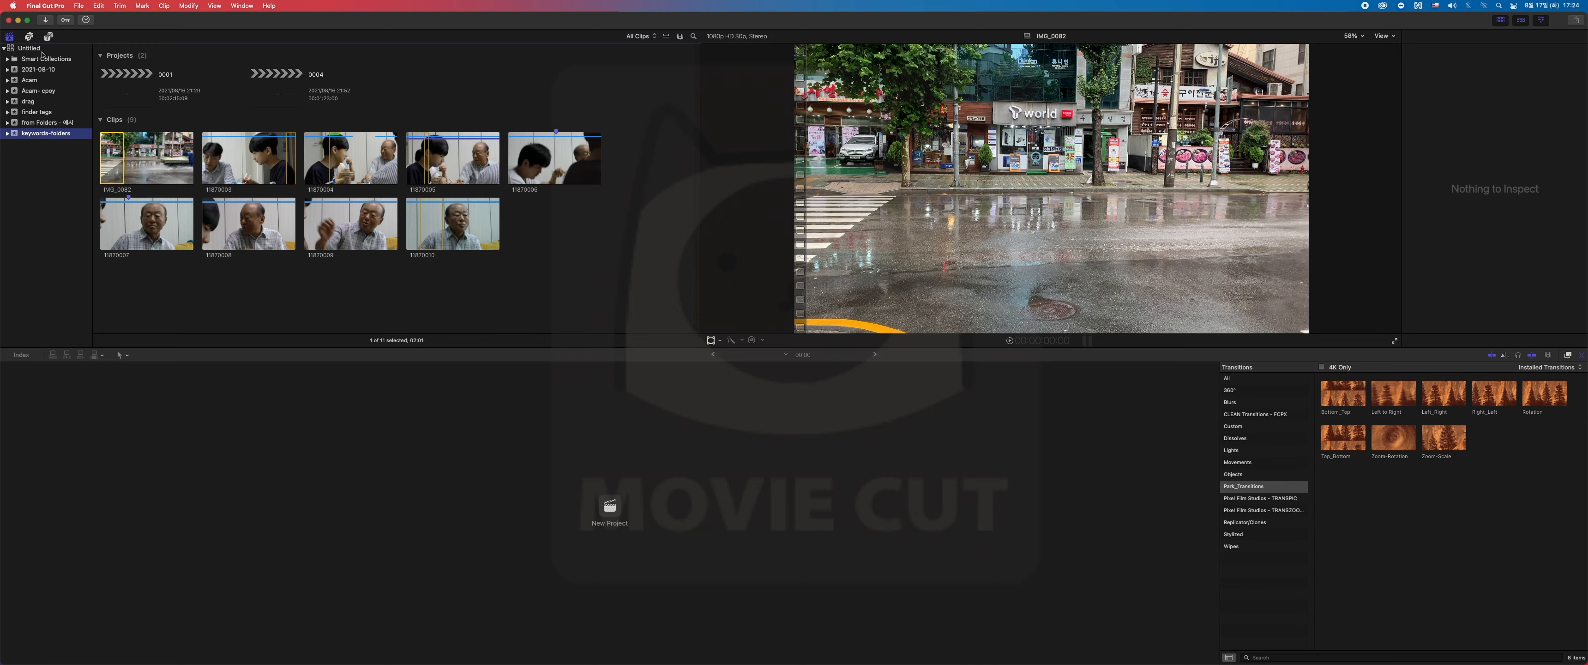
Create a new event named keyframe in the Untitled library
{"action": "left_click", "coordinate": [50, 112]}
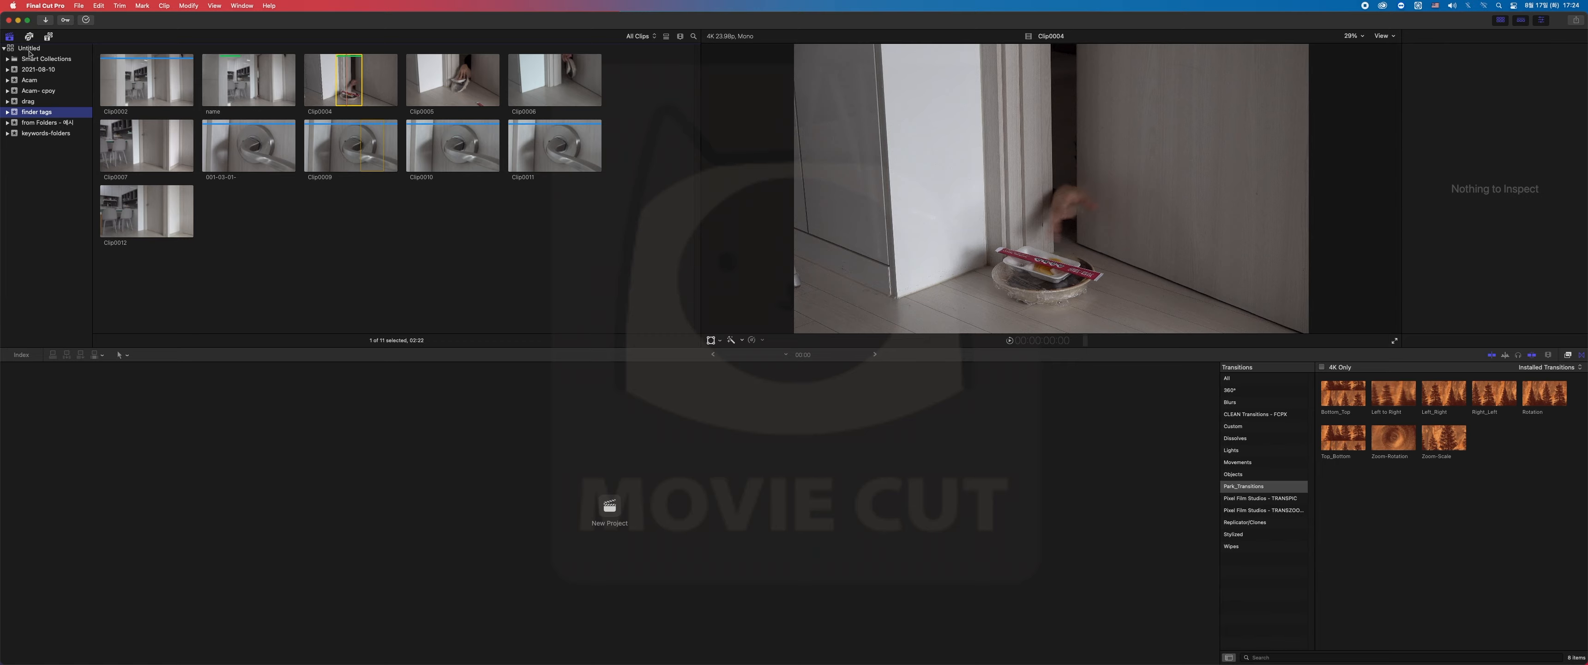
{"action": "left_click", "coordinate": [29, 50]}
{"action": "right_click", "coordinate": [30, 50]}
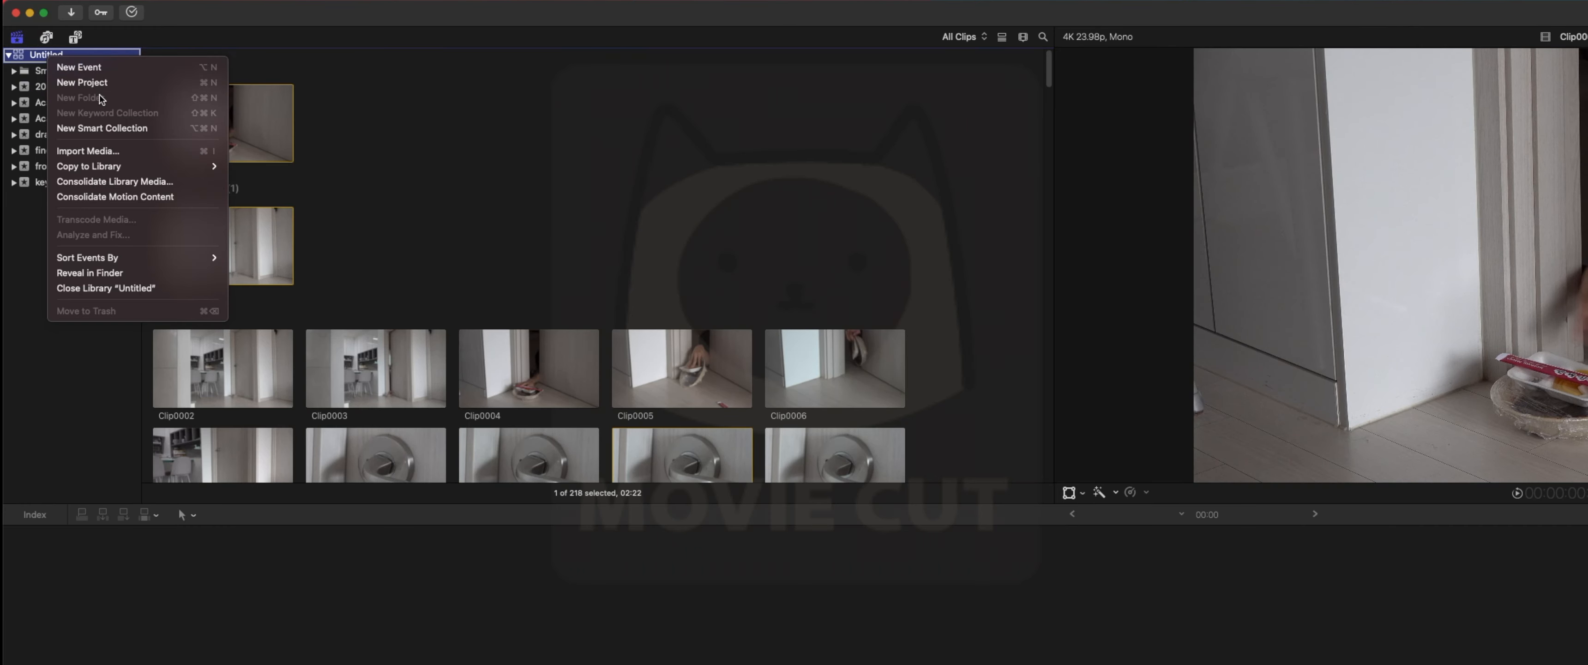
{"action": "left_click", "coordinate": [90, 69]}
{"action": "type", "text": "keyframe"}
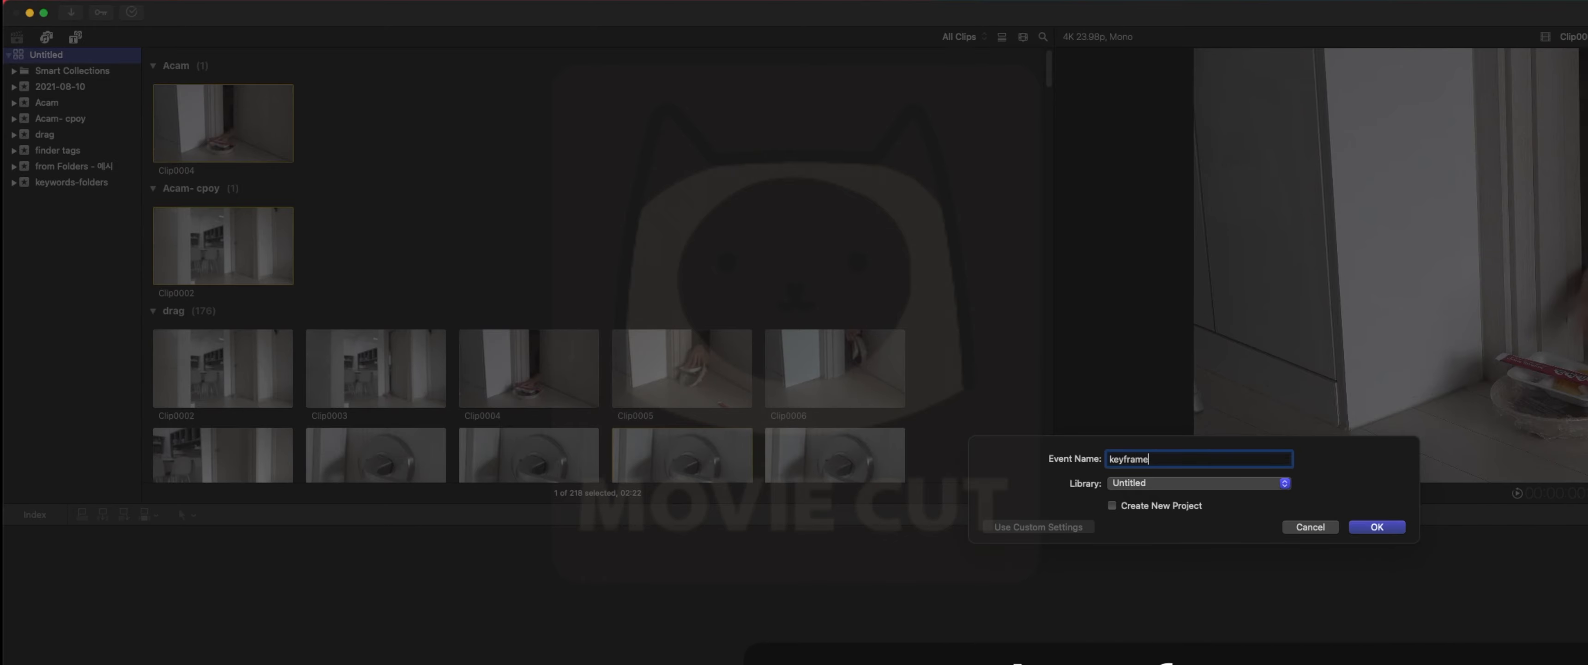
{"action": "key", "text": "Return"}
Create a project named keyframe in the keyframe event and open it in the timeline
{"action": "right_click", "coordinate": [95, 184]}
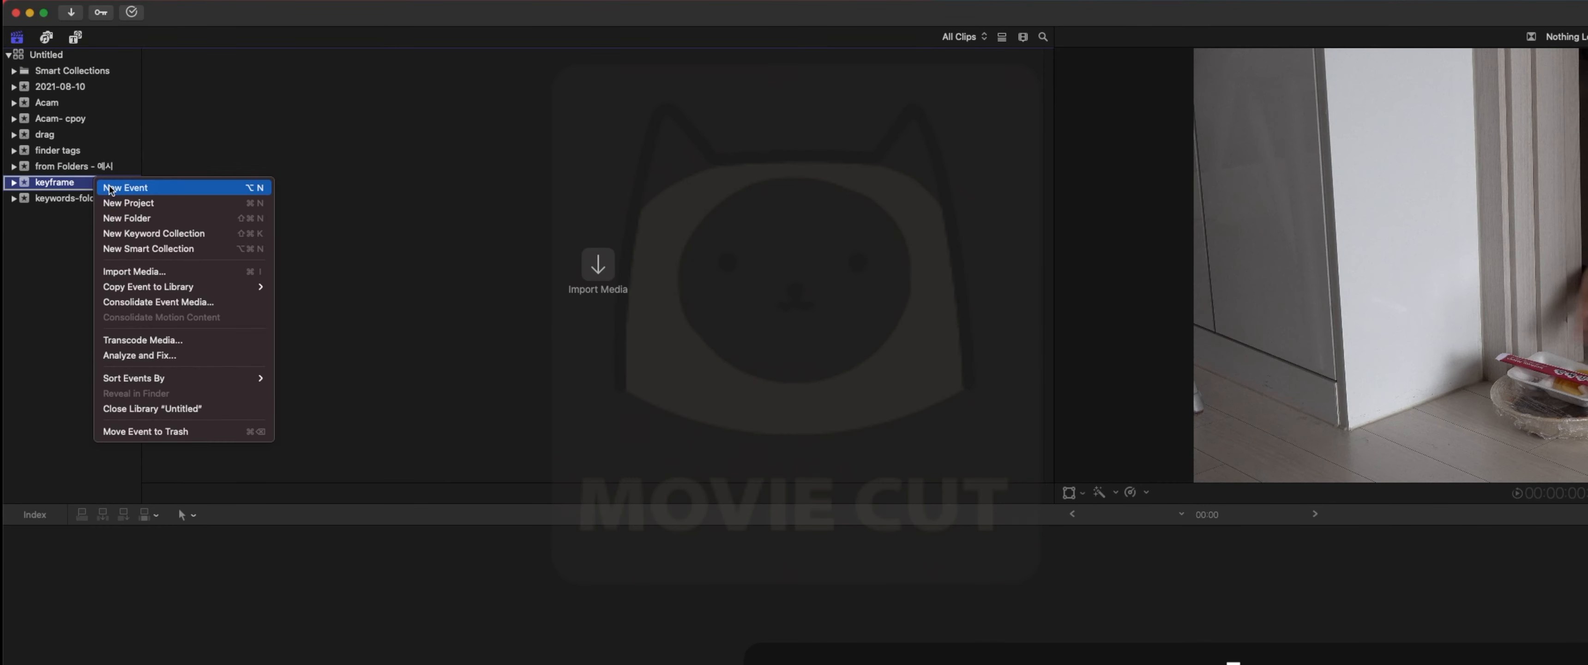
{"action": "left_click", "coordinate": [123, 199]}
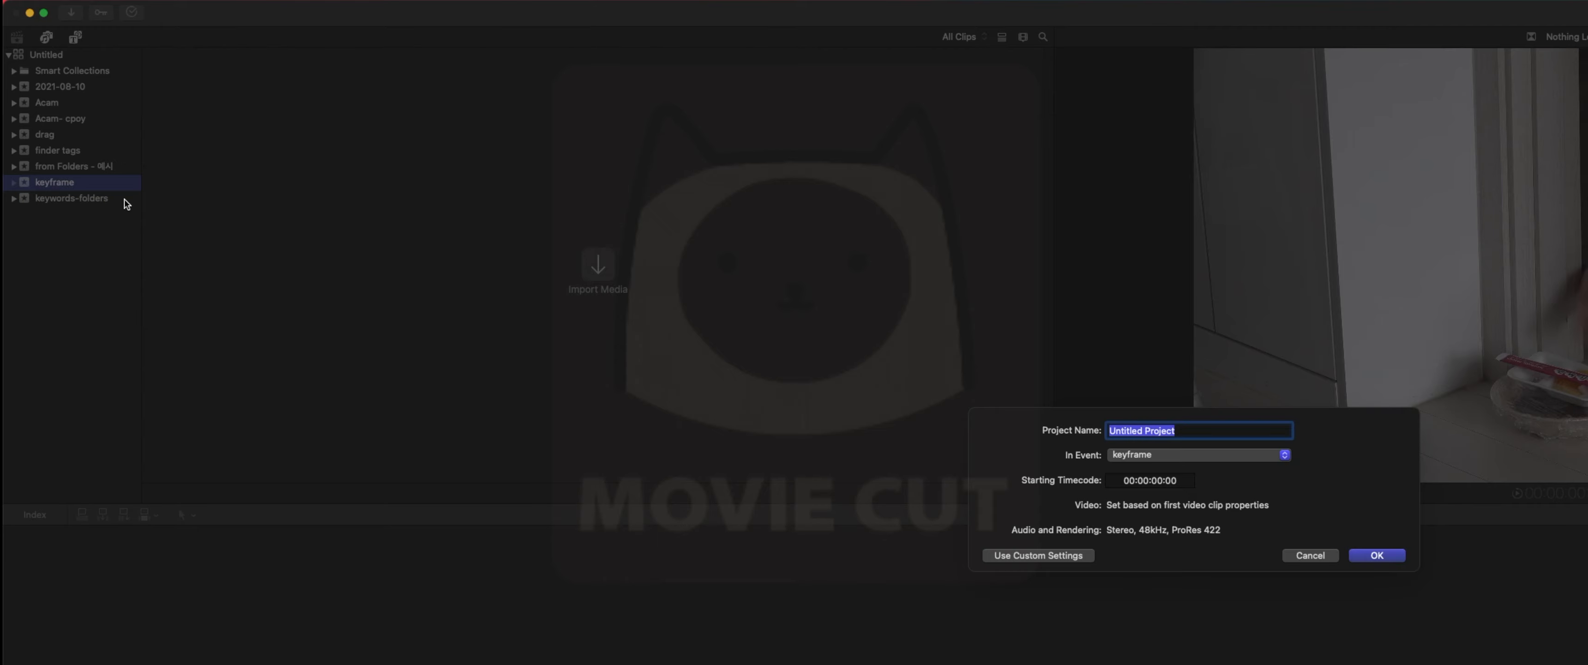
{"action": "type", "text": "keyfram"}
{"action": "key", "text": "BackSpace"}
{"action": "type", "text": "ame"}
{"action": "key", "text": "Return"}
{"action": "left_click", "coordinate": [193, 89]}
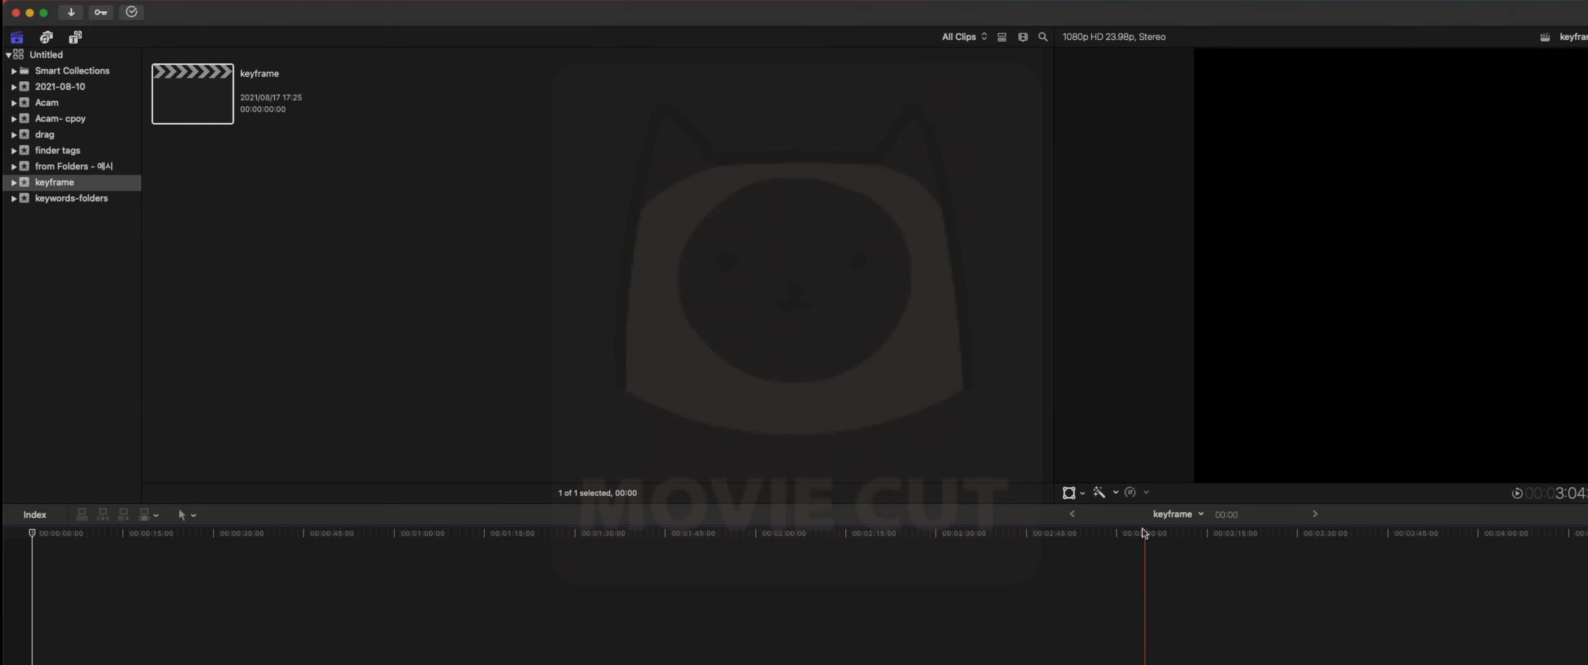
{"action": "left_click", "coordinate": [232, 161]}
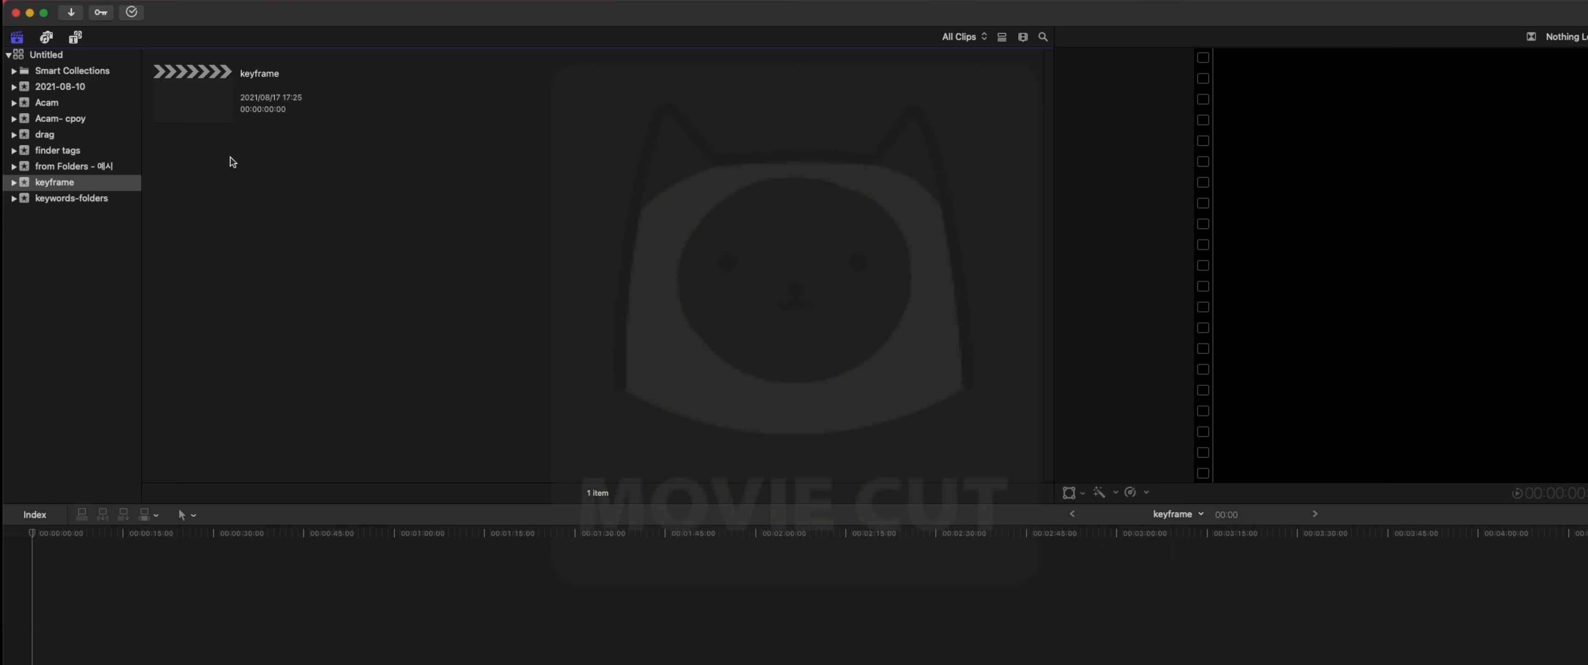
Look through the installed titles and generators in the browser
{"action": "left_click", "coordinate": [76, 37]}
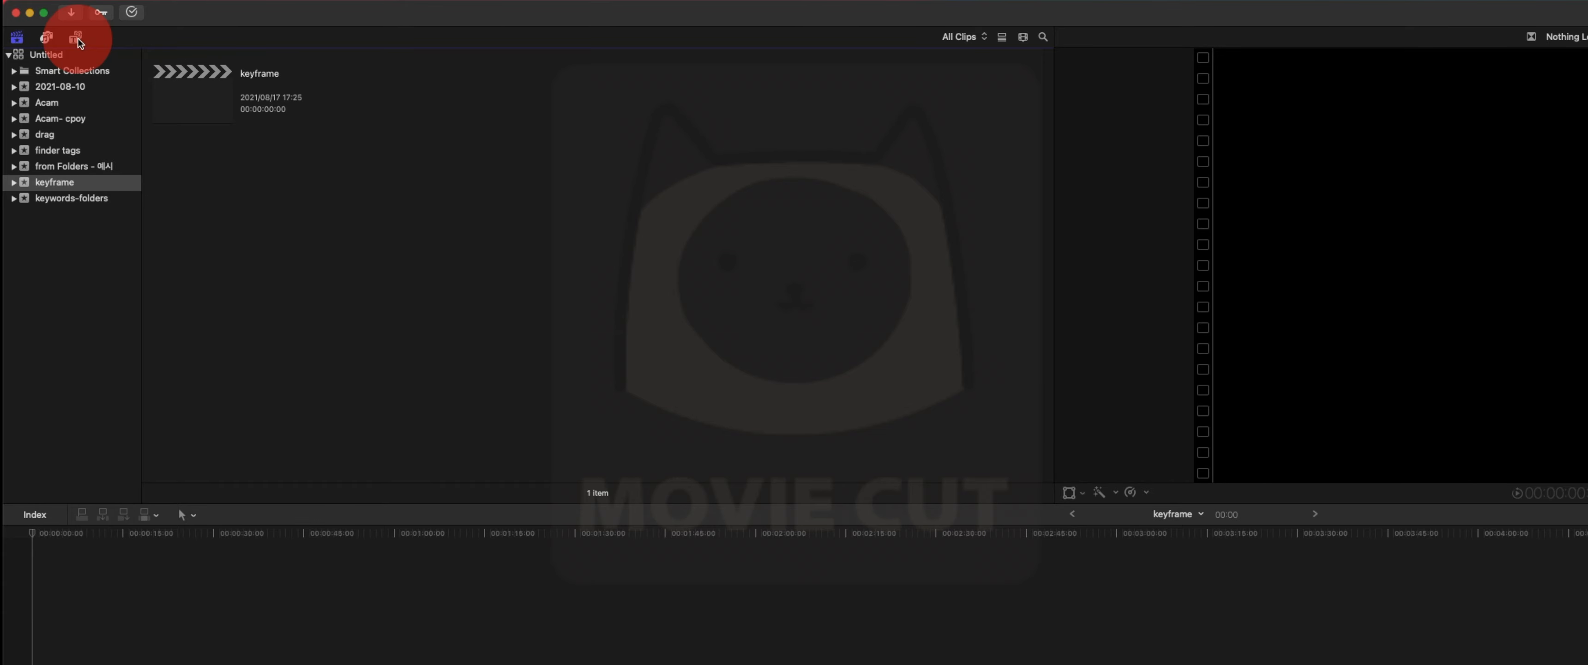
{"action": "scroll", "coordinate": [80, 81], "scroll_direction": "up", "scroll_amount": 2}
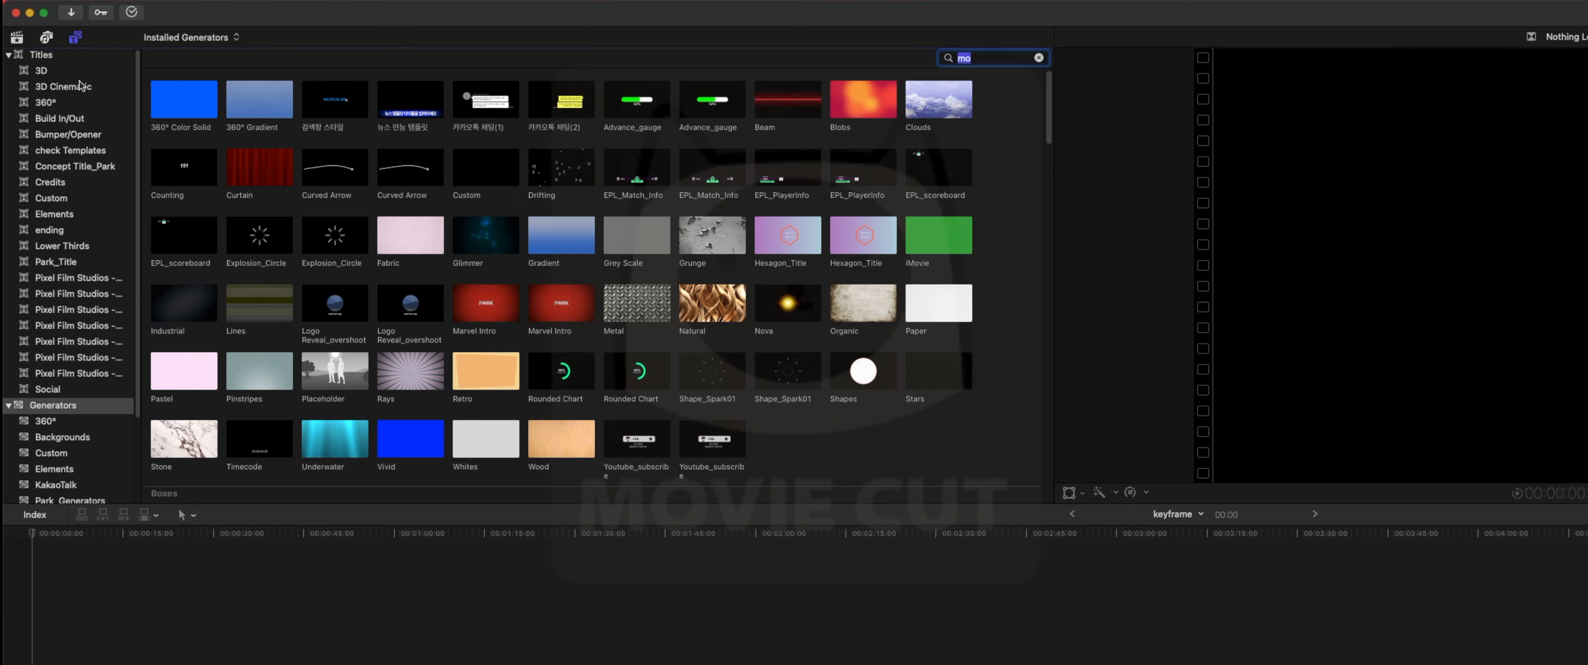
{"action": "left_click", "coordinate": [68, 55]}
{"action": "left_click", "coordinate": [97, 406]}
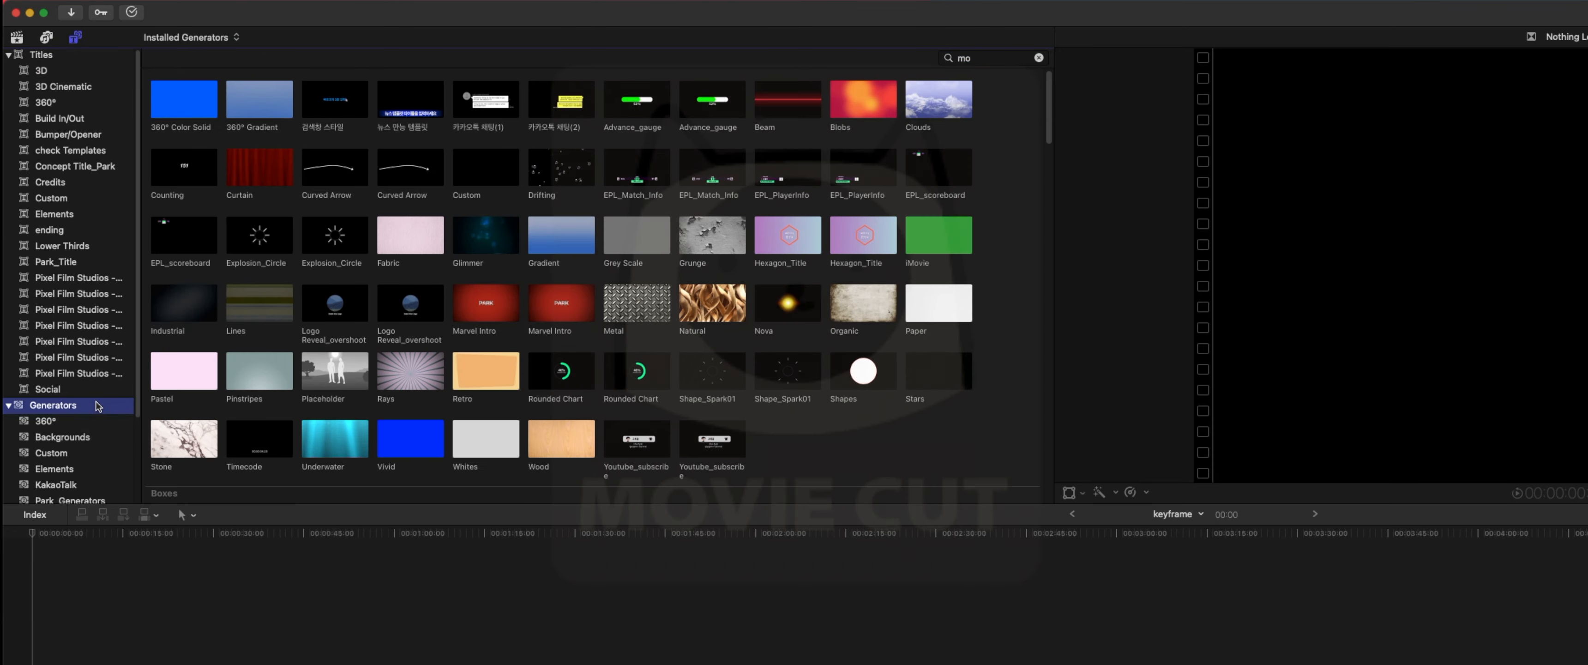
{"action": "left_click", "coordinate": [56, 55]}
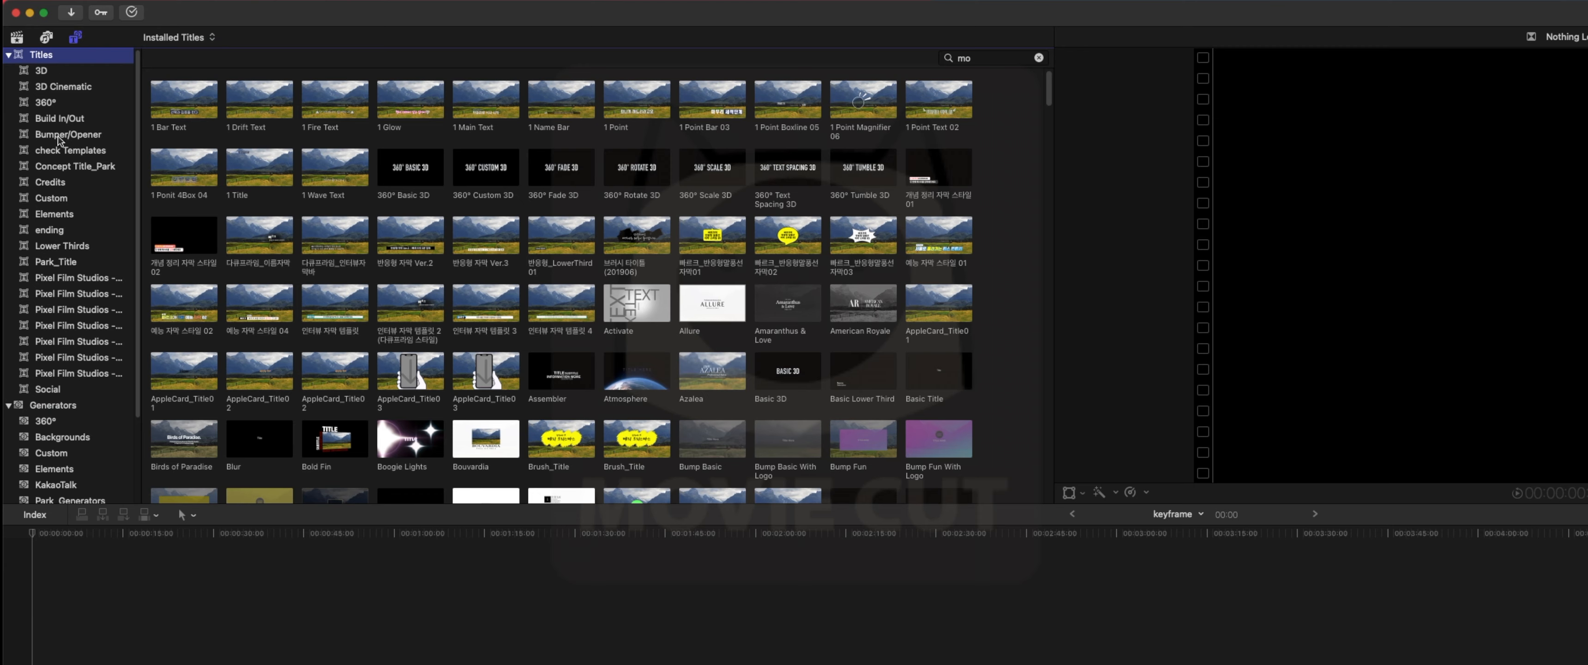
{"action": "left_click", "coordinate": [73, 404]}
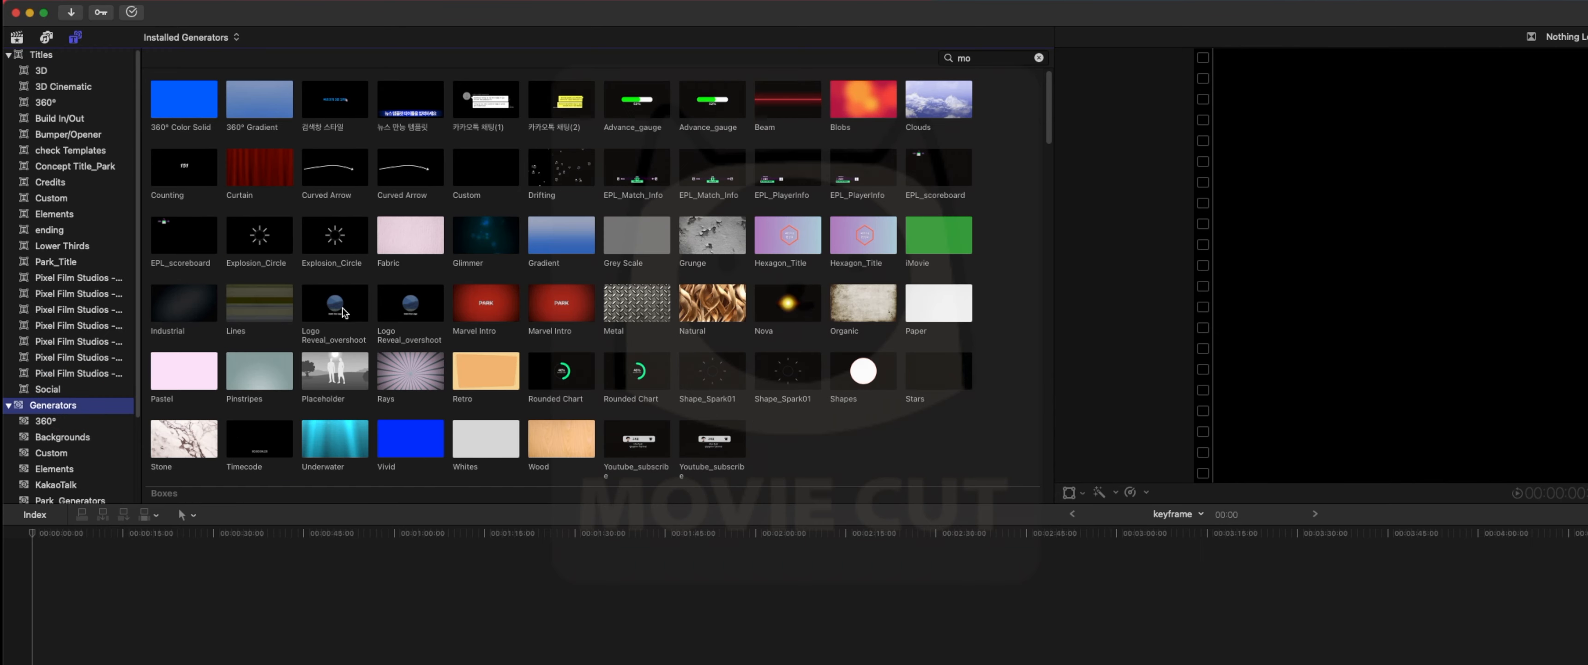
{"action": "scroll", "coordinate": [345, 308], "scroll_direction": "down", "scroll_amount": 2}
{"action": "scroll", "coordinate": [353, 302], "scroll_direction": "up", "scroll_amount": 2}
{"action": "left_click", "coordinate": [280, 316]}
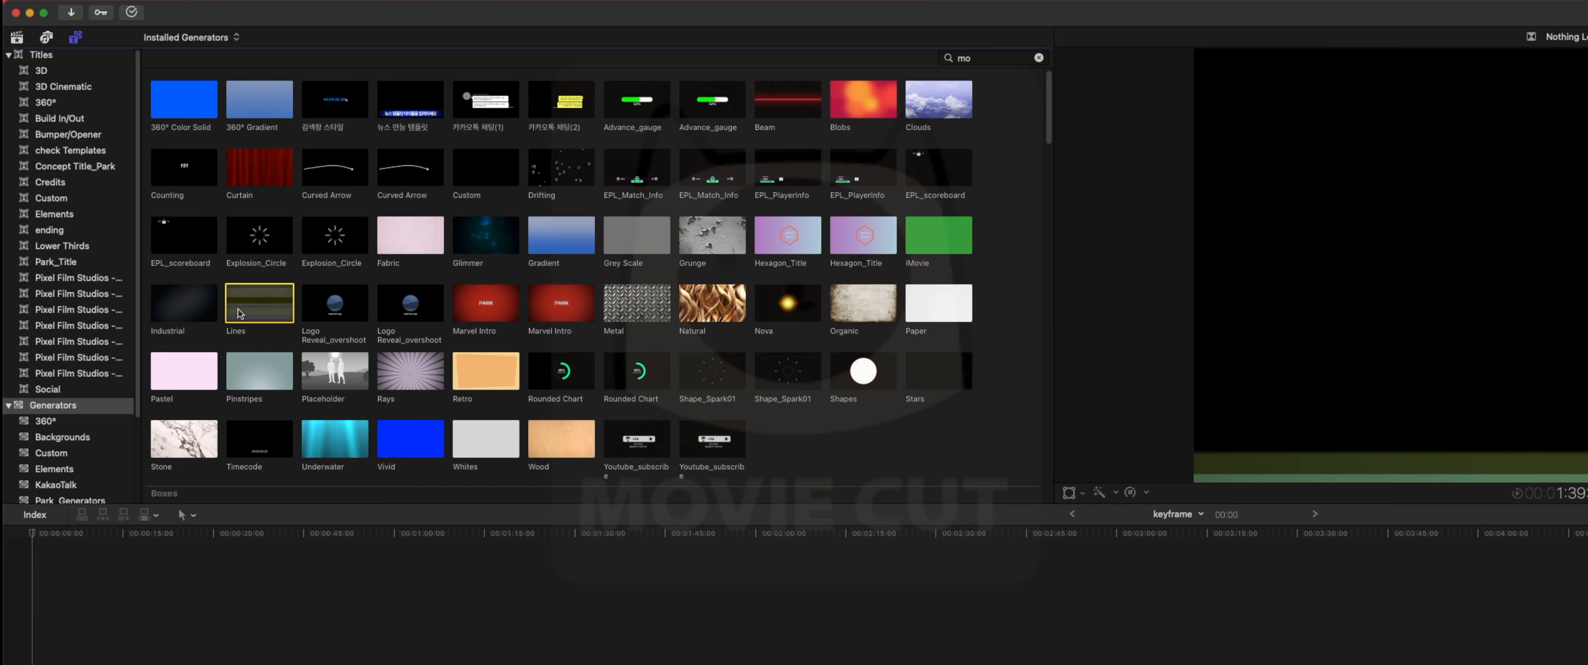
Search the installed titles for "mo"
{"action": "left_click", "coordinate": [70, 55]}
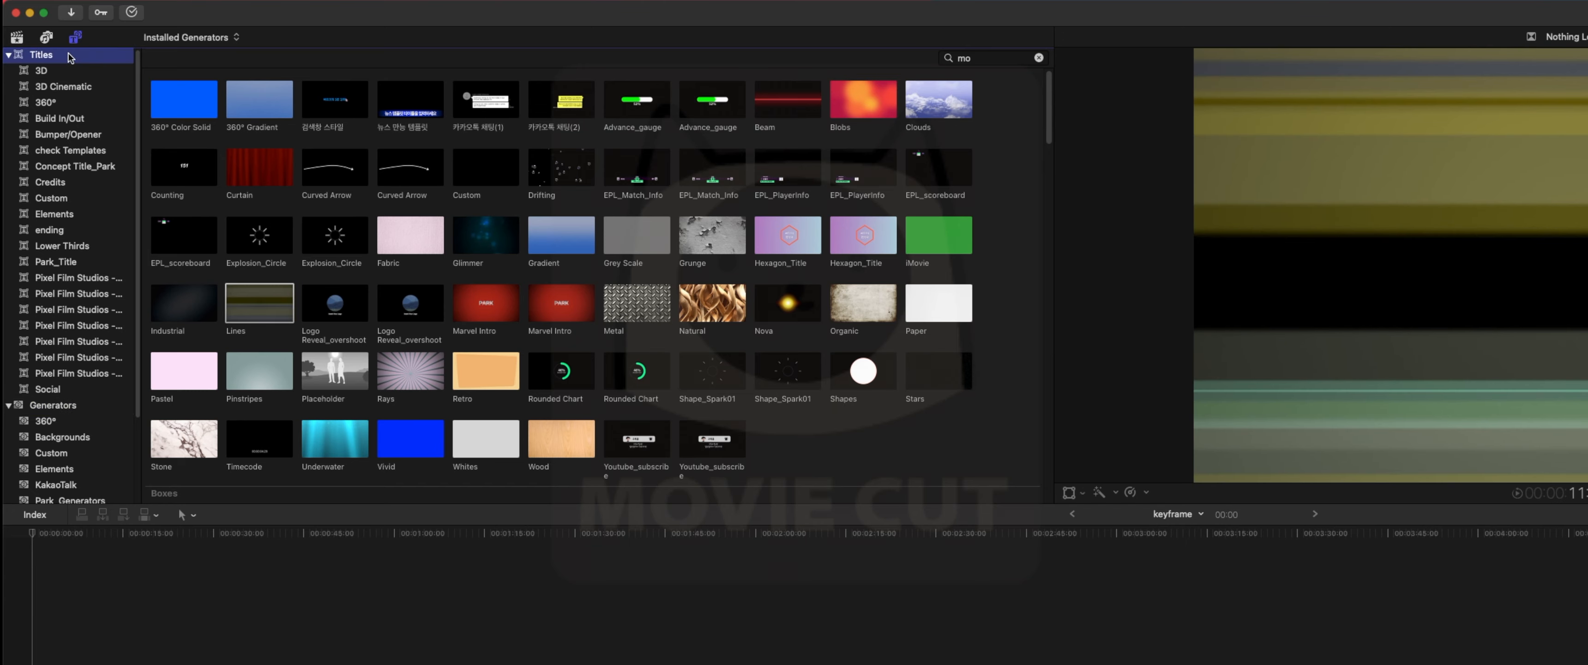
{"action": "left_click", "coordinate": [1005, 56]}
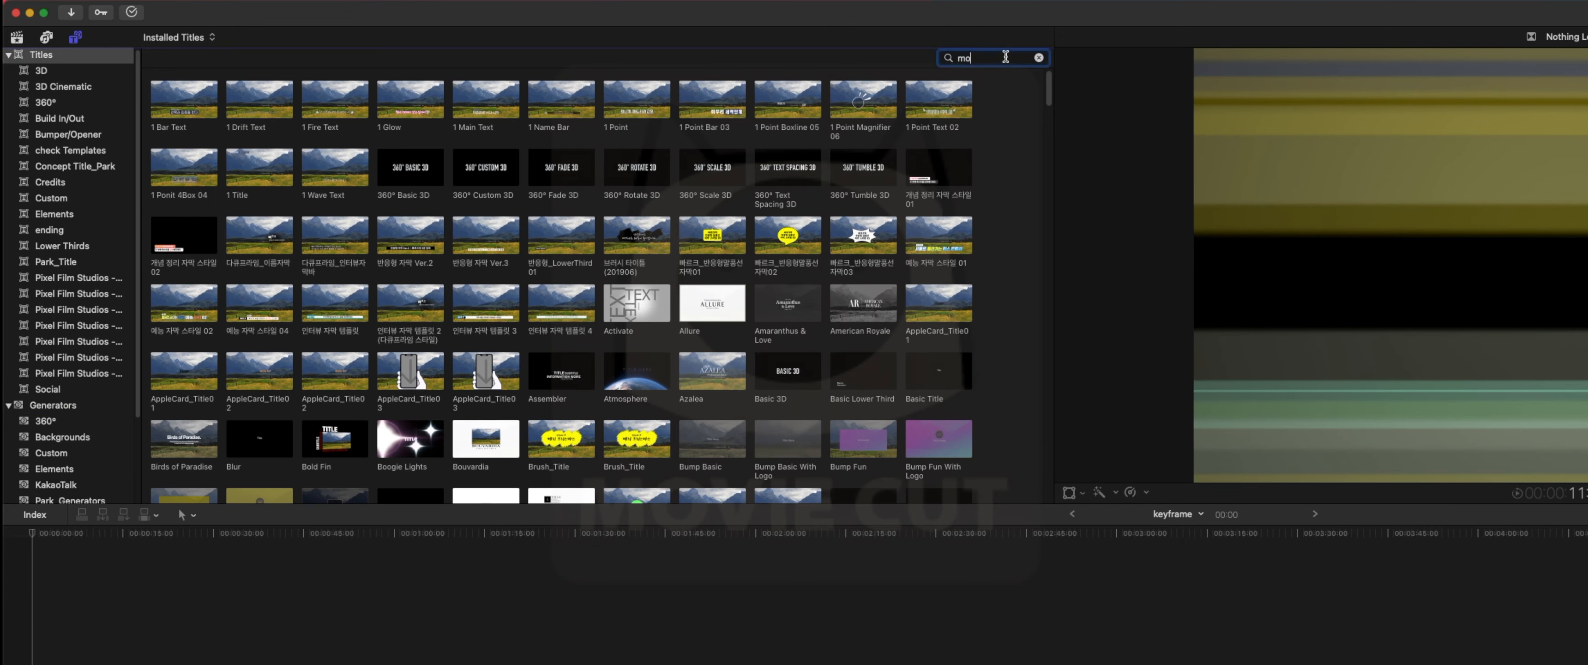
{"action": "key", "text": "BackSpace"}
{"action": "key", "text": "BackSpace"}
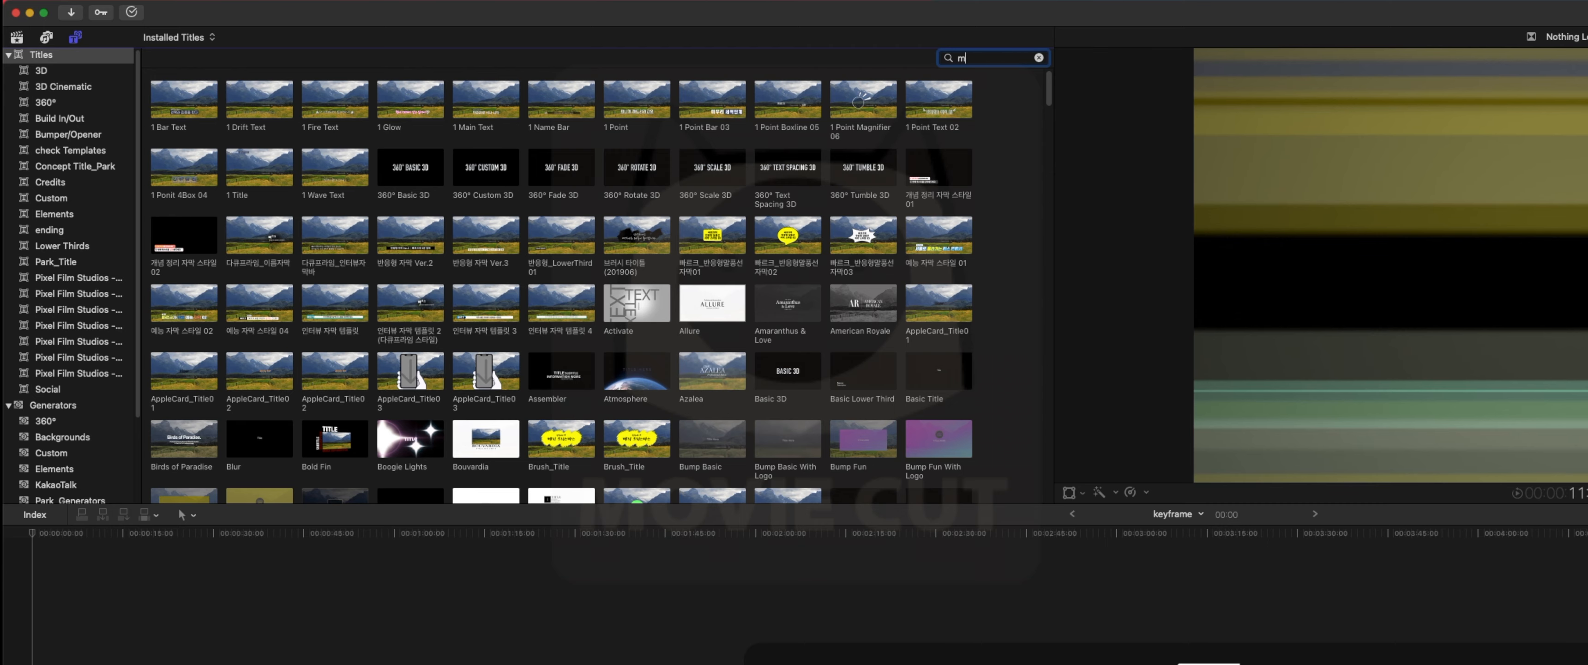
{"action": "type", "text": "mo"}
{"action": "key", "text": "Return"}
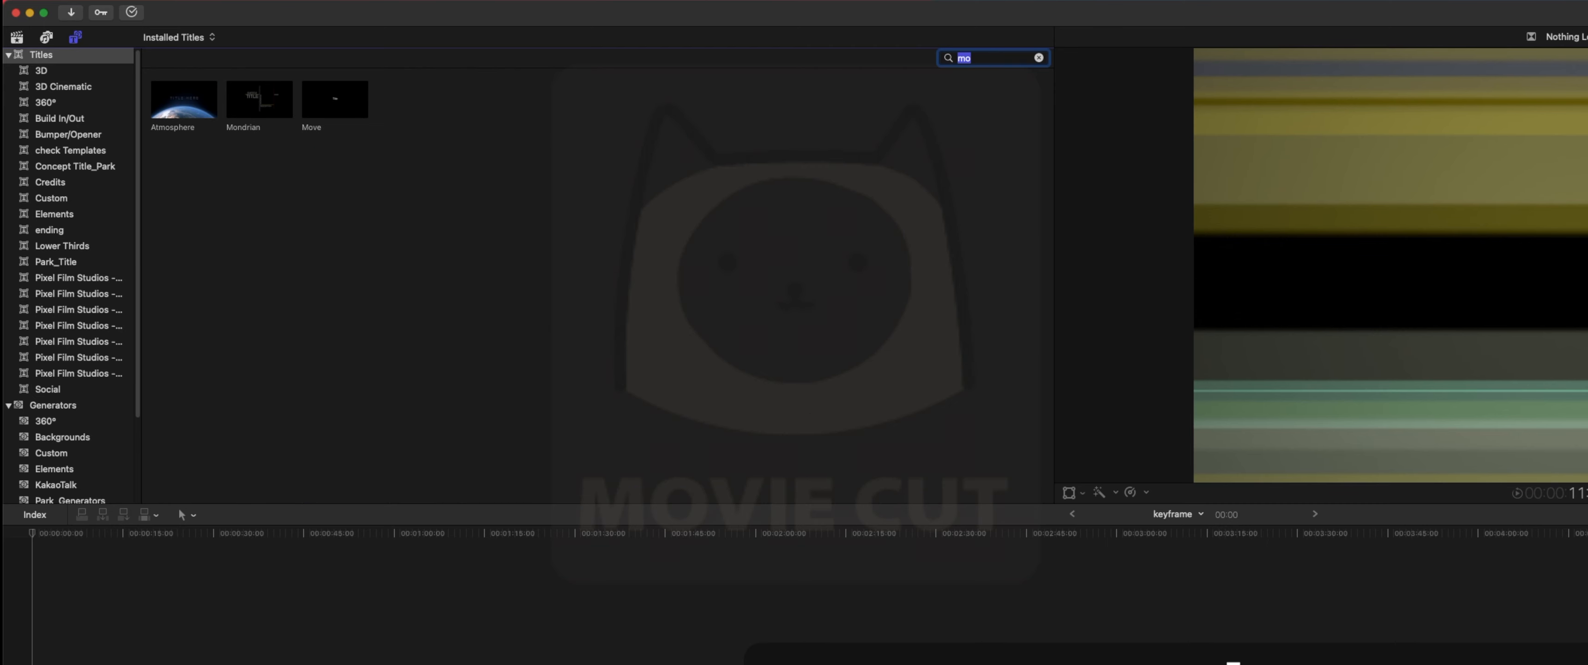
{"action": "left_click", "coordinate": [307, 211]}
Place the Mondrian title in the timeline at 3:13:07, accepting the 1080p HD, 1920x1080, 23.98p project settings
{"action": "left_click", "coordinate": [256, 110]}
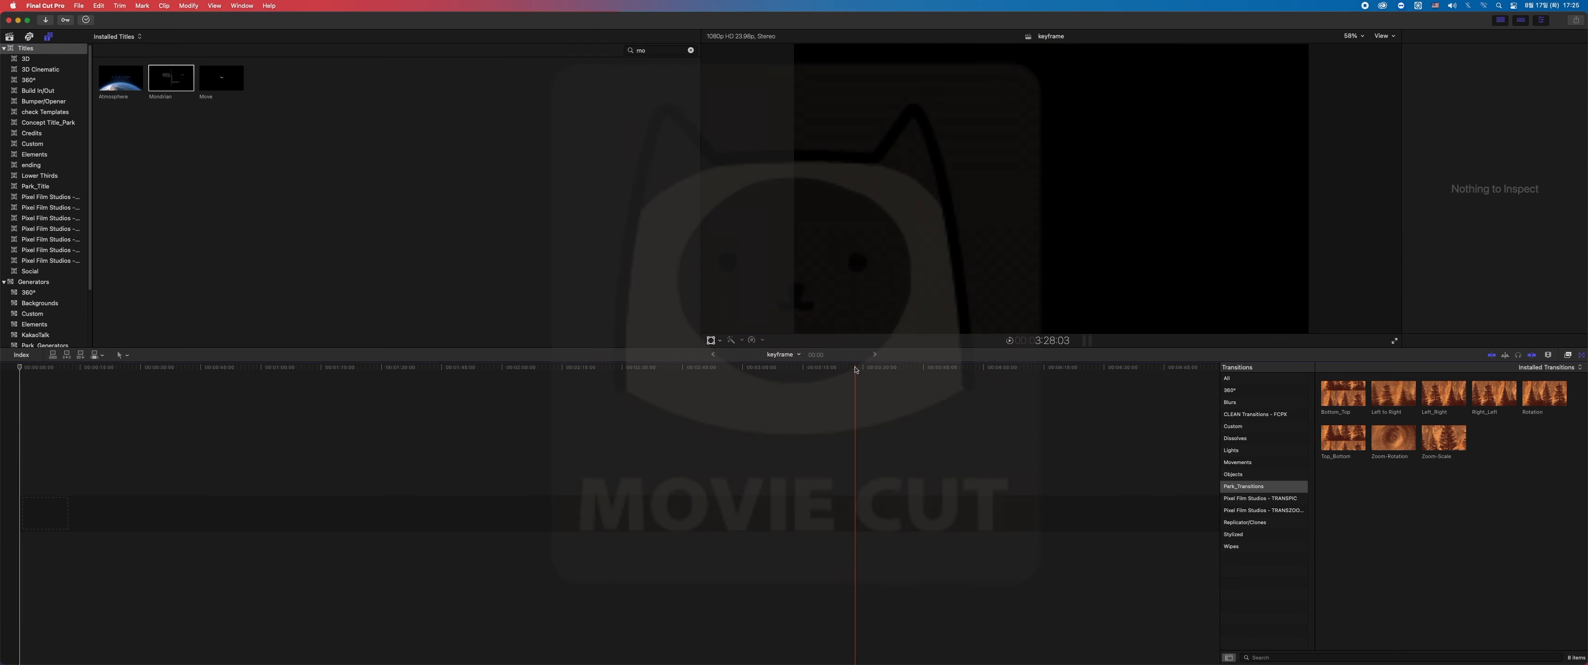
{"action": "left_click", "coordinate": [796, 368]}
{"action": "key", "text": "d"}
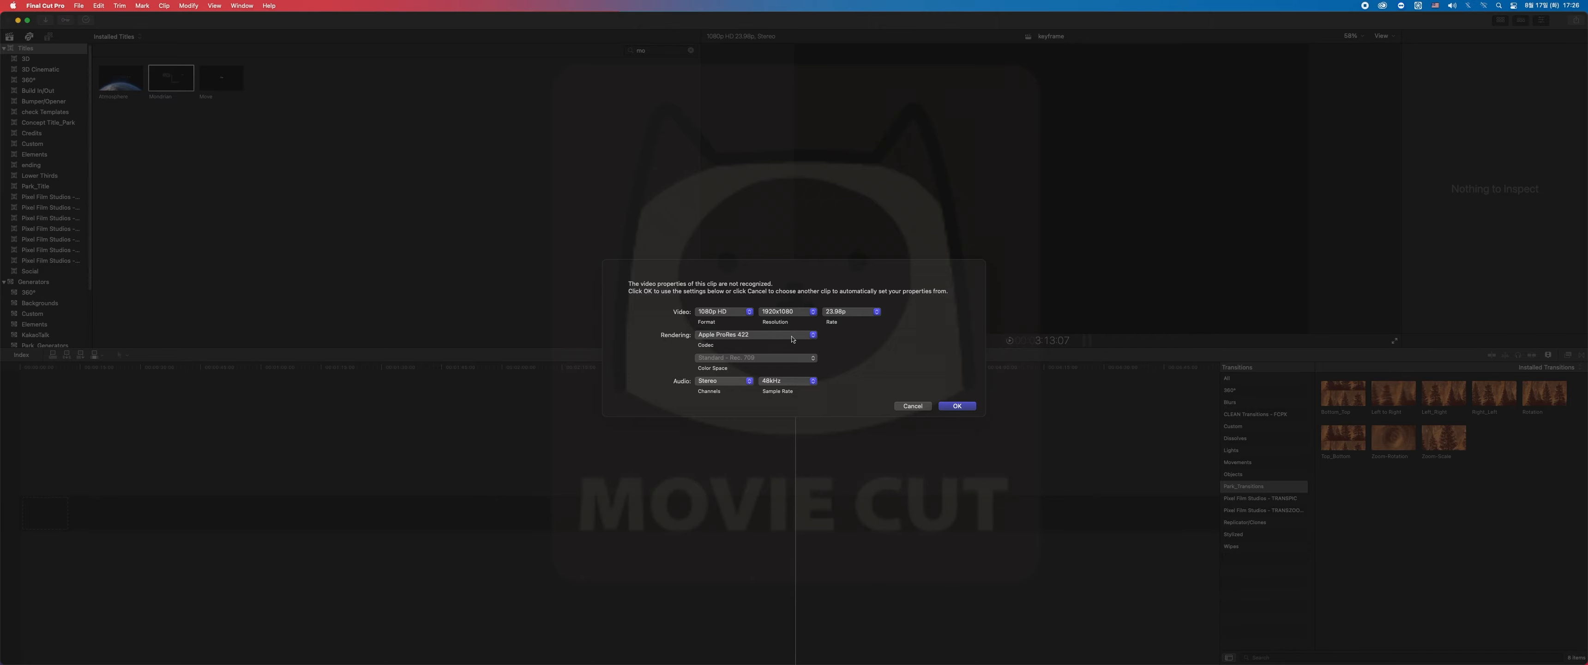
{"action": "left_click", "coordinate": [909, 407]}
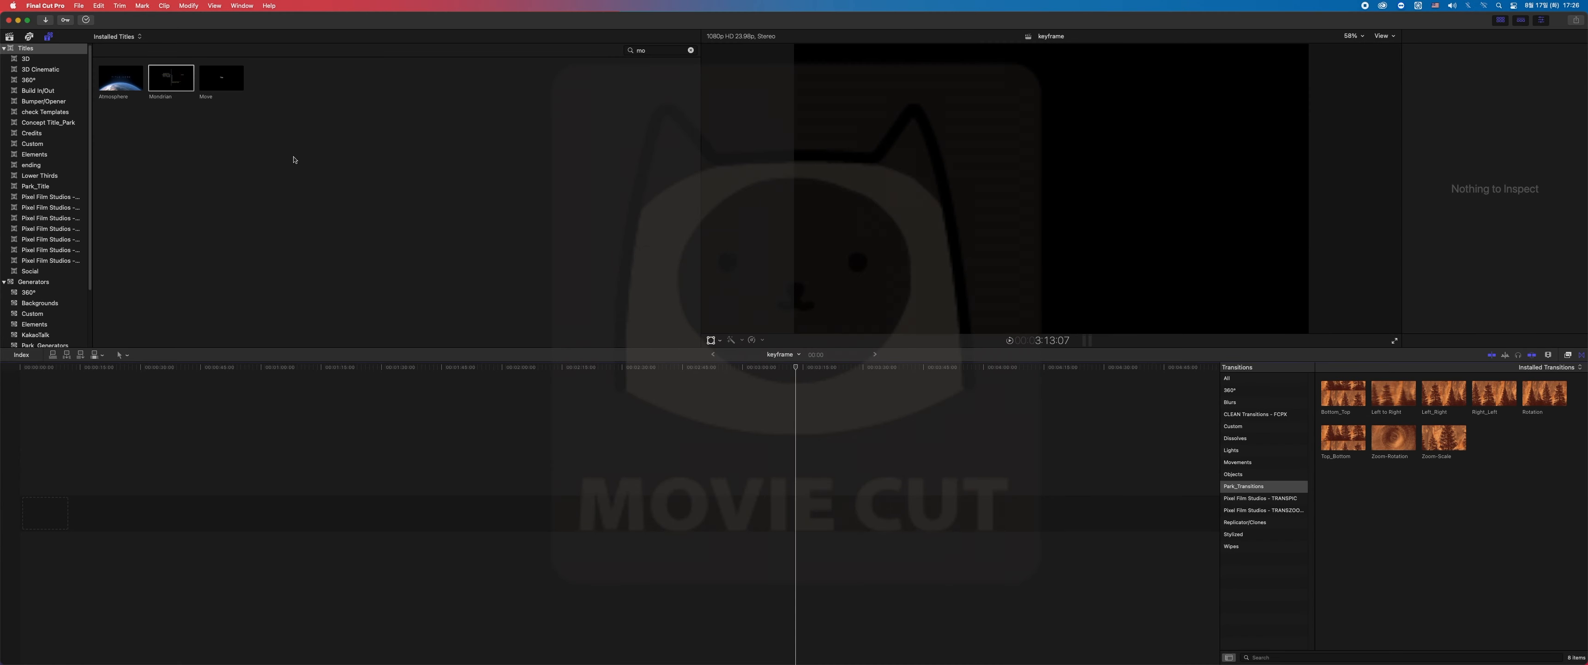
{"action": "left_click", "coordinate": [170, 87]}
{"action": "key", "text": "d"}
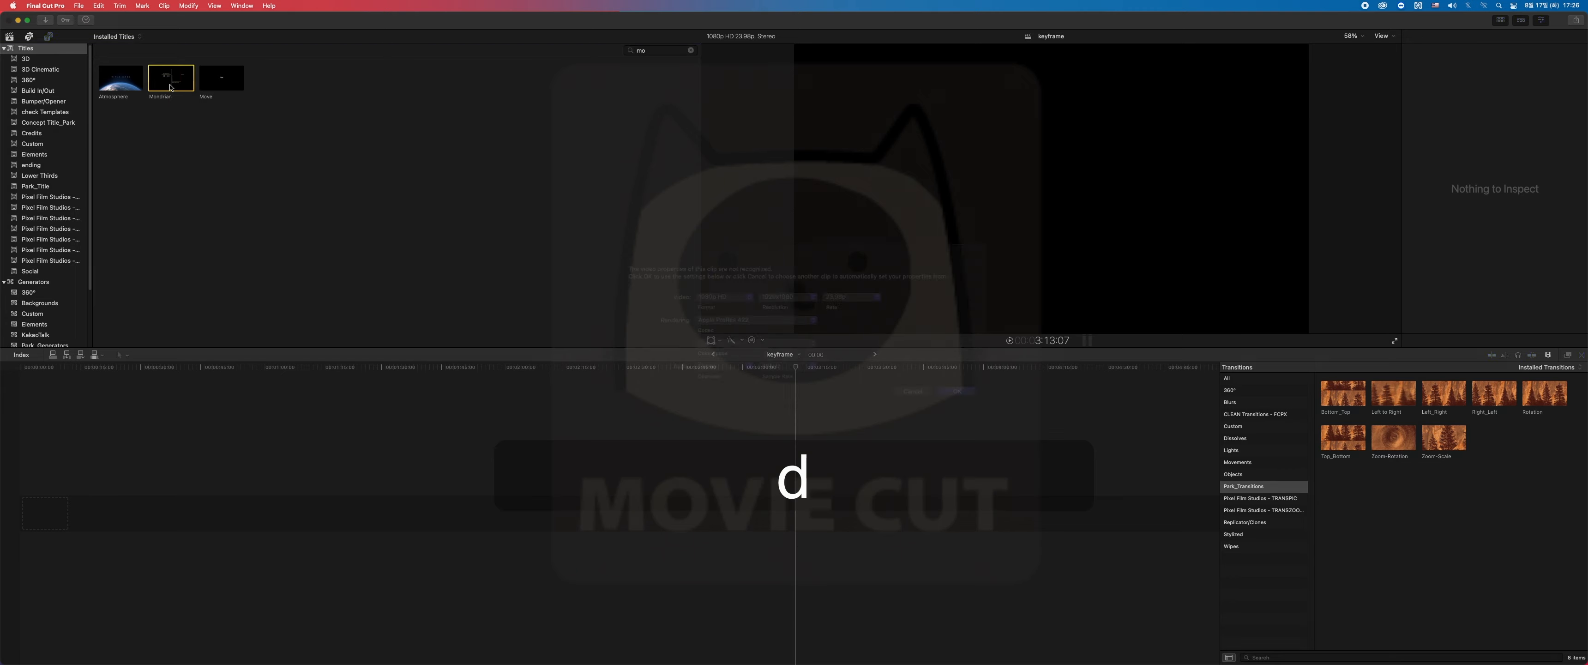
{"action": "left_click", "coordinate": [957, 406]}
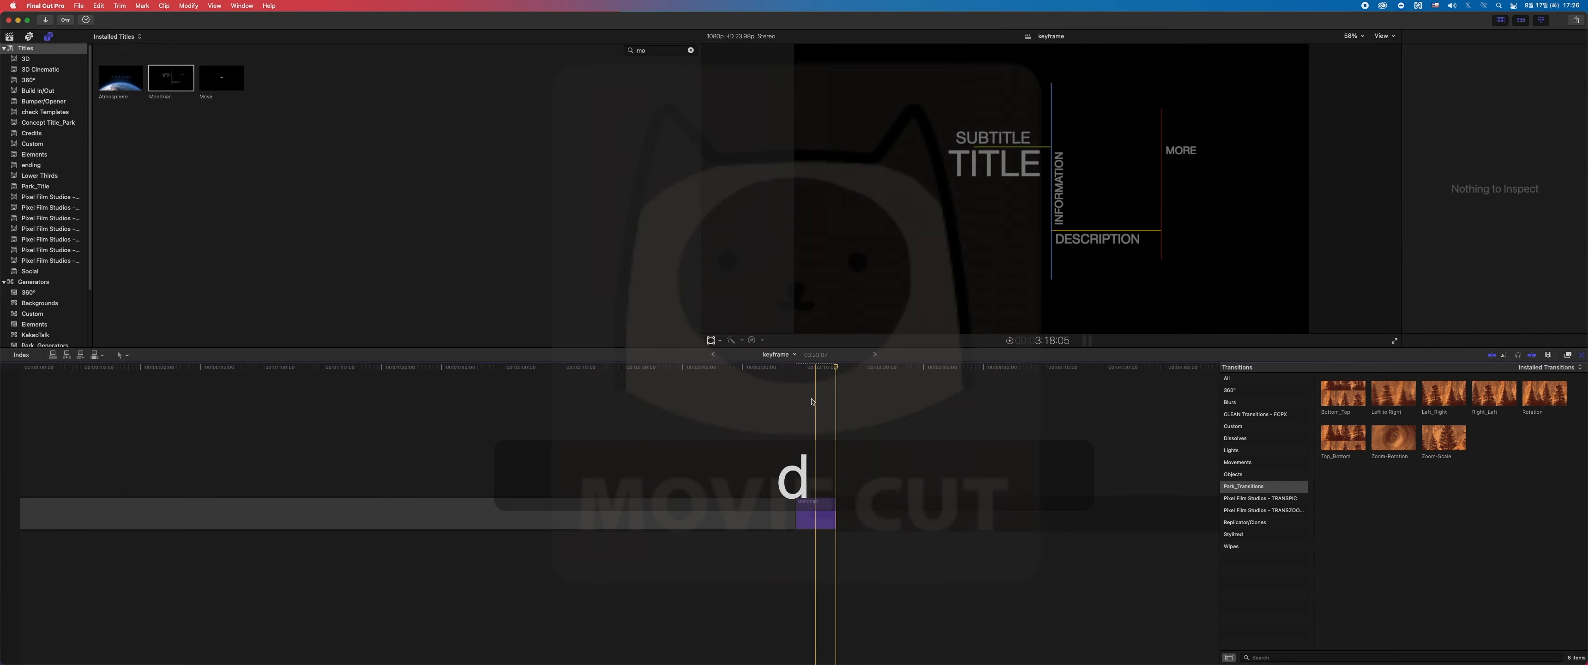
Play the Mondrian title from its start to examine its built-in animation
{"action": "left_click", "coordinate": [817, 370]}
{"action": "left_click_drag", "start_coordinate": [817, 374], "coordinate": [797, 373]}
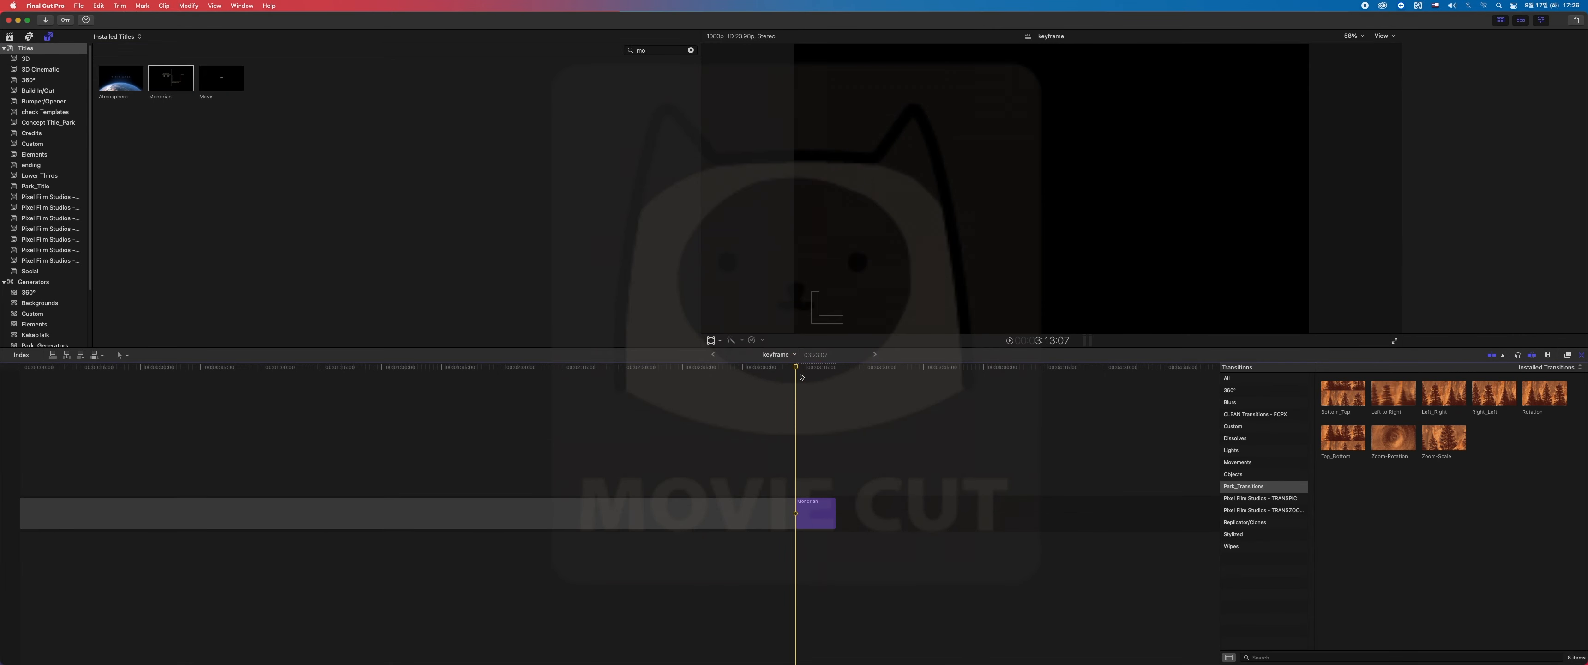
{"action": "key", "text": "space"}
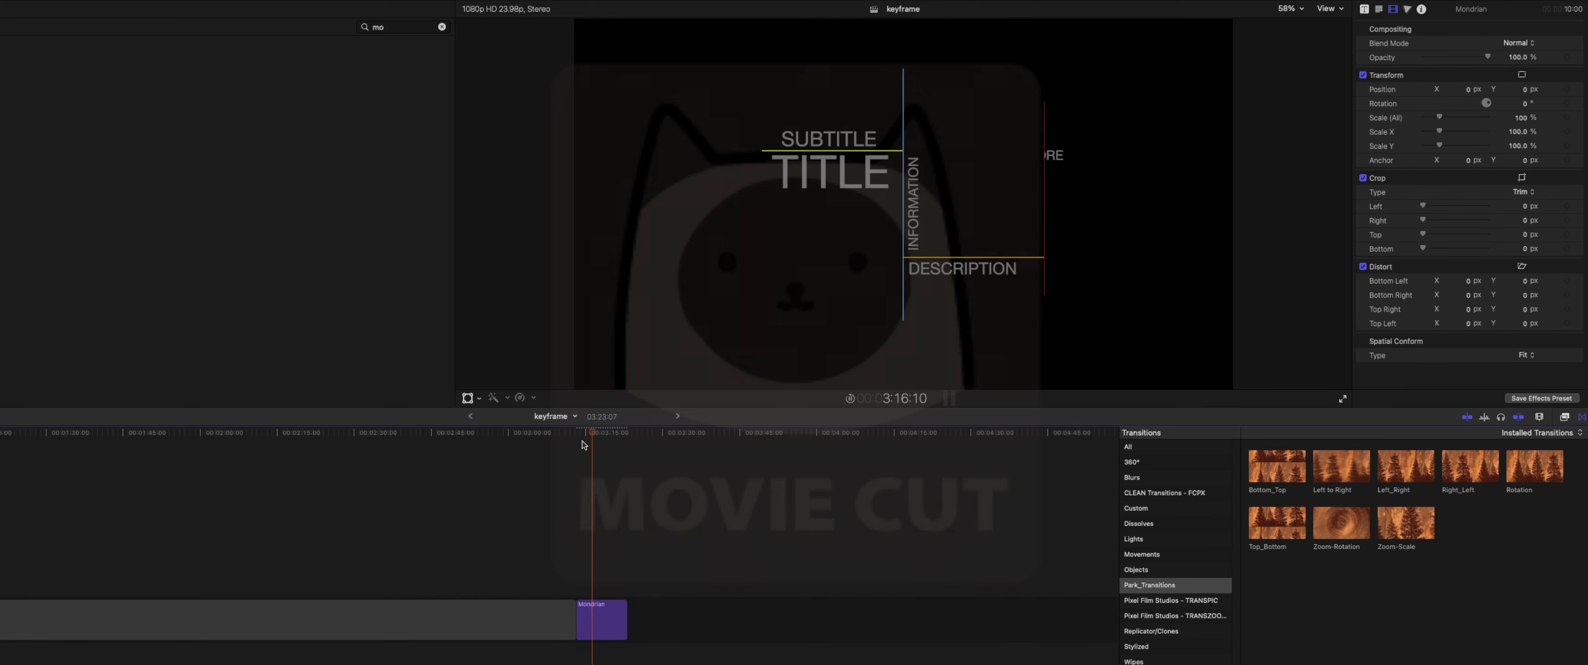
{"action": "key", "text": "space"}
{"action": "left_click_drag", "start_coordinate": [593, 435], "coordinate": [641, 438]}
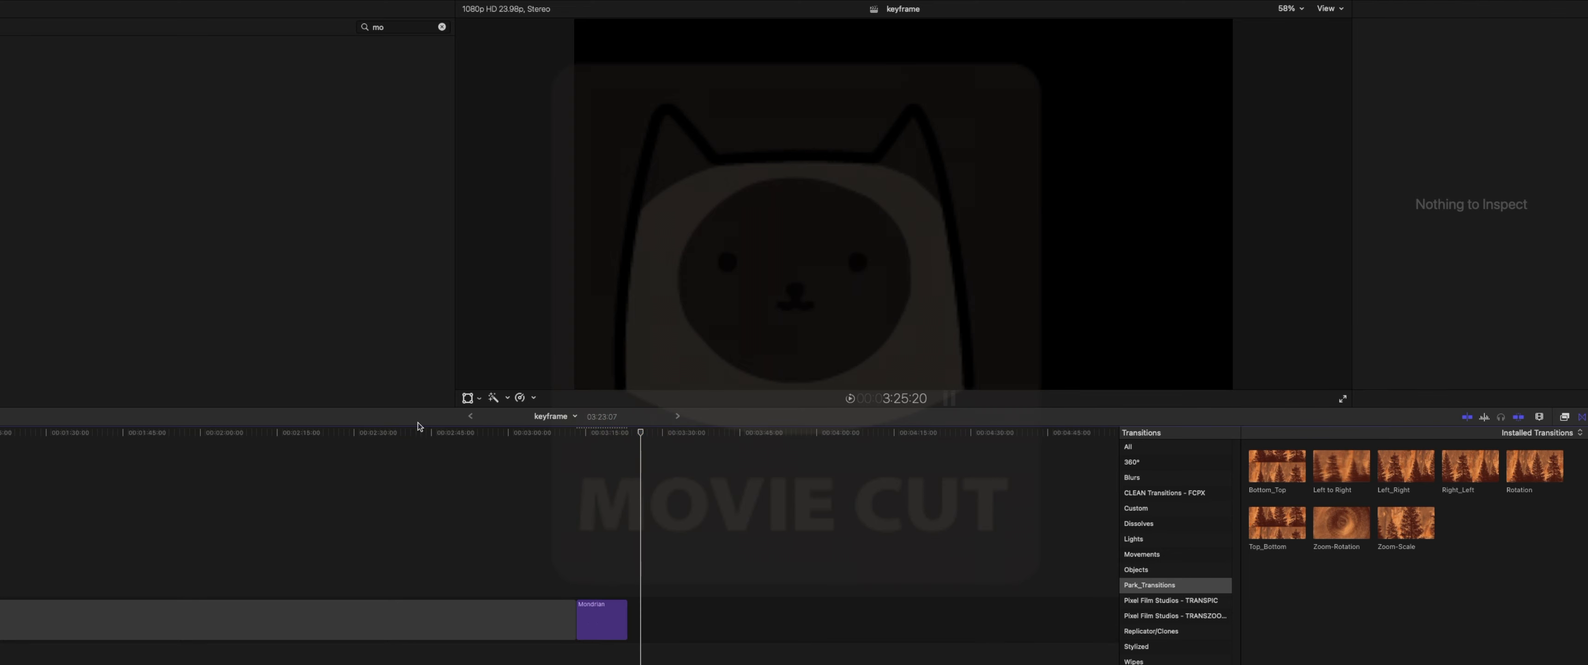
{"action": "left_click", "coordinate": [605, 434]}
{"action": "left_click", "coordinate": [578, 438]}
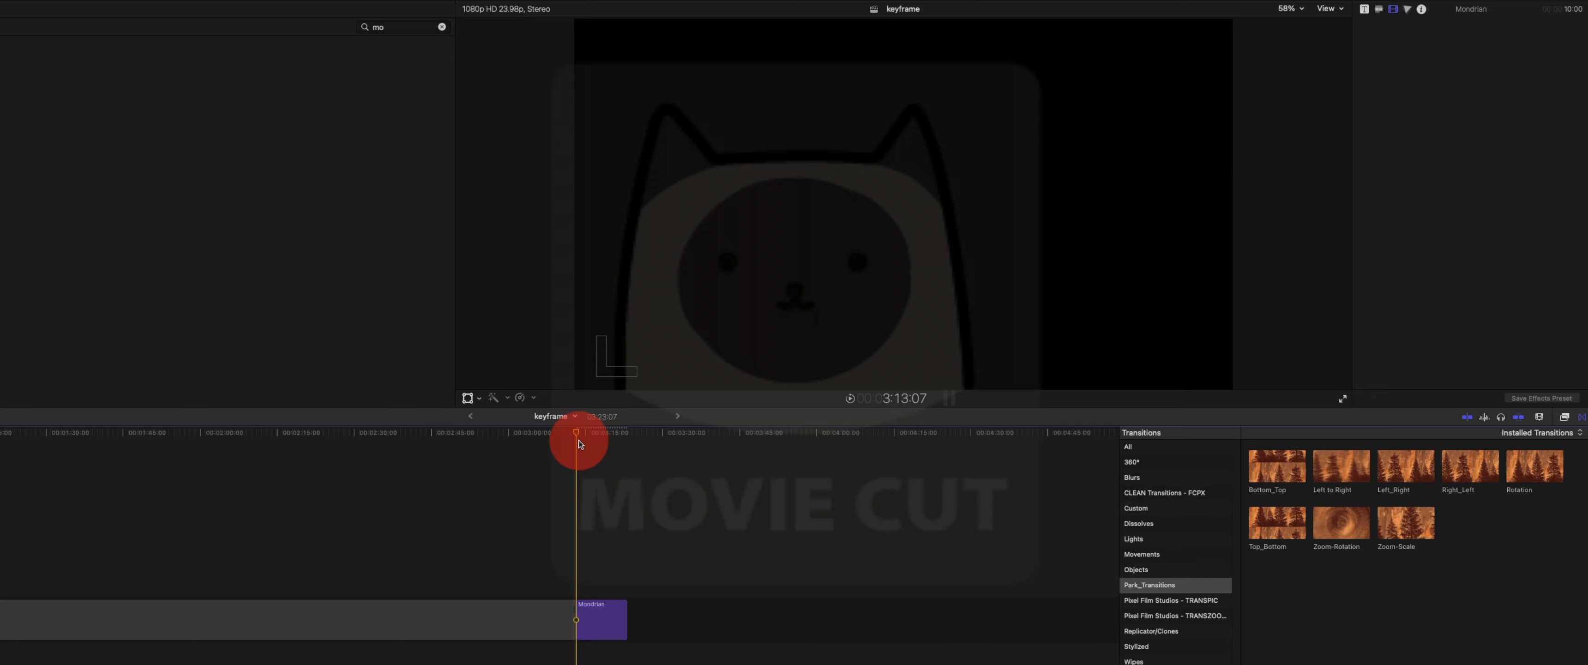
{"action": "key", "text": "space"}
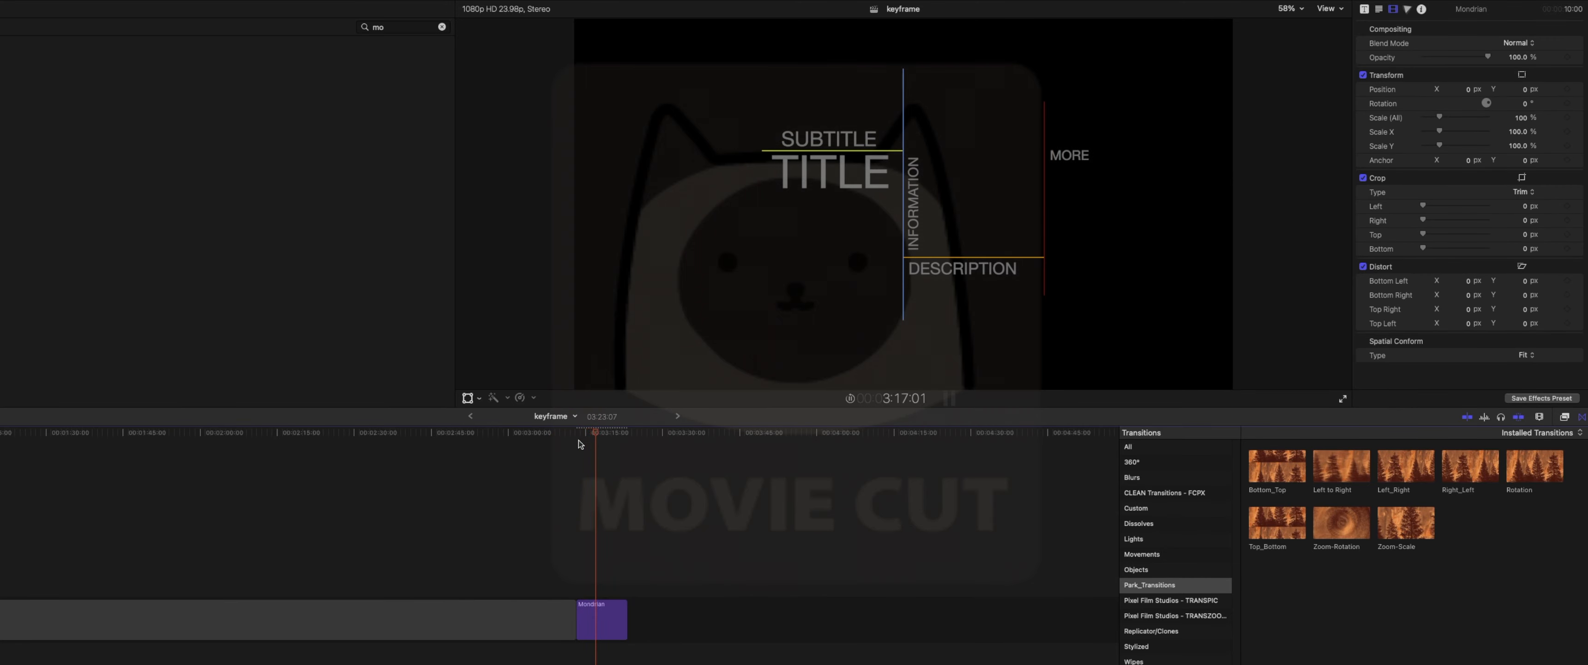
{"action": "key", "text": "space"}
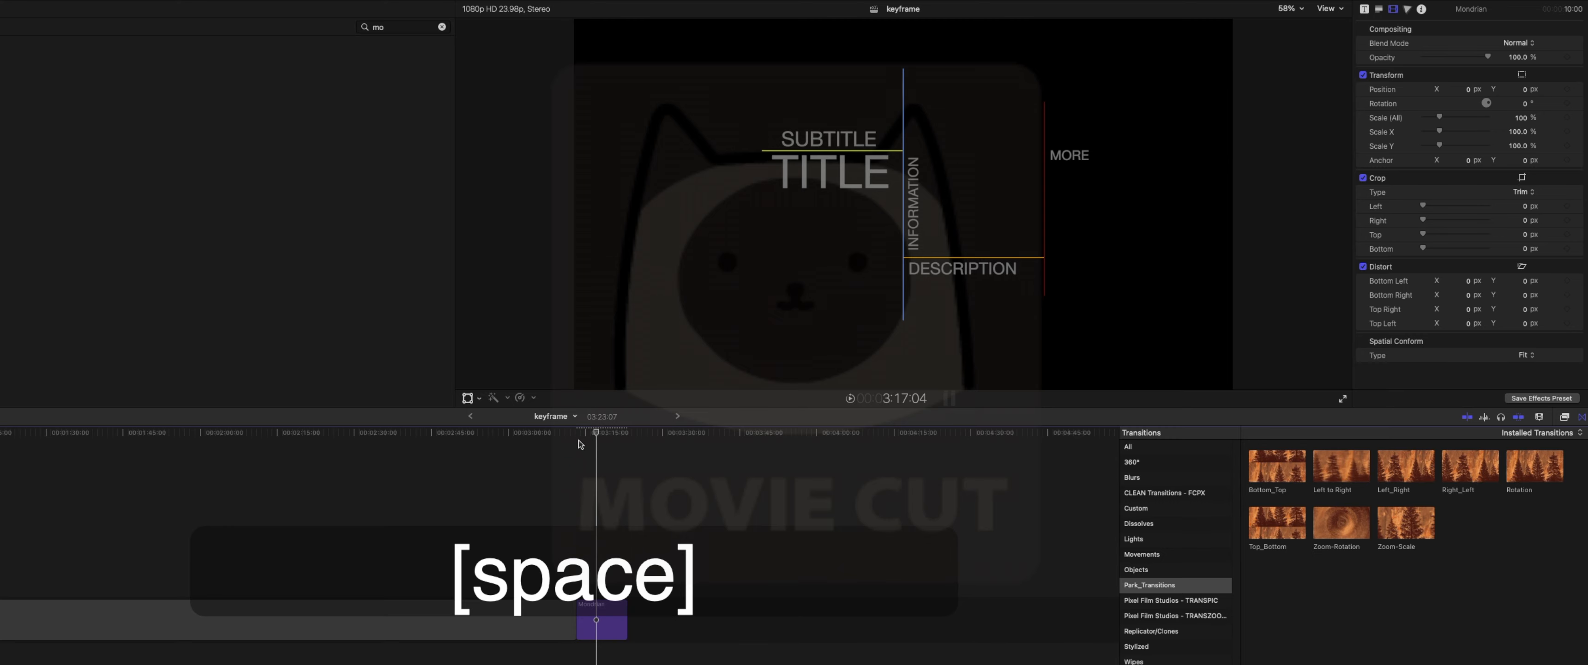
Add the Custom generator to the timeline directly after the Mondrian title
{"action": "left_click", "coordinate": [657, 435]}
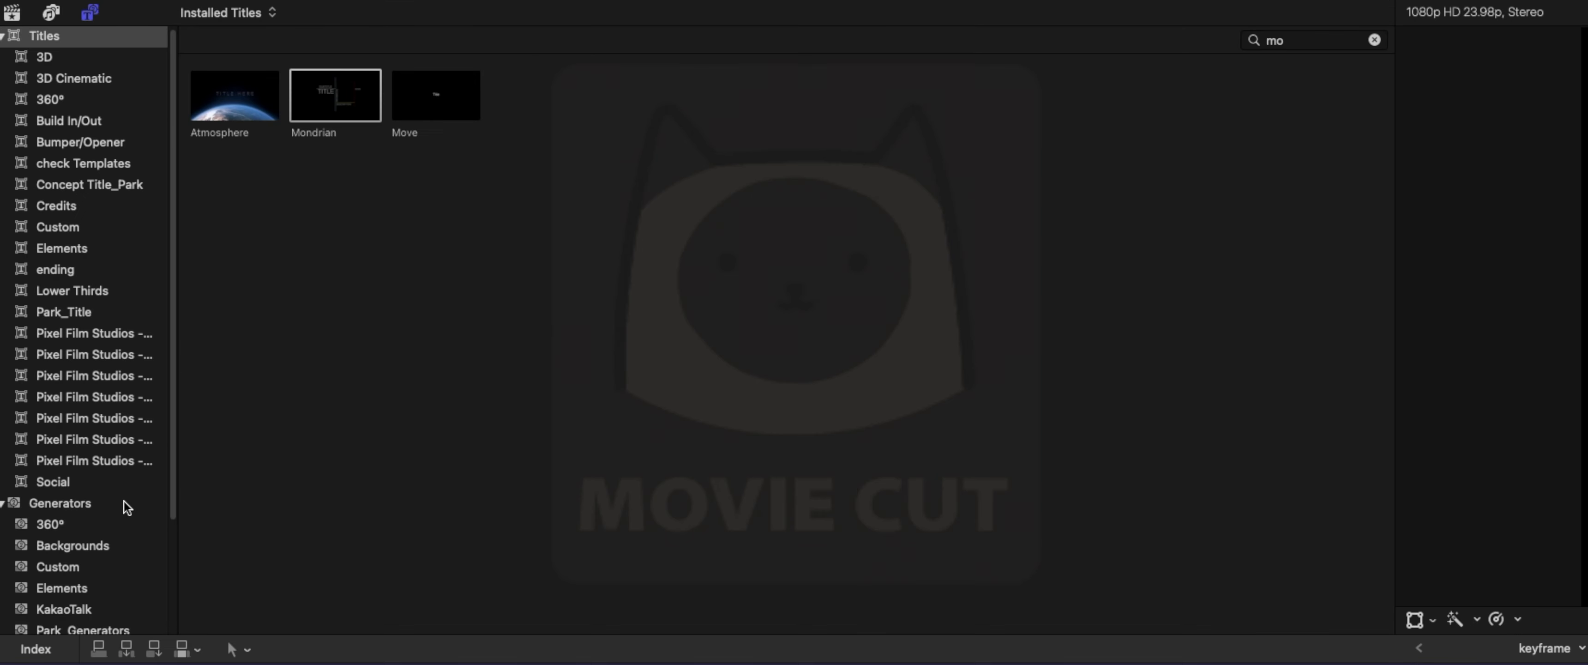
{"action": "left_click", "coordinate": [65, 280]}
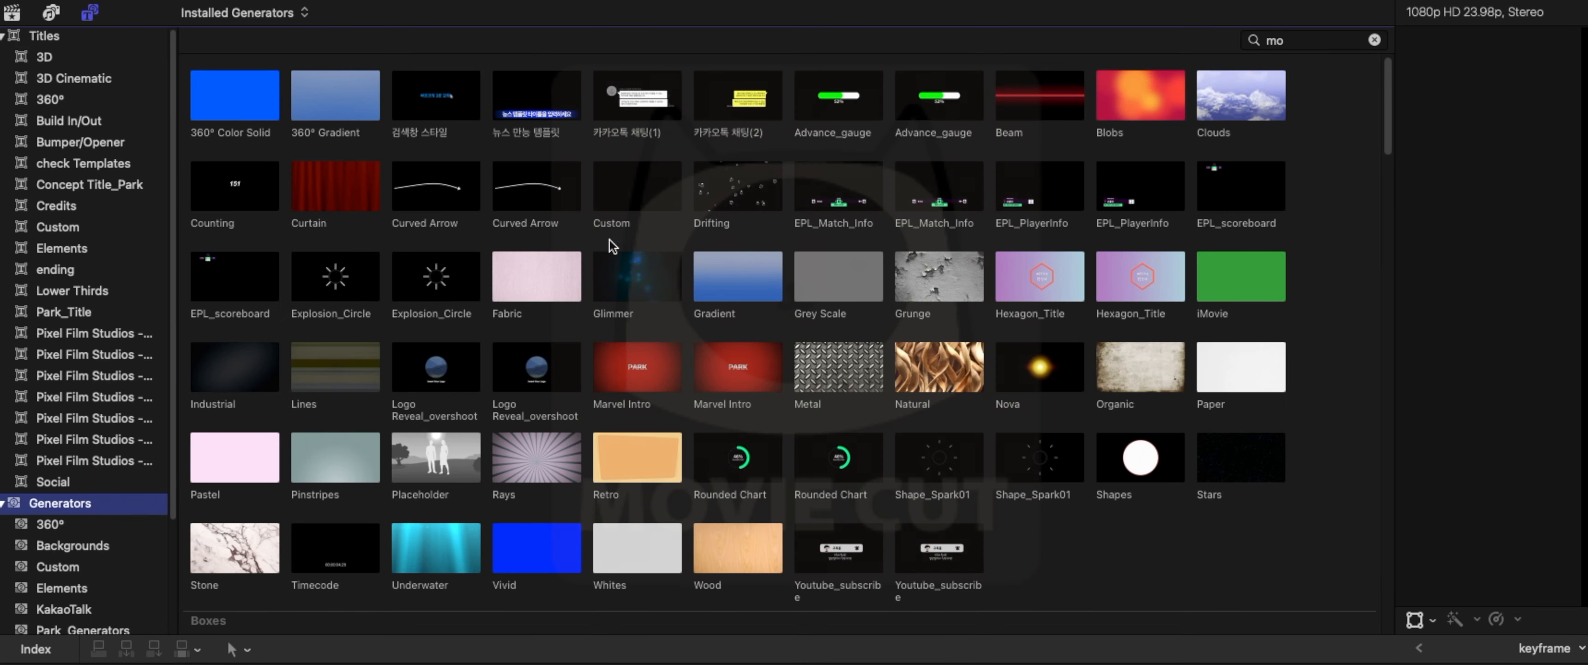
{"action": "left_click", "coordinate": [650, 208]}
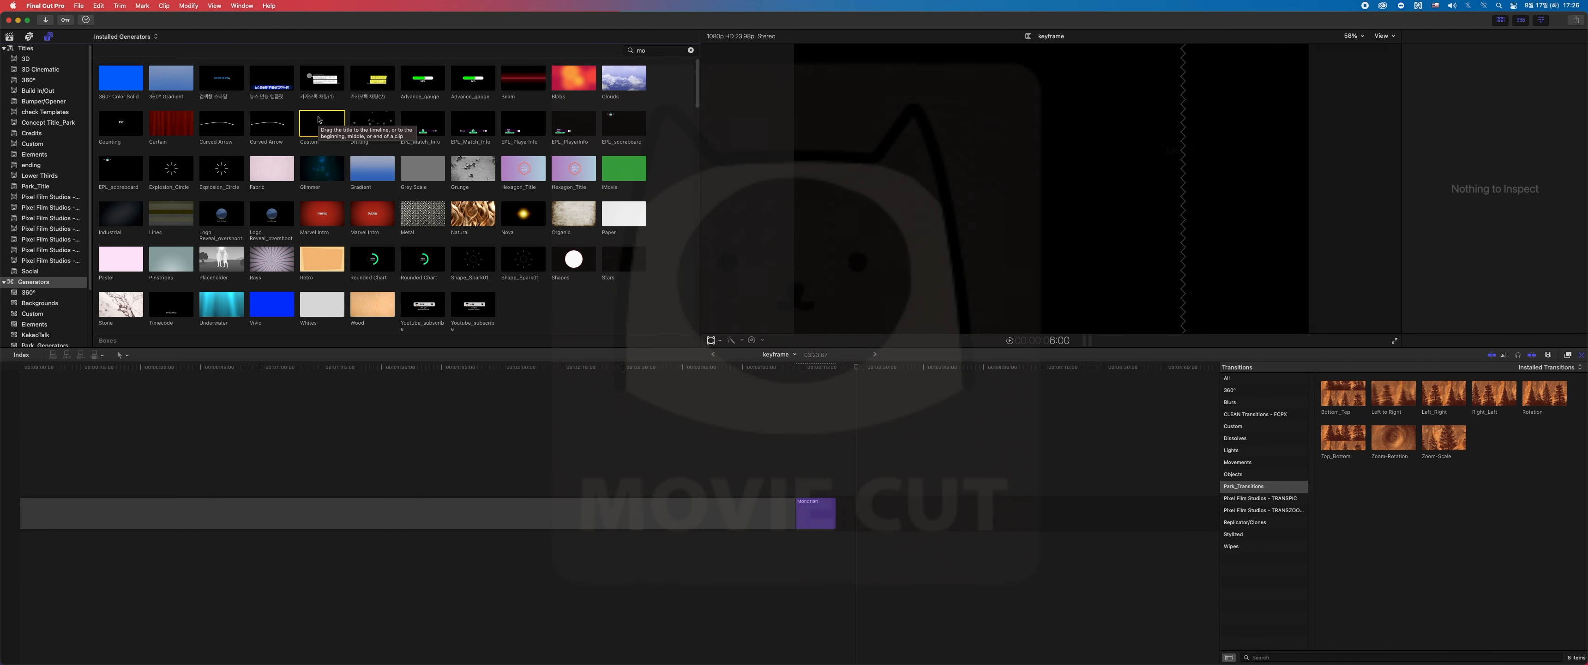
{"action": "key", "text": "d"}
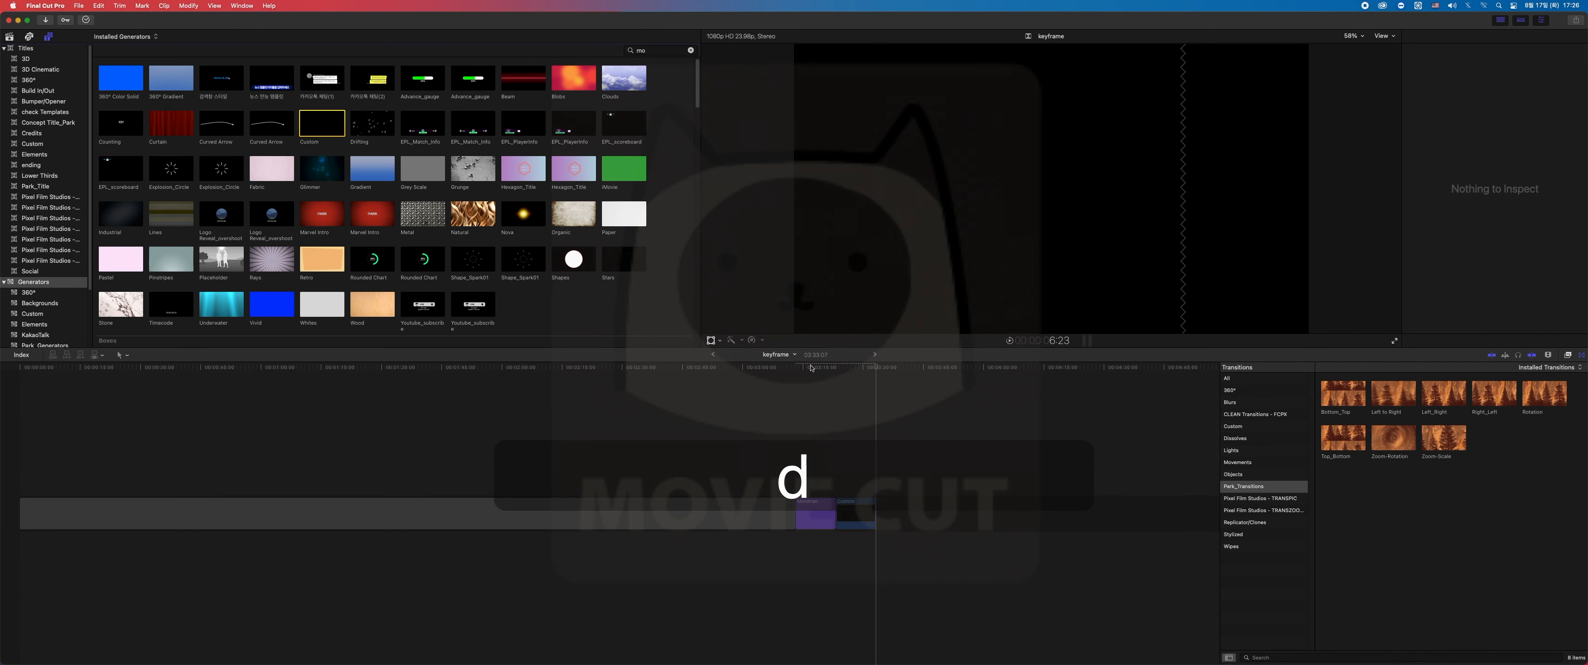
Park the playhead at the start of the Custom generator clip and set its color to bright yellow-green
{"action": "left_click", "coordinate": [836, 366]}
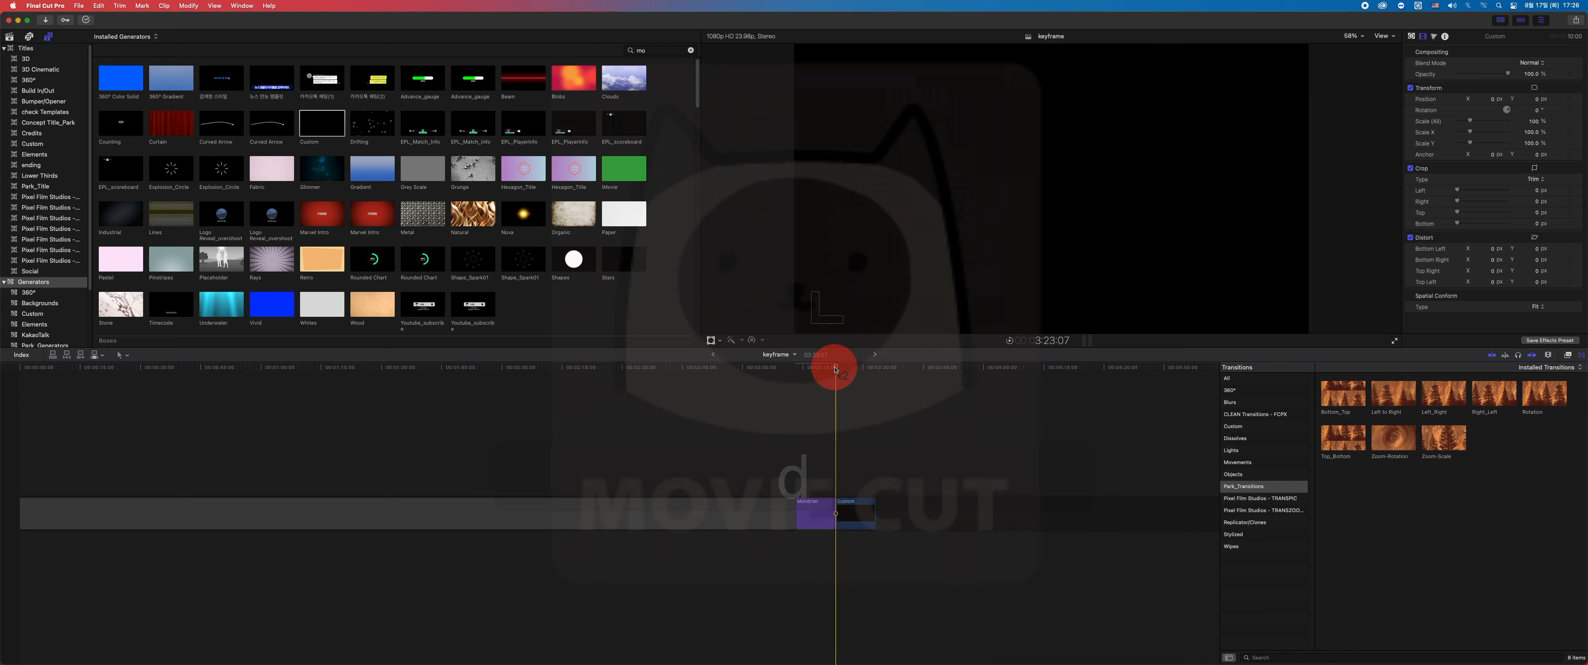
{"action": "left_click", "coordinate": [859, 514]}
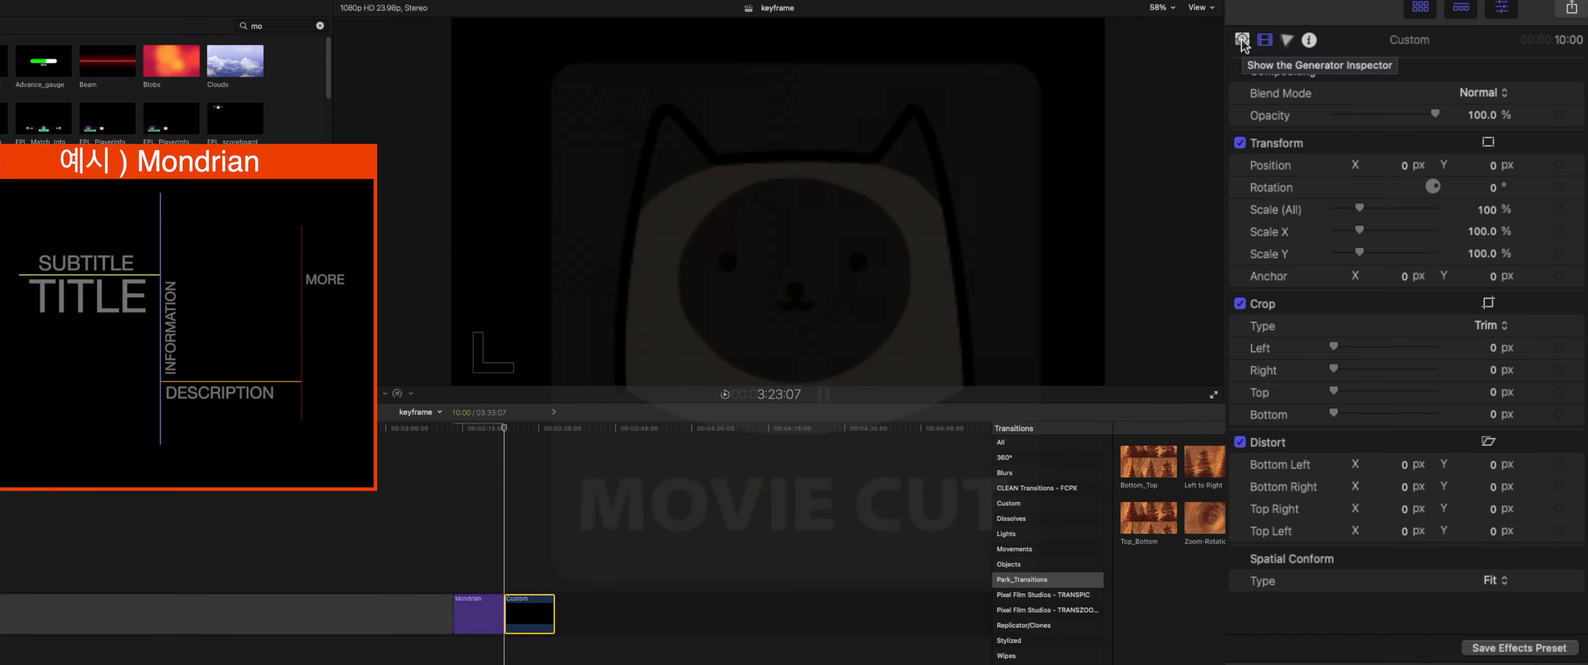
{"action": "left_click", "coordinate": [1242, 40]}
{"action": "left_click", "coordinate": [1508, 93]}
{"action": "left_click_drag", "start_coordinate": [1486, 118], "coordinate": [1428, 140]}
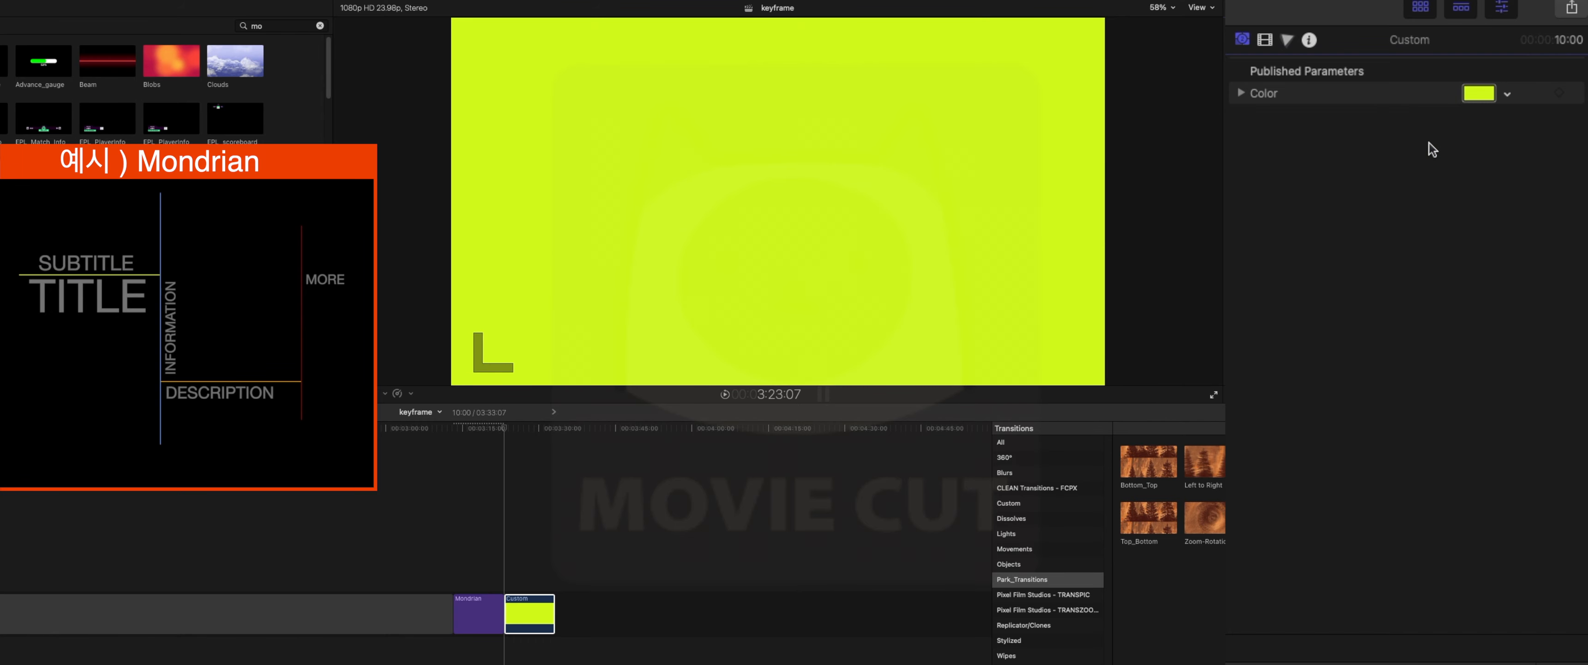
Crop the yellow-green Custom clip into a short, thin horizontal line: left 357, right 1199.4, top 422, bottom 649 px
{"action": "left_click", "coordinate": [530, 609]}
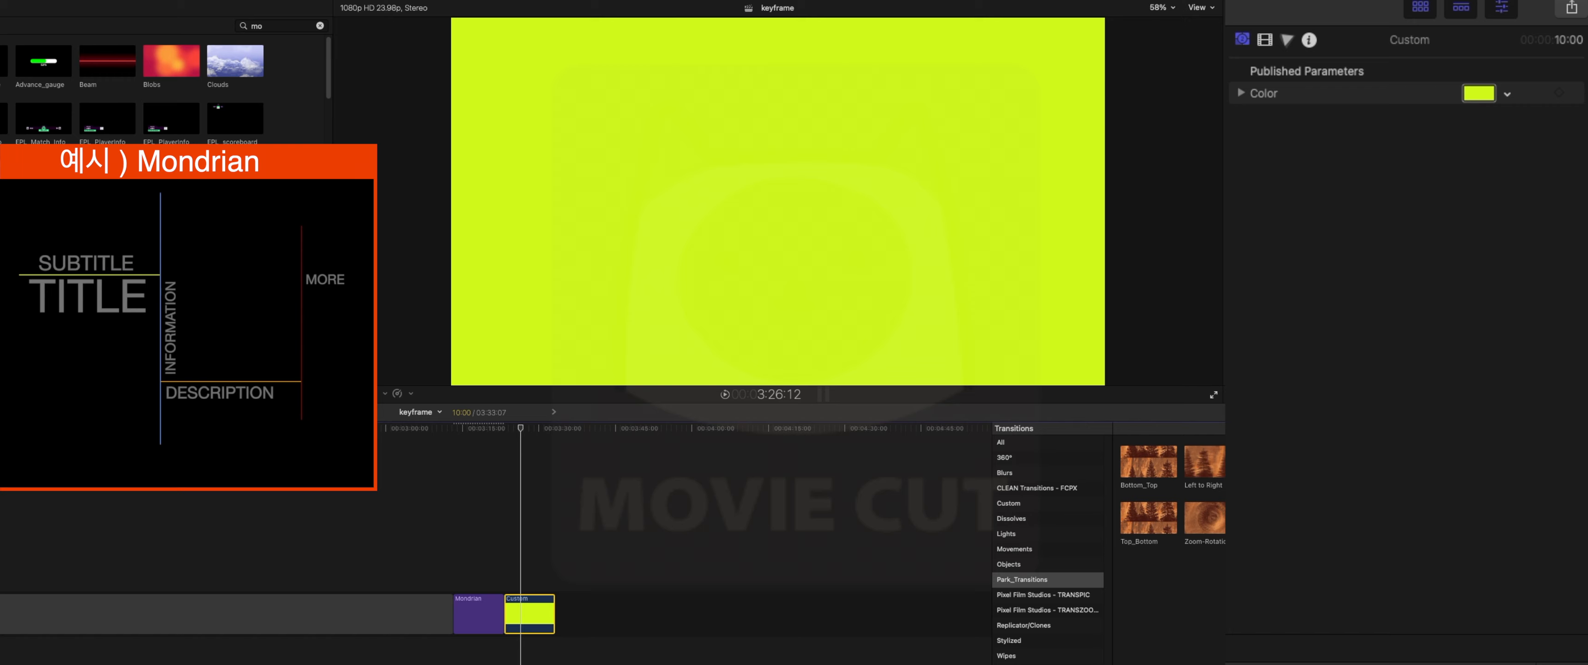
{"action": "left_click", "coordinate": [1264, 42]}
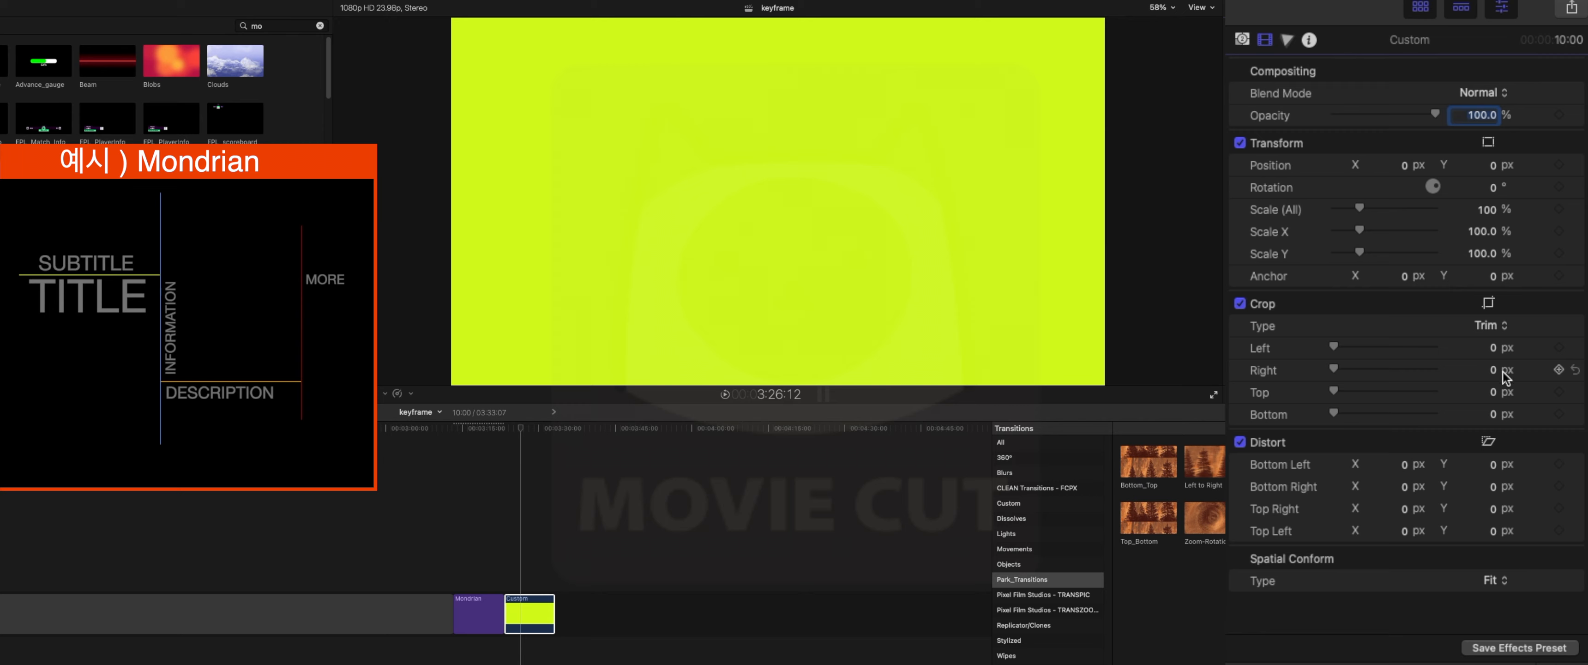
{"action": "left_click_drag", "start_coordinate": [1491, 370], "coordinate": [1491, 414]}
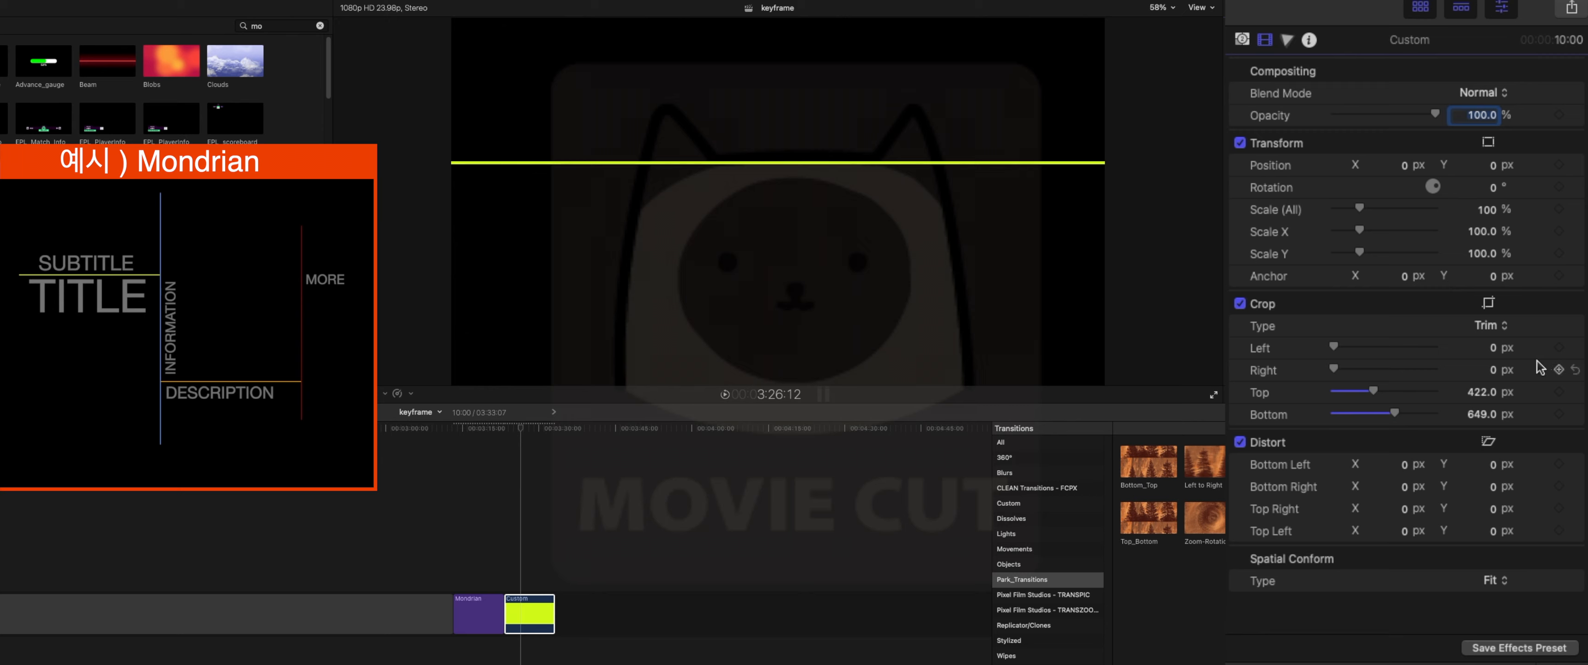
{"action": "left_click_drag", "start_coordinate": [1492, 348], "coordinate": [1496, 371]}
{"action": "left_click", "coordinate": [1496, 371]}
Duplicate the yellow-green Custom clip directly above itself and set the copy's color to orange-red
{"action": "left_click", "coordinate": [530, 610]}
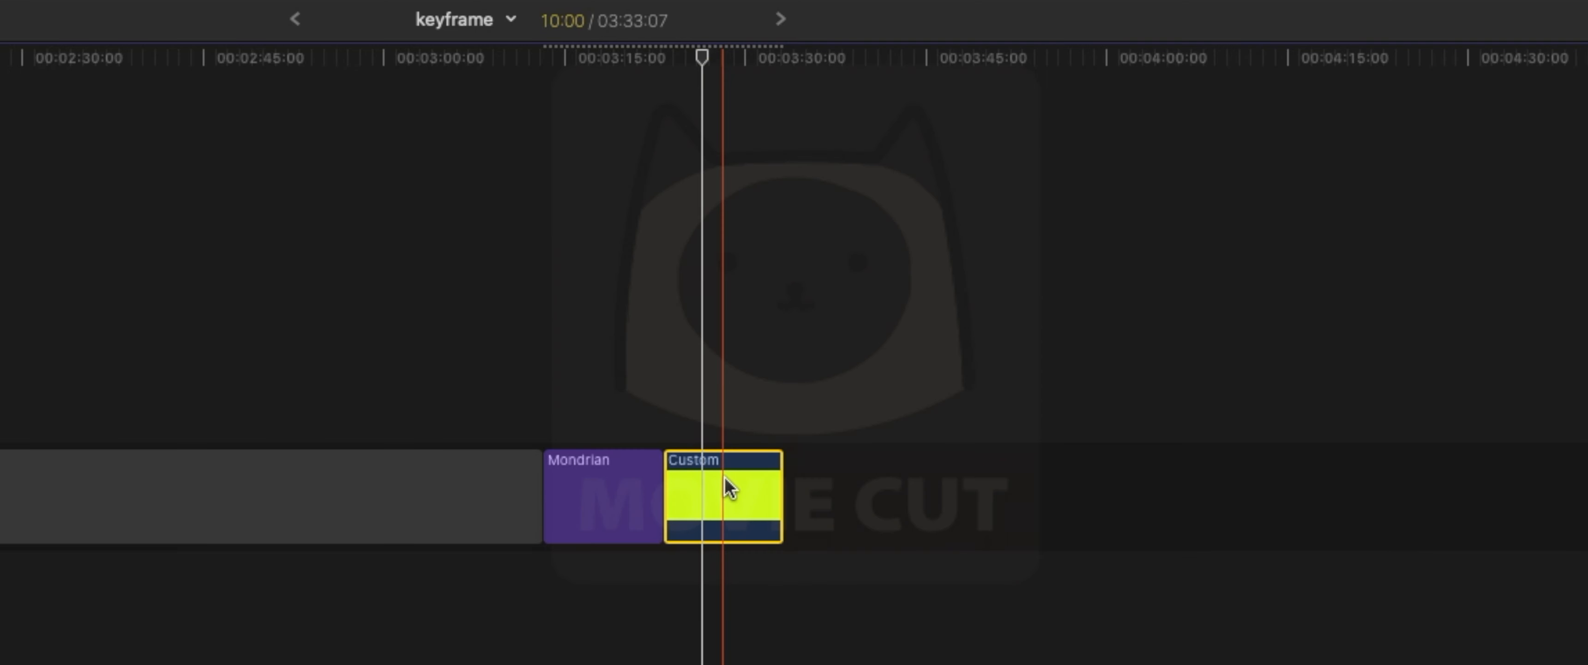
{"action": "key", "text": "alt"}
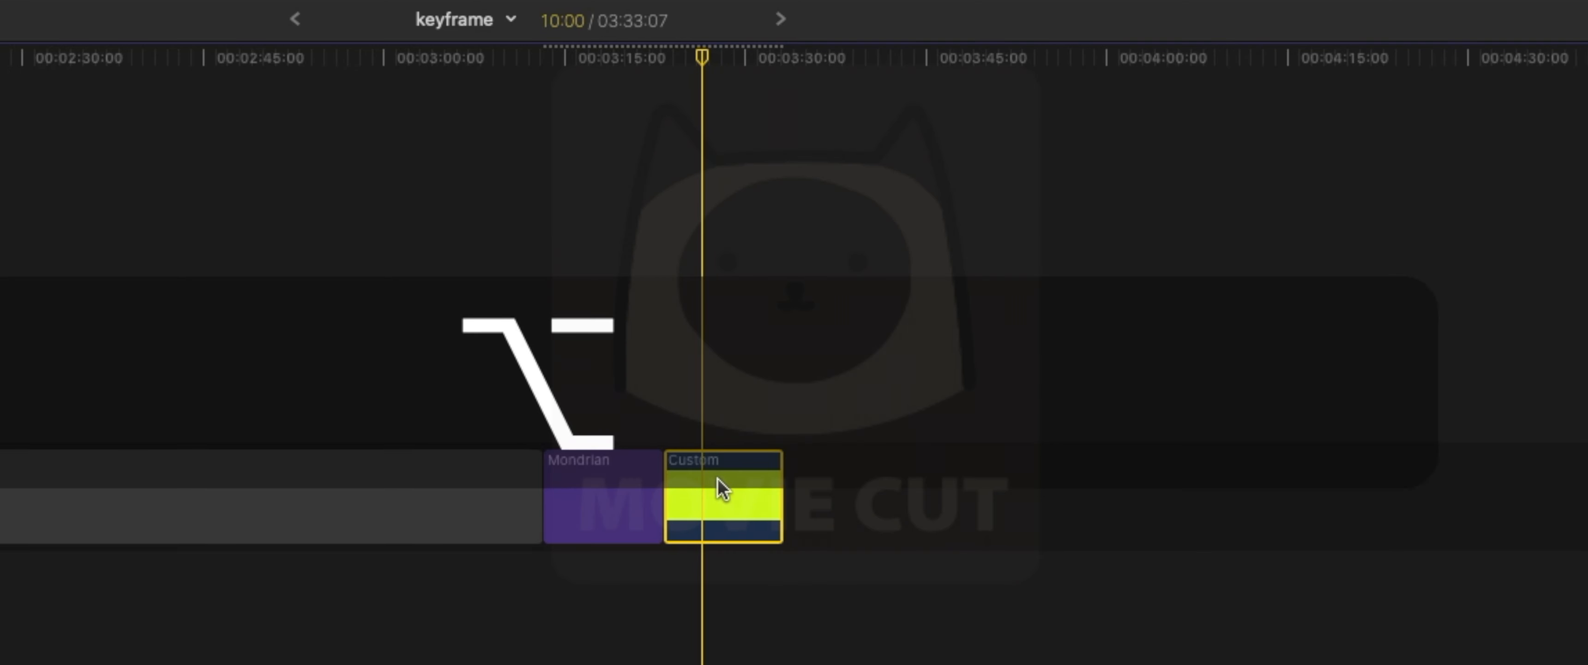
{"action": "left_click_drag", "start_coordinate": [717, 477], "coordinate": [715, 383]}
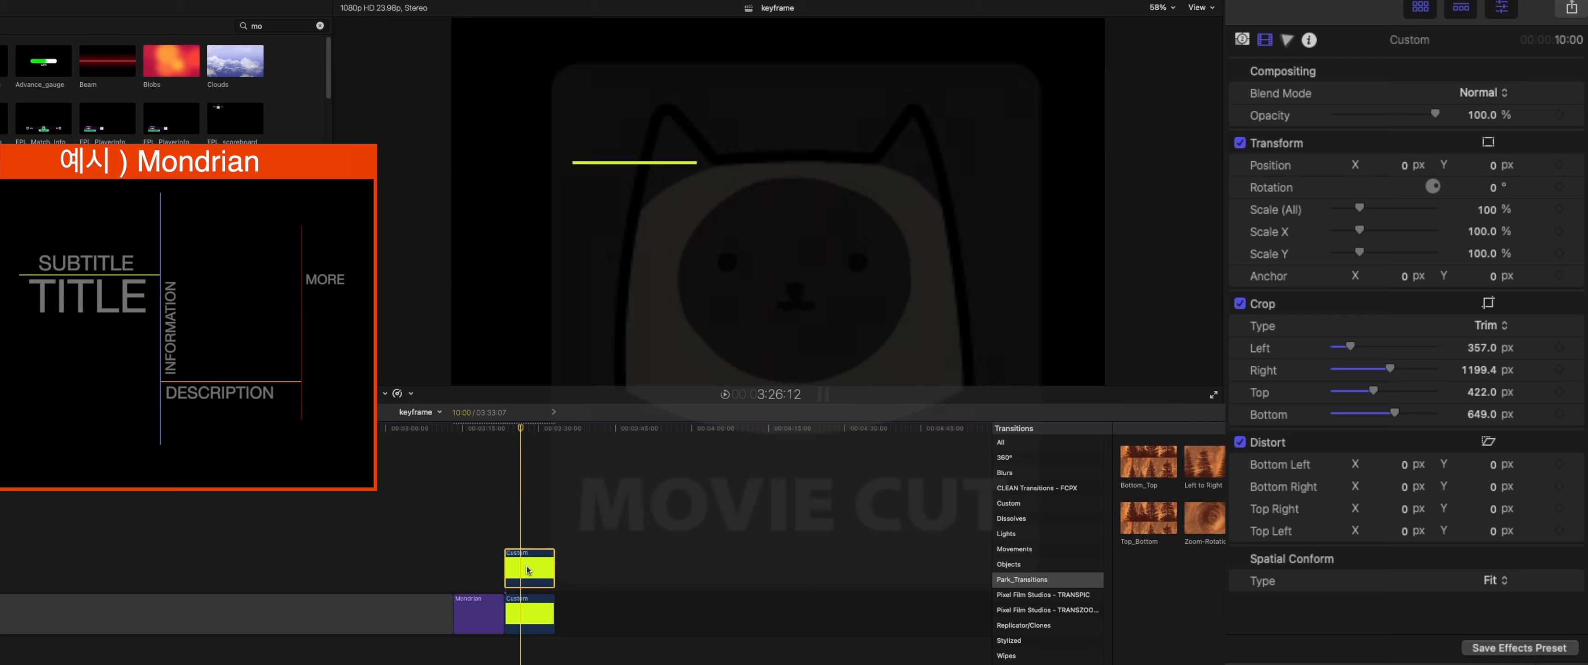
{"action": "left_click", "coordinate": [1242, 39]}
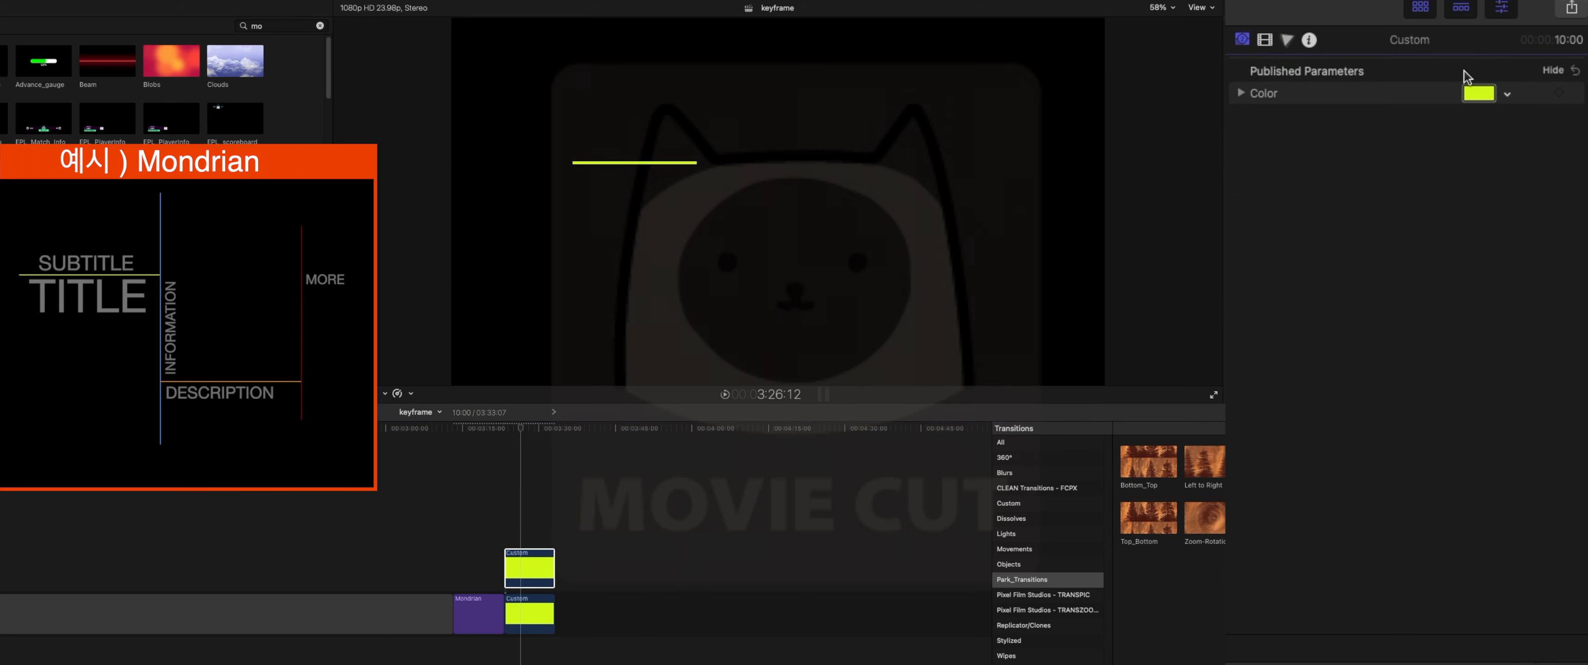
{"action": "left_click", "coordinate": [1507, 94]}
{"action": "left_click", "coordinate": [1453, 128]}
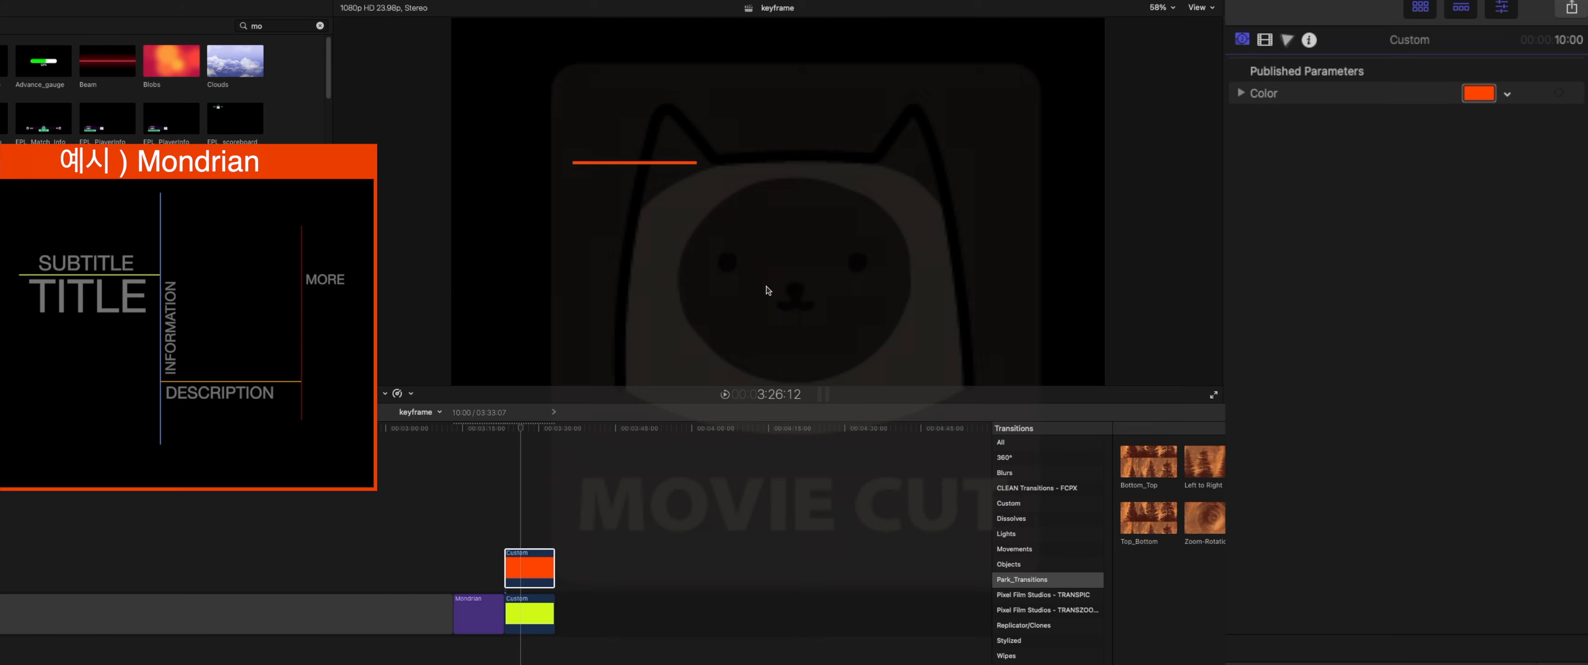
Trim the orange-red clip into a thin full-height vertical line at the yellow-green line's right end, left about 708.3 px, right about 1201.4 px
{"action": "key", "text": "shift+c"}
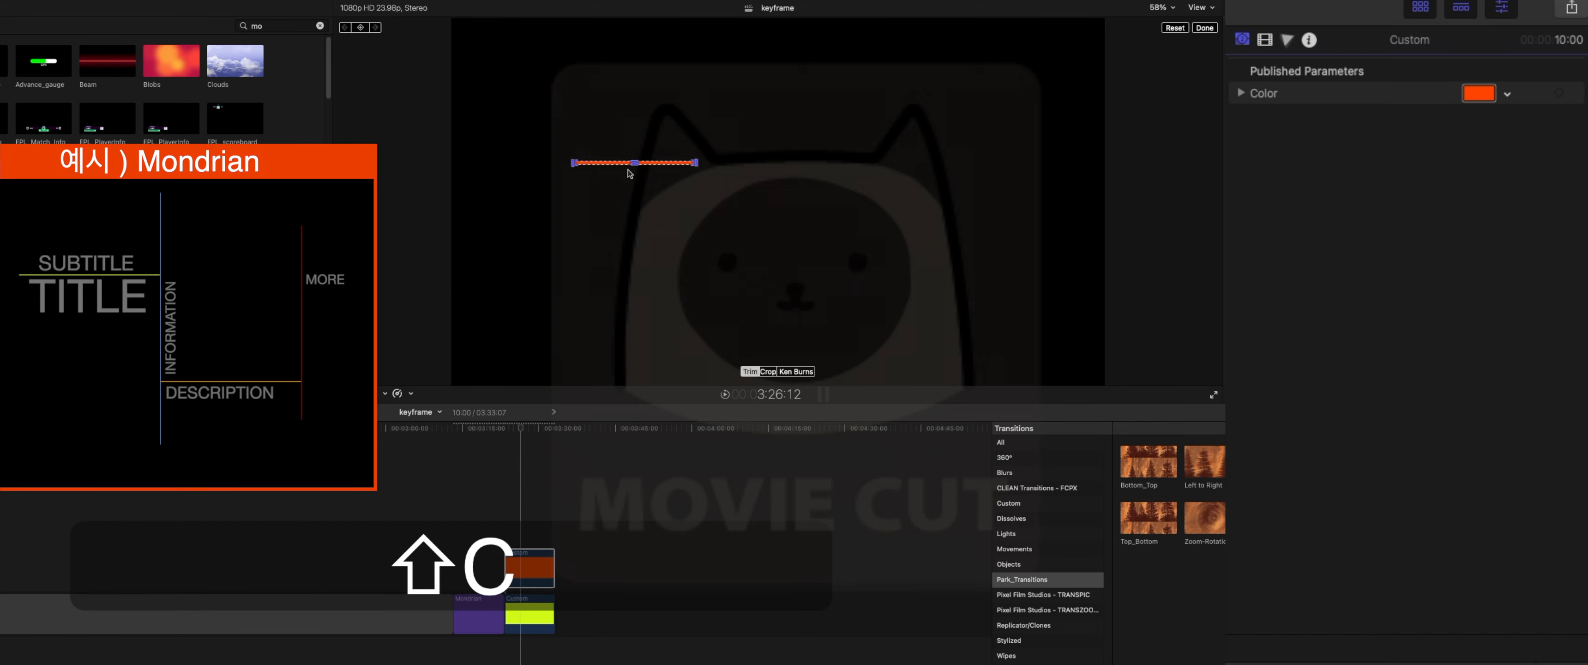
{"action": "left_click_drag", "start_coordinate": [632, 163], "coordinate": [660, 55]}
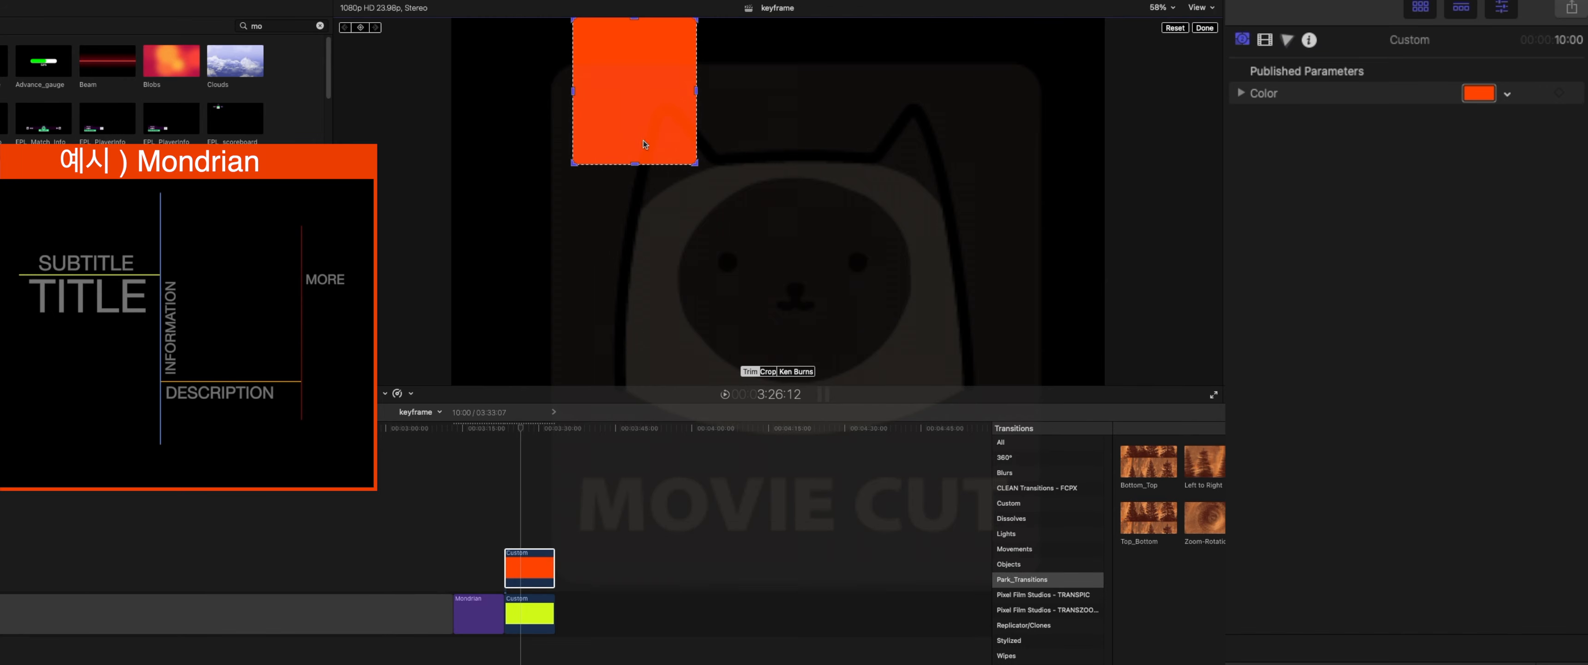
{"action": "left_click_drag", "start_coordinate": [635, 164], "coordinate": [622, 543]}
{"action": "key", "text": "super+z"}
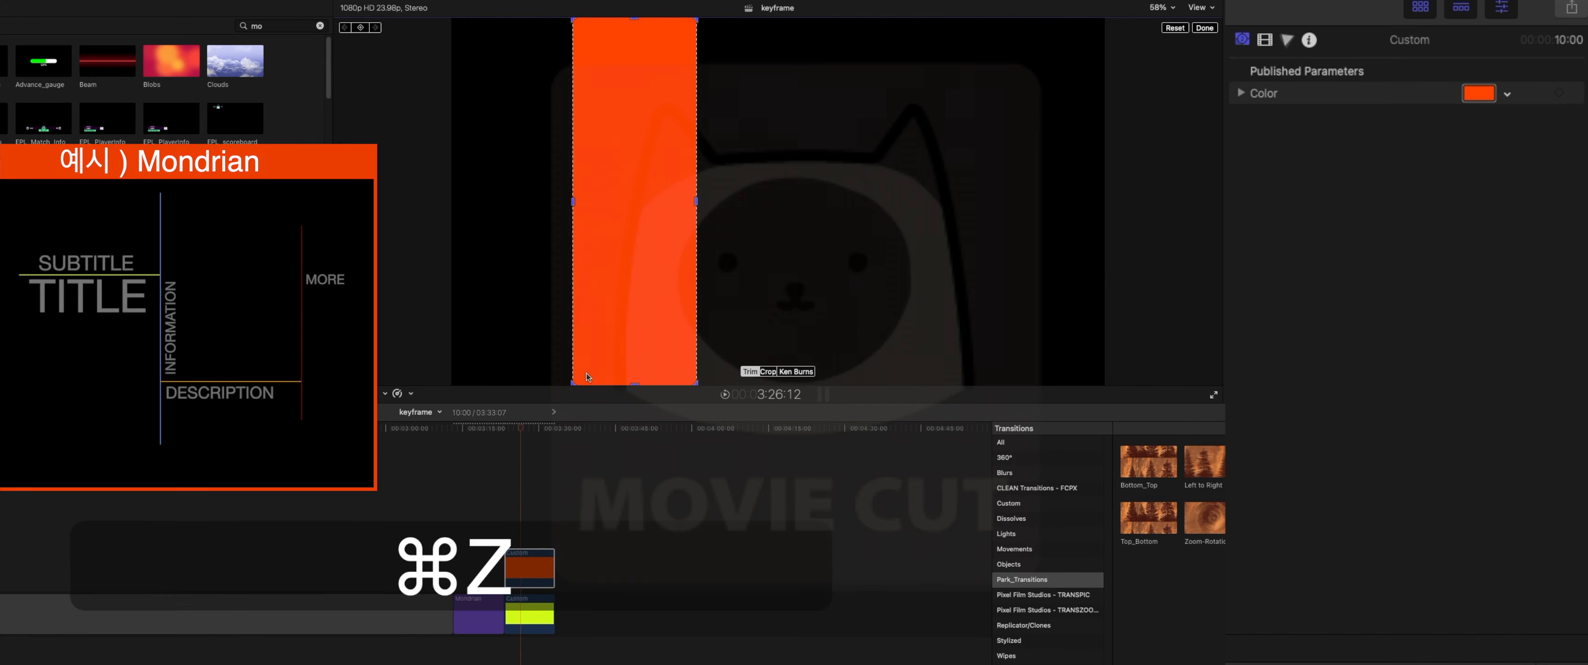
{"action": "left_click_drag", "start_coordinate": [579, 382], "coordinate": [693, 424]}
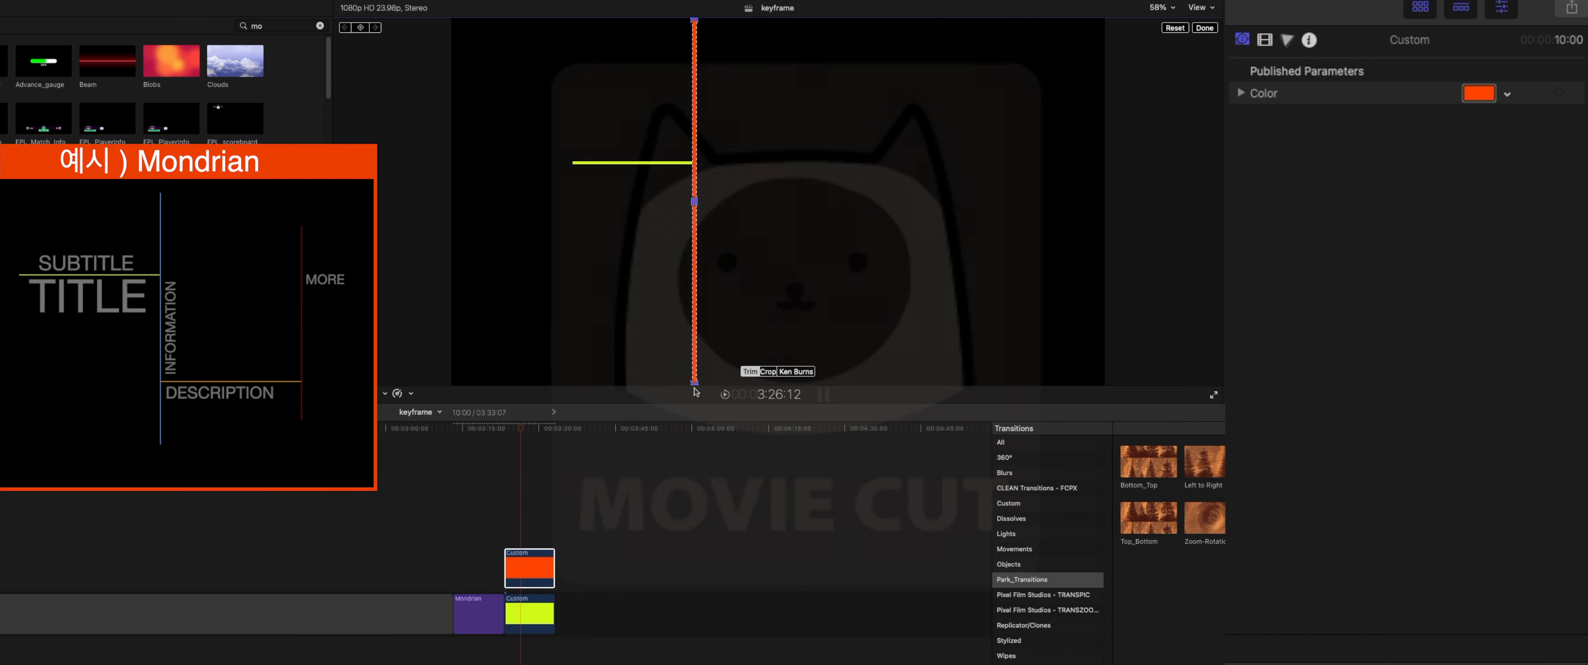
Shorten the vertical line with crops of about 173.6 px top and 242.6 px bottom, and thicken it to a 1190.2 px right crop
{"action": "left_click_drag", "start_coordinate": [695, 383], "coordinate": [695, 301]}
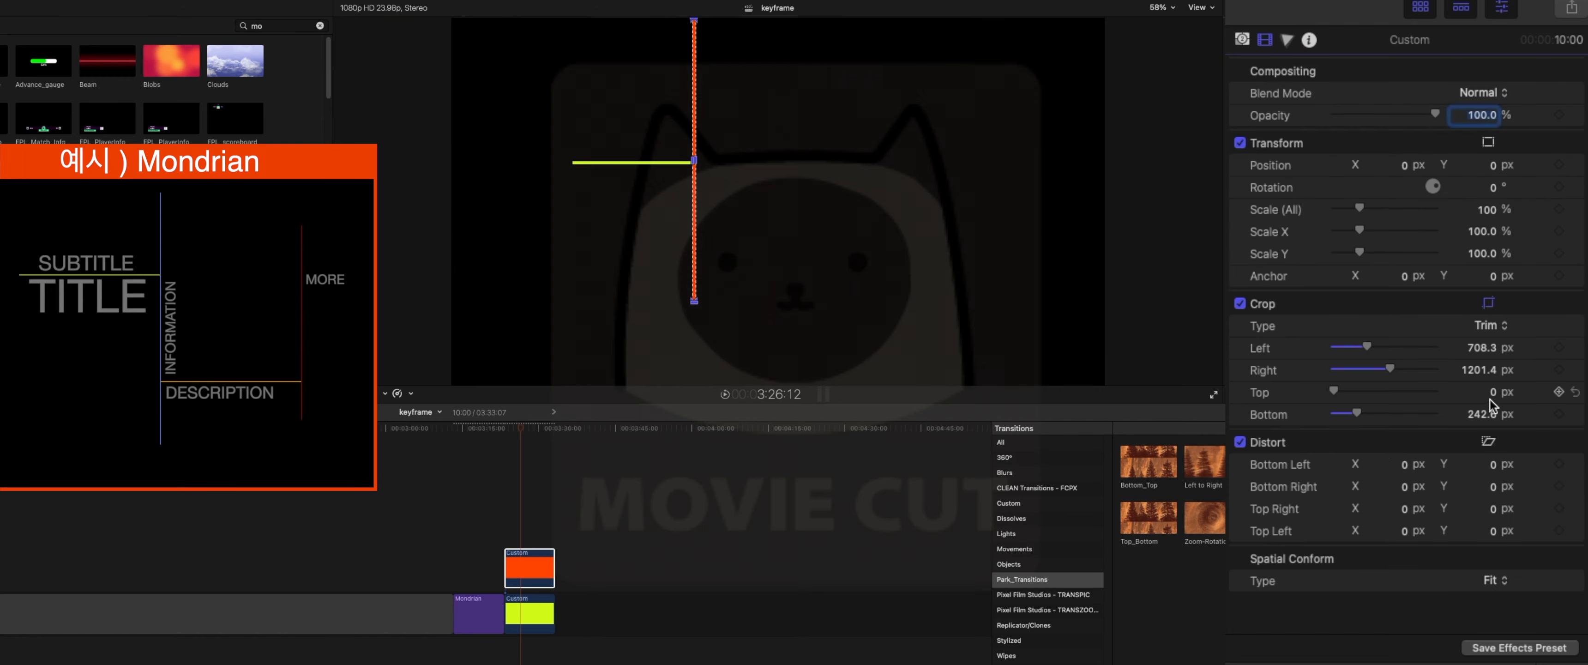
{"action": "left_click_drag", "start_coordinate": [1490, 398], "coordinate": [1490, 351]}
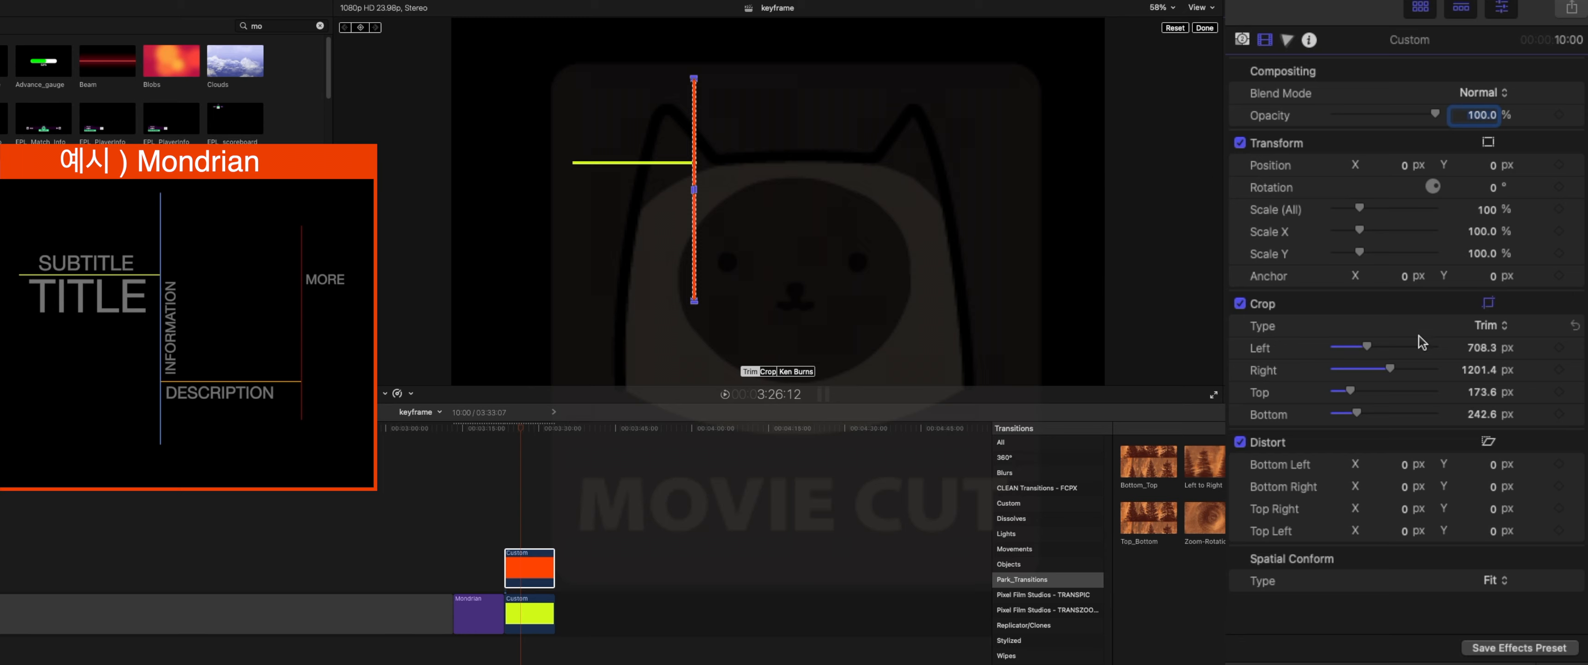
{"action": "left_click_drag", "start_coordinate": [1475, 369], "coordinate": [1318, 388]}
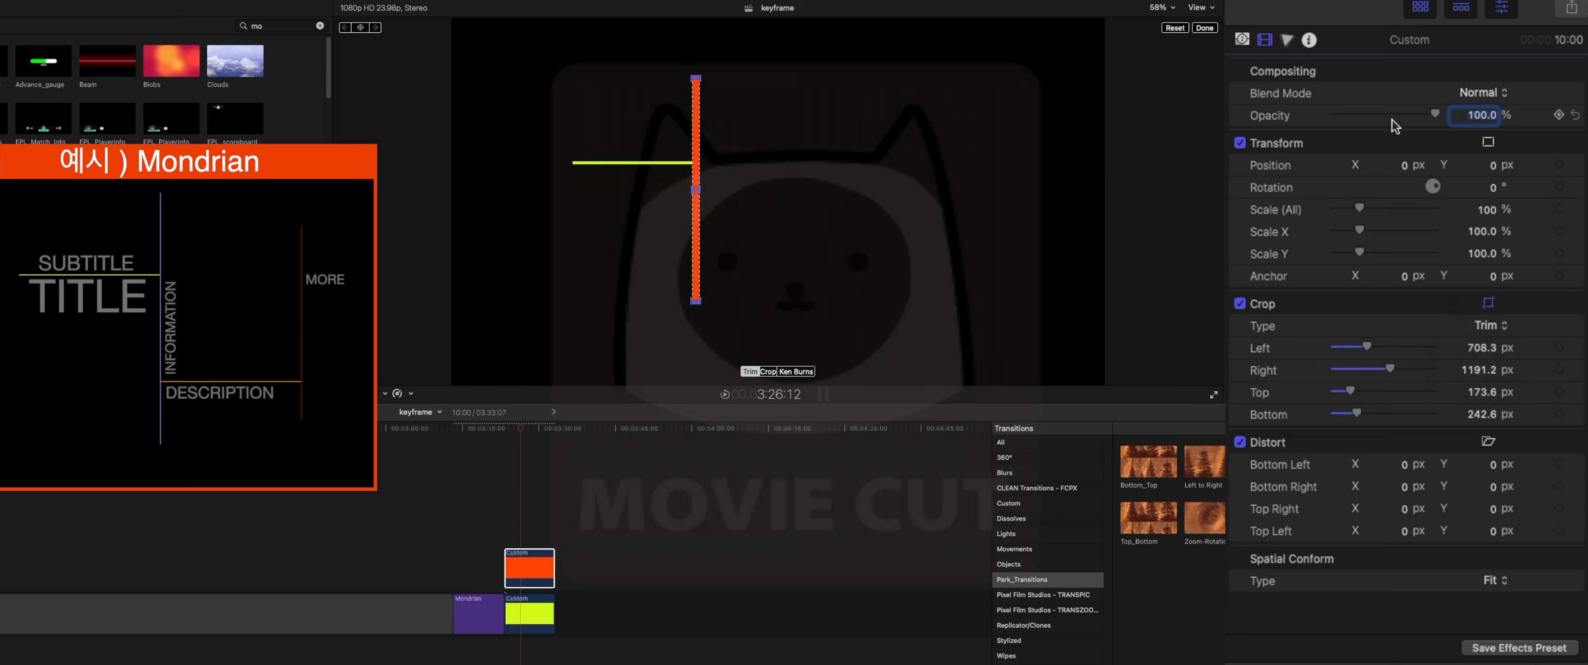
{"action": "left_click", "coordinate": [1204, 27]}
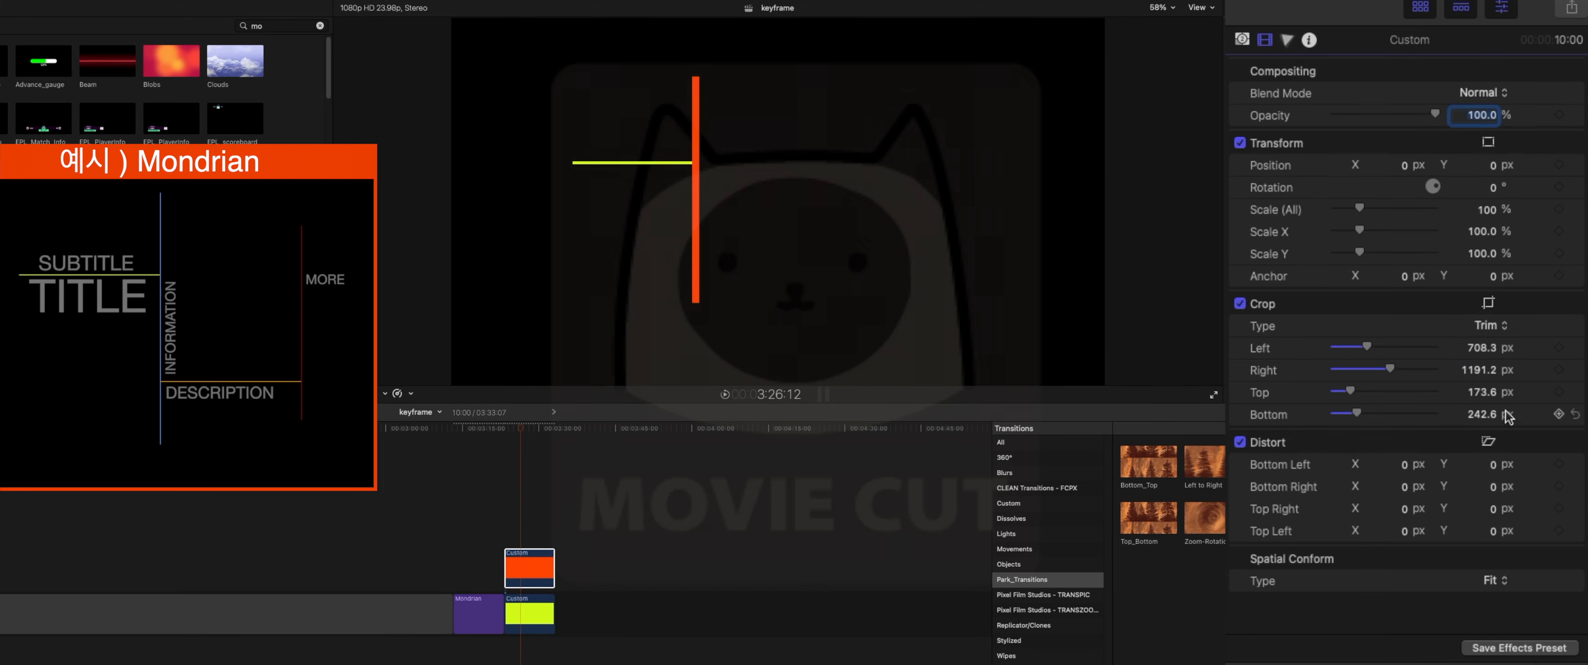
{"action": "mouse_move", "coordinate": [1488, 371]}
{"action": "left_mouse_down"}
{"action": "mouse_move", "coordinate": [1504, 370]}
{"action": "mouse_move", "coordinate": [1482, 370]}
{"action": "left_mouse_up"}
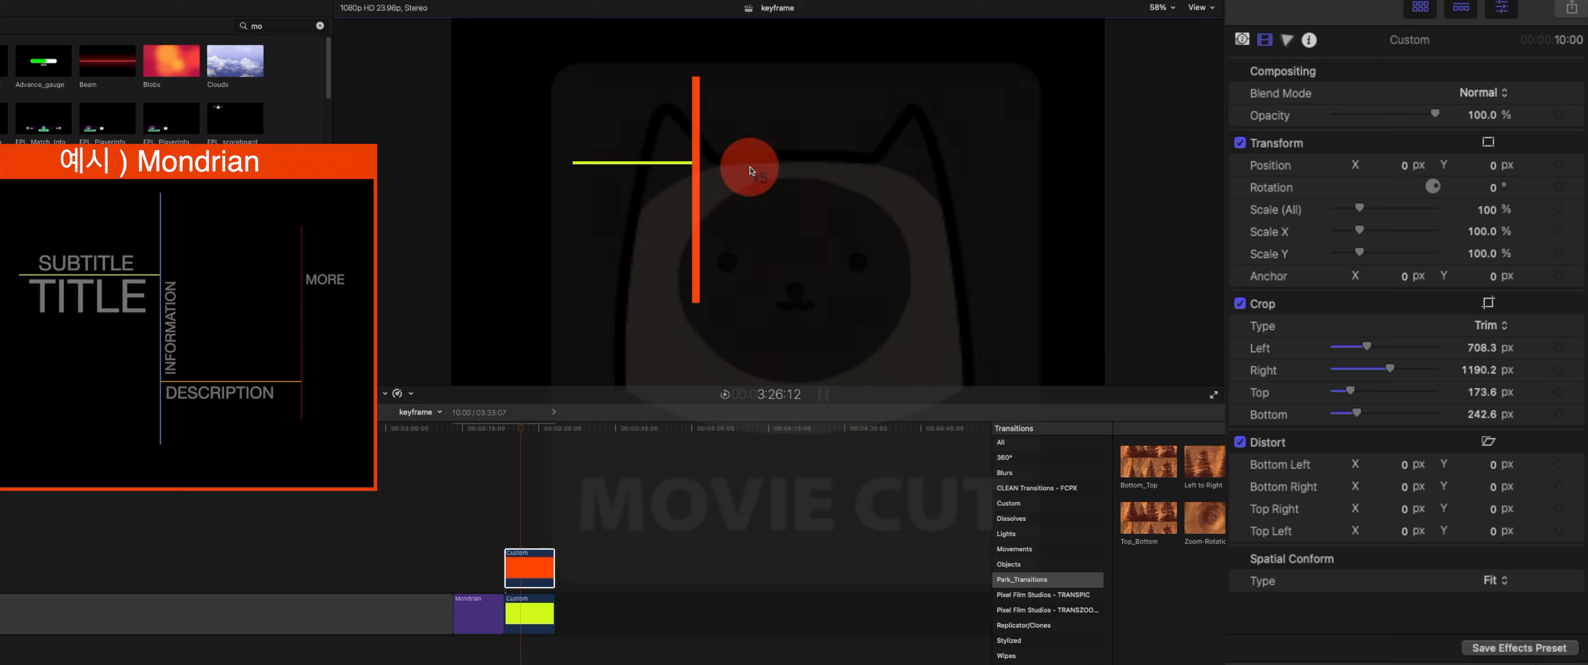
Thin the orange-red vertical line to crops of about 709.7 px left and 1199.8 px right, working at 200% viewer magnification
{"action": "key", "text": "super"}
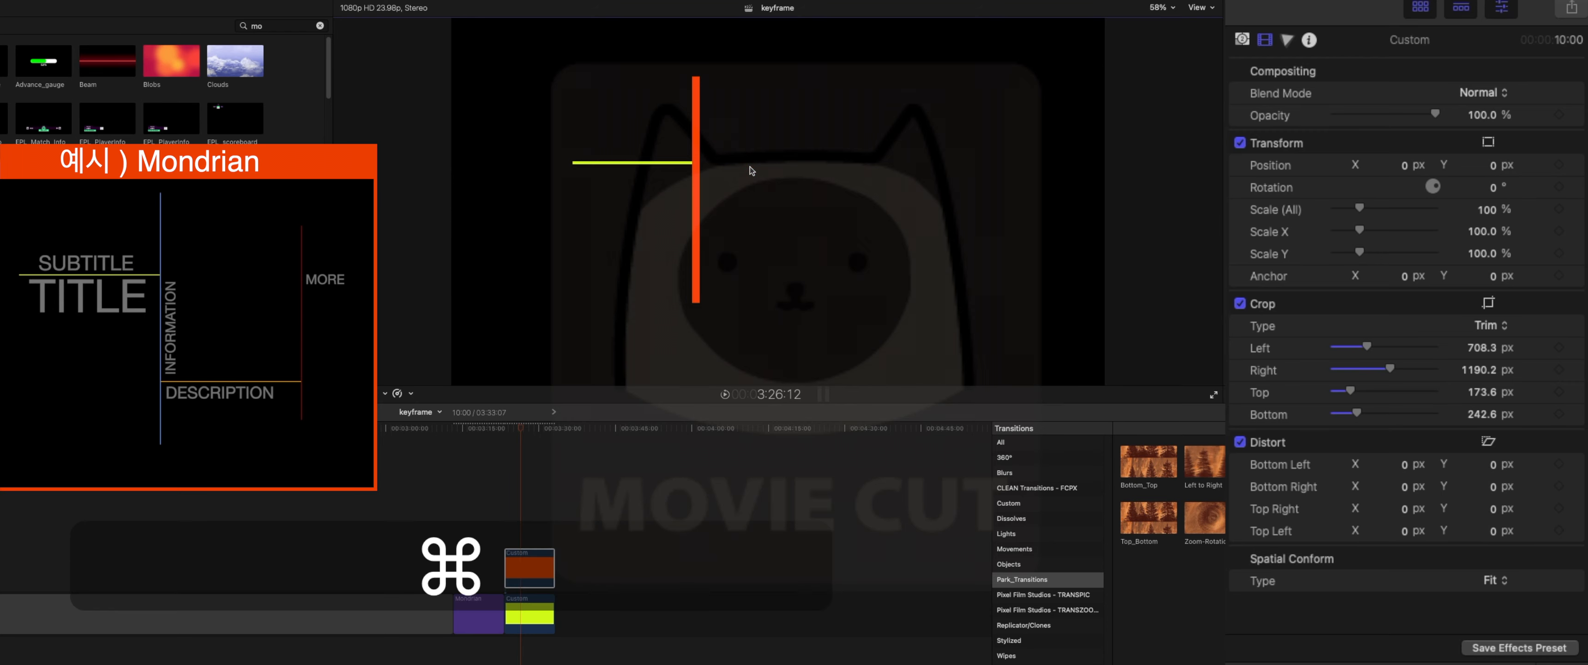
{"action": "key", "text": "super+equal"}
{"action": "key", "text": "super+equal"}
{"action": "key", "text": "super+equal"}
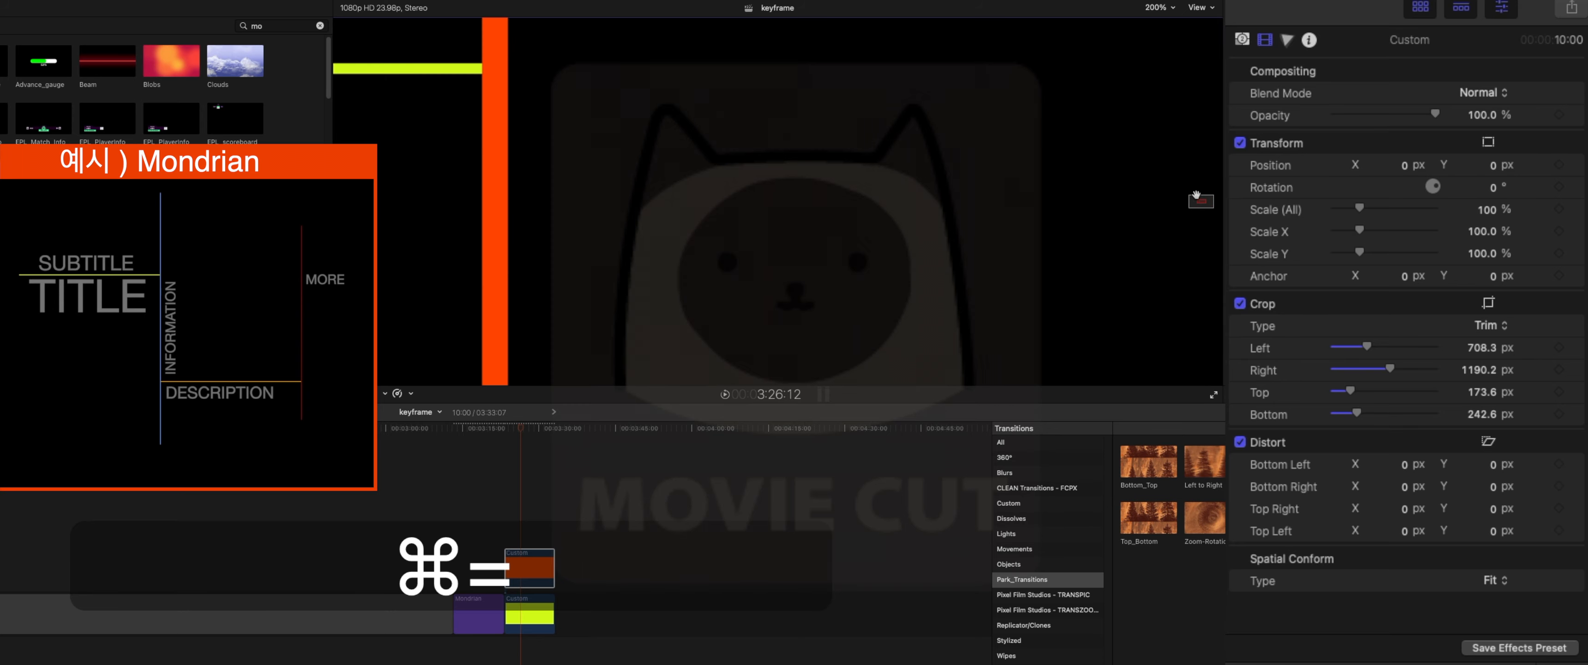
{"action": "left_click_drag", "start_coordinate": [1201, 201], "coordinate": [1200, 200]}
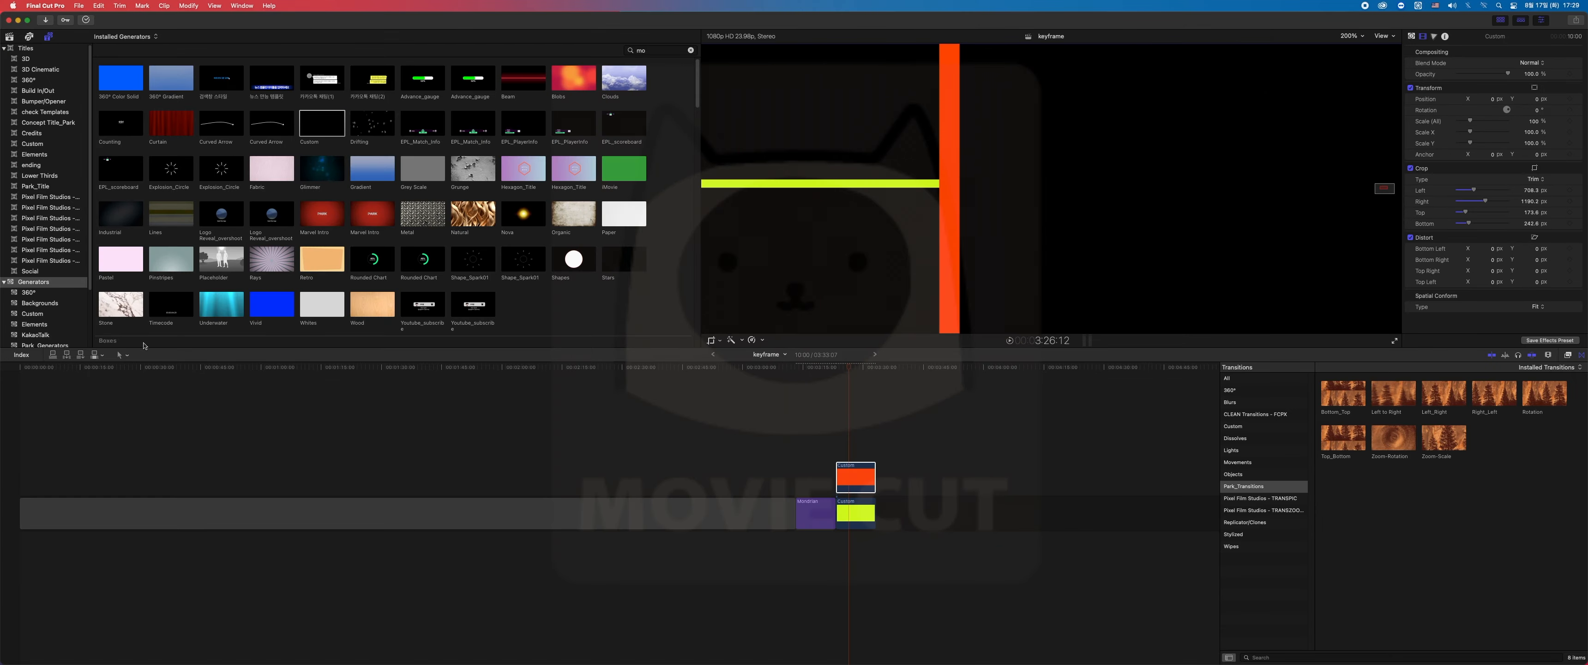
{"action": "left_click", "coordinate": [121, 355]}
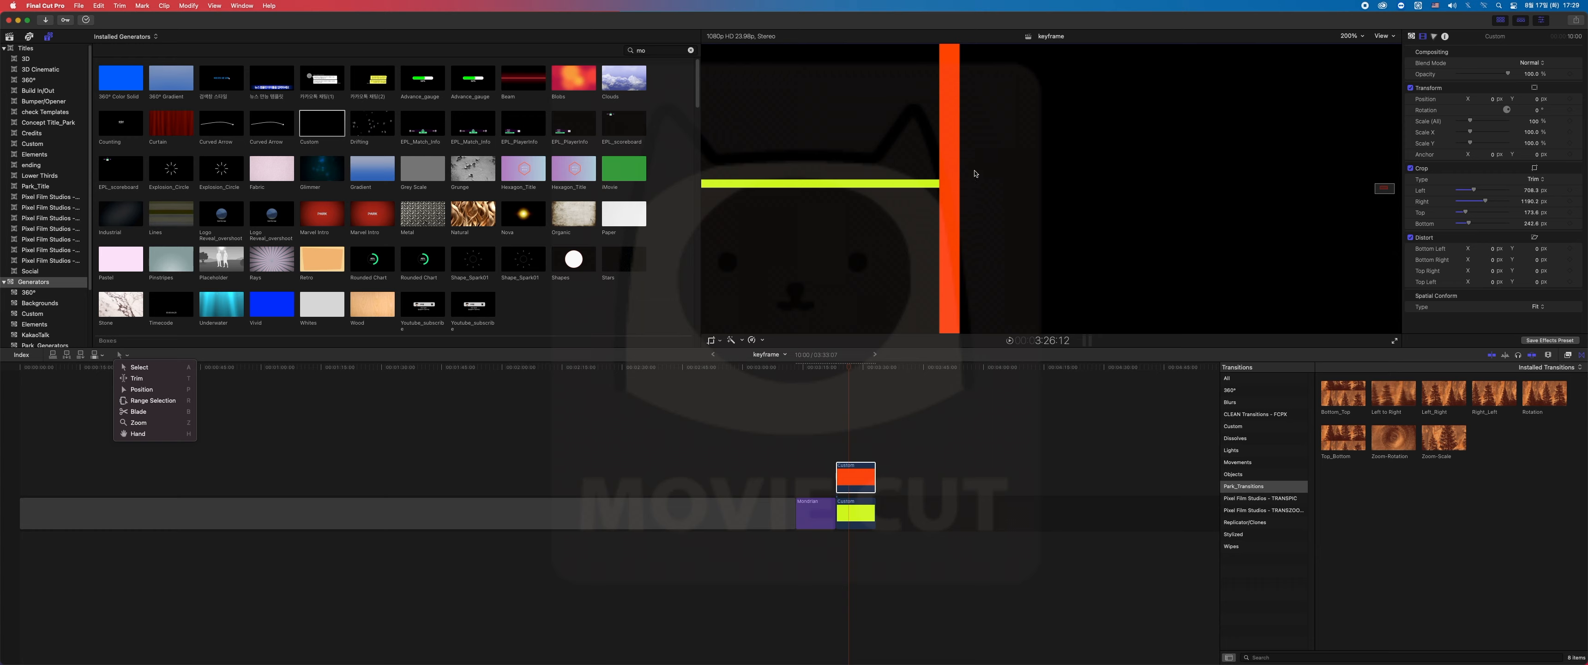
{"action": "left_click", "coordinate": [1009, 172]}
{"action": "key", "text": "h"}
{"action": "left_click_drag", "start_coordinate": [1032, 161], "coordinate": [1088, 204]}
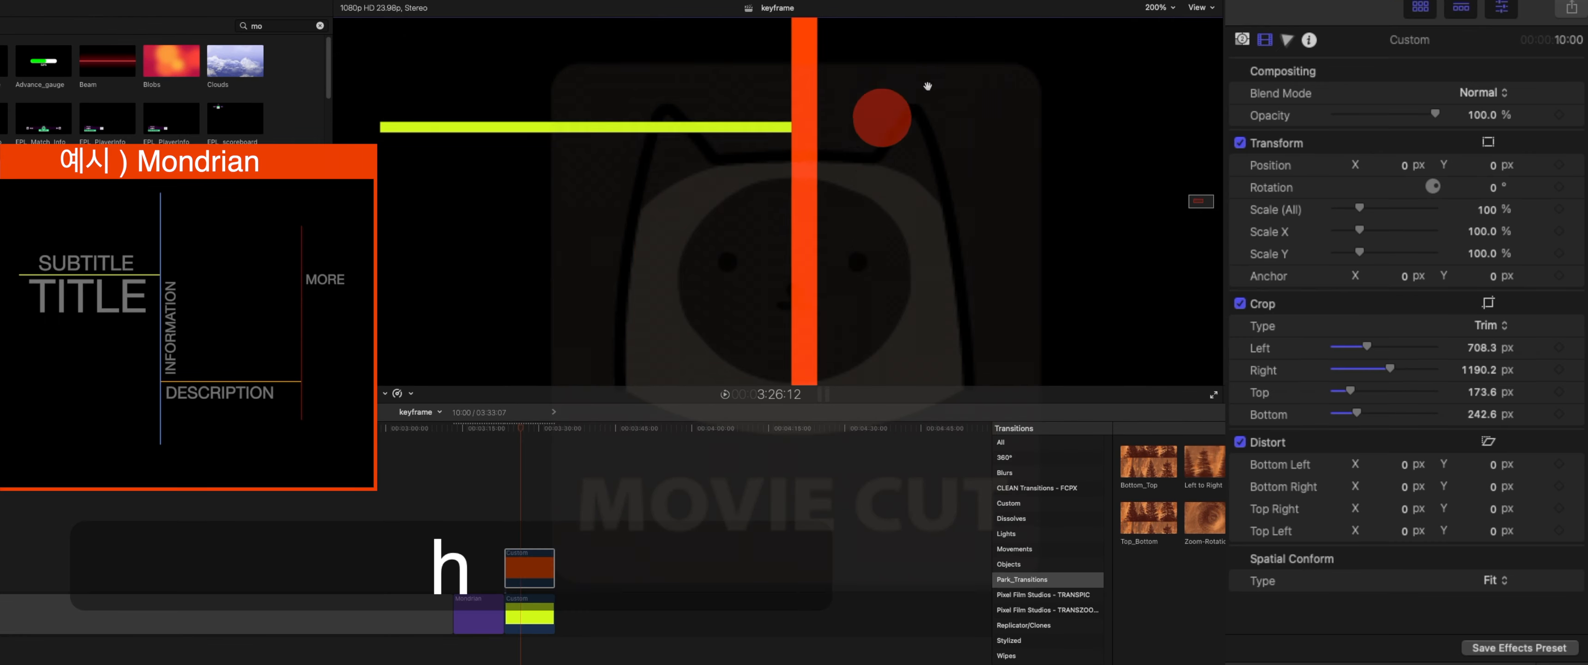
{"action": "left_click_drag", "start_coordinate": [825, 220], "coordinate": [854, 145]}
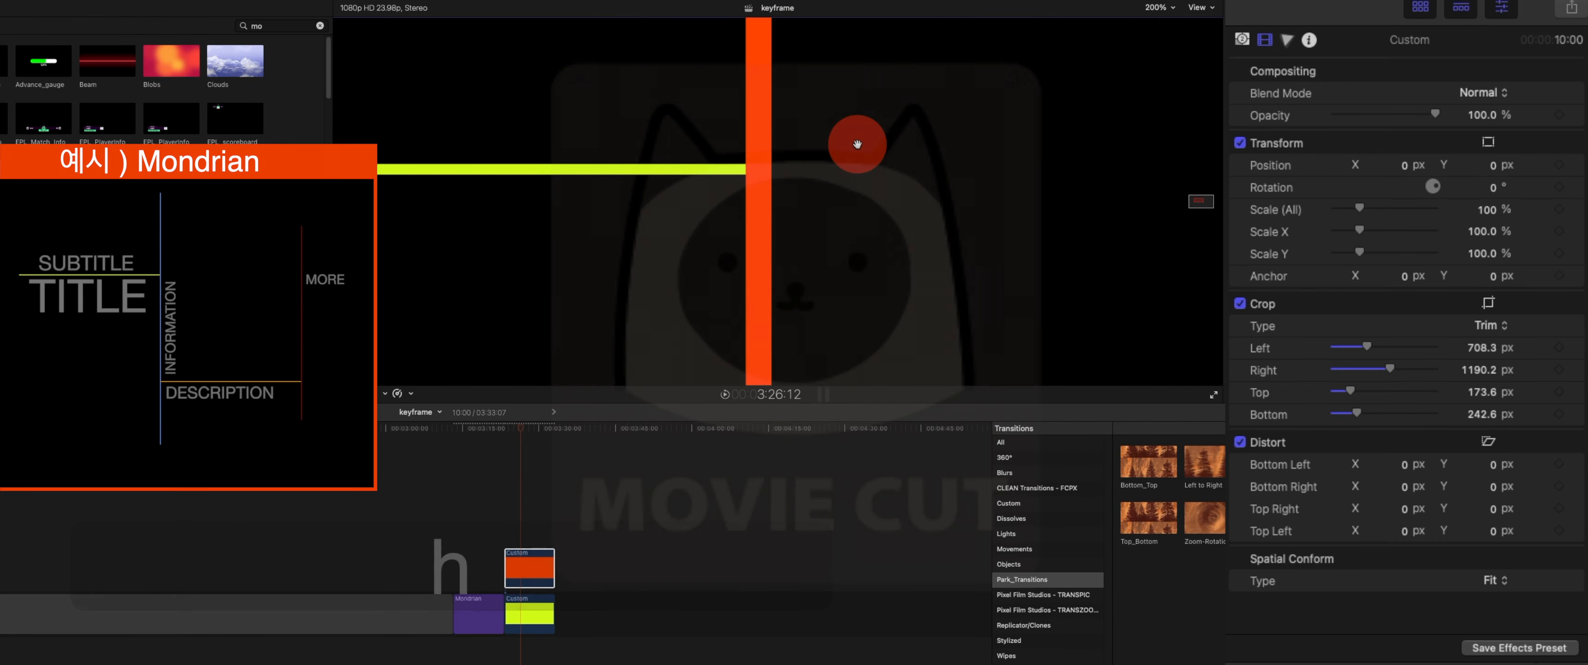
{"action": "key", "text": "a"}
{"action": "key", "text": "shift+c"}
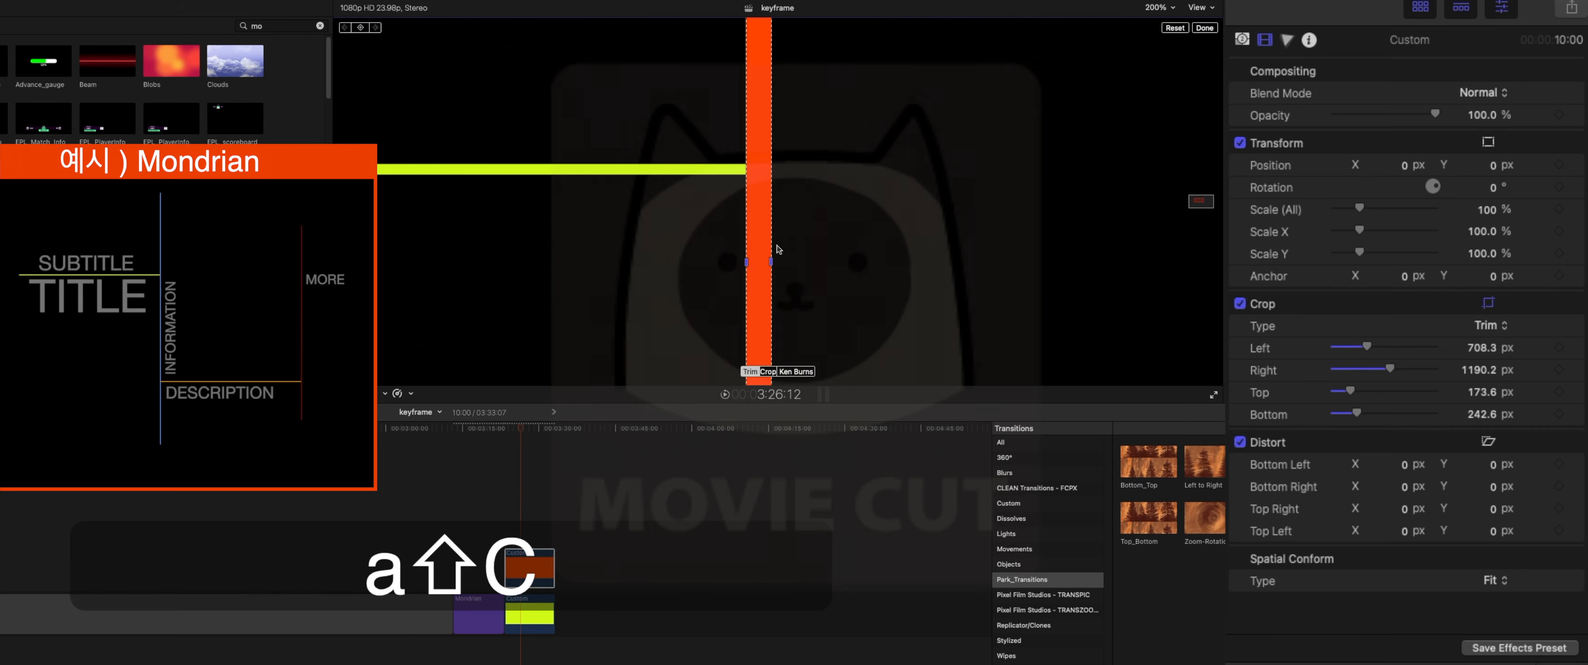
{"action": "left_click_drag", "start_coordinate": [770, 261], "coordinate": [761, 269]}
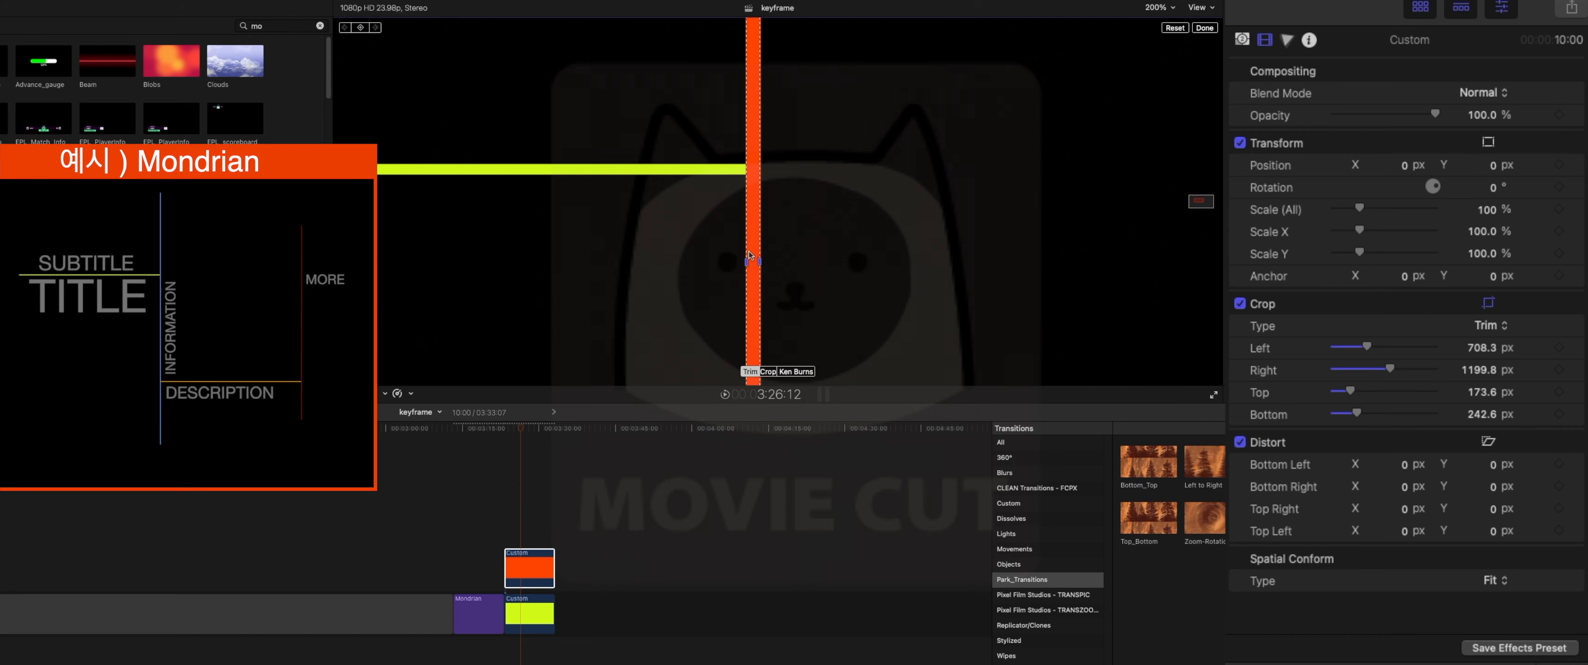
{"action": "left_click_drag", "start_coordinate": [744, 261], "coordinate": [748, 261]}
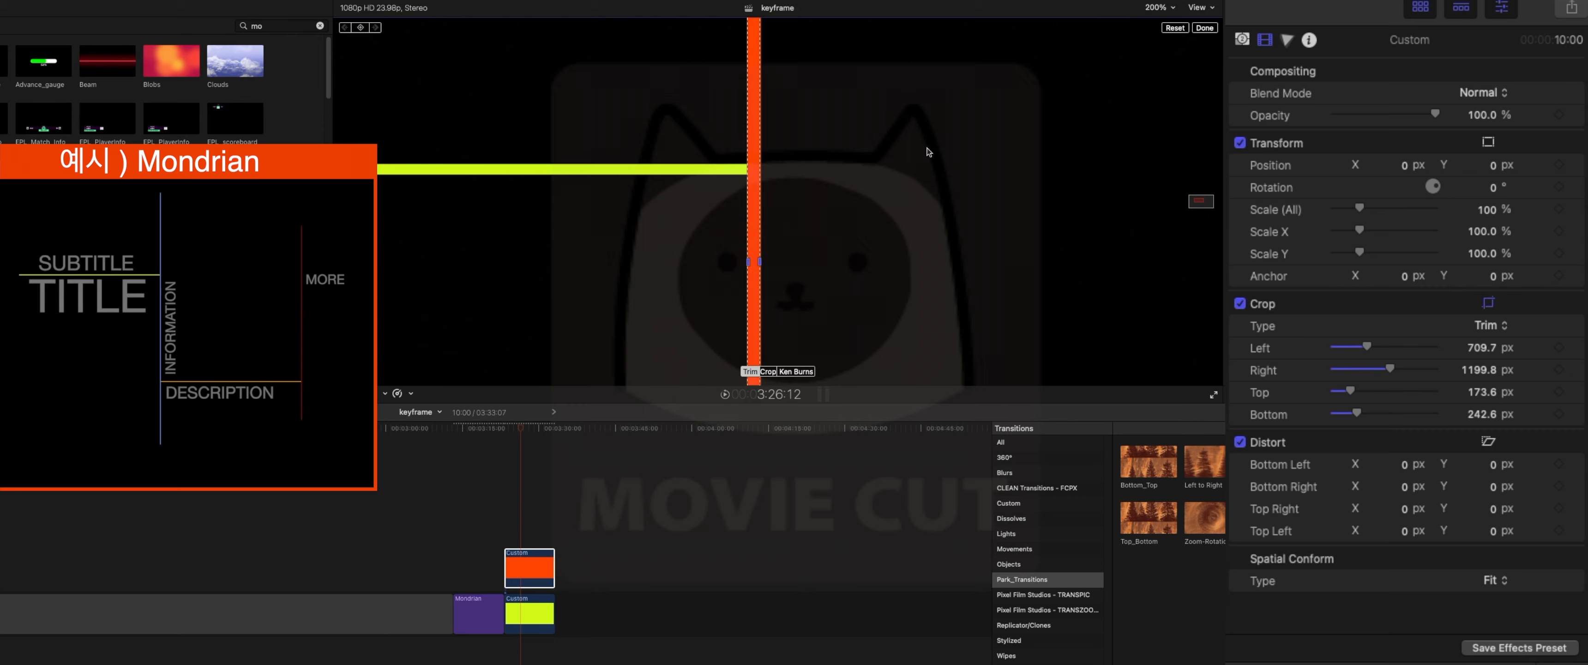
{"action": "left_click", "coordinate": [1202, 28]}
{"action": "key", "text": "shift+z"}
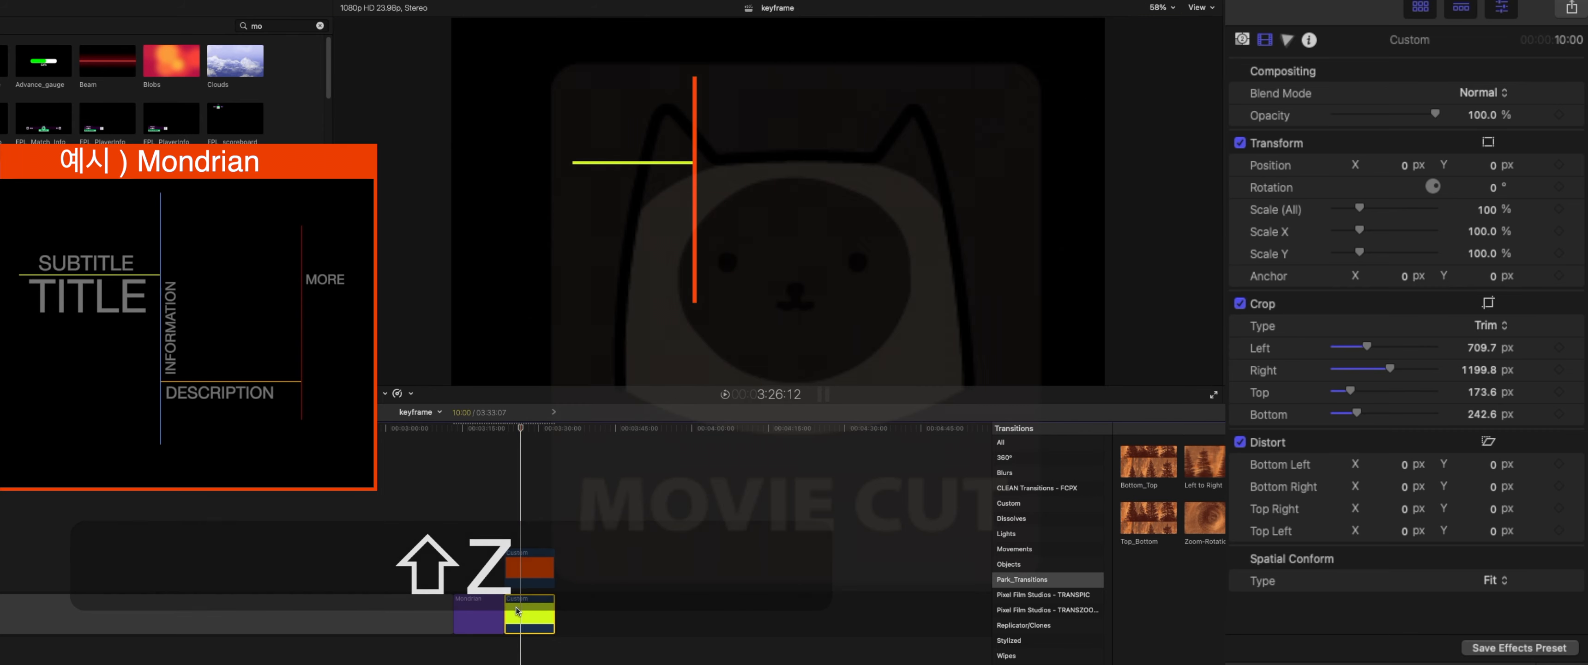
Duplicate the yellow-green line clip above the orange-red one and crop the copy to left 714 px and right 682 px
{"action": "left_click_drag", "start_coordinate": [515, 604], "coordinate": [521, 435], "text": "alt"}
{"action": "left_click", "coordinate": [522, 431]}
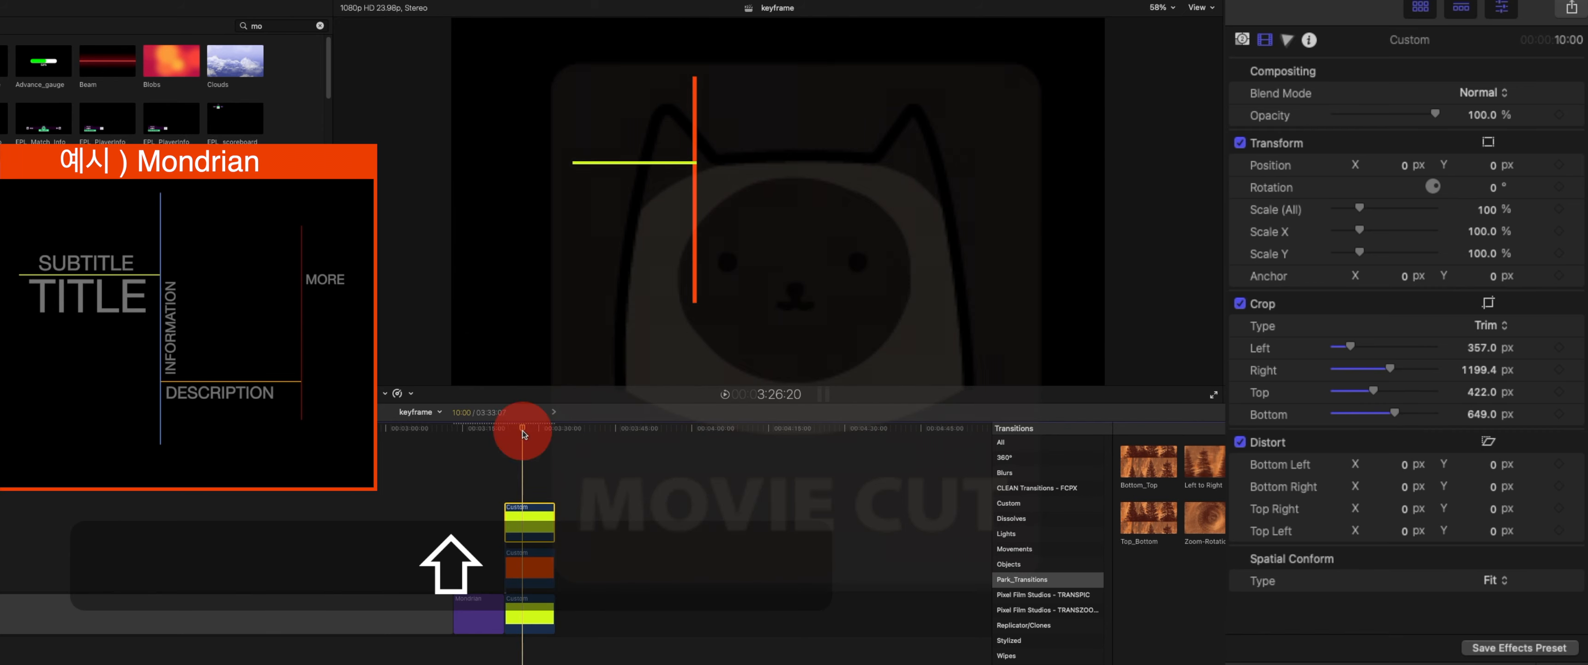
{"action": "left_click", "coordinate": [531, 508]}
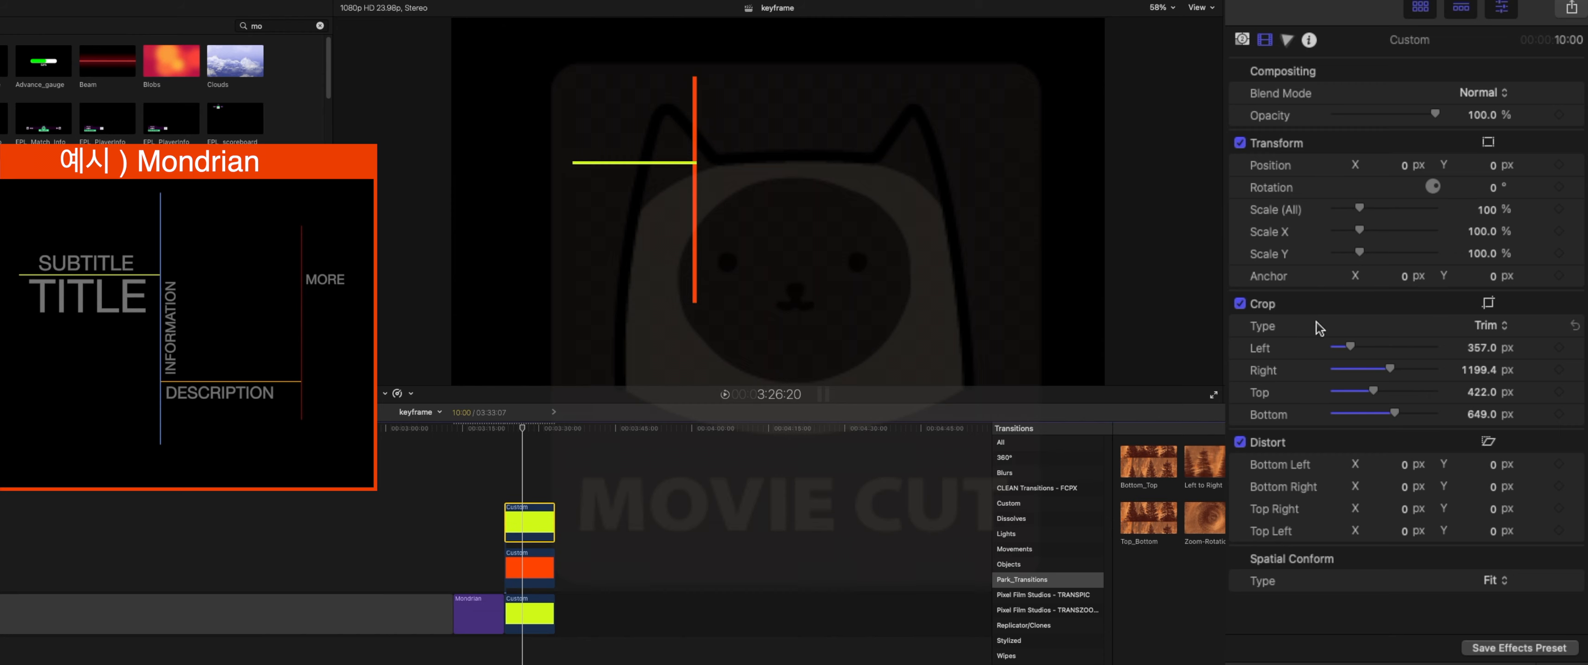
{"action": "left_click_drag", "start_coordinate": [1477, 369], "coordinate": [1442, 369]}
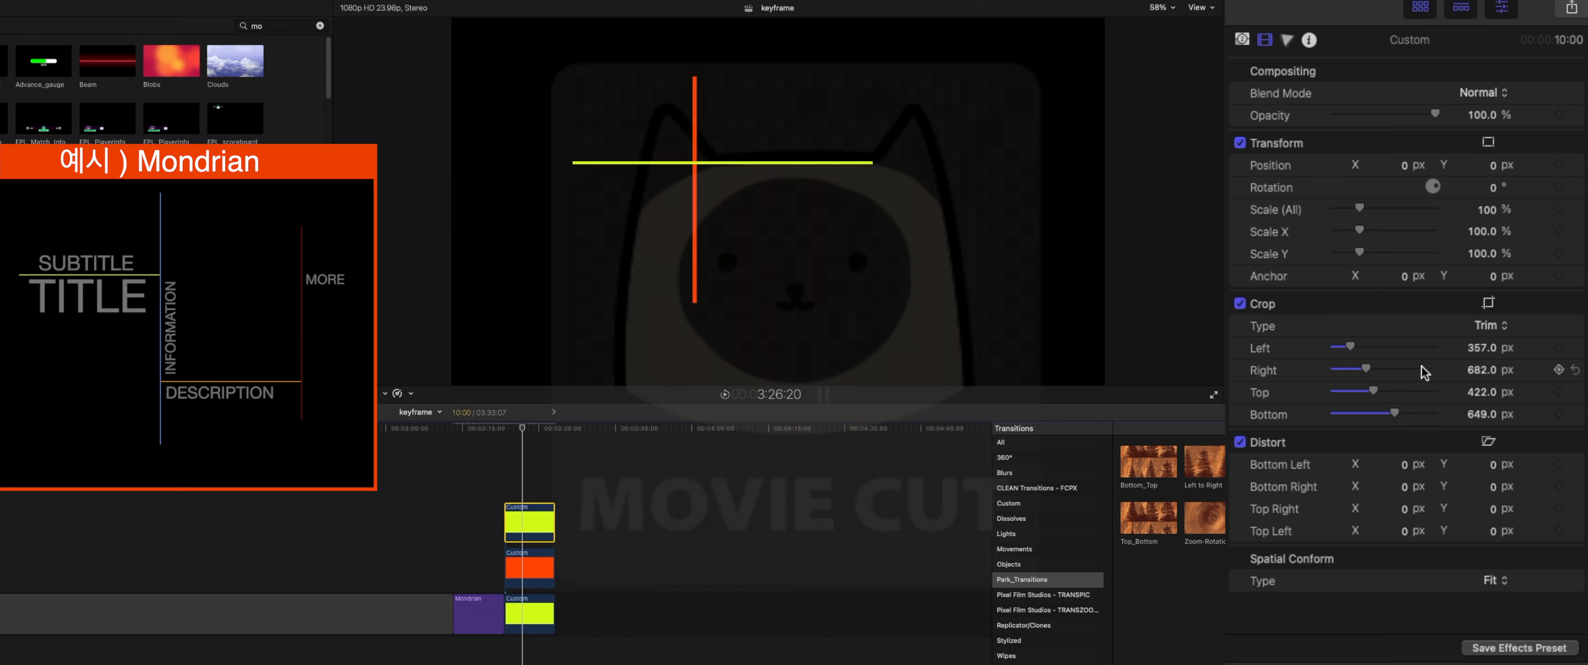
{"action": "left_click_drag", "start_coordinate": [1480, 349], "coordinate": [1481, 346]}
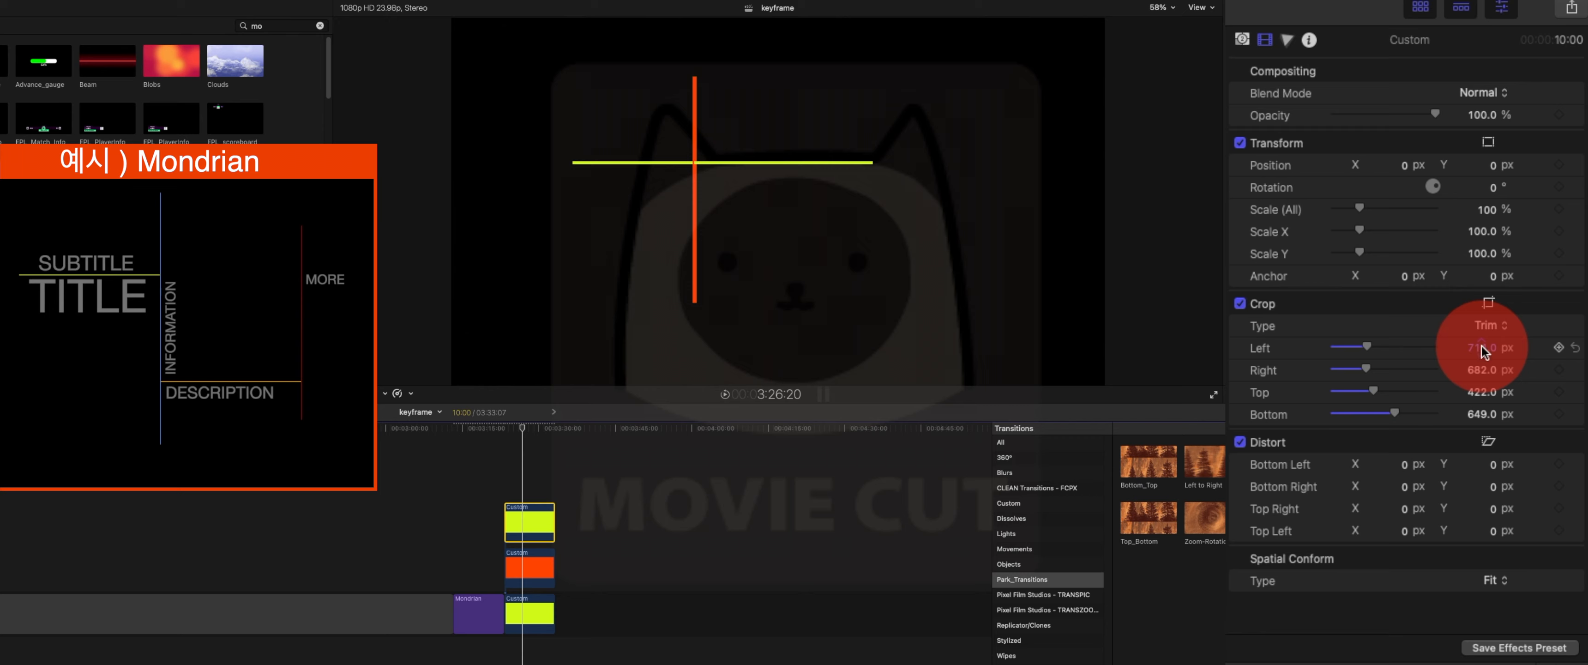
{"action": "left_click_drag", "start_coordinate": [1481, 350], "coordinate": [1481, 350]}
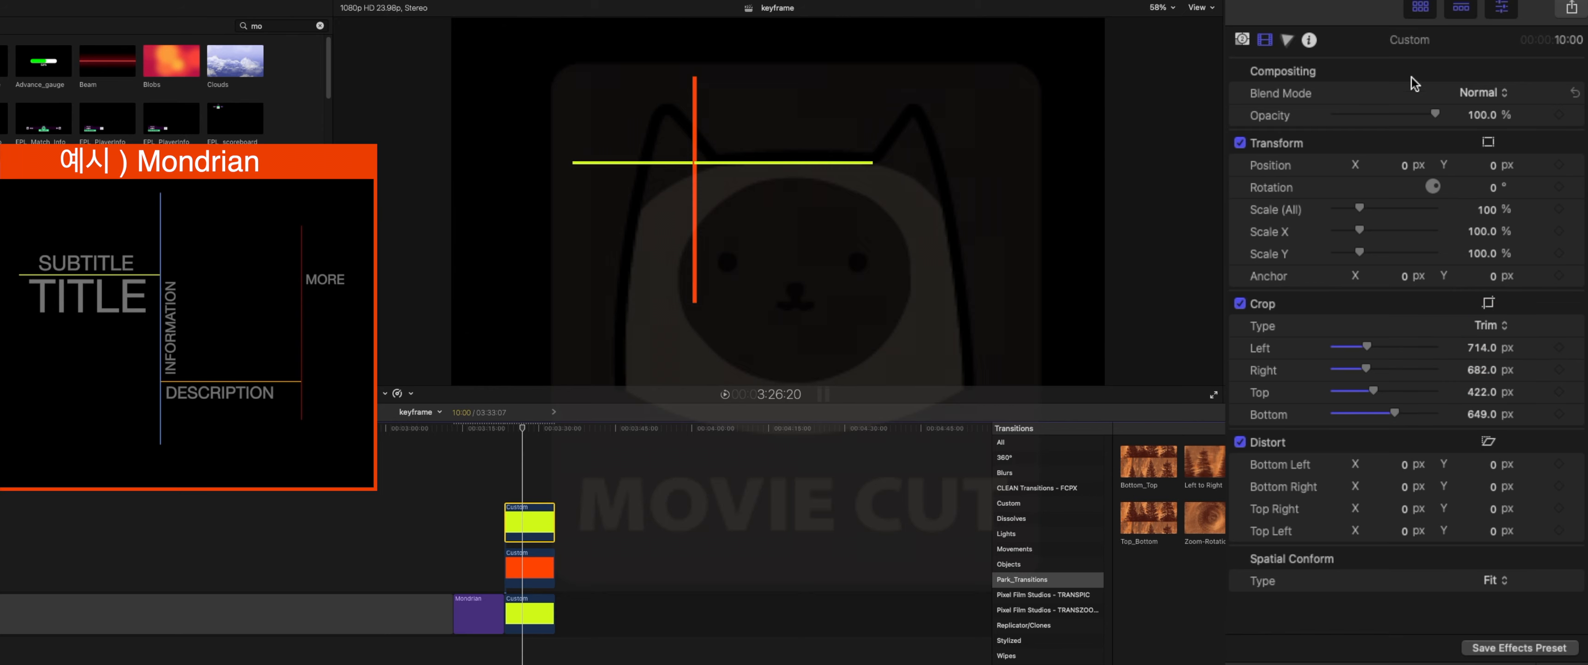
Color the top Custom clip sky blue (RGB 0, 187, 254) and return to its crop settings
{"action": "left_click", "coordinate": [1244, 41]}
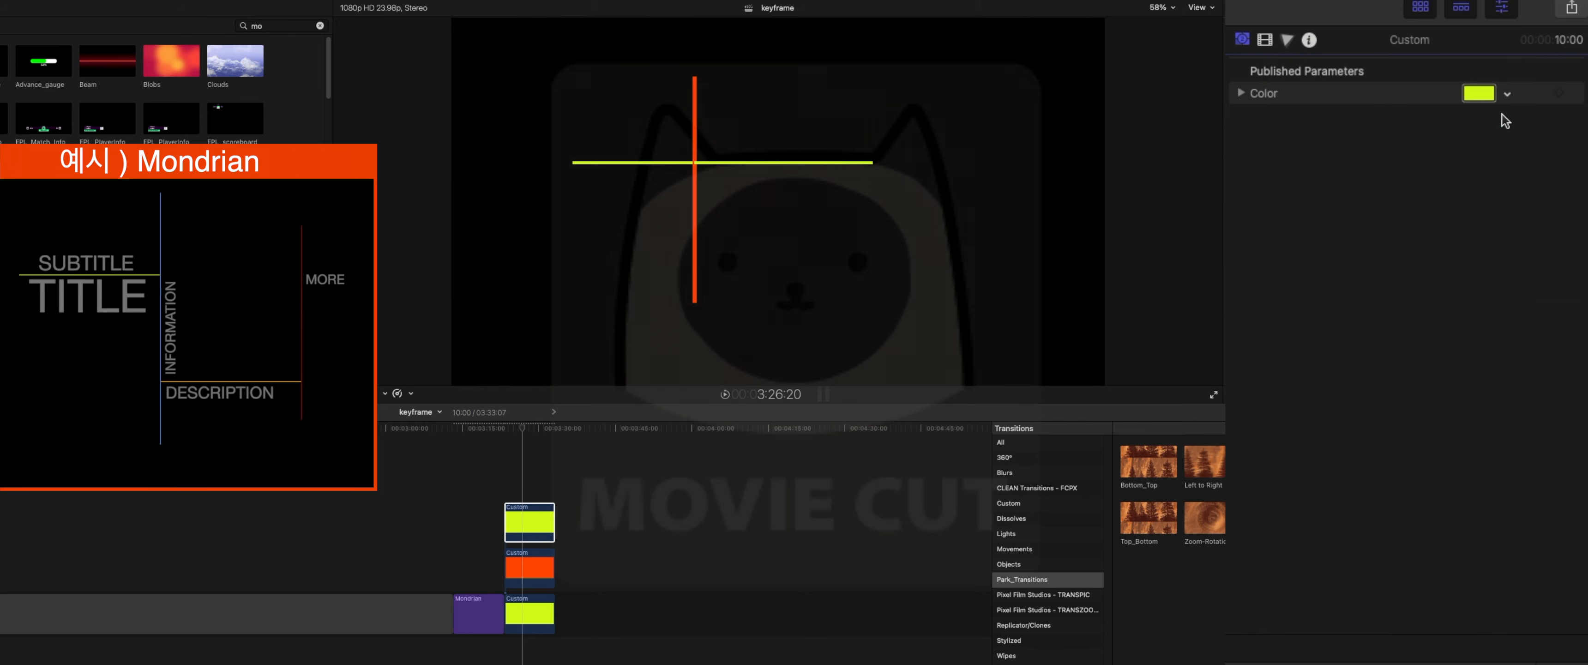
{"action": "left_click", "coordinate": [1507, 95]}
{"action": "left_click", "coordinate": [1449, 204]}
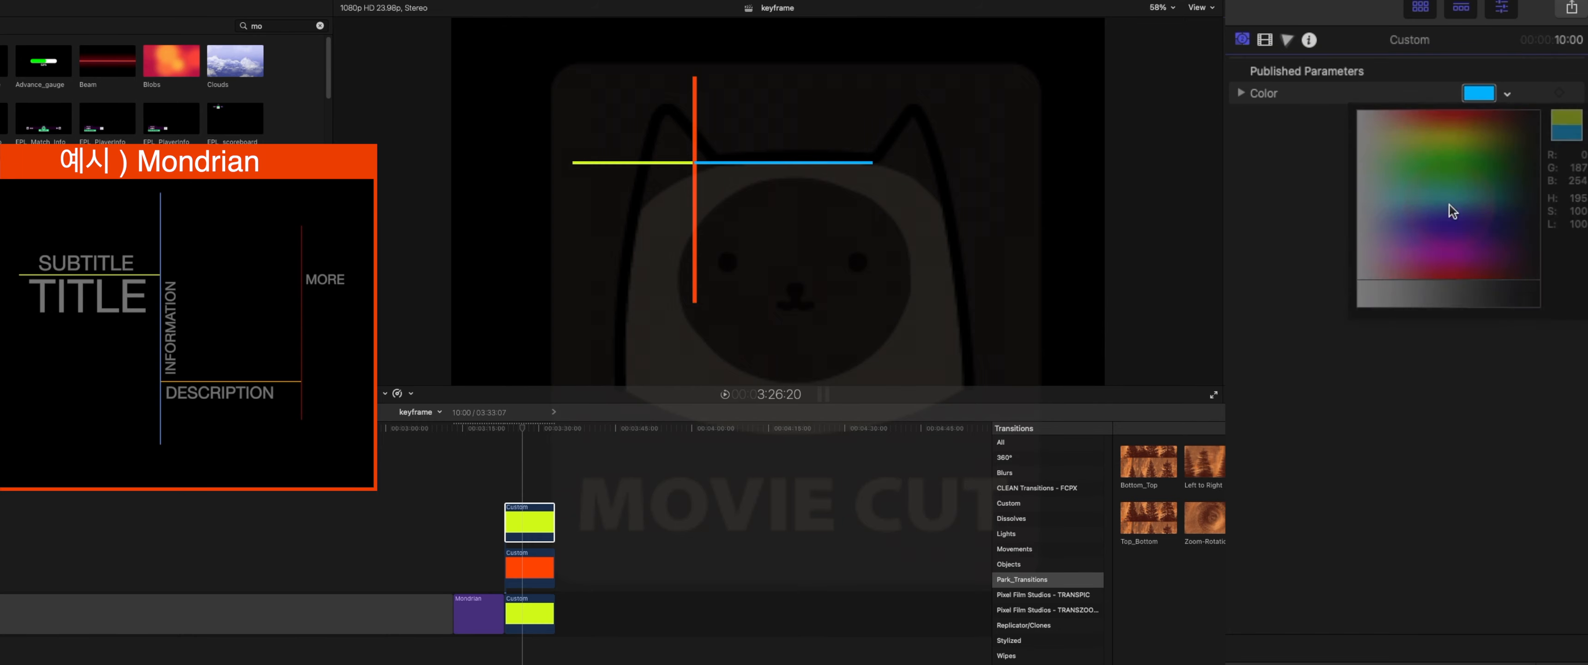
{"action": "left_click", "coordinate": [1275, 40]}
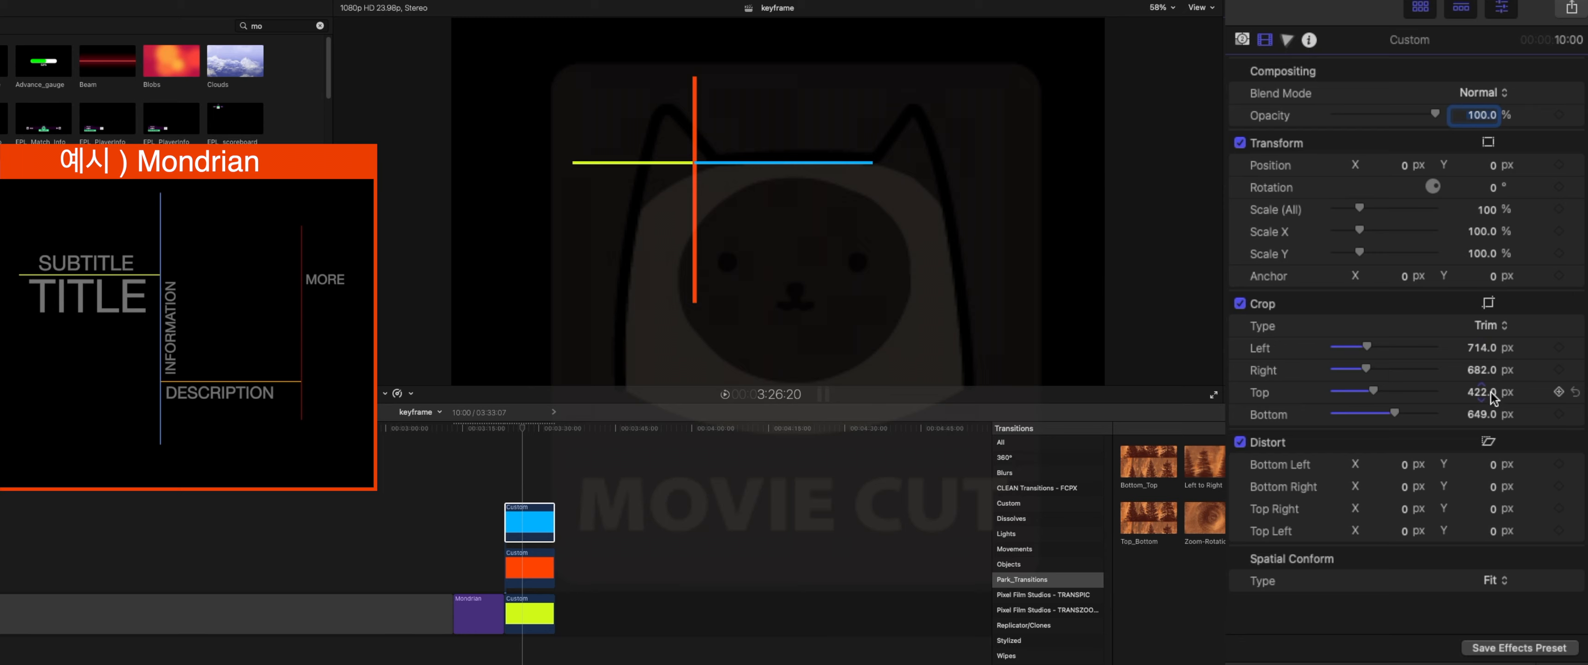
Lower the blue horizontal line and adjust its thickness and left end with crops of about 708.8 px left, 764.7 px top and 303.8 px bottom
{"action": "mouse_move", "coordinate": [1487, 413]}
{"action": "left_mouse_down"}
{"action": "mouse_move", "coordinate": [1455, 413]}
{"action": "mouse_move", "coordinate": [1484, 413]}
{"action": "mouse_move", "coordinate": [1481, 393]}
{"action": "mouse_move", "coordinate": [1497, 393]}
{"action": "mouse_move", "coordinate": [1484, 393]}
{"action": "left_mouse_up"}
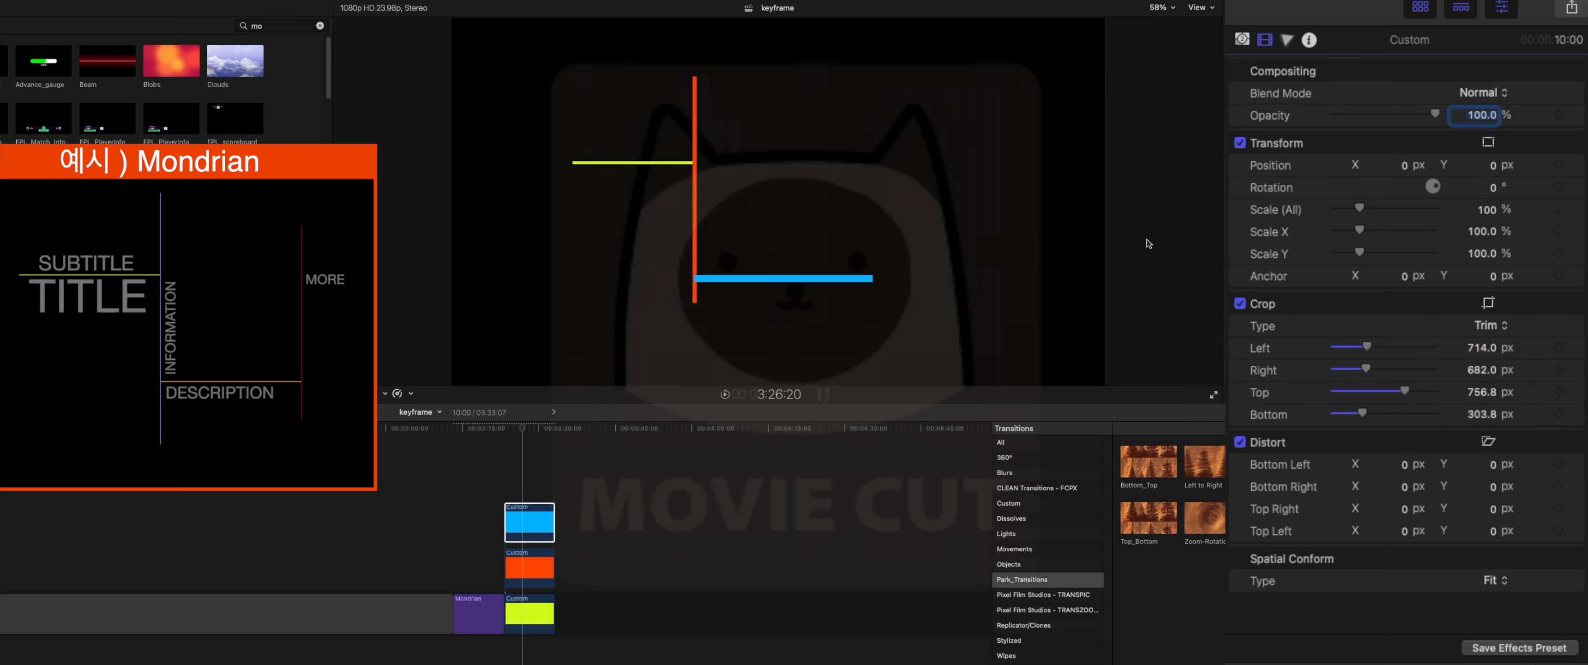
{"action": "key", "text": "super+equal"}
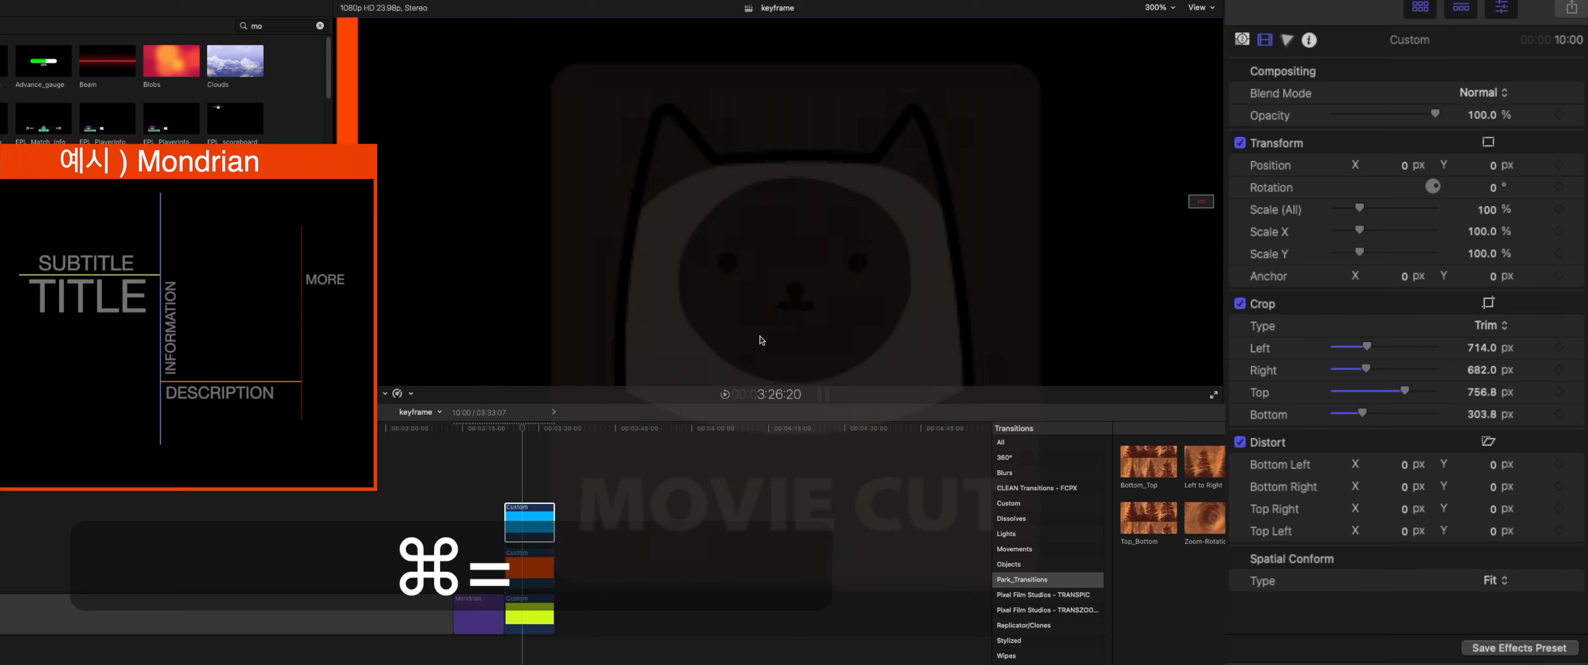
{"action": "left_click_drag", "start_coordinate": [1212, 200], "coordinate": [1196, 203]}
{"action": "key", "text": "shift+c"}
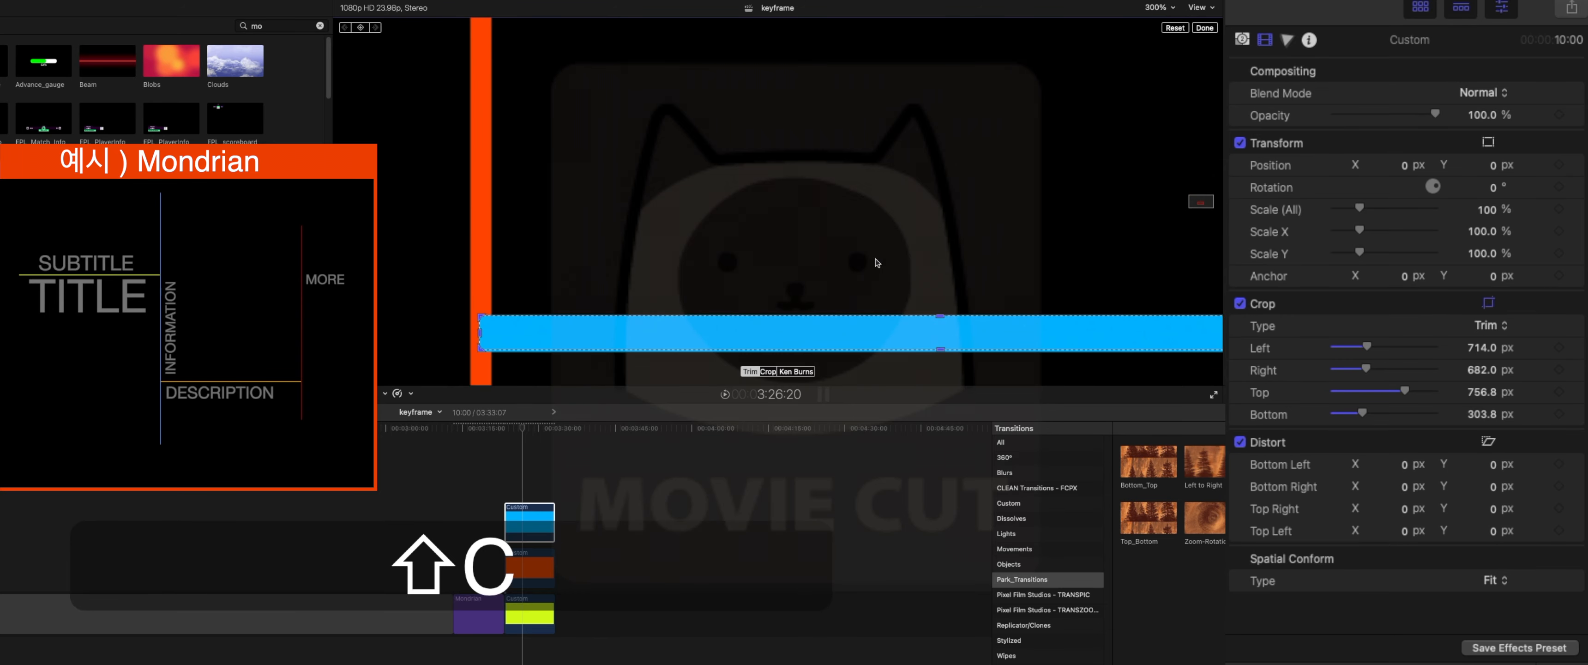
{"action": "left_click_drag", "start_coordinate": [482, 334], "coordinate": [471, 328]}
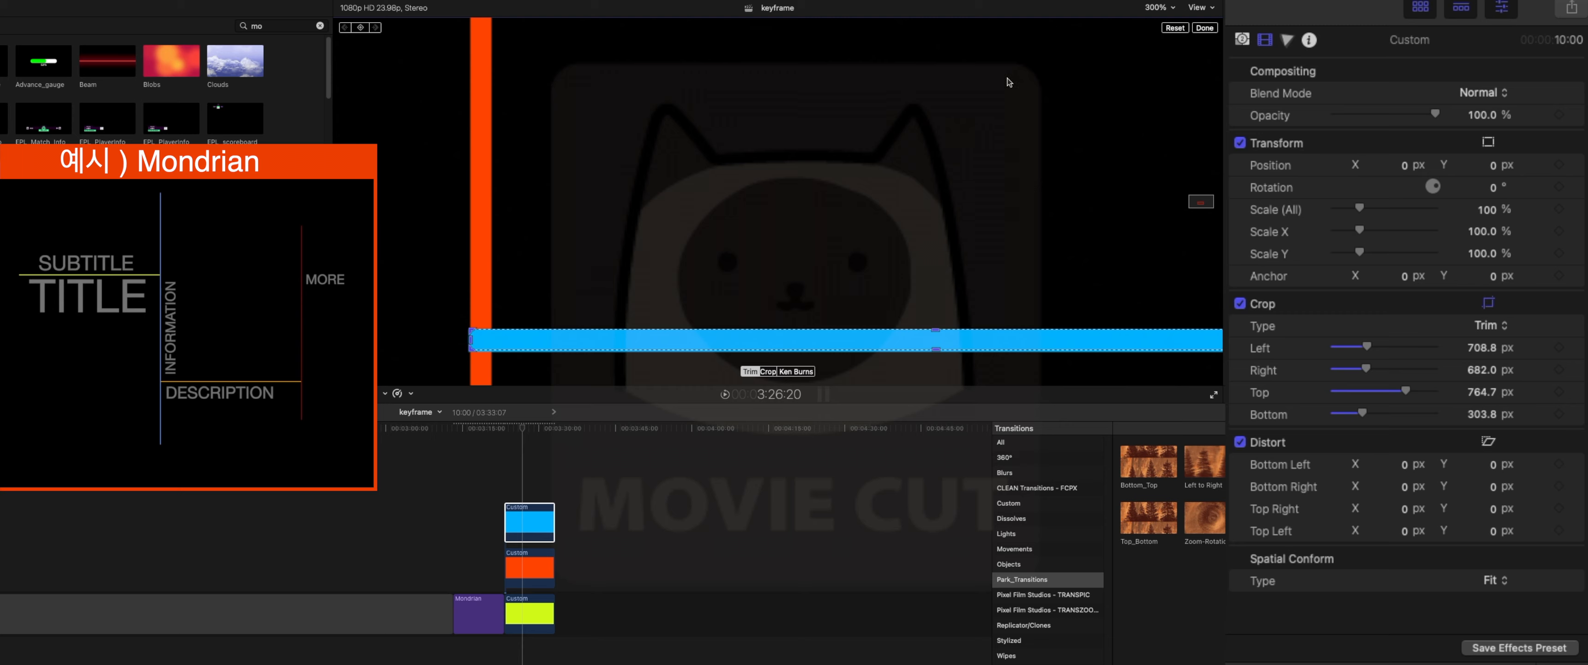
{"action": "left_click", "coordinate": [1203, 28]}
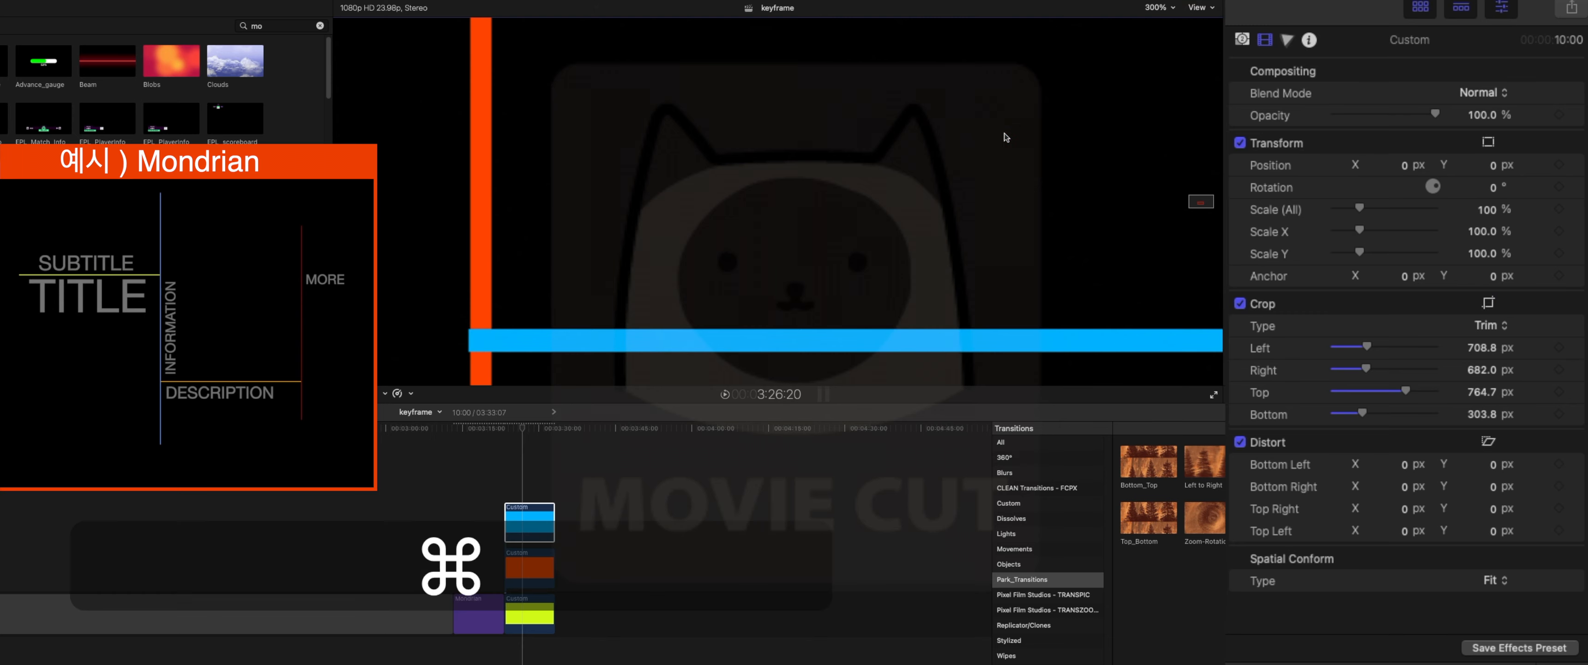
{"action": "key", "text": "super+minus"}
{"action": "key", "text": "super+minus"}
{"action": "key", "text": "super+minus"}
{"action": "key", "text": "super+minus"}
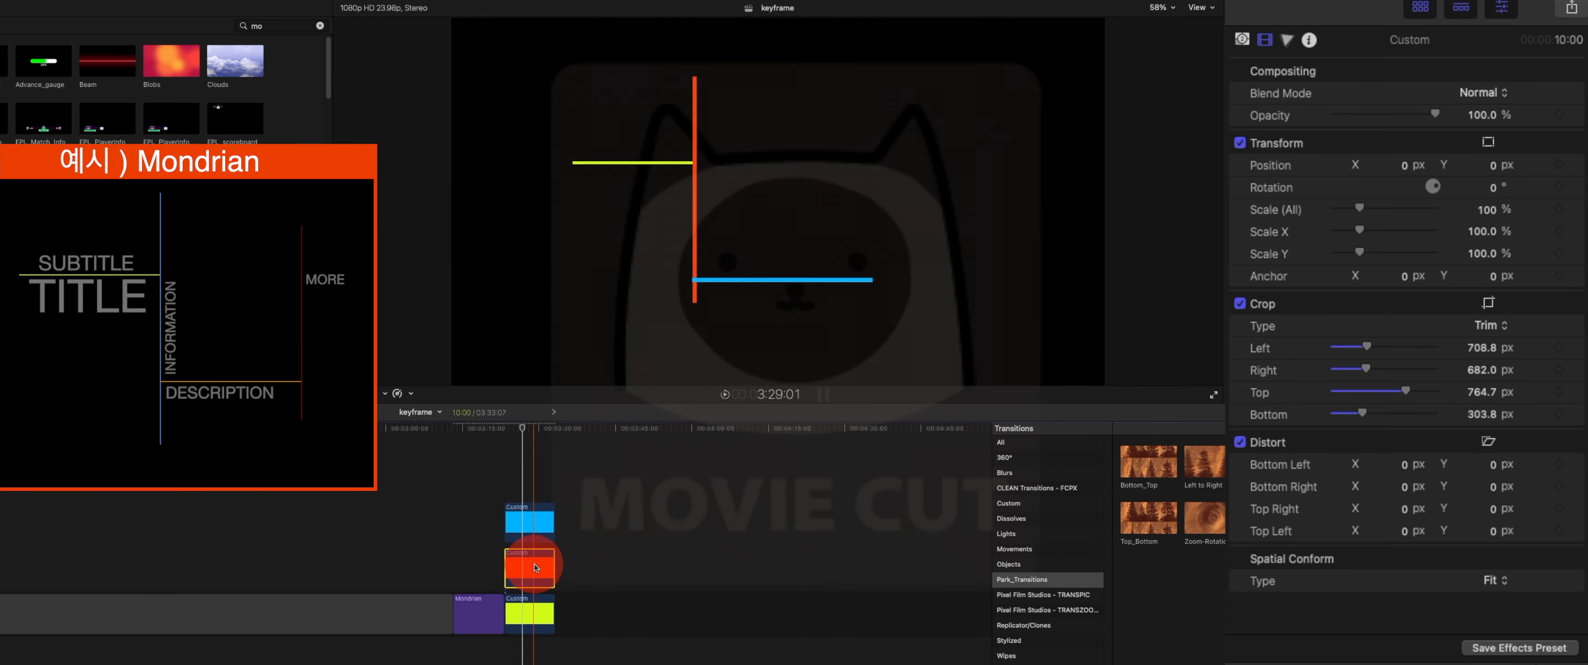
Duplicate the orange-red line clip to the top of the stack and crop the copy to about 1275.3 px left and 627.6 px right
{"action": "left_click_drag", "start_coordinate": [535, 558], "coordinate": [533, 450]}
{"action": "left_click", "coordinate": [530, 427]}
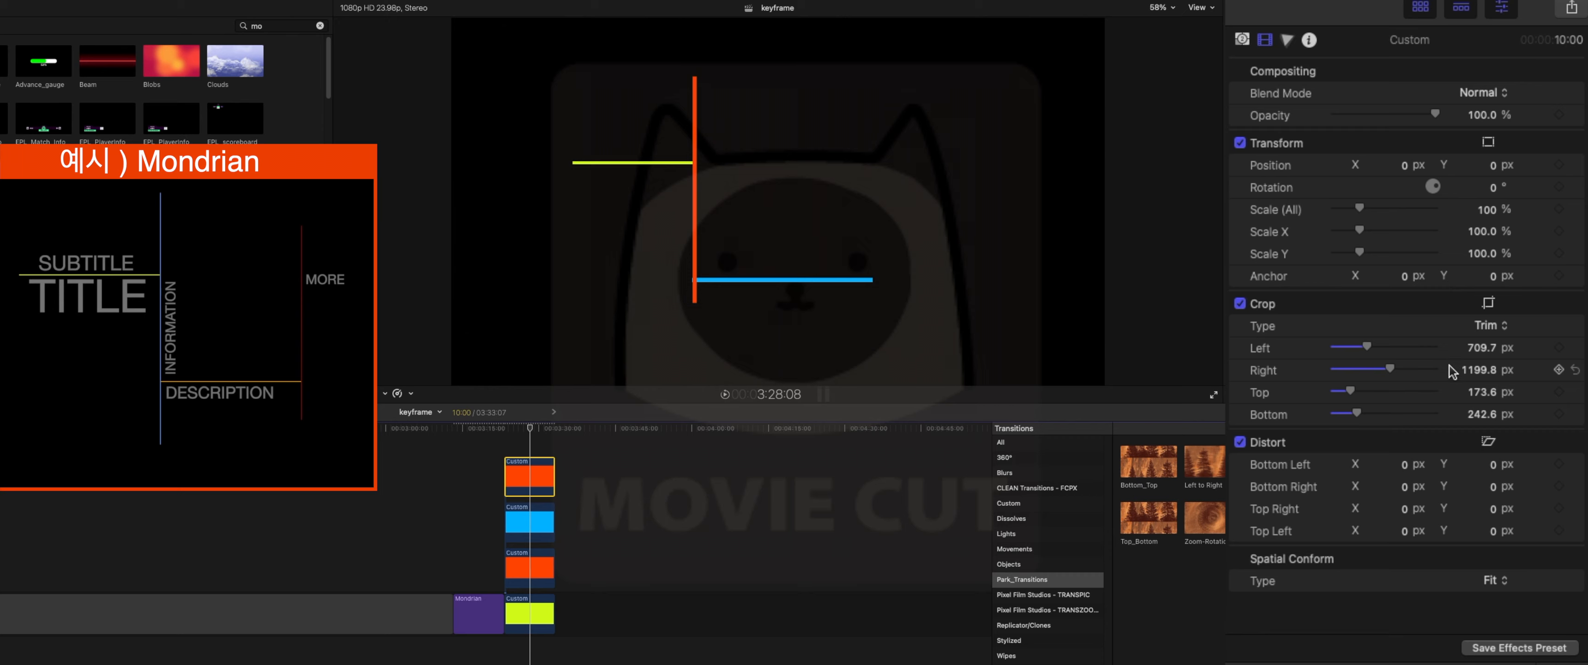
{"action": "left_click_drag", "start_coordinate": [1480, 373], "coordinate": [1479, 369]}
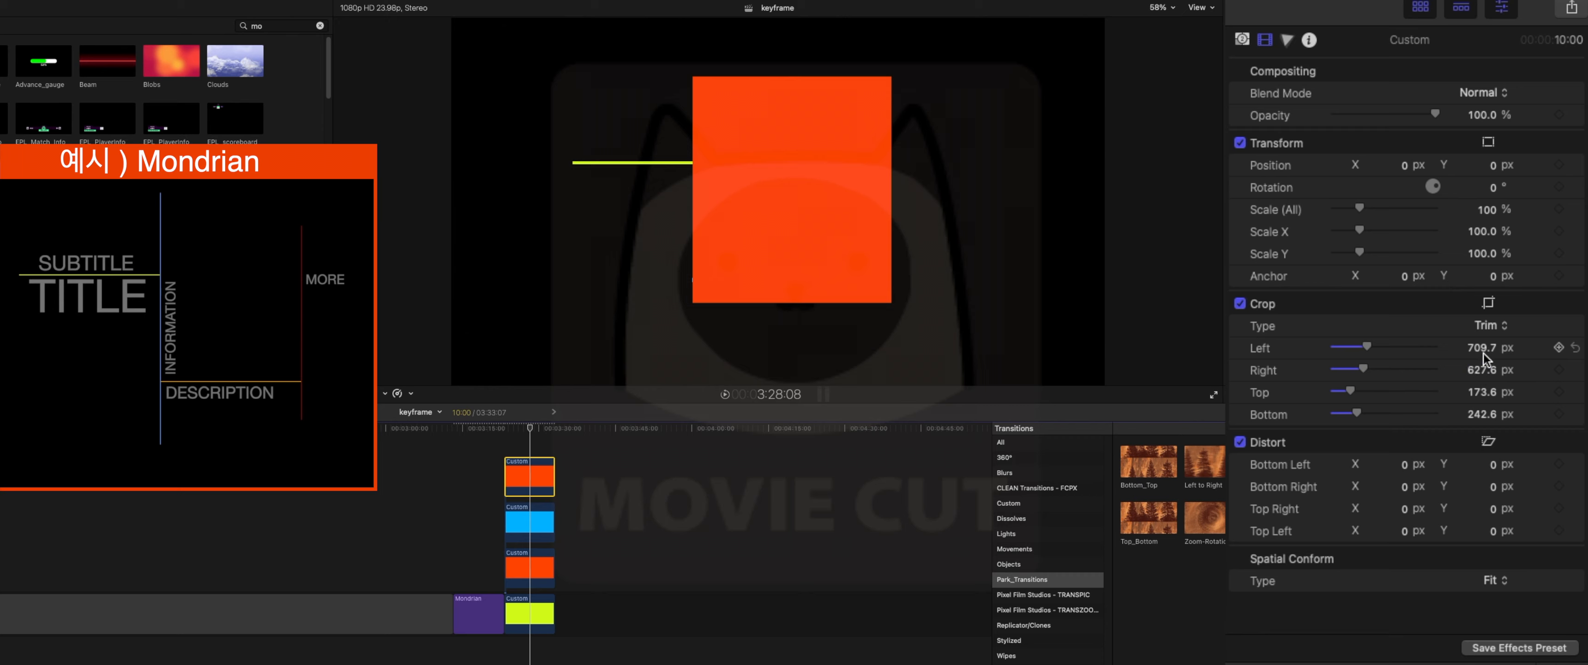
{"action": "left_click_drag", "start_coordinate": [1482, 347], "coordinate": [1483, 348]}
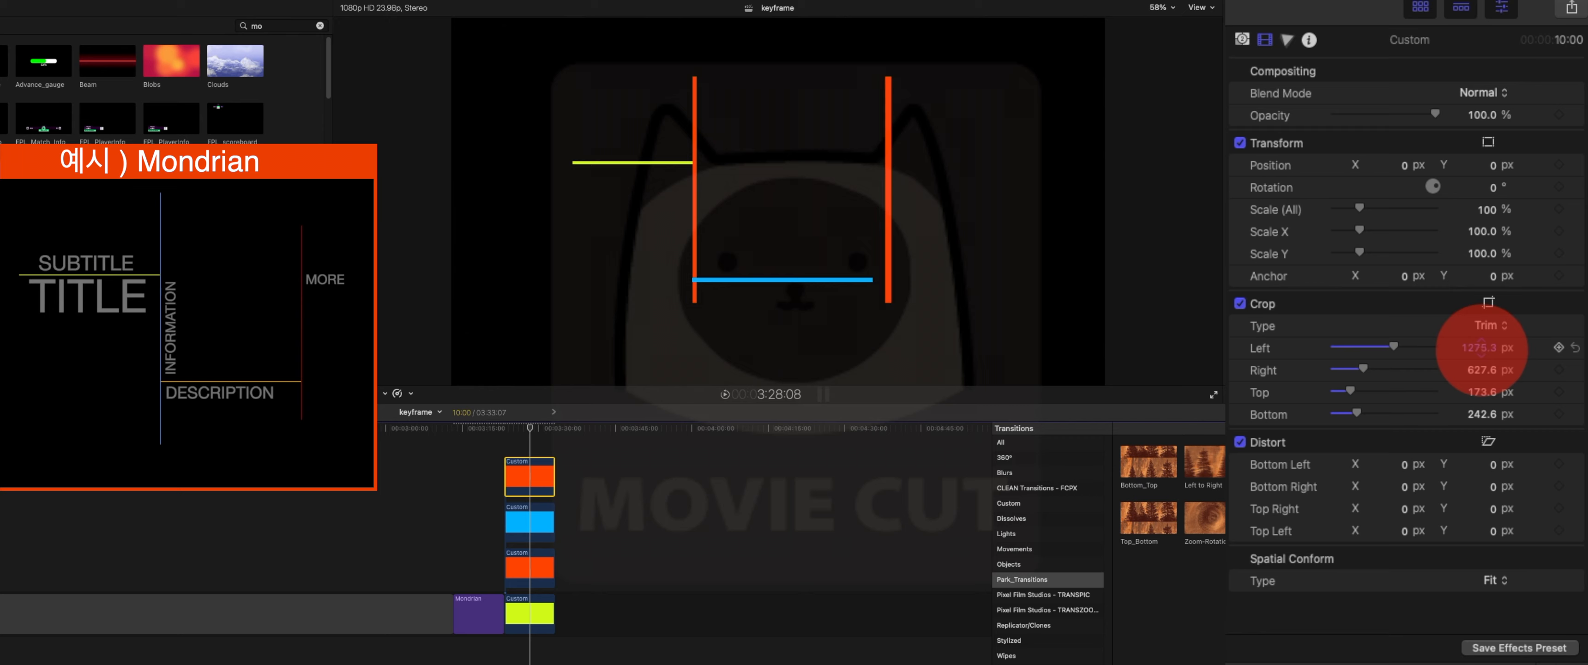
Extend the blue line's right end to the second orange-red line, with crops of about 629.9 px right and 304.7 px bottom
{"action": "left_click", "coordinate": [522, 535]}
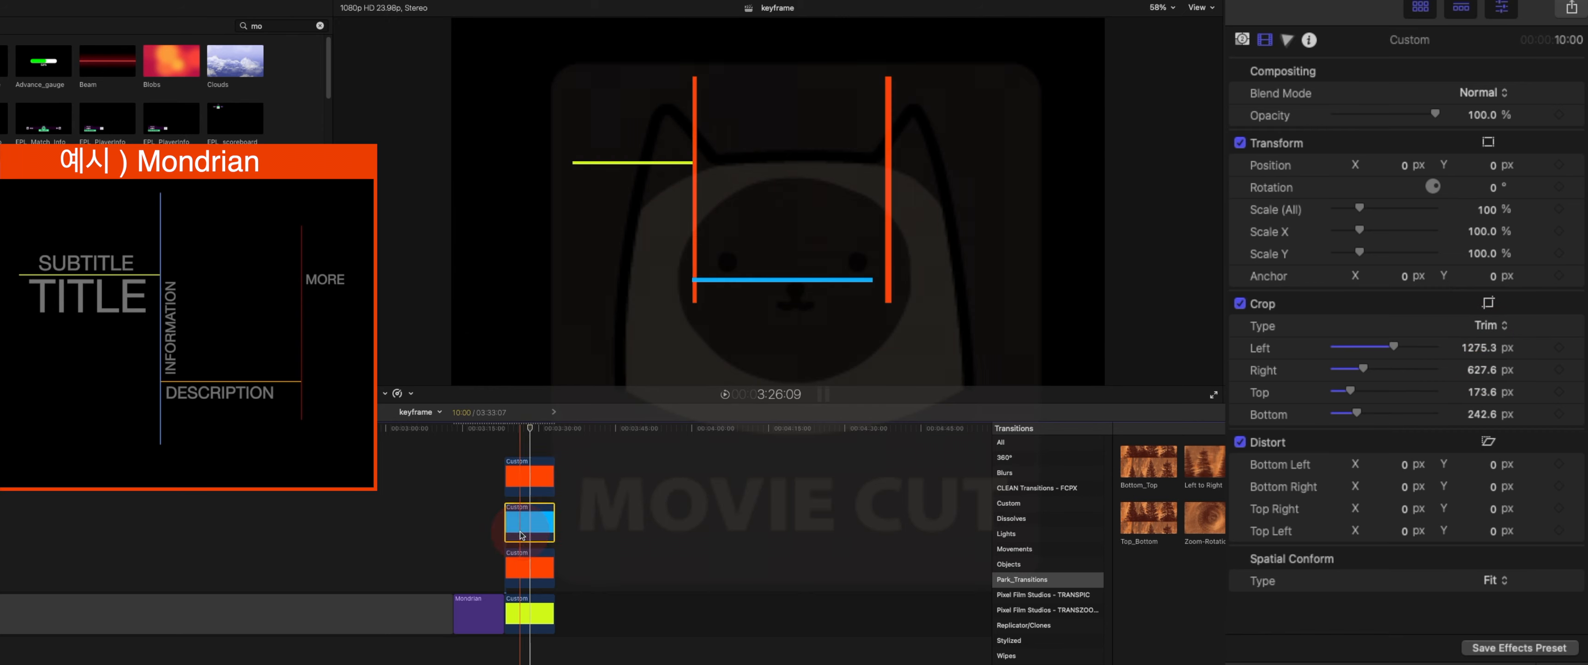
{"action": "key", "text": "shift+c"}
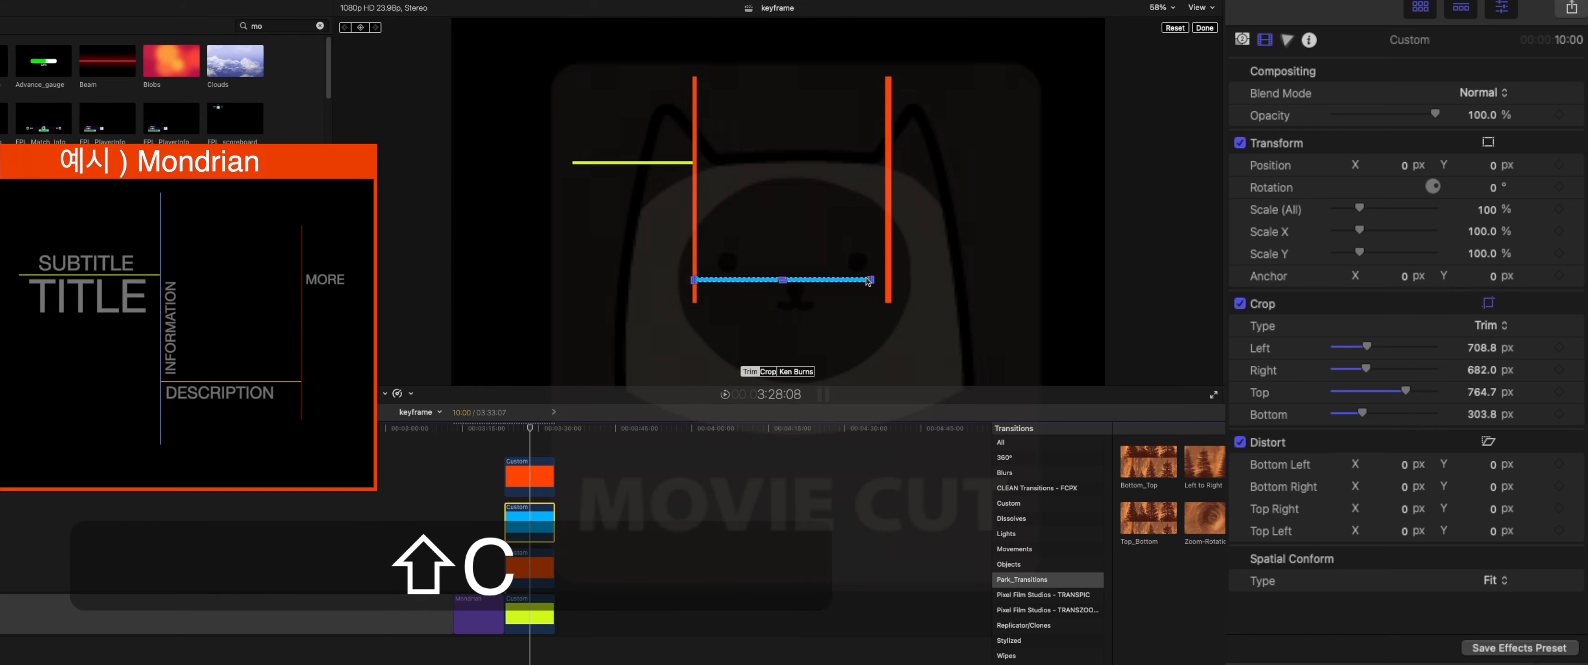
{"action": "left_click_drag", "start_coordinate": [870, 280], "coordinate": [888, 282]}
{"action": "left_click", "coordinate": [1203, 27]}
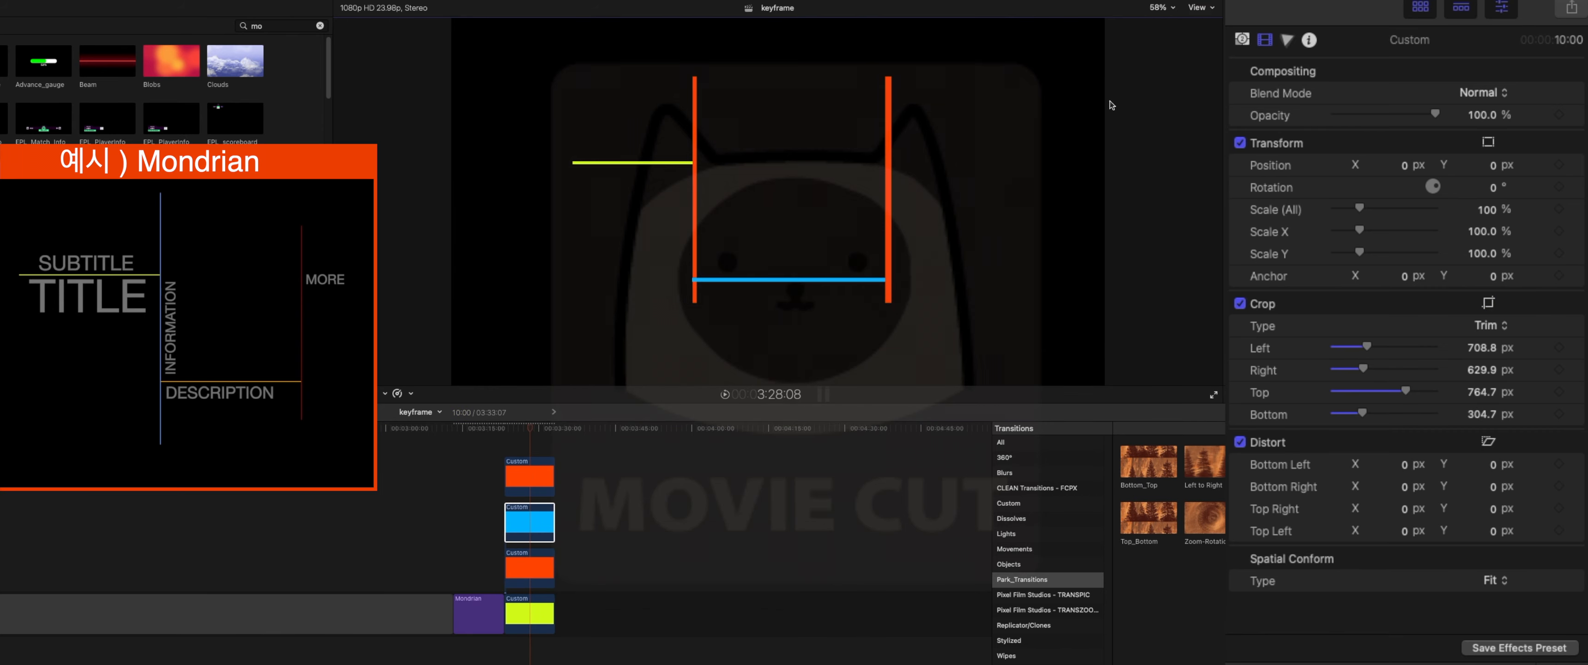
Fine-tune the blue line's ends to crops of about 709.3 px left and 627.7 px right, working at 200% viewer magnification
{"action": "key", "text": "super+equal"}
{"action": "key", "text": "super+equal"}
{"action": "key", "text": "super+equal"}
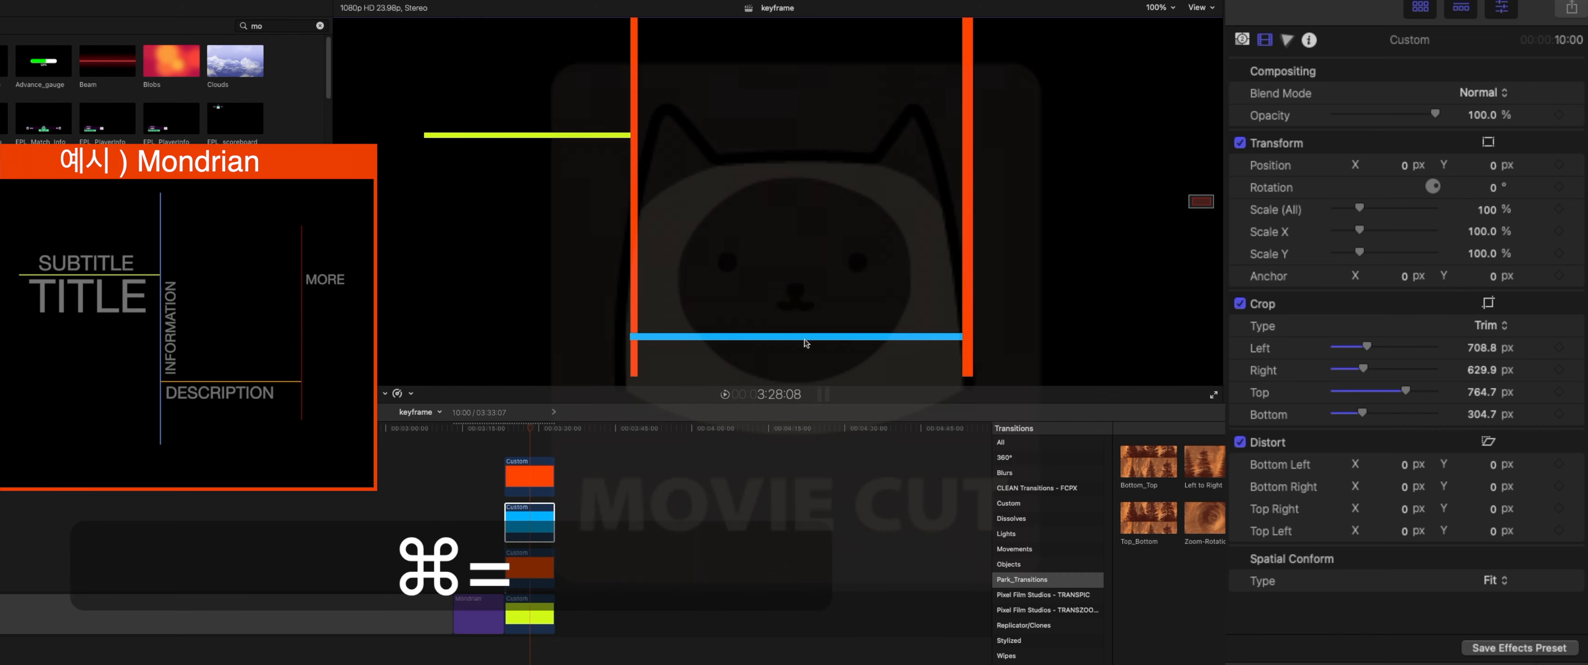
{"action": "left_click_drag", "start_coordinate": [1194, 202], "coordinate": [1199, 204]}
{"action": "left_click", "coordinate": [521, 525]}
{"action": "key", "text": "shift+c"}
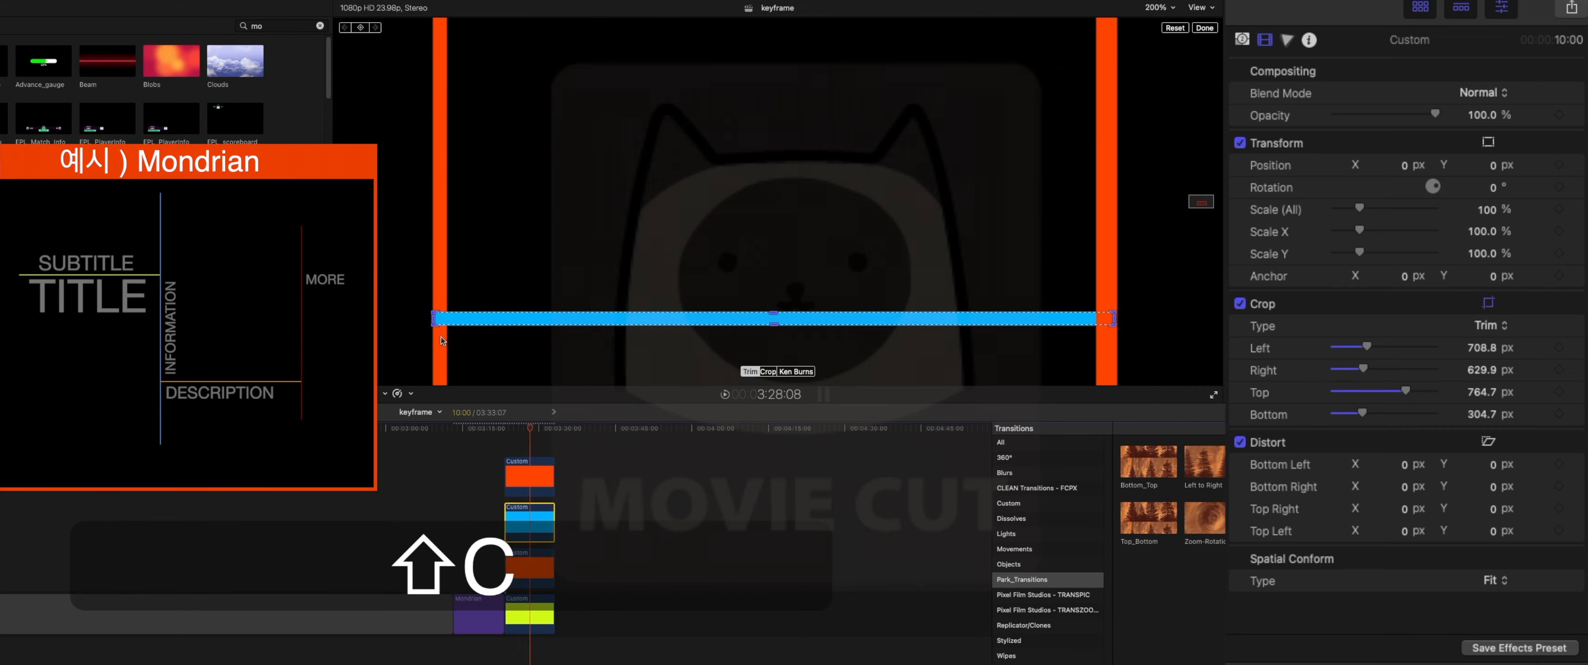
{"action": "left_click_drag", "start_coordinate": [435, 321], "coordinate": [434, 322]}
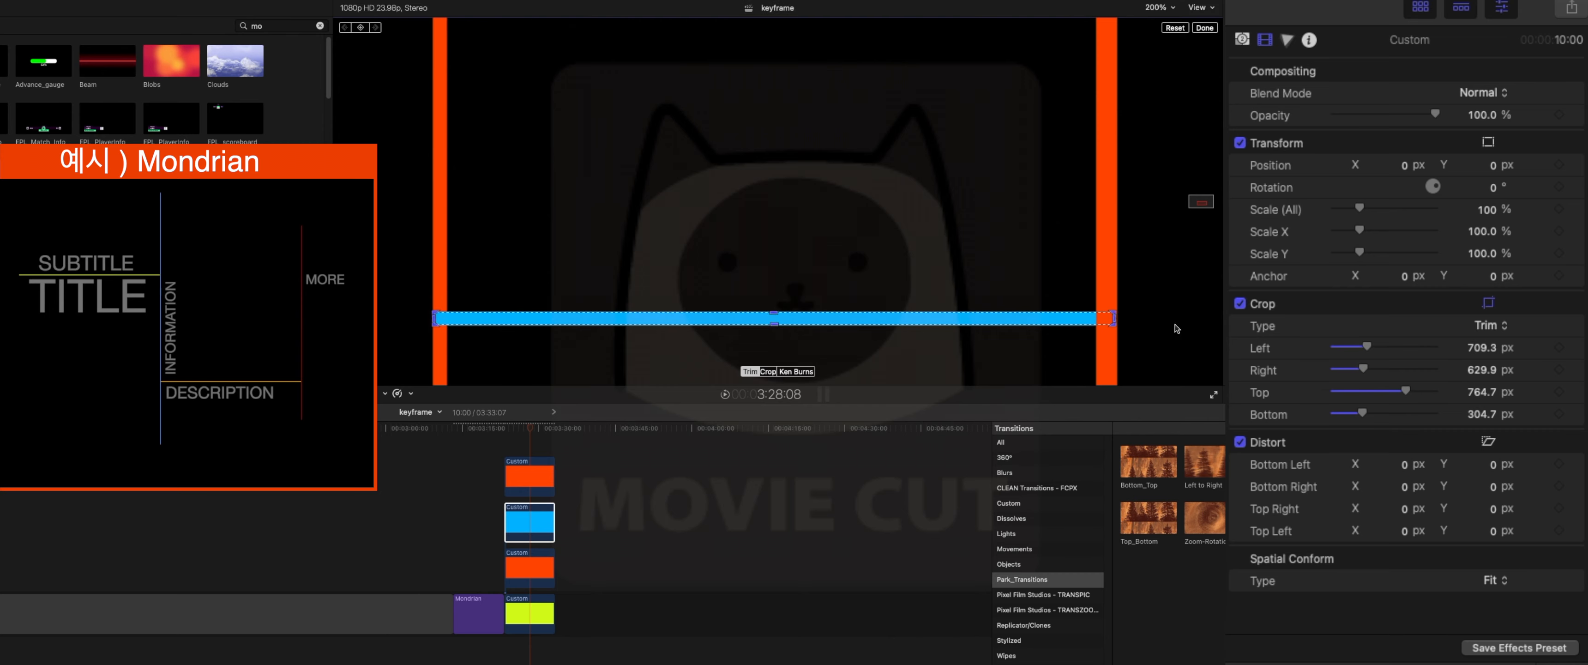
{"action": "left_click_drag", "start_coordinate": [1115, 319], "coordinate": [1119, 318]}
{"action": "left_click", "coordinate": [1203, 27]}
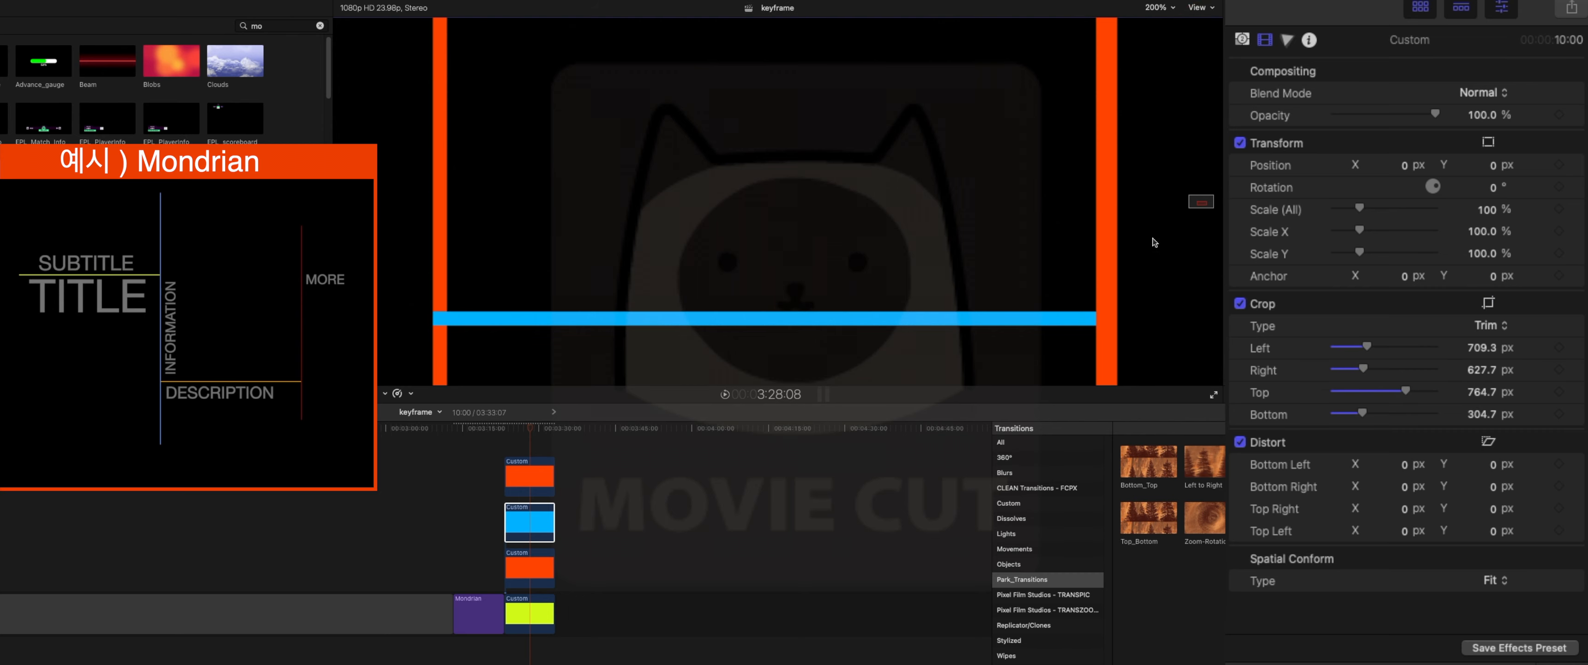
{"action": "key", "text": "super+minus"}
{"action": "key", "text": "super+minus"}
{"action": "key", "text": "super+minus"}
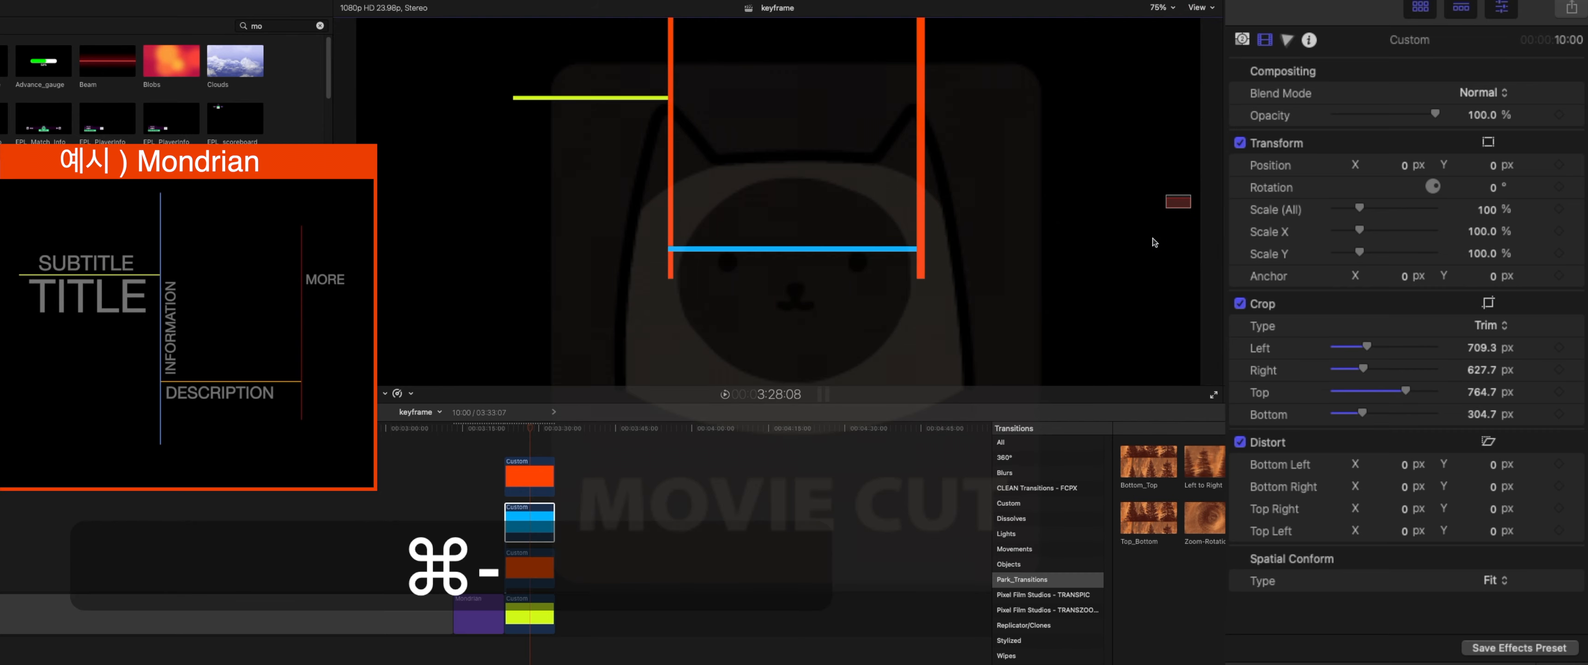
{"action": "key", "text": "super+equal"}
Color the top Custom clip, the right-hand vertical line, bright green
{"action": "left_click", "coordinate": [518, 476]}
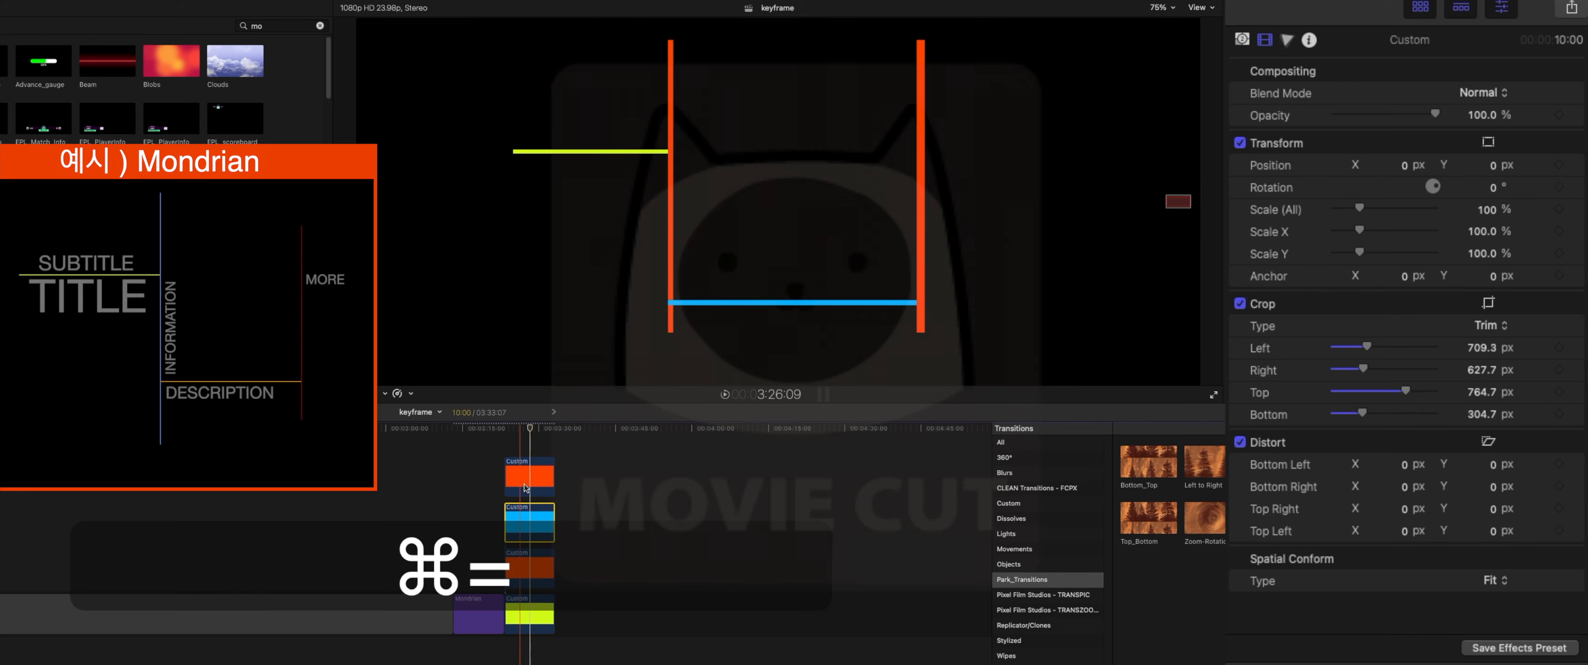
{"action": "left_click", "coordinate": [1242, 41]}
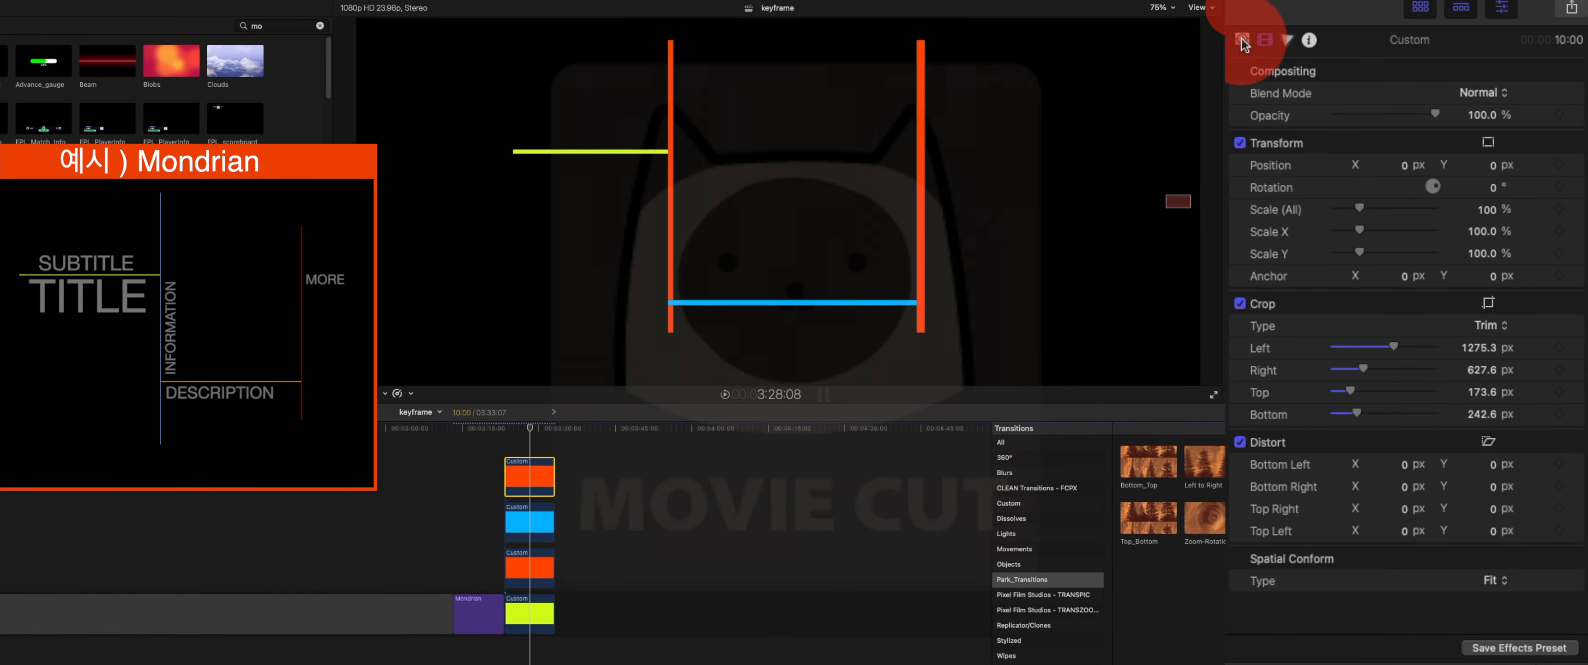
{"action": "left_click", "coordinate": [1506, 94]}
{"action": "left_click_drag", "start_coordinate": [1516, 123], "coordinate": [1455, 180]}
{"action": "left_click", "coordinate": [1454, 166]}
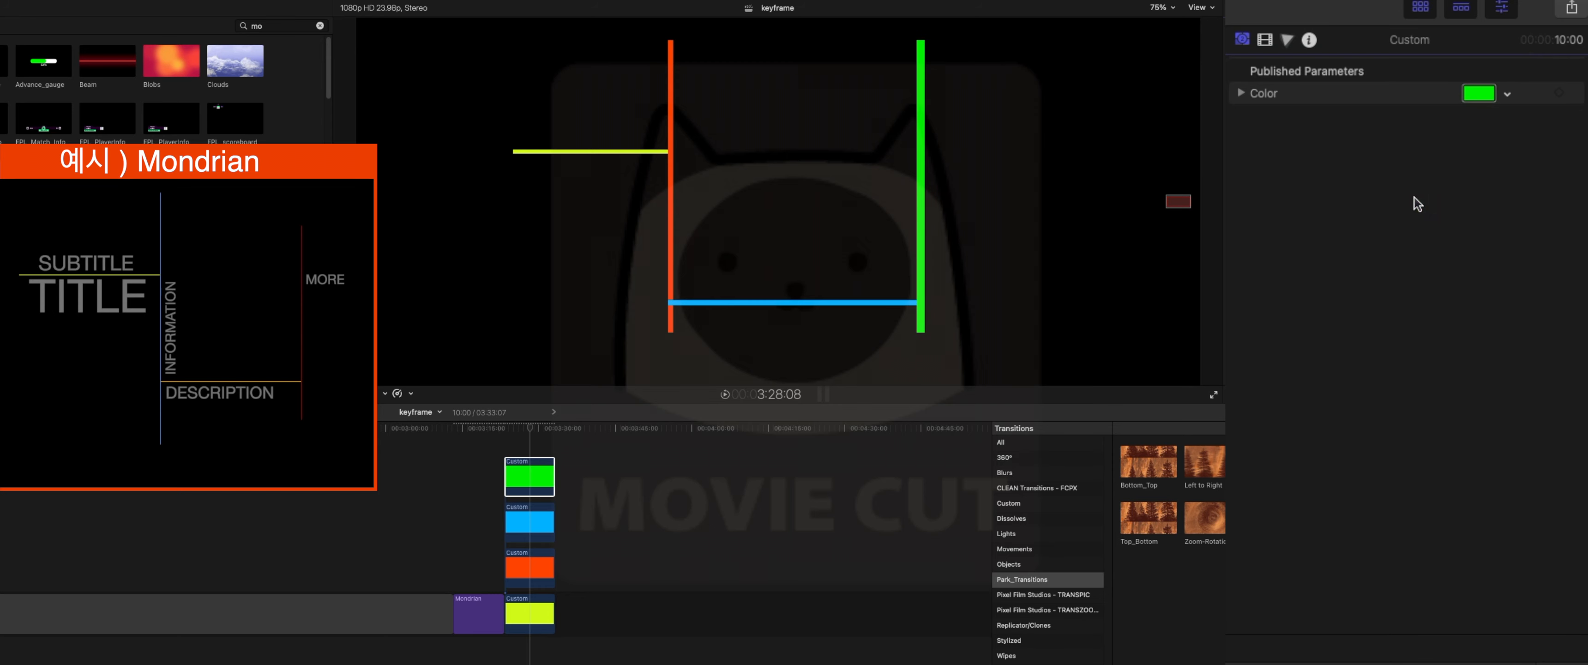
Thin the green vertical line by trimming its left edge to a crop of about 1277.2 px, then fit the frame in the viewer
{"action": "key", "text": "shift+c"}
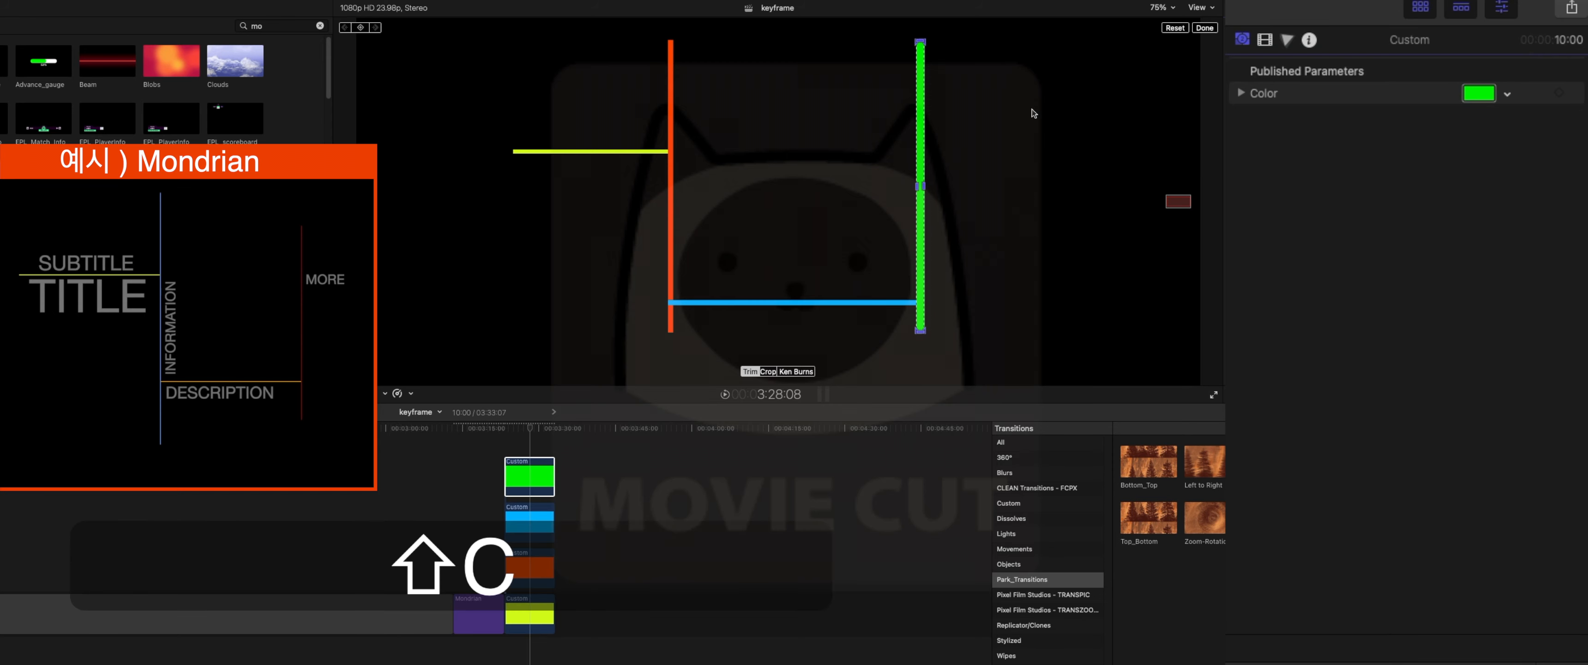
{"action": "key", "text": "super+equal"}
{"action": "left_click_drag", "start_coordinate": [912, 193], "coordinate": [921, 187]}
{"action": "key", "text": "super+z"}
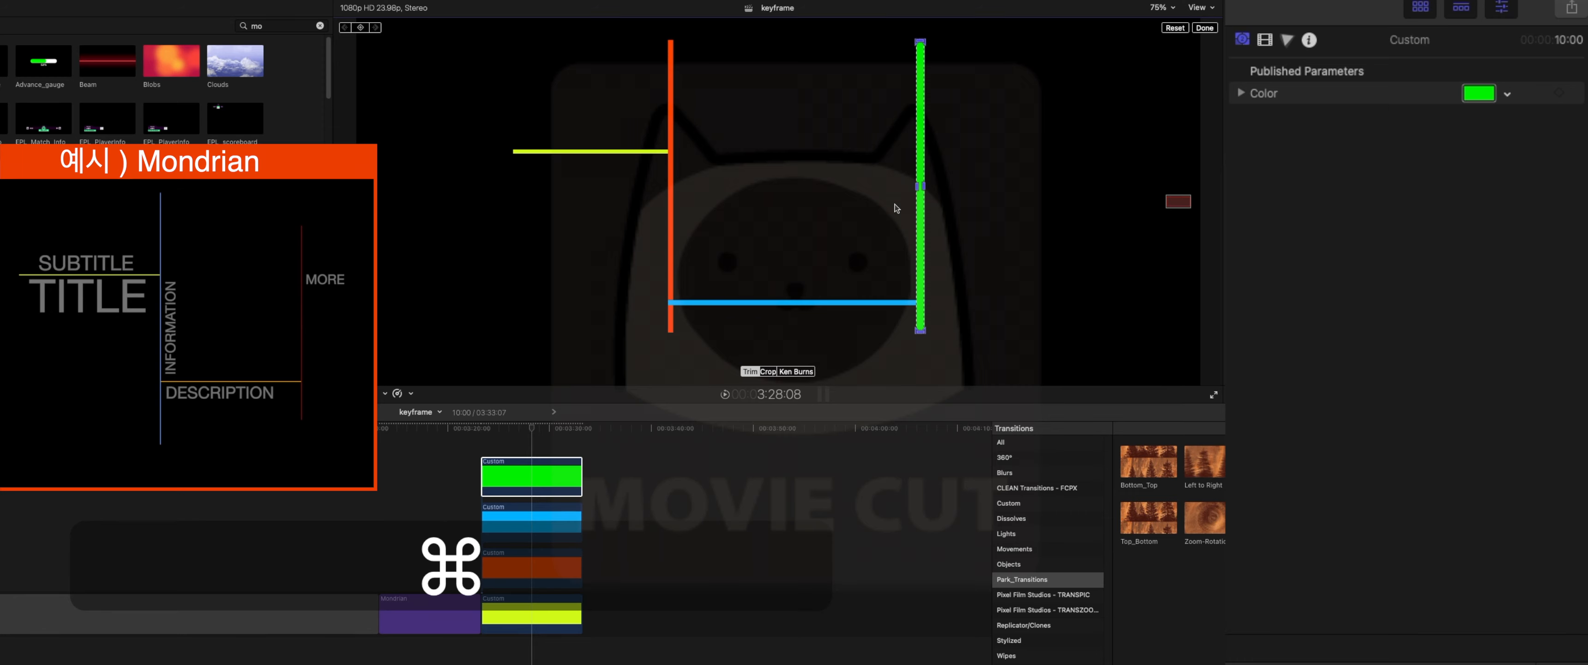
{"action": "key", "text": "super+equal"}
{"action": "key", "text": "super+equal"}
{"action": "left_click_drag", "start_coordinate": [1200, 198], "coordinate": [1209, 195]}
{"action": "left_click_drag", "start_coordinate": [869, 110], "coordinate": [871, 110]}
{"action": "left_click", "coordinate": [1205, 28]}
{"action": "key", "text": "shift+z"}
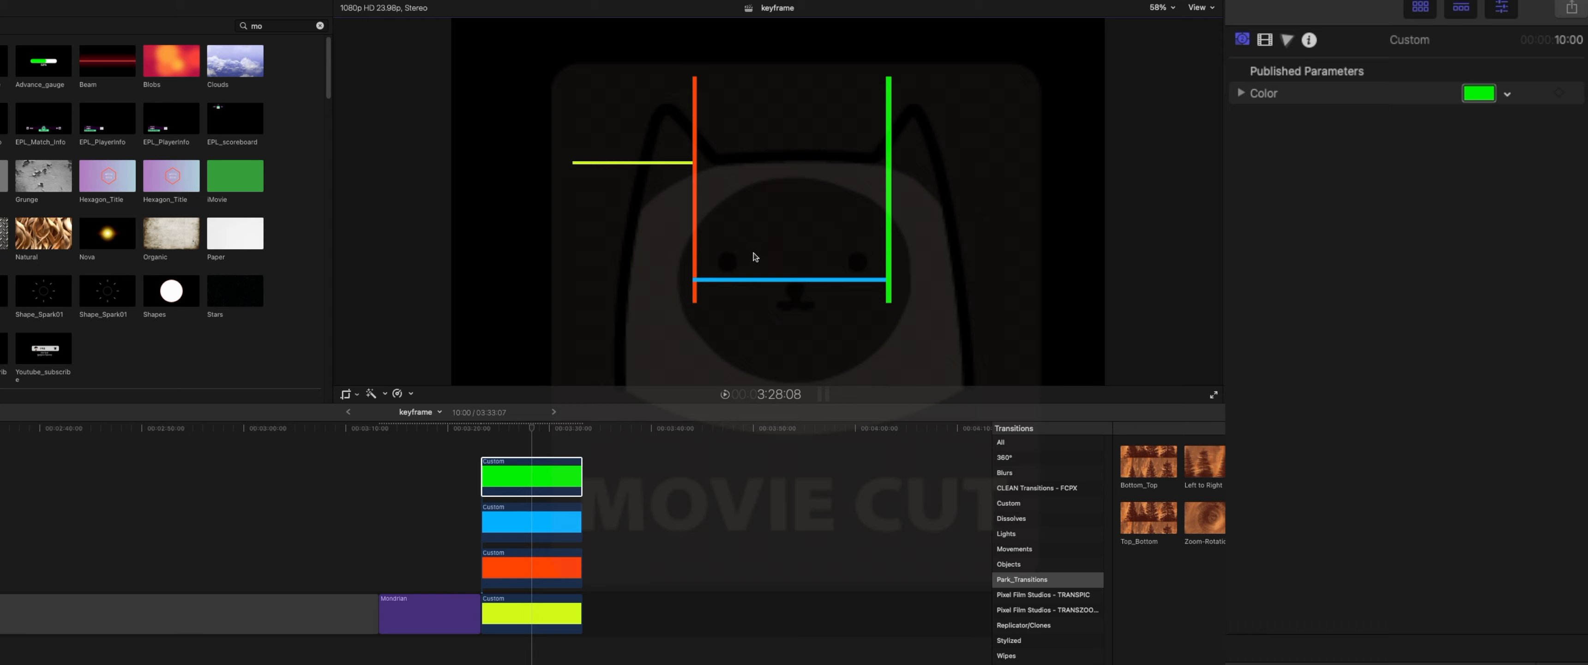
Lengthen the orange-red vertical line downward with a bottom crop of 145 px
{"action": "left_click", "coordinate": [531, 478]}
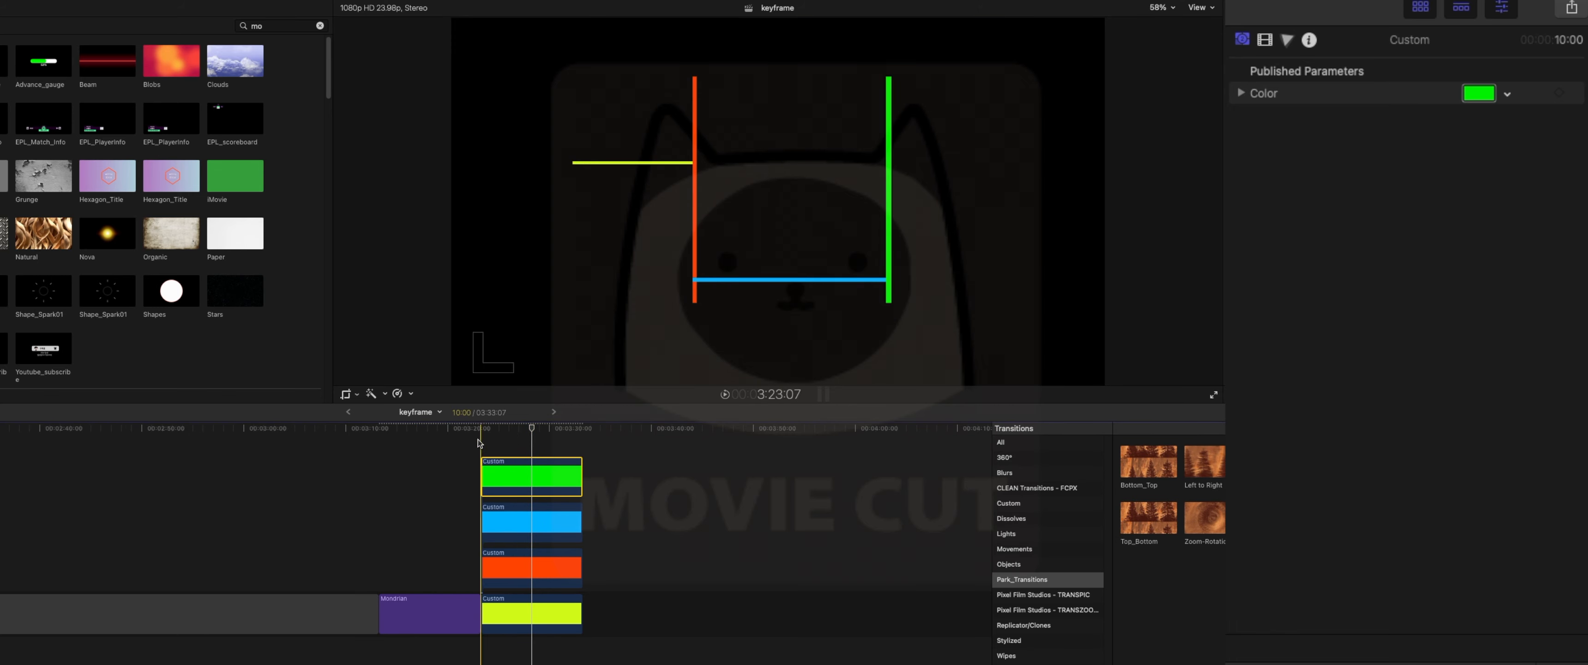
{"action": "left_click", "coordinate": [529, 564]}
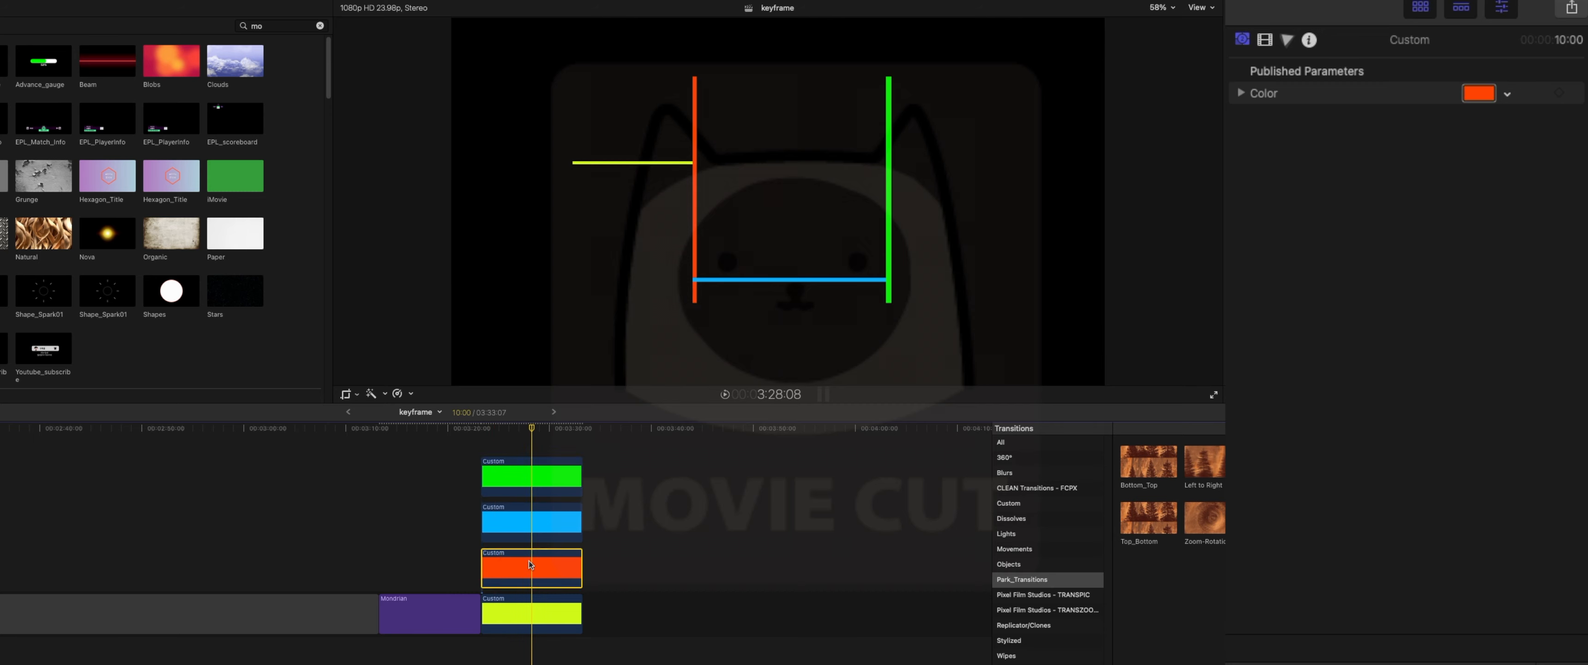
{"action": "key", "text": "shift+c"}
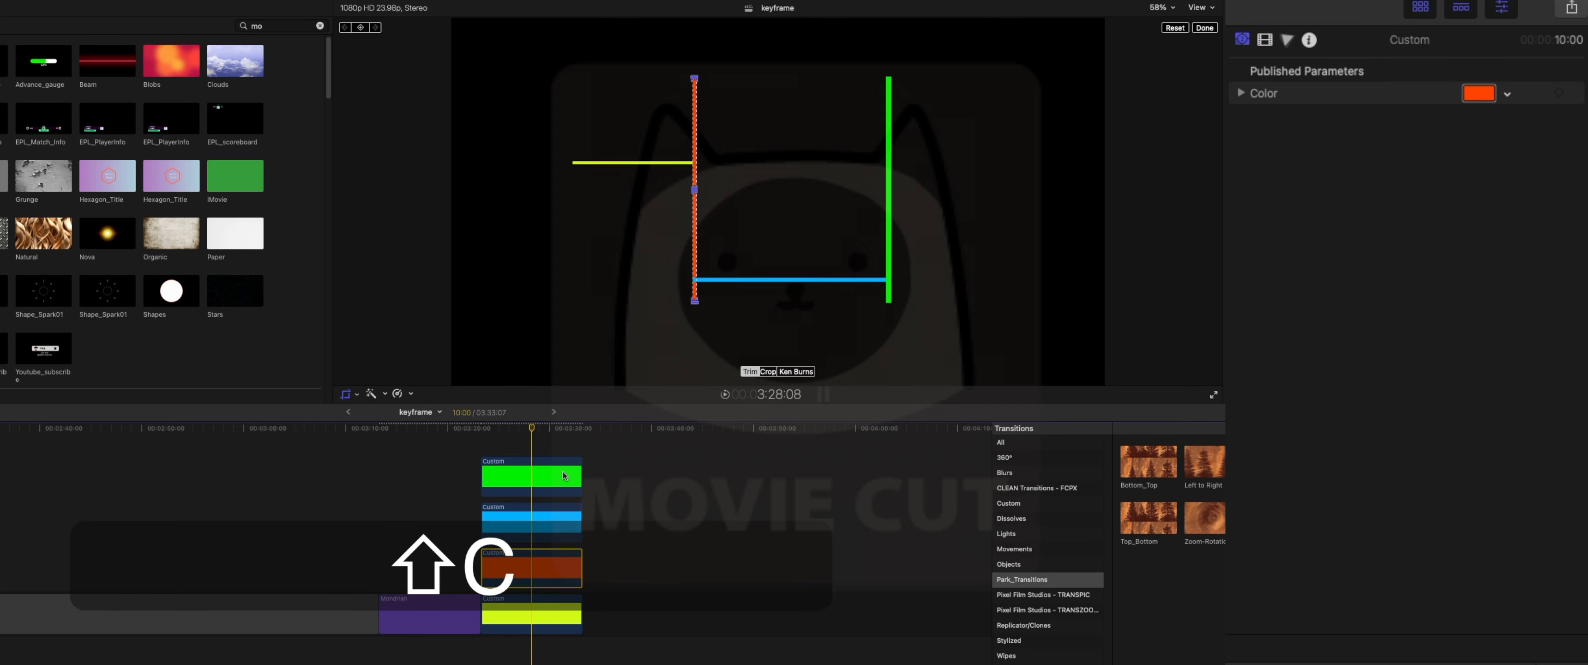
{"action": "left_click", "coordinate": [1266, 38]}
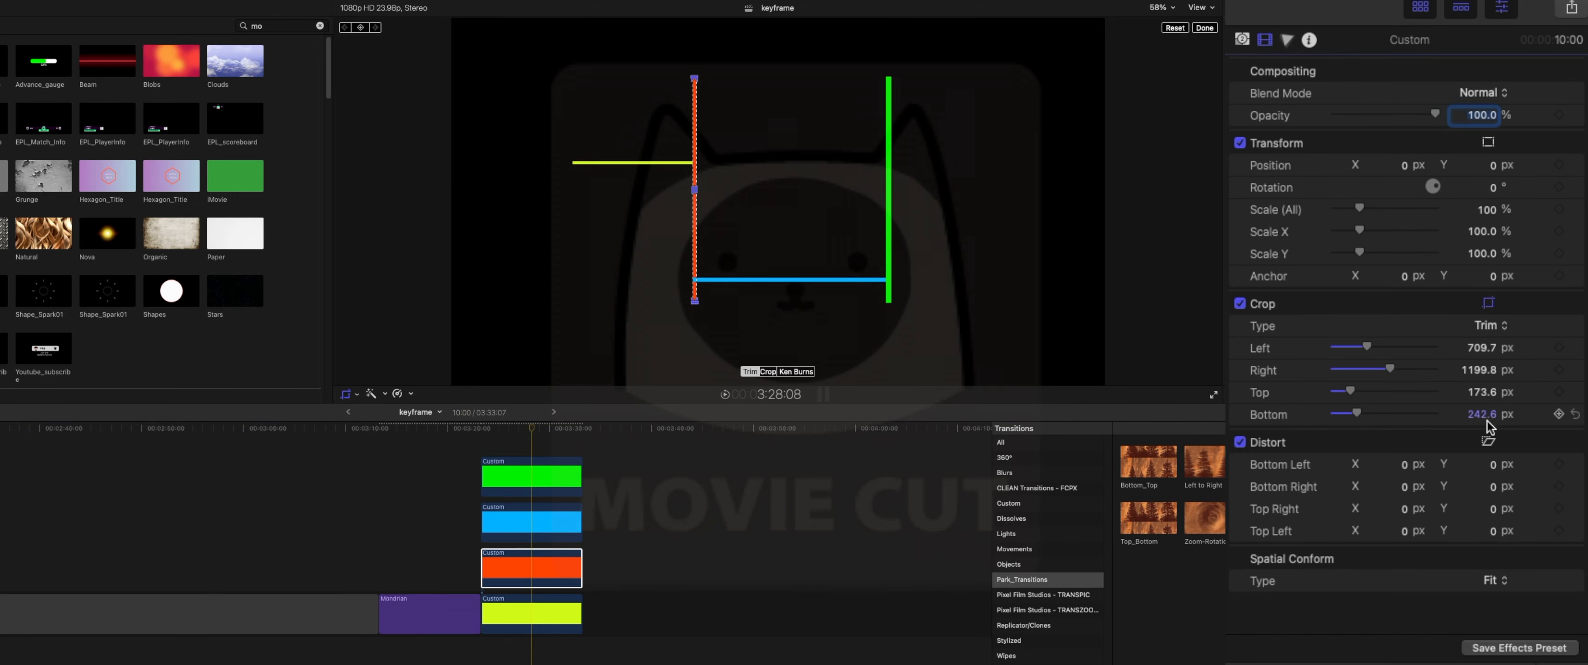
{"action": "left_click_drag", "start_coordinate": [1486, 418], "coordinate": [1483, 413]}
{"action": "left_click", "coordinate": [1203, 28]}
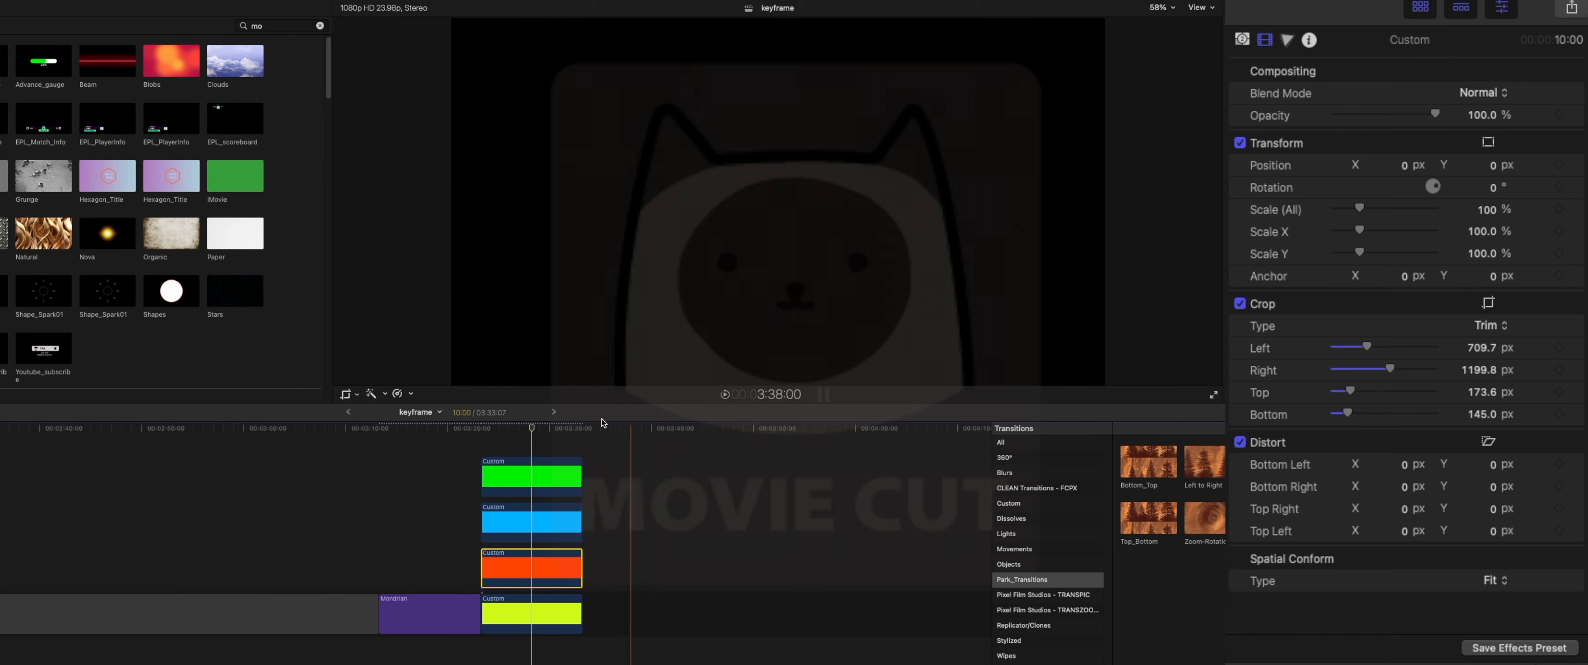
Add a marker at the start of the green Custom clip, at 3:23:07
{"action": "left_click", "coordinate": [524, 435]}
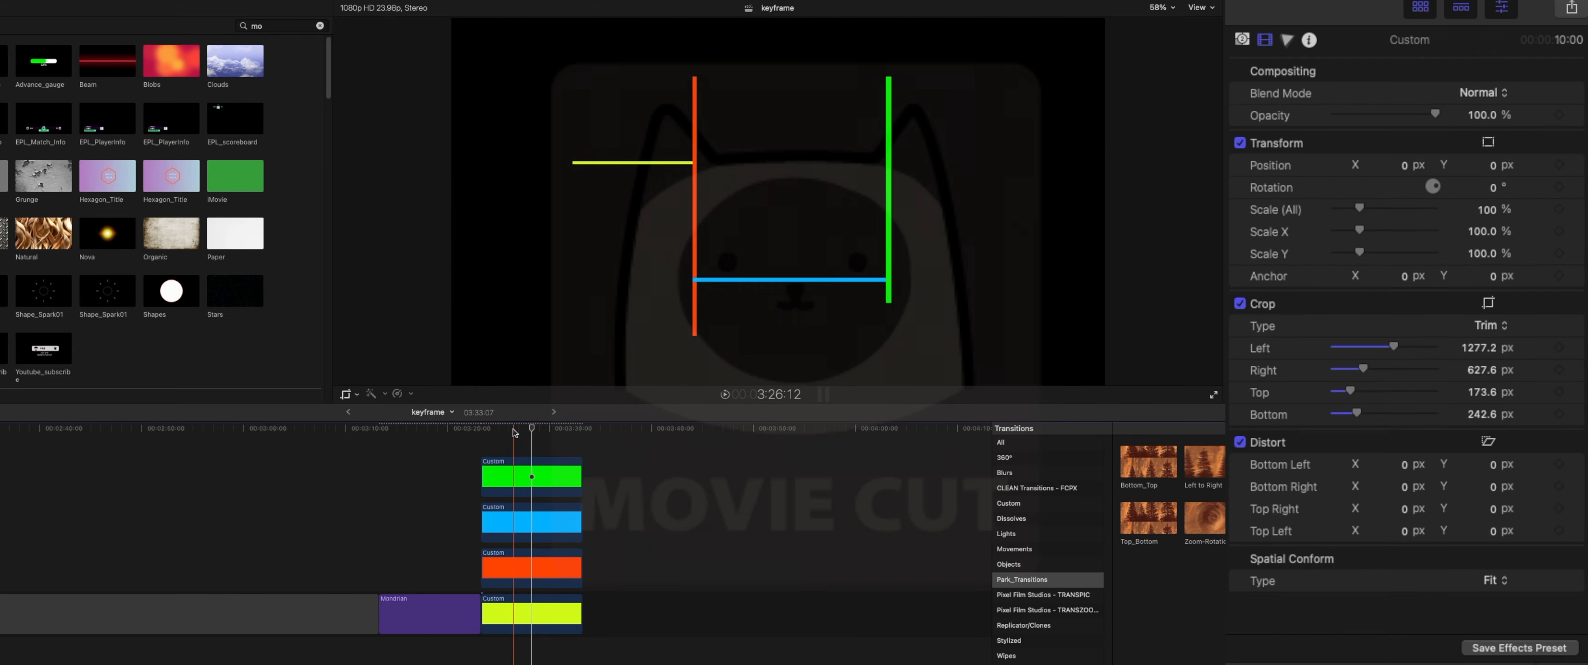
{"action": "key", "text": "Up"}
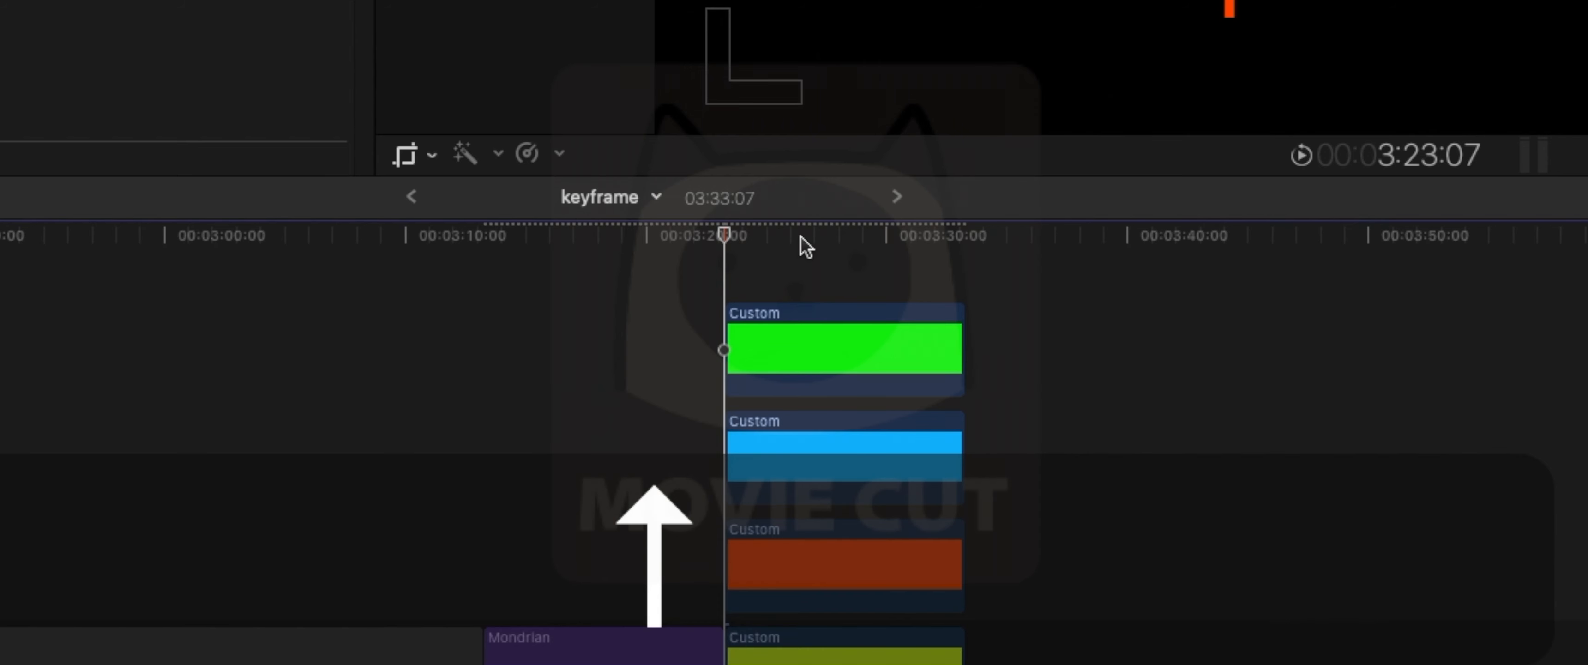
{"action": "key", "text": "m"}
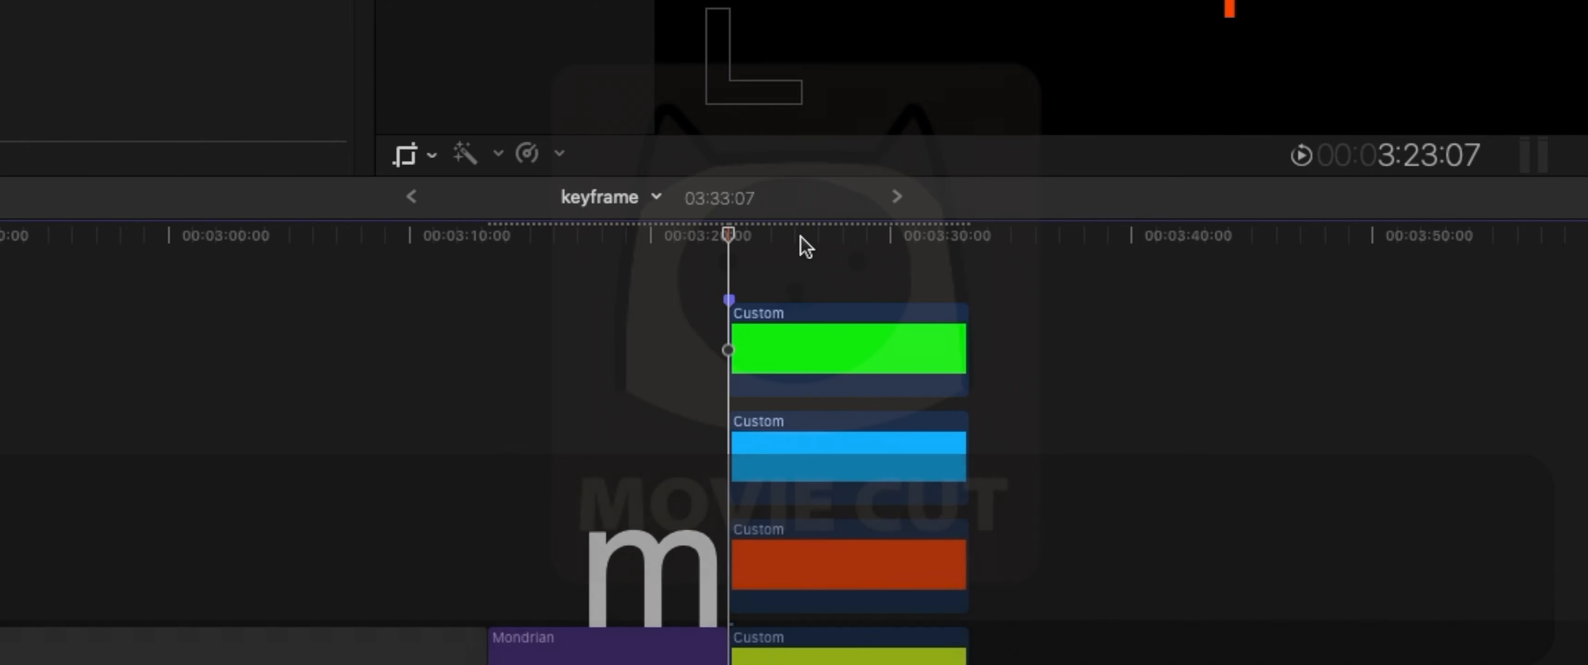
Move the playhead forward one second from the first marker and add a marker on the green Custom clip at 3:24:07
{"action": "key", "text": "Up"}
{"action": "key", "text": "ctrl+p"}
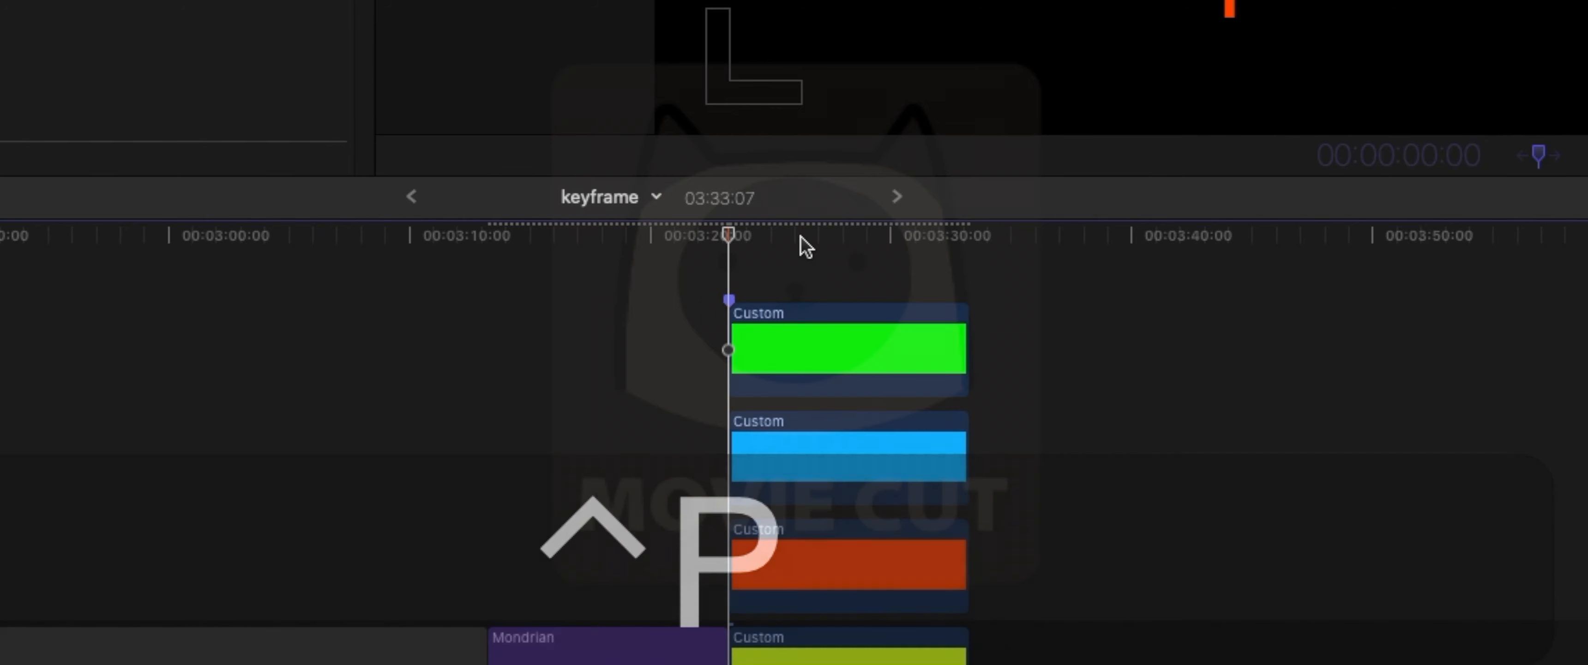
{"action": "type", "text": "+100"}
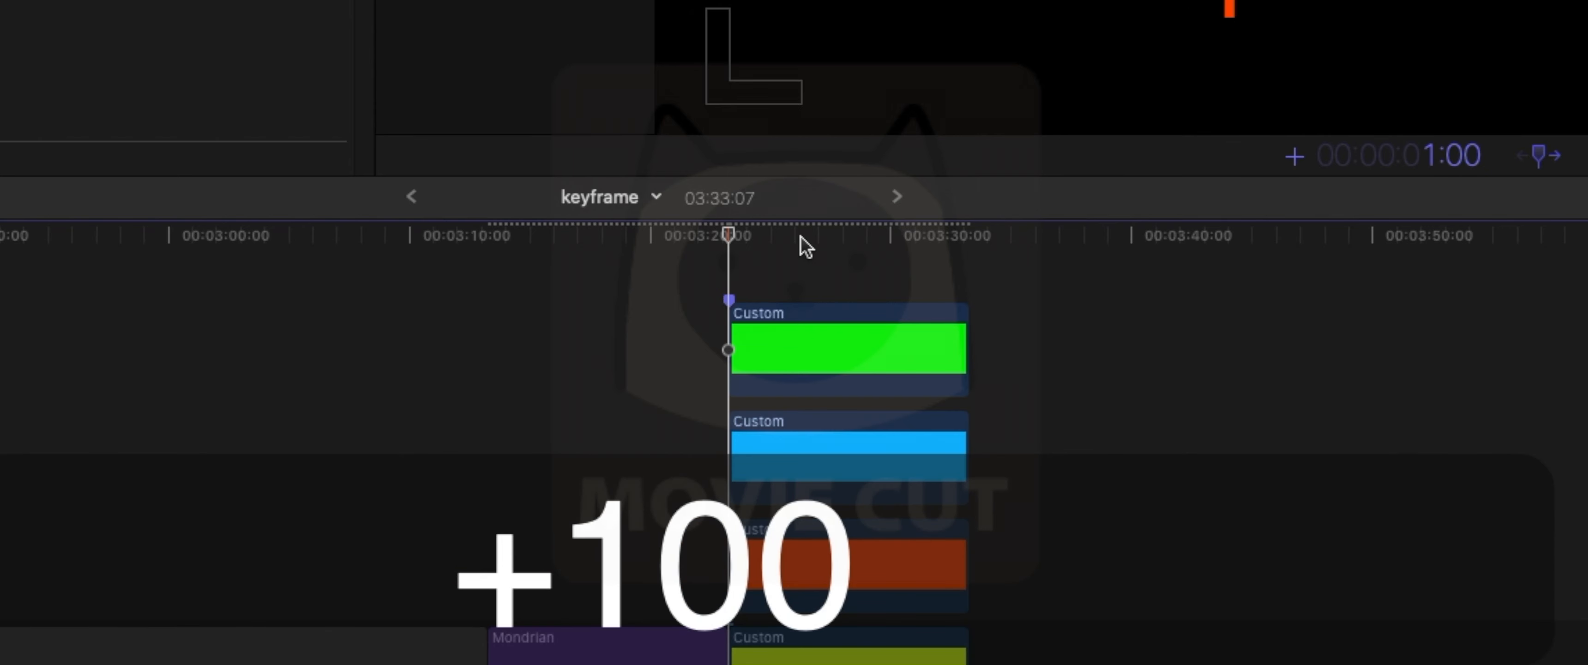
{"action": "key", "text": "Return"}
{"action": "key", "text": "m"}
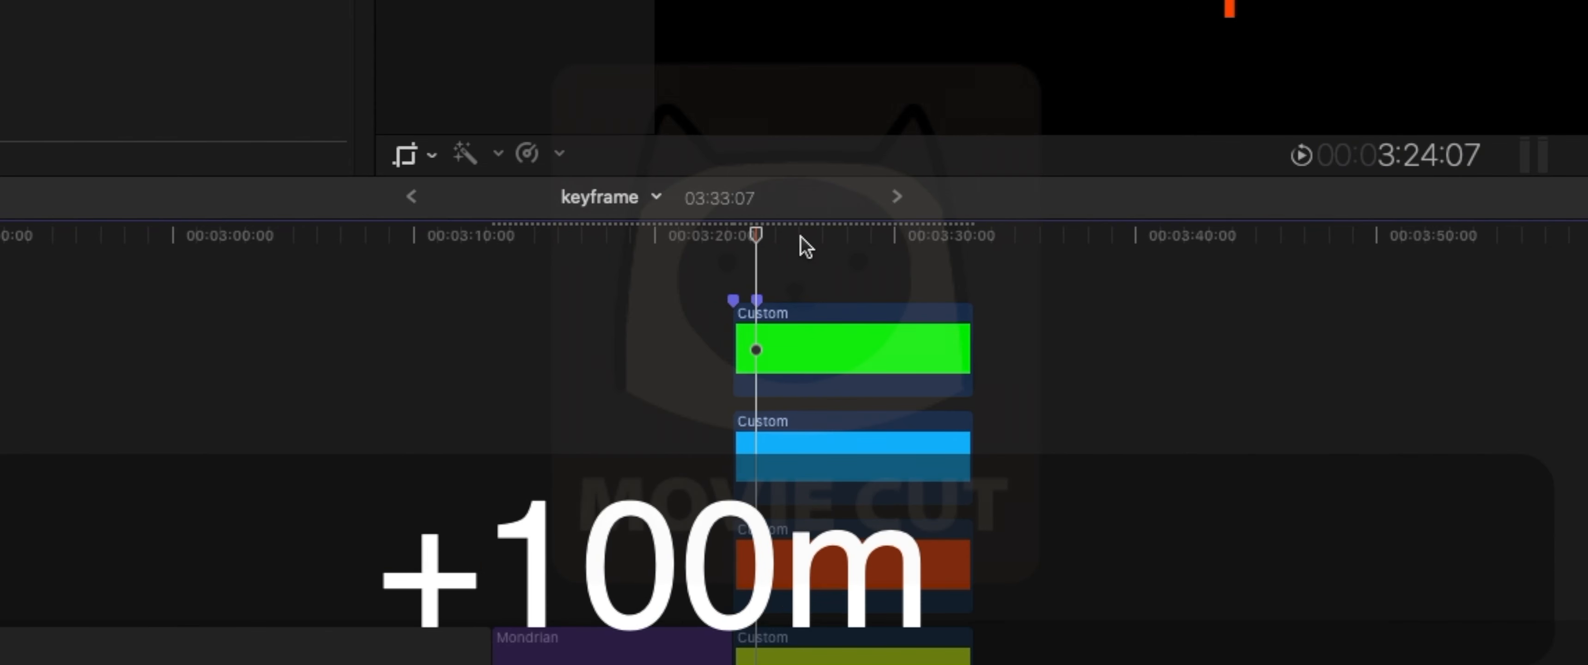
Advance one more second and add a third marker on the green Custom clip at 3:25:07
{"action": "key", "text": "ctrl+p"}
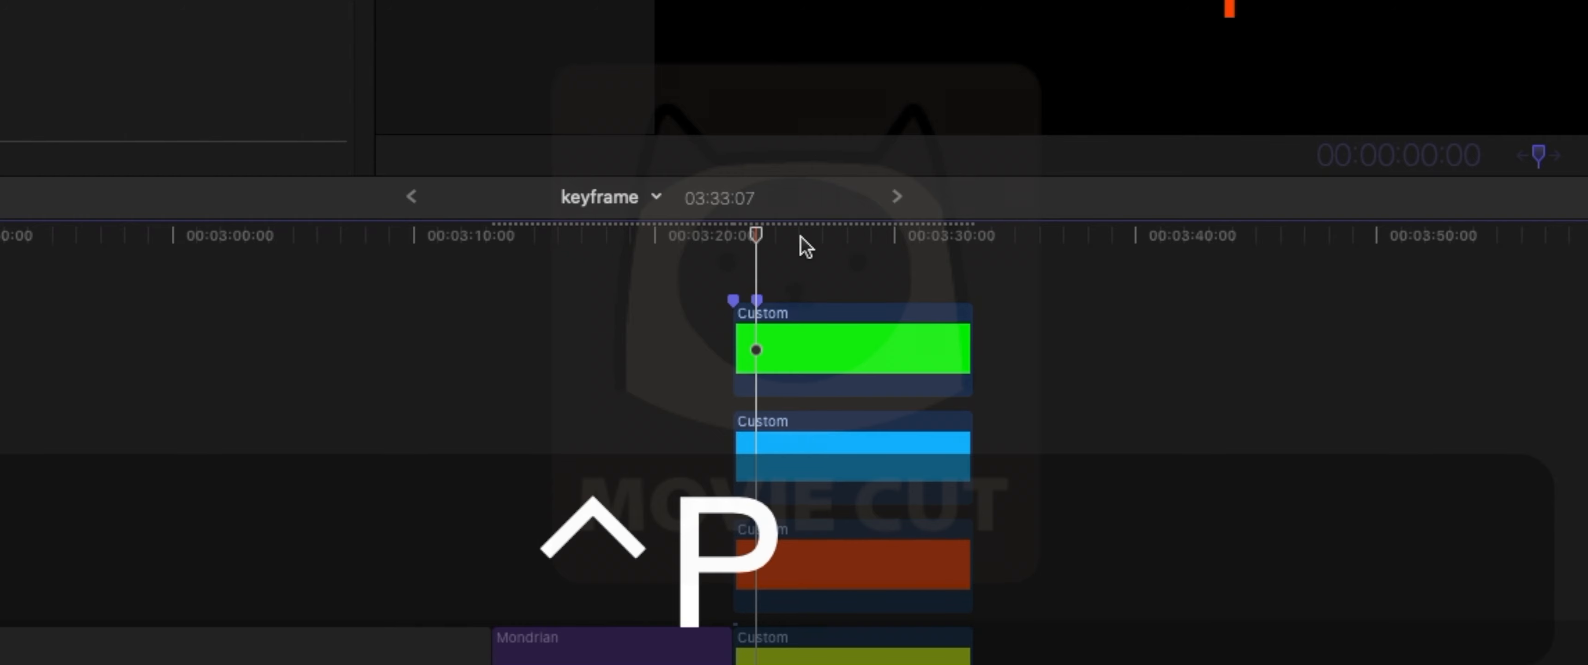
{"action": "type", "text": "+100"}
{"action": "key", "text": "Return"}
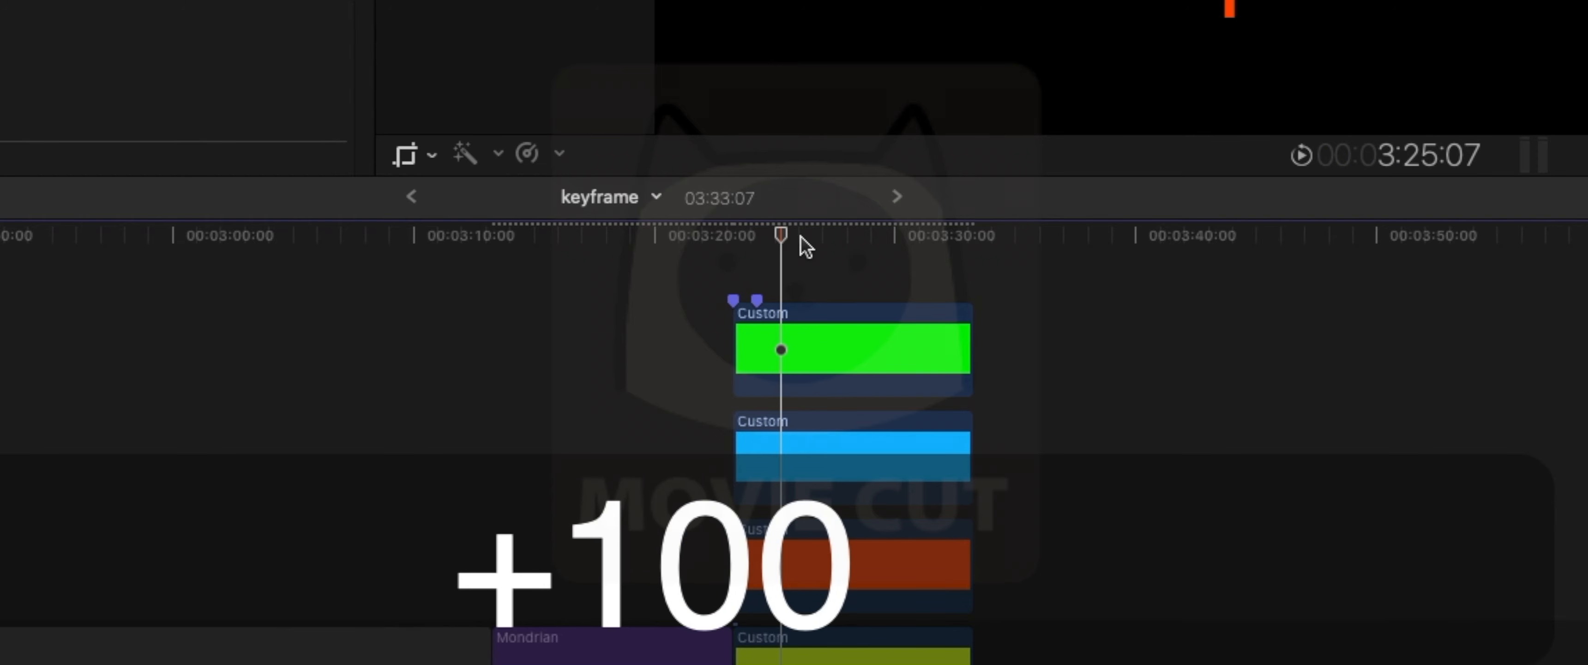
{"action": "key", "text": "m"}
Advance another second and add a fourth marker on the green Custom clip at 3:26:07
{"action": "key", "text": "ctrl+p"}
{"action": "type", "text": "+ "}
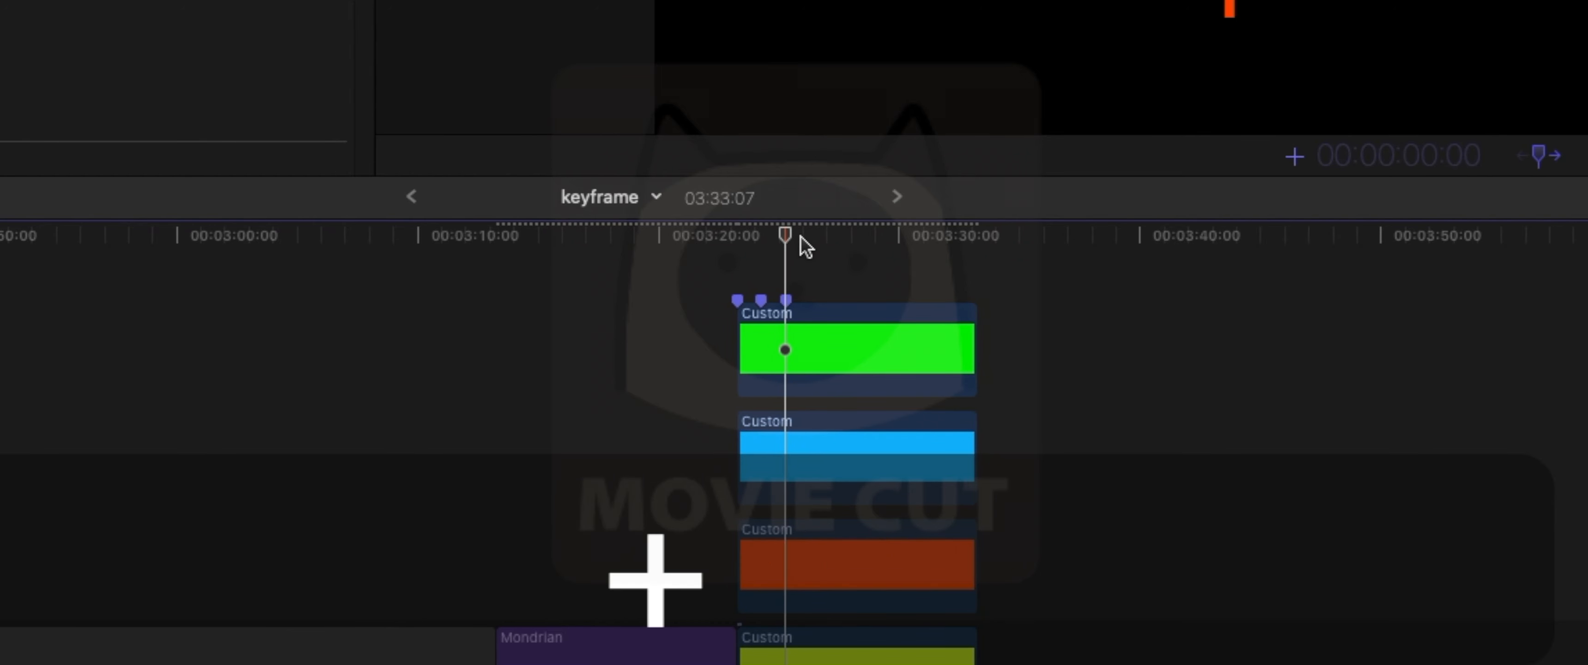
{"action": "type", "text": "100"}
{"action": "key", "text": "Return"}
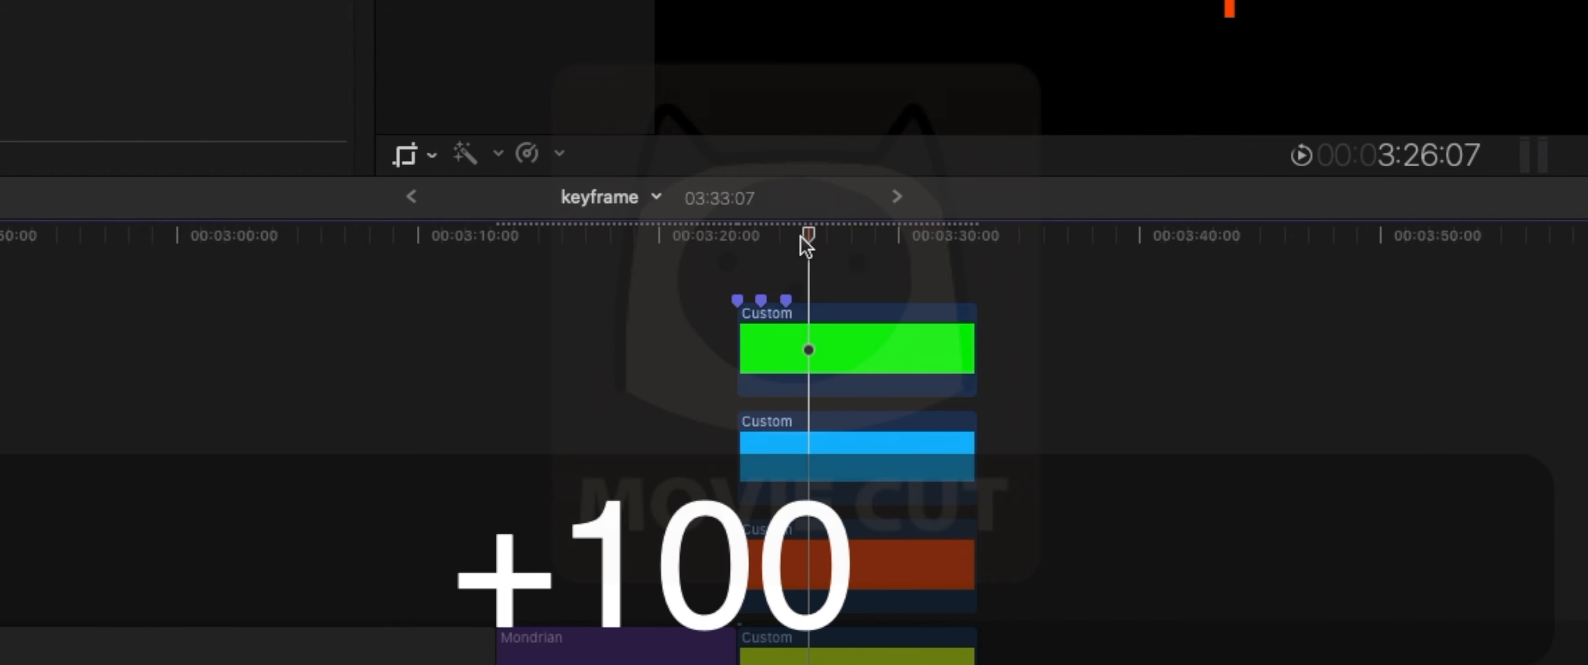
{"action": "key", "text": "m"}
Advance one further second and add a fifth marker on the green Custom clip at 3:27:07
{"action": "key", "text": "ctrl+p"}
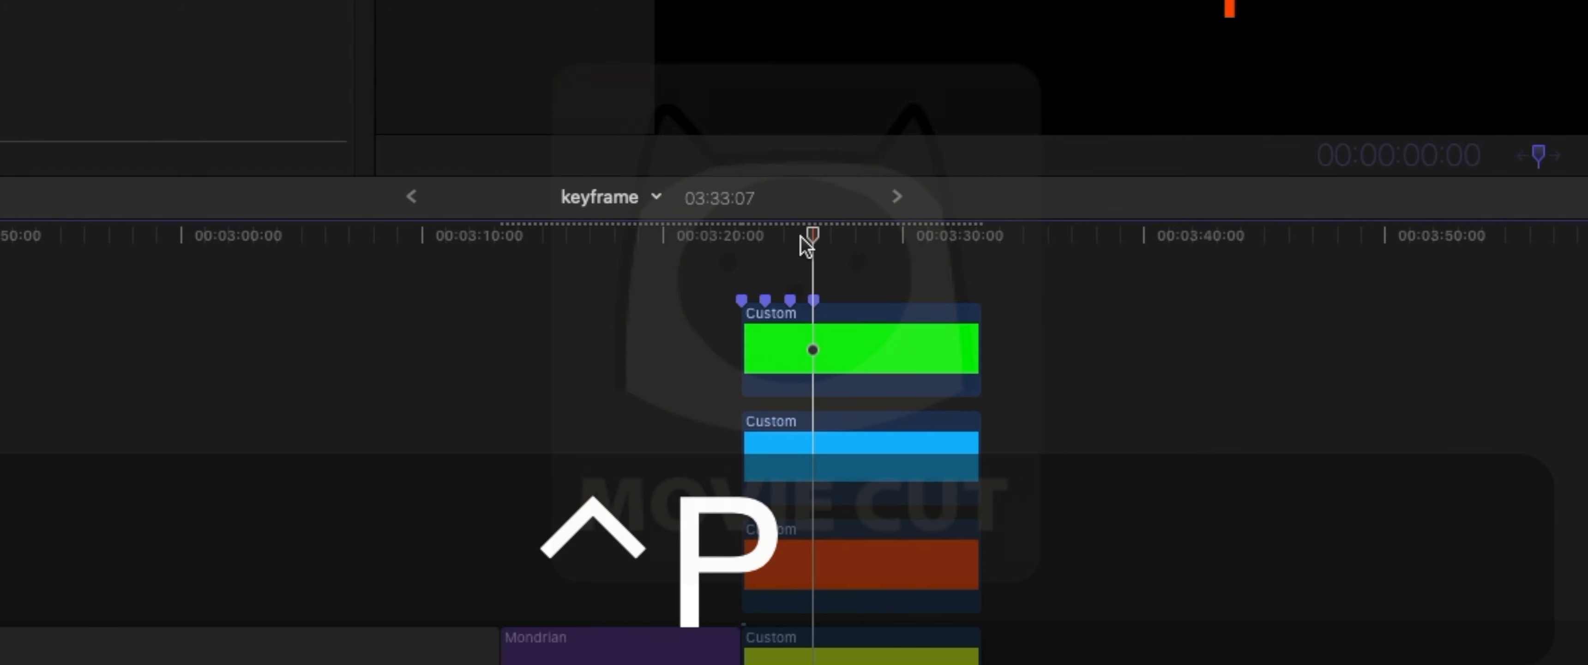
{"action": "type", "text": "+100"}
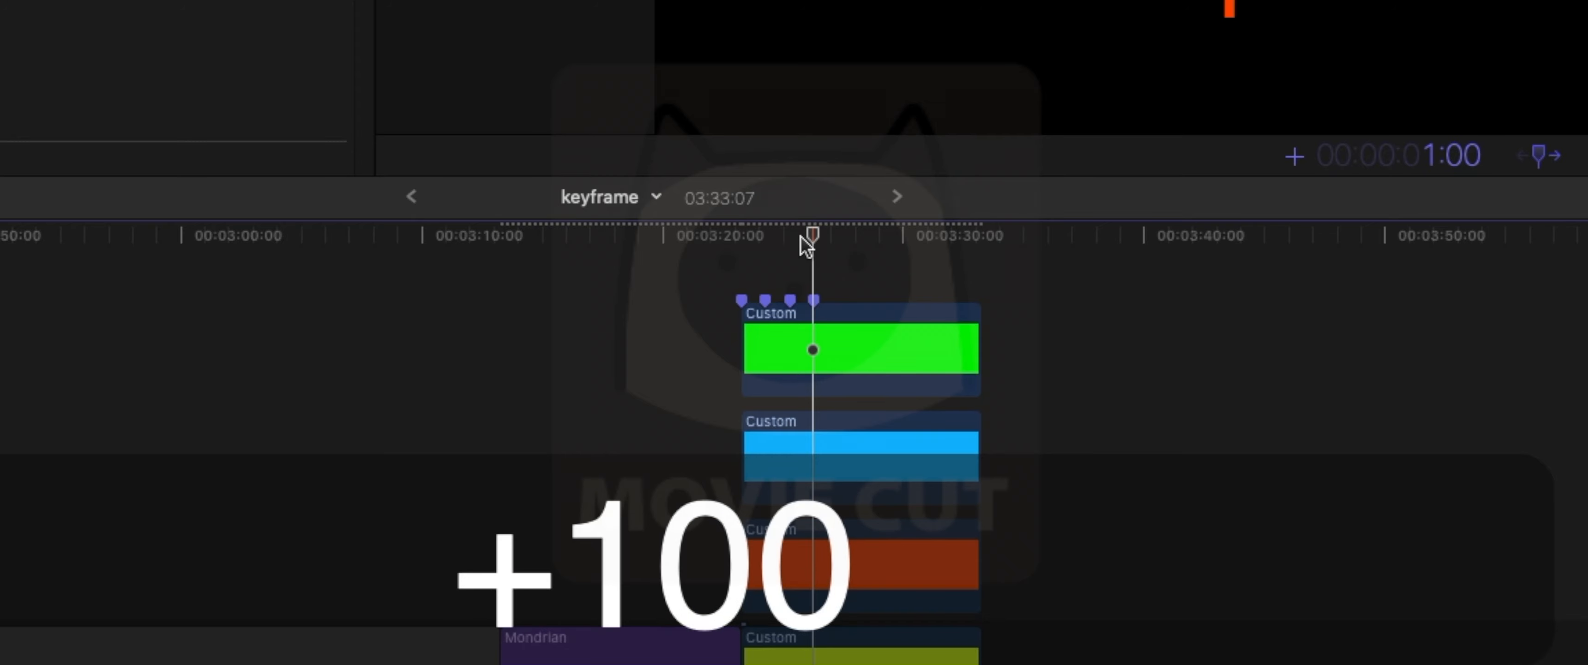
{"action": "key", "text": "Return"}
{"action": "key", "text": "m"}
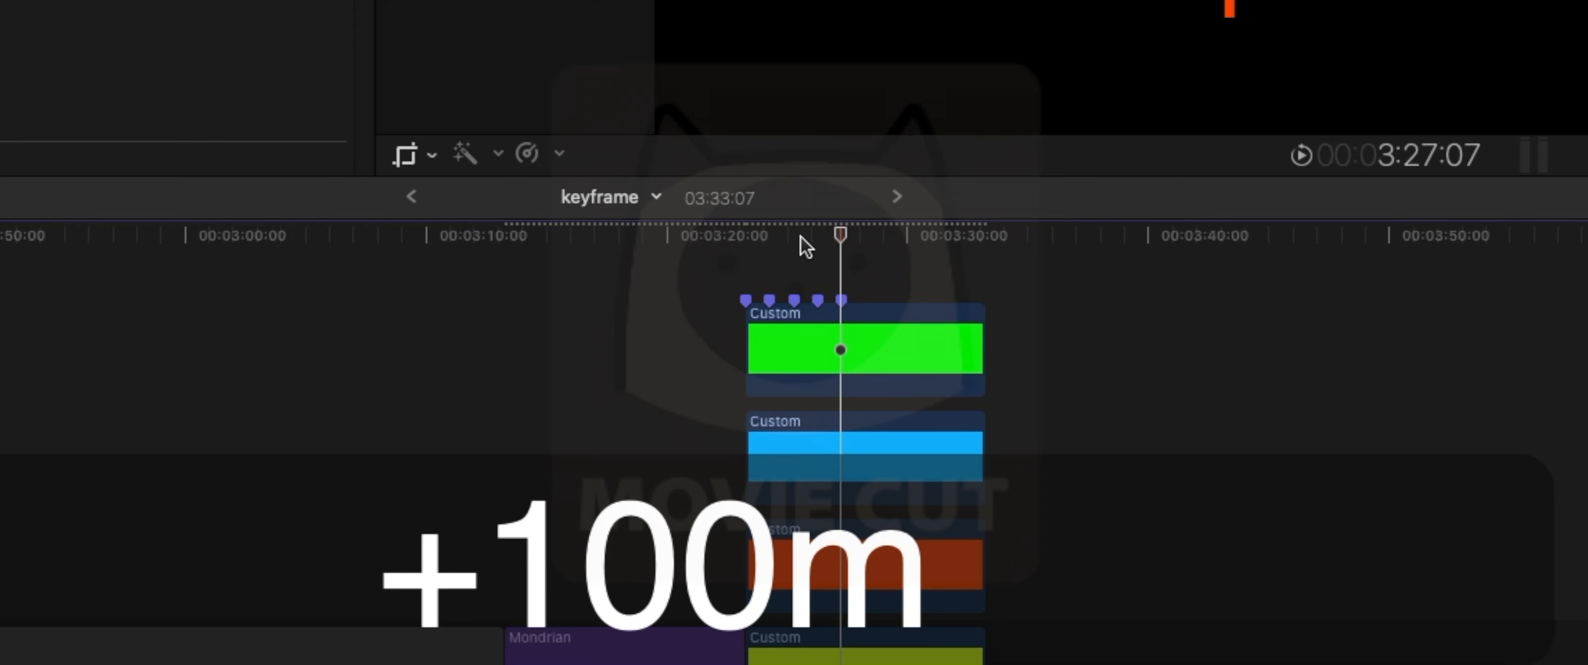
{"action": "left_click_drag", "start_coordinate": [745, 246], "coordinate": [779, 269]}
{"action": "left_click", "coordinate": [975, 271]}
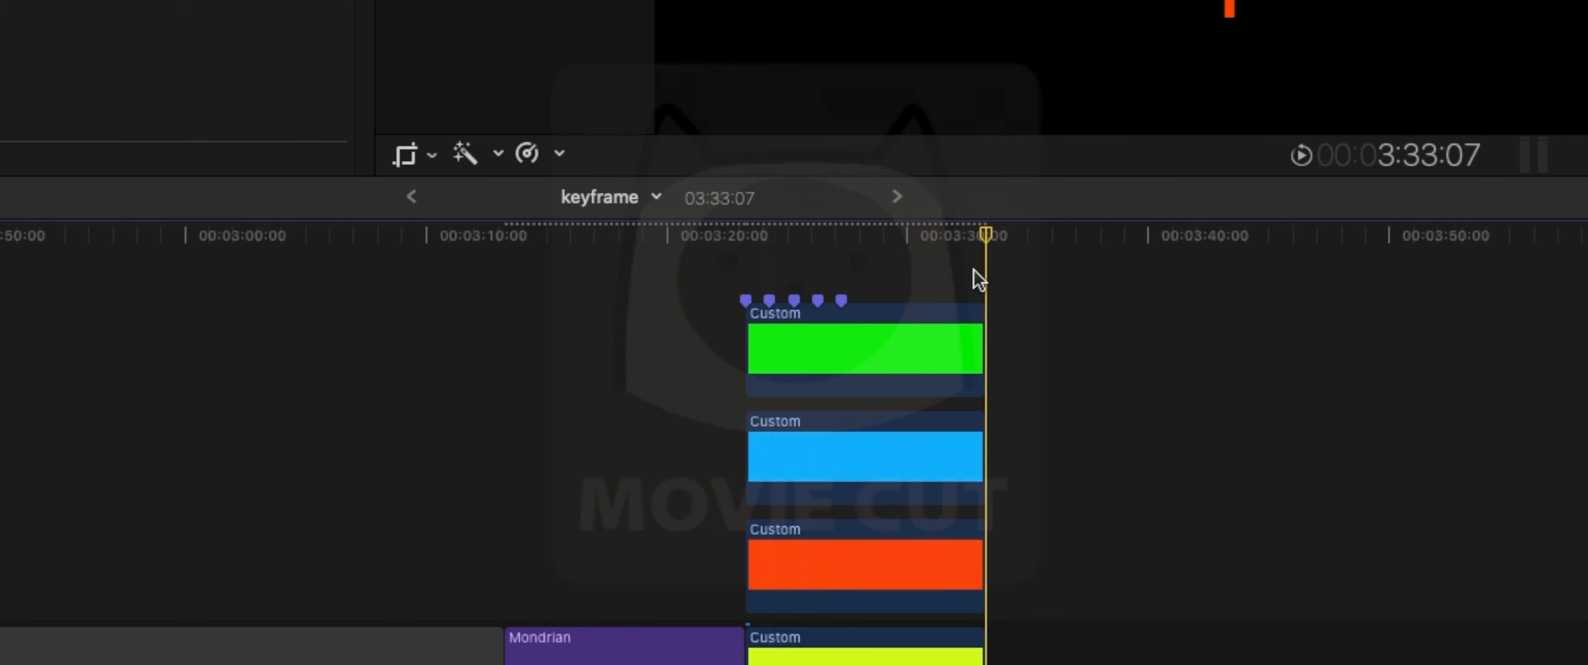
{"action": "scroll", "coordinate": [982, 296], "scroll_direction": "left", "scroll_amount": 5}
{"action": "scroll", "coordinate": [983, 296], "scroll_direction": "right", "scroll_amount": 5}
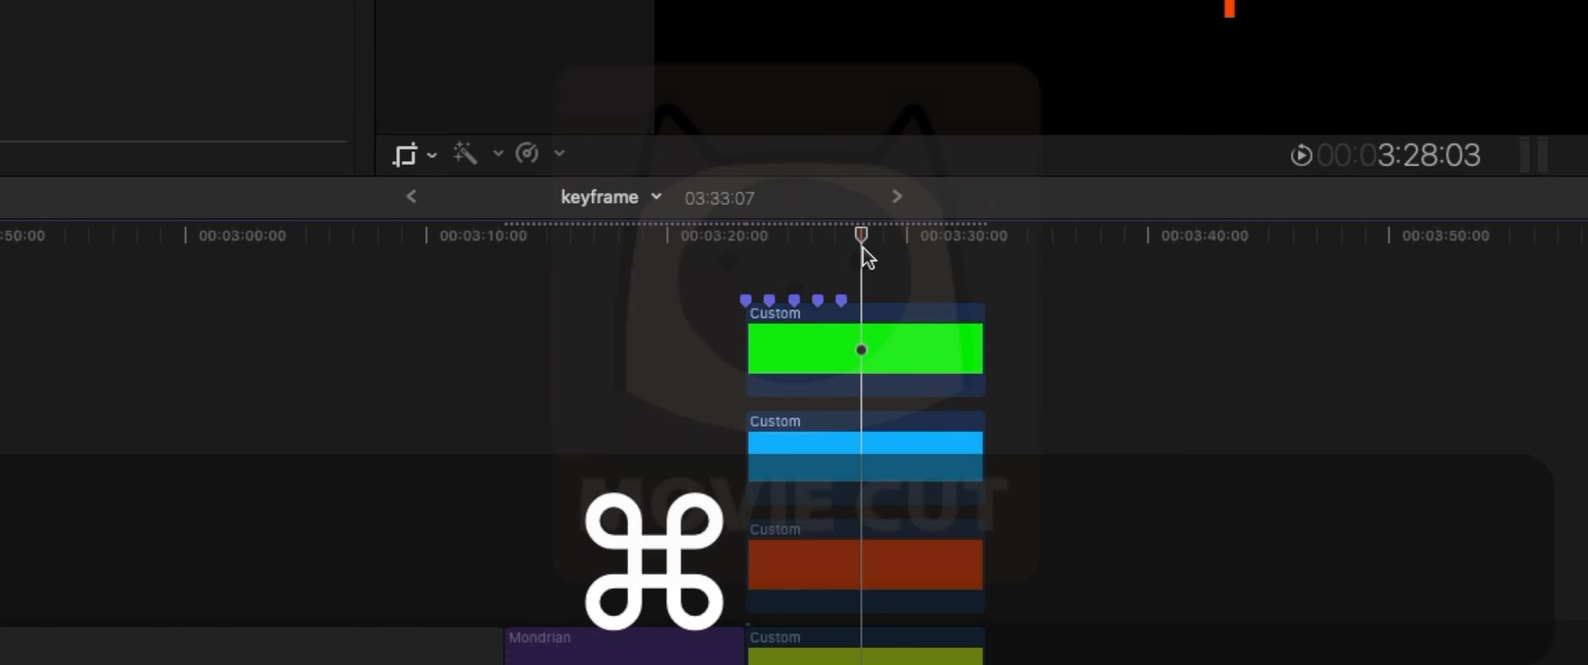
{"action": "key", "text": "super+equal"}
{"action": "mouse_move", "coordinate": [817, 258]}
{"action": "left_mouse_down"}
{"action": "mouse_move", "coordinate": [752, 241]}
{"action": "mouse_move", "coordinate": [787, 241]}
{"action": "mouse_move", "coordinate": [785, 256]}
{"action": "left_mouse_up"}
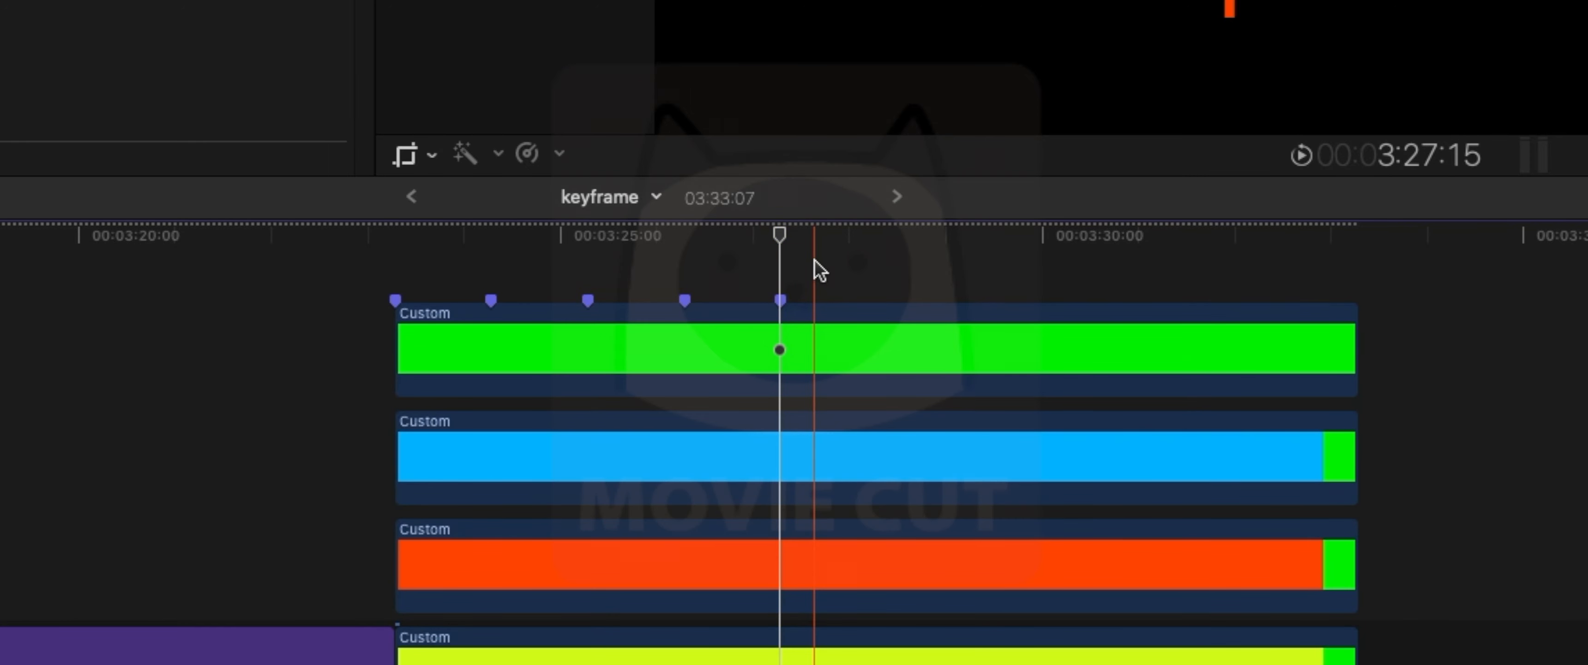
{"action": "left_click_drag", "start_coordinate": [780, 233], "coordinate": [816, 248]}
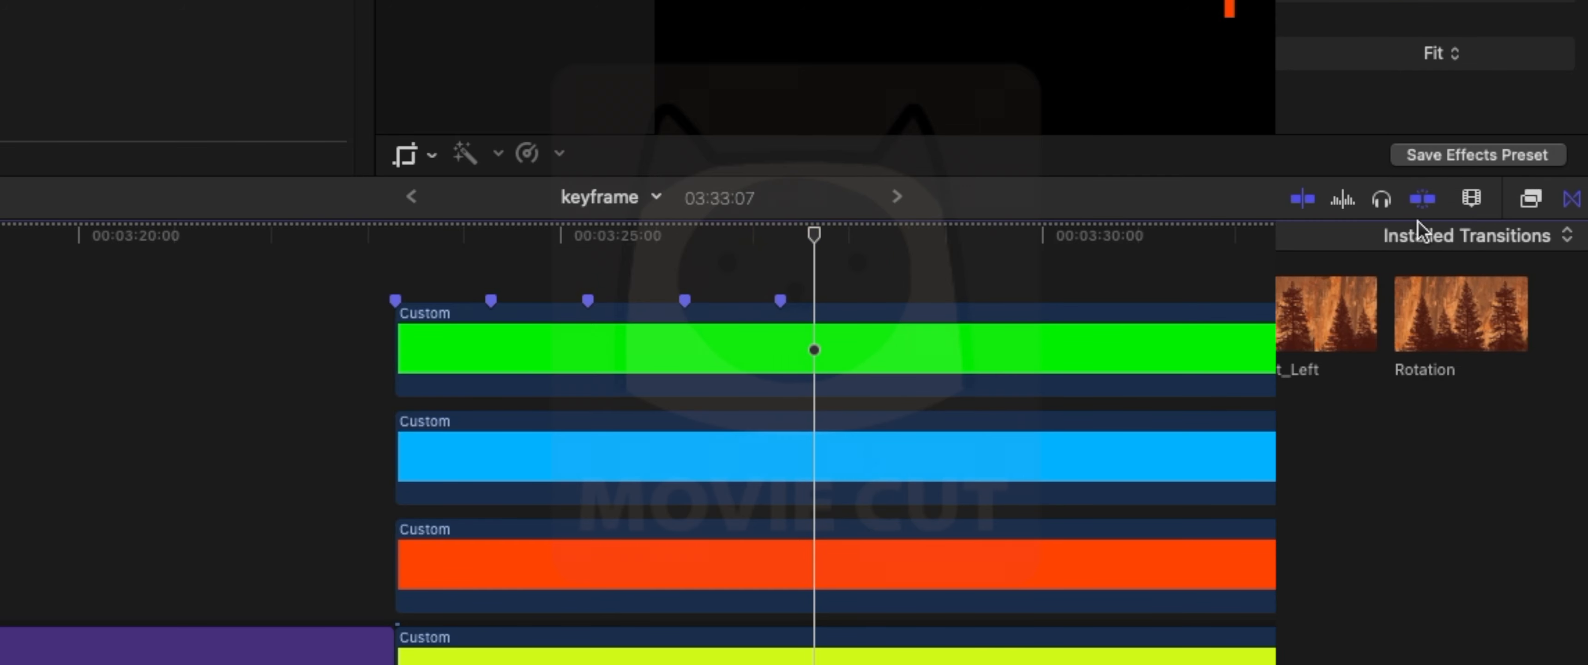
Return the playhead to 3:23:07, enlarge the viewer, and add a Right crop keyframe to the yellow Custom clip there
{"action": "left_click_drag", "start_coordinate": [689, 237], "coordinate": [415, 203]}
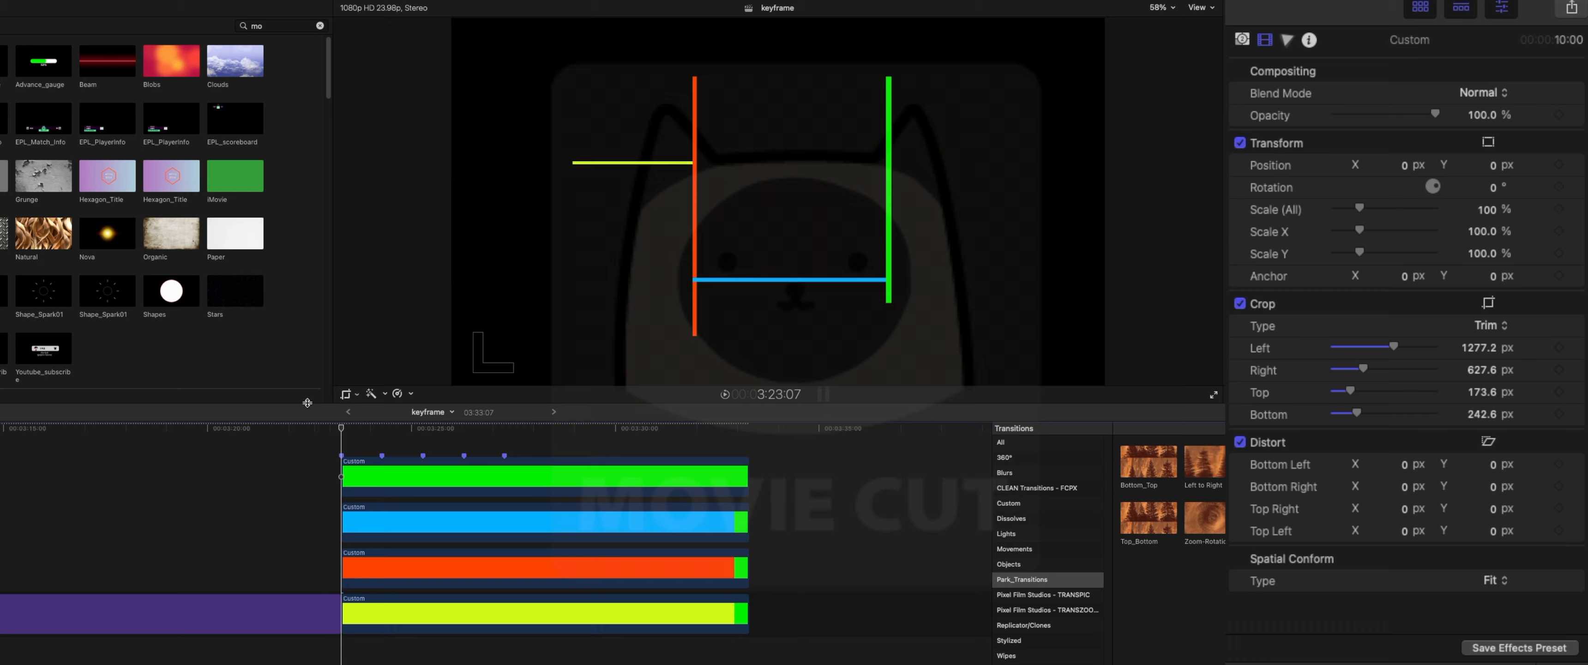
{"action": "mouse_move", "coordinate": [308, 404]}
{"action": "left_mouse_down"}
{"action": "mouse_move", "coordinate": [330, 205]}
{"action": "mouse_move", "coordinate": [312, 213]}
{"action": "mouse_move", "coordinate": [315, 442]}
{"action": "mouse_move", "coordinate": [308, 425]}
{"action": "left_mouse_up"}
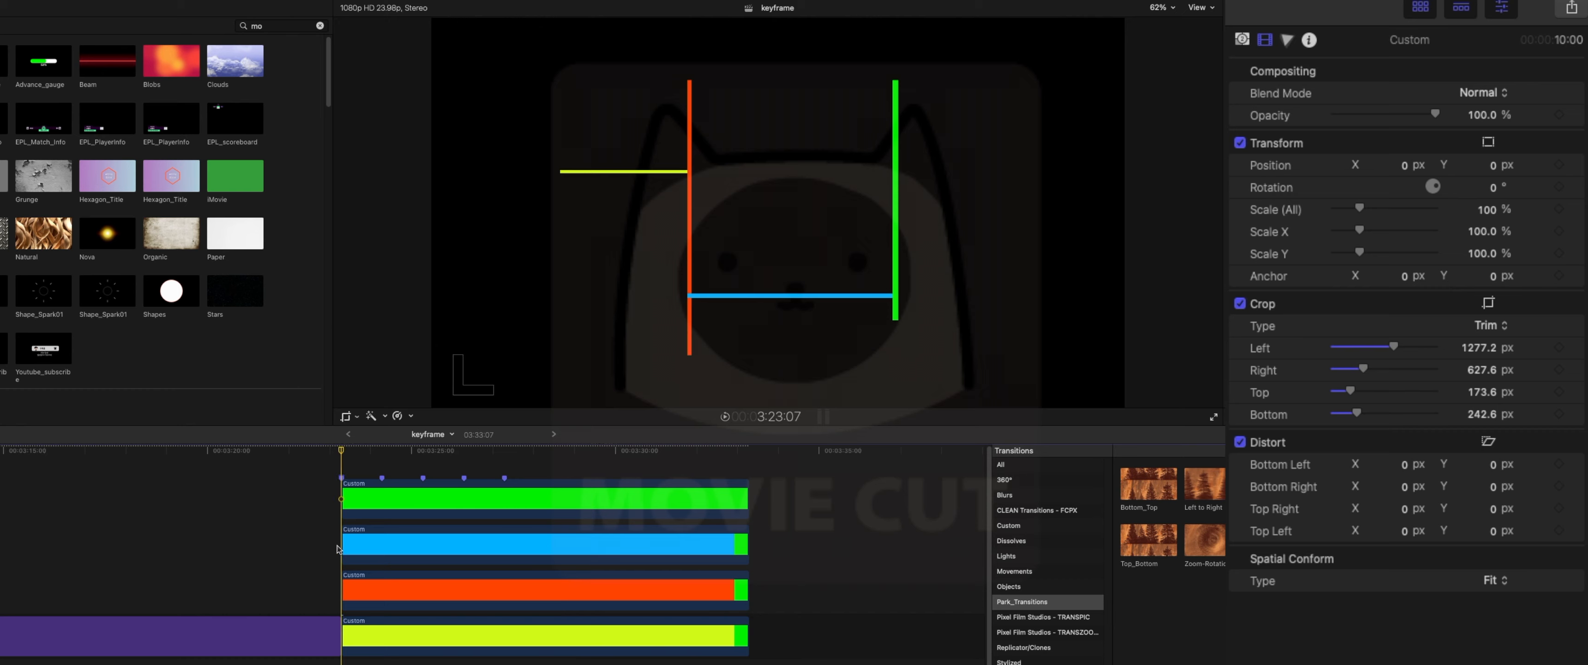
{"action": "left_click", "coordinate": [362, 639]}
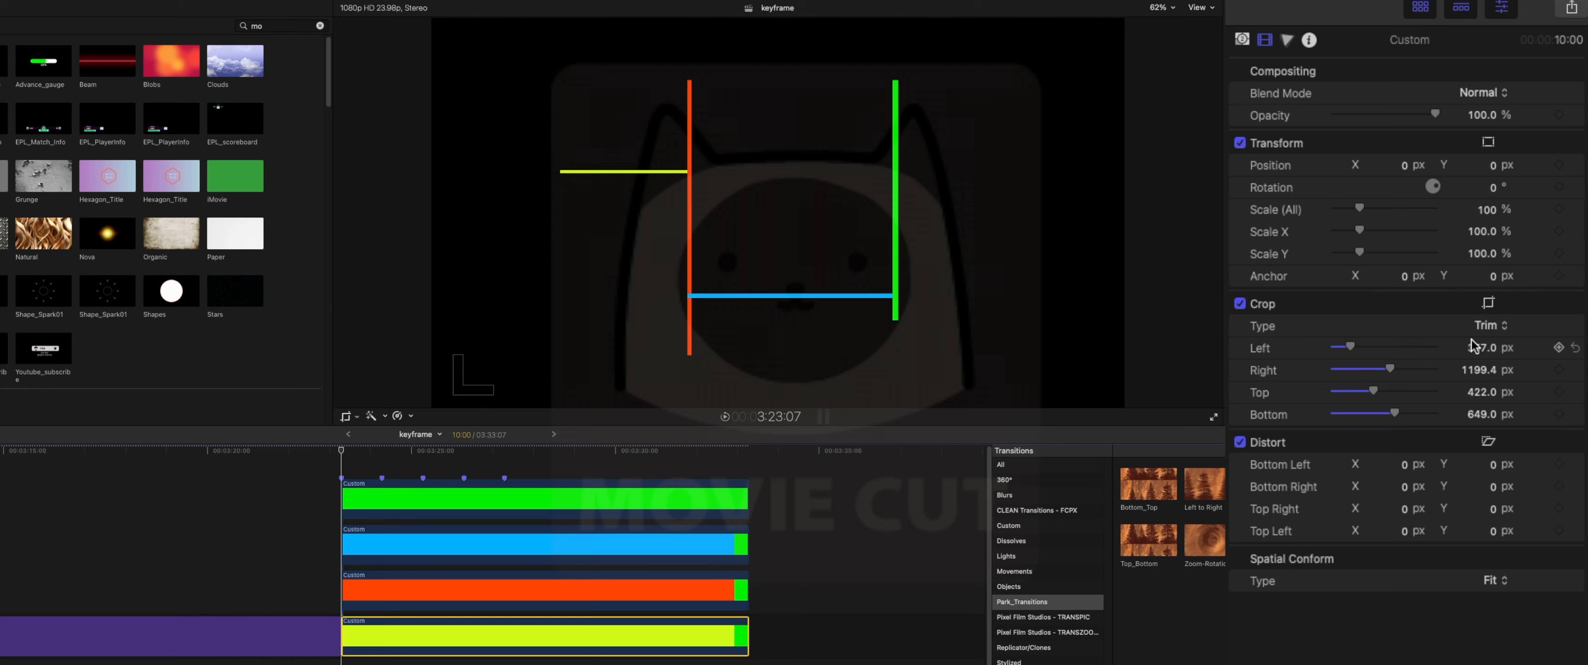
{"action": "left_click", "coordinate": [1558, 348]}
{"action": "left_click", "coordinate": [1558, 370]}
Add a second Right crop keyframe at 3:24:07, set the Right crop at 3:23:07 to 1568.8 px, and preview the yellow line
{"action": "left_click", "coordinate": [351, 450]}
{"action": "left_click_drag", "start_coordinate": [355, 453], "coordinate": [382, 452]}
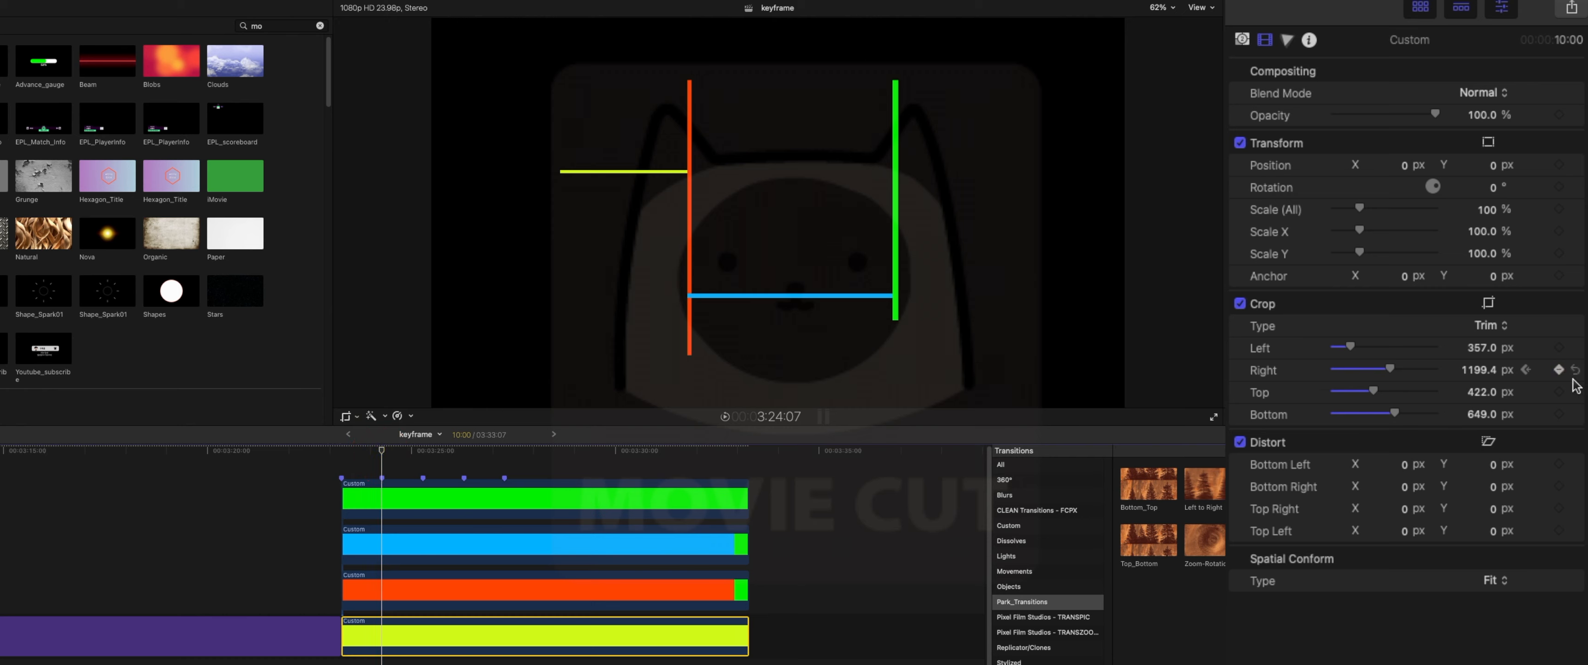
{"action": "left_click", "coordinate": [1525, 369]}
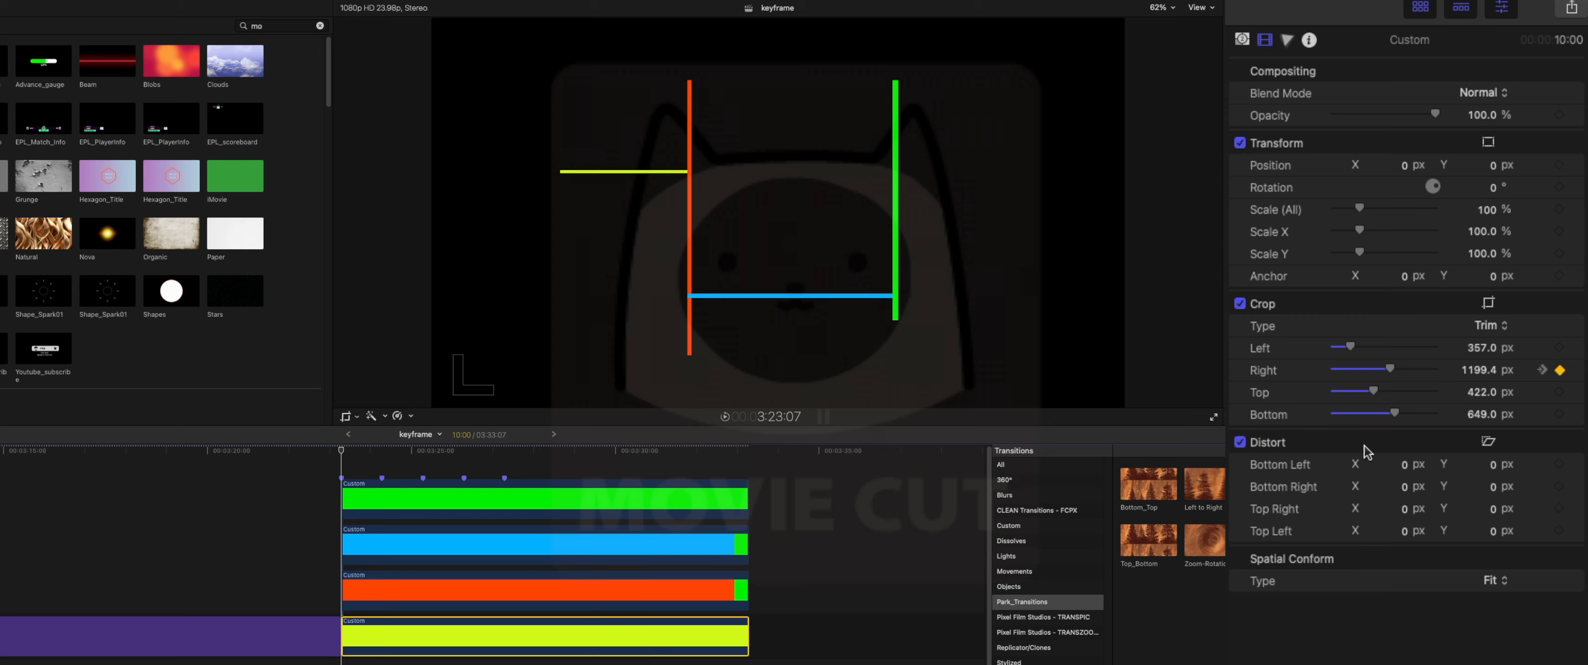
{"action": "left_click_drag", "start_coordinate": [1476, 369], "coordinate": [1478, 376]}
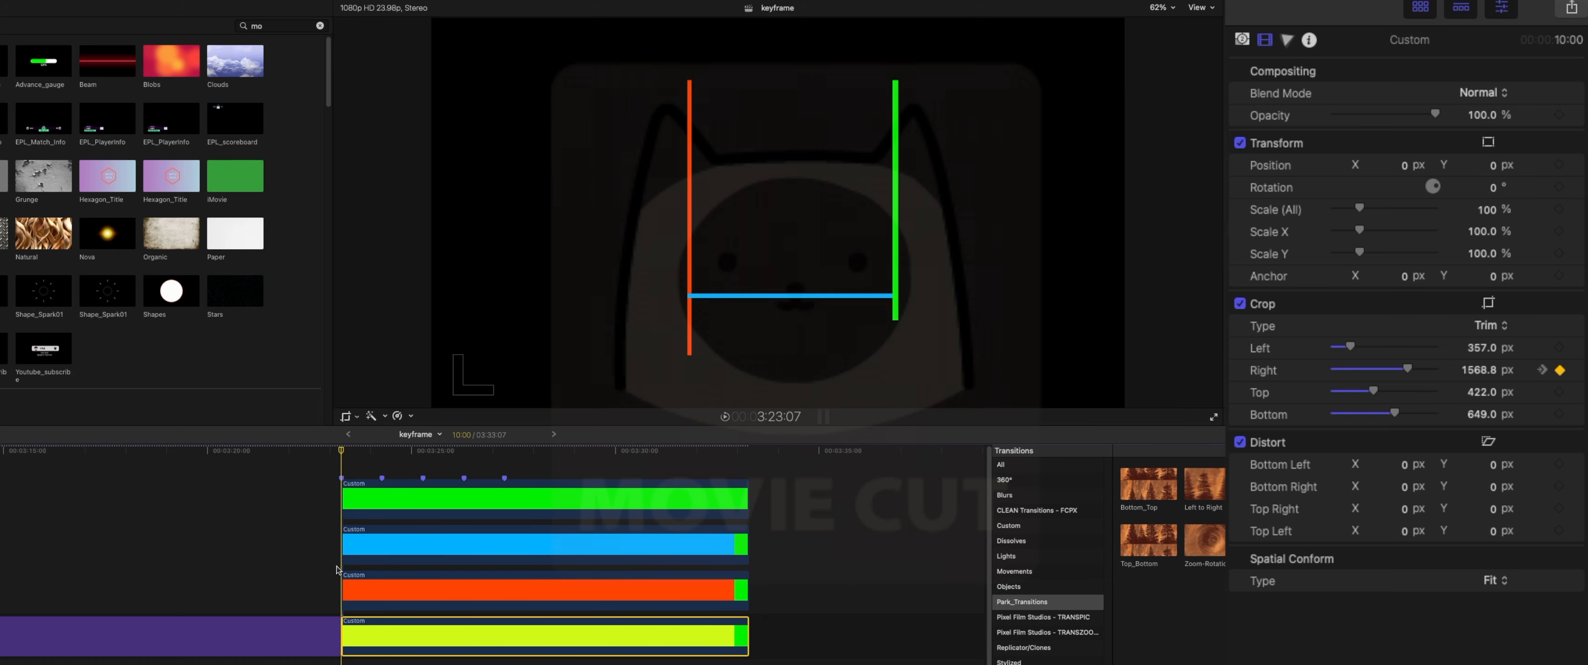
{"action": "key", "text": "space"}
{"action": "key", "text": "space"}
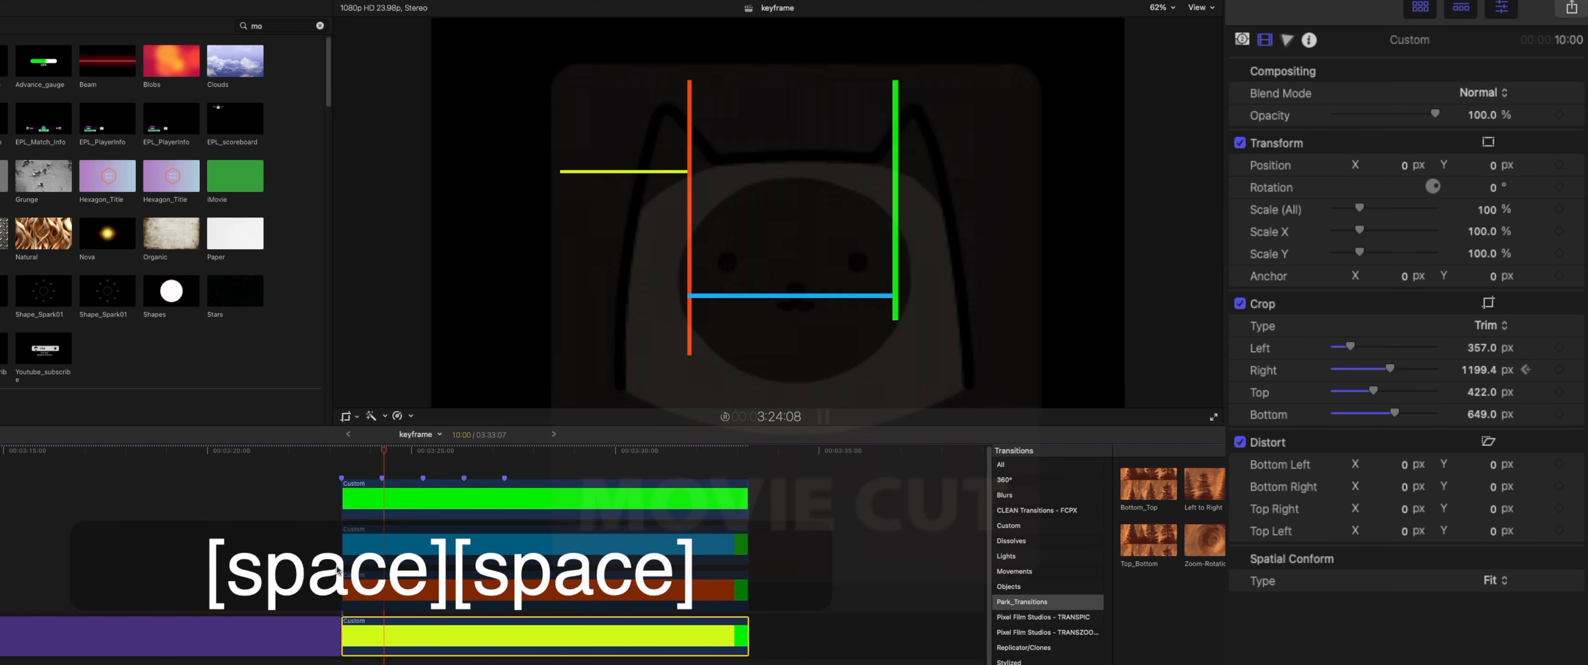
Copy the keyframed yellow Custom clip and paste it past the end of the existing clips, leaving a gap before it
{"action": "left_click", "coordinate": [377, 638]}
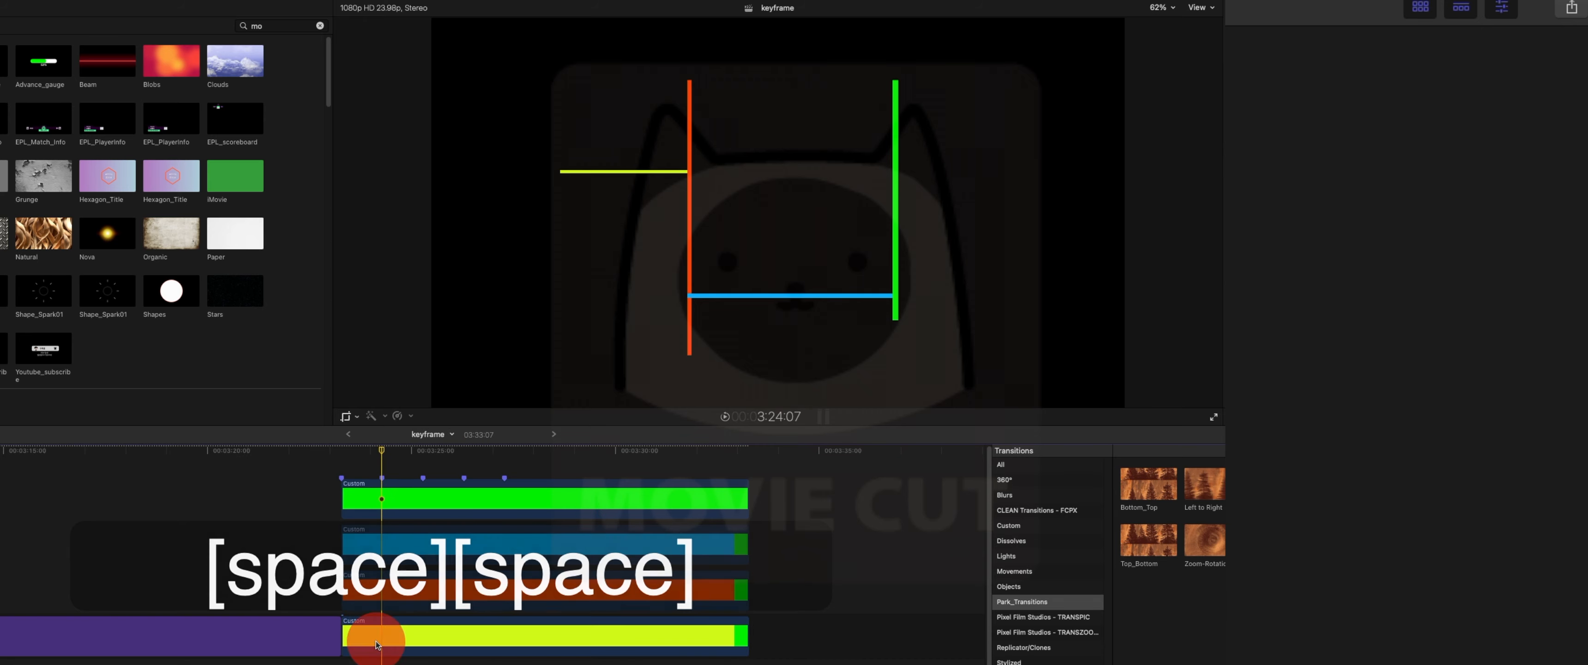
{"action": "left_click", "coordinate": [381, 636]}
{"action": "key", "text": "super+c"}
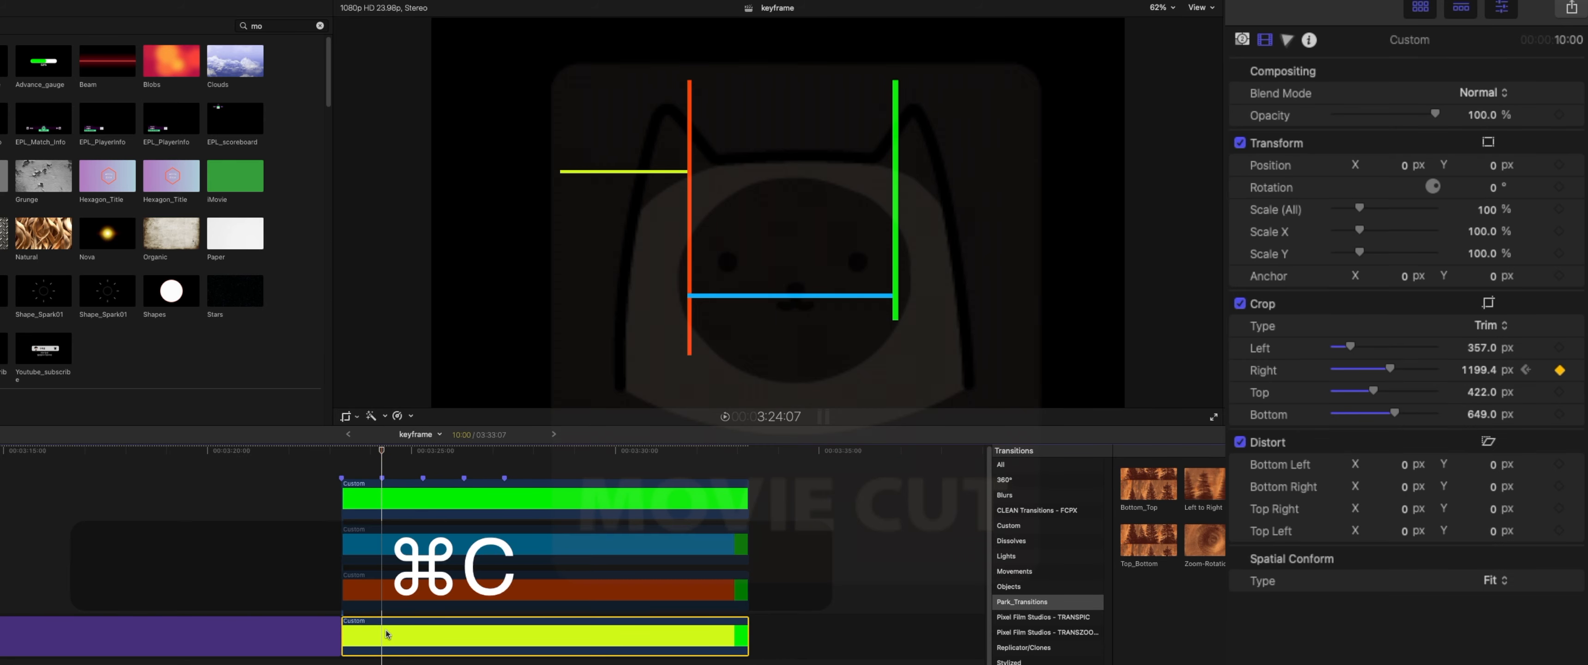
{"action": "scroll", "coordinate": [387, 633], "scroll_direction": "right", "scroll_amount": 3}
{"action": "left_click", "coordinate": [748, 641]}
{"action": "key", "text": "super+v"}
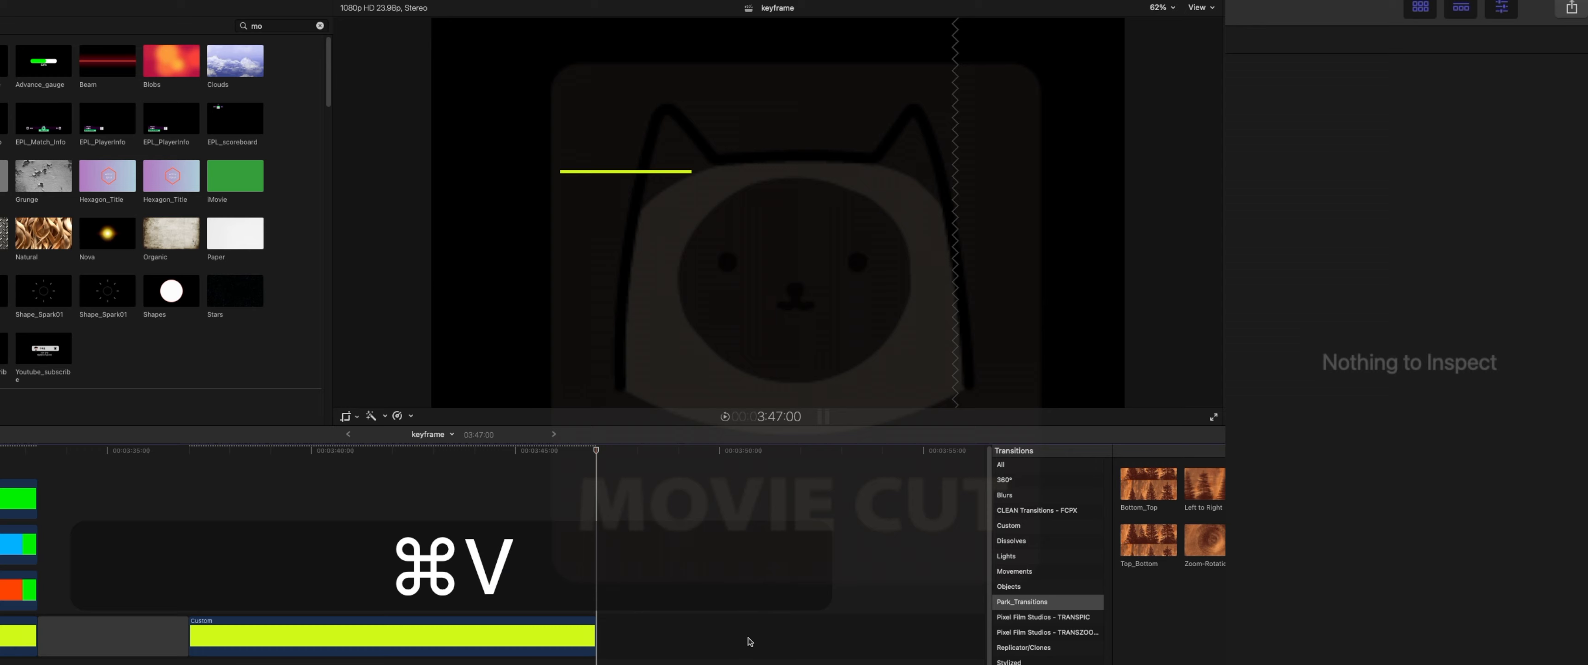
Show the video animation of the pasted yellow Custom clip in the timeline
{"action": "left_click", "coordinate": [356, 633], "text": "shift"}
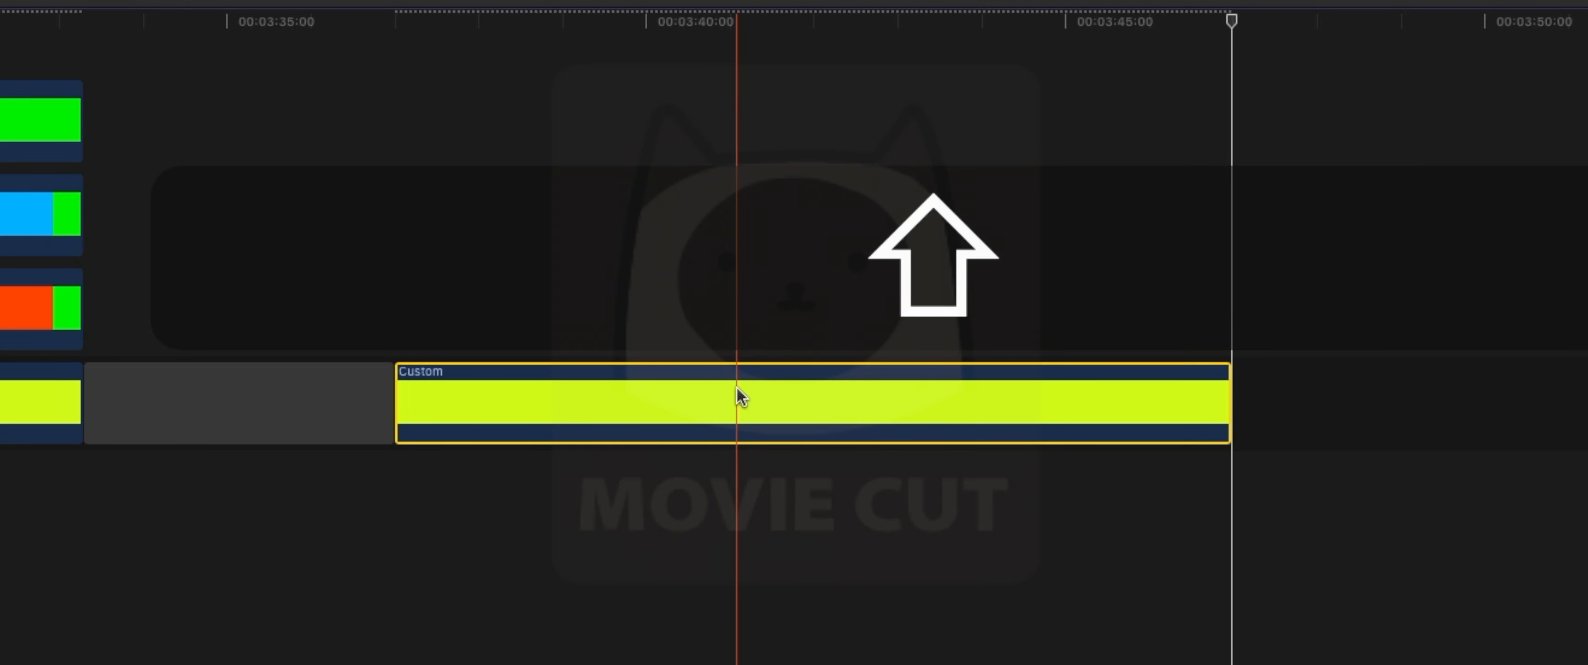
{"action": "right_click", "coordinate": [737, 389]}
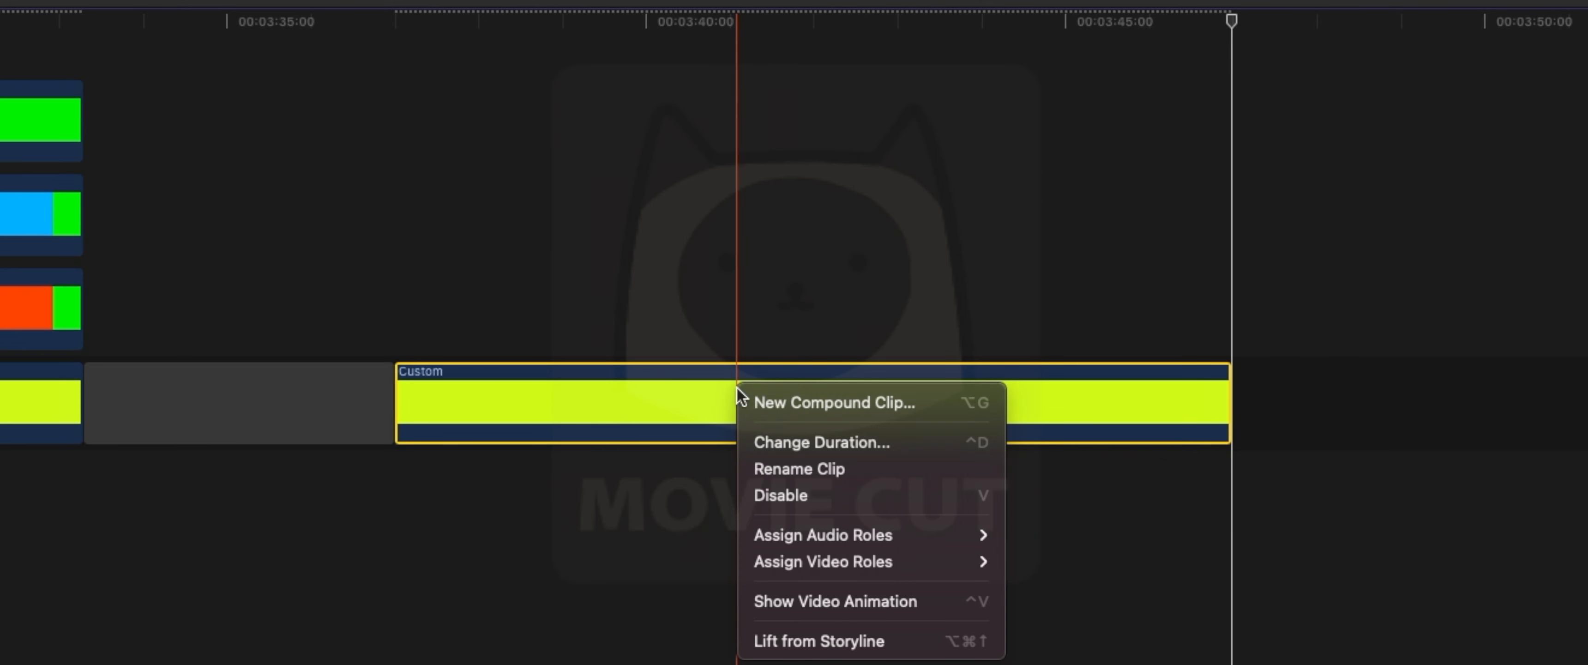
{"action": "left_click", "coordinate": [794, 598]}
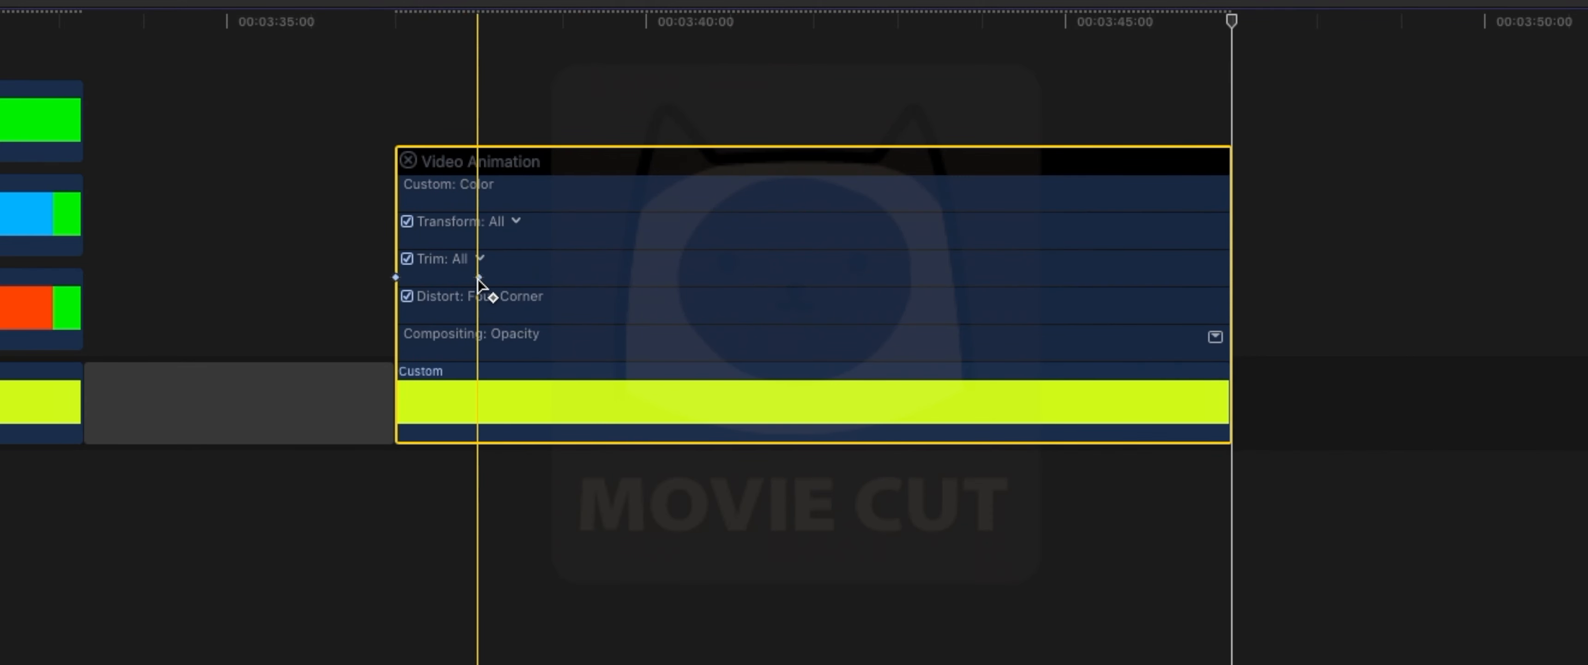
Duplicate the pasted yellow Custom clip directly above the original and color the copy red
{"action": "left_click_drag", "start_coordinate": [491, 382], "coordinate": [503, 283]}
{"action": "left_click_drag", "start_coordinate": [498, 130], "coordinate": [485, 130]}
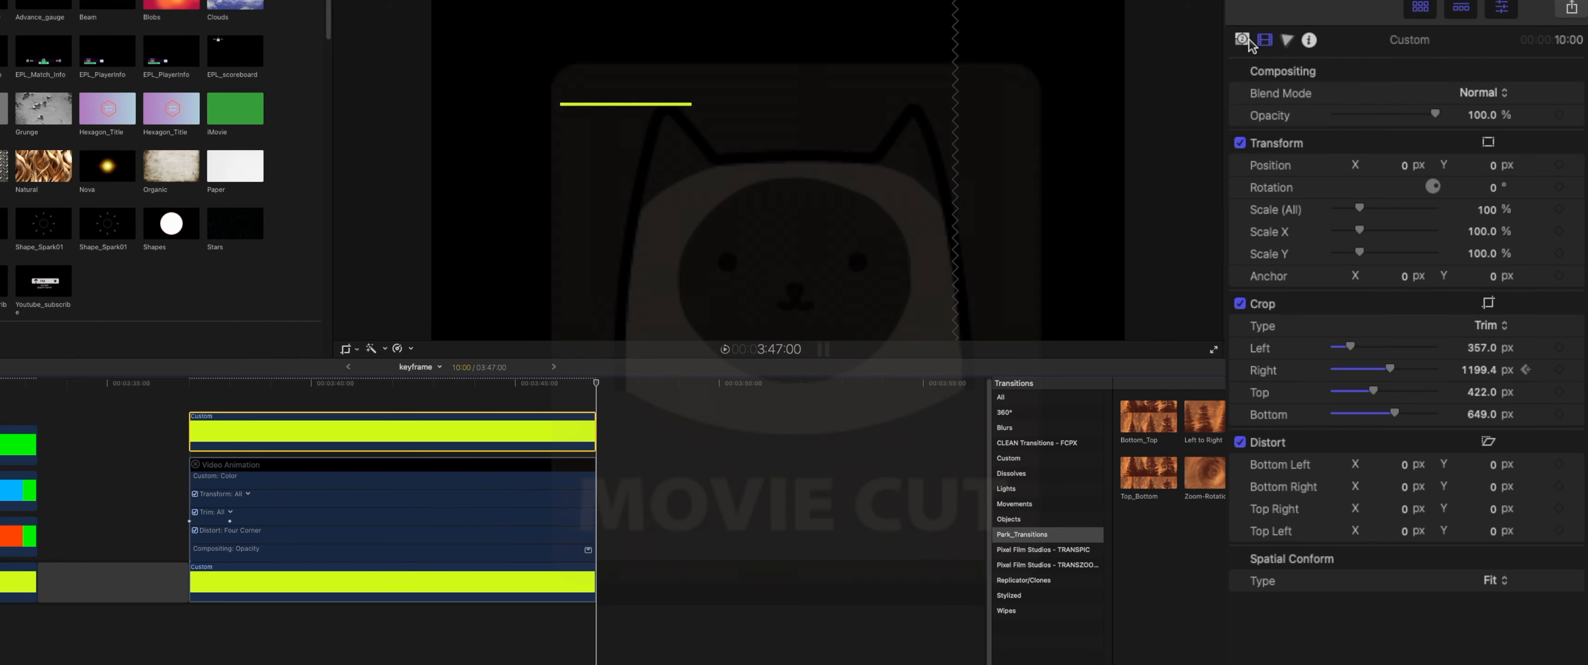
{"action": "left_click", "coordinate": [1243, 40]}
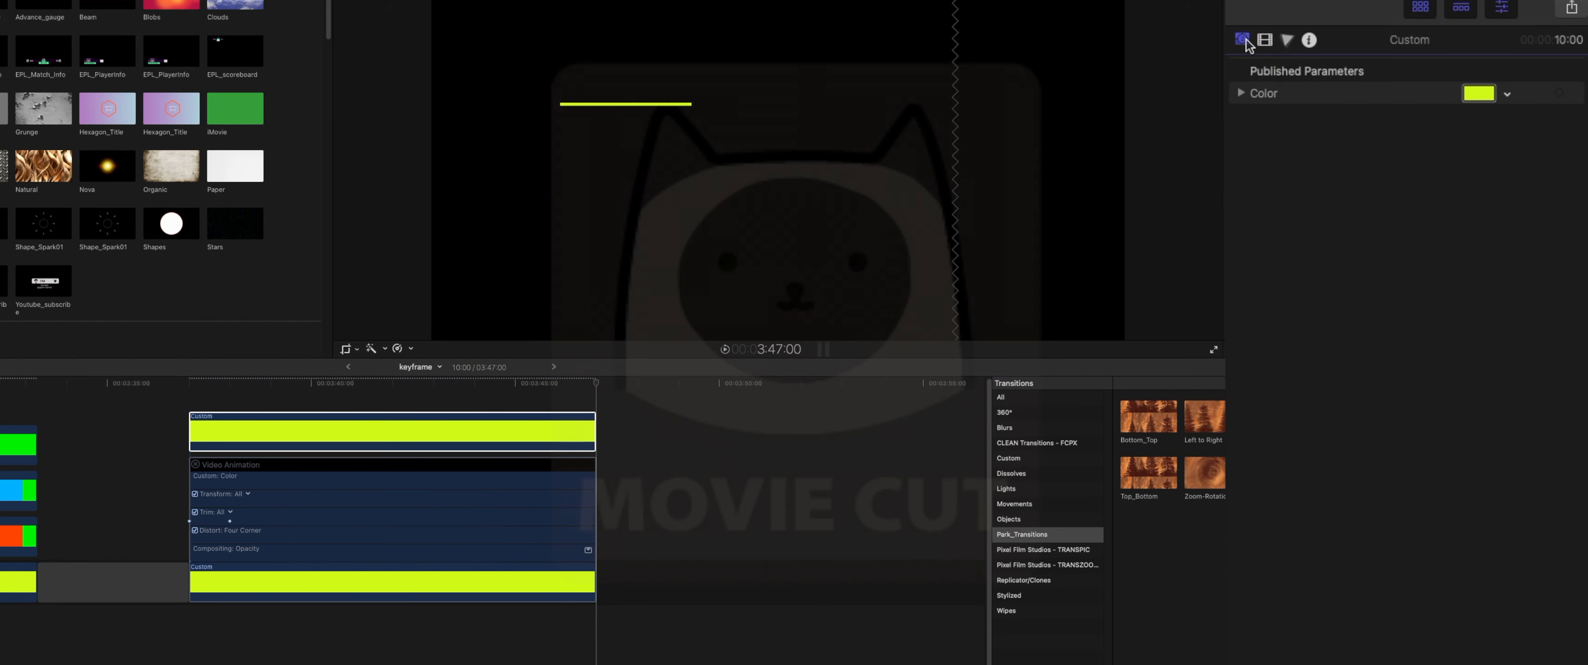
{"action": "left_click", "coordinate": [1502, 95]}
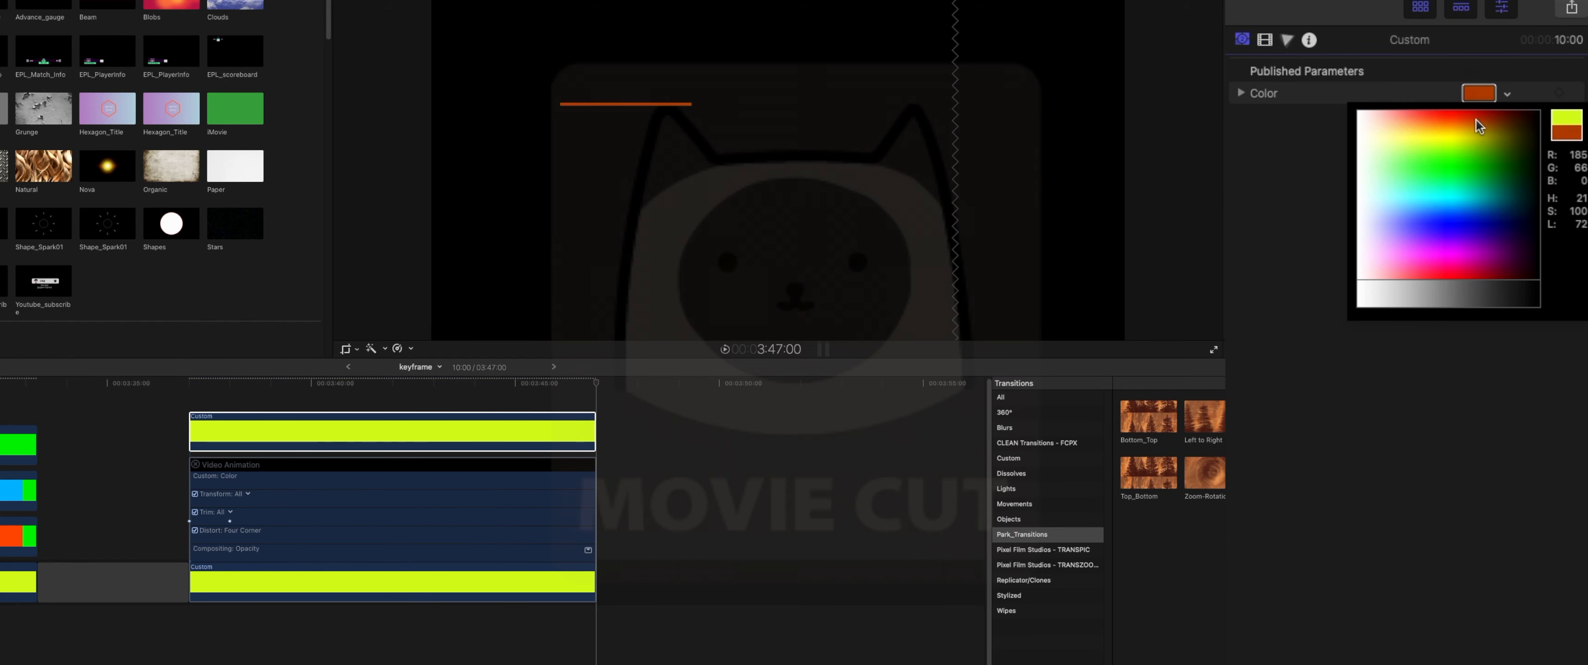
{"action": "left_click", "coordinate": [1450, 115]}
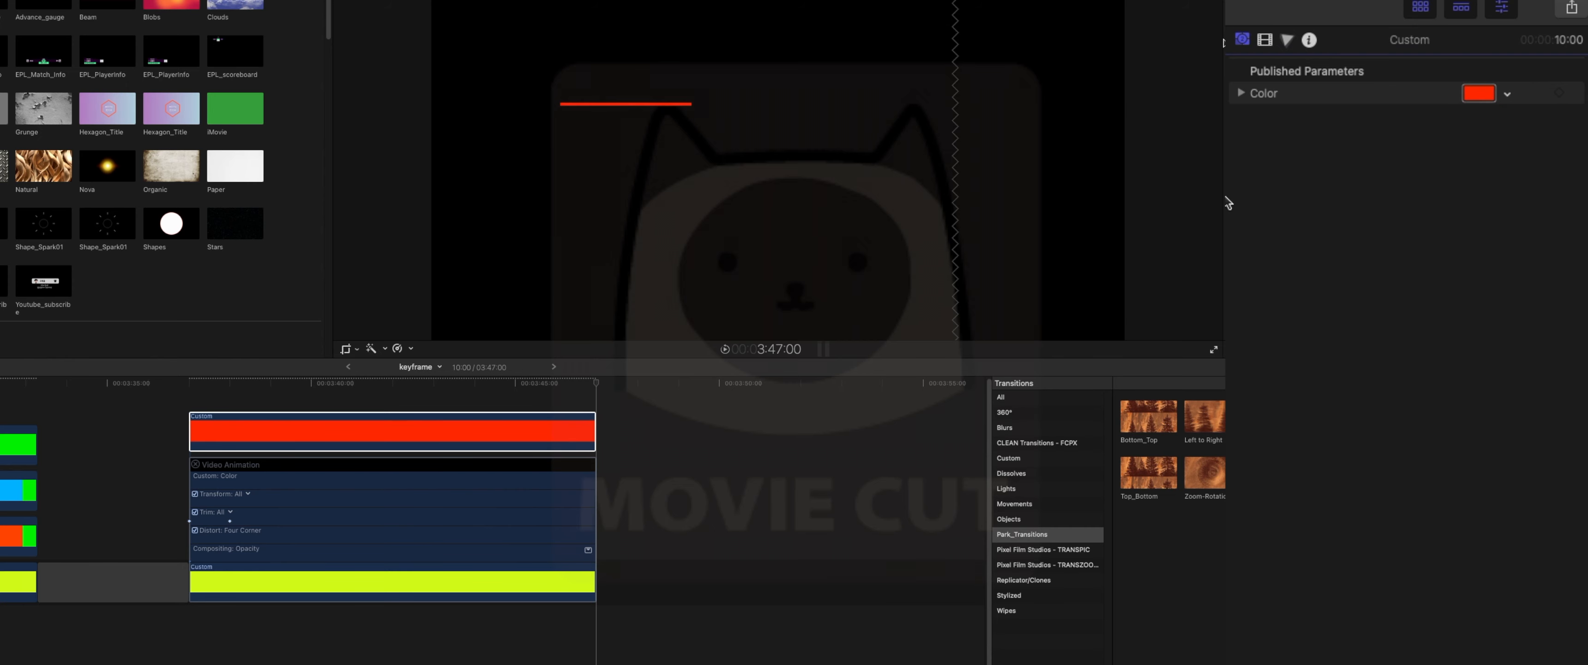
Move the red line below the yellow one by setting the red Custom clip's Position Y to -58 px
{"action": "left_click", "coordinate": [342, 382]}
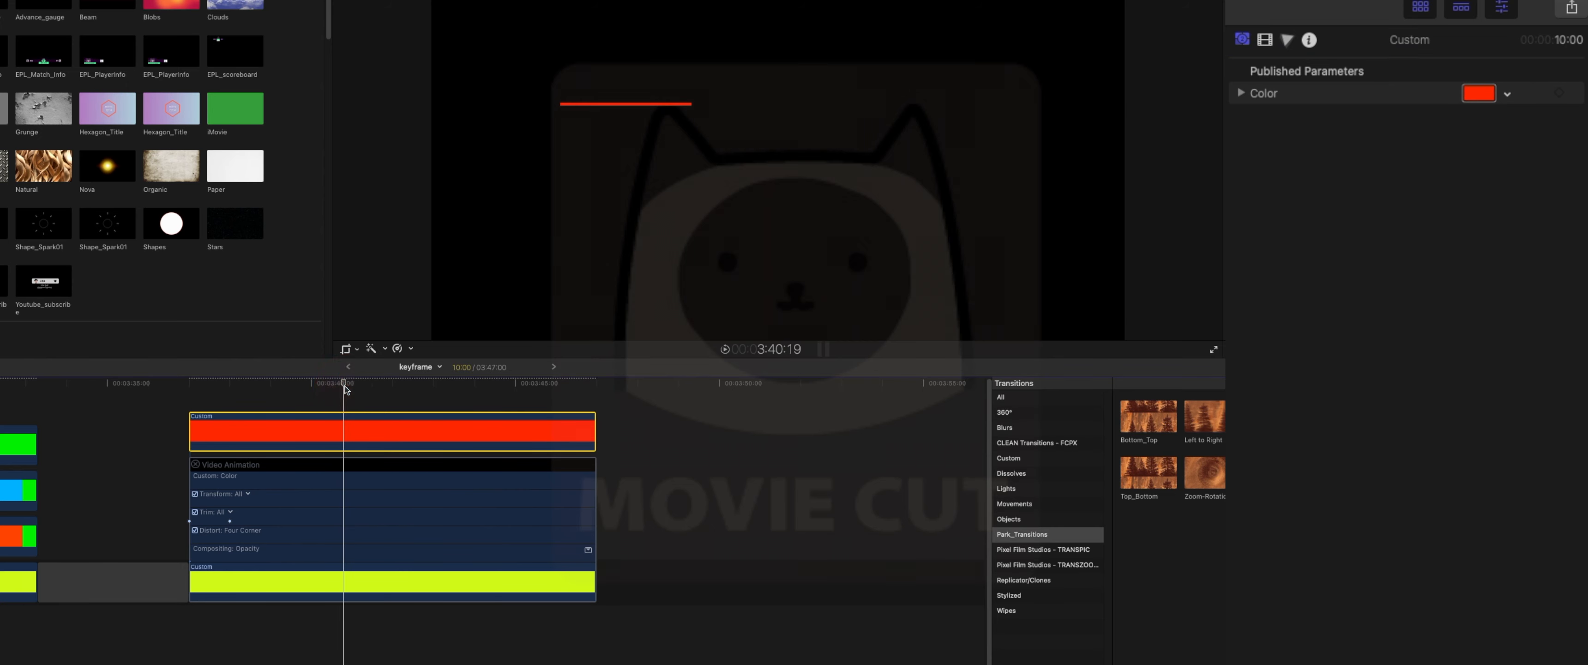
{"action": "left_click", "coordinate": [351, 424]}
{"action": "left_click", "coordinate": [1261, 39]}
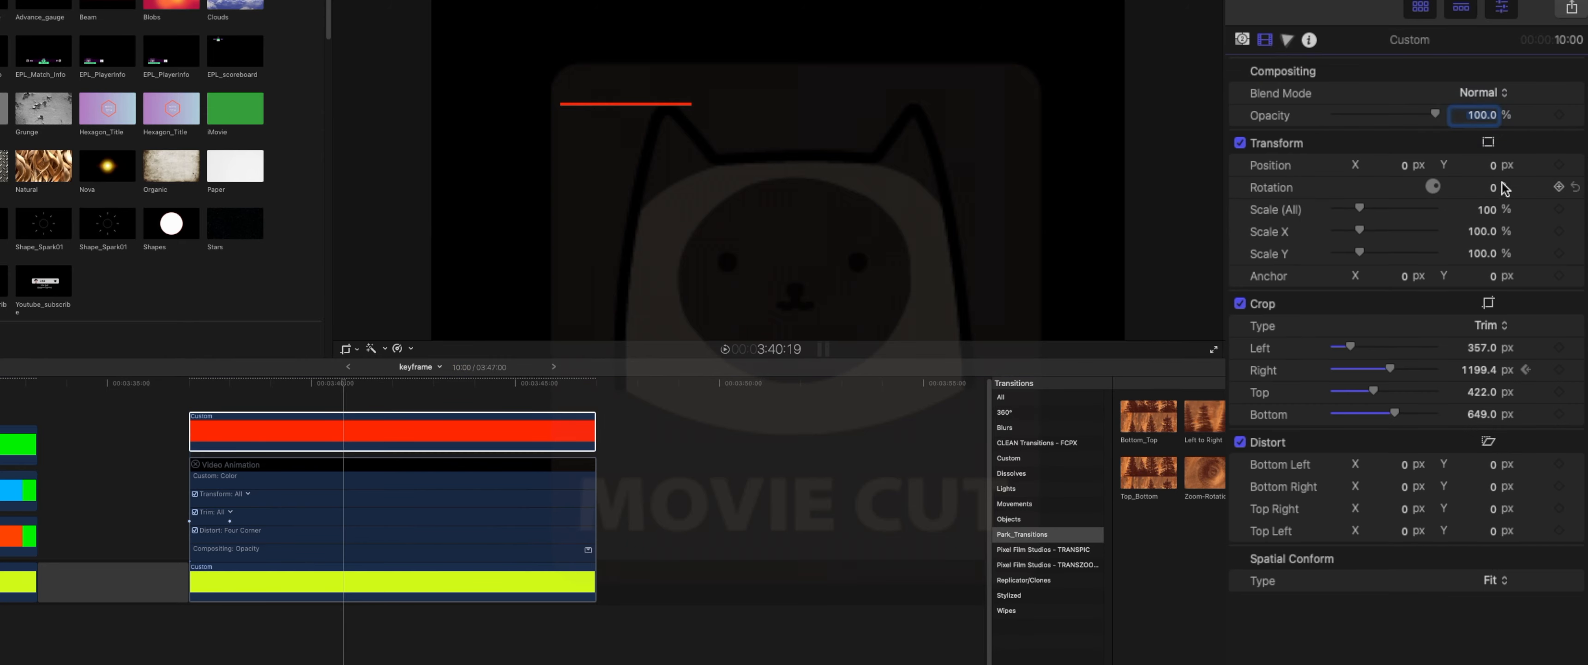
{"action": "left_click_drag", "start_coordinate": [1499, 165], "coordinate": [1482, 167]}
Show the video animation of the red Custom clip in the timeline
{"action": "left_click", "coordinate": [339, 416]}
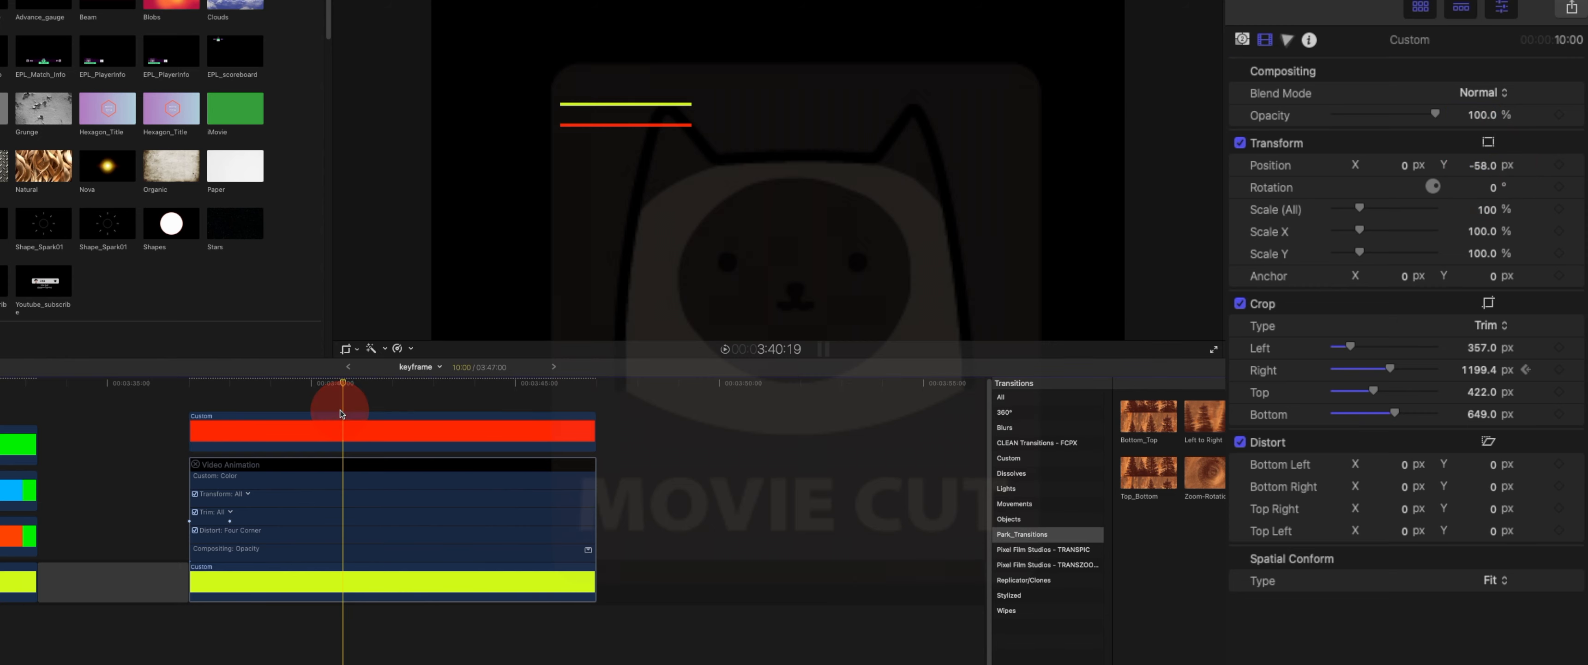
{"action": "right_click", "coordinate": [351, 430]}
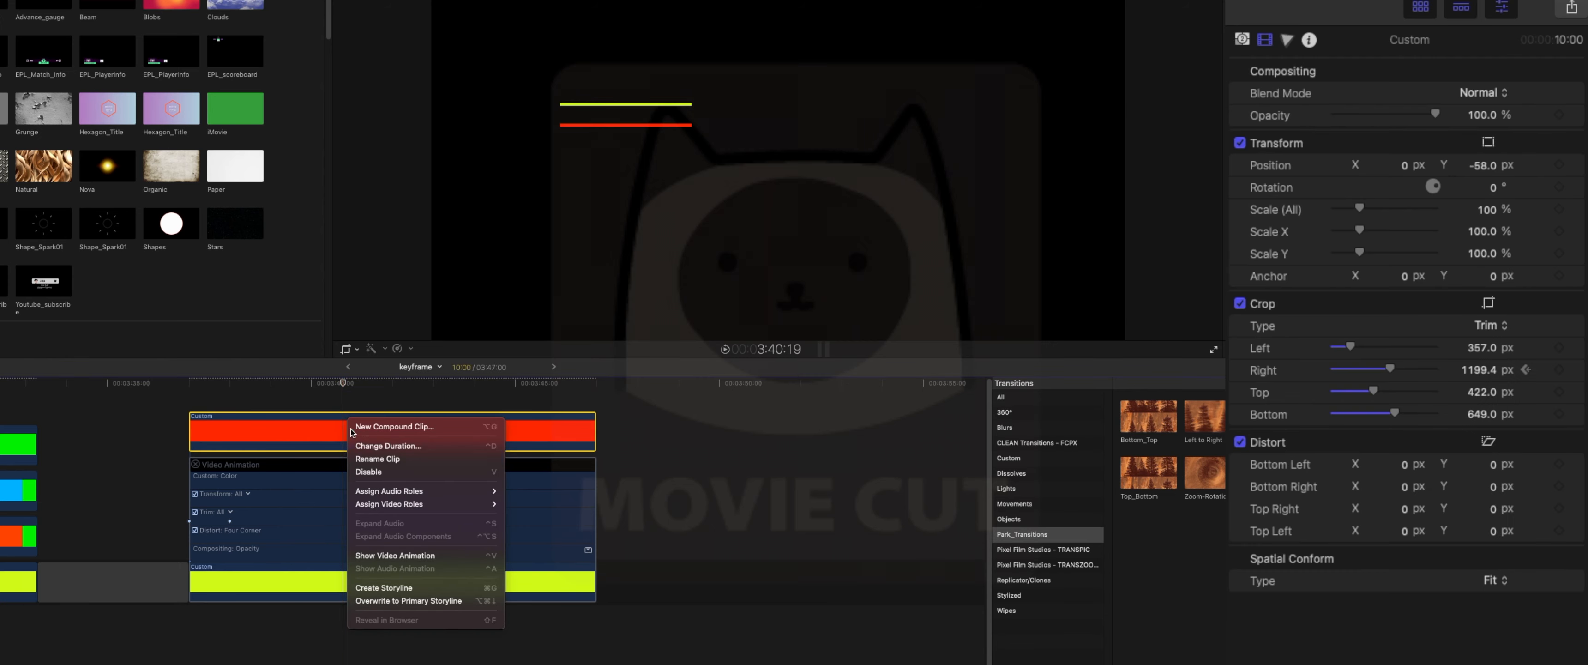
{"action": "left_click", "coordinate": [401, 555]}
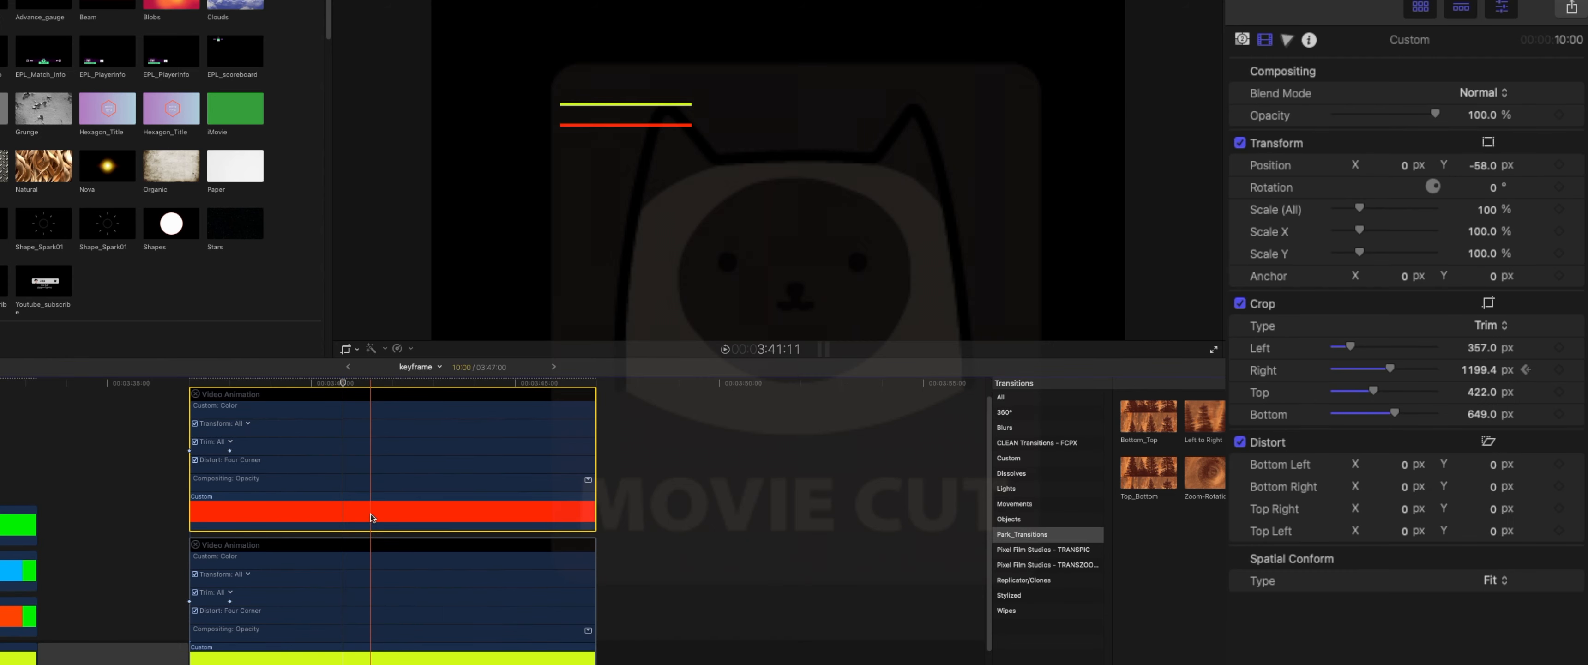
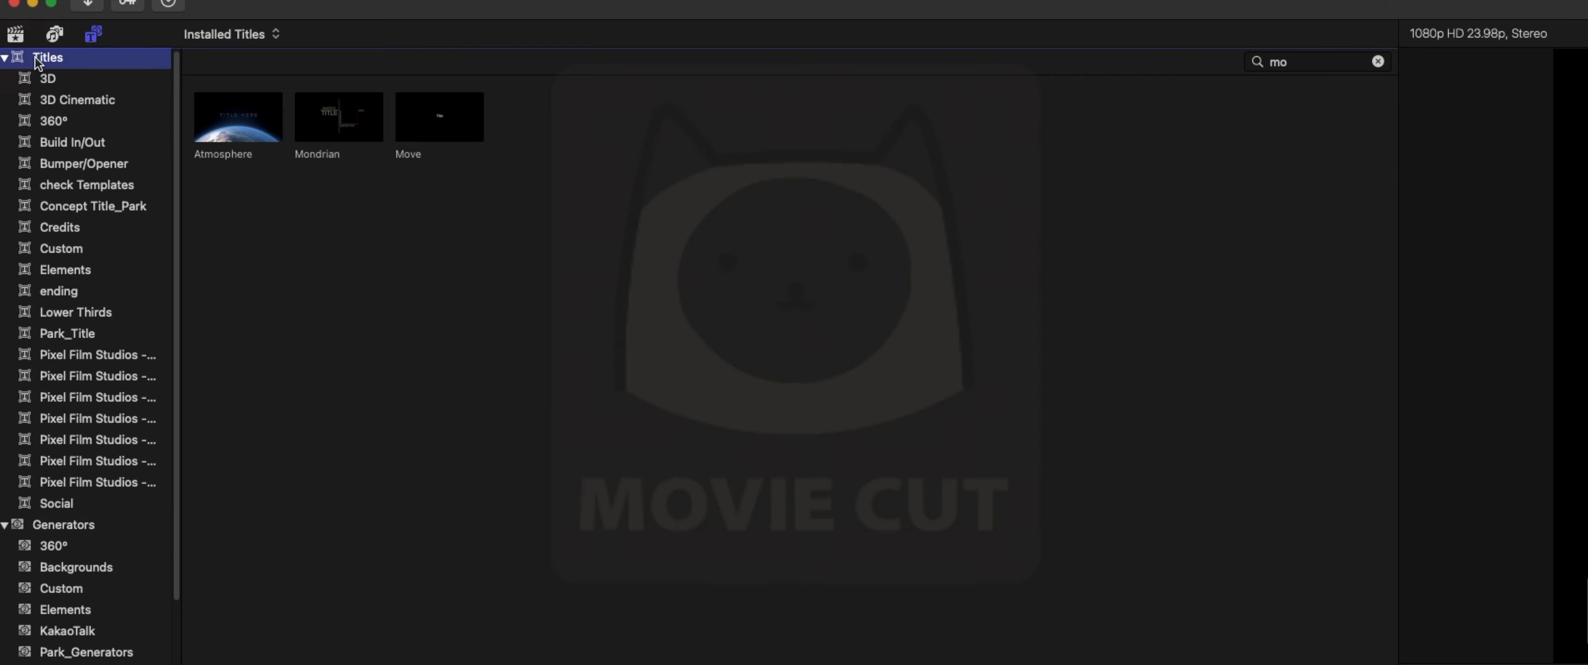
Clear the titles search and connect a Basic Title above the stacked Custom clips, starting at 3:23:07
{"action": "left_click", "coordinate": [1373, 65]}
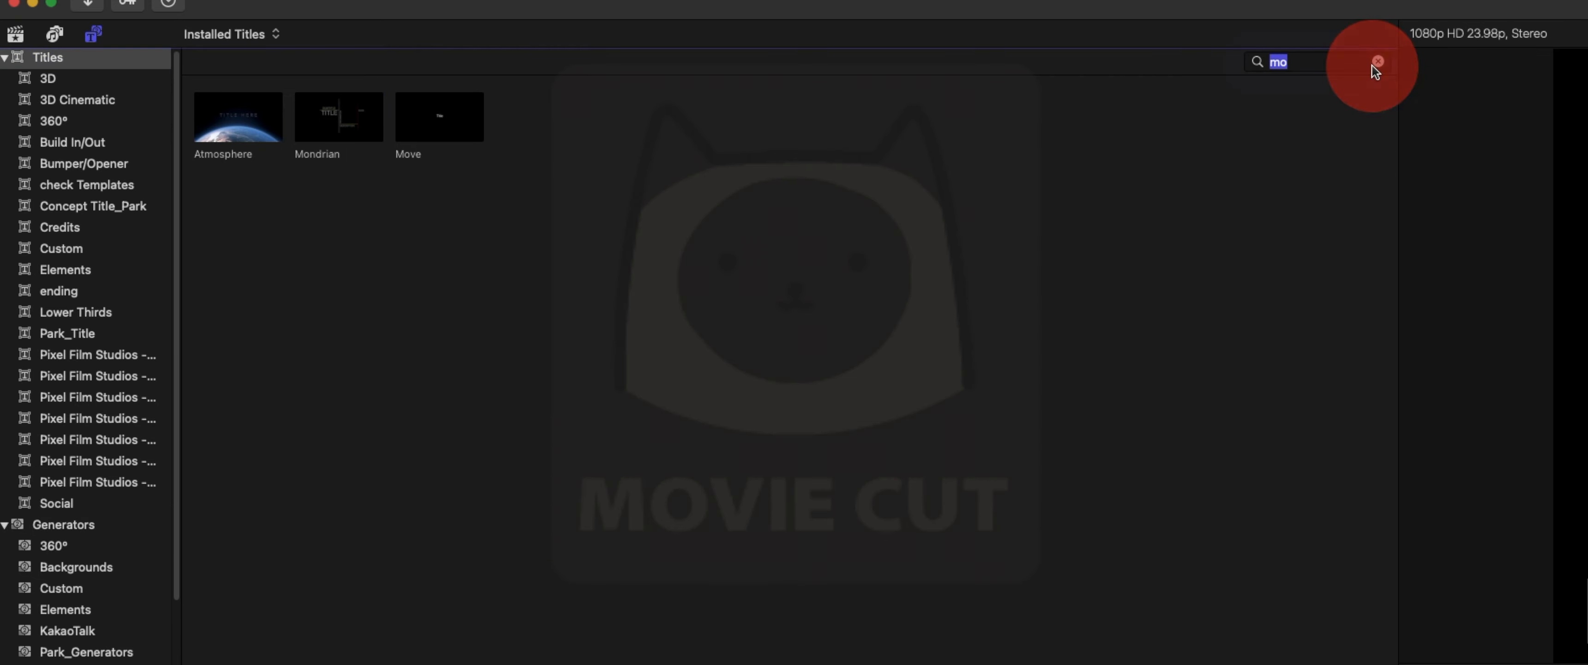
{"action": "left_click", "coordinate": [1380, 65]}
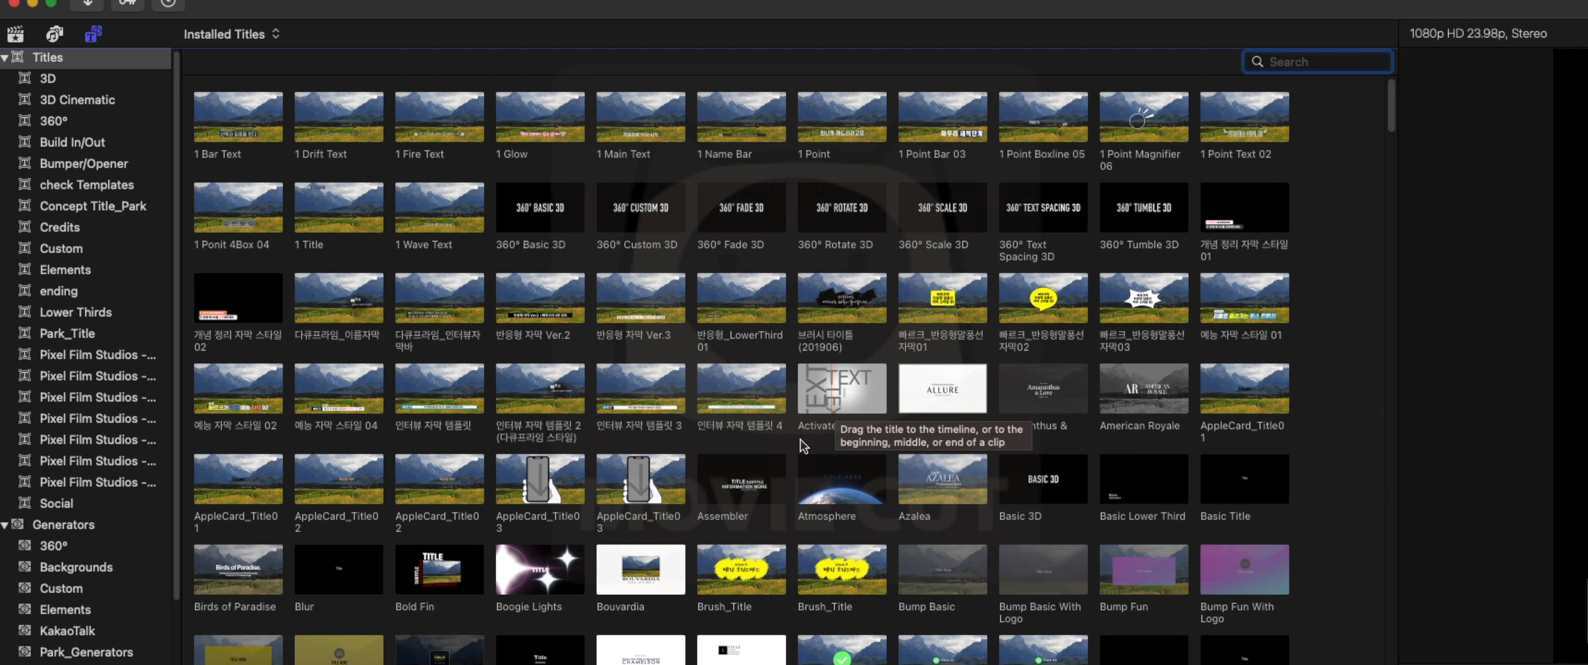
{"action": "left_click", "coordinate": [1244, 493]}
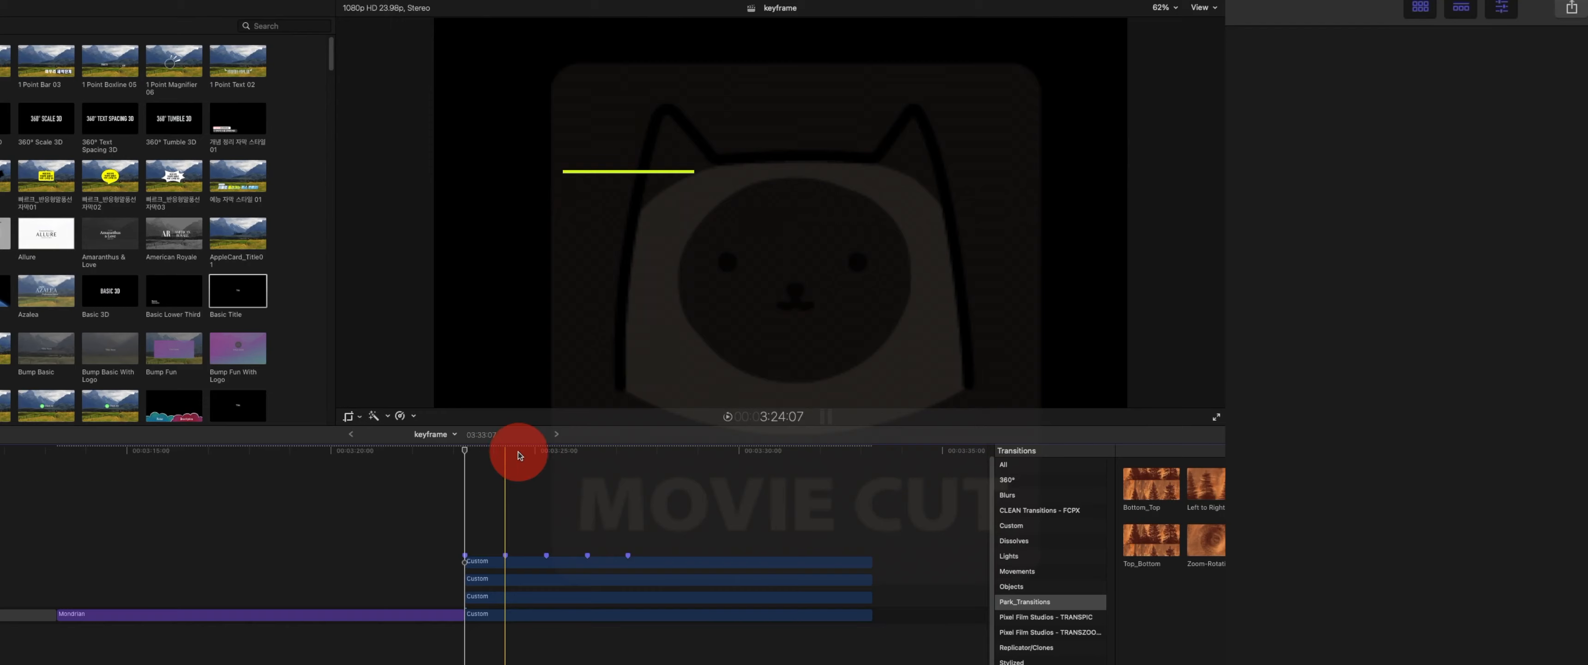
{"action": "left_click_drag", "start_coordinate": [521, 454], "coordinate": [461, 460]}
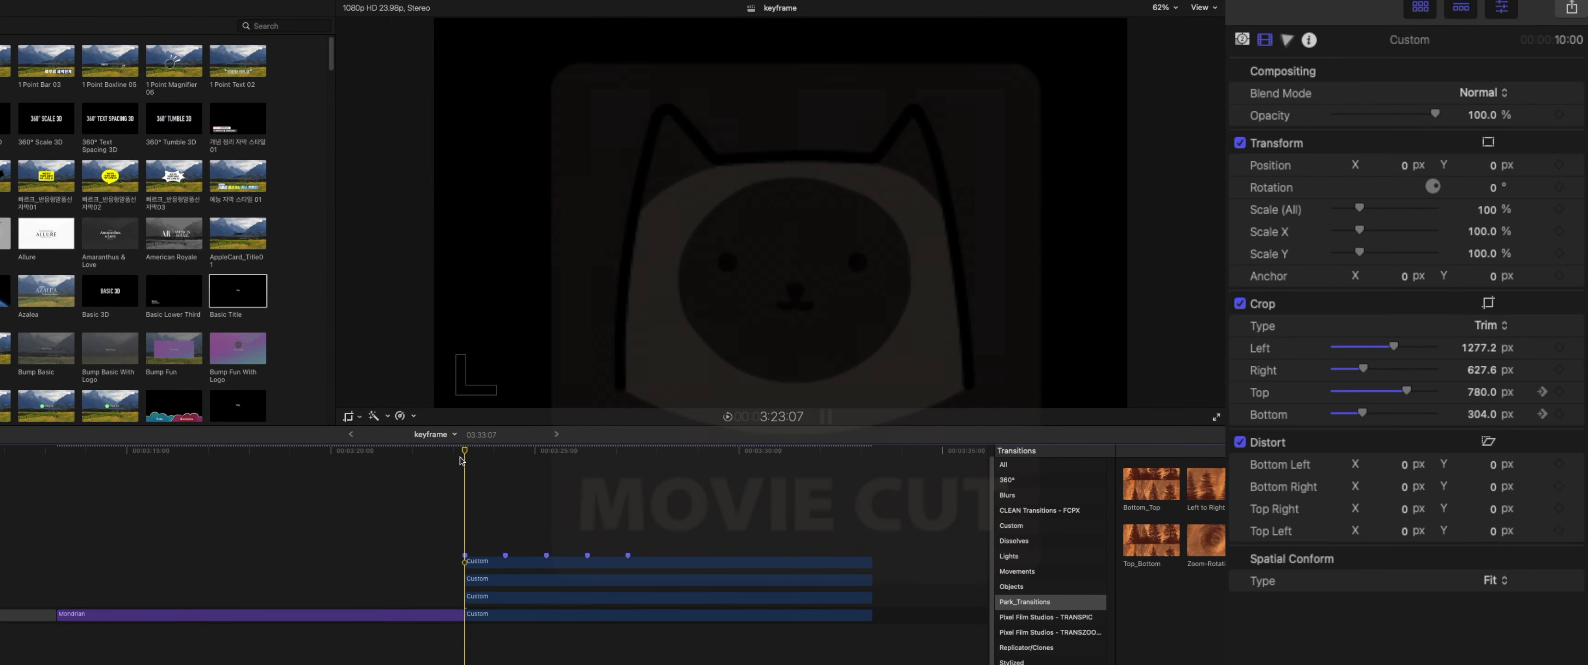
{"action": "key", "text": "q"}
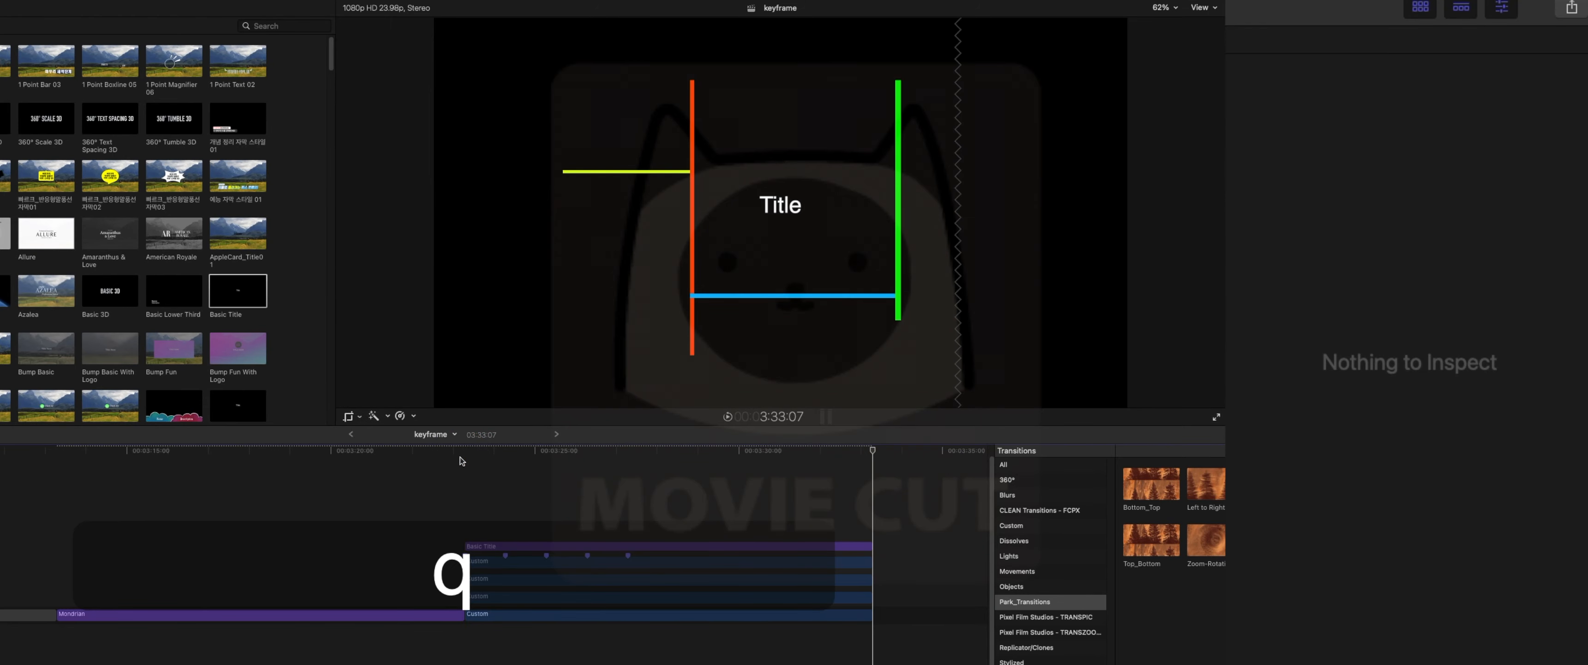
Add a second Basic Title above the first one at 3:23:07, using the default title command
{"action": "left_click", "coordinate": [462, 455]}
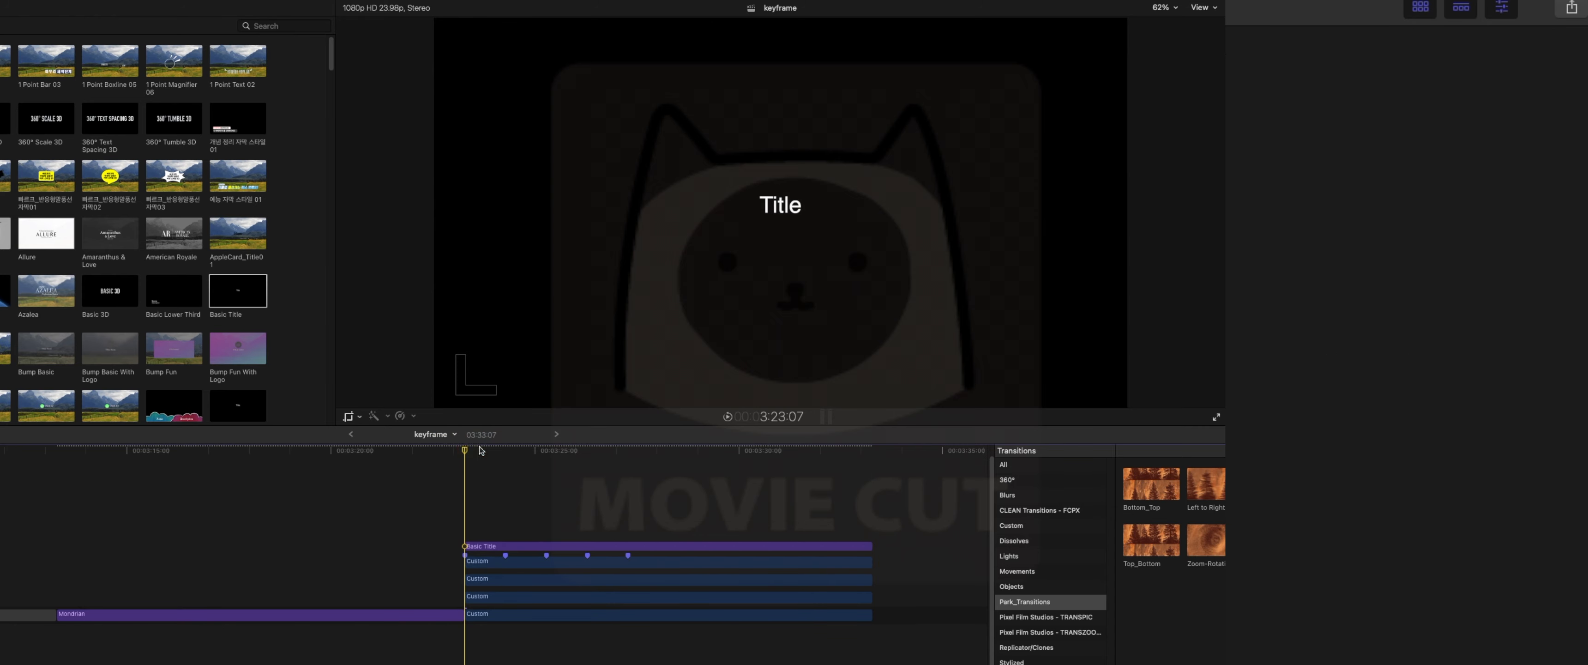
{"action": "left_click_drag", "start_coordinate": [481, 450], "coordinate": [465, 456]}
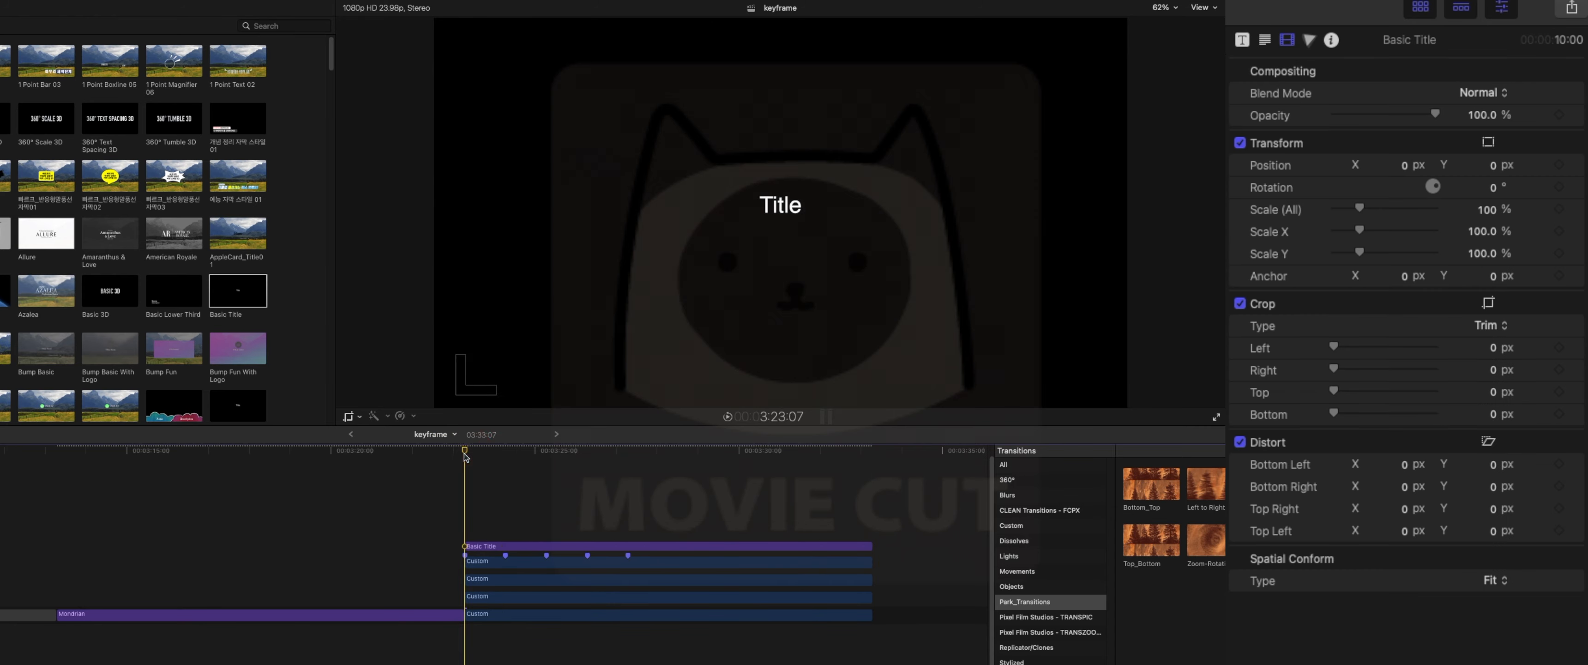
{"action": "key", "text": "ctrl"}
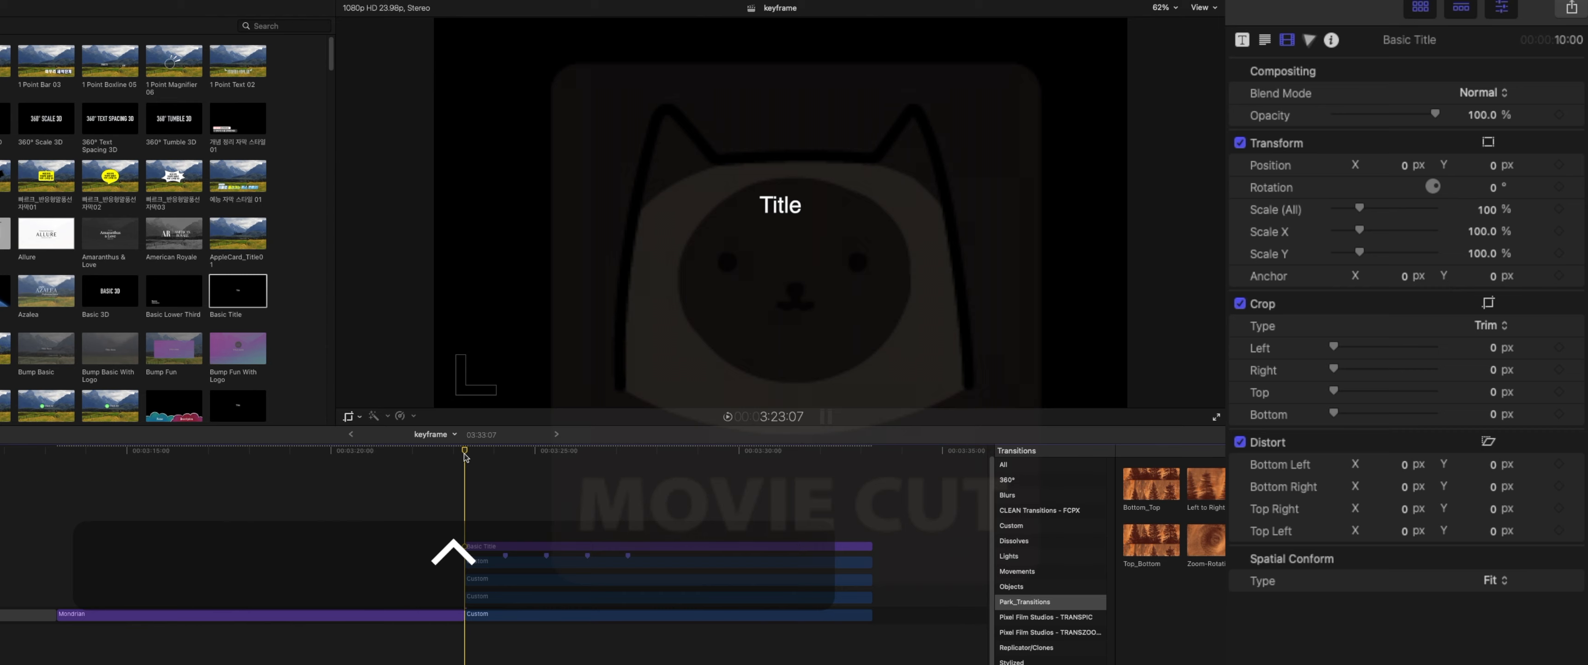
{"action": "key", "text": "ctrl+t"}
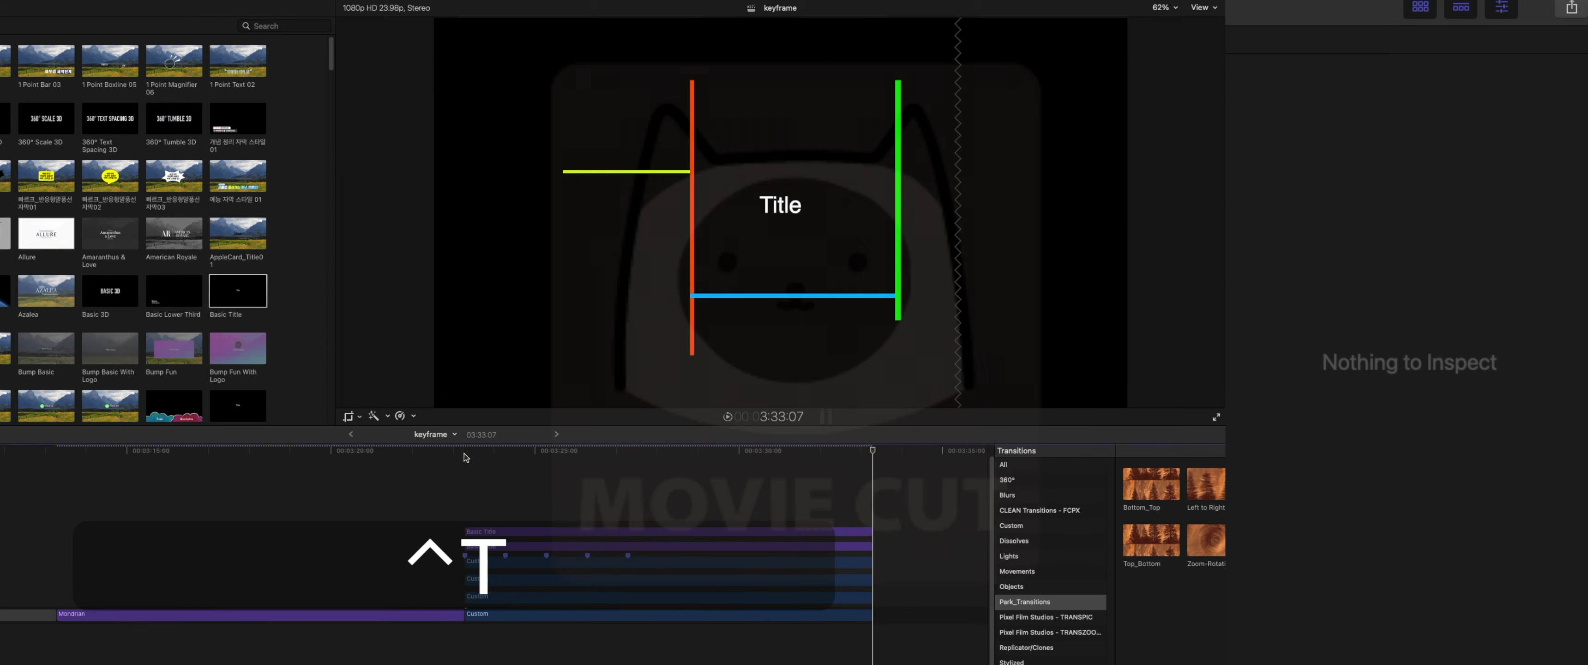
Examine the option that makes Basic Title the default title
{"action": "key", "text": "l"}
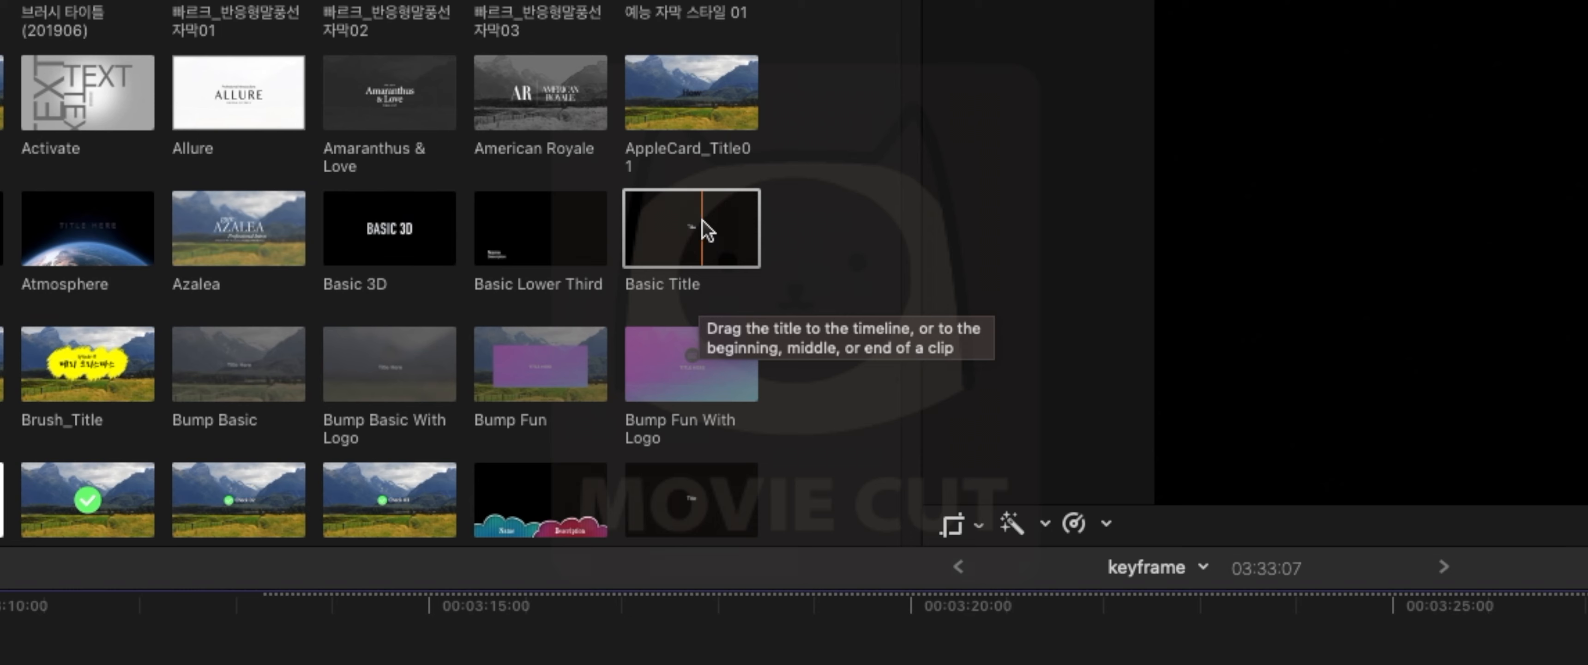
{"action": "right_click", "coordinate": [702, 222]}
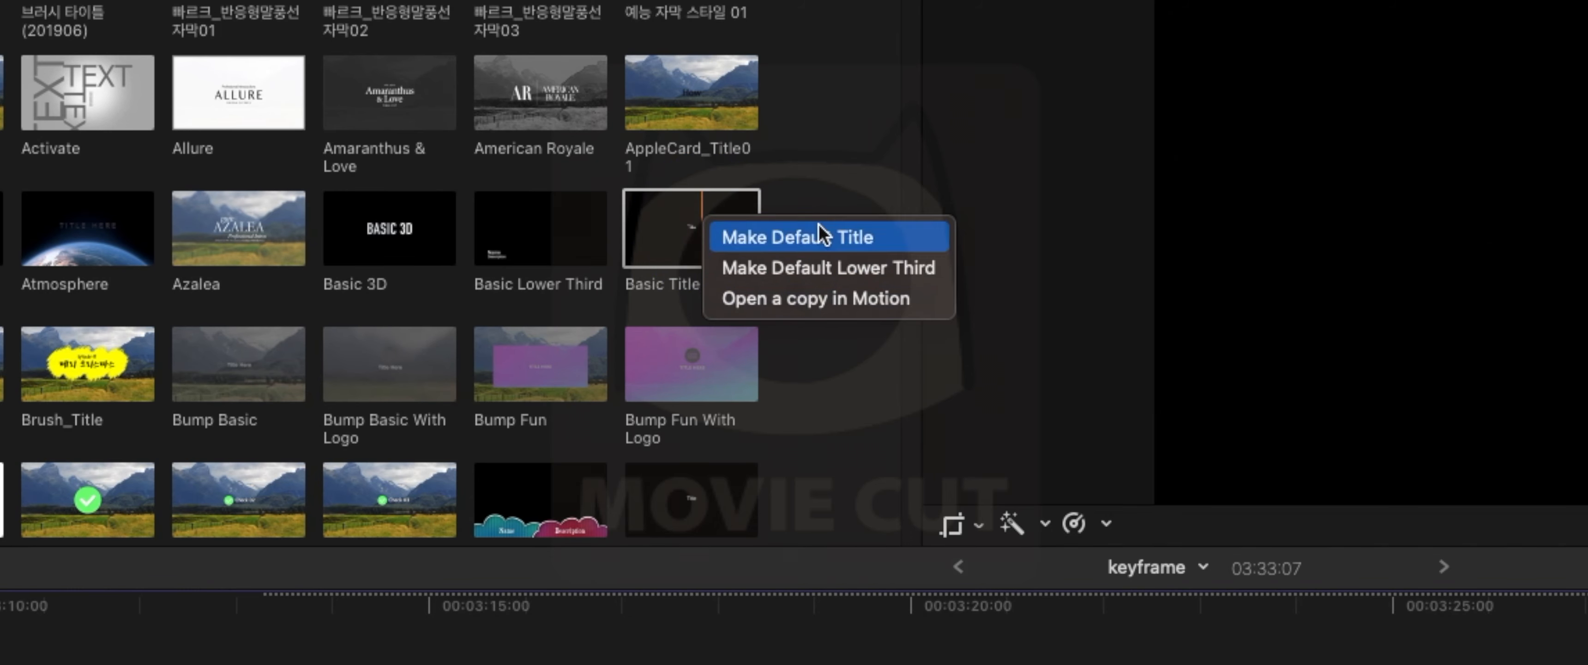
{"action": "left_click", "coordinate": [839, 389]}
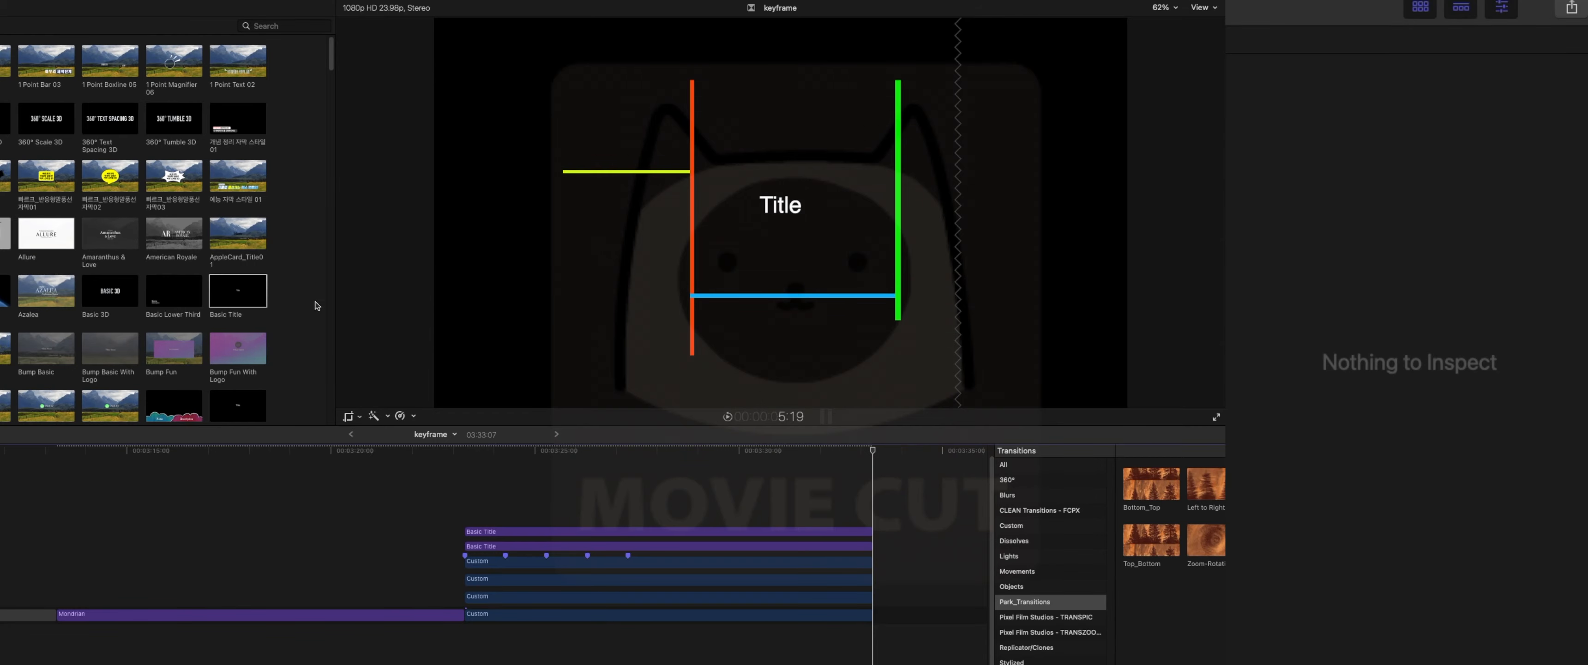
Add two more Basic Titles on top of the stack at 3:23:07
{"action": "left_click", "coordinate": [478, 453]}
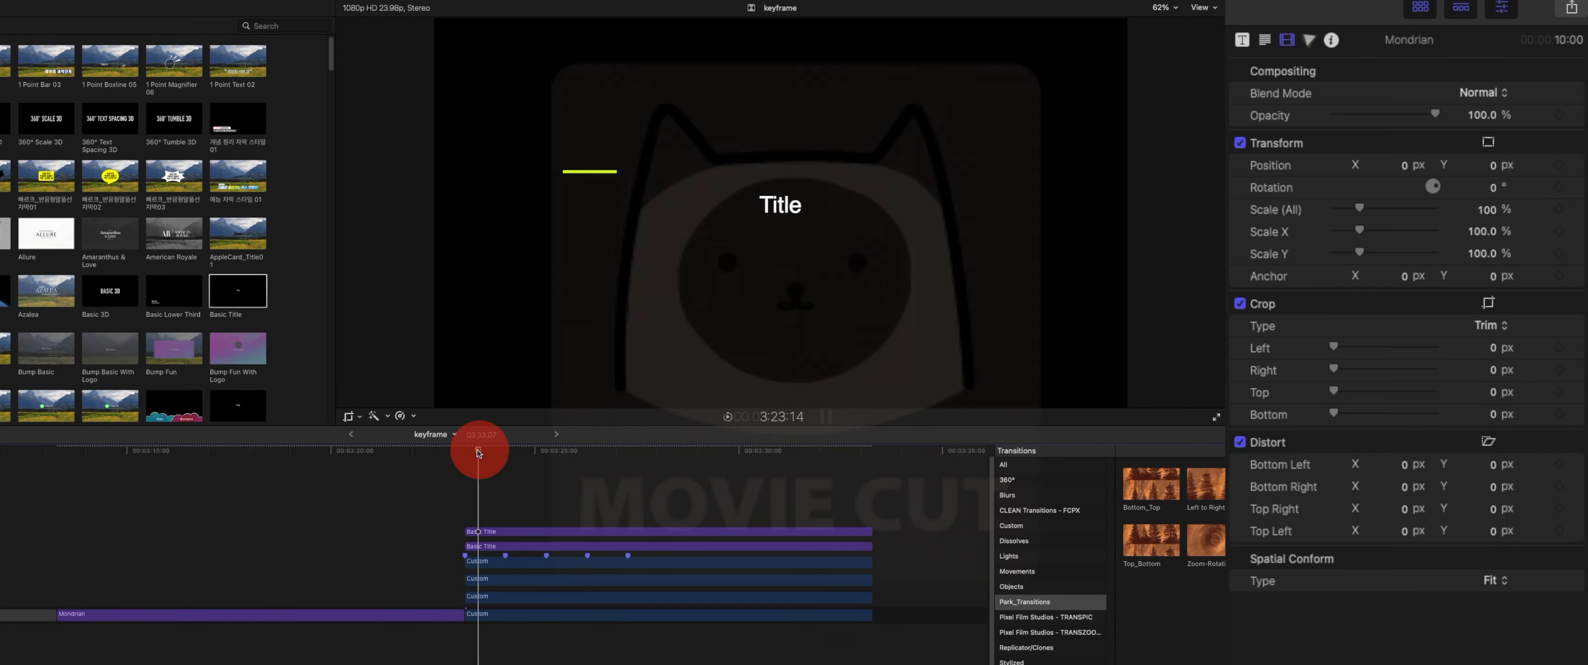
{"action": "mouse_move", "coordinate": [479, 454]}
{"action": "left_mouse_down"}
{"action": "mouse_move", "coordinate": [497, 450]}
{"action": "mouse_move", "coordinate": [462, 452]}
{"action": "left_mouse_up"}
{"action": "key", "text": "ctrl+t"}
{"action": "key", "text": "ctrl+t"}
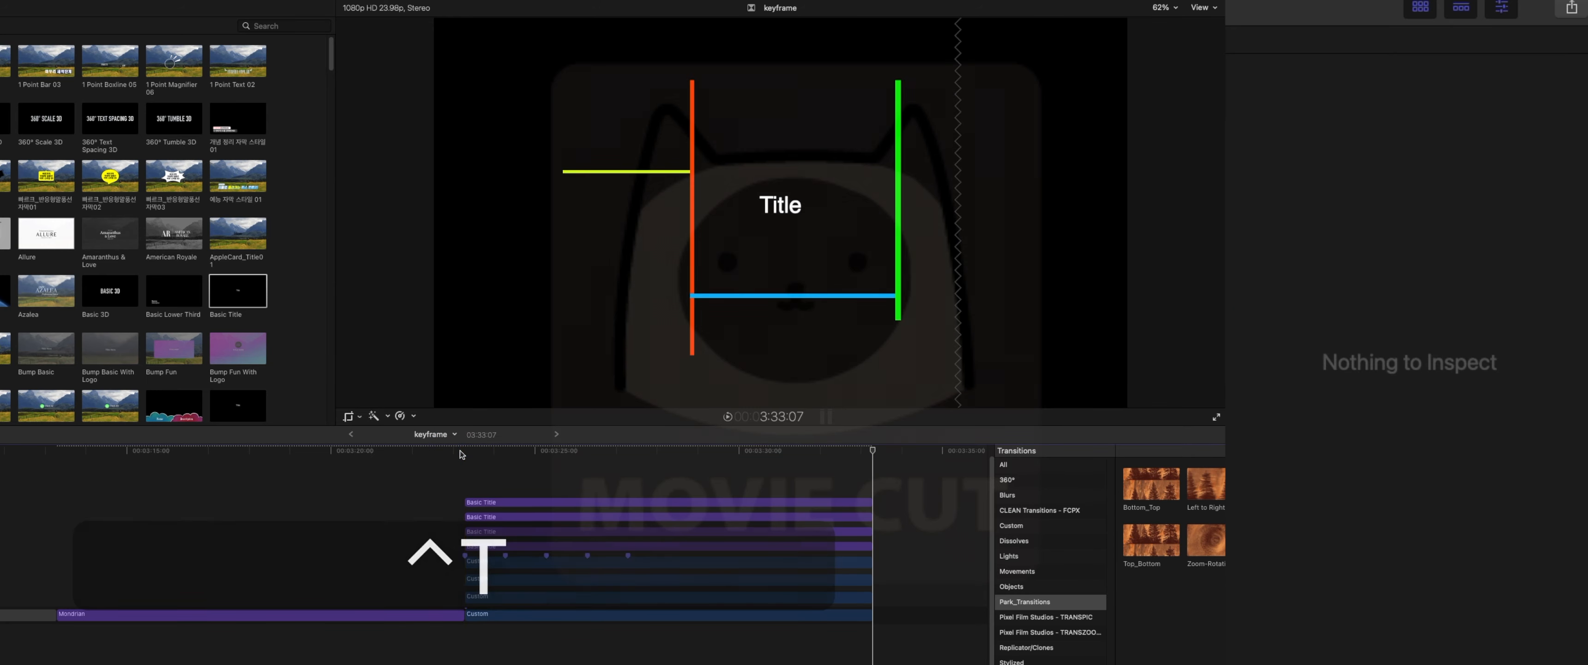
Replace the text of the lowest Basic Title with 안녕하세요
{"action": "left_click", "coordinate": [684, 454]}
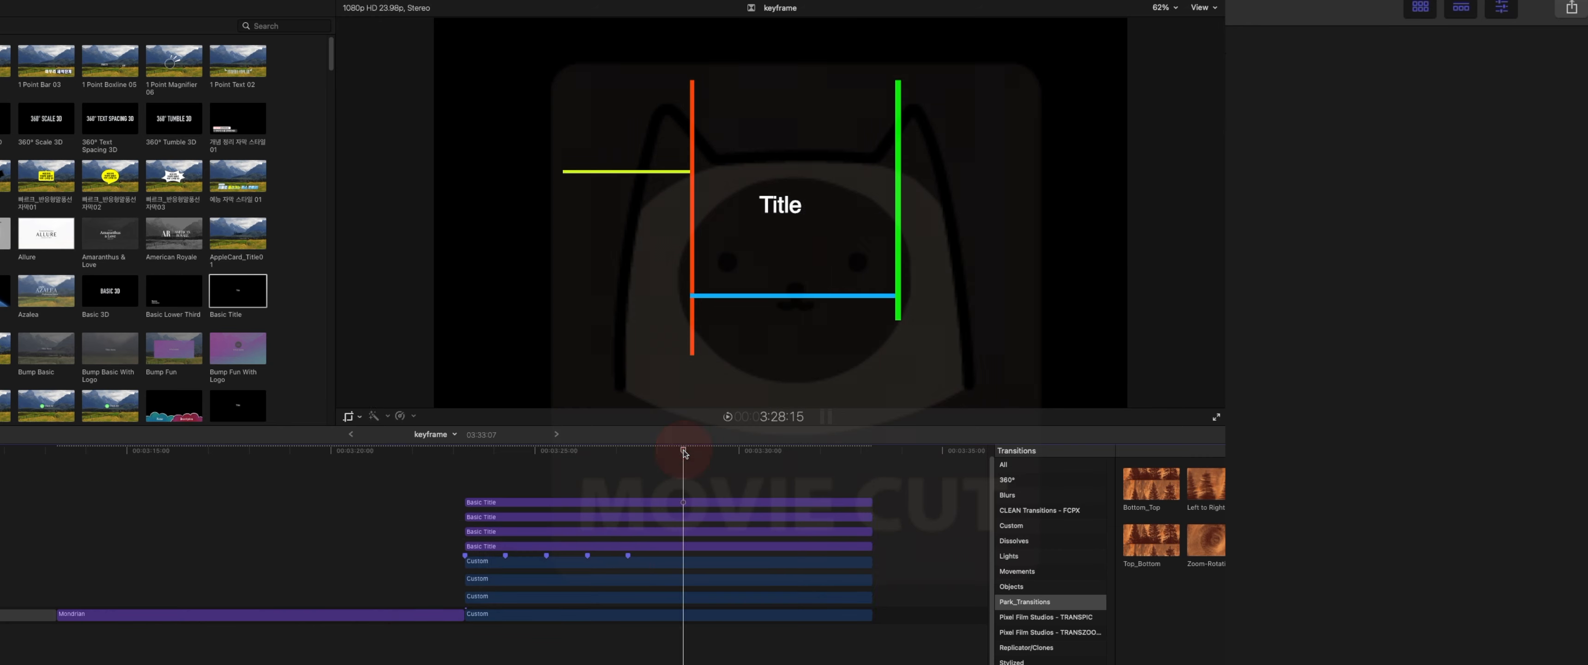
{"action": "left_click", "coordinate": [678, 546]}
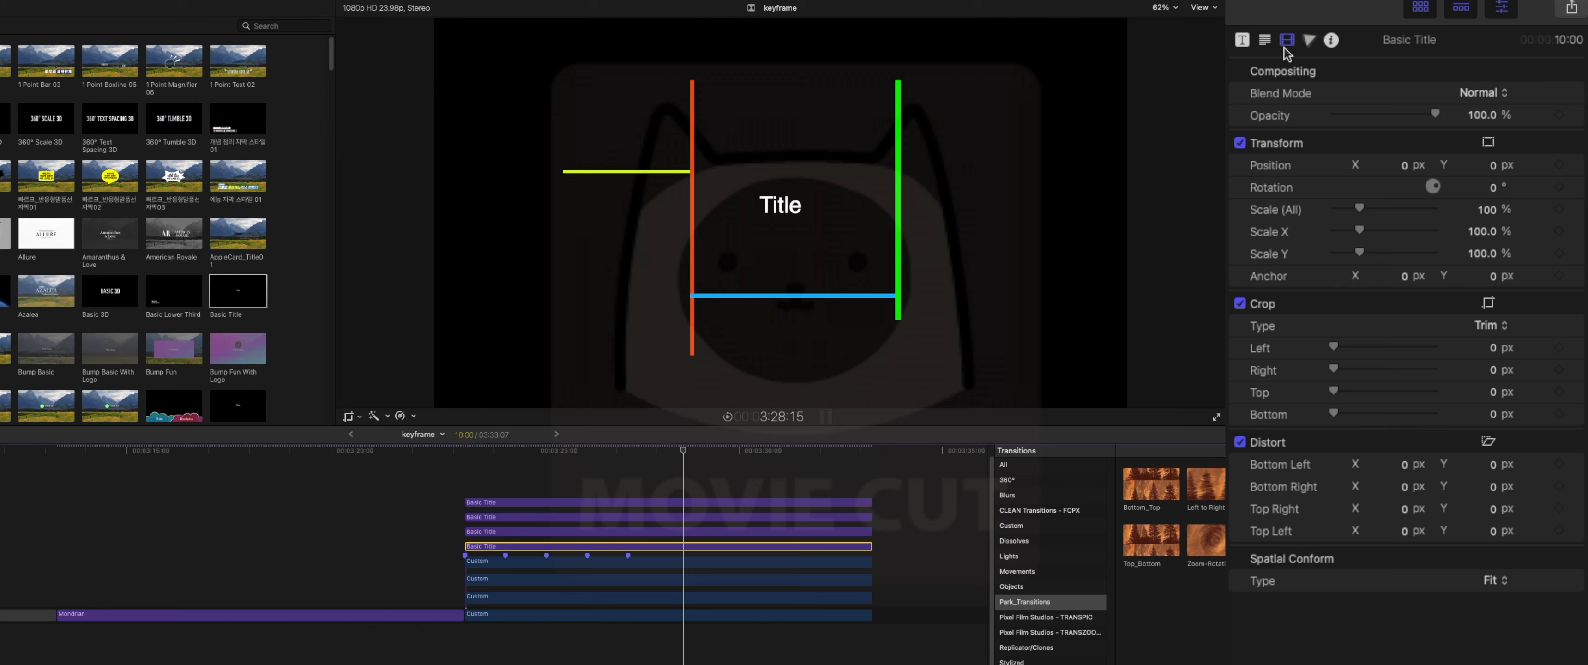
{"action": "left_click", "coordinate": [1266, 43]}
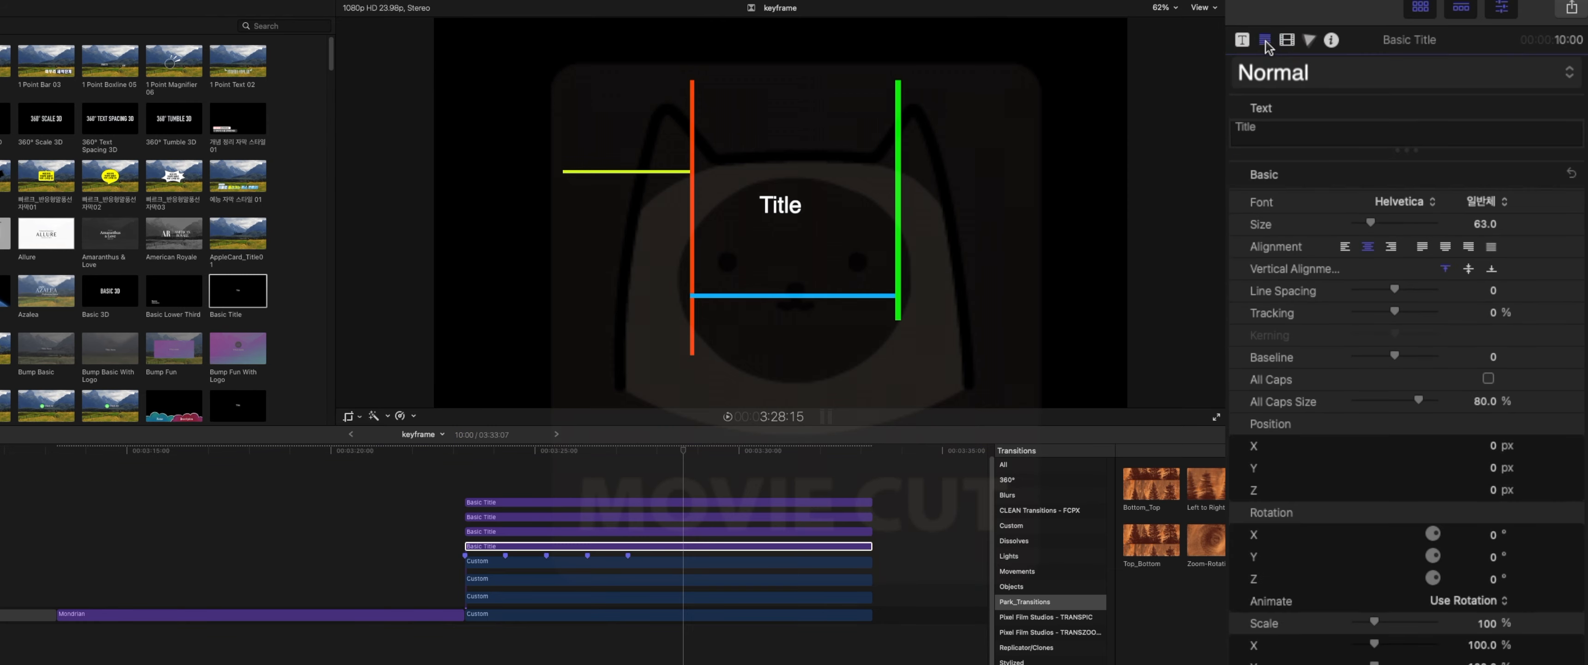
{"action": "left_click_drag", "start_coordinate": [1268, 129], "coordinate": [1219, 60]}
{"action": "key", "text": "Caps_Lock"}
{"action": "type", "text": "안"}
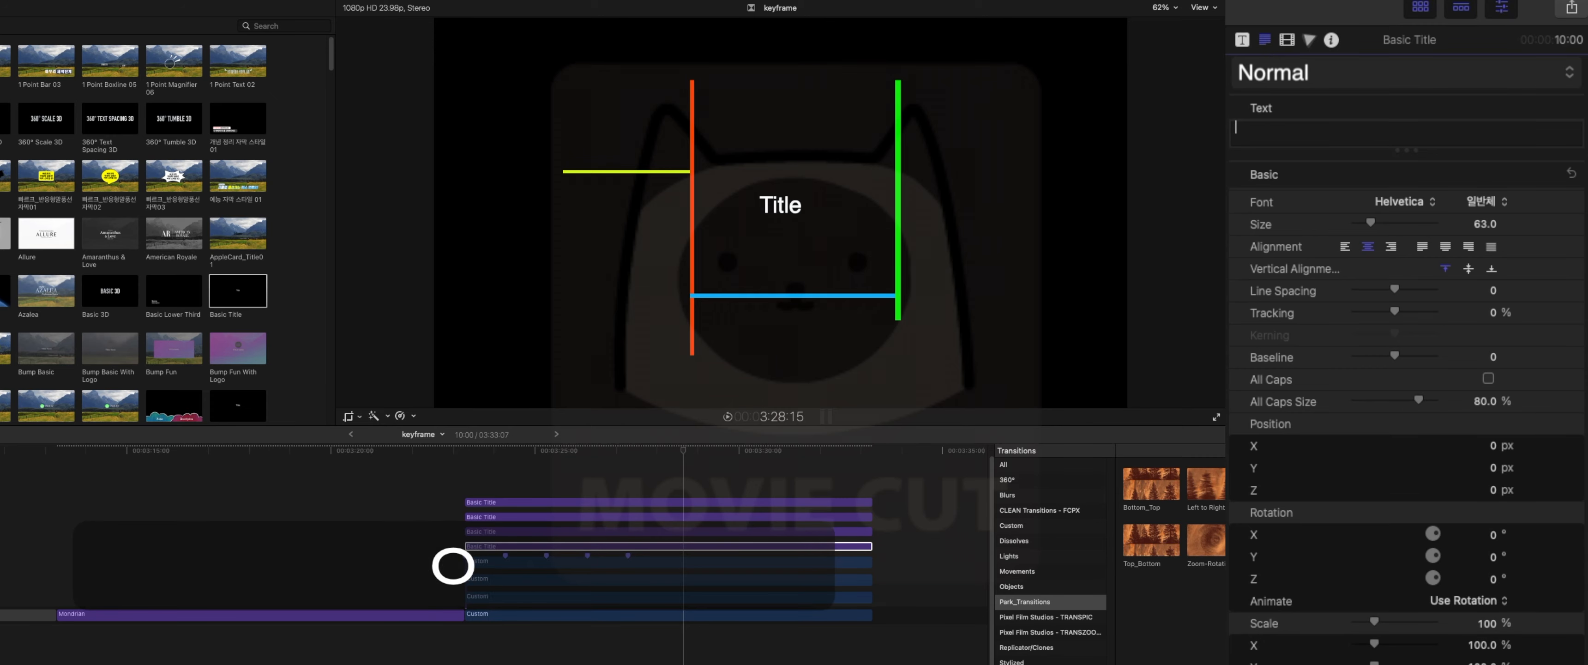
{"action": "type", "text": "녕하세요"}
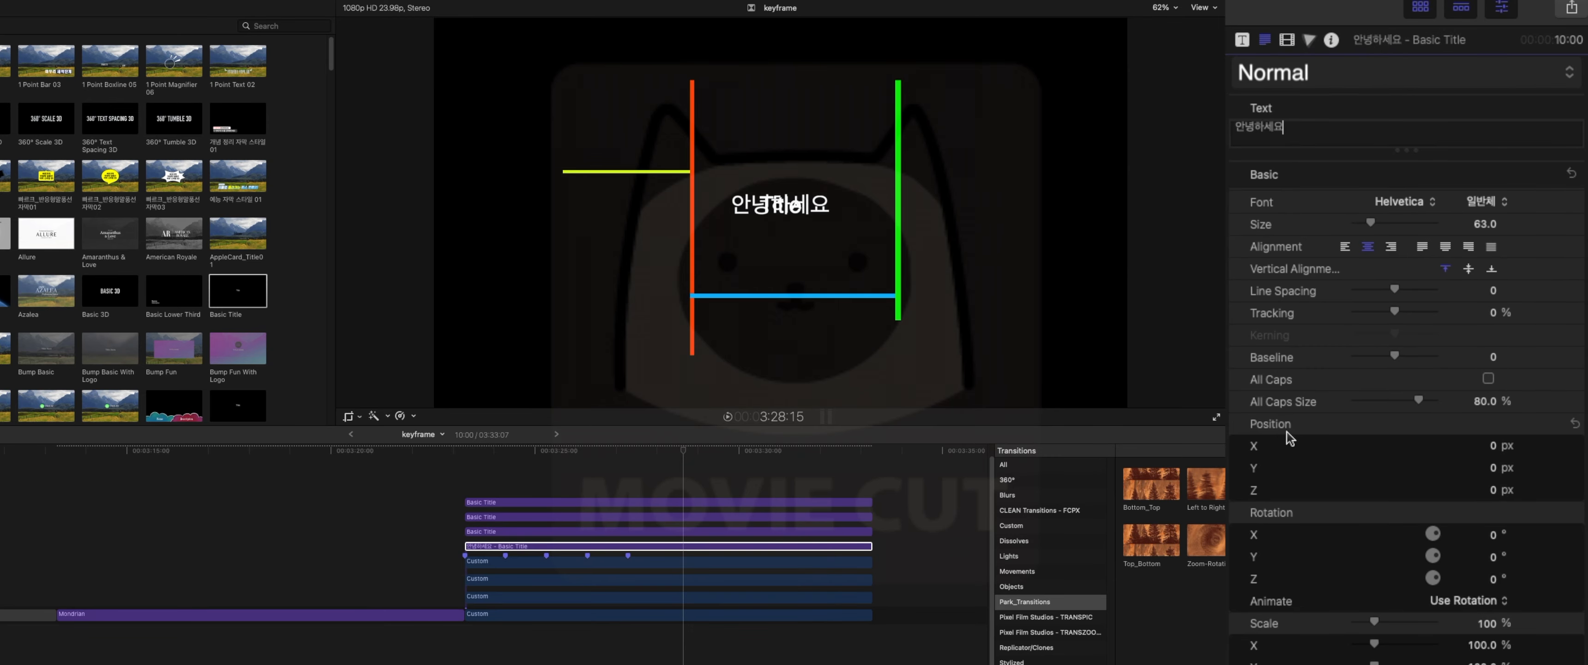
Try offsetting the 안녕하세요 title with a text Position X of 965 px and a Transform Position X of -218 px
{"action": "mouse_move", "coordinate": [1494, 446]}
{"action": "left_mouse_down"}
{"action": "mouse_move", "coordinate": [1513, 446]}
{"action": "mouse_move", "coordinate": [1492, 445]}
{"action": "left_mouse_up"}
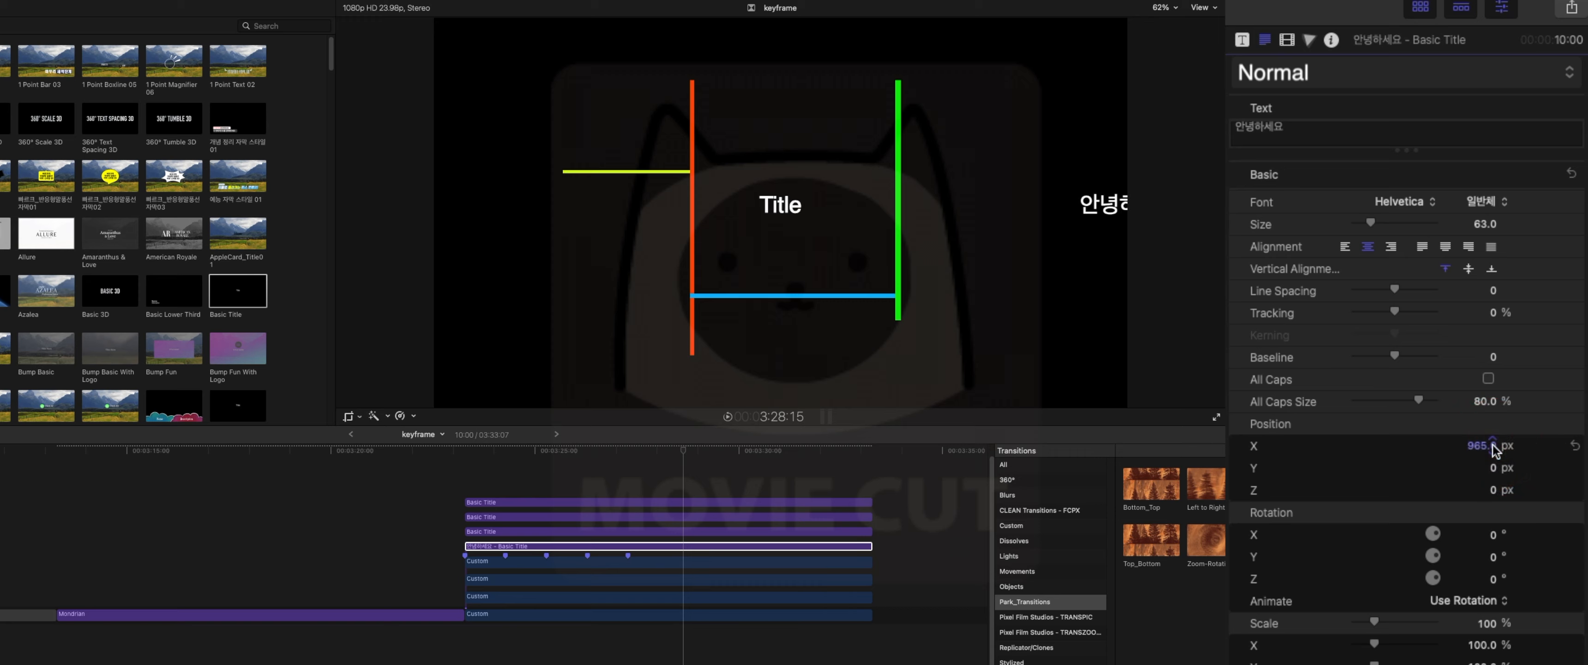
{"action": "left_click", "coordinate": [1287, 40]}
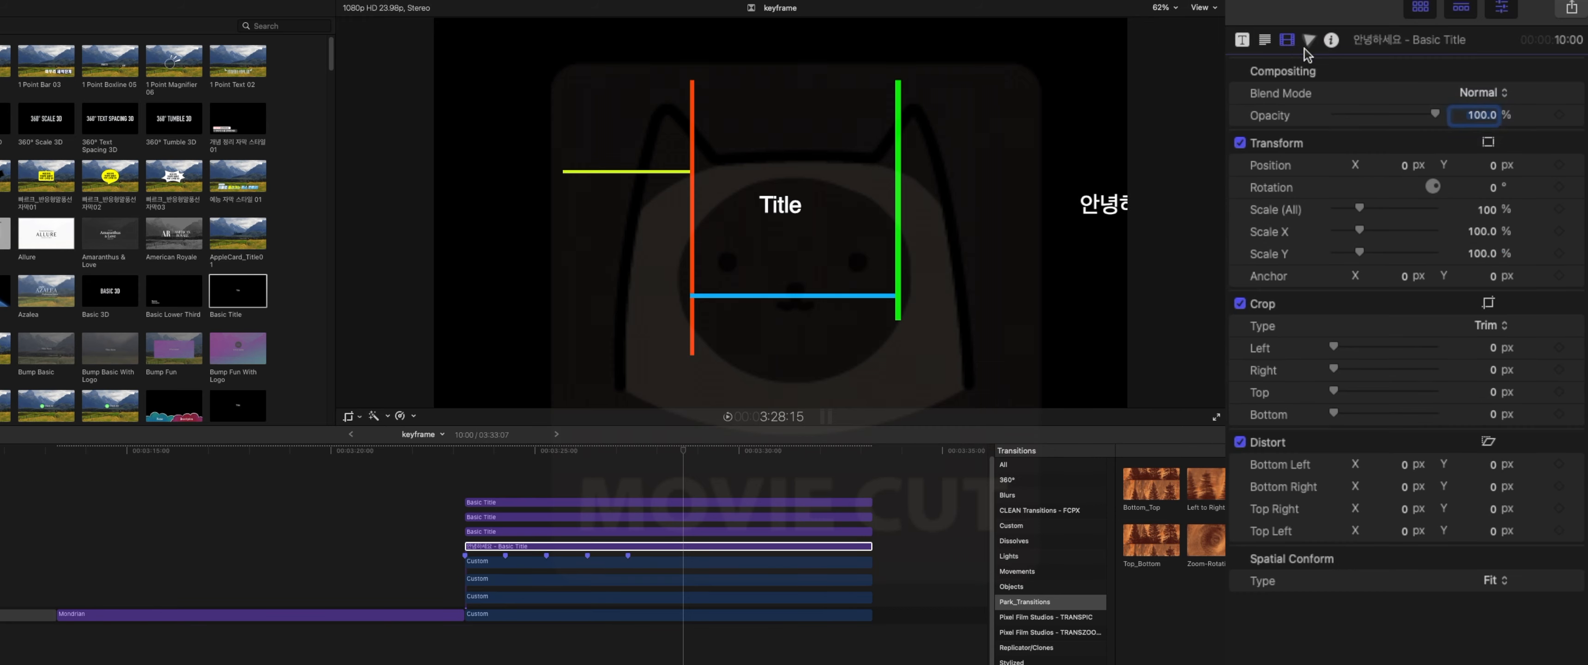
{"action": "left_click", "coordinate": [1488, 142]}
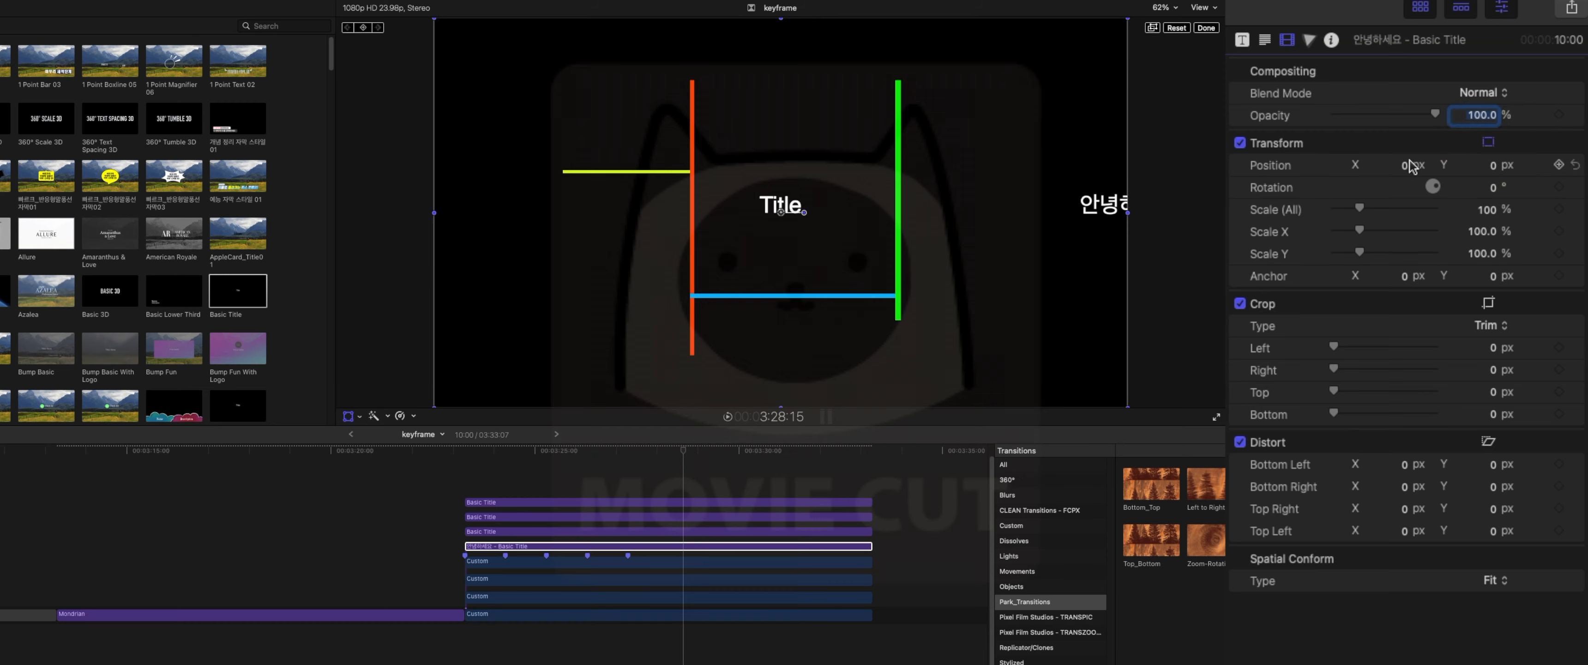
{"action": "left_click_drag", "start_coordinate": [1404, 165], "coordinate": [1406, 168]}
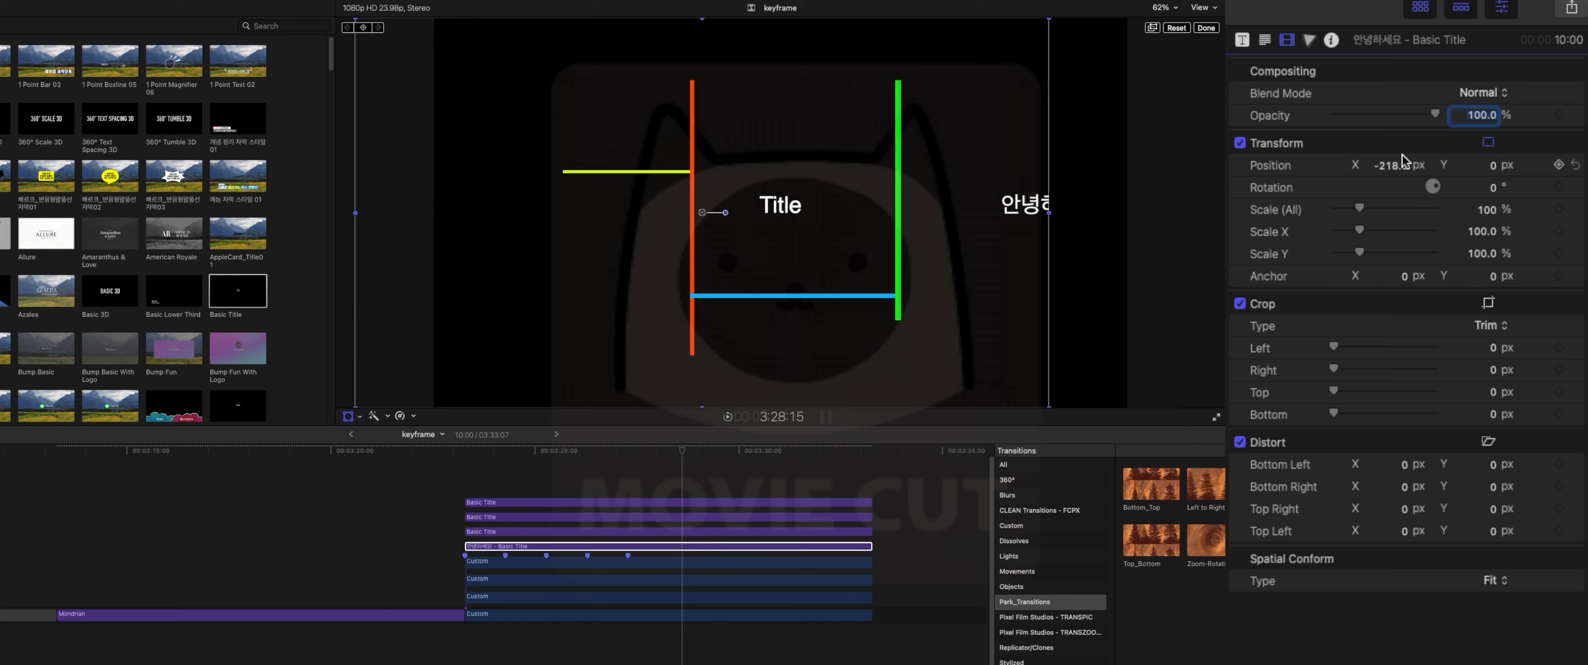
Reset both the text position and the Transform position of the 안녕하세요 title
{"action": "left_click", "coordinate": [1264, 39]}
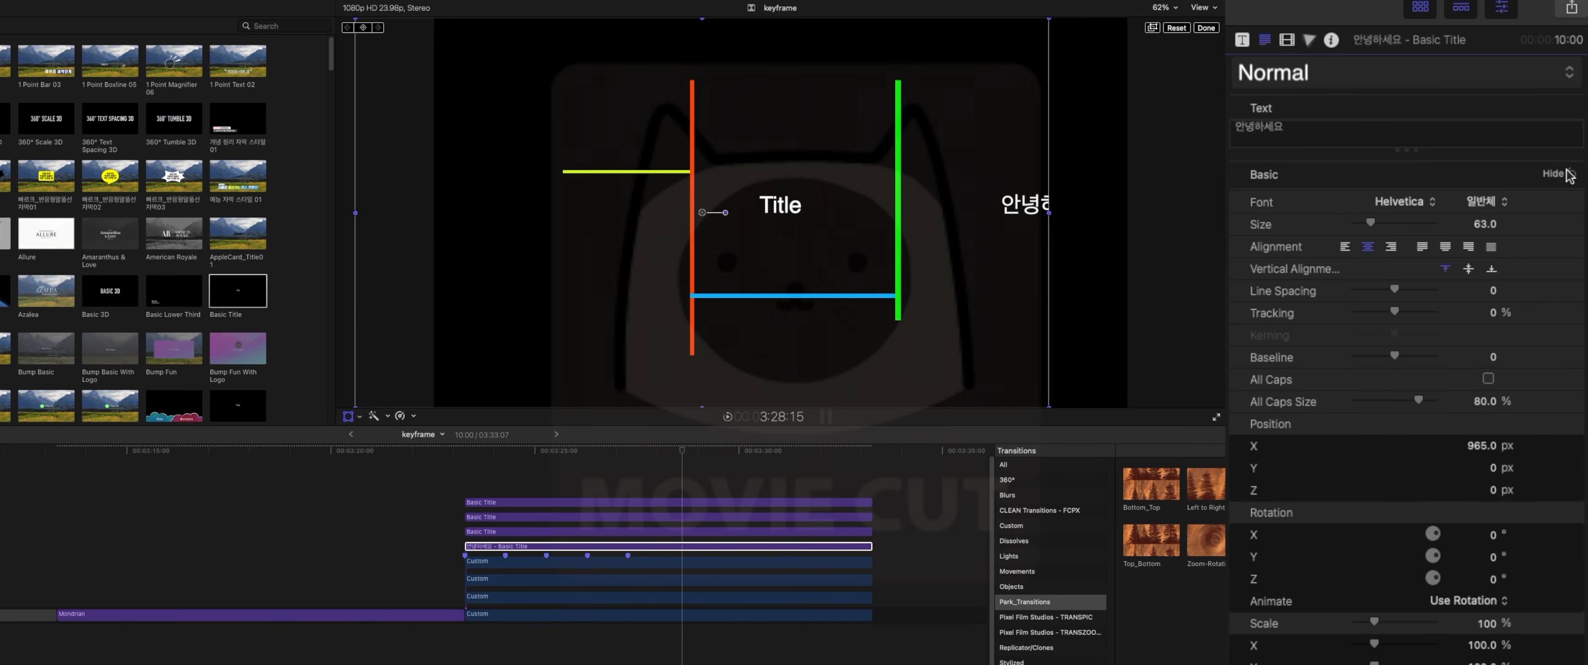
{"action": "left_click", "coordinate": [1575, 424]}
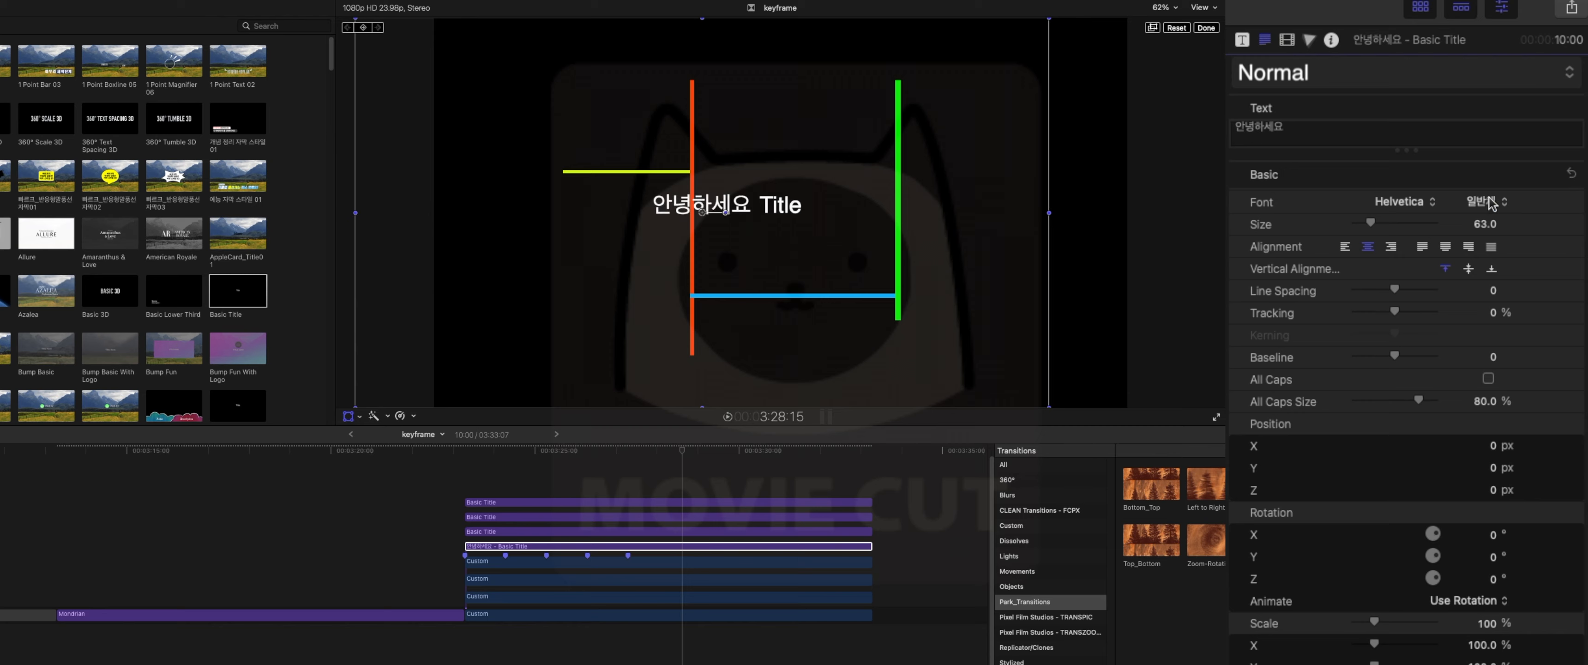
{"action": "left_click", "coordinate": [1294, 45]}
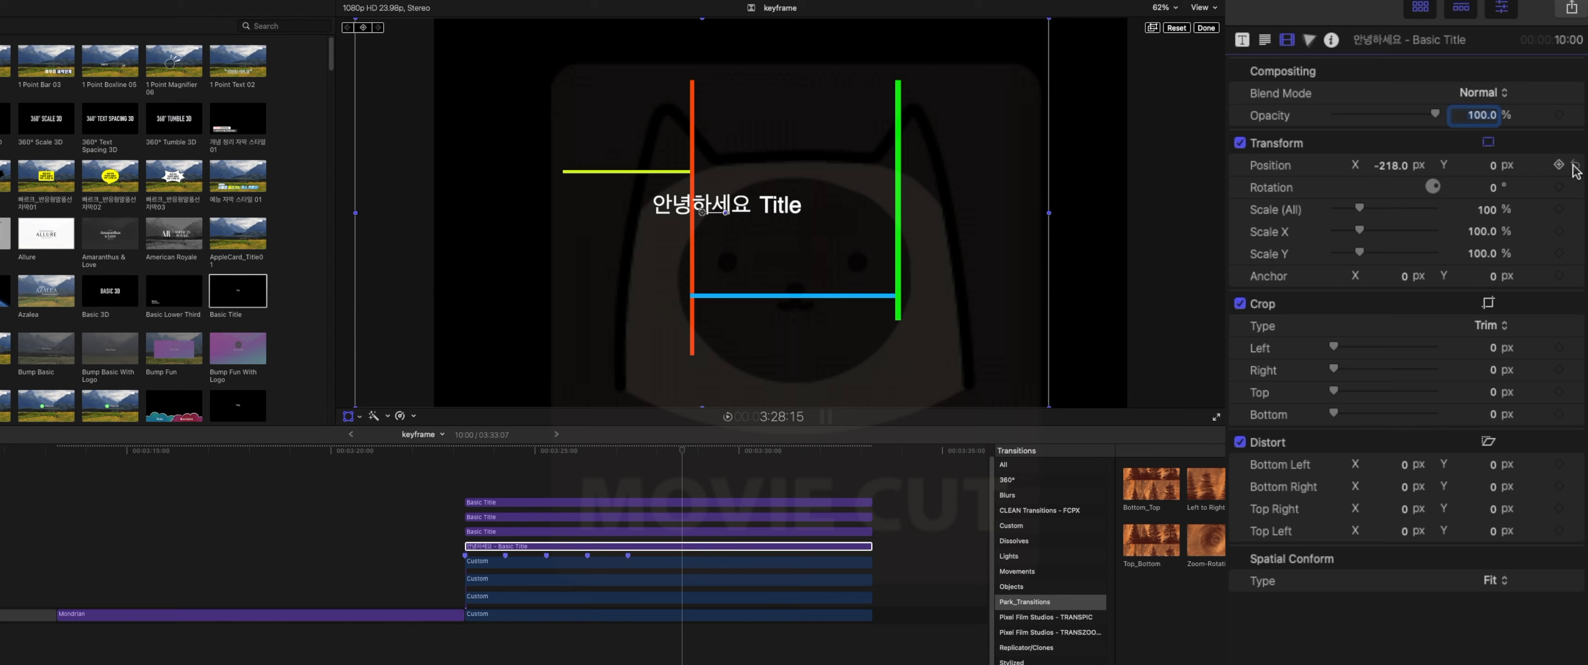
{"action": "left_click", "coordinate": [1575, 165]}
{"action": "left_click", "coordinate": [1264, 42]}
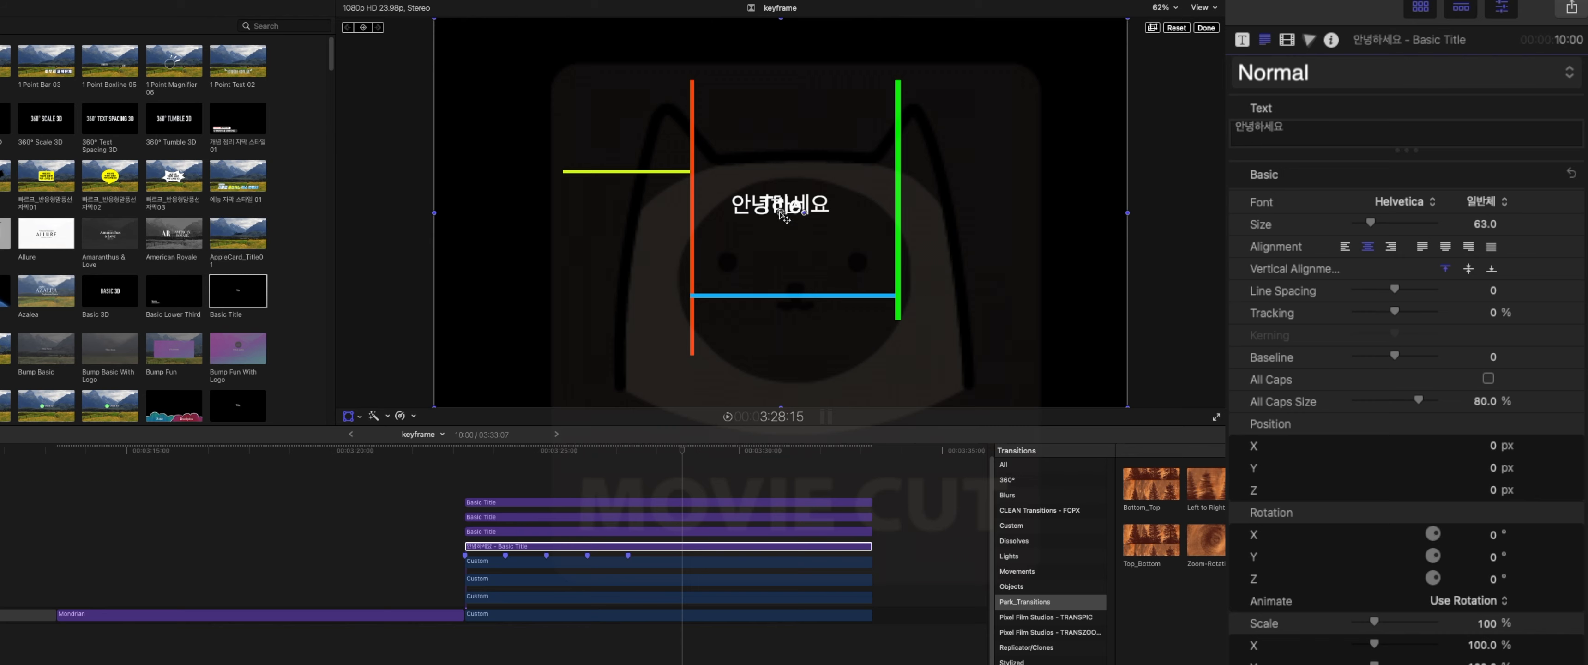
Try animating the 안녕하세요 title so it slides in from beyond the frame's left edge to just above the yellow line
{"action": "left_click_drag", "start_coordinate": [777, 210], "coordinate": [330, 191]}
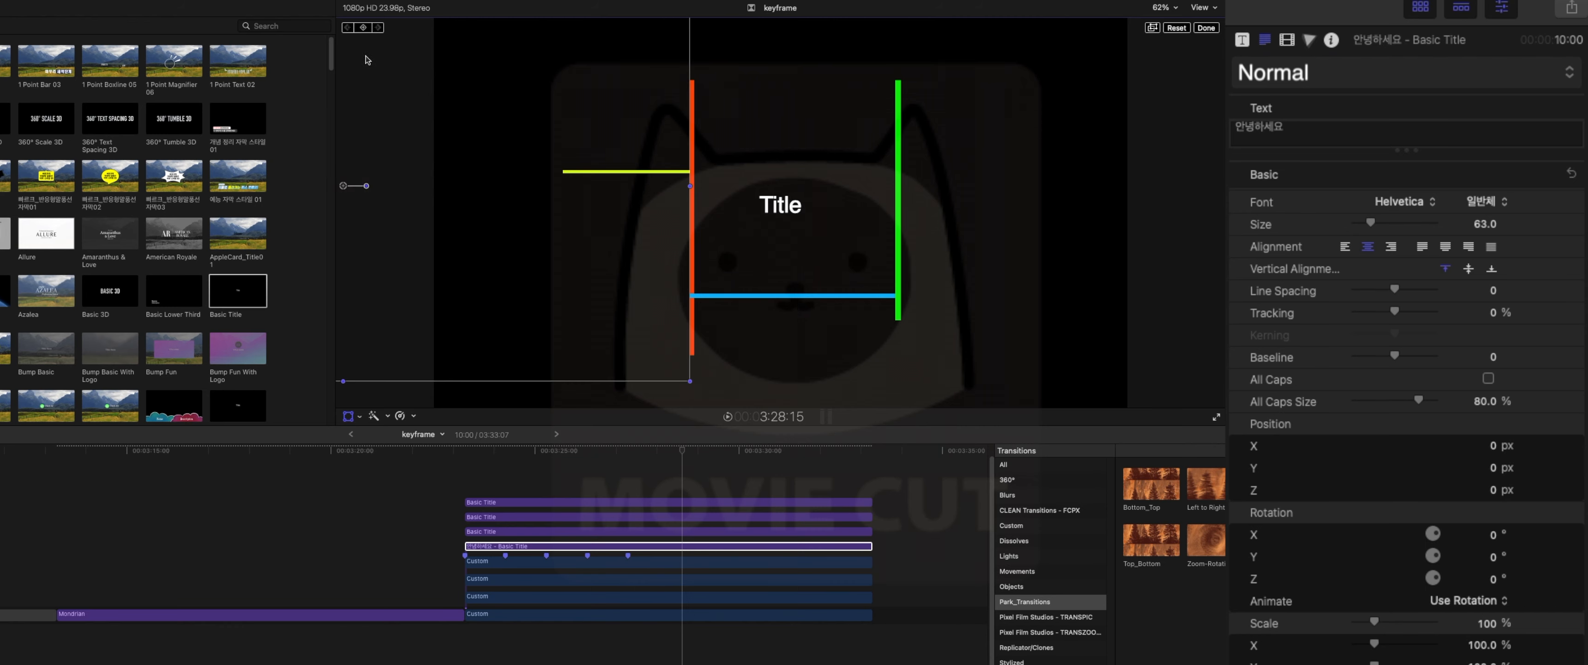
{"action": "left_click", "coordinate": [725, 451]}
{"action": "left_click_drag", "start_coordinate": [435, 238], "coordinate": [724, 213]}
Play back the slide-in of the 안녕하세요 title and undo its movement
{"action": "left_click", "coordinate": [717, 453]}
{"action": "left_click", "coordinate": [661, 453]}
{"action": "key", "text": "space"}
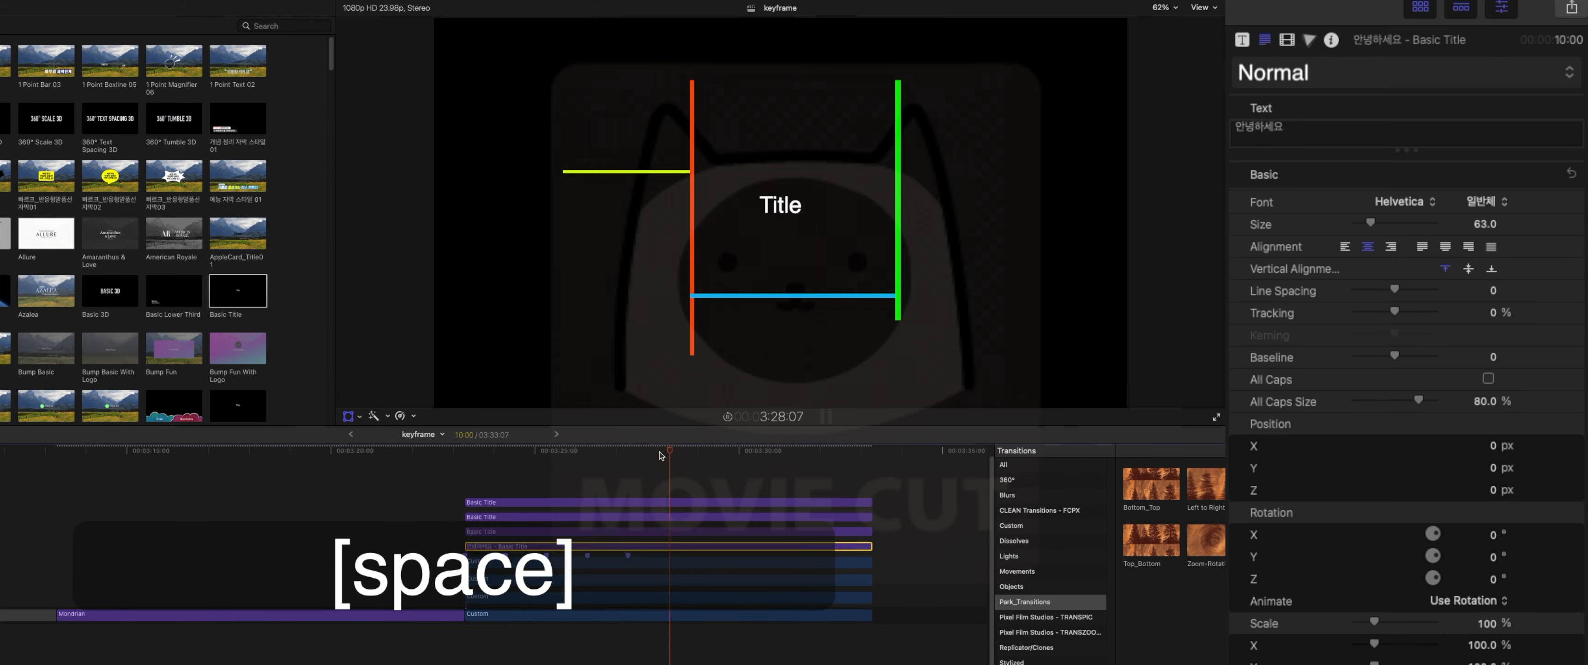
{"action": "key", "text": "space"}
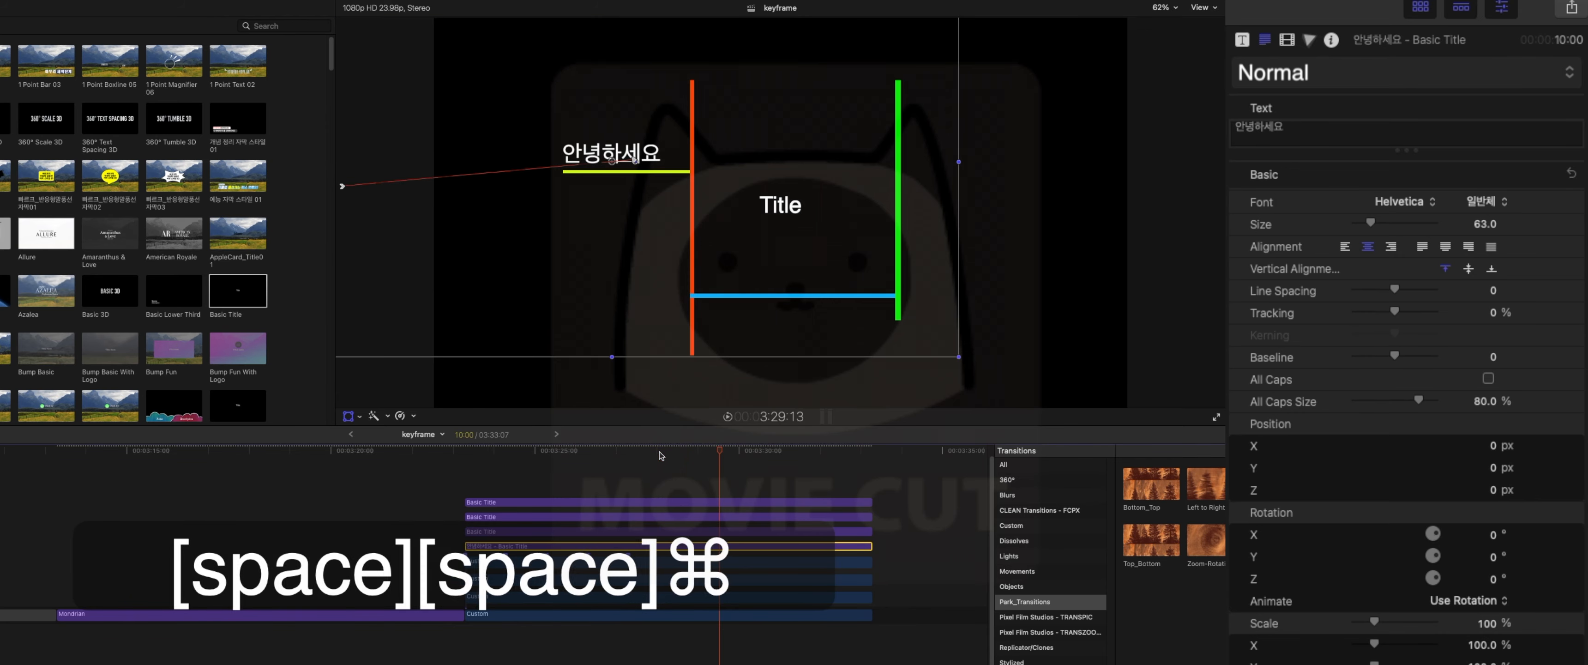
{"action": "key", "text": "super+k"}
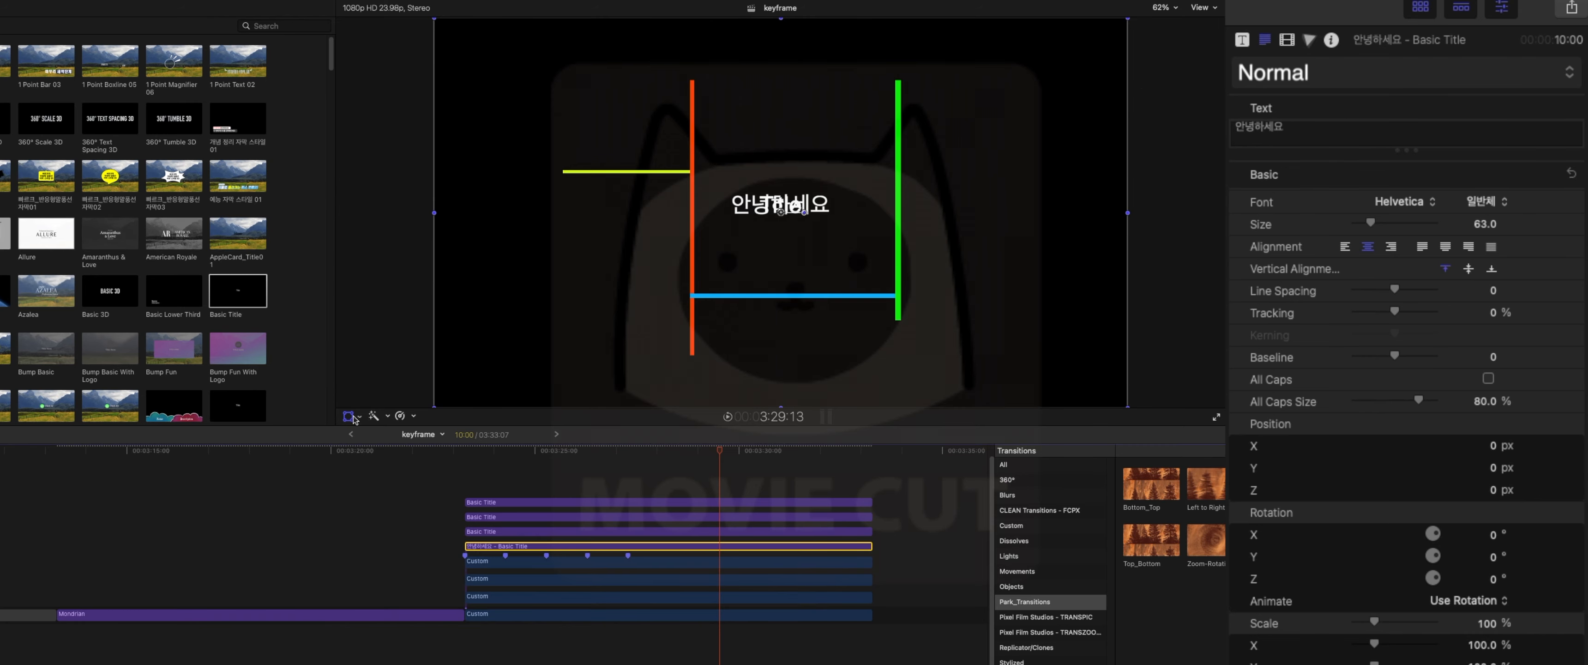
Move the 안녕하세요 title to just above the yellow line, at about X -438 px and Y 128 px
{"action": "left_click", "coordinate": [703, 547]}
{"action": "double_click", "coordinate": [702, 547]}
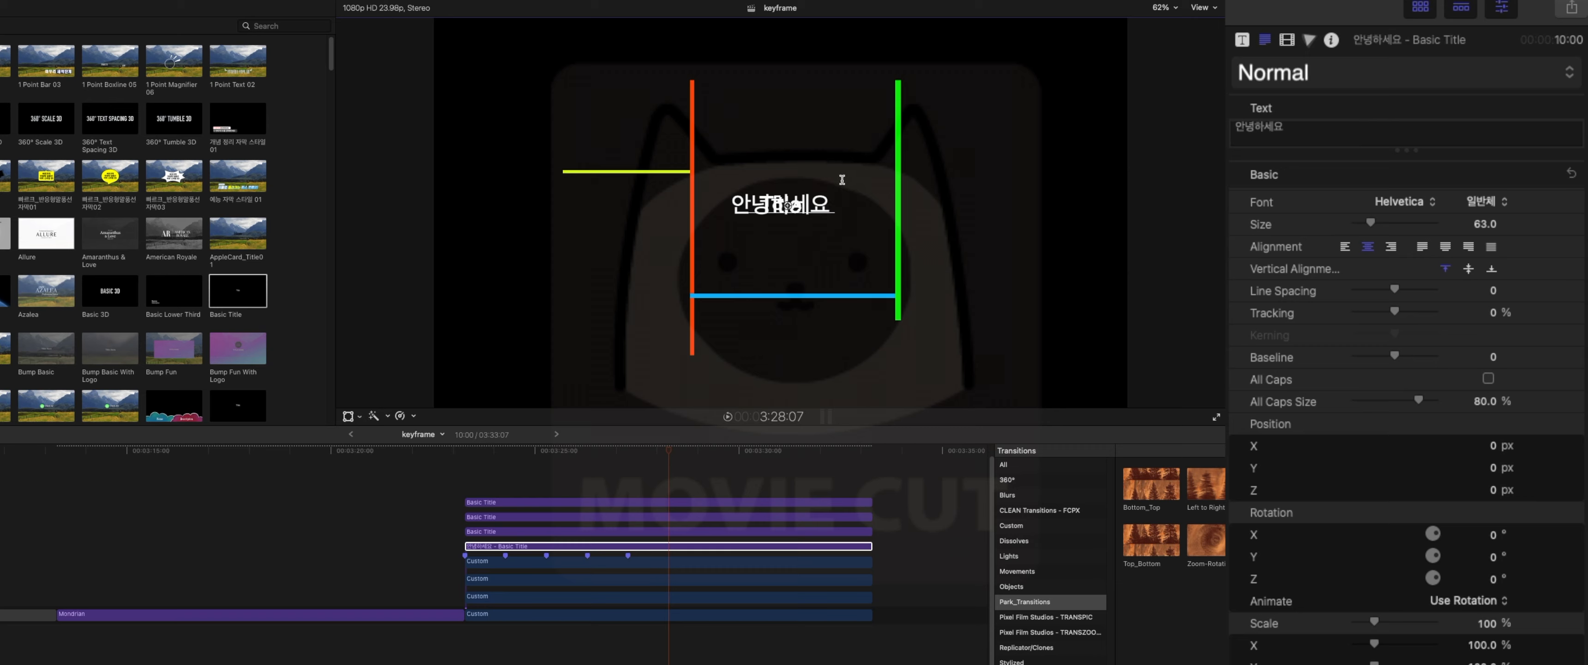
{"action": "left_click_drag", "start_coordinate": [790, 206], "coordinate": [633, 163]}
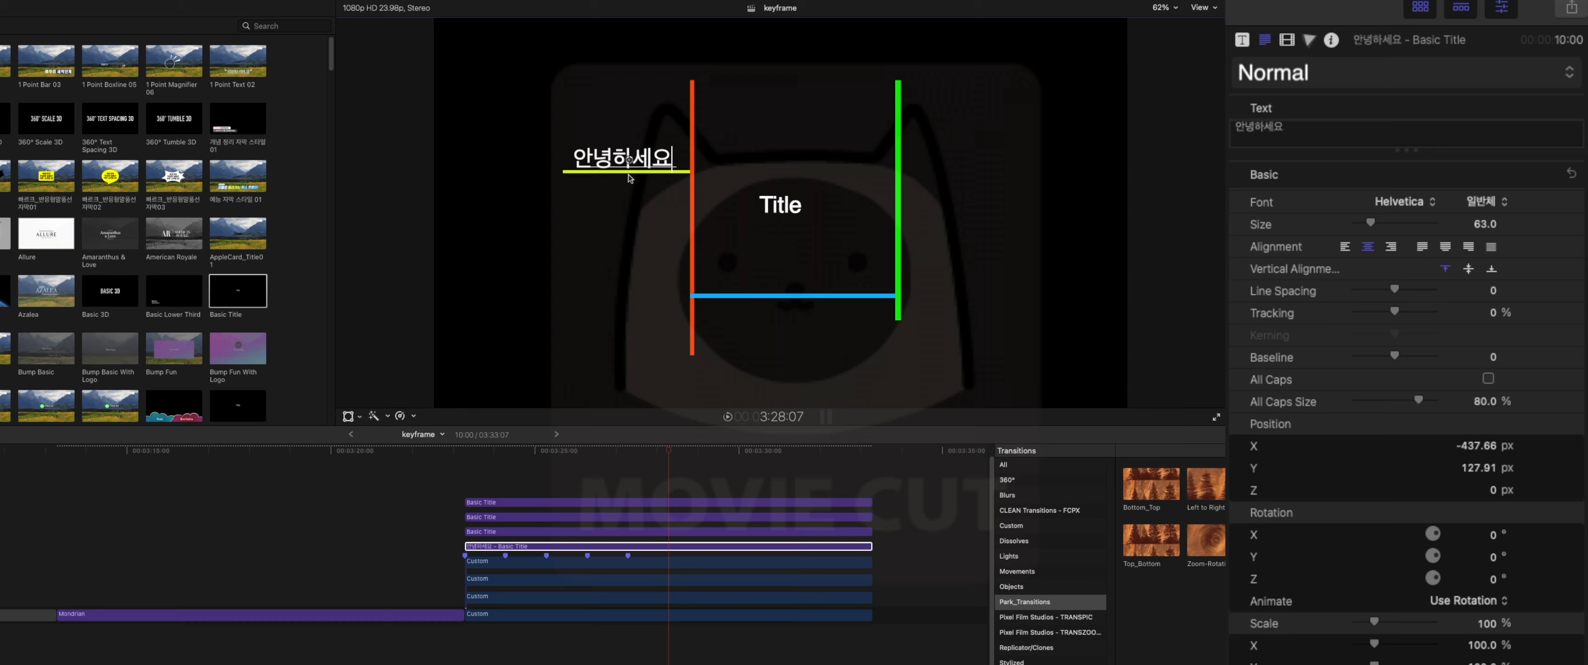
{"action": "key", "text": "Escape"}
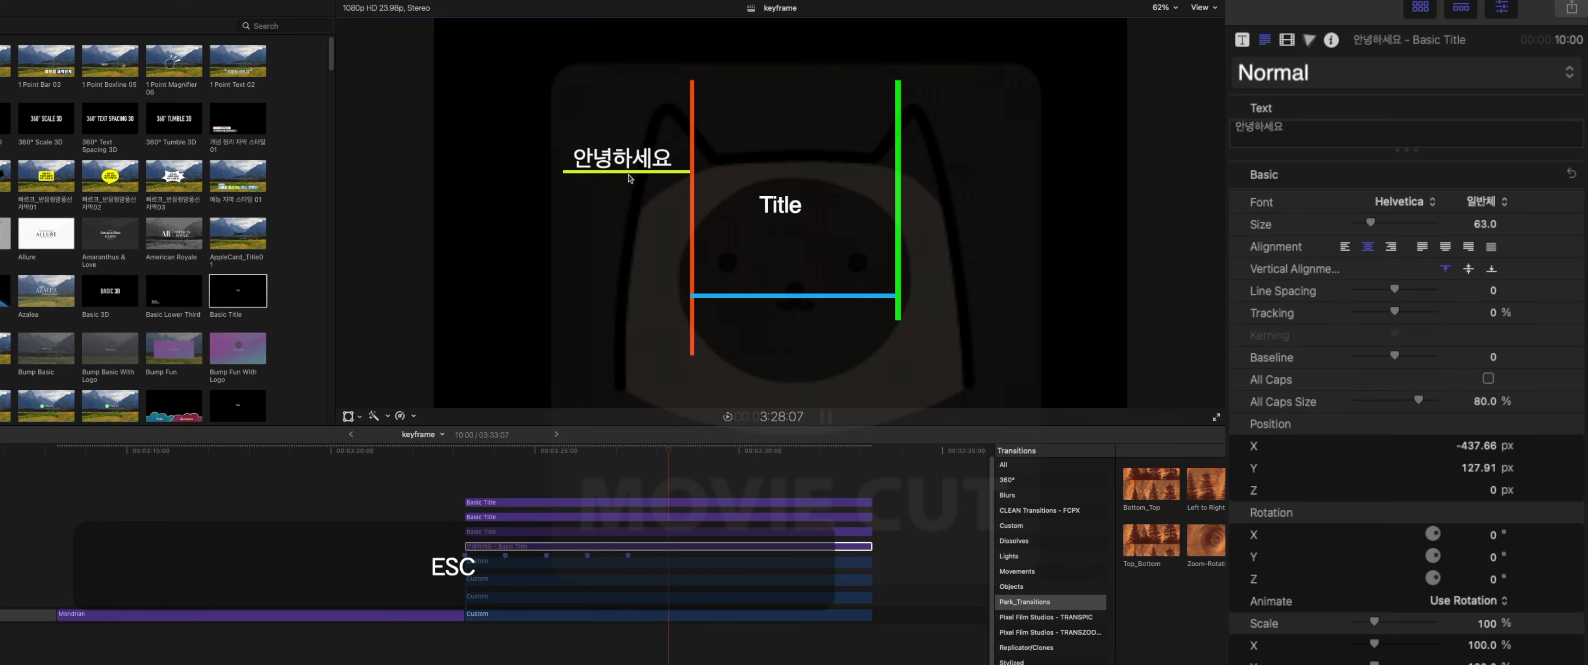
Try adding ^^ to the end of the 안녕하세요 text and remove it again
{"action": "double_click", "coordinate": [630, 547]}
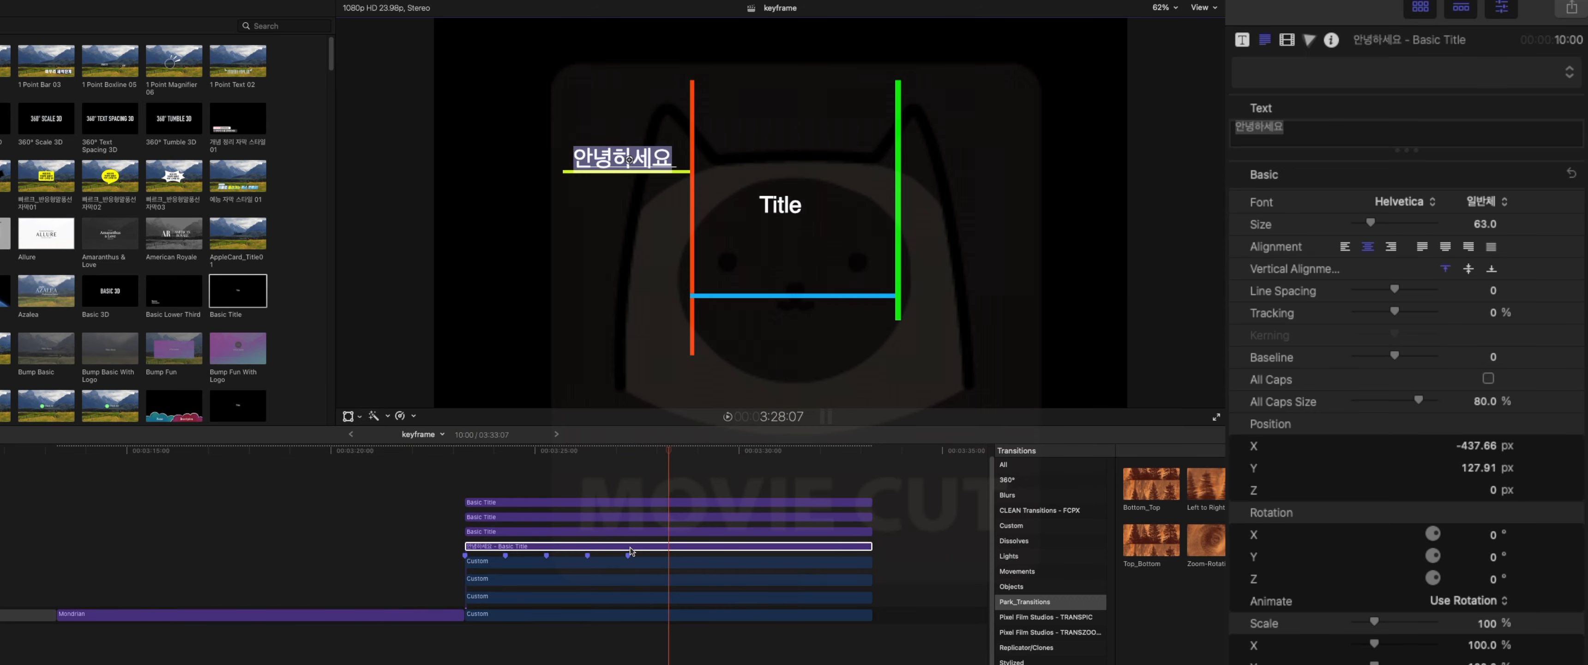
{"action": "key", "text": "Left"}
{"action": "key", "text": "Right"}
{"action": "key", "text": "shift"}
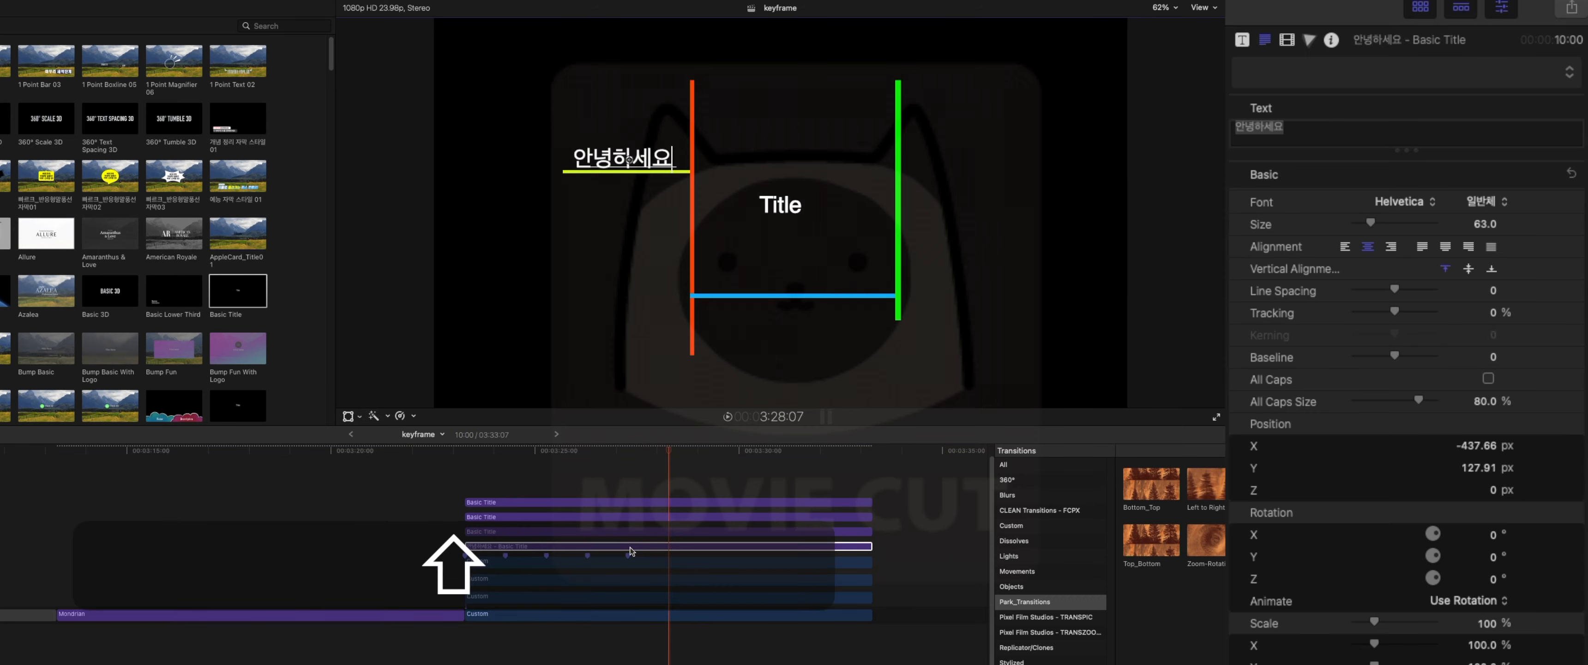
{"action": "type", "text": "^^"}
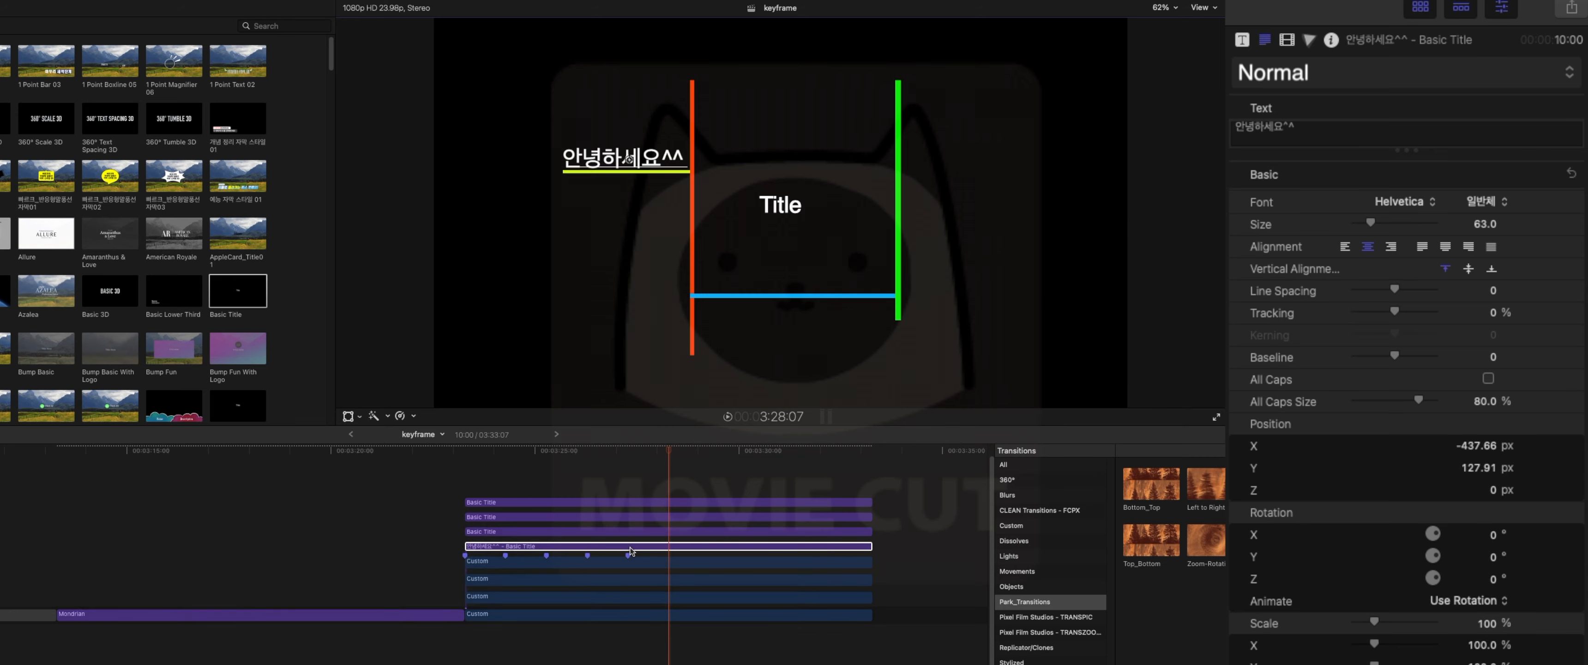
{"action": "key", "text": "BackSpace"}
{"action": "key", "text": "BackSpace"}
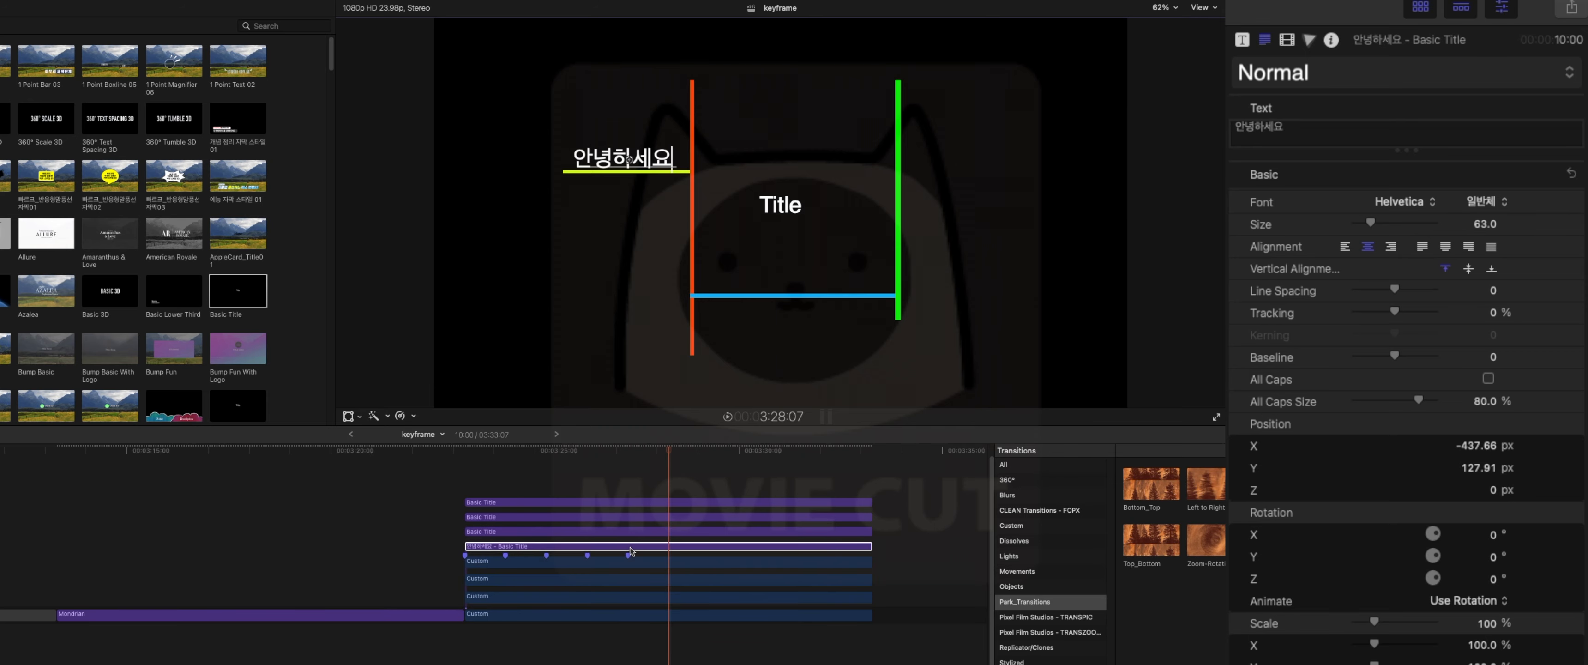
{"action": "key", "text": "Escape"}
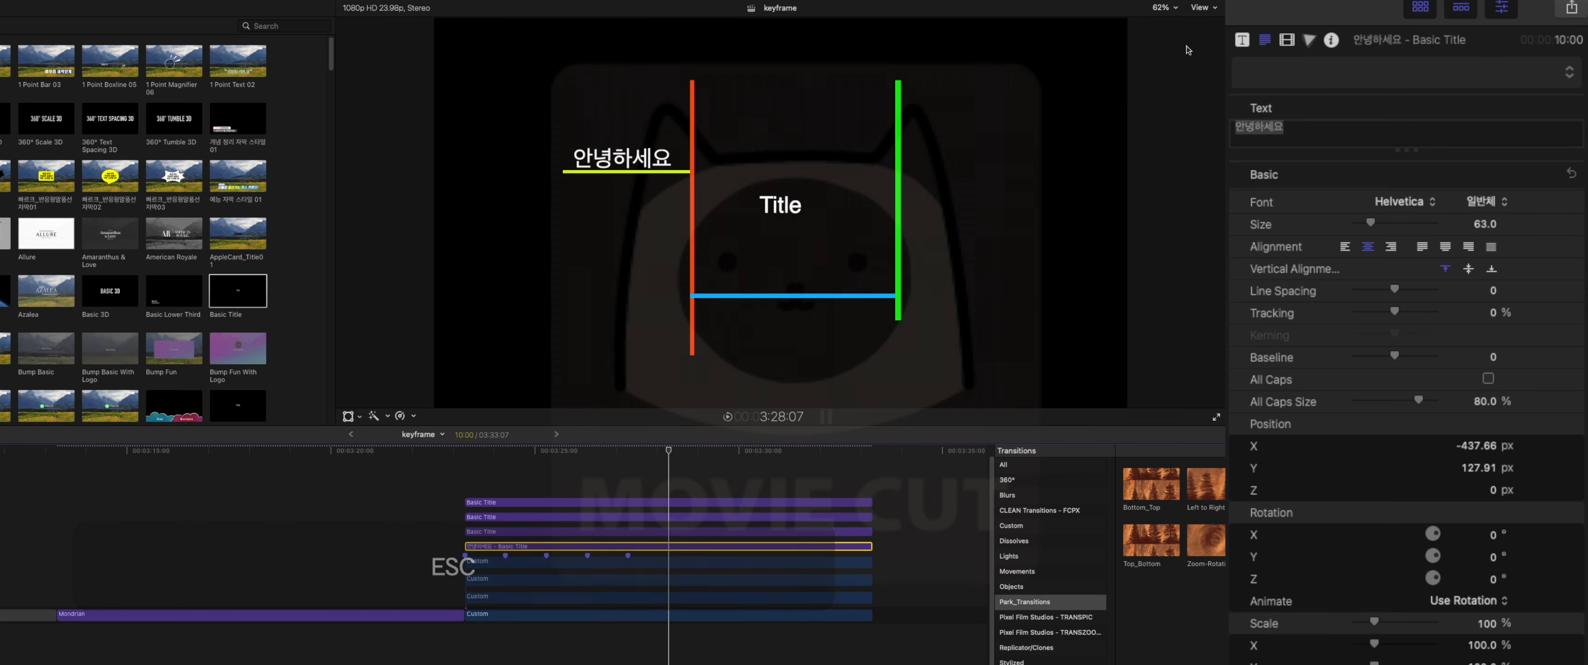
Set the size of only the first character, 안, to 126 in the 안녕하세요 title
{"action": "left_click", "coordinate": [1305, 133]}
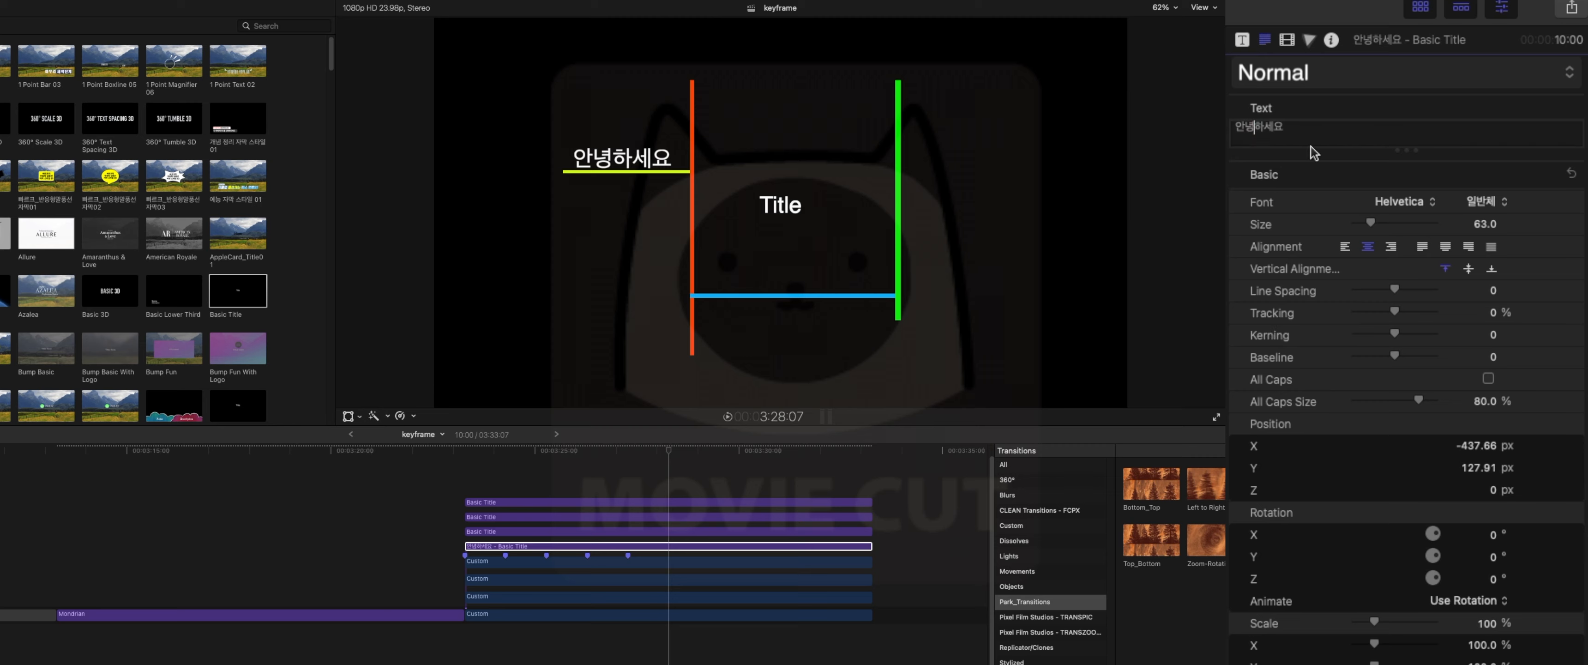
{"action": "key", "text": "Left"}
{"action": "key", "text": "Left"}
{"action": "key", "text": "Left"}
{"action": "key", "text": "Right"}
{"action": "key", "text": "Left"}
{"action": "key", "text": "shift+Left"}
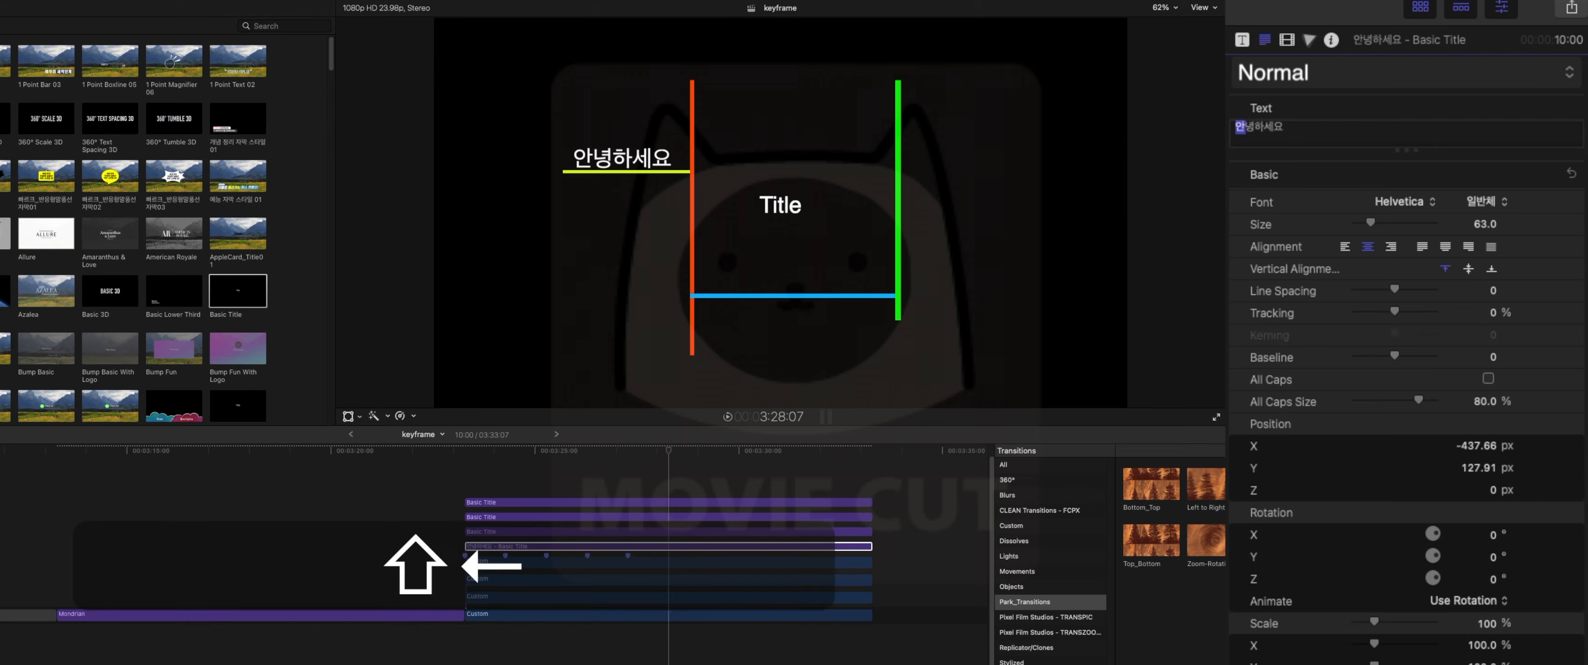
{"action": "left_click_drag", "start_coordinate": [1482, 228], "coordinate": [1482, 223]}
{"action": "left_click", "coordinate": [1279, 204]}
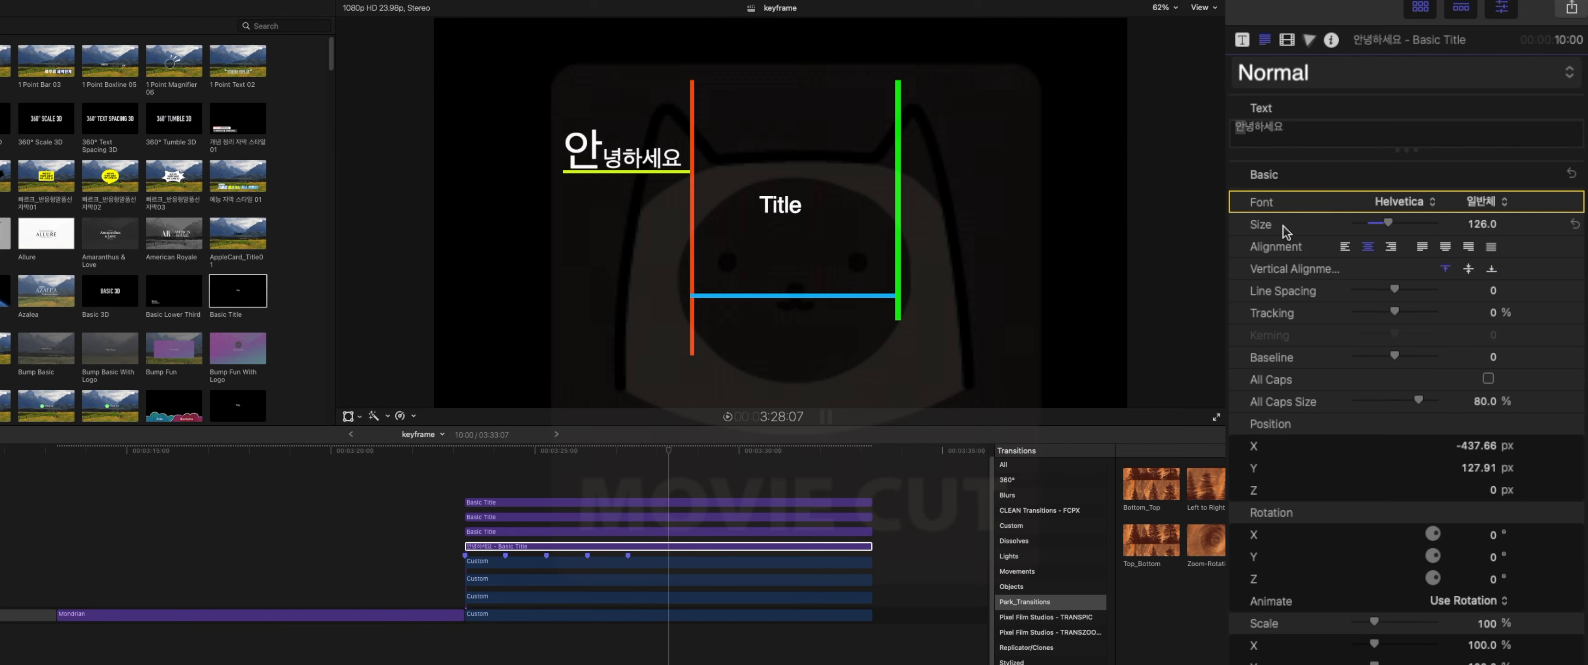
{"action": "left_click", "coordinate": [1278, 219]}
{"action": "left_click", "coordinate": [1291, 203]}
{"action": "left_click", "coordinate": [1295, 247]}
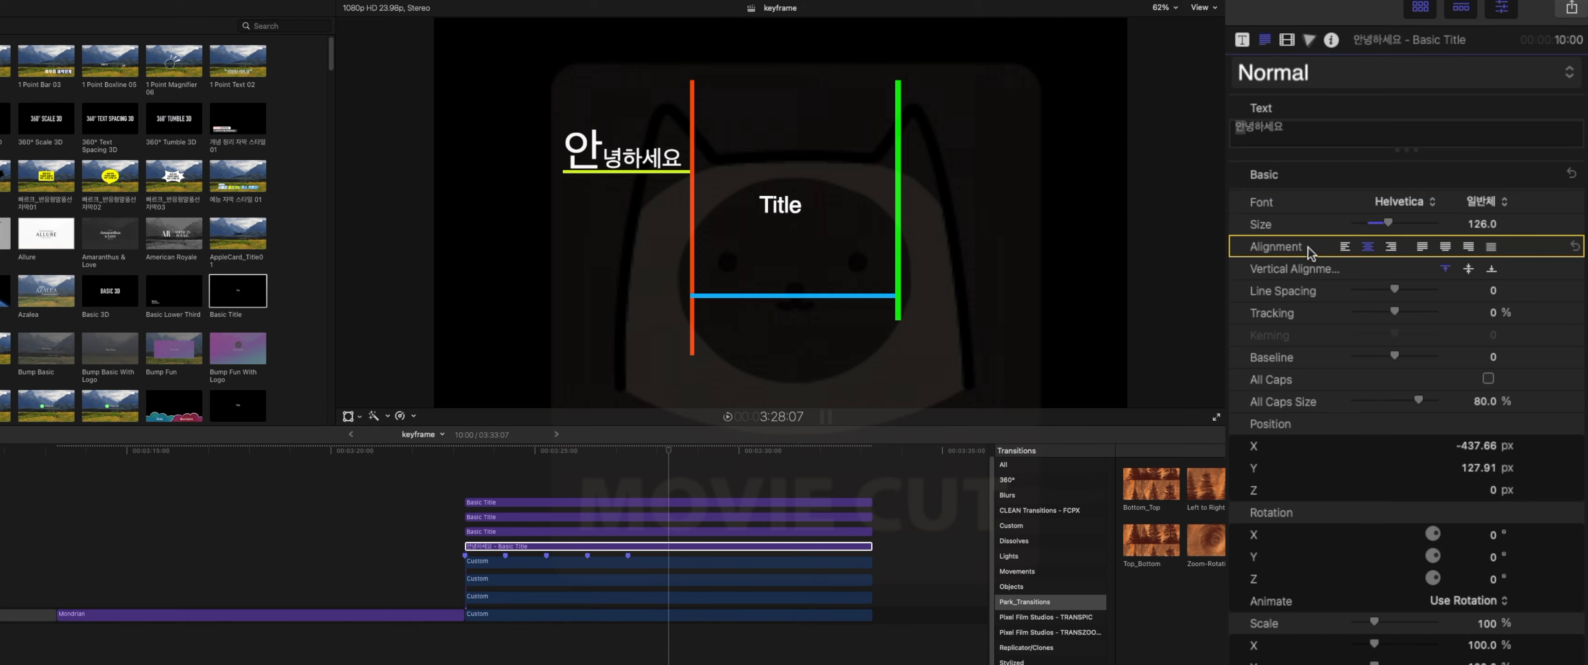
{"action": "left_click", "coordinate": [1306, 266]}
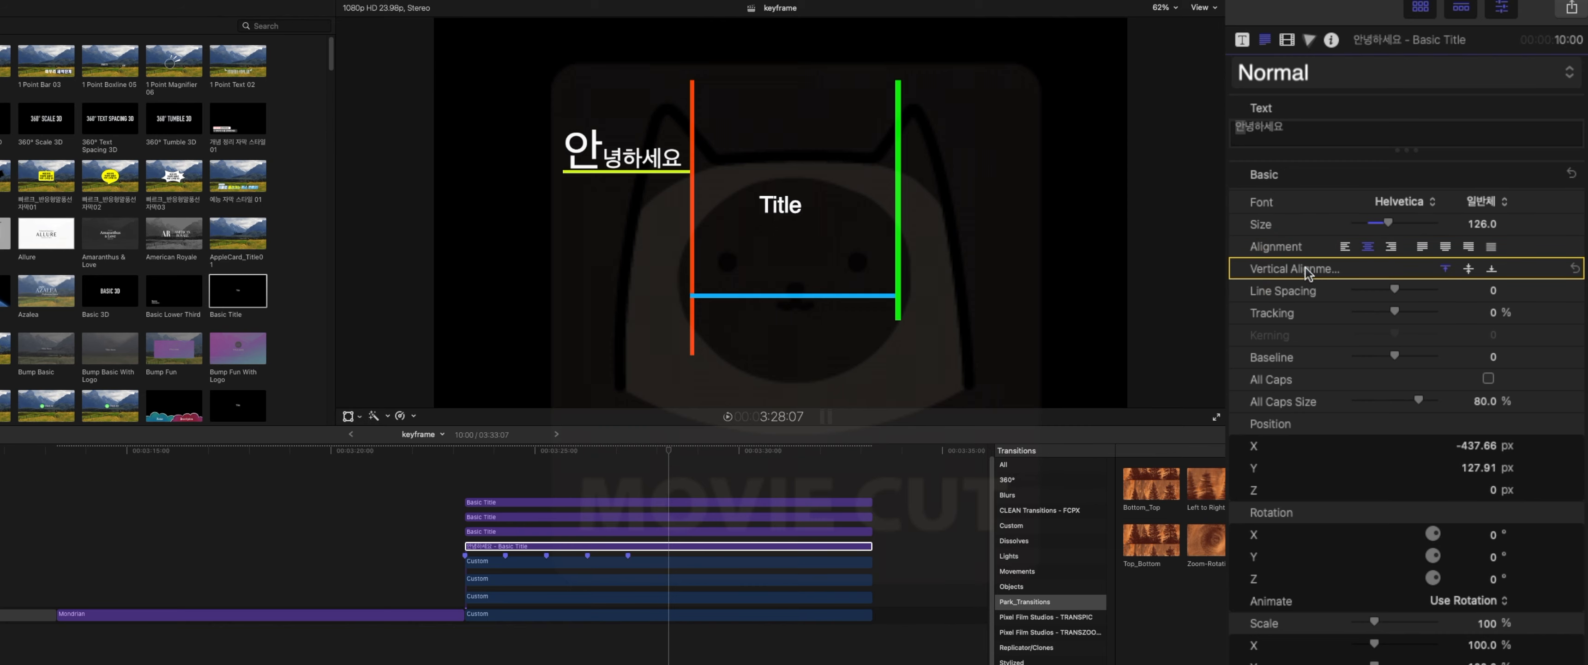
{"action": "left_click", "coordinate": [1281, 295]}
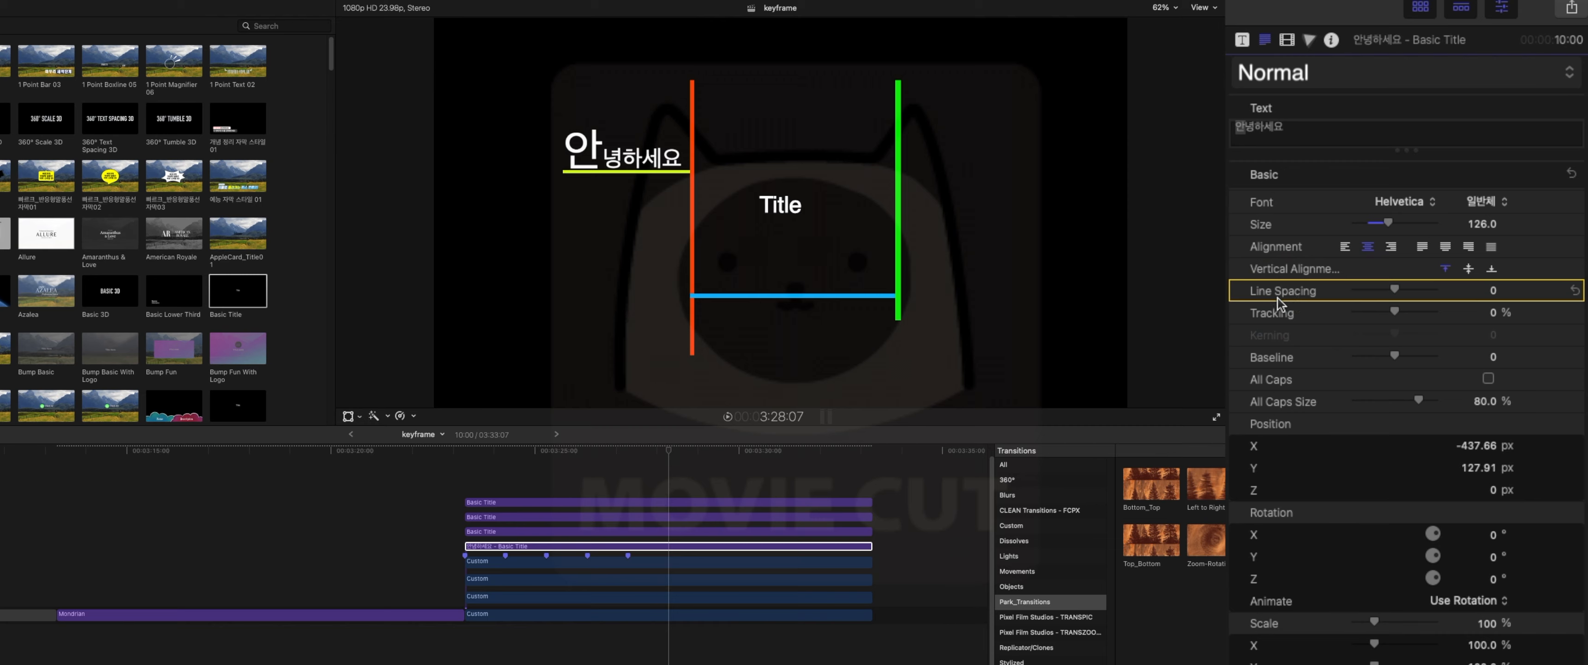
Try reducing the line spacing with a second text line ㄴㅇㄹㄴㅇㄹㄴㅇㄹ and undo both changes
{"action": "left_click", "coordinate": [1293, 146]}
{"action": "key", "text": "Return"}
{"action": "type", "text": "ㄴㅇㄹㄴㅇㄹㄴㅇㄹ"}
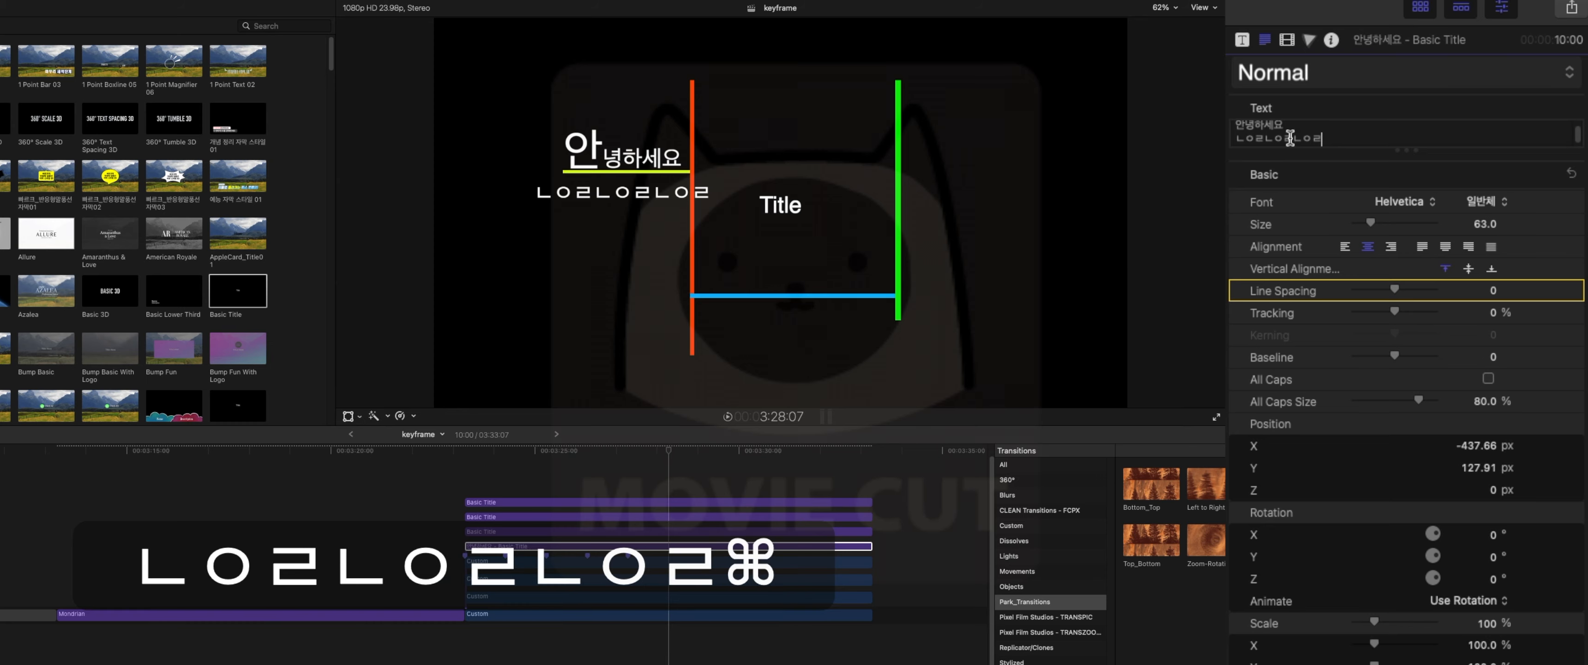
{"action": "key", "text": "super+a"}
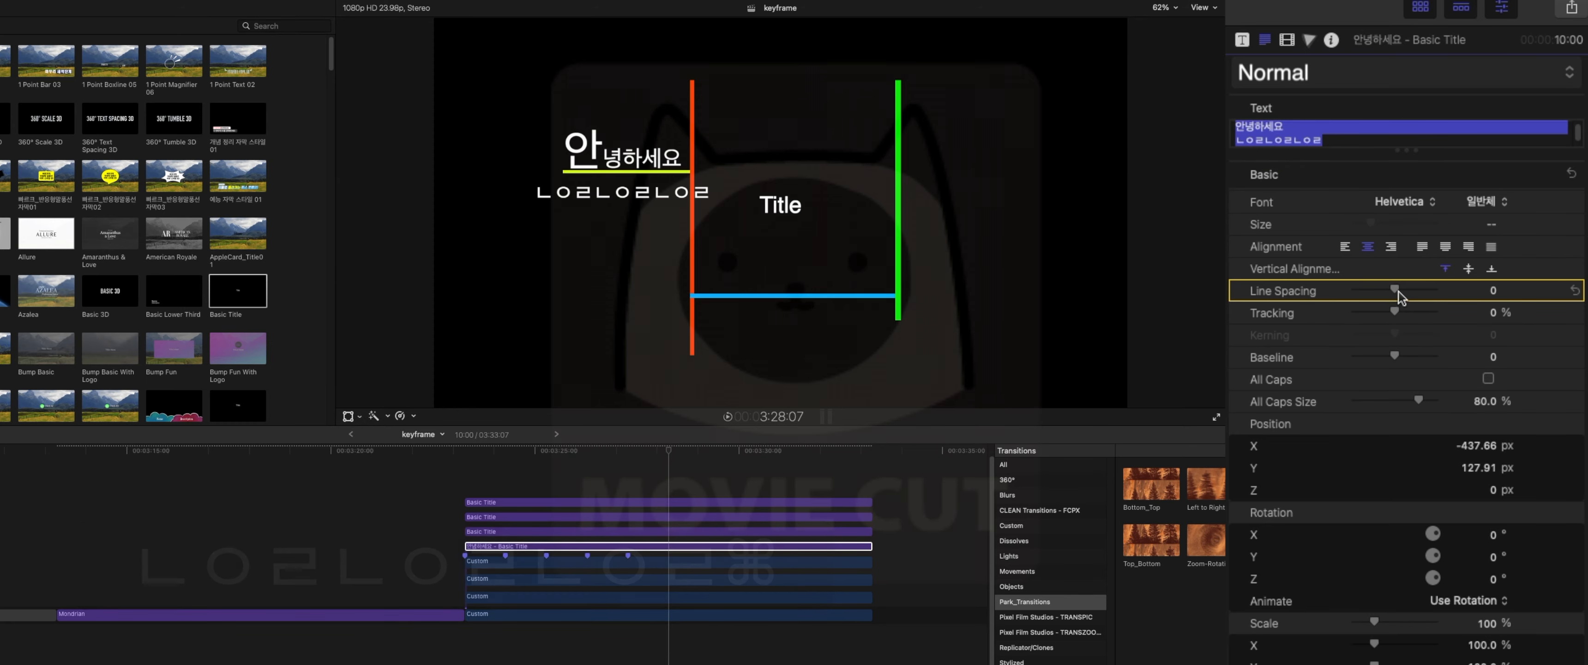
{"action": "left_click_drag", "start_coordinate": [1394, 289], "coordinate": [1382, 292]}
{"action": "key", "text": "super+z"}
{"action": "key", "text": "super+z"}
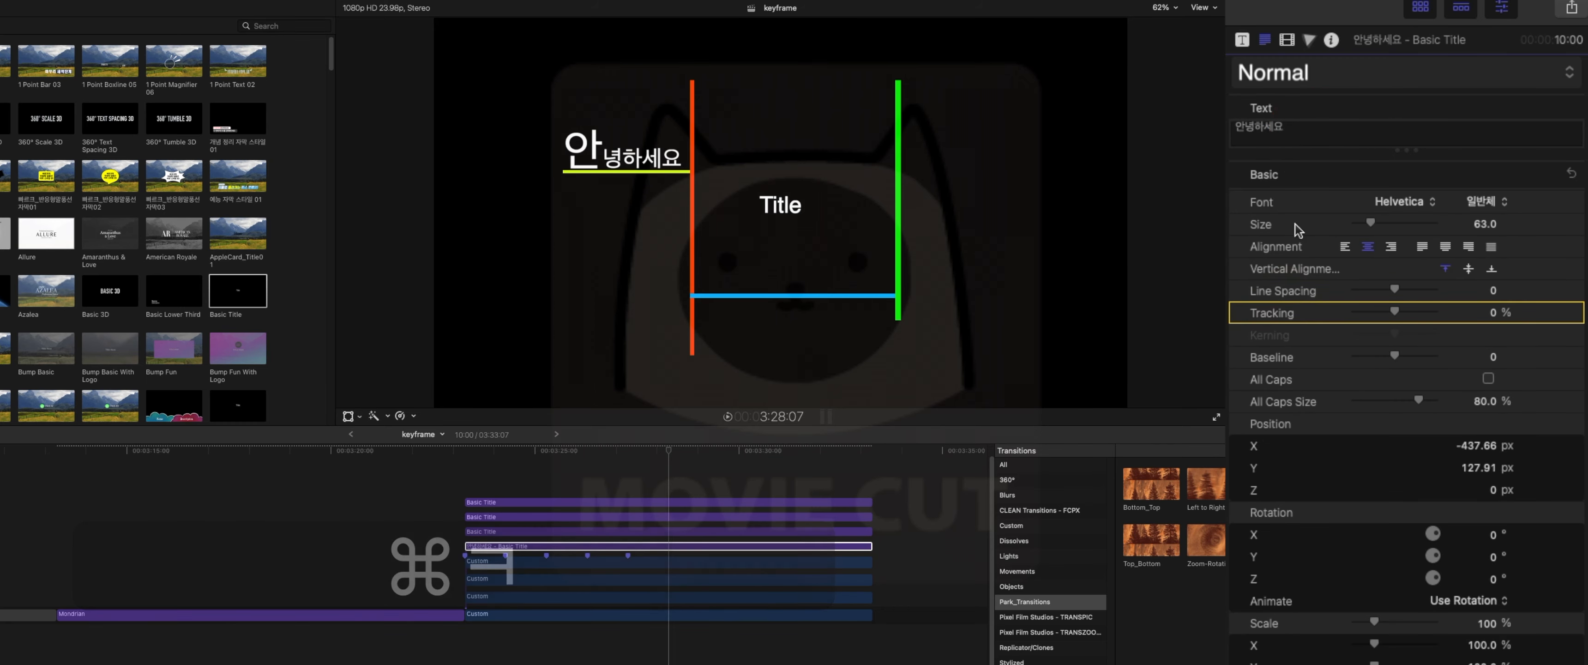
Try increasing the tracking of the whole 안녕하세요 text and undo it
{"action": "double_click", "coordinate": [1304, 123]}
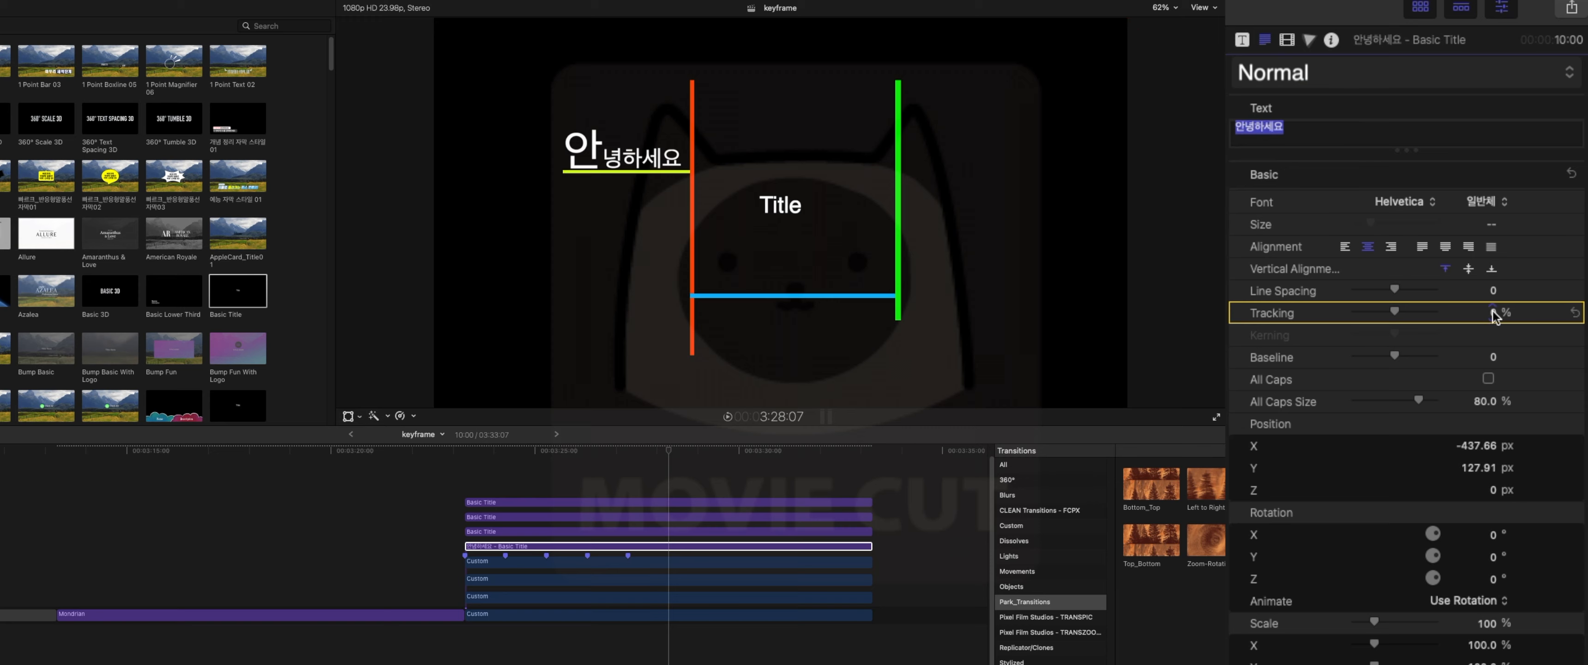
{"action": "left_click_drag", "start_coordinate": [1492, 314], "coordinate": [1516, 313]}
{"action": "key", "text": "super+z"}
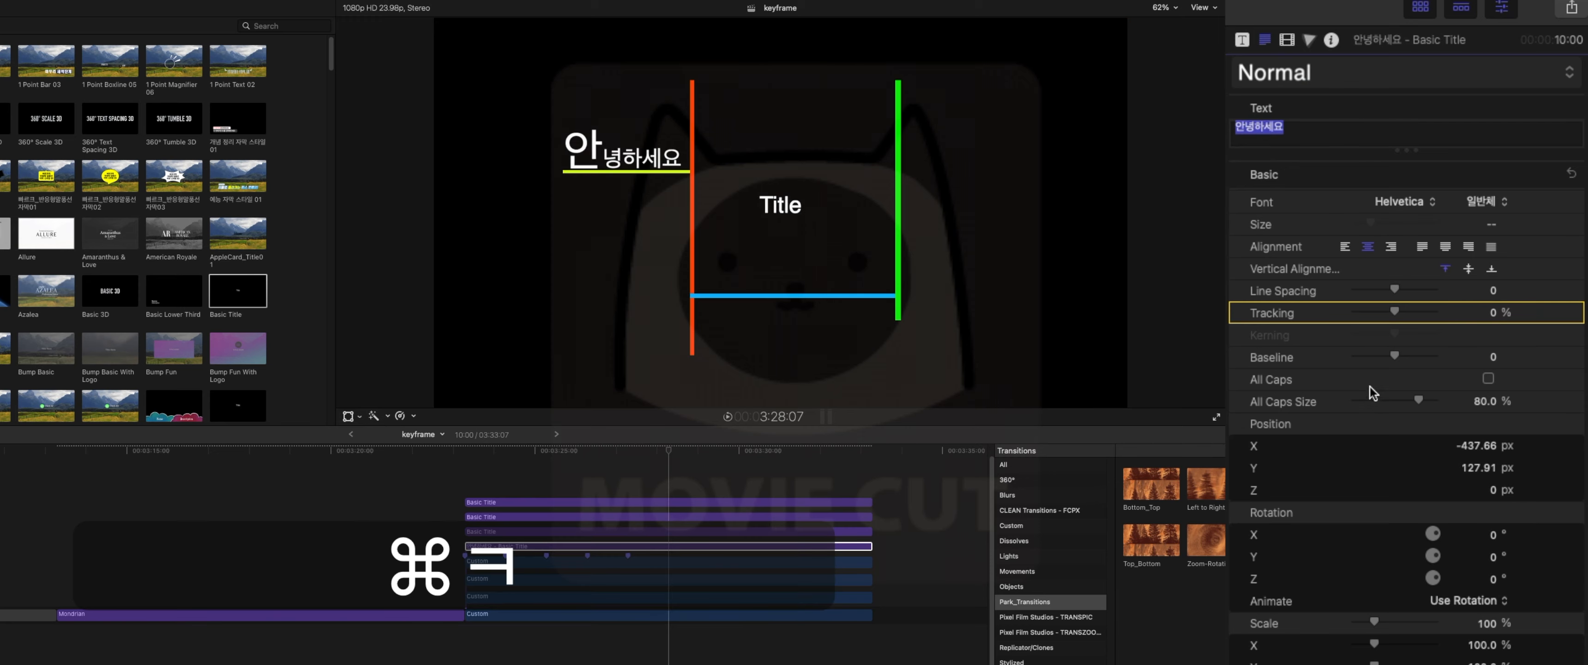
Try shifting the baseline of the 안녕하세요 text and undo it
{"action": "left_click", "coordinate": [1300, 126]}
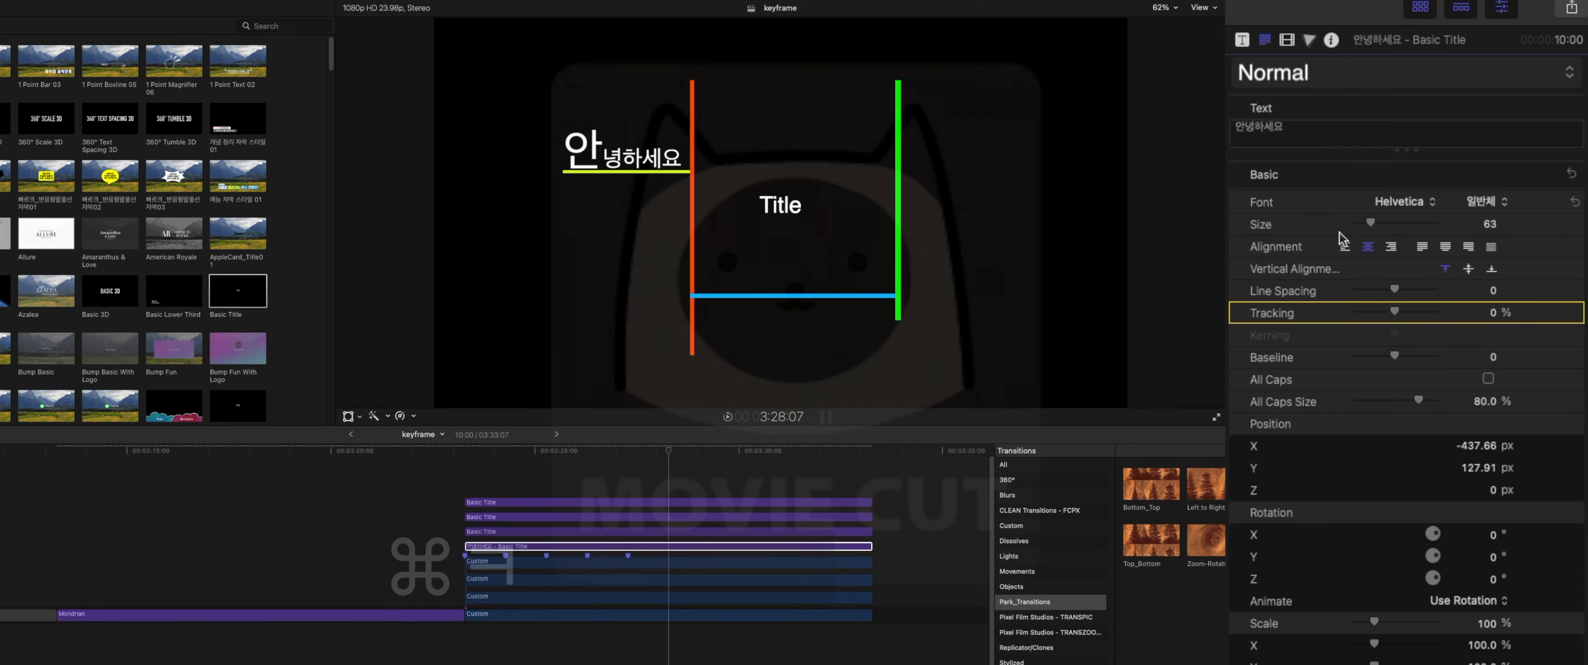
{"action": "left_click", "coordinate": [1325, 360]}
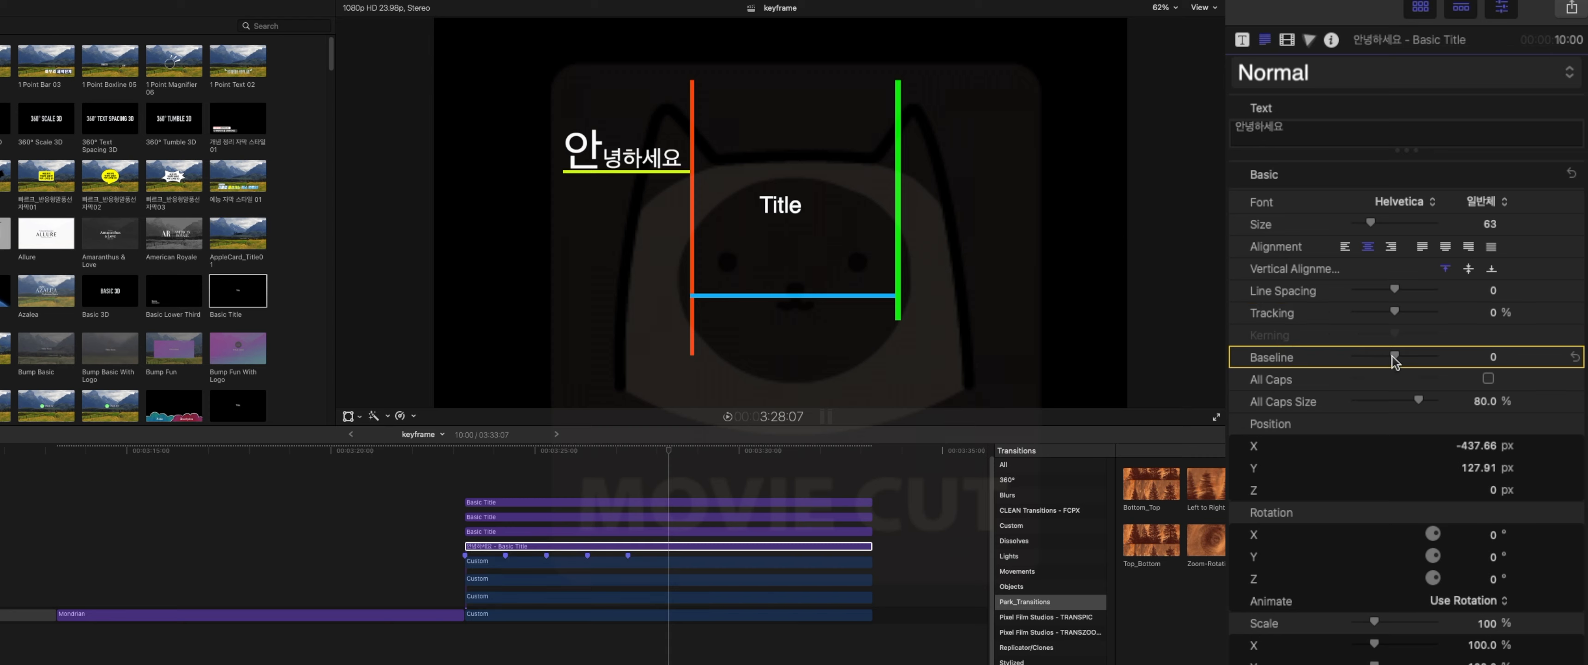
{"action": "mouse_move", "coordinate": [1392, 358]}
{"action": "left_mouse_down"}
{"action": "mouse_move", "coordinate": [1379, 362]}
{"action": "mouse_move", "coordinate": [1420, 360]}
{"action": "mouse_move", "coordinate": [1391, 362]}
{"action": "left_mouse_up"}
{"action": "key", "text": "super+z"}
Move the Basic Title directly above the 안녕하세요 clip down to about X 1 px and Y -113 px
{"action": "left_click", "coordinate": [1277, 386]}
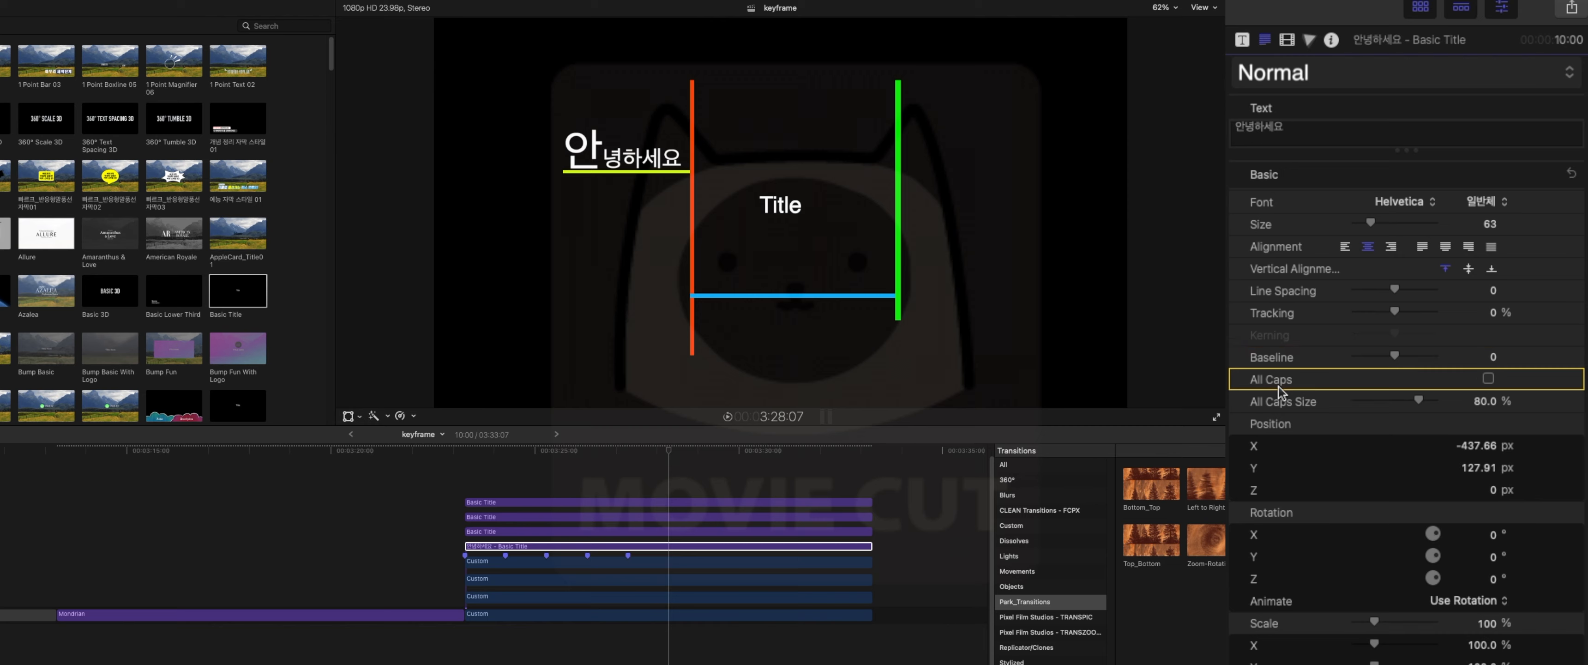
{"action": "left_click", "coordinate": [783, 210]}
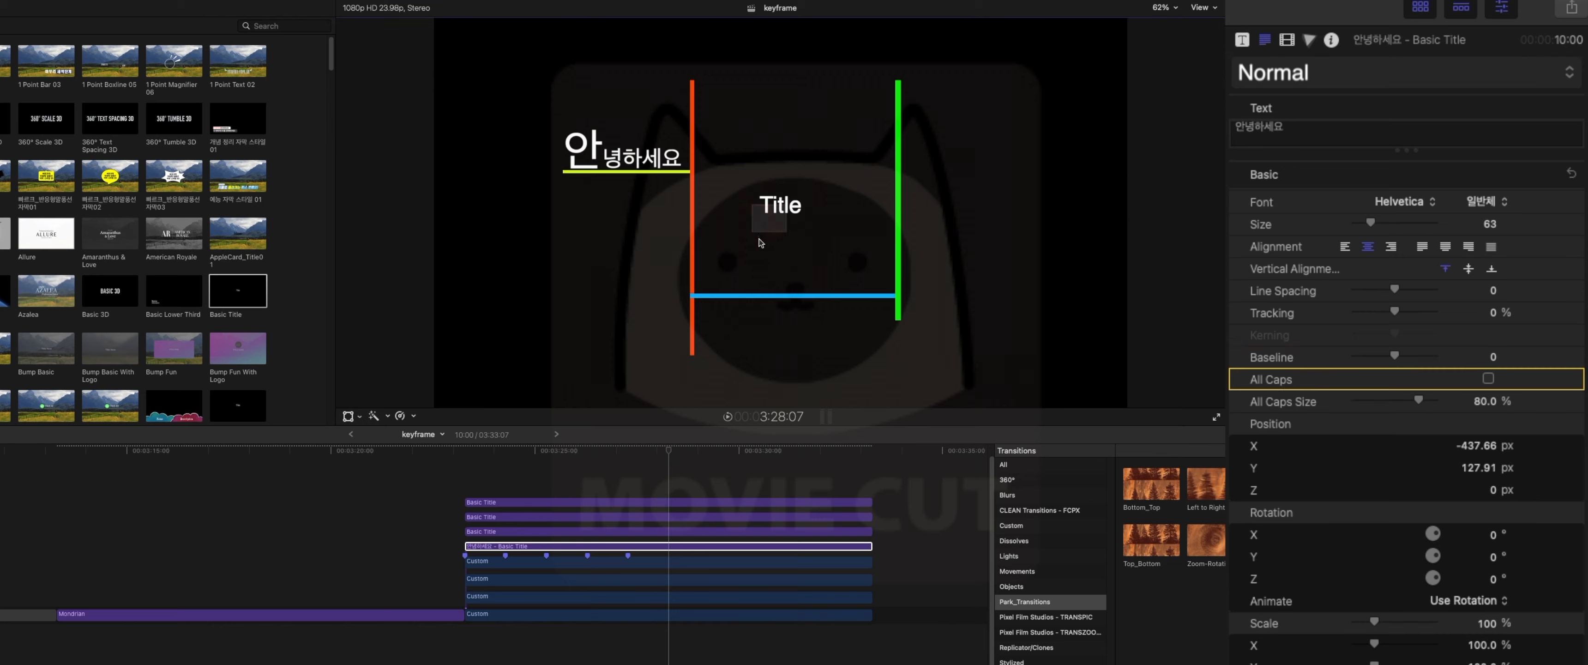
{"action": "left_click", "coordinate": [651, 533]}
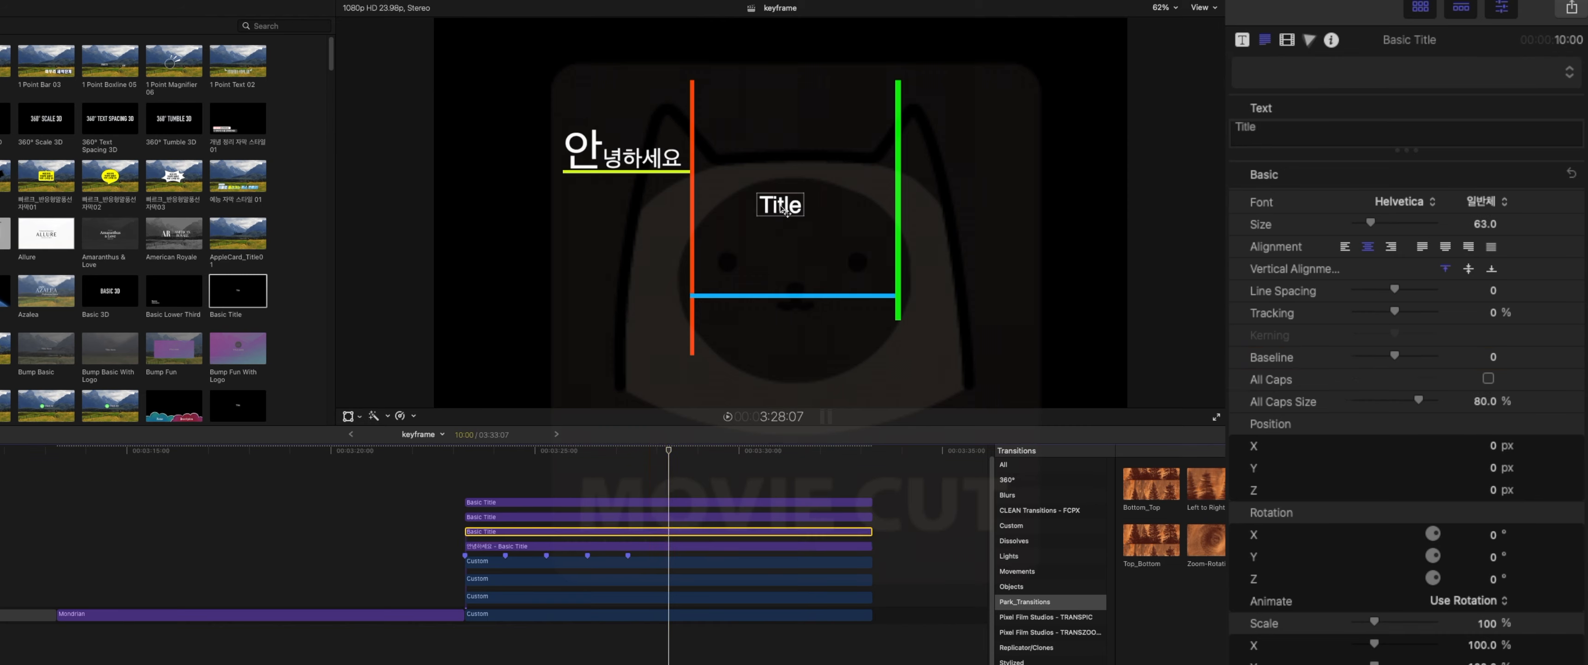
{"action": "left_click_drag", "start_coordinate": [781, 206], "coordinate": [783, 254]}
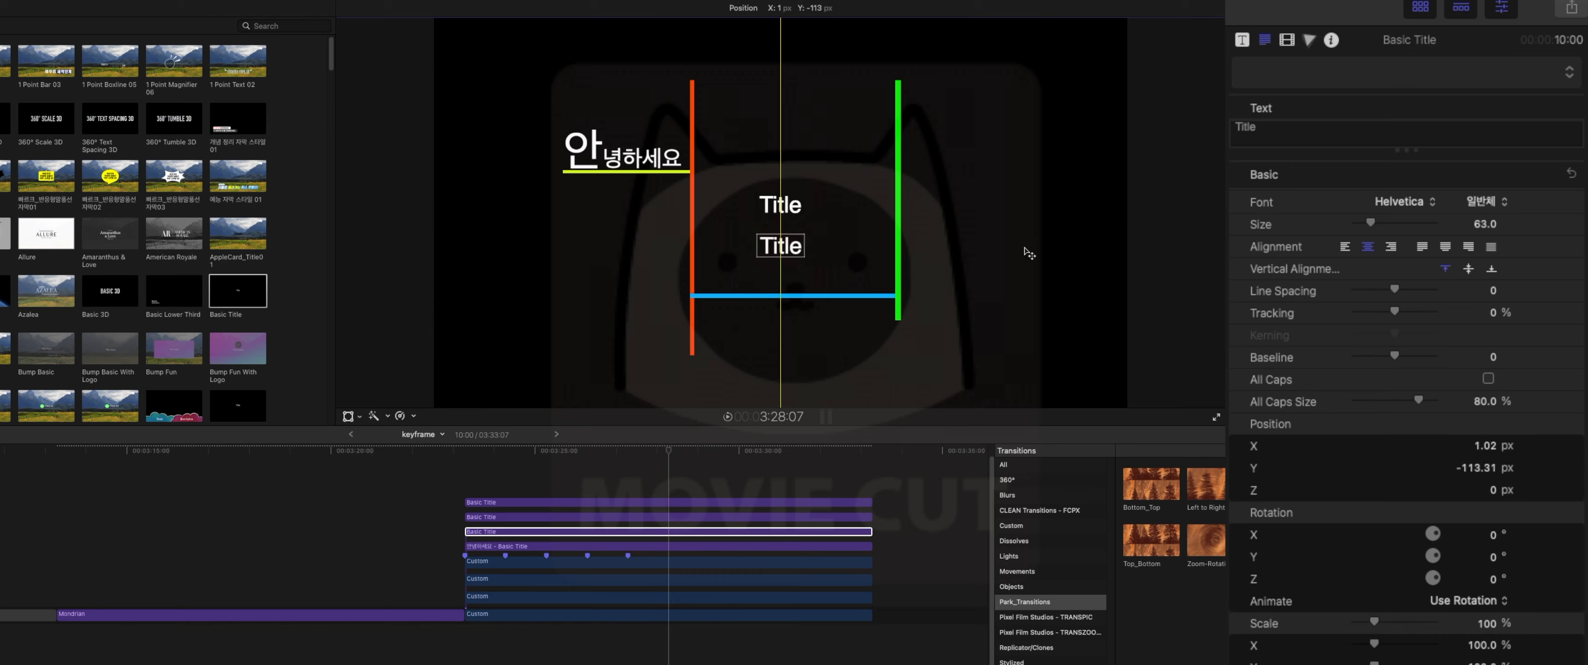
Try All Caps on the moved title with All Caps Size at 70%, and turn All Caps back off
{"action": "left_click", "coordinate": [1488, 378]}
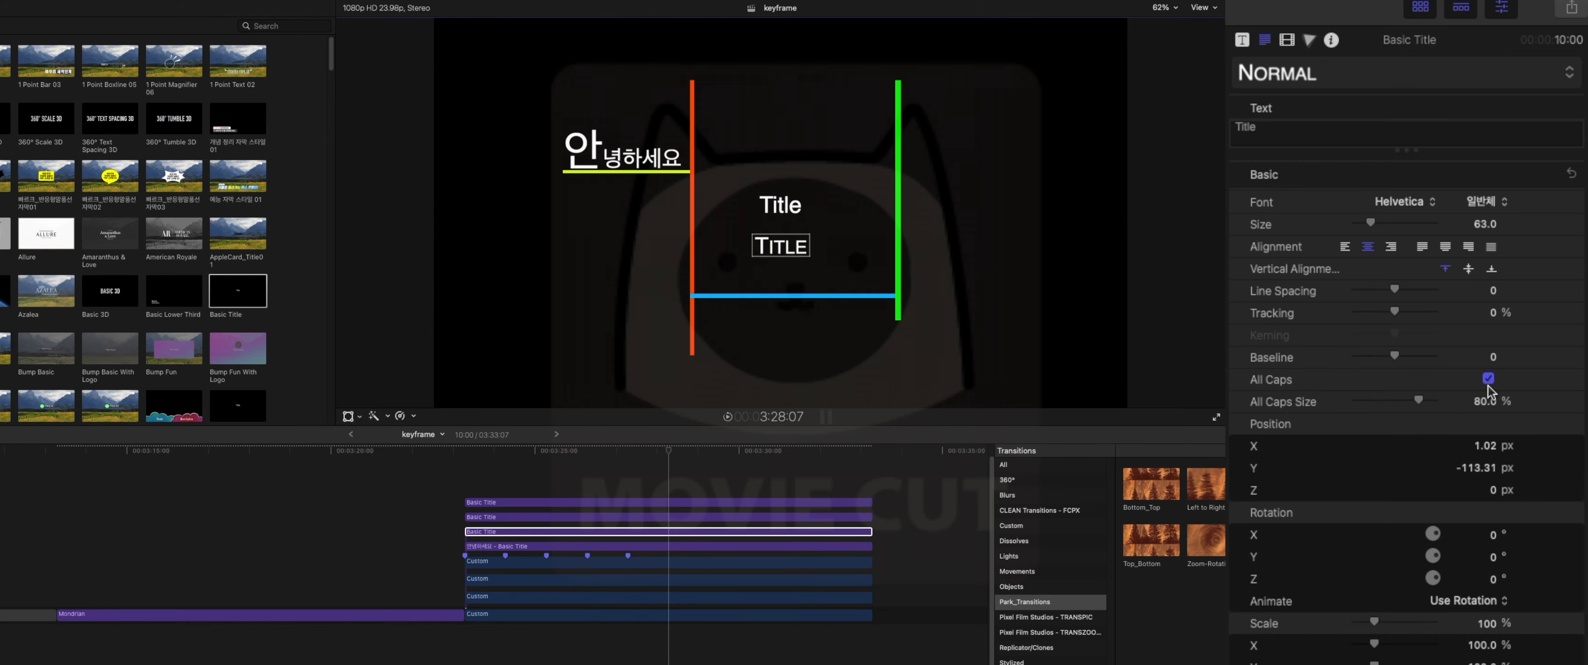
{"action": "left_click_drag", "start_coordinate": [1485, 400], "coordinate": [1487, 412]}
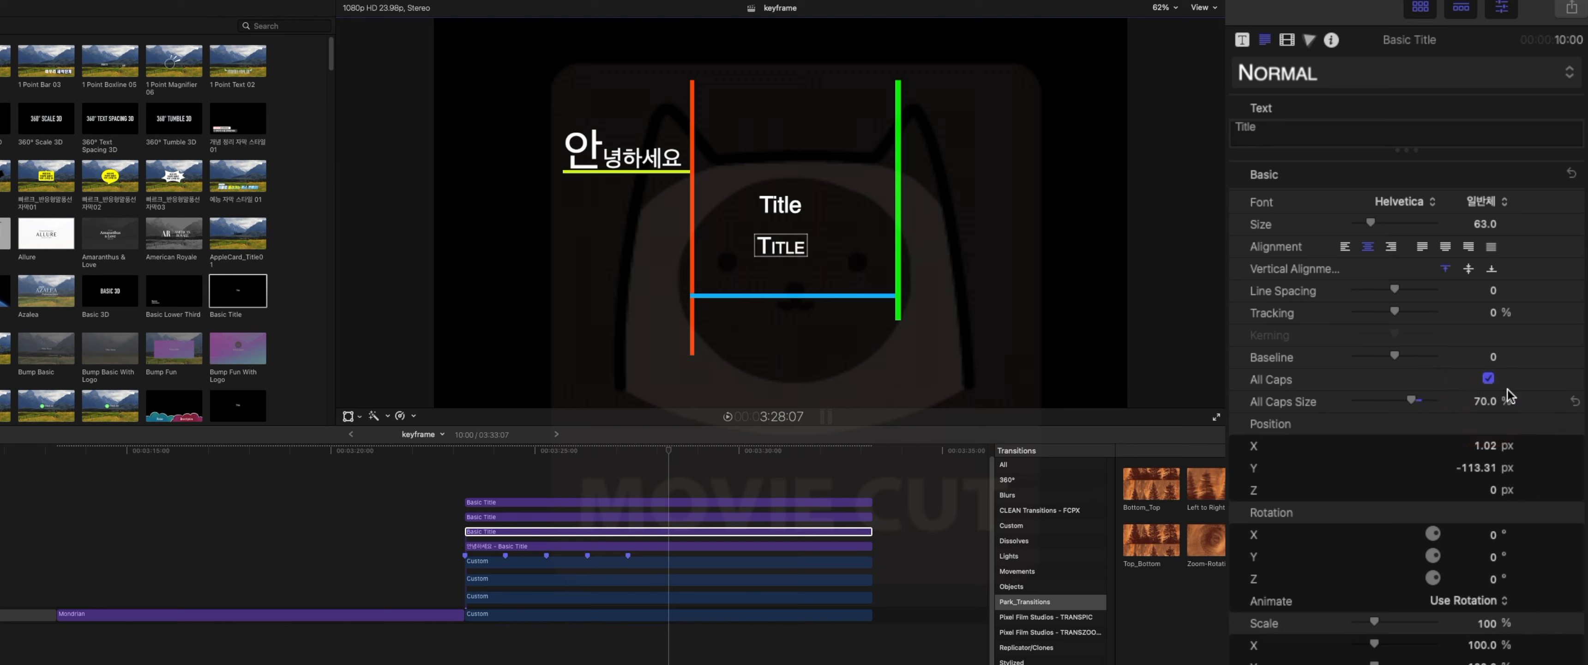
{"action": "left_click", "coordinate": [1488, 377]}
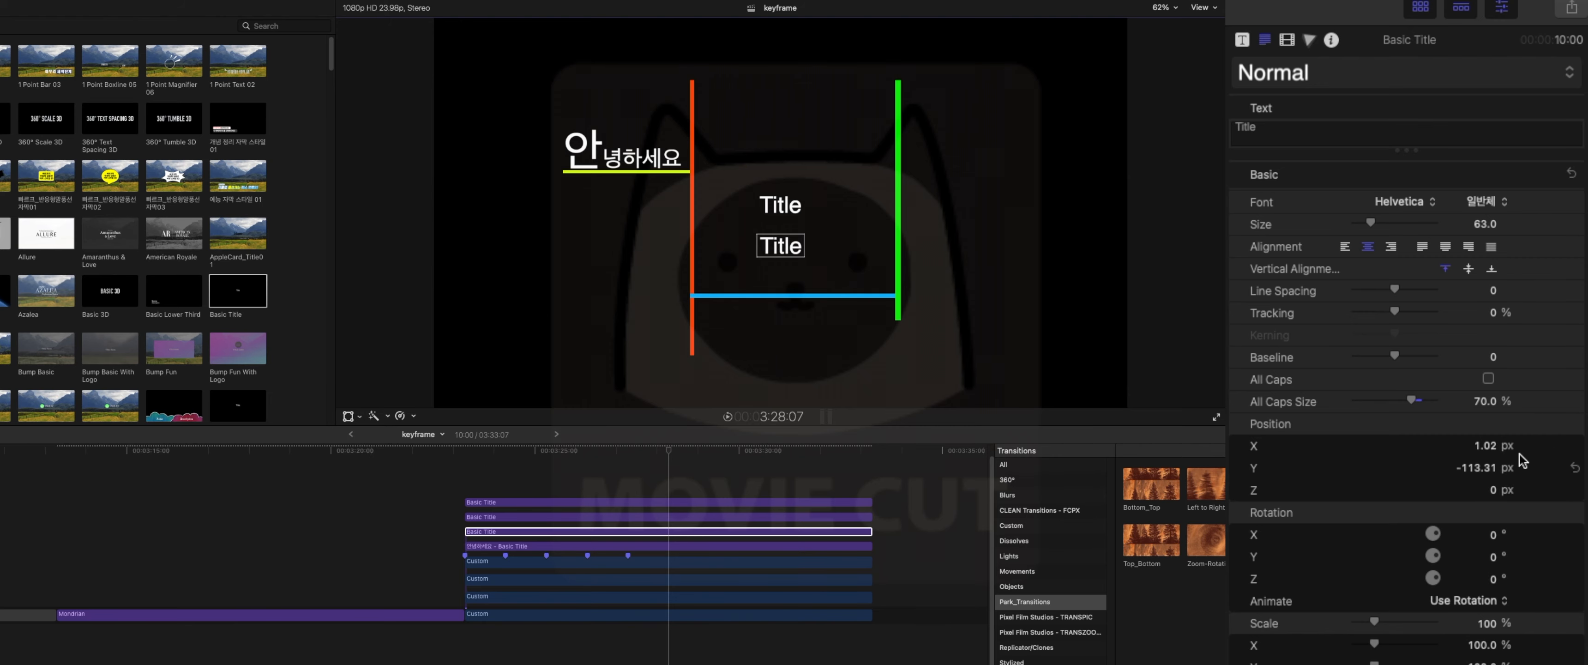
Enable 3D Text for the moved title and enlarge its text size to 455
{"action": "scroll", "coordinate": [1498, 419], "scroll_direction": "down", "scroll_amount": 5}
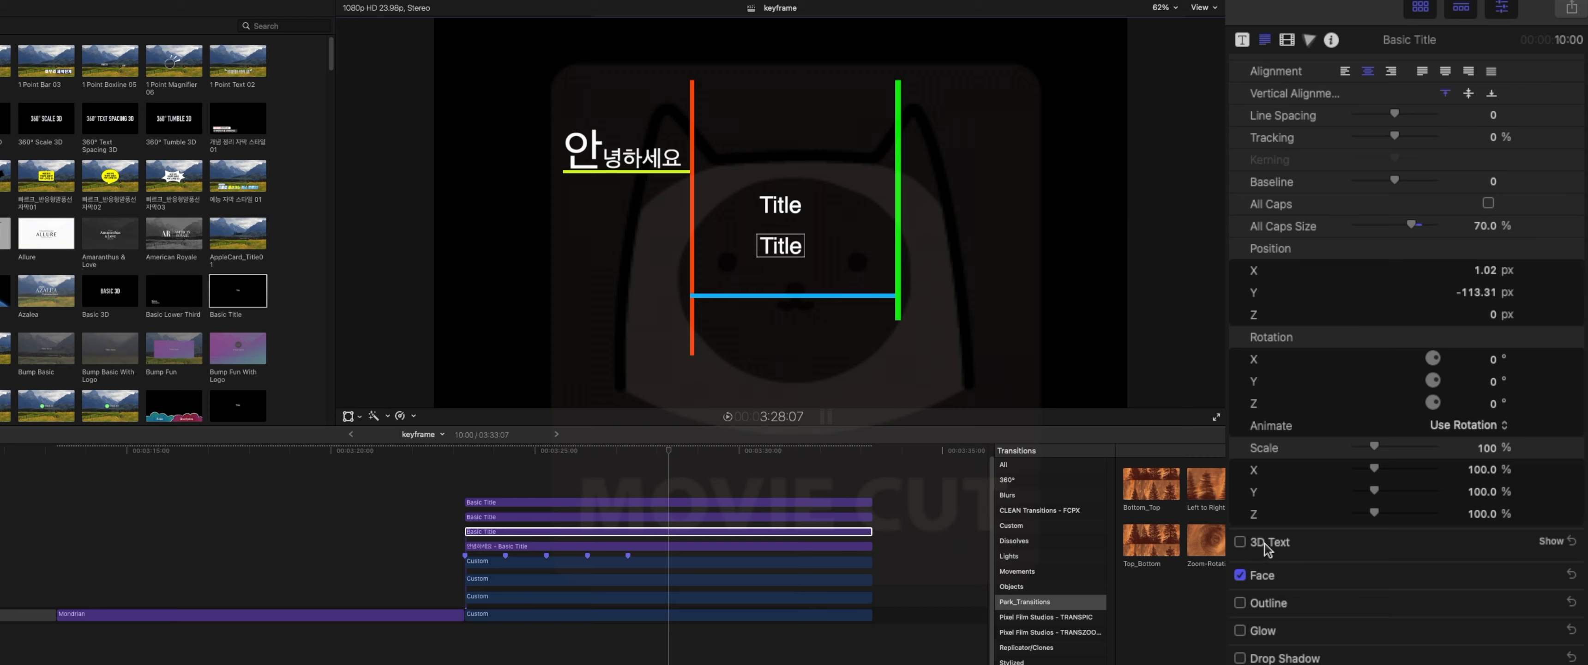
{"action": "left_click", "coordinate": [1241, 542]}
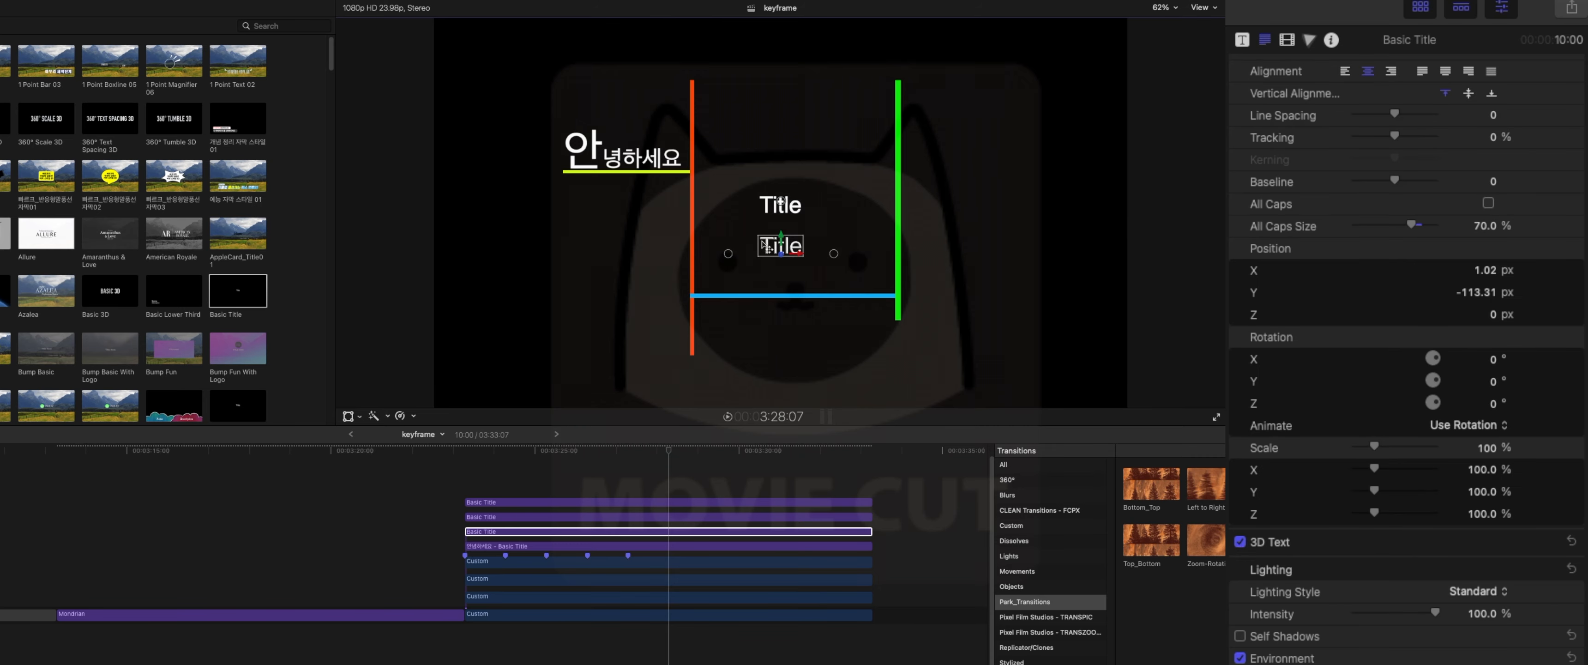
{"action": "scroll", "coordinate": [1428, 255], "scroll_direction": "up", "scroll_amount": 5}
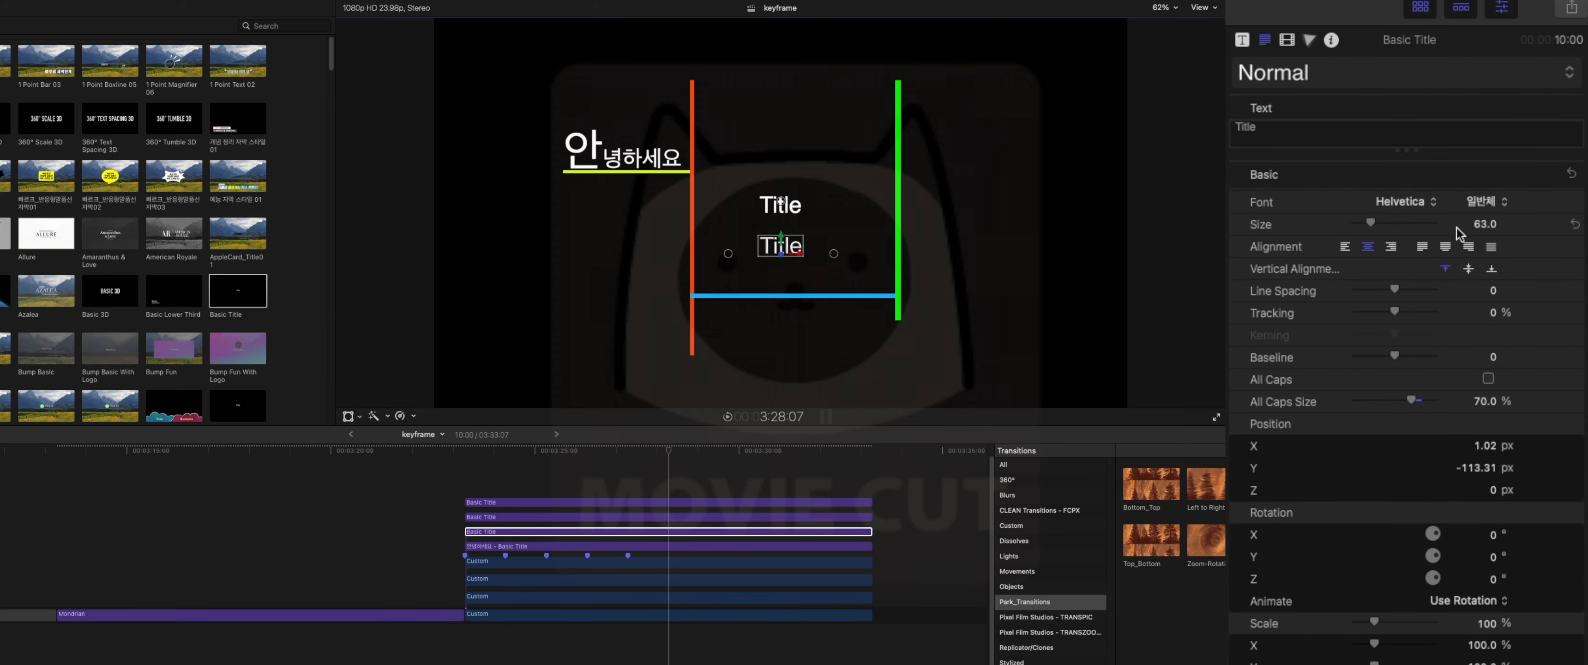
{"action": "left_click_drag", "start_coordinate": [1482, 223], "coordinate": [1484, 223]}
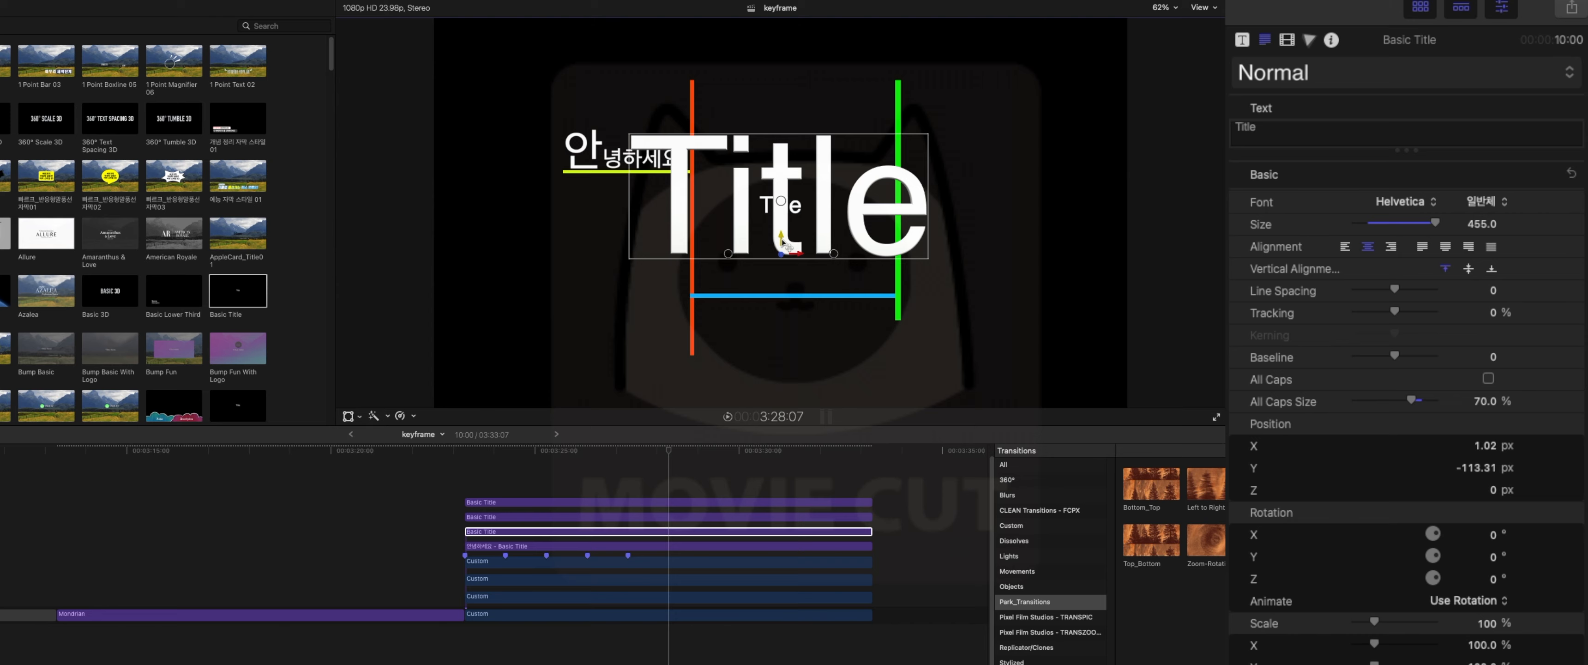
Move the 3D title to about X -108, Y -151 and Z 36 px, and rotate it to X 55.5° and Y 7°
{"action": "left_click_drag", "start_coordinate": [782, 241], "coordinate": [758, 362]}
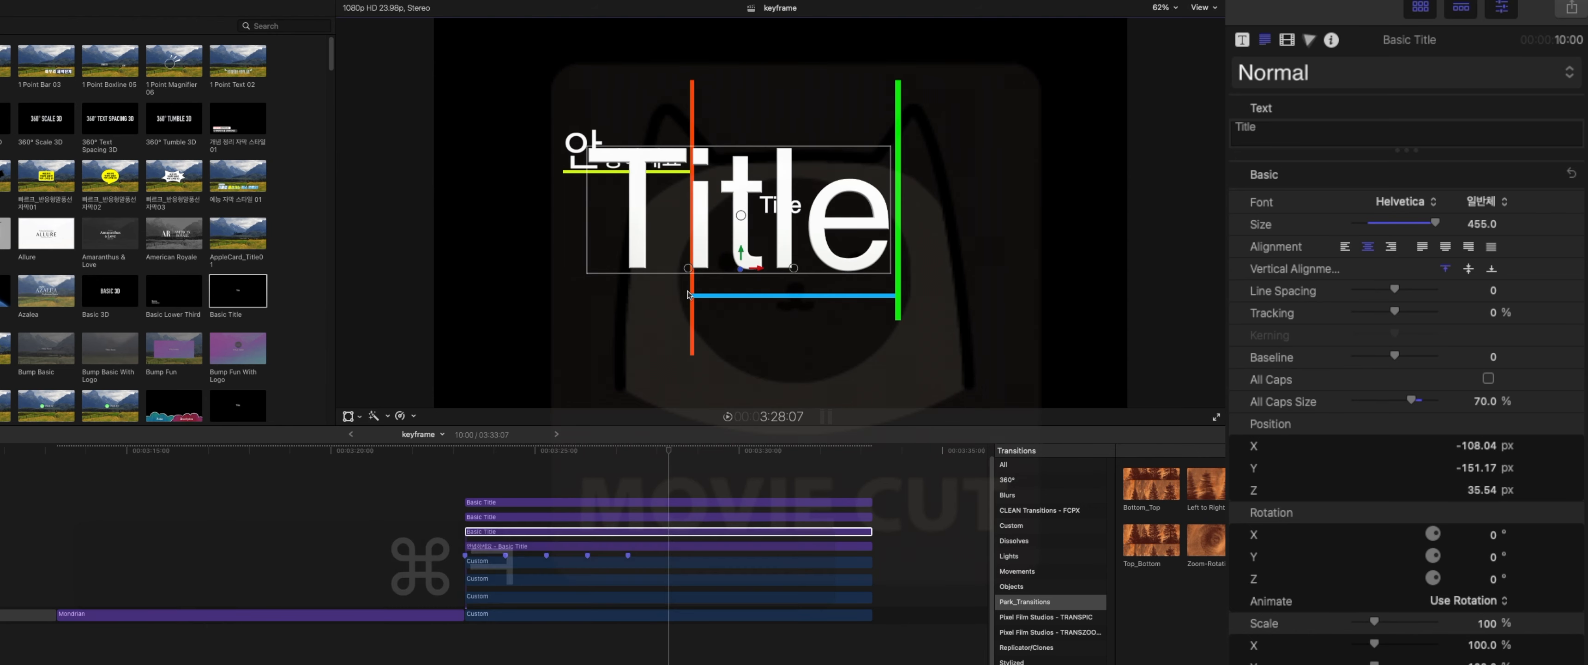
{"action": "mouse_move", "coordinate": [688, 270]}
{"action": "left_mouse_down"}
{"action": "mouse_move", "coordinate": [702, 243]}
{"action": "mouse_move", "coordinate": [691, 272]}
{"action": "left_mouse_up"}
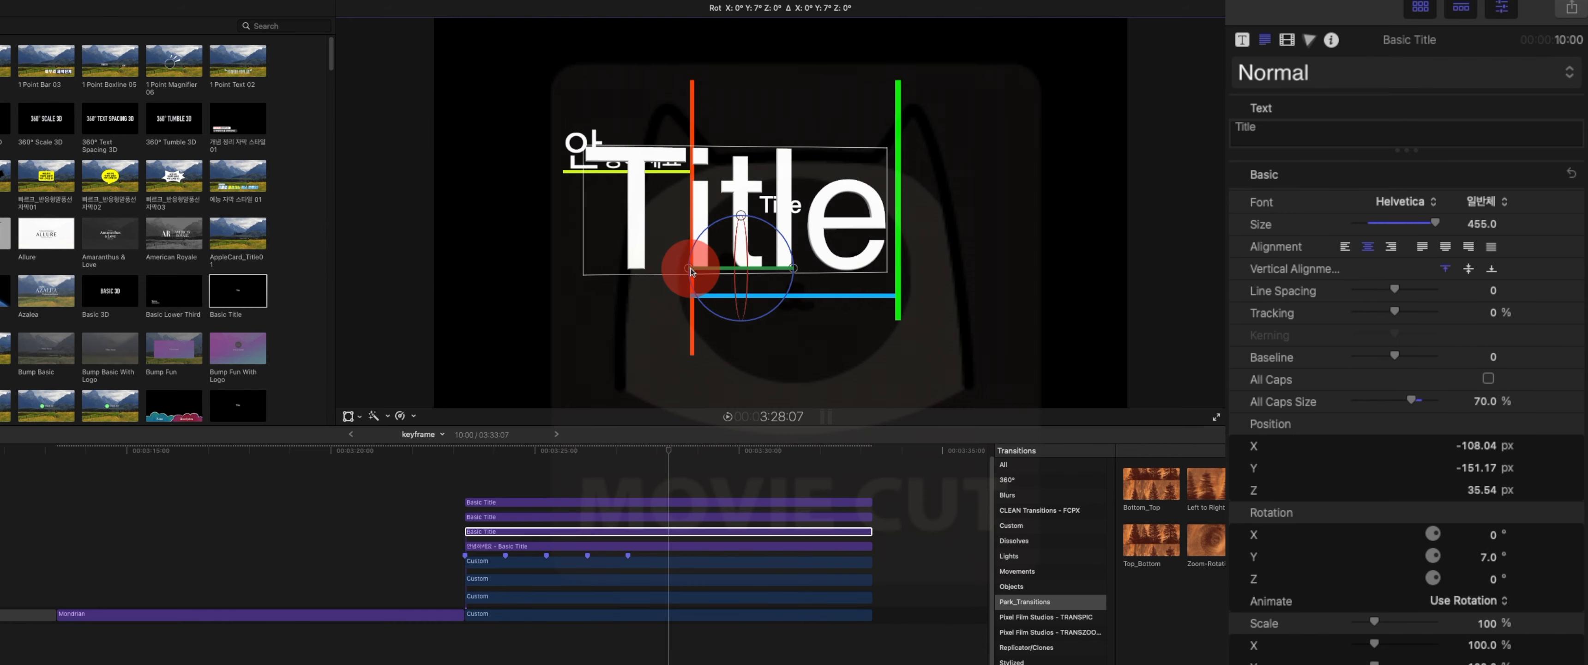
{"action": "key", "text": "super+z"}
{"action": "left_click_drag", "start_coordinate": [742, 217], "coordinate": [763, 151]}
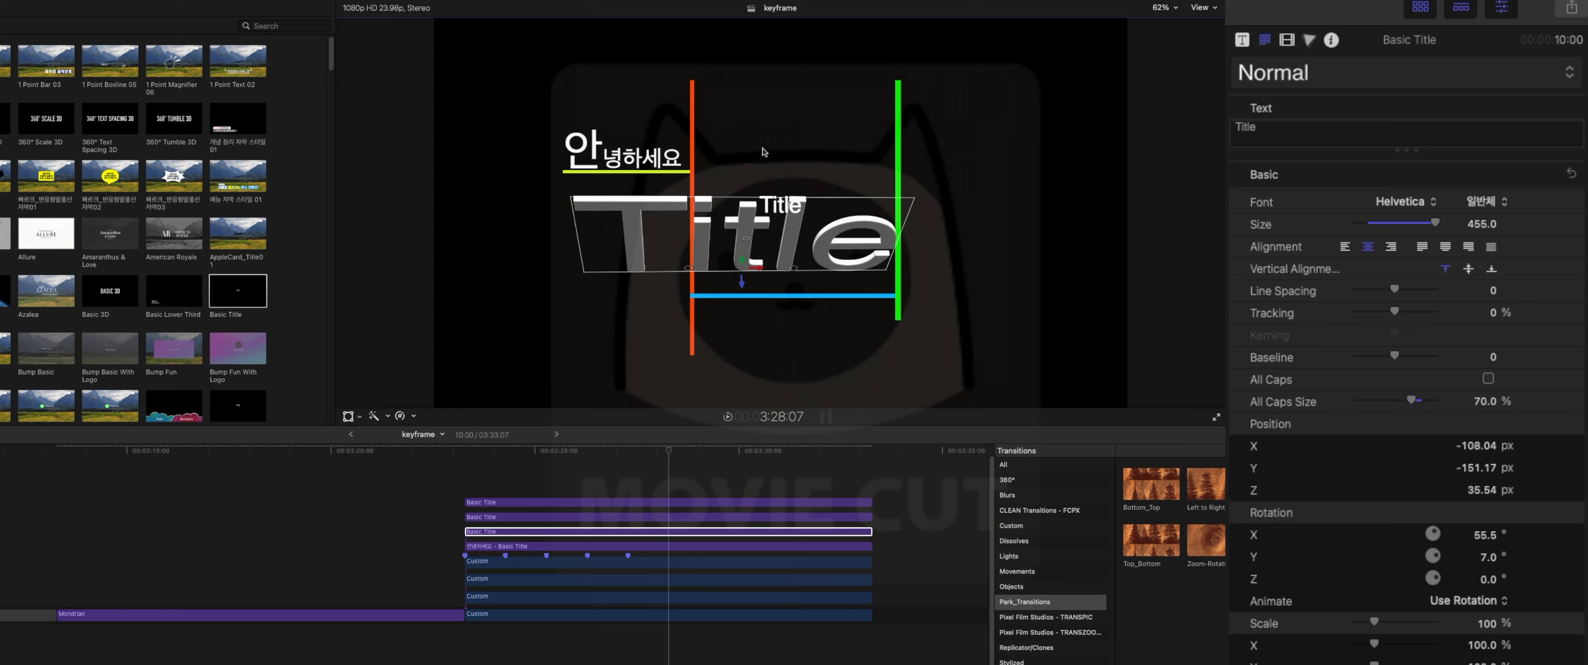
Undo the 3D title's last X rotation, try turning it about the Z and Y axes, and reset its rotation
{"action": "key", "text": "super+z"}
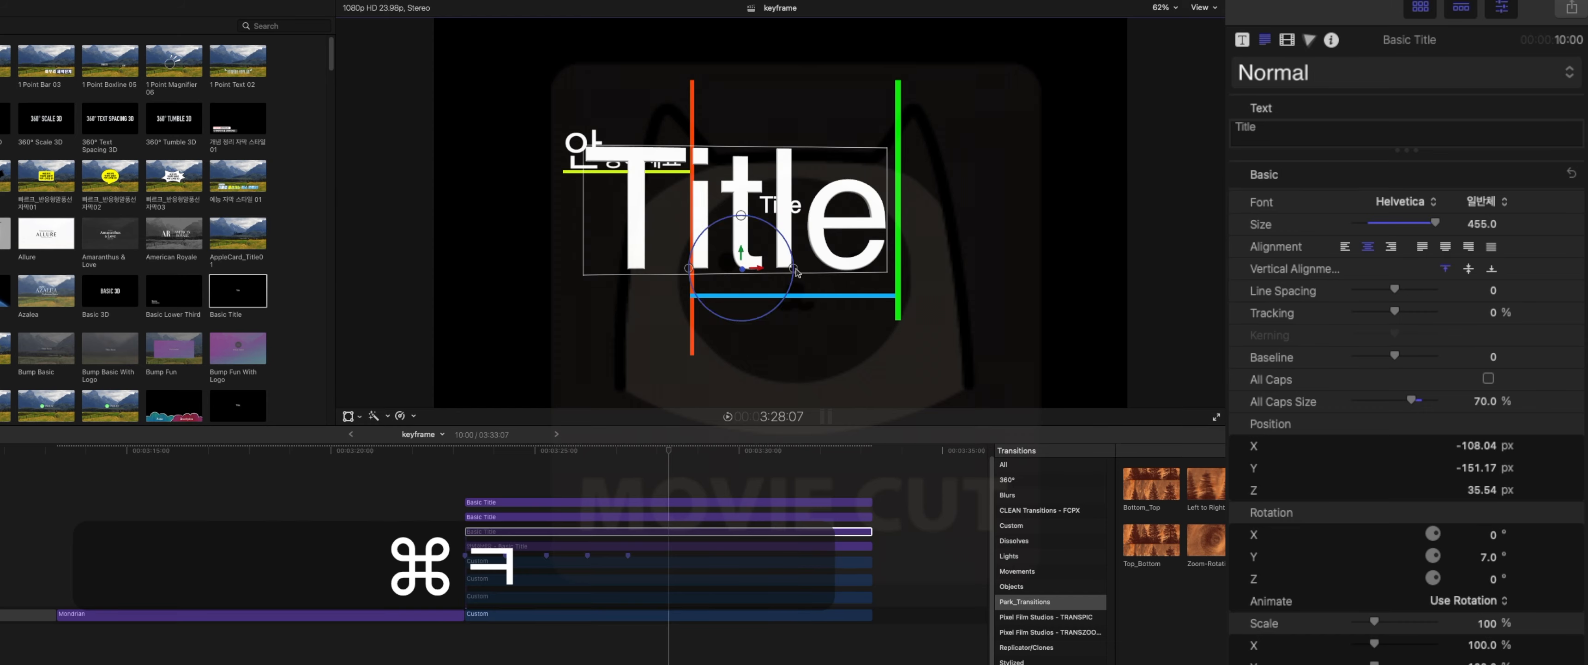
{"action": "left_click_drag", "start_coordinate": [798, 271], "coordinate": [777, 320]}
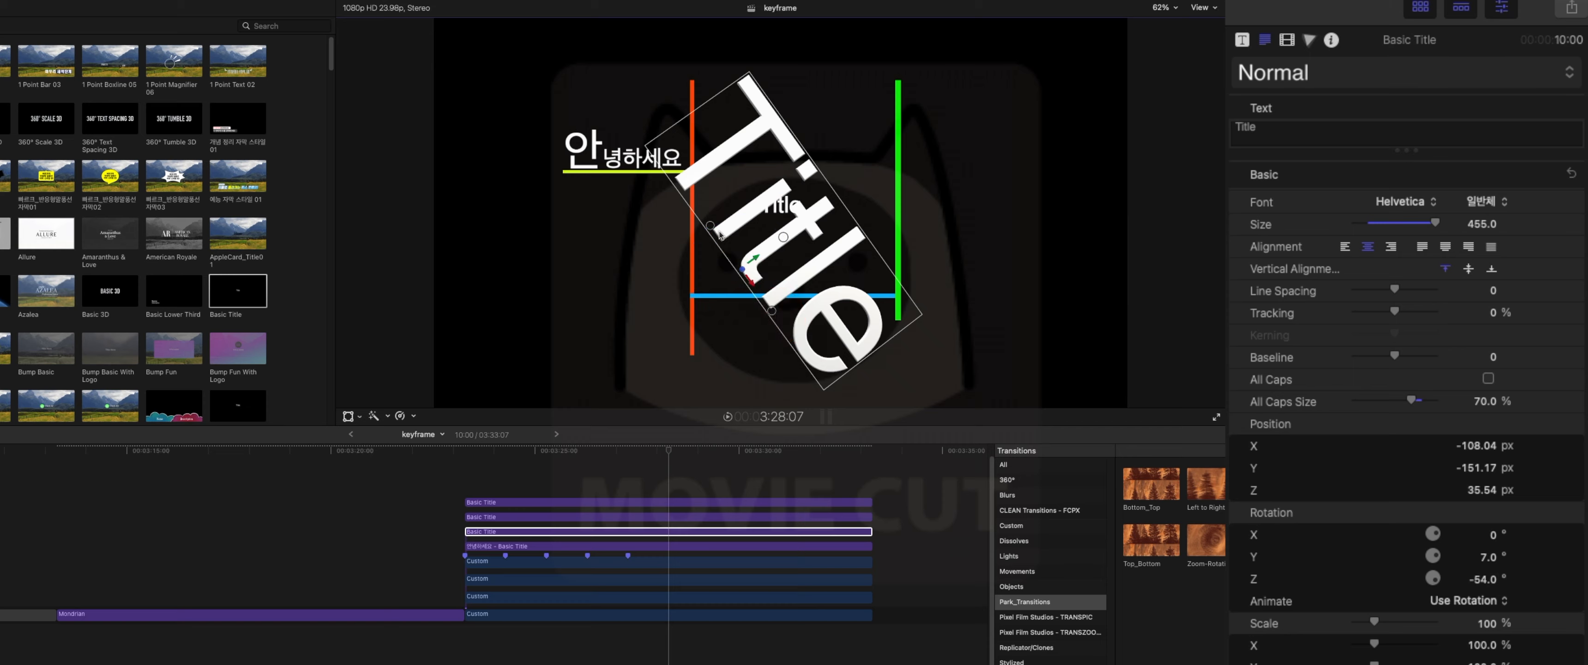
{"action": "left_click_drag", "start_coordinate": [718, 234], "coordinate": [779, 229]}
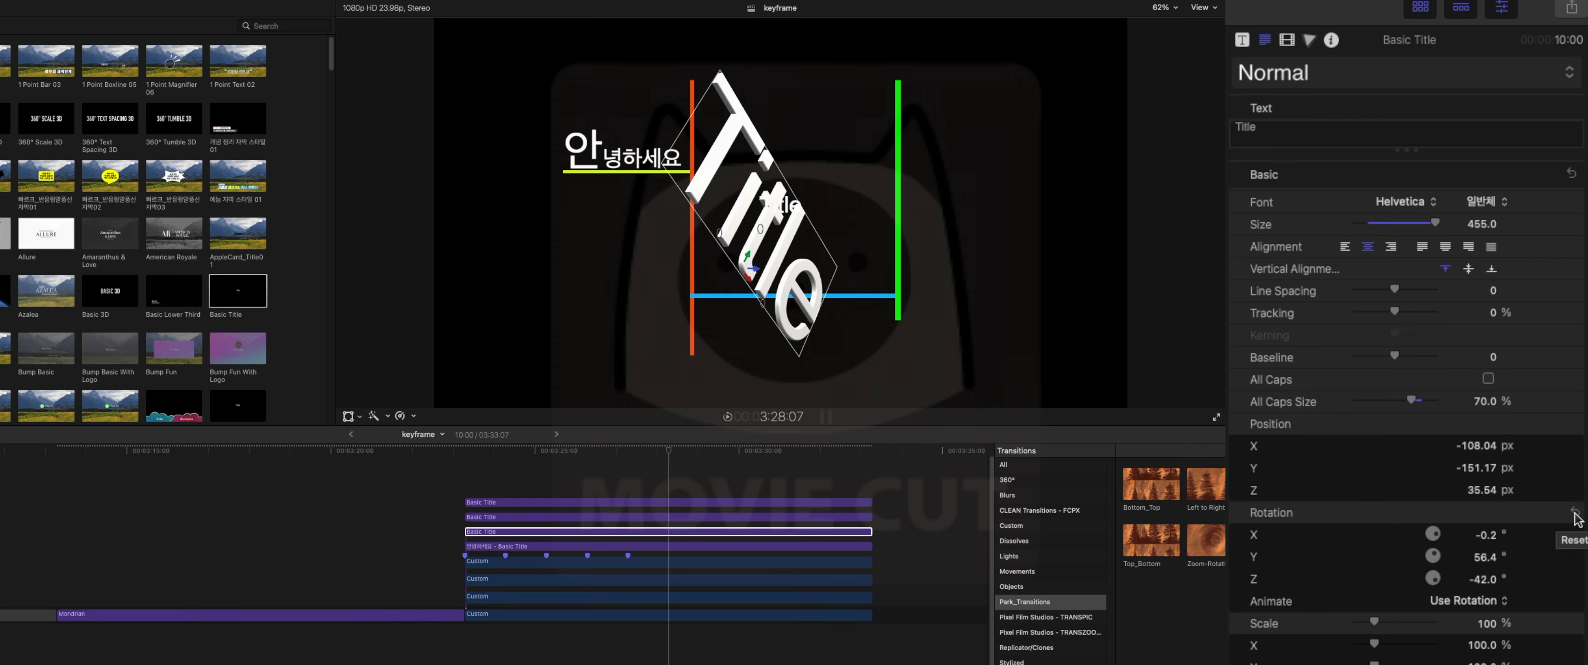
{"action": "left_click", "coordinate": [1574, 513]}
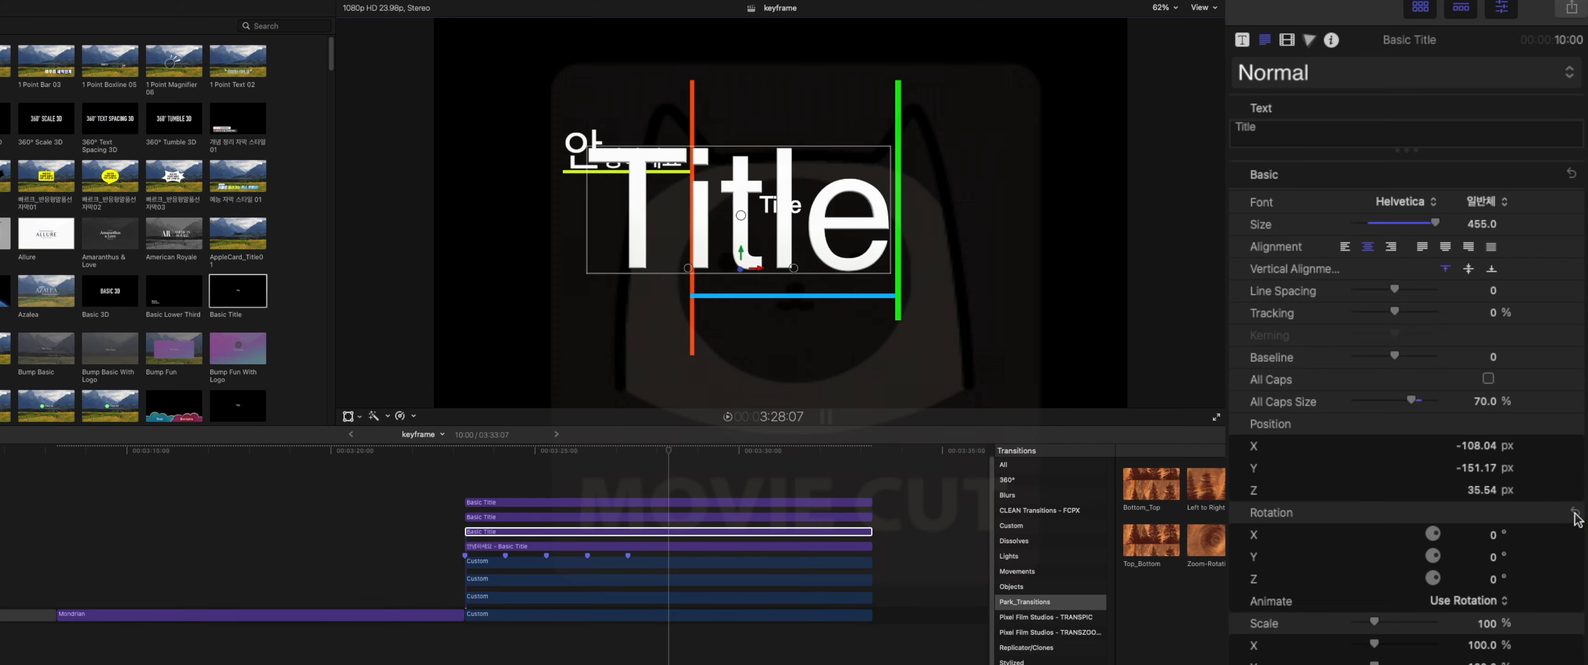
Show the 3D title's Self Shadows and Environment lighting settings and try switching both options on and off
{"action": "scroll", "coordinate": [1389, 529], "scroll_direction": "down", "scroll_amount": 10}
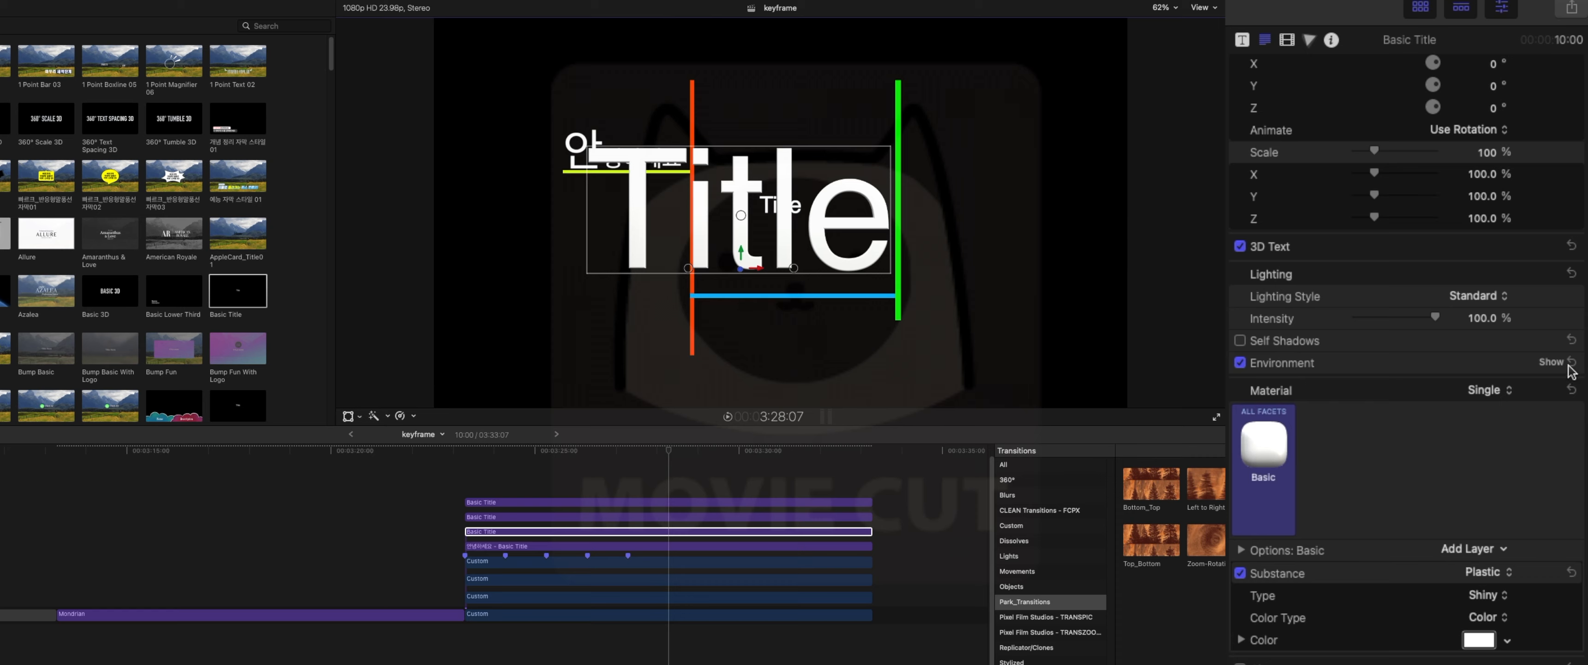
{"action": "left_click", "coordinate": [1550, 340]}
{"action": "left_click", "coordinate": [1551, 408]}
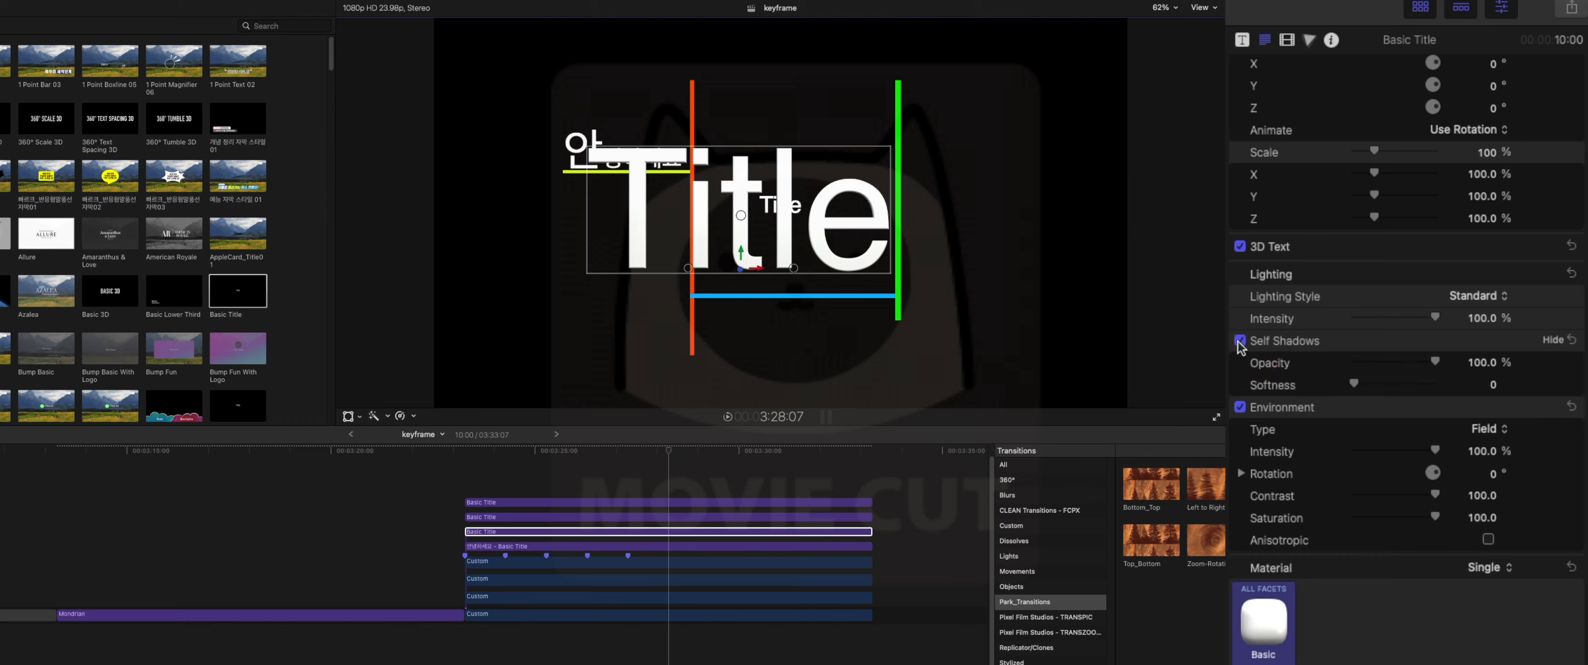
{"action": "left_click", "coordinate": [1240, 407]}
{"action": "left_click", "coordinate": [1240, 407]}
{"action": "left_click", "coordinate": [1240, 408]}
{"action": "left_click", "coordinate": [1240, 407]}
Rotate the 3D title to about Y 26.8° and move it to about X 271 and Z 785 px
{"action": "scroll", "coordinate": [1365, 494], "scroll_direction": "down", "scroll_amount": 5}
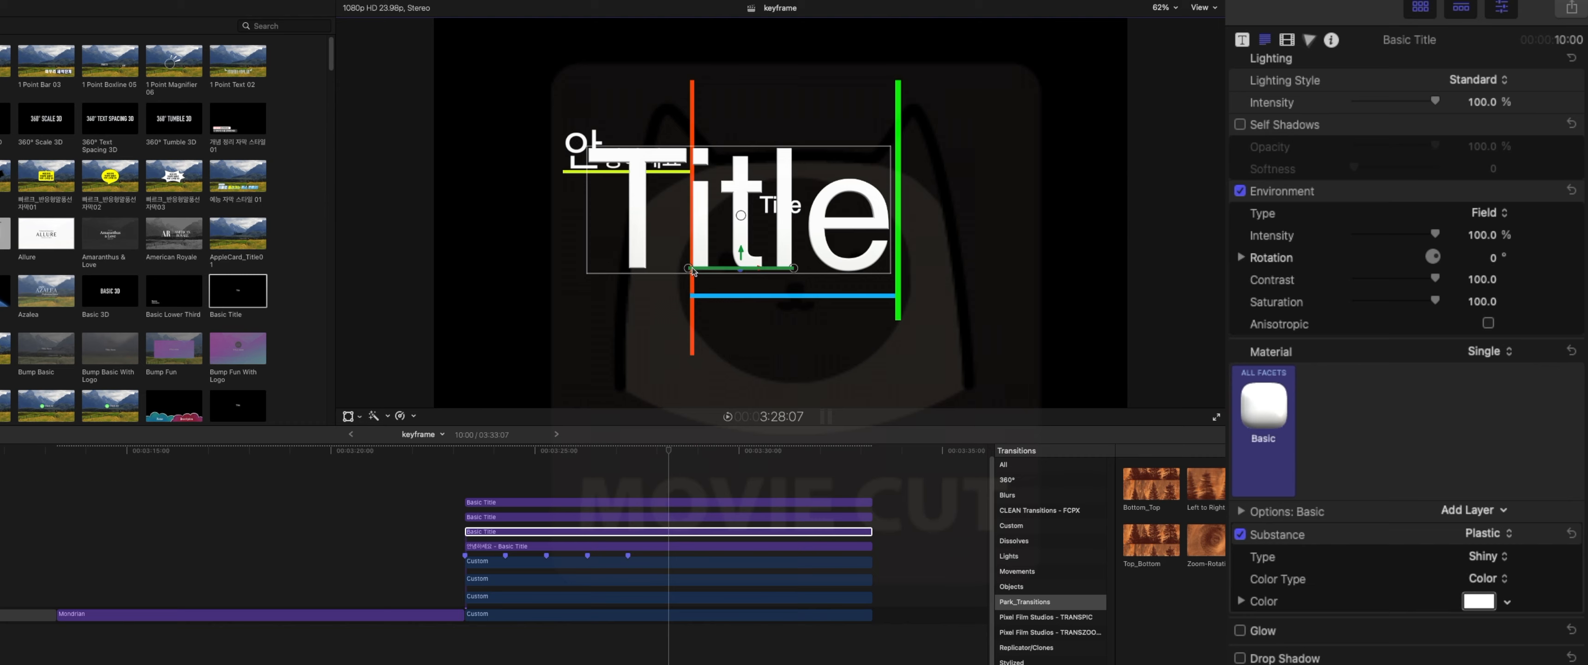
{"action": "left_click_drag", "start_coordinate": [697, 272], "coordinate": [748, 231]}
{"action": "left_click_drag", "start_coordinate": [751, 271], "coordinate": [943, 327]}
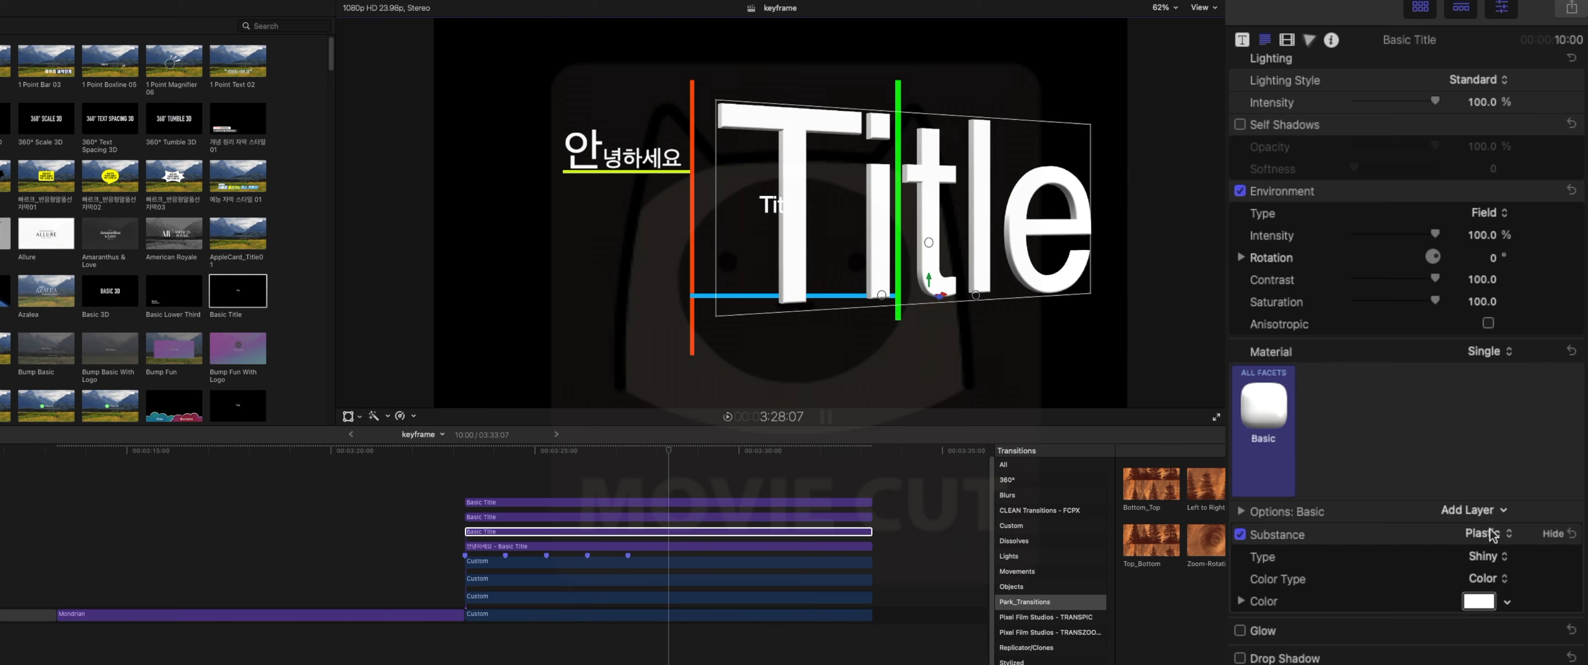
Apply the Grey Granite material to the 3D title and set its Material mode to Multiple
{"action": "left_click", "coordinate": [1343, 415]}
{"action": "left_click", "coordinate": [1267, 406]}
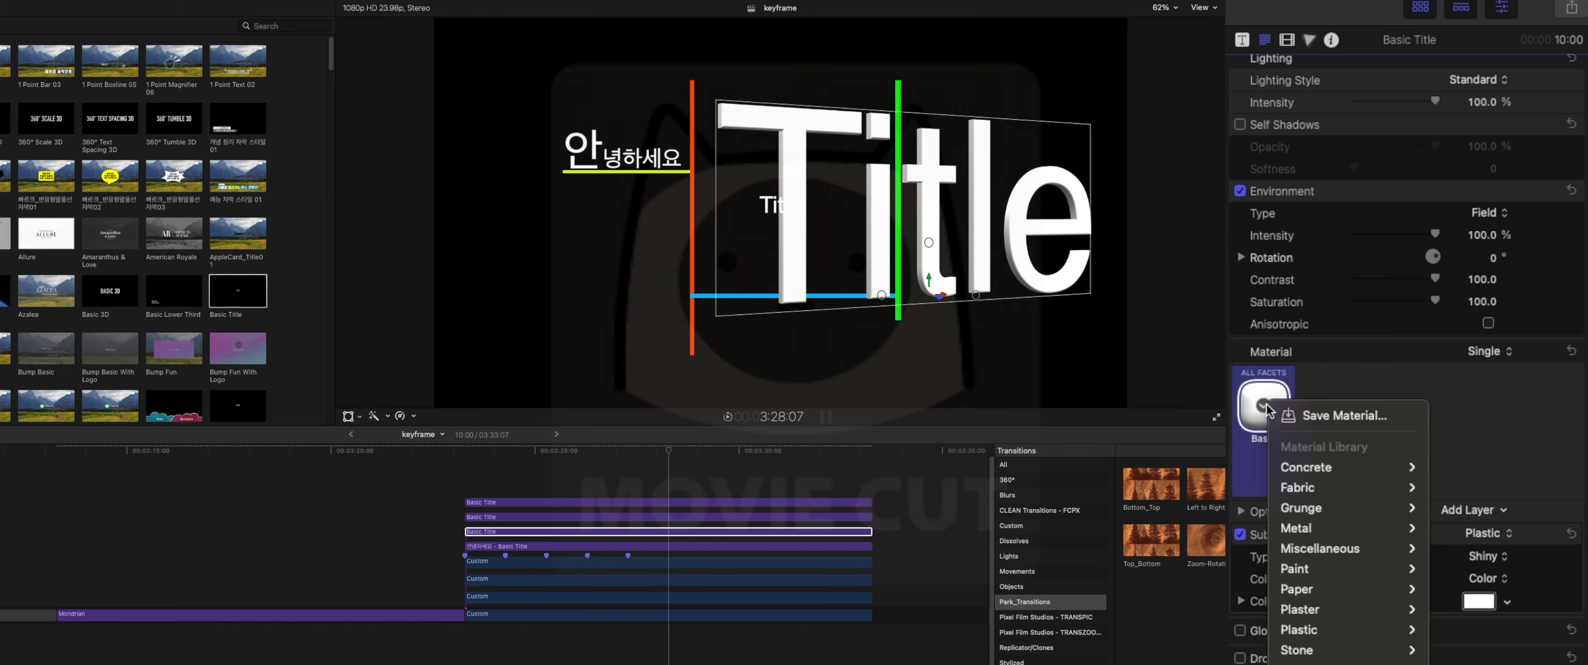
{"action": "mouse_move", "coordinate": [1297, 486]}
{"action": "left_click", "coordinate": [1206, 294]}
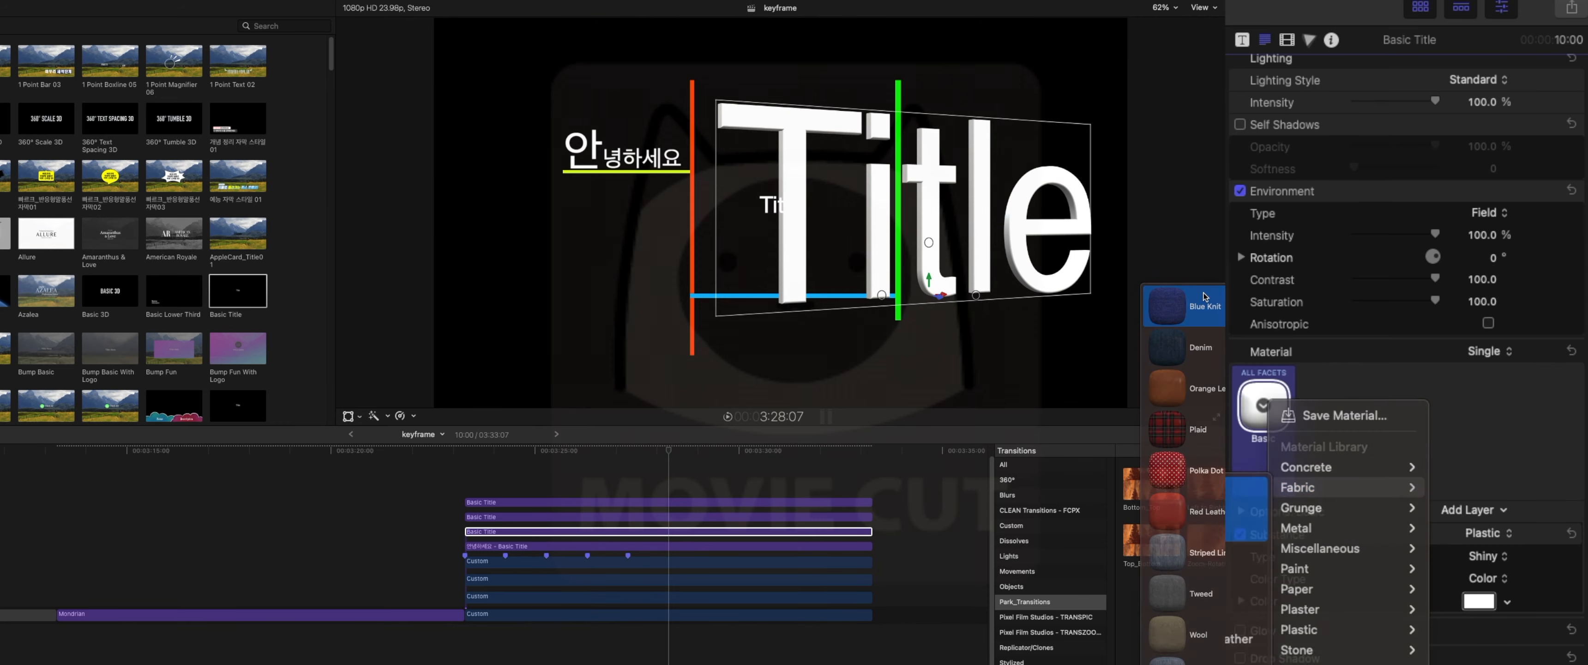
{"action": "left_click", "coordinate": [1501, 352]}
{"action": "left_click", "coordinate": [1500, 373]}
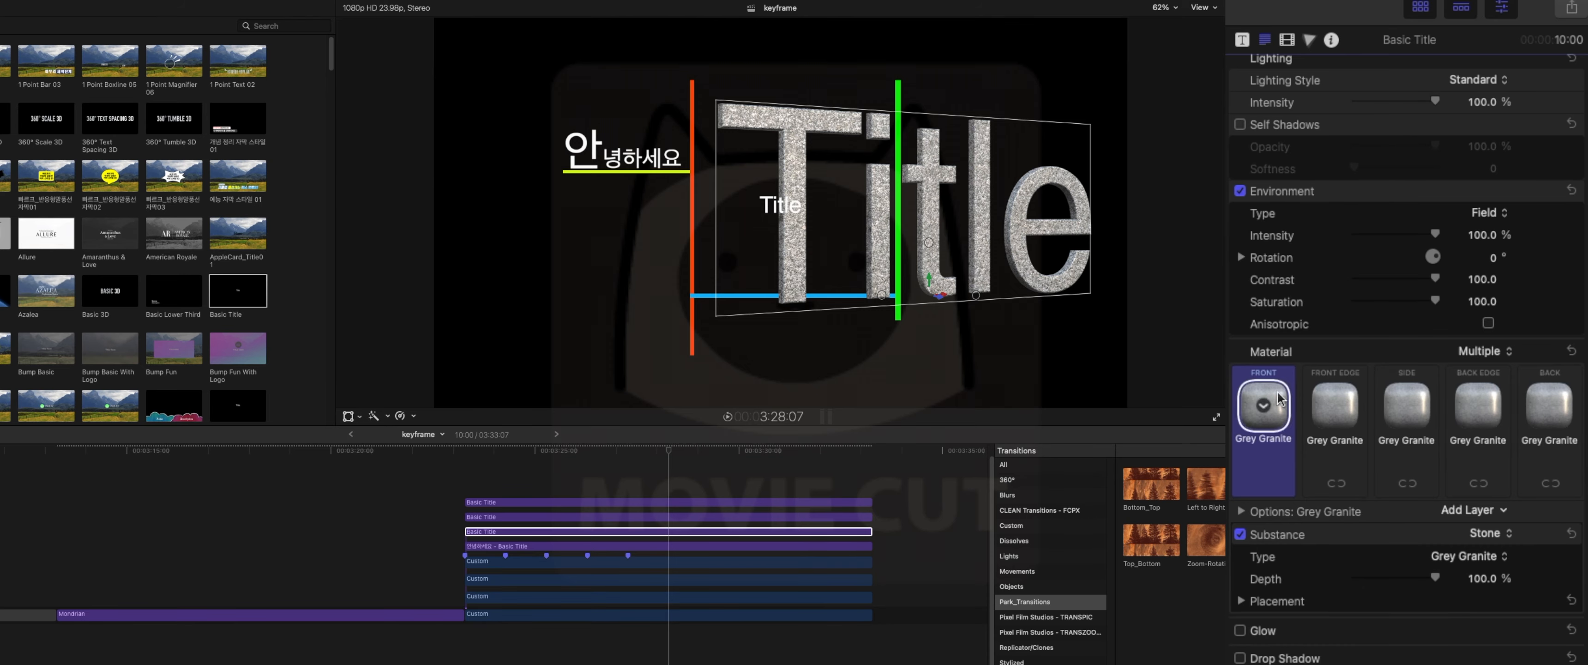
Turn off 3D Text for the enlarged title and reset its rotation on all axes
{"action": "scroll", "coordinate": [1408, 361], "scroll_direction": "up", "scroll_amount": 5}
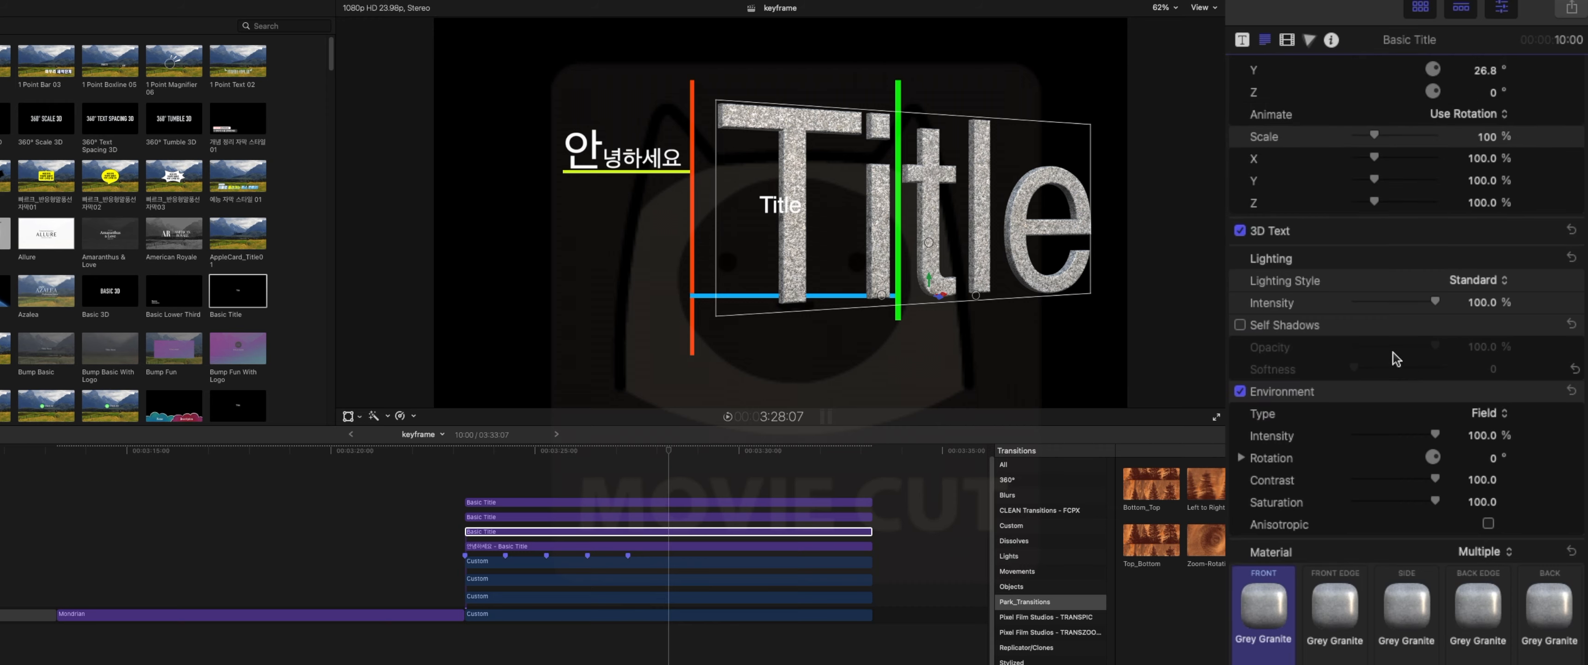
{"action": "left_click", "coordinate": [1240, 231]}
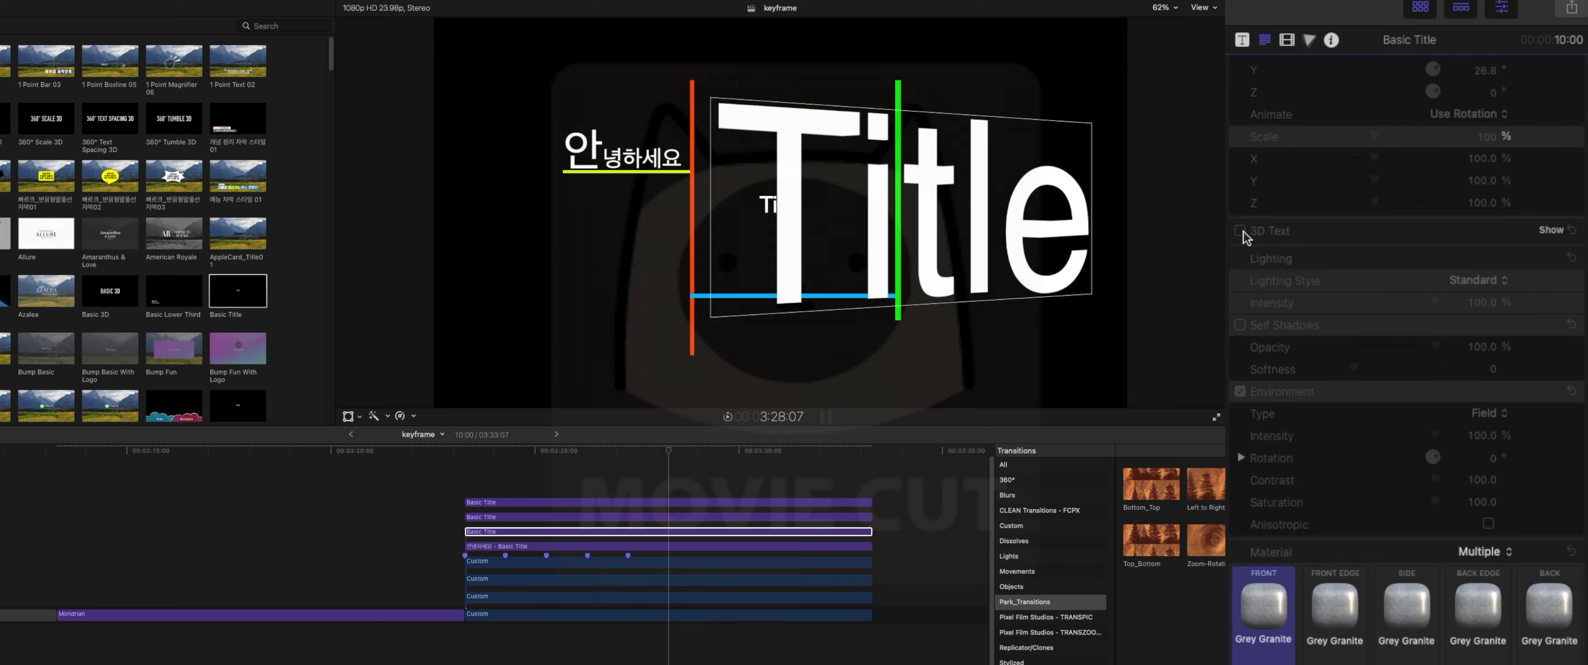
{"action": "scroll", "coordinate": [1466, 291], "scroll_direction": "up", "scroll_amount": 10}
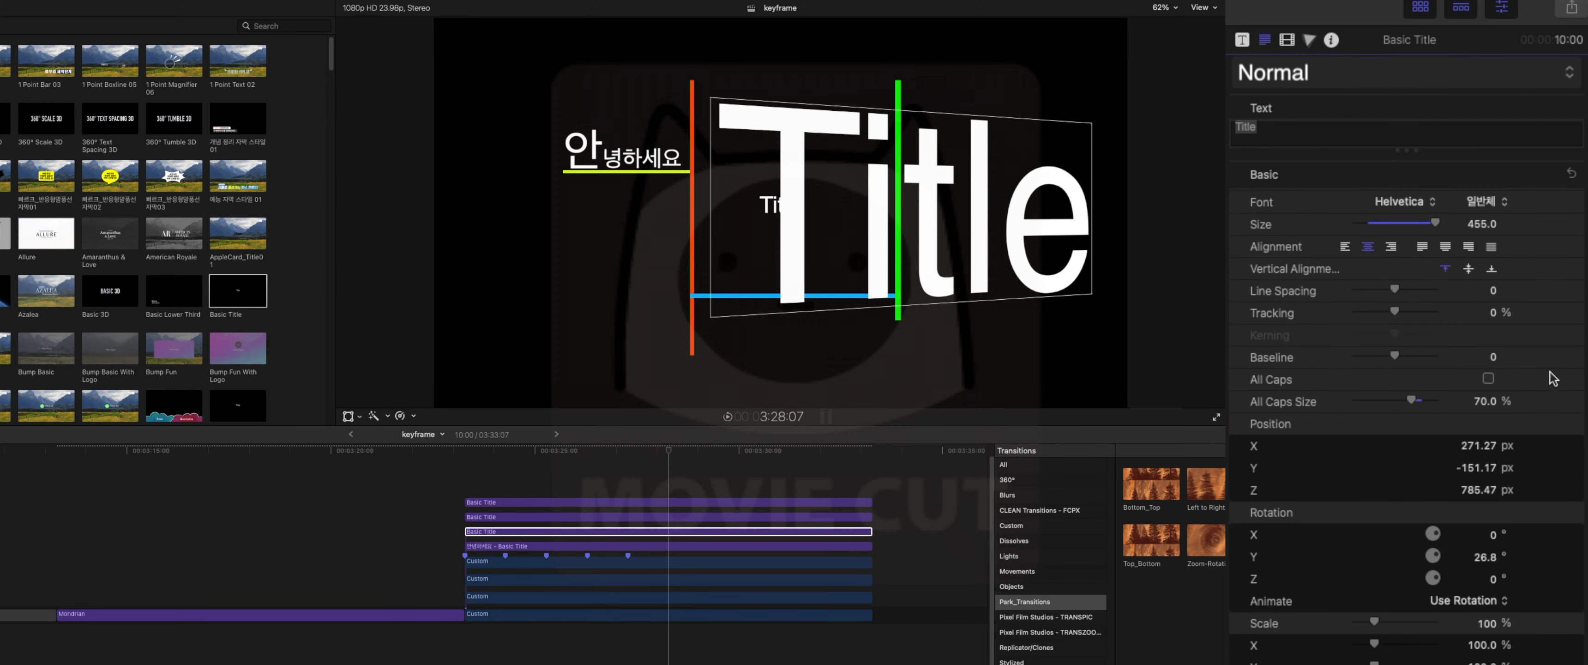
{"action": "left_click", "coordinate": [1573, 503]}
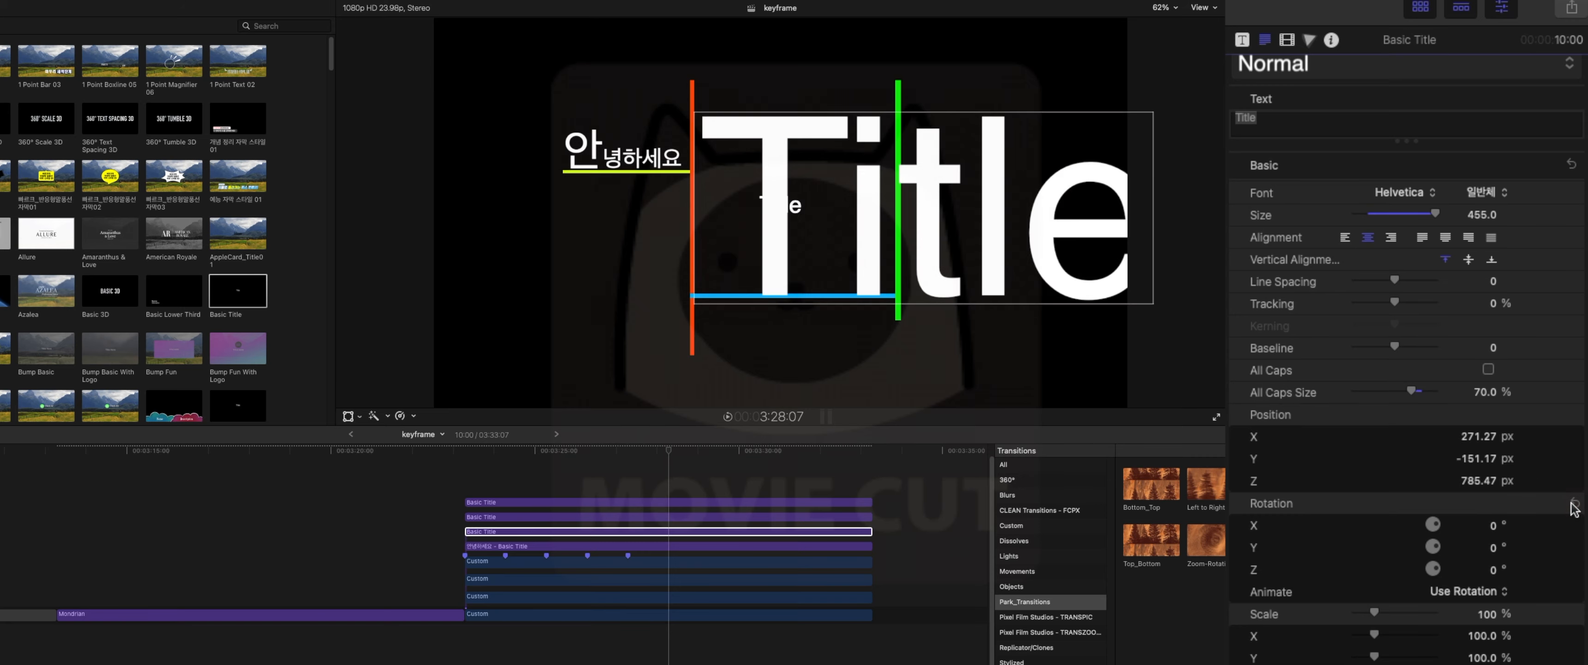
Reduce the enlarged title's text size to 116.9 and reset its position to 0 on all axes
{"action": "scroll", "coordinate": [1573, 506], "scroll_direction": "down", "scroll_amount": 1}
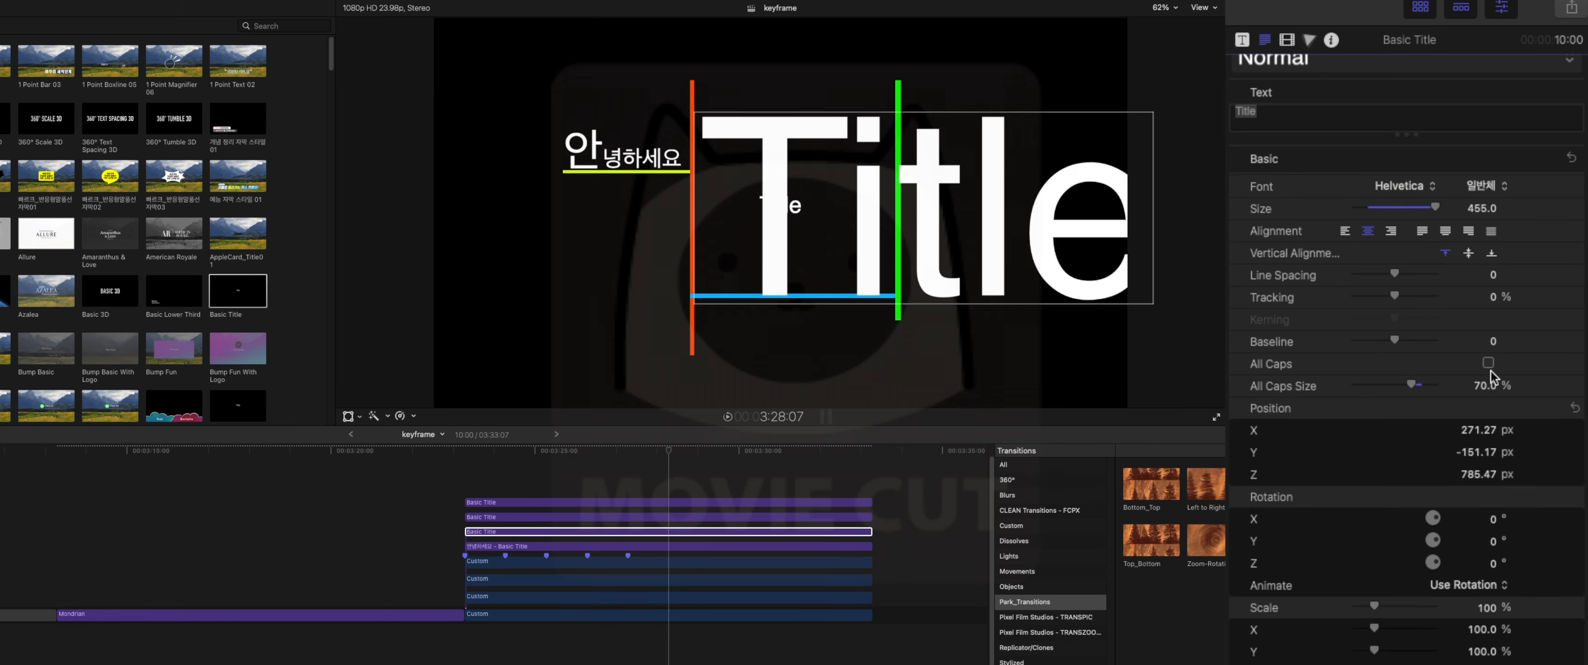
{"action": "left_click_drag", "start_coordinate": [1483, 210], "coordinate": [1487, 244]}
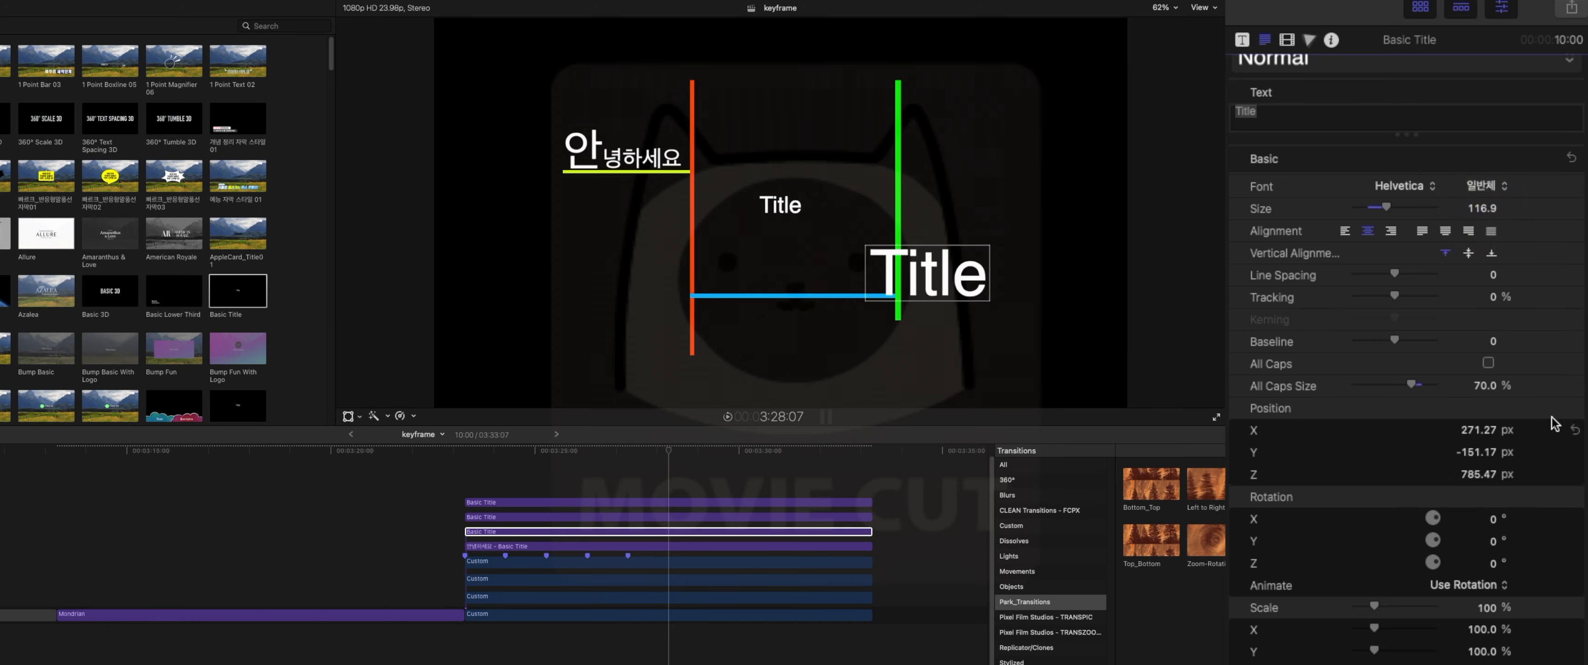
{"action": "left_click", "coordinate": [1573, 408]}
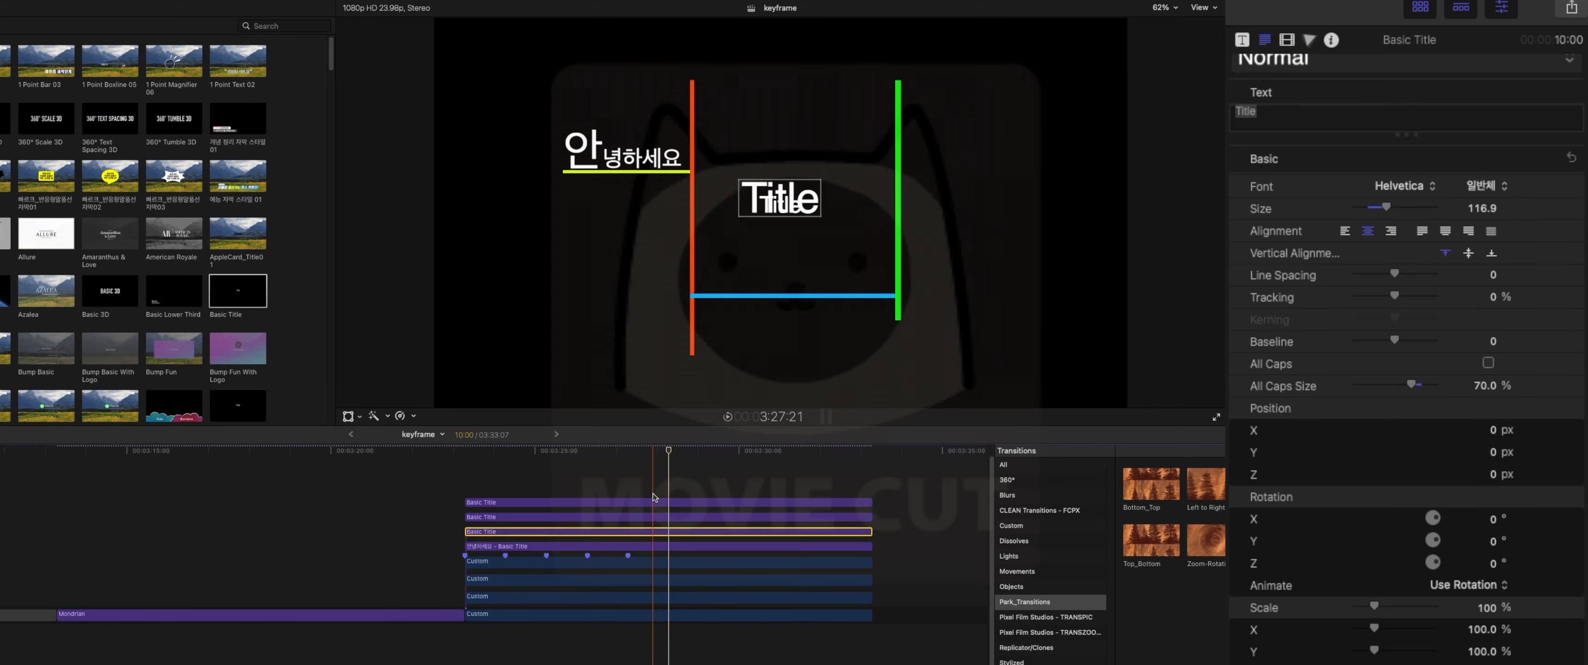
Select the 안녕하세요 title, show its Face settings and set the face color of 녕하세요 to bright green
{"action": "scroll", "coordinate": [1329, 398], "scroll_direction": "down", "scroll_amount": 3}
{"action": "scroll", "coordinate": [1329, 398], "scroll_direction": "down", "scroll_amount": 2}
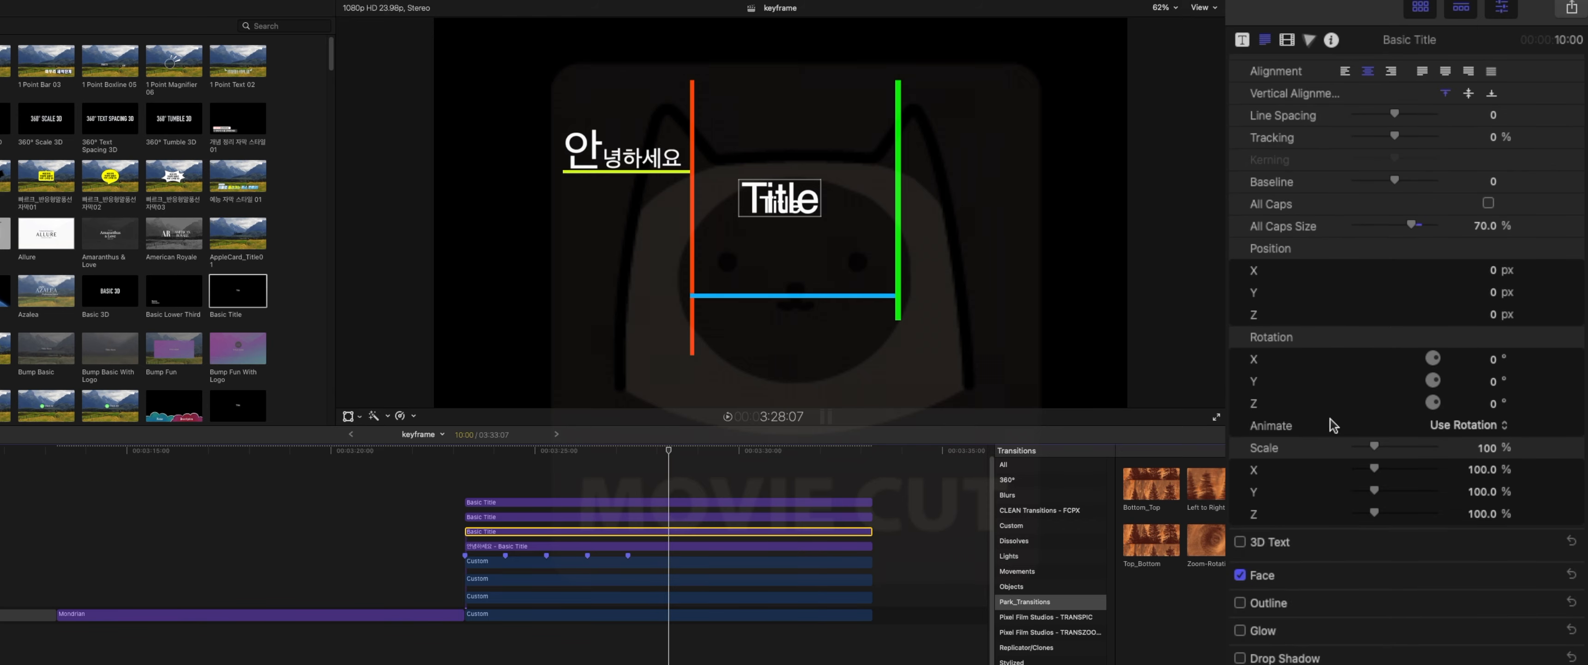
{"action": "left_click", "coordinate": [590, 175]}
{"action": "scroll", "coordinate": [1314, 548], "scroll_direction": "down", "scroll_amount": 5}
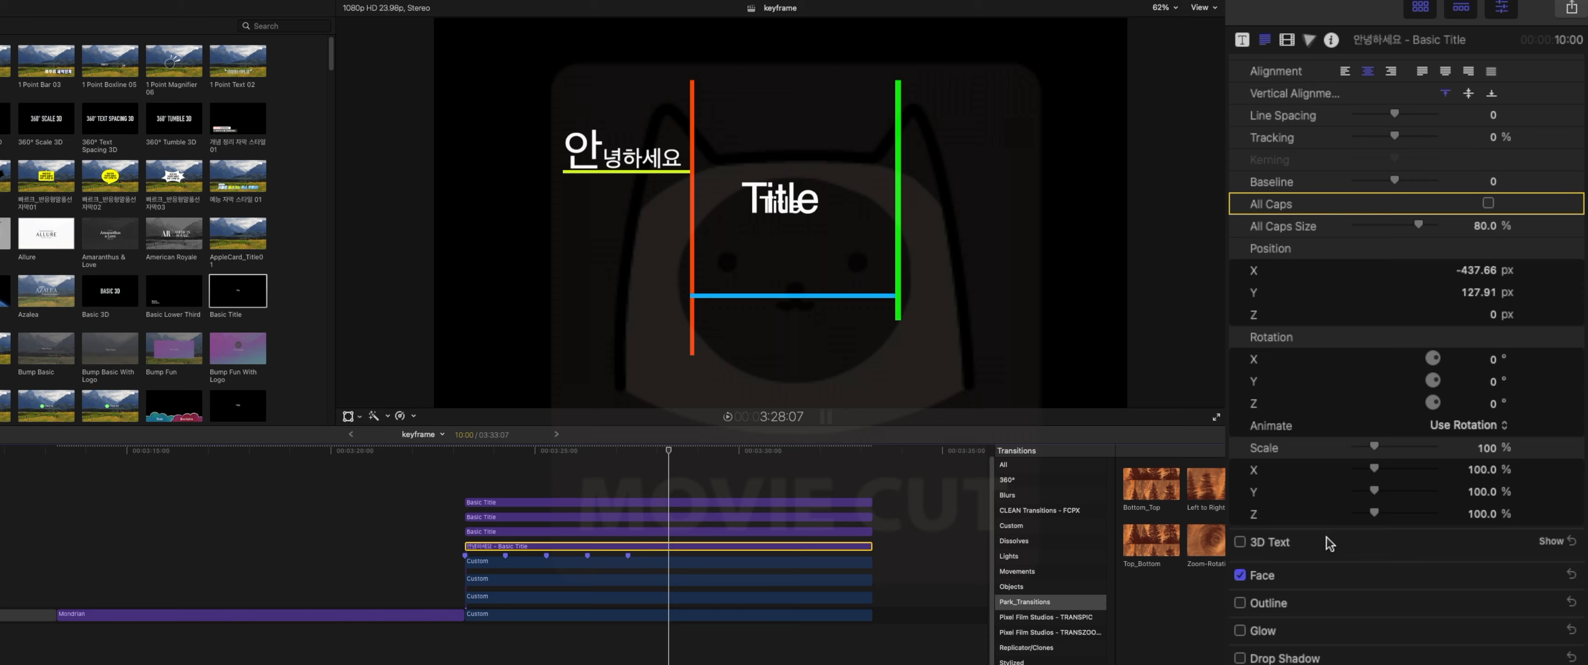
{"action": "left_click", "coordinate": [1550, 573]}
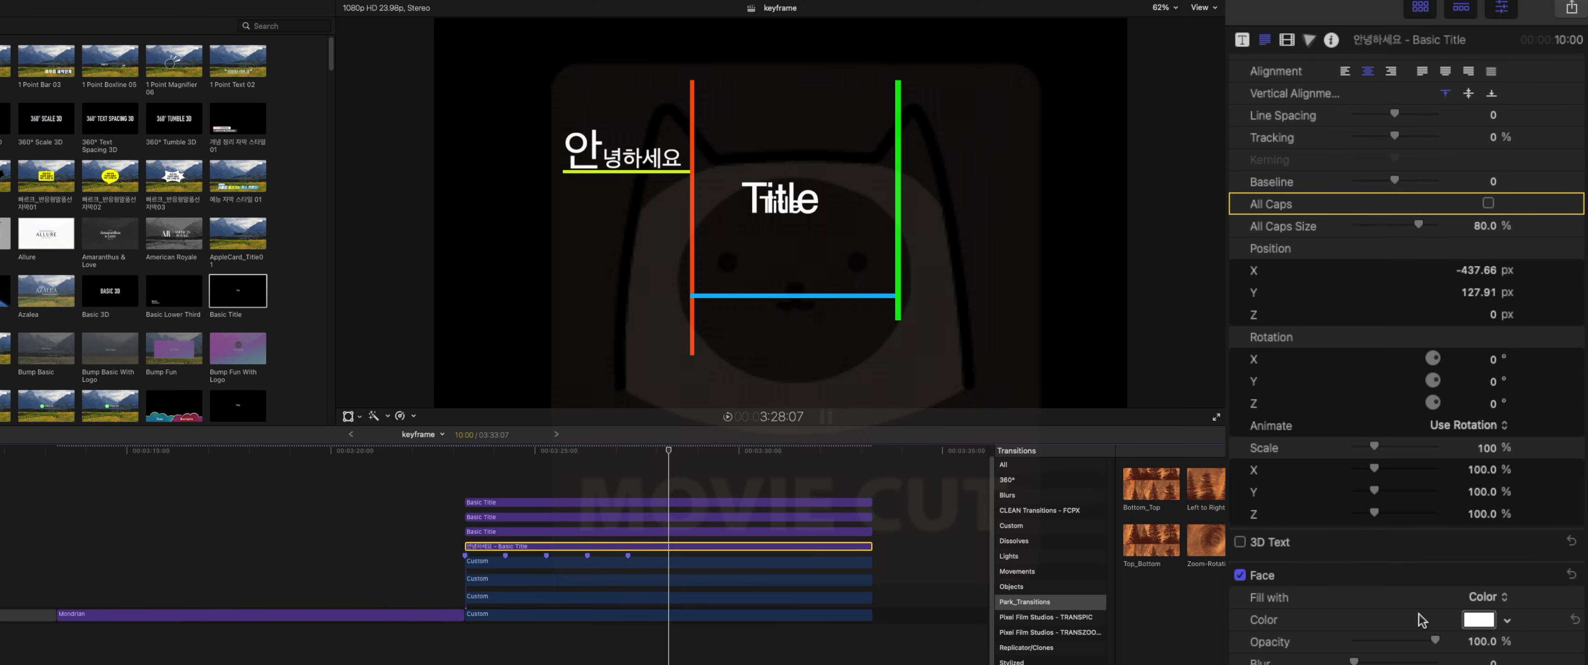
{"action": "scroll", "coordinate": [1417, 613], "scroll_direction": "down", "scroll_amount": 3}
{"action": "left_click", "coordinate": [1507, 531]}
{"action": "left_click_drag", "start_coordinate": [1479, 551], "coordinate": [1421, 591]}
{"action": "left_click", "coordinate": [1421, 590]}
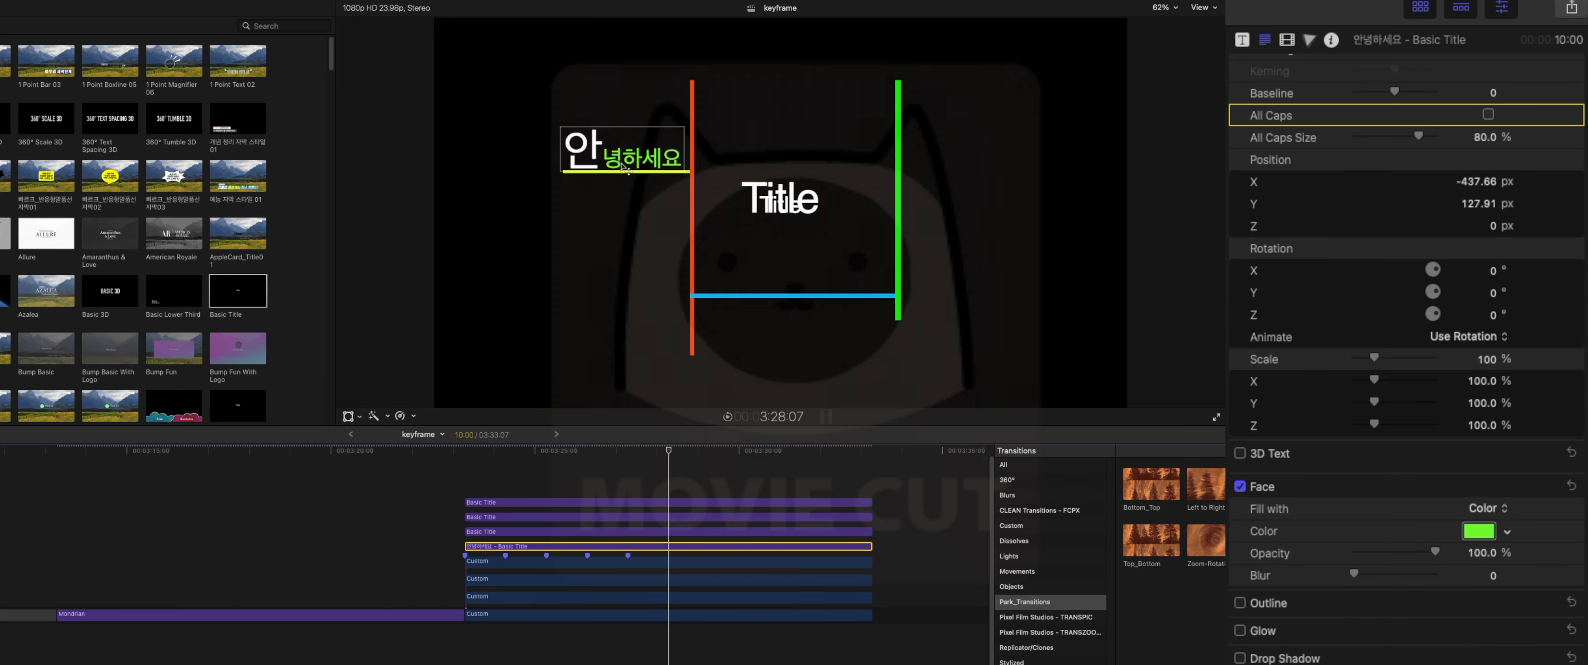
Select only the character 안 in the title text and set its face color to light orange
{"action": "scroll", "coordinate": [1299, 246], "scroll_direction": "up", "scroll_amount": 5}
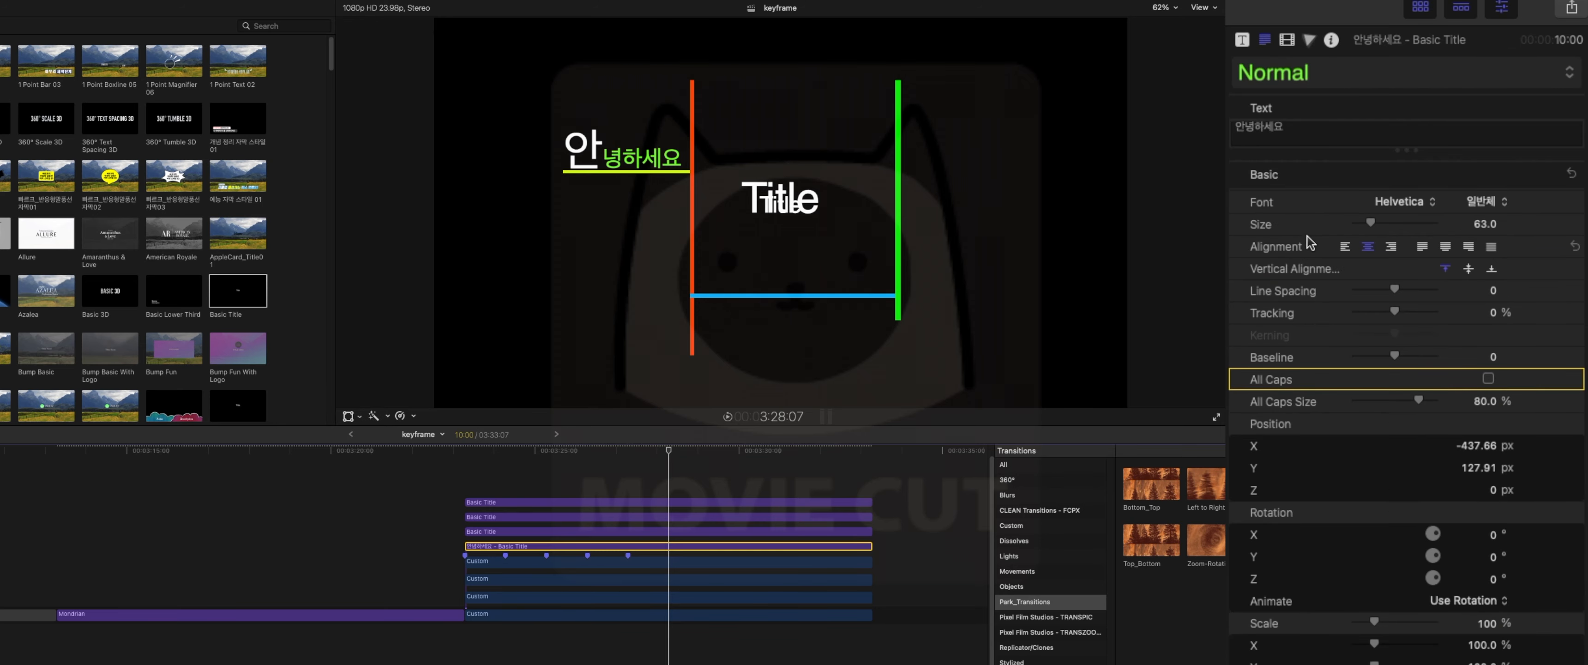
{"action": "left_click", "coordinate": [1246, 132]}
{"action": "mouse_move", "coordinate": [1237, 132]}
{"action": "left_mouse_down"}
{"action": "mouse_move", "coordinate": [1284, 131]}
{"action": "mouse_move", "coordinate": [1231, 122]}
{"action": "left_mouse_up"}
{"action": "left_click", "coordinate": [1272, 136]}
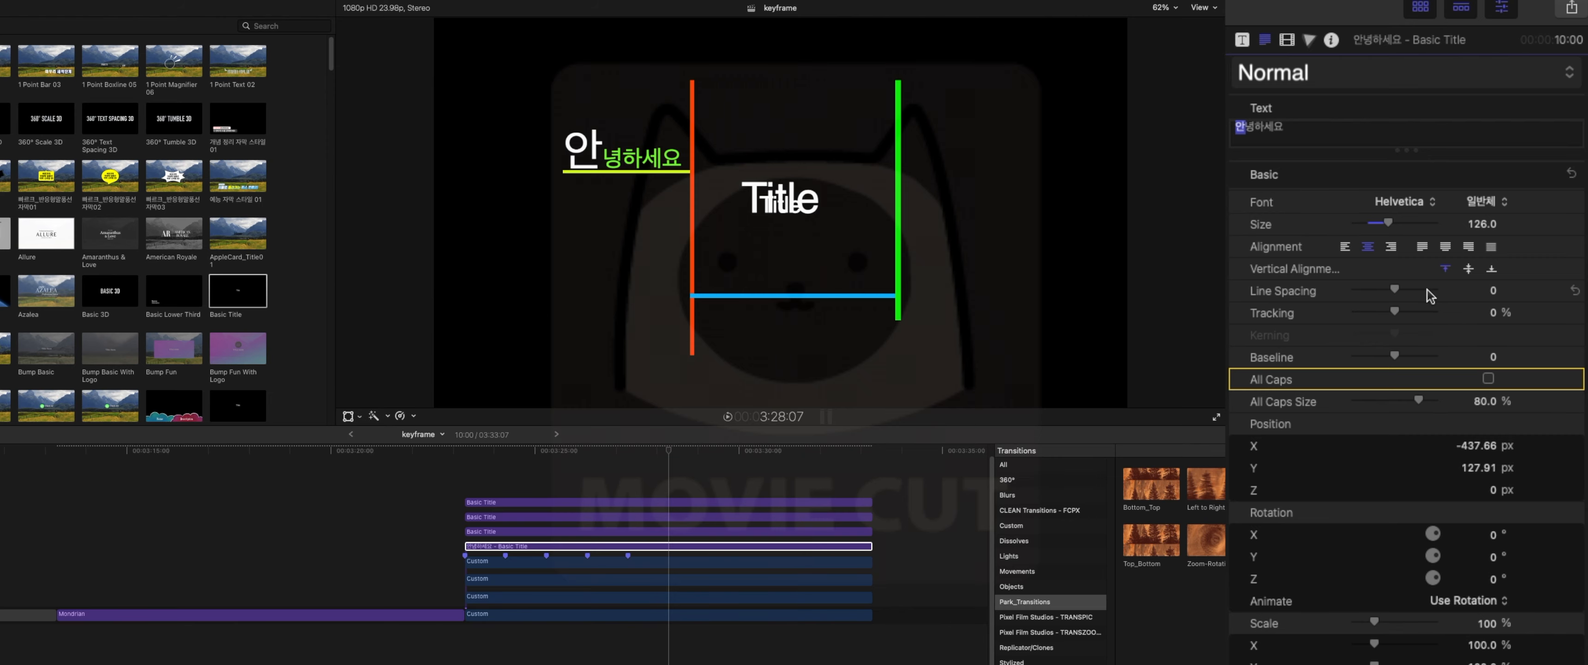
{"action": "scroll", "coordinate": [1426, 289], "scroll_direction": "down", "scroll_amount": 5}
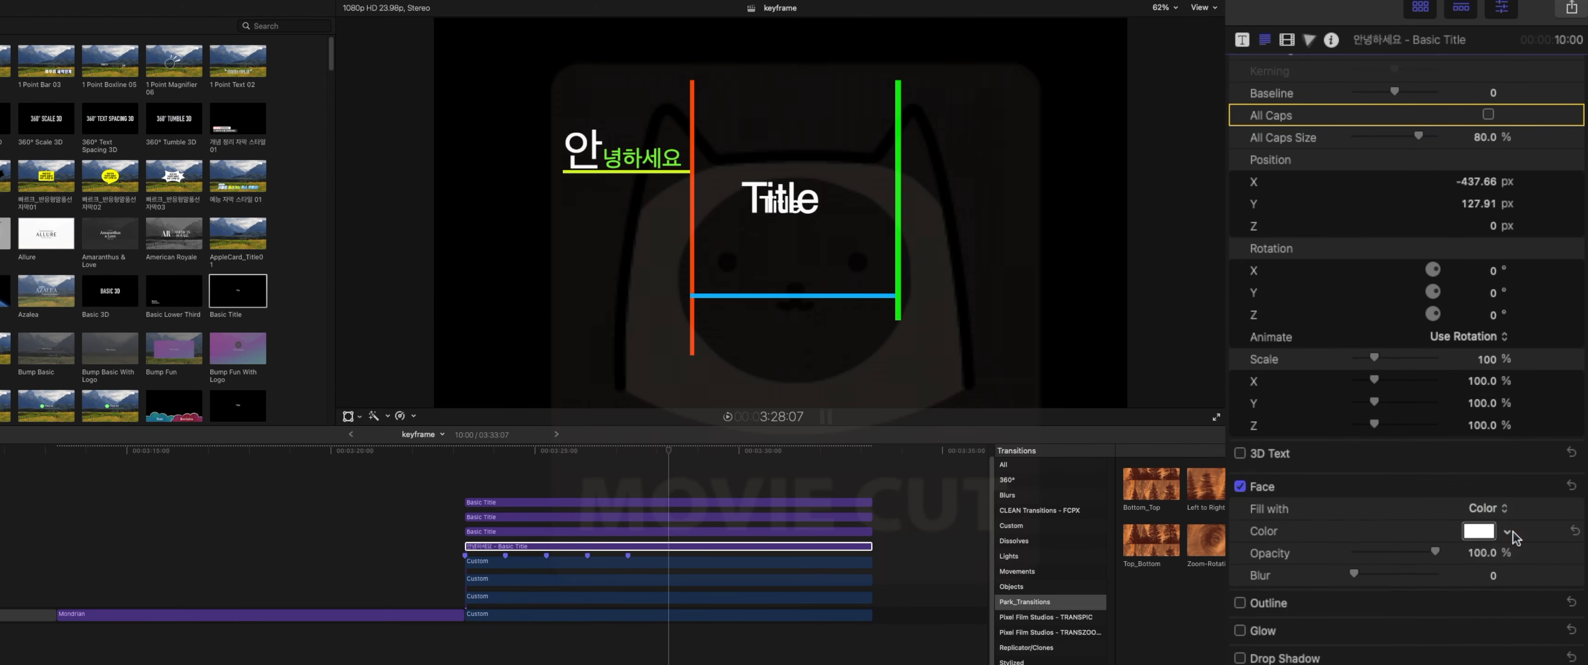
{"action": "left_click", "coordinate": [1507, 531]}
{"action": "left_click_drag", "start_coordinate": [1510, 564], "coordinate": [1412, 558]}
{"action": "left_click", "coordinate": [1413, 558]}
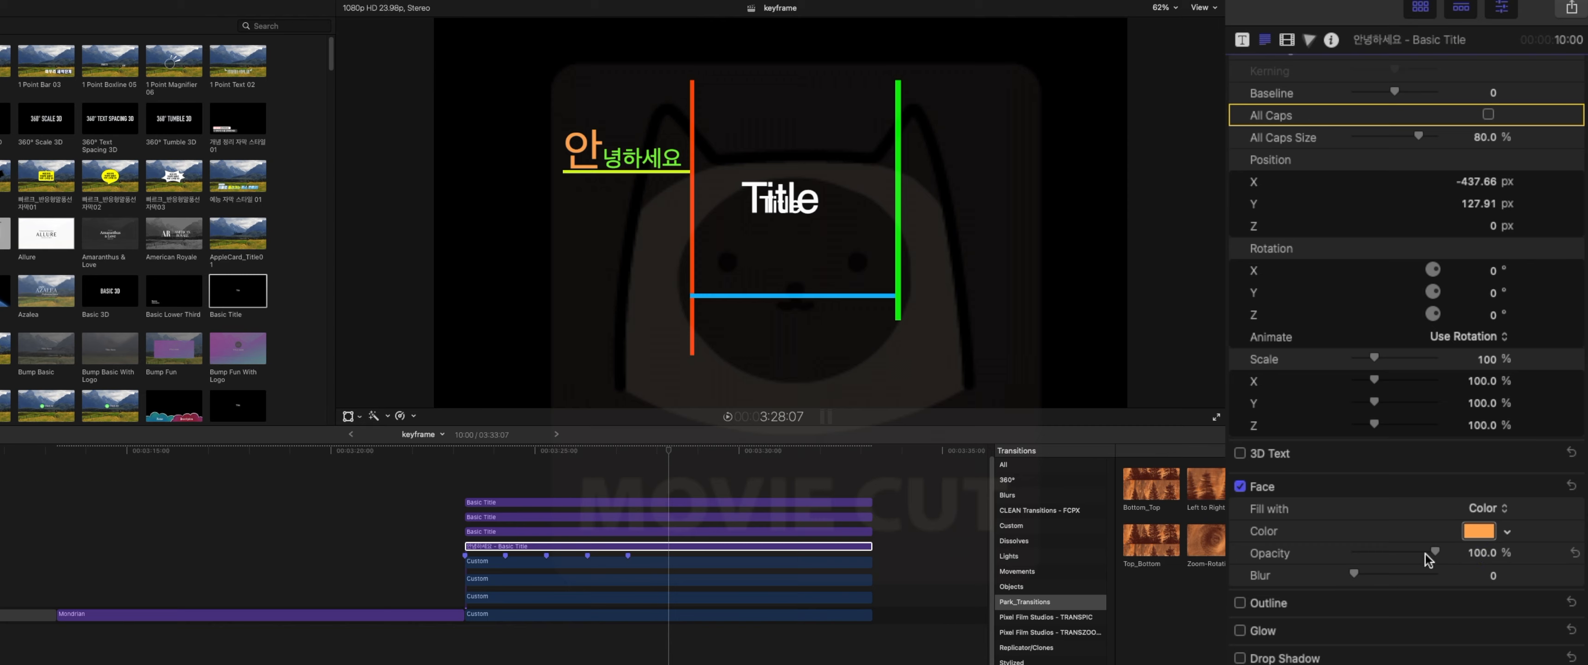
Open the Colors window for the face color of 안 and choose FF9933 from the Web Safe Colors palette
{"action": "left_click", "coordinate": [1506, 531]}
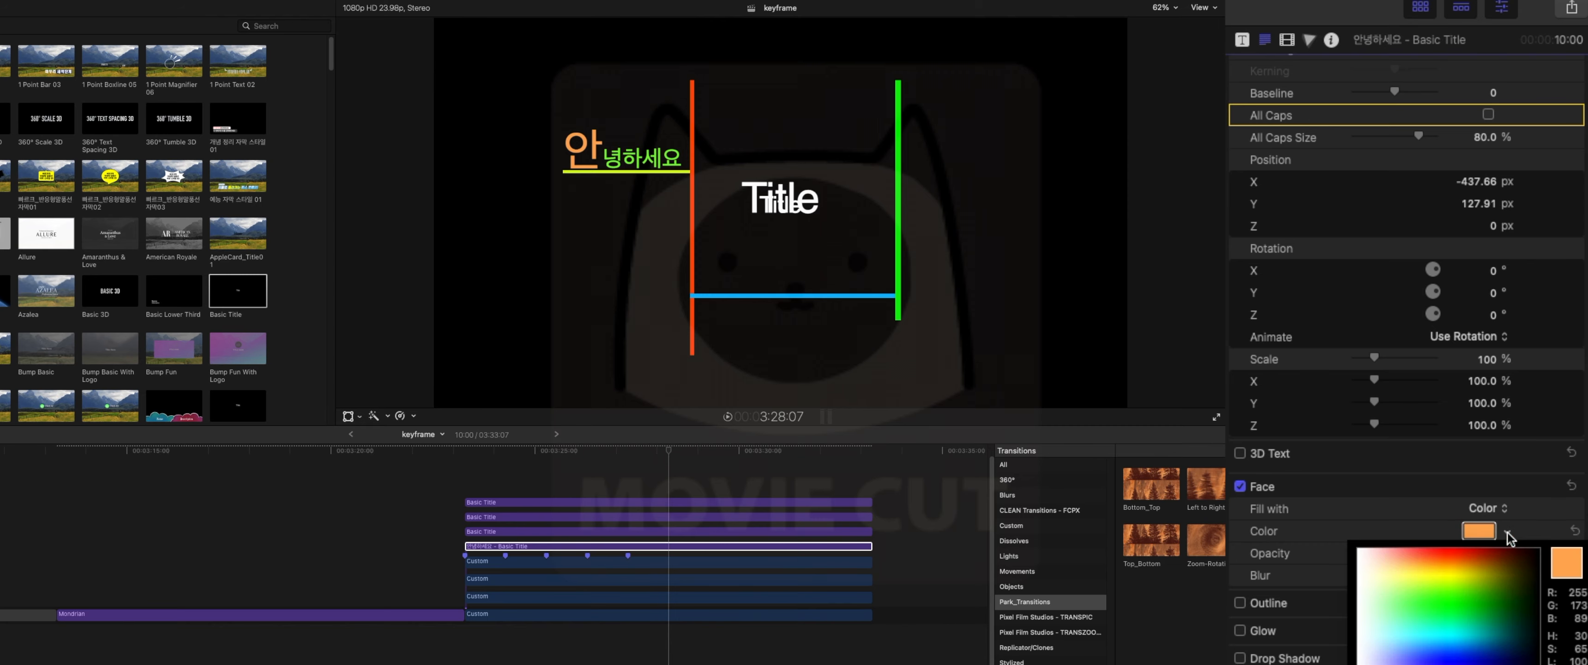
{"action": "left_click", "coordinate": [1507, 532]}
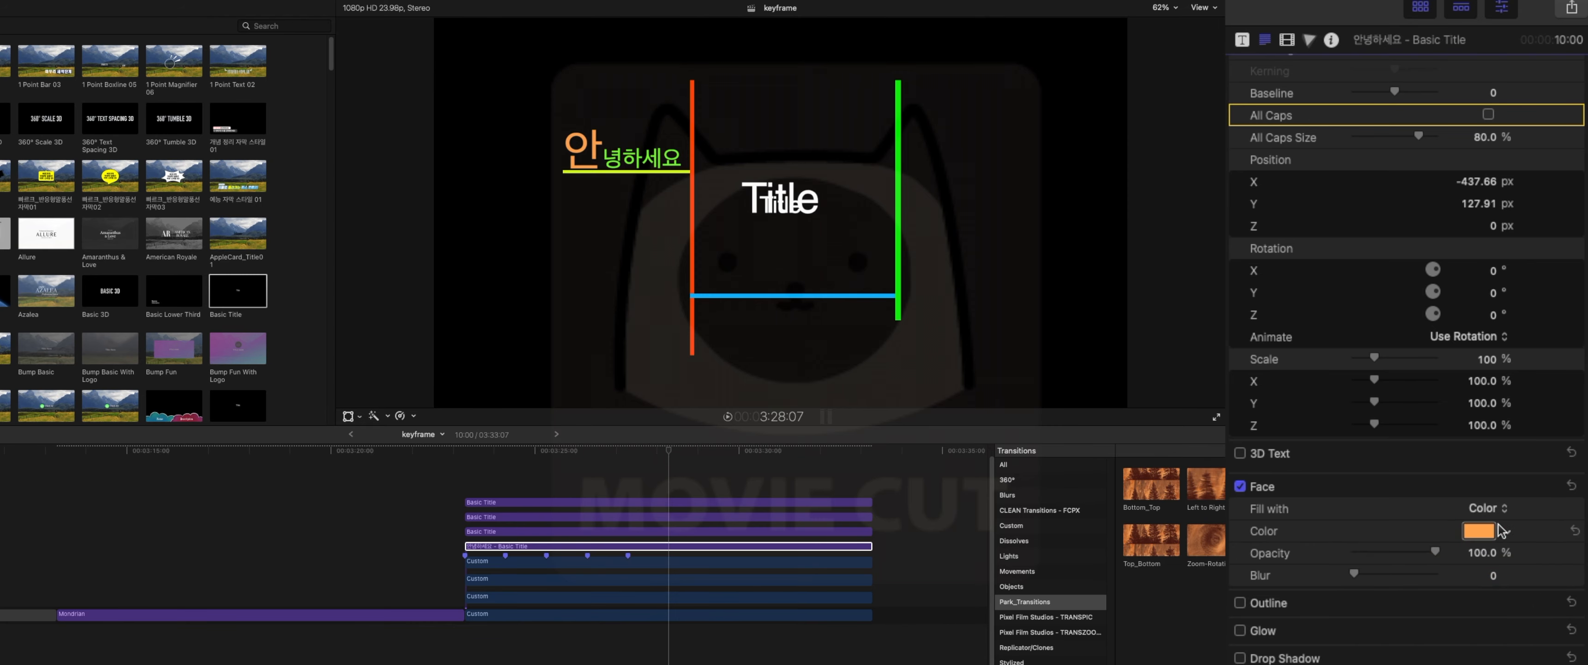
{"action": "left_click", "coordinate": [1490, 531]}
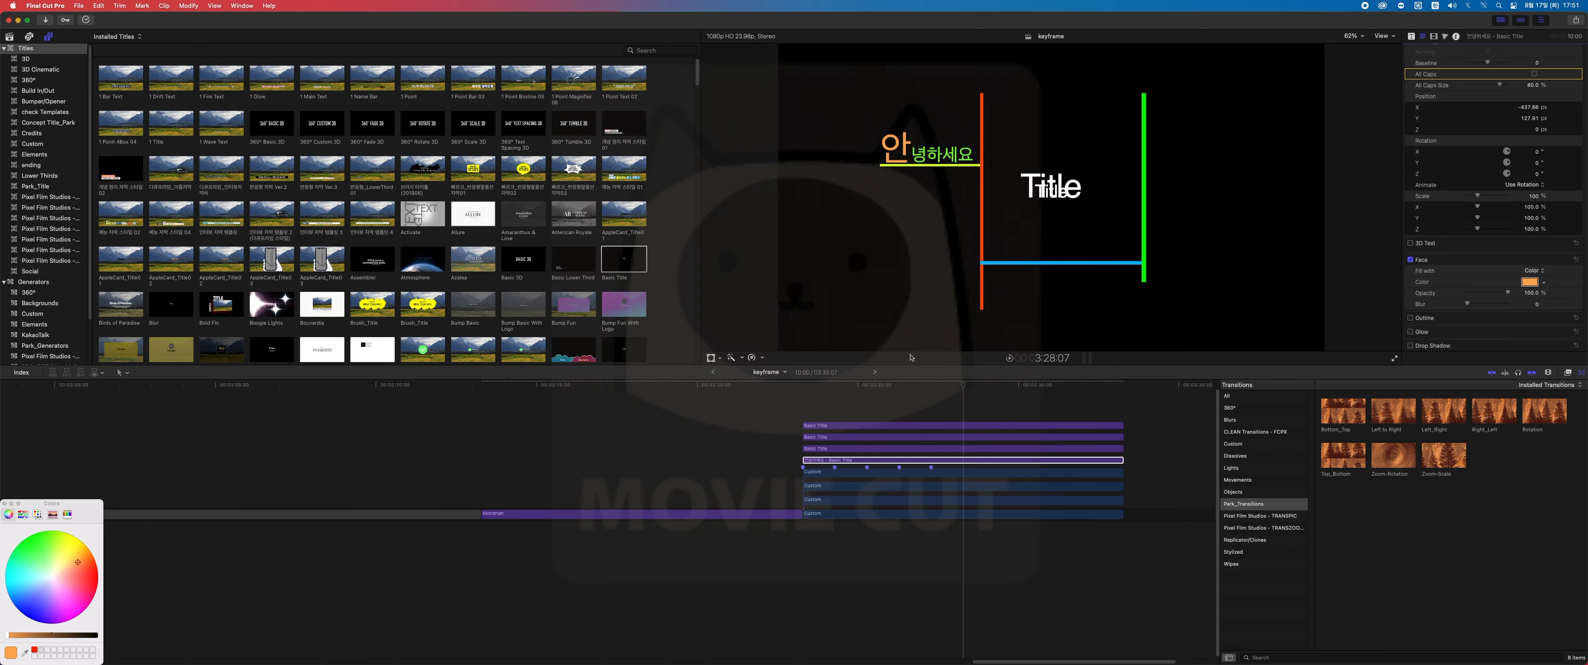
{"action": "left_click_drag", "start_coordinate": [77, 504], "coordinate": [1406, 178]}
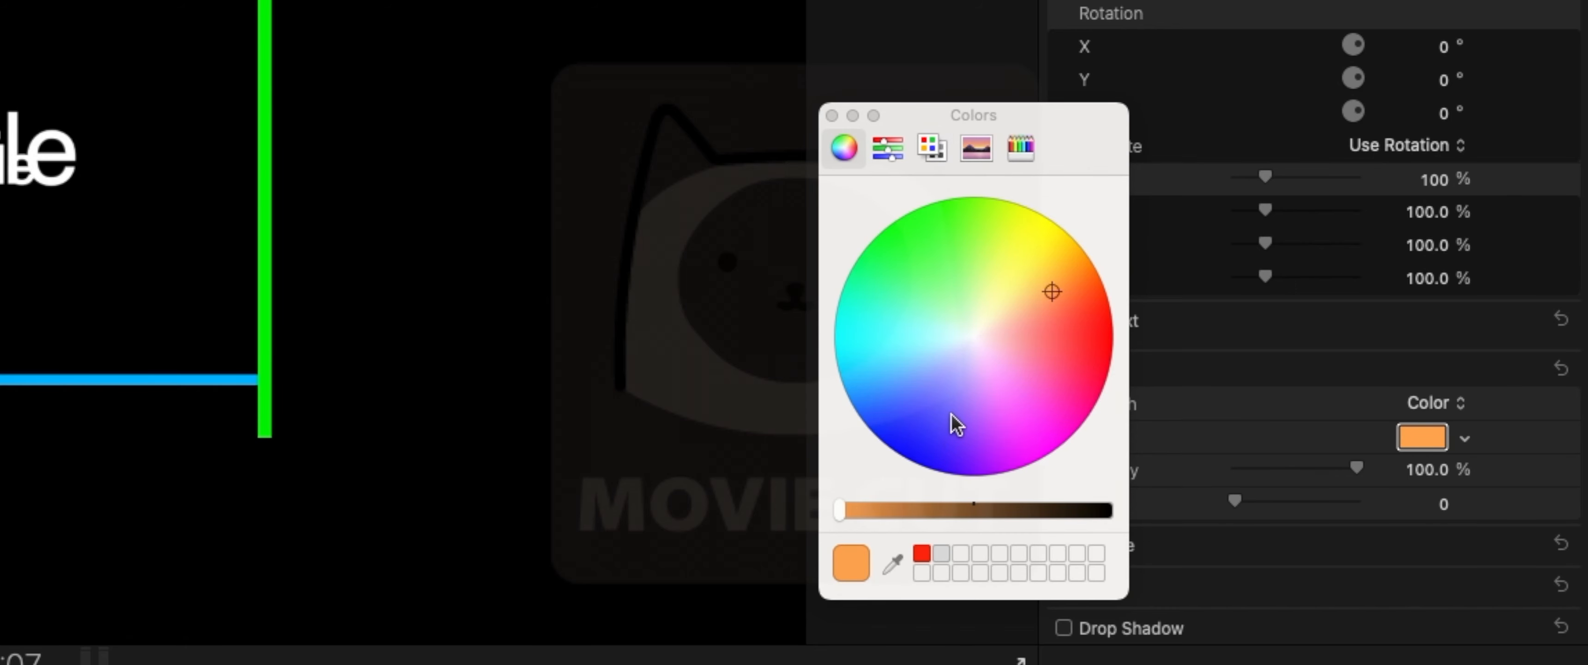
{"action": "left_click", "coordinate": [931, 148]}
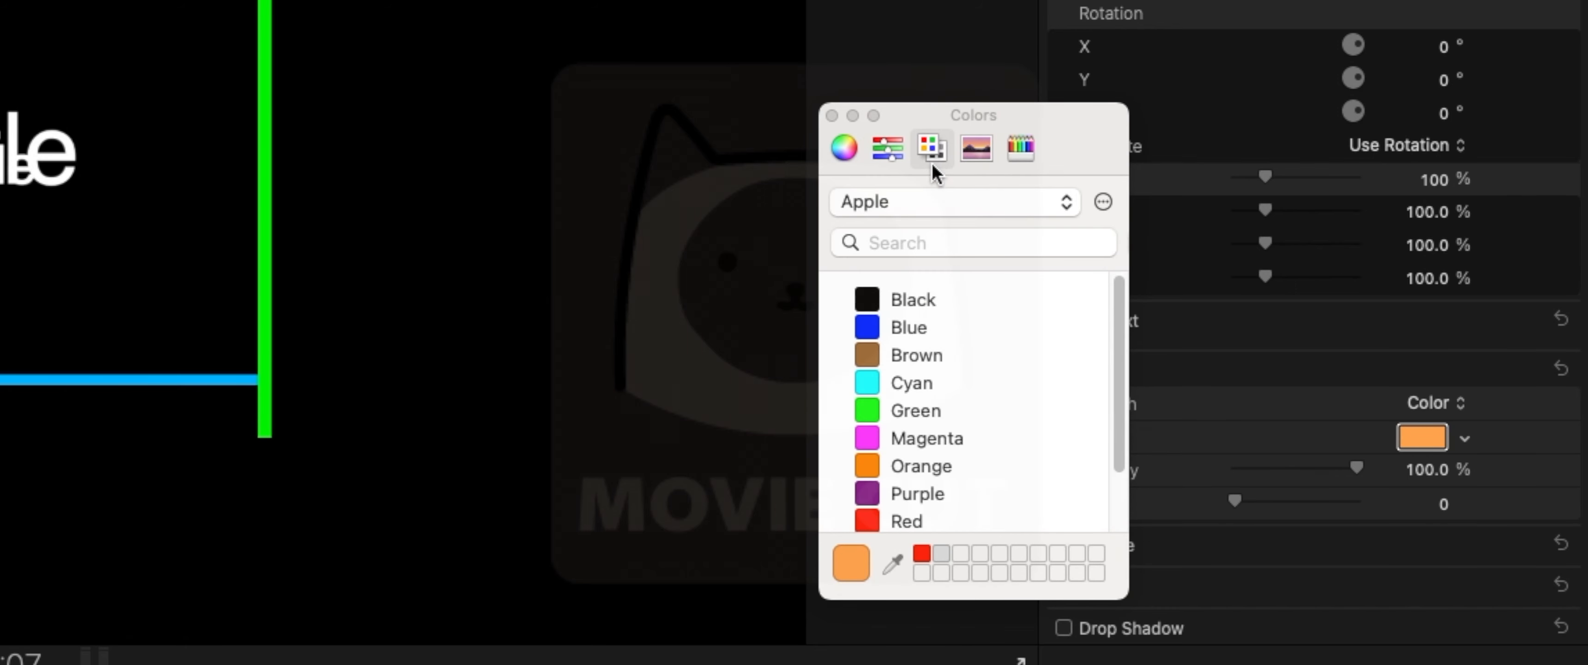
{"action": "left_click", "coordinate": [937, 202]}
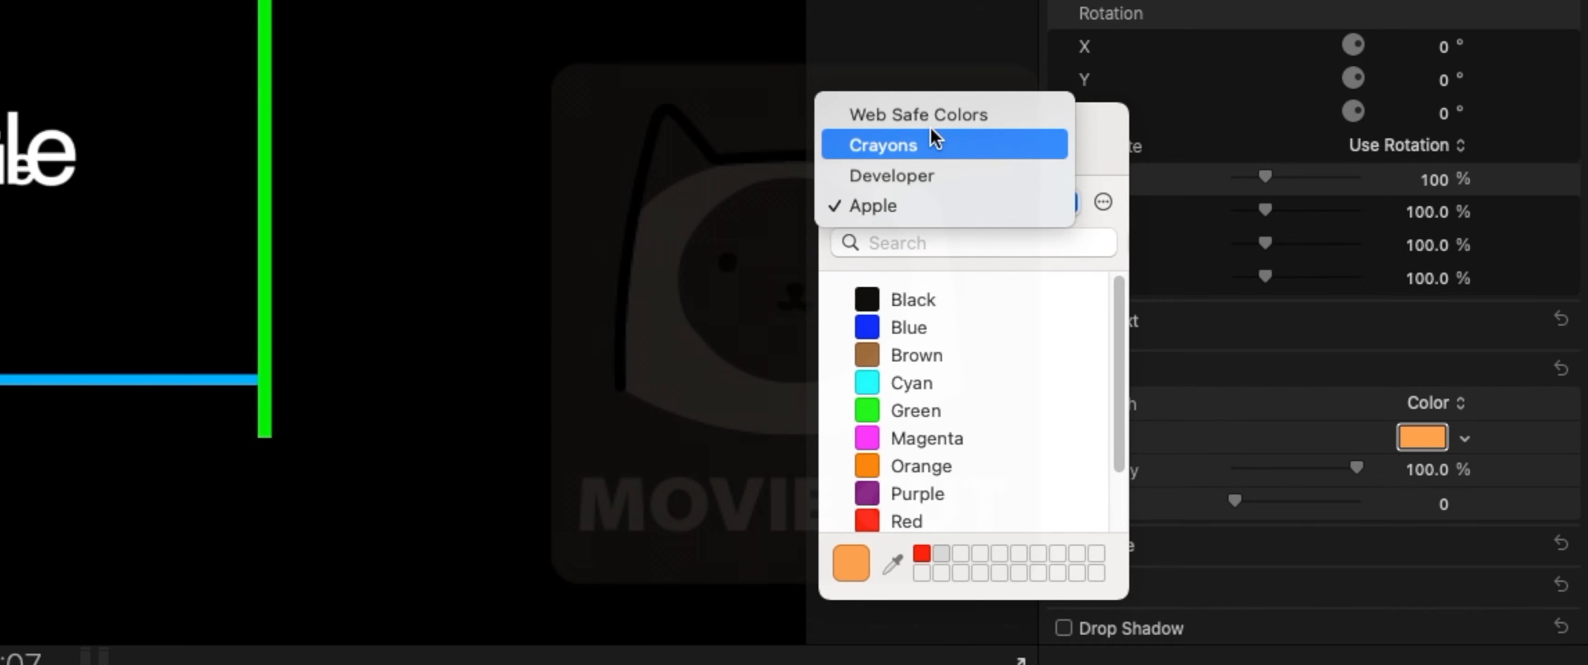
{"action": "left_click", "coordinate": [952, 131]}
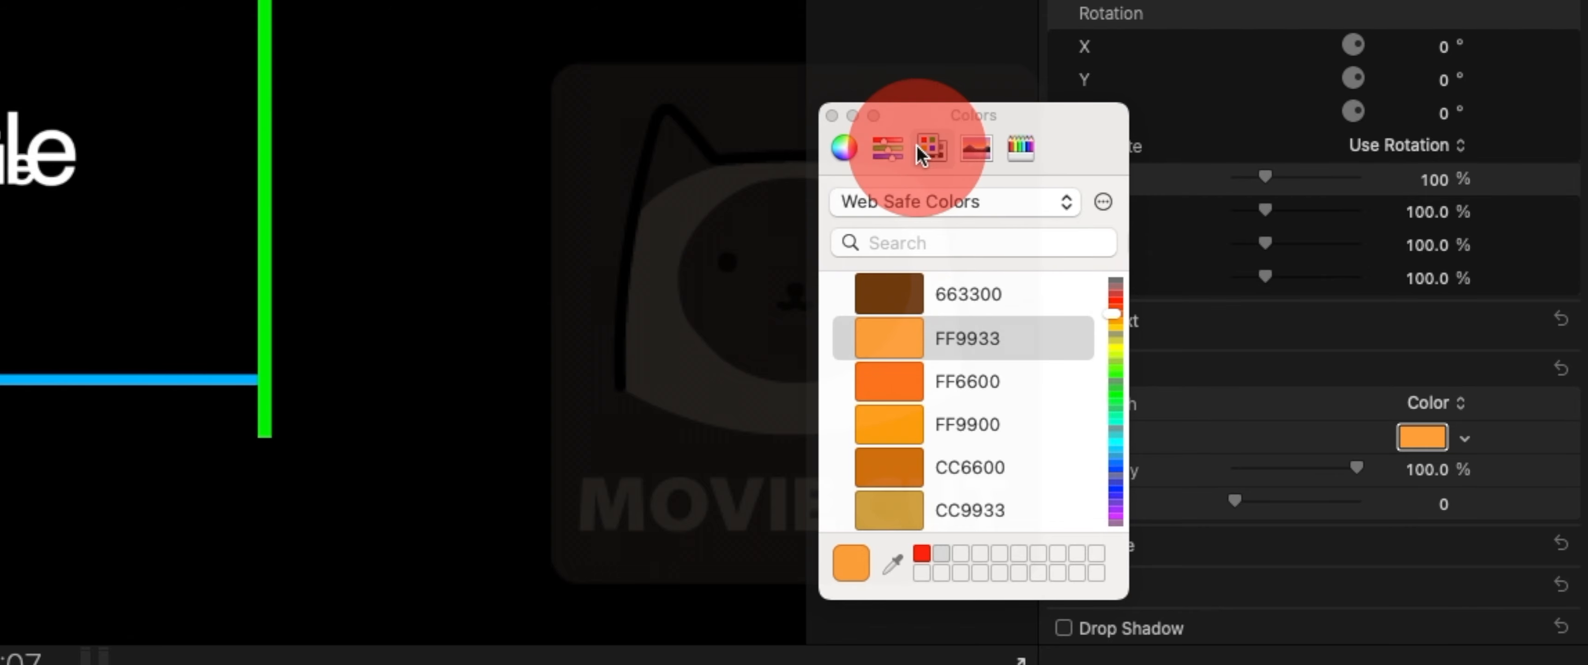
Switch the Colors window to RGB Sliders to view the RGB and hex values of the 안 color
{"action": "left_click", "coordinate": [898, 154]}
{"action": "left_click", "coordinate": [943, 203]}
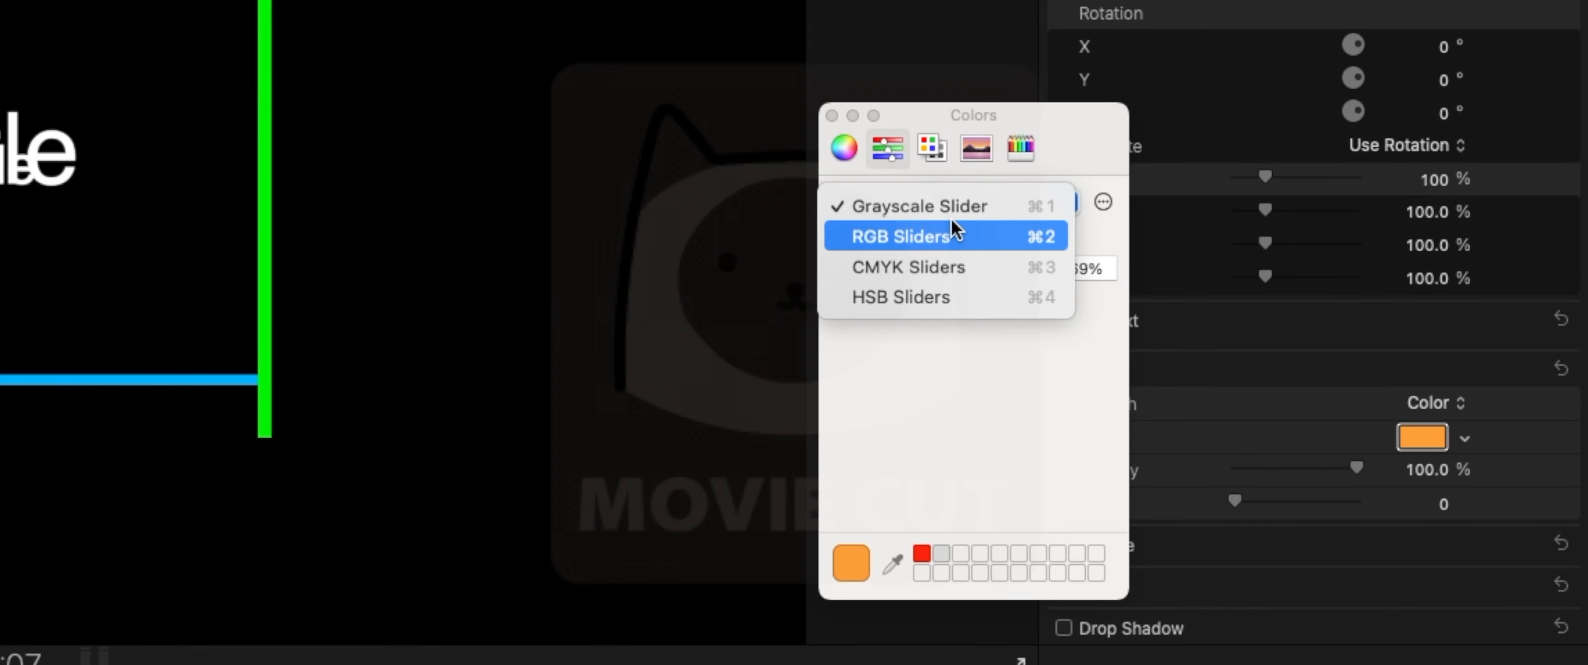
{"action": "left_click", "coordinate": [954, 241]}
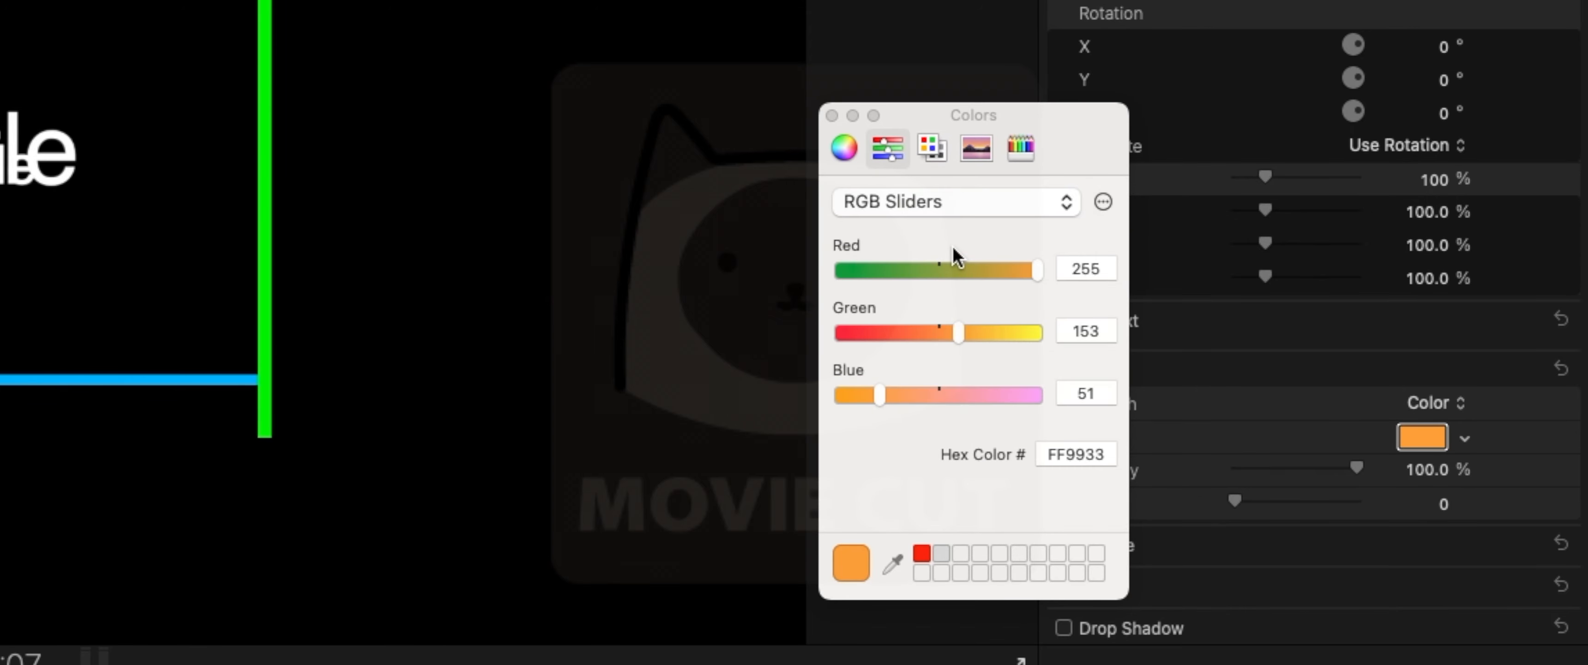
Save the orange FF9933 as a custom swatch in the Colors window and close the window
{"action": "left_click", "coordinate": [986, 459]}
{"action": "left_click_drag", "start_coordinate": [861, 564], "coordinate": [960, 554]}
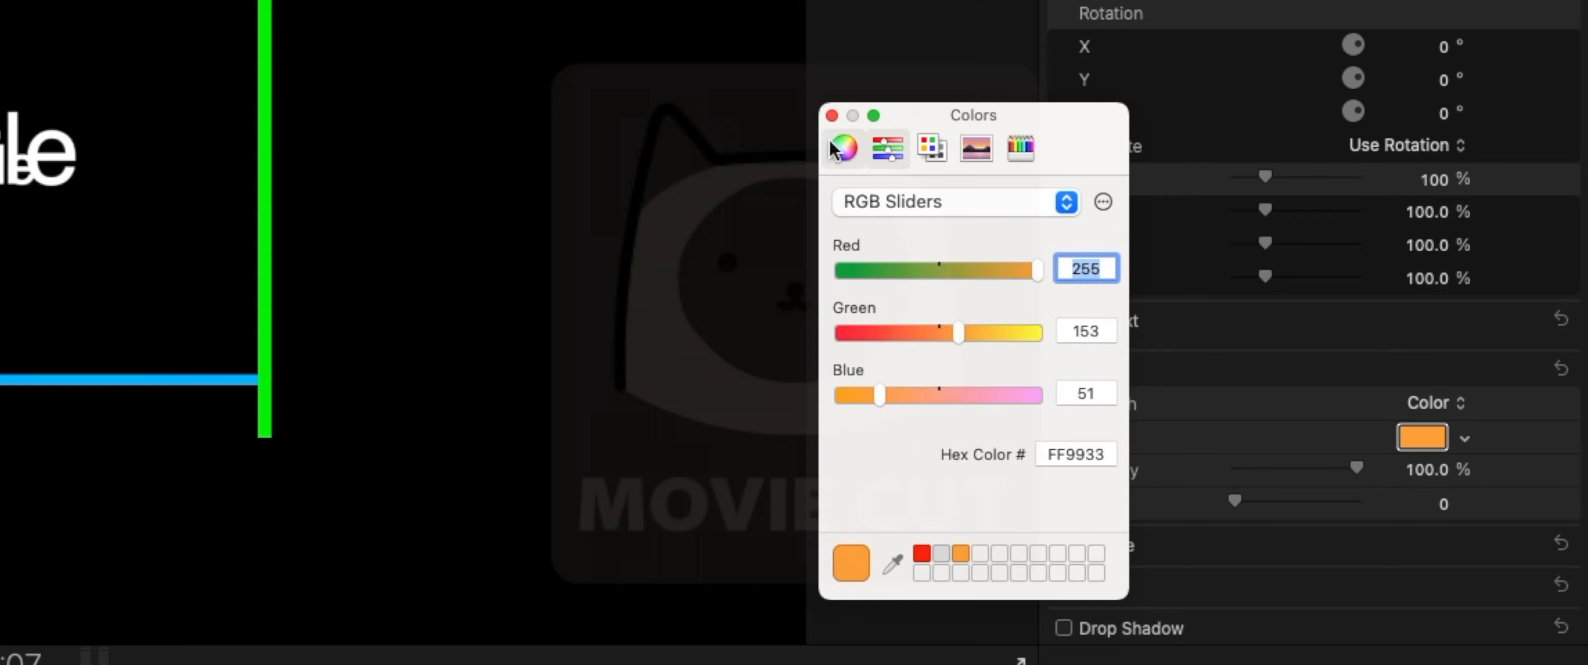
{"action": "left_click", "coordinate": [831, 115]}
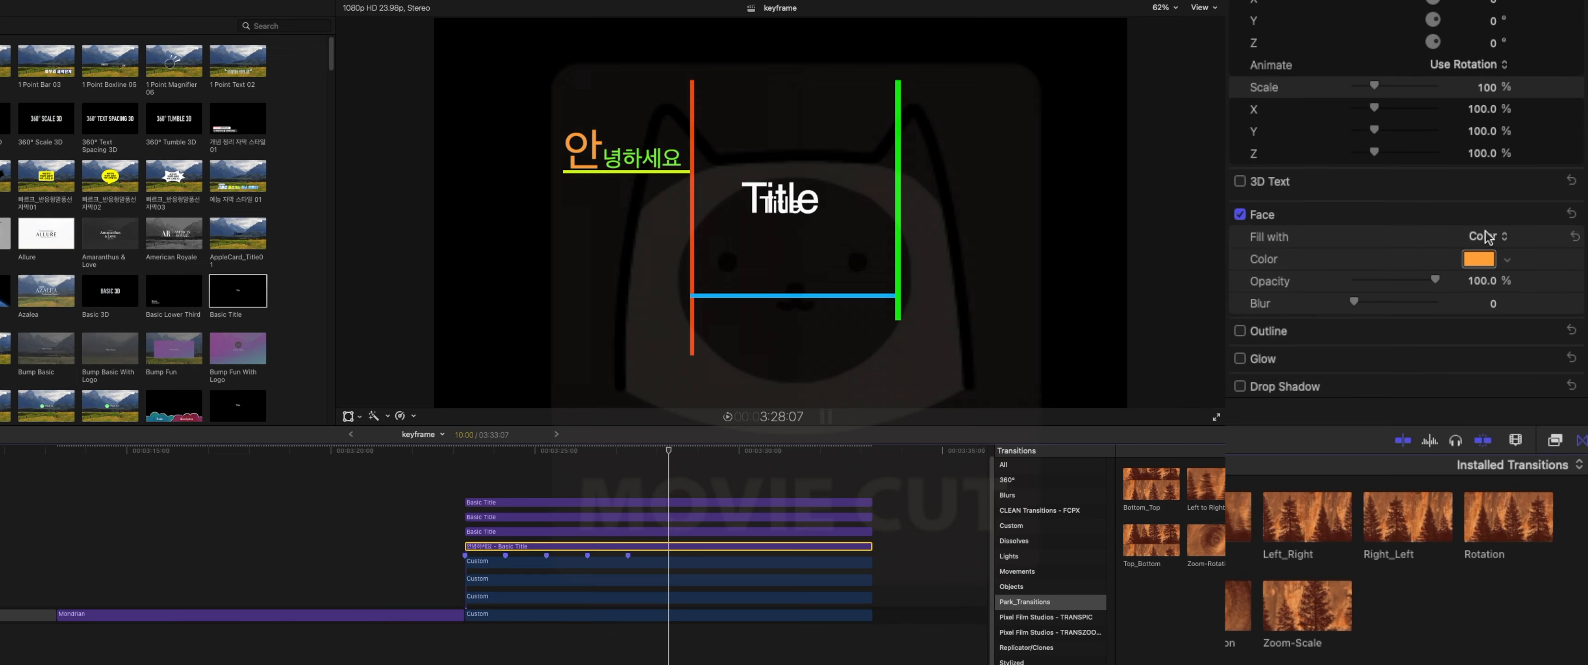
Change the face fill of the character 안 from a solid color to Gradient
{"action": "left_click", "coordinate": [1436, 404]}
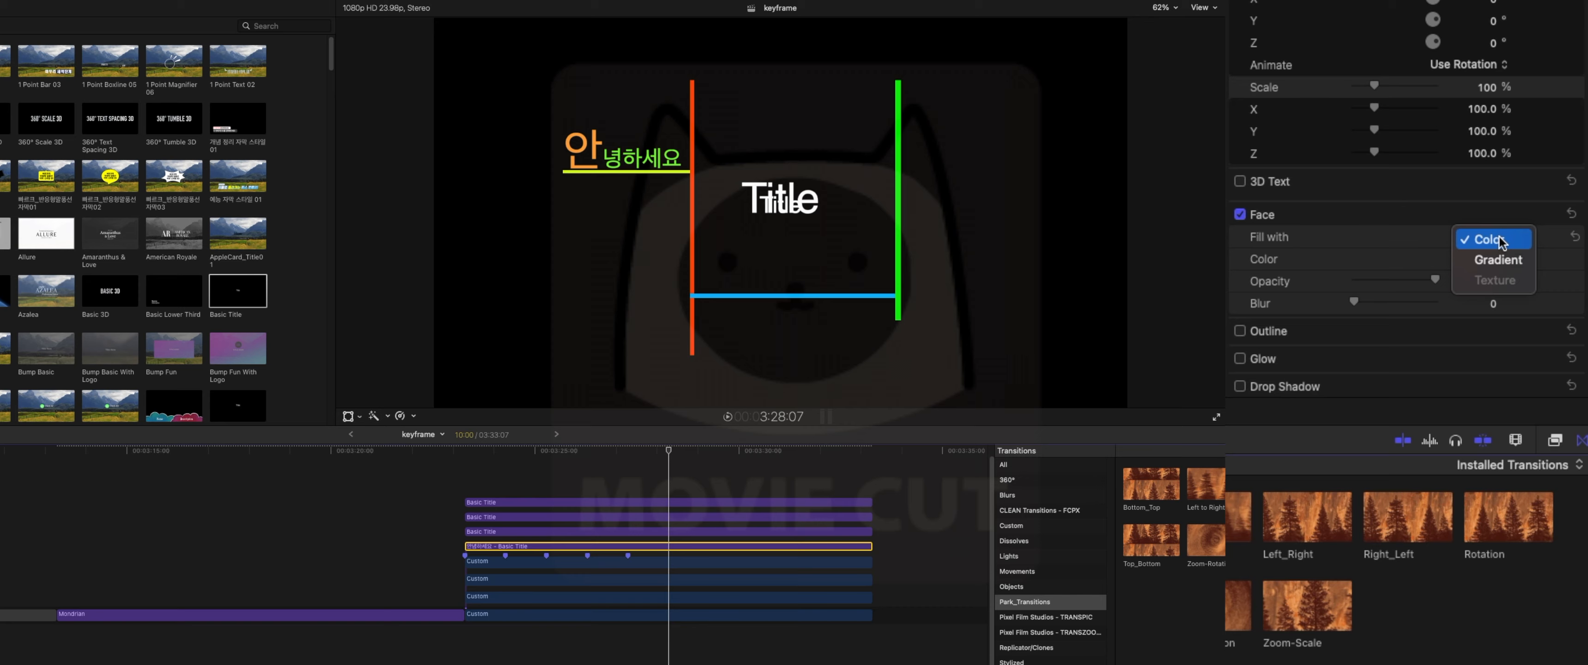
{"action": "left_click", "coordinate": [1498, 260]}
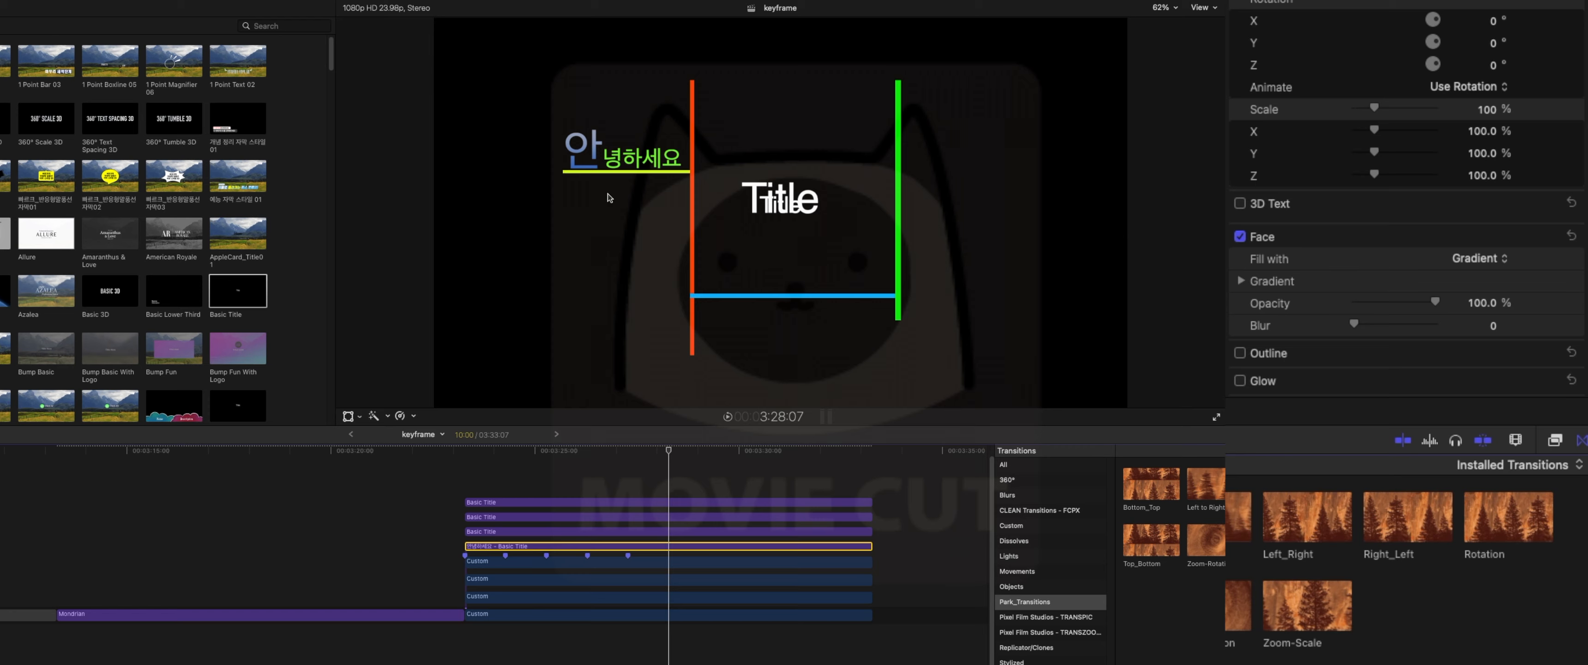
{"action": "scroll", "coordinate": [1363, 321], "scroll_direction": "down", "scroll_amount": 1}
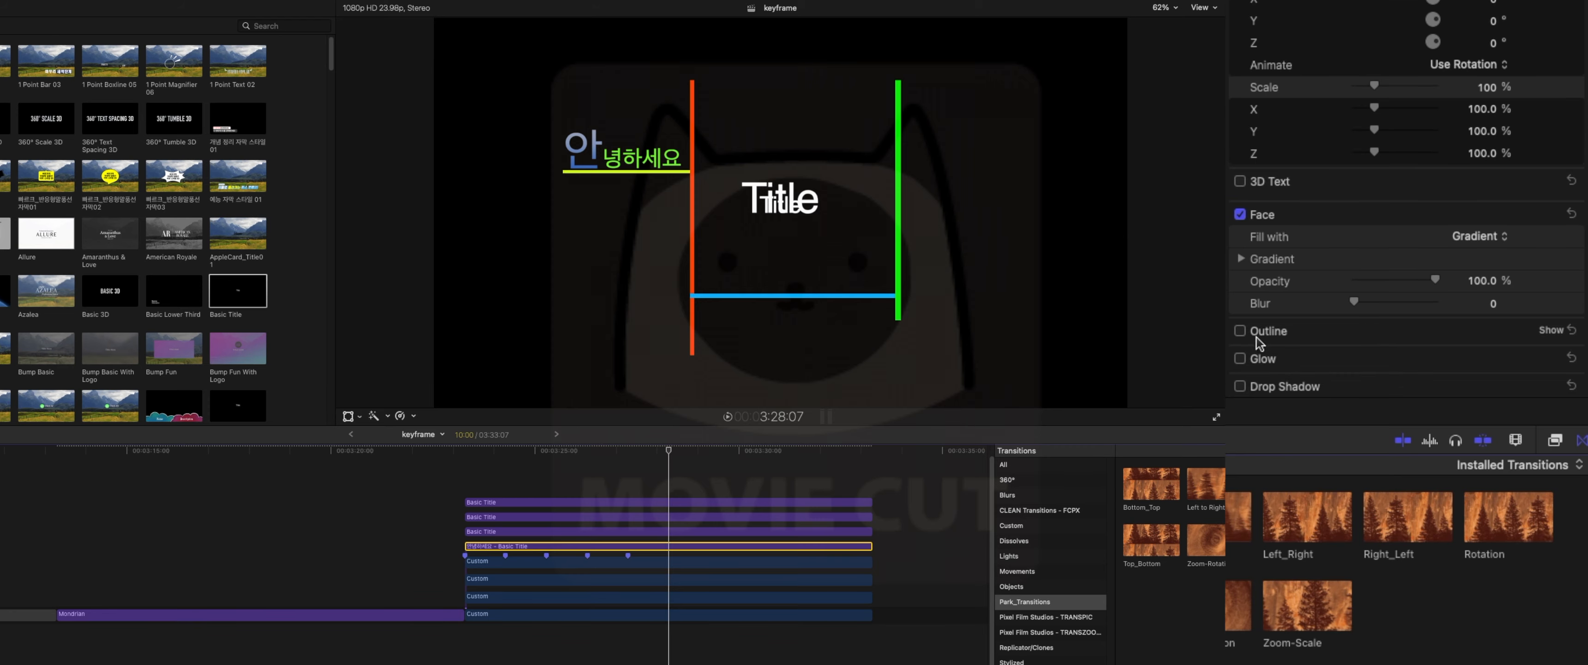
Enable the outline on 안, show its settings and set the outline width to 5.0
{"action": "left_click", "coordinate": [1241, 332]}
{"action": "left_click", "coordinate": [1547, 331]}
{"action": "scroll", "coordinate": [1520, 347], "scroll_direction": "down", "scroll_amount": 3}
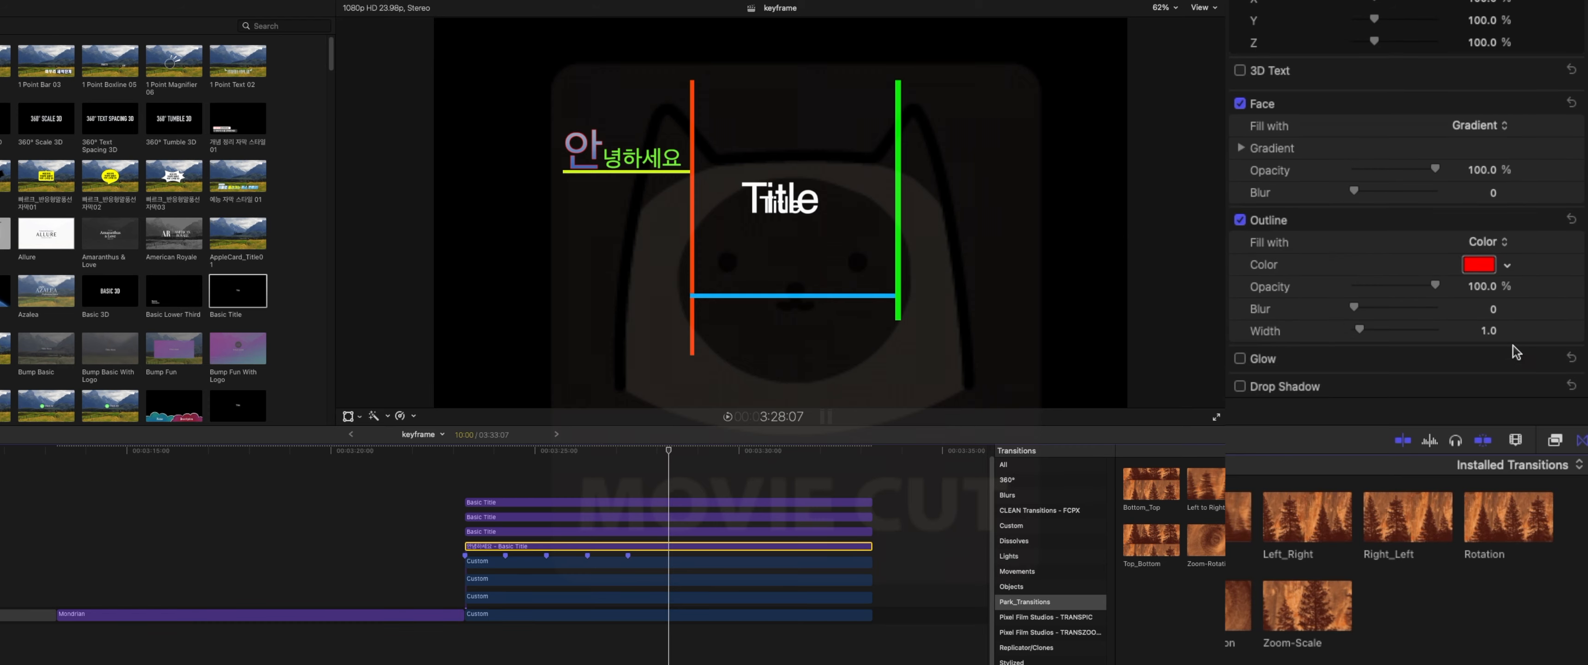
{"action": "mouse_move", "coordinate": [1363, 330]}
{"action": "left_mouse_down"}
{"action": "mouse_move", "coordinate": [1436, 332]}
{"action": "mouse_move", "coordinate": [1380, 326]}
{"action": "left_mouse_up"}
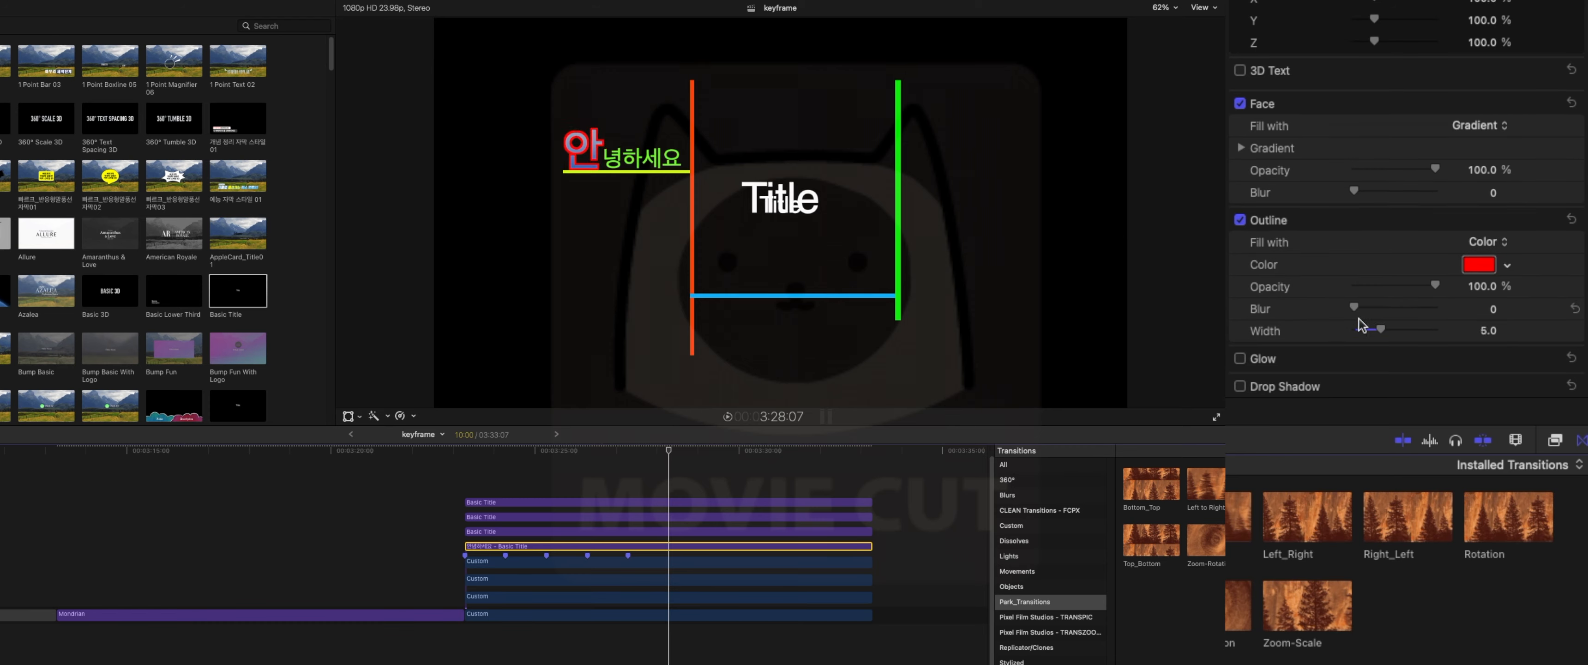
Enable the glow on 안, show its settings and set the glow radius to 100
{"action": "left_click", "coordinate": [1242, 358]}
{"action": "left_click", "coordinate": [1551, 359]}
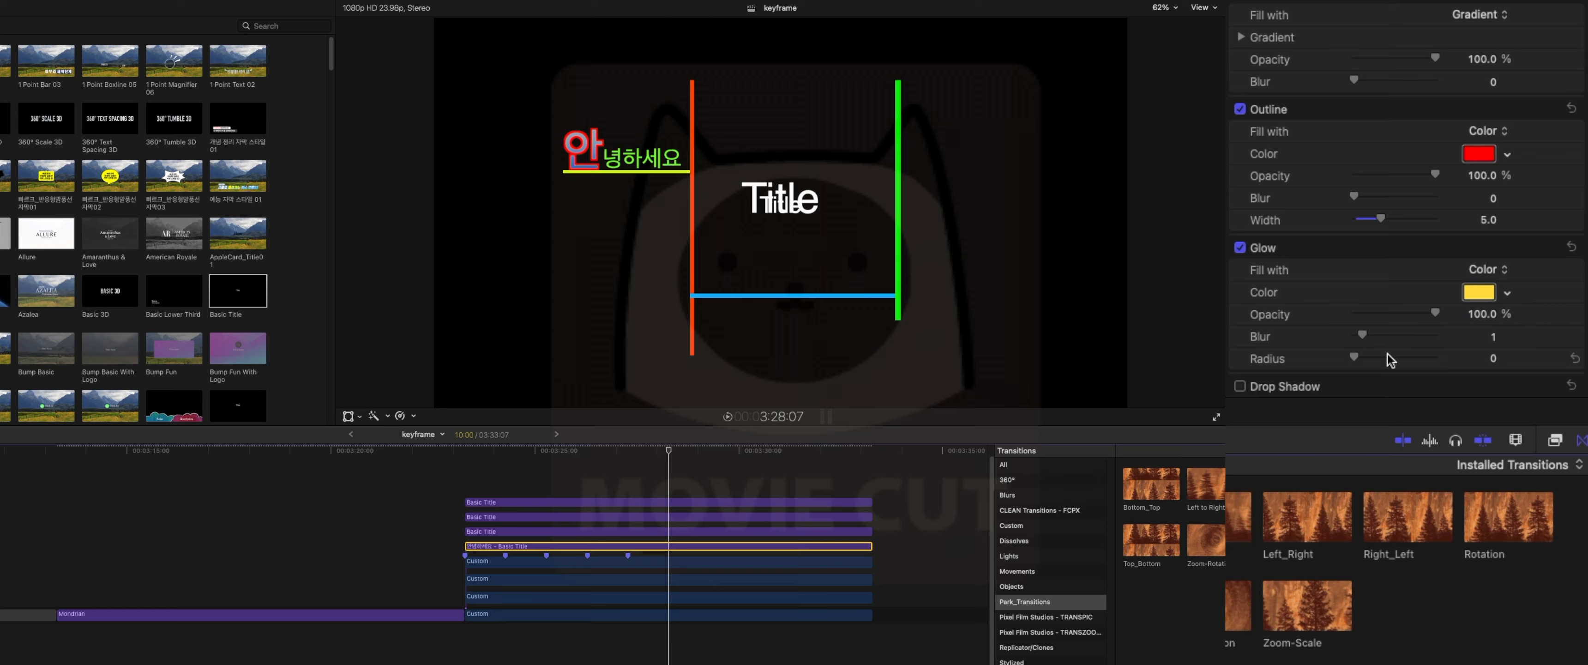
{"action": "left_click_drag", "start_coordinate": [1382, 357], "coordinate": [1467, 356]}
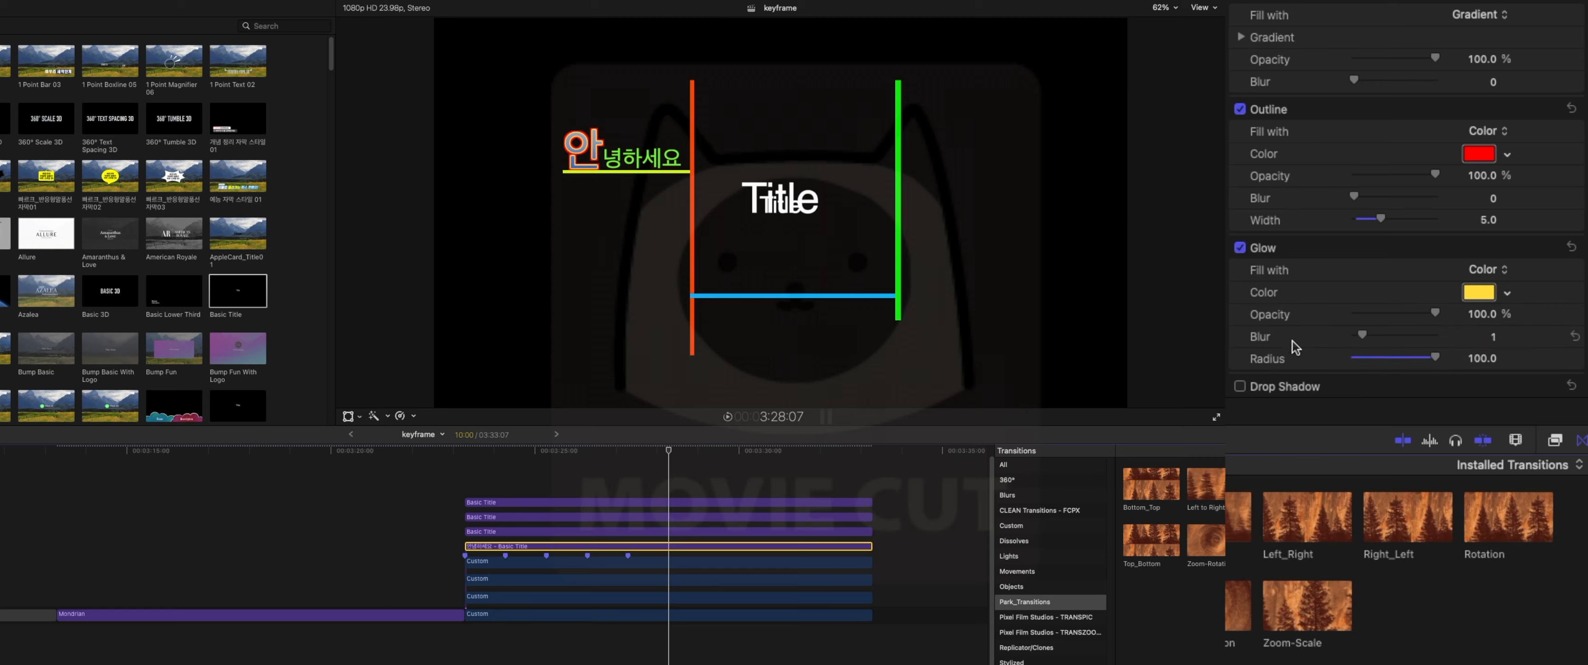
Enable the drop shadow on 안, set its color to white and adjust the shadow distance
{"action": "left_click", "coordinate": [1239, 386]}
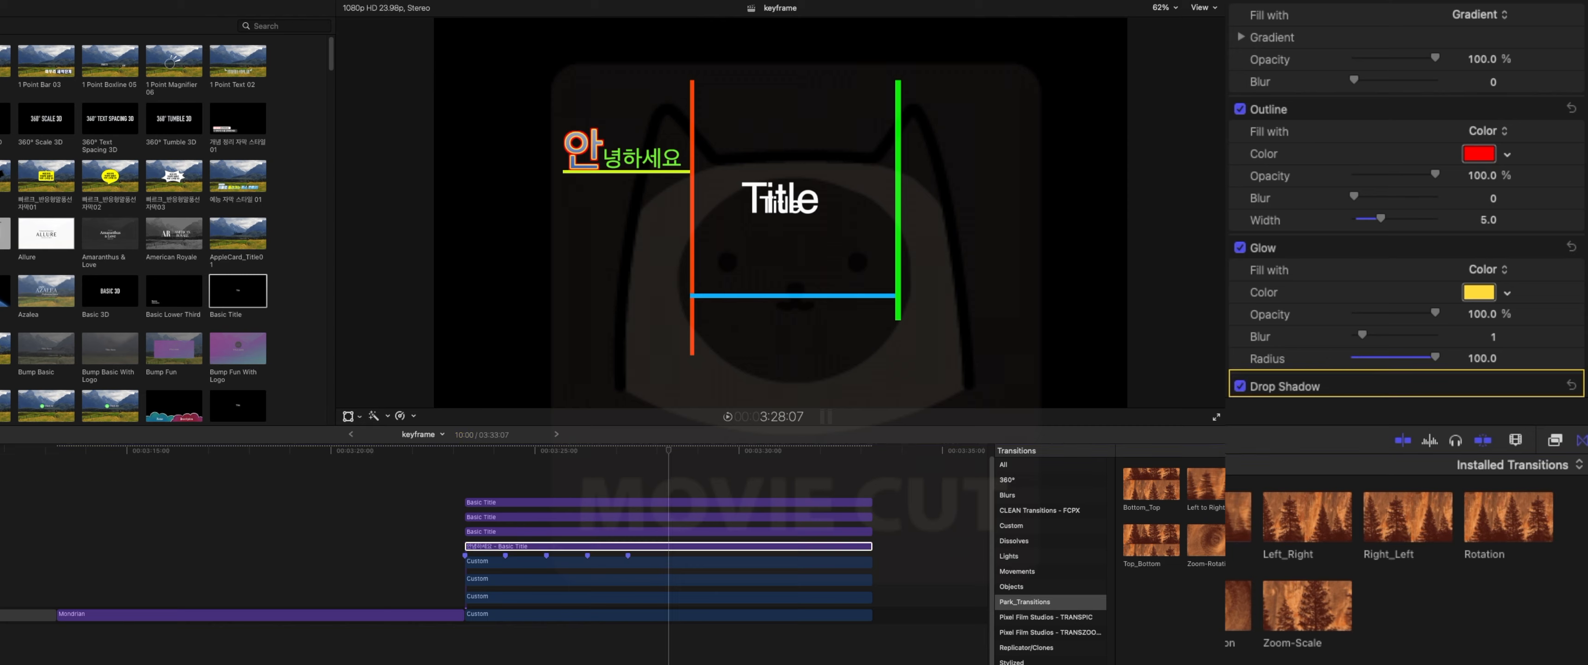
{"action": "scroll", "coordinate": [1505, 338], "scroll_direction": "down", "scroll_amount": 4}
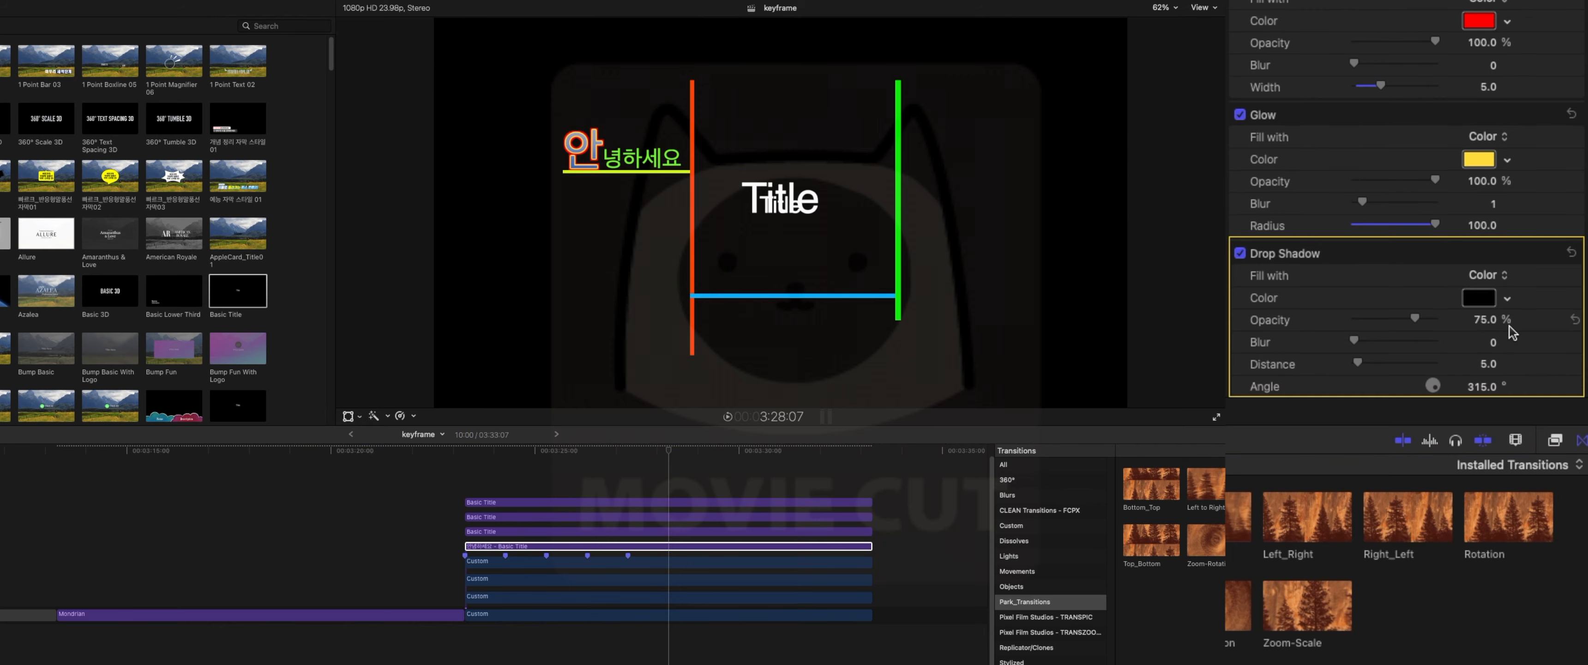
{"action": "left_click", "coordinate": [1507, 298]}
{"action": "left_click", "coordinate": [1413, 319]}
{"action": "left_click_drag", "start_coordinate": [1413, 320], "coordinate": [1364, 320]}
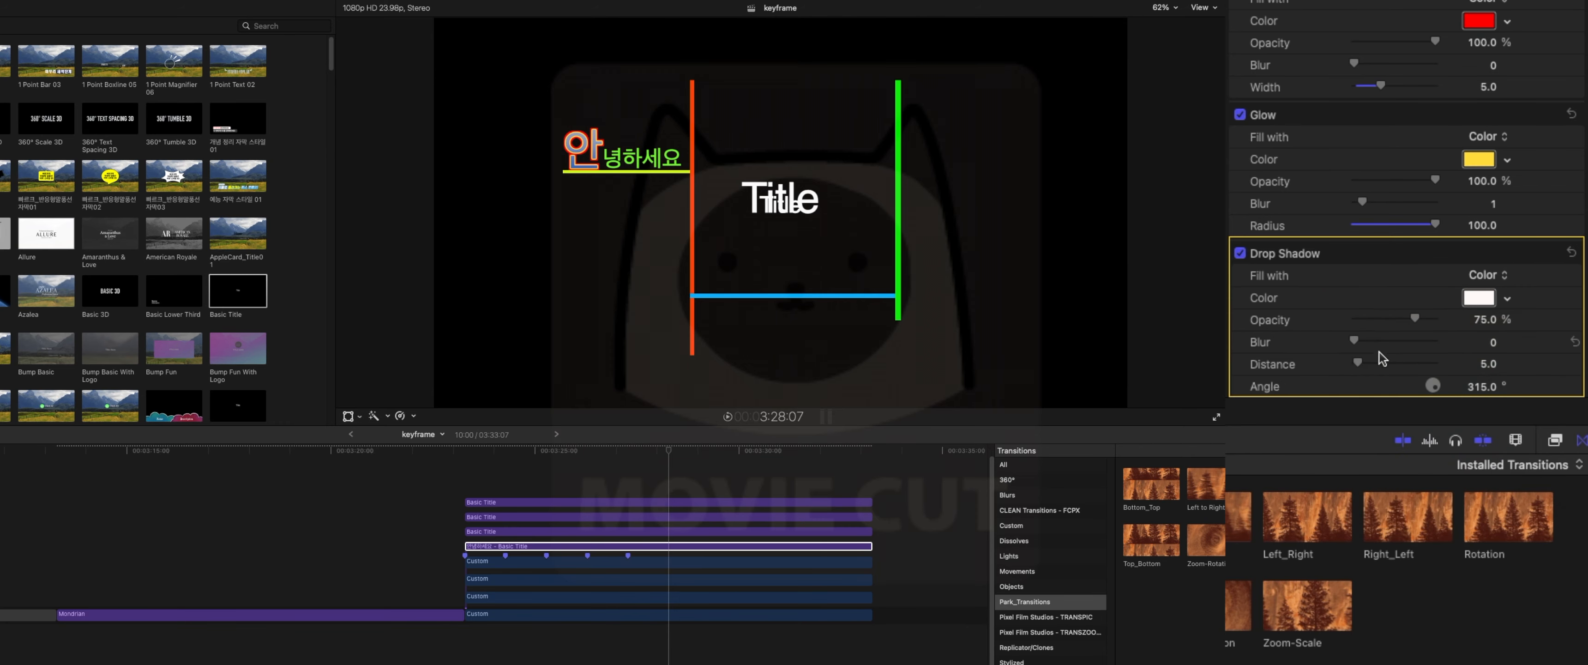
{"action": "mouse_move", "coordinate": [1369, 361]}
{"action": "left_mouse_down"}
{"action": "mouse_move", "coordinate": [1396, 362]}
{"action": "mouse_move", "coordinate": [1365, 356]}
{"action": "left_mouse_up"}
Examine the title's text style presets, including the save-attribute options and the 2D and 3D Styles
{"action": "scroll", "coordinate": [1367, 357], "scroll_direction": "up", "scroll_amount": 10}
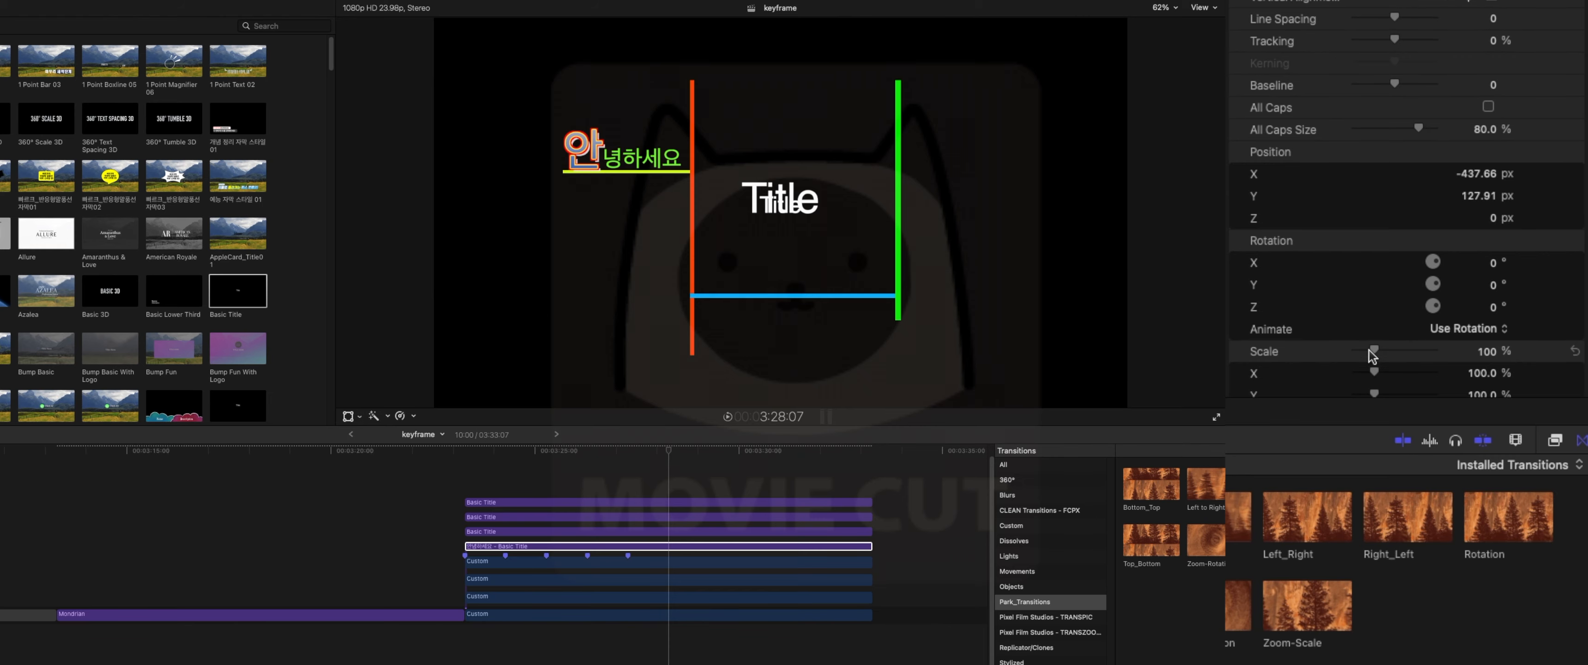
{"action": "scroll", "coordinate": [1369, 351], "scroll_direction": "down", "scroll_amount": 10}
{"action": "scroll", "coordinate": [1369, 366], "scroll_direction": "up", "scroll_amount": 15}
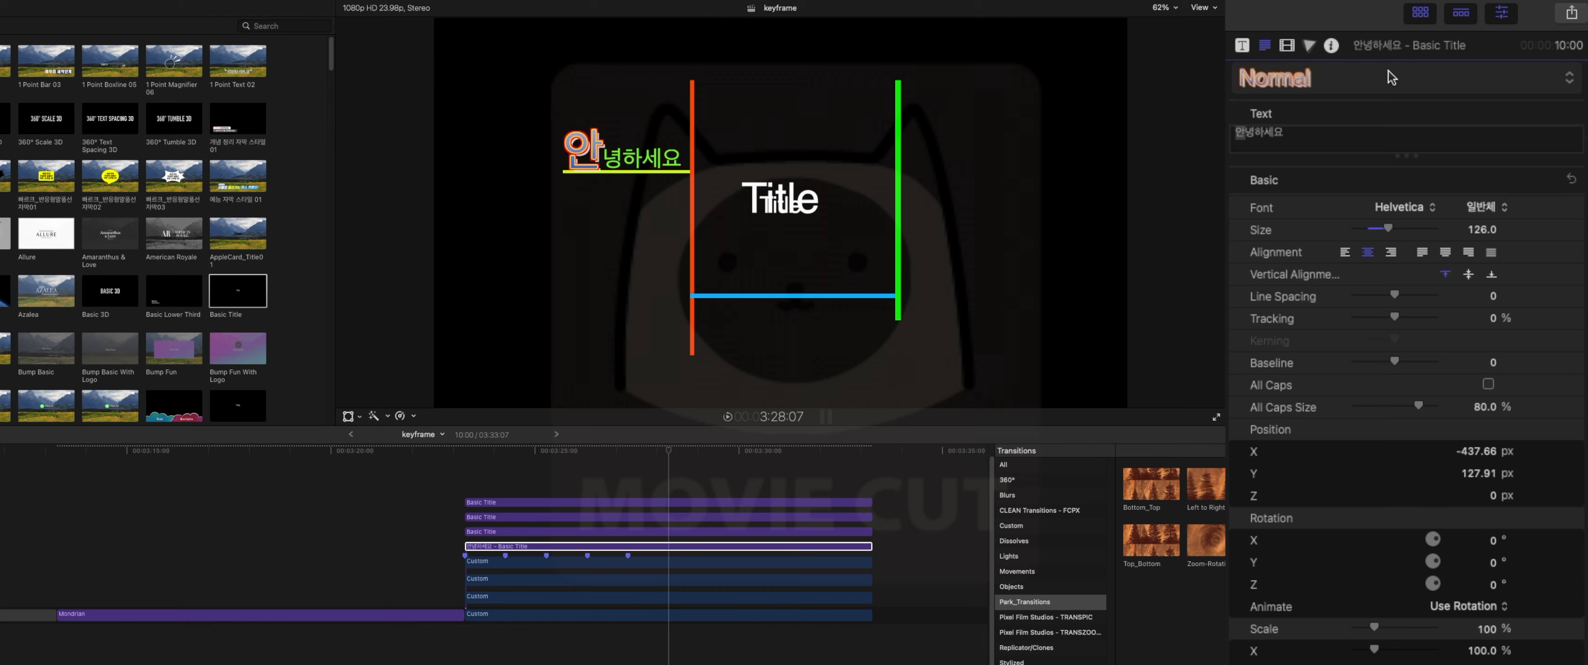
{"action": "left_click", "coordinate": [1292, 79]}
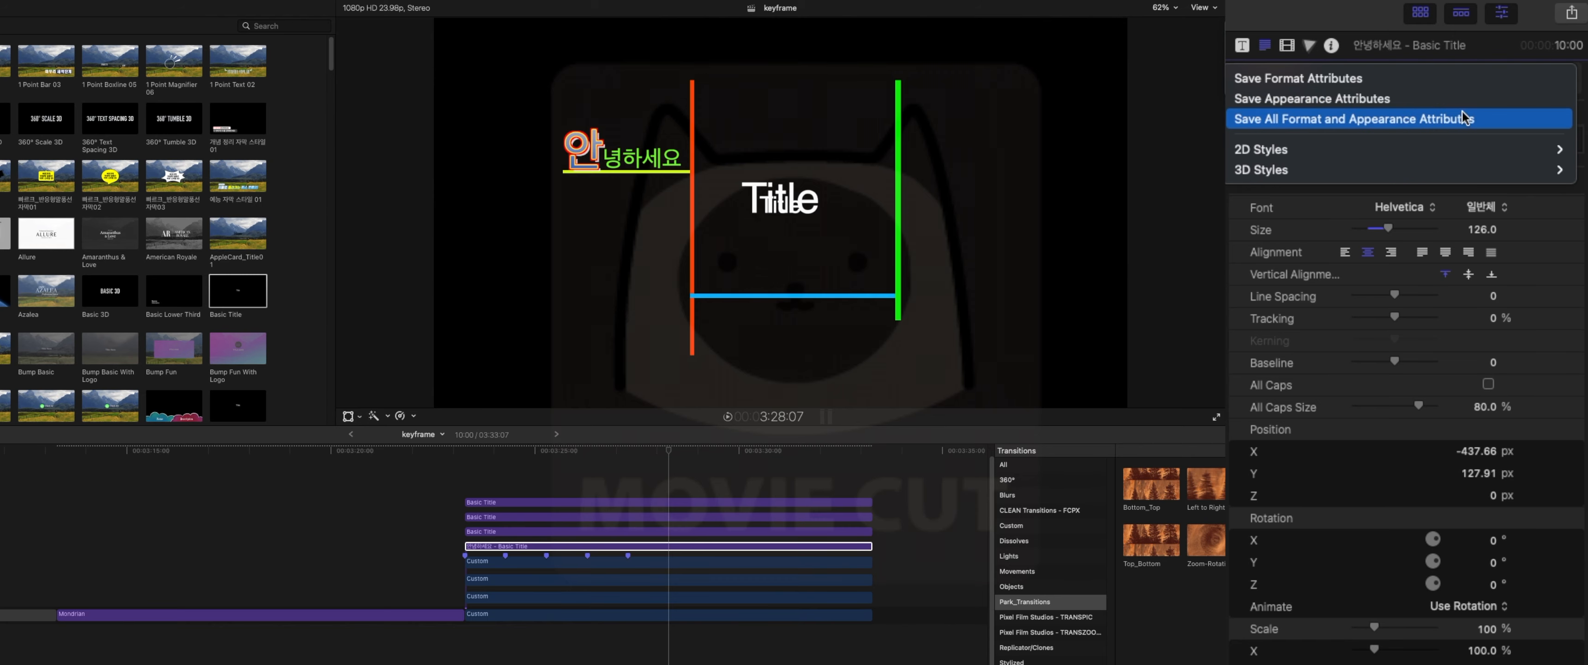
{"action": "mouse_move", "coordinate": [1468, 144]}
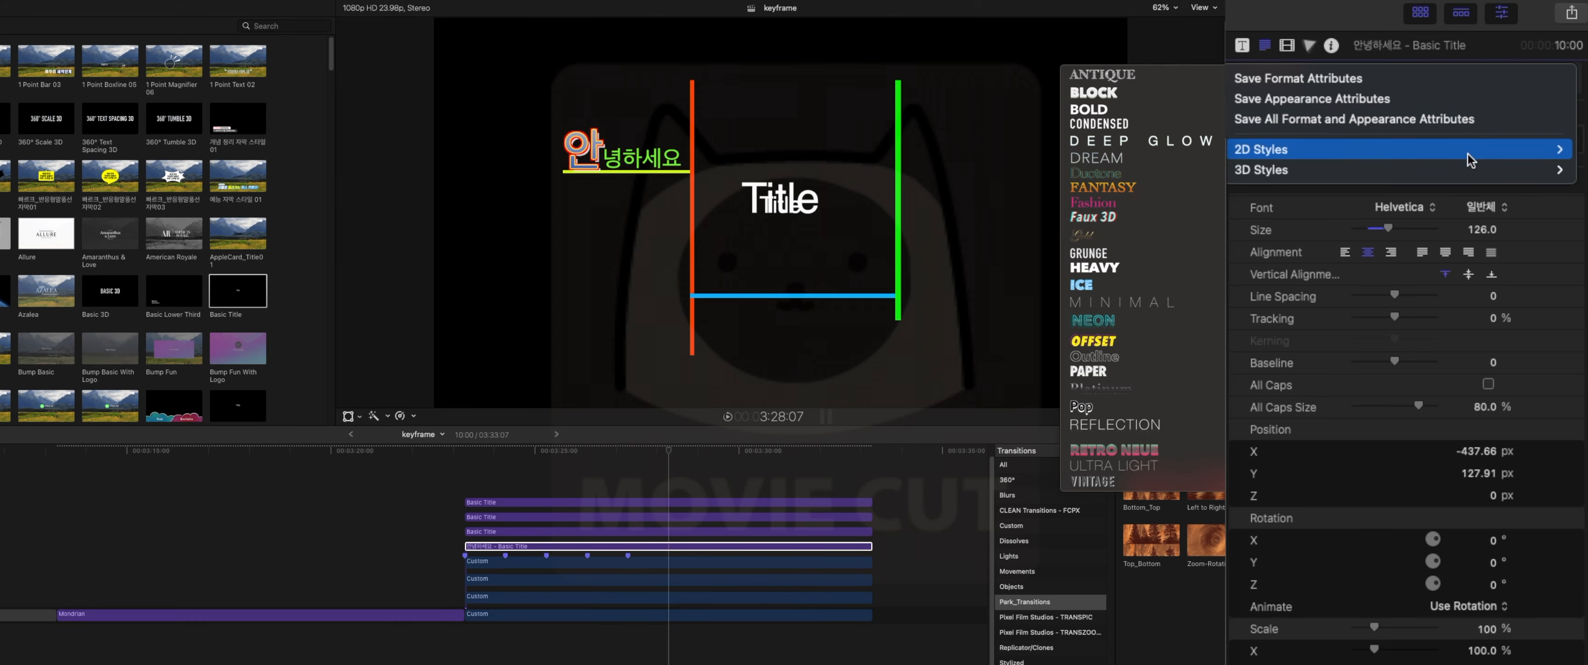
{"action": "mouse_move", "coordinate": [1464, 175]}
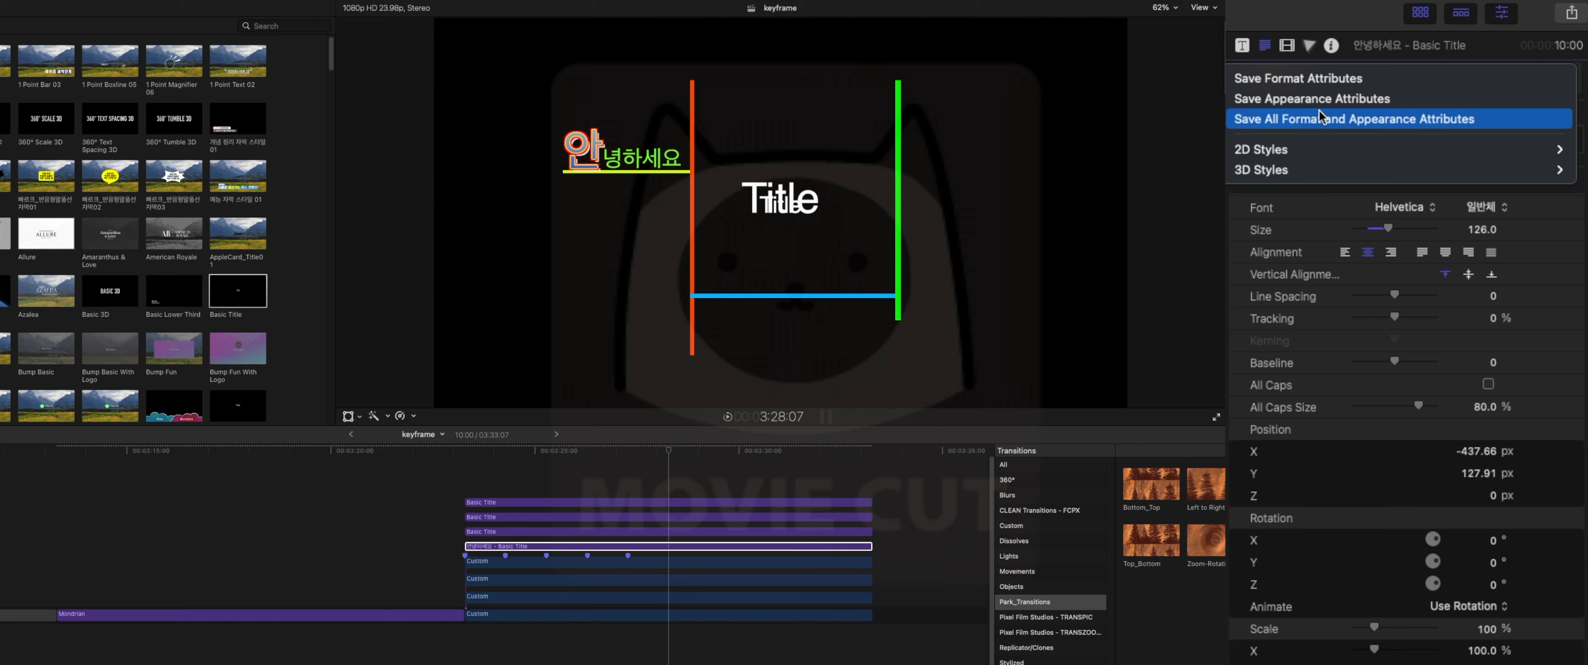
{"action": "left_click", "coordinate": [1166, 94]}
Move the 안녕하세요 title slightly above the yellow line, to about X -431 px, Y 137 px
{"action": "scroll", "coordinate": [1465, 197], "scroll_direction": "down", "scroll_amount": 3}
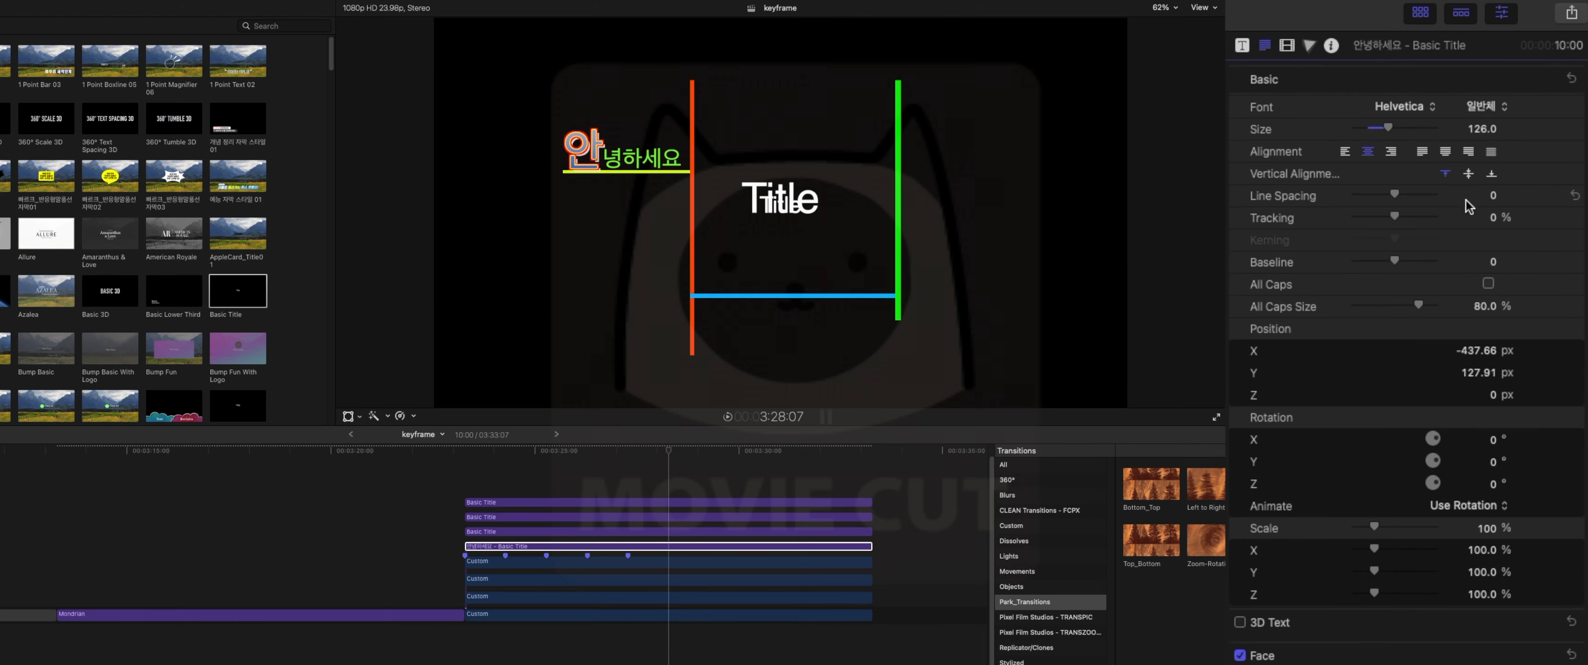
{"action": "scroll", "coordinate": [1474, 214], "scroll_direction": "up", "scroll_amount": 3}
{"action": "left_click_drag", "start_coordinate": [597, 158], "coordinate": [606, 154]}
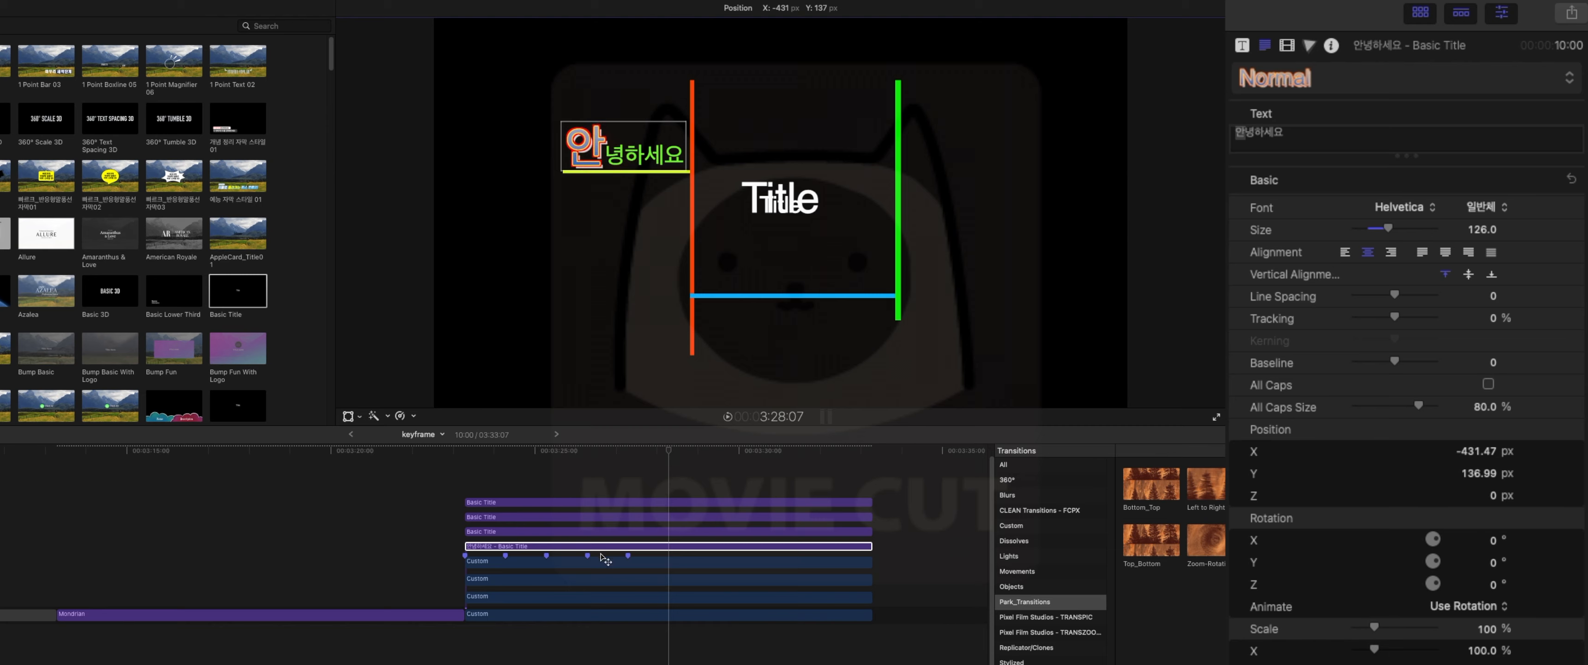
Select the Basic Title clip directly above the 안녕하세요 clip and change its text to 저희는 지금
{"action": "left_click", "coordinate": [588, 533]}
{"action": "left_click", "coordinate": [1301, 140]}
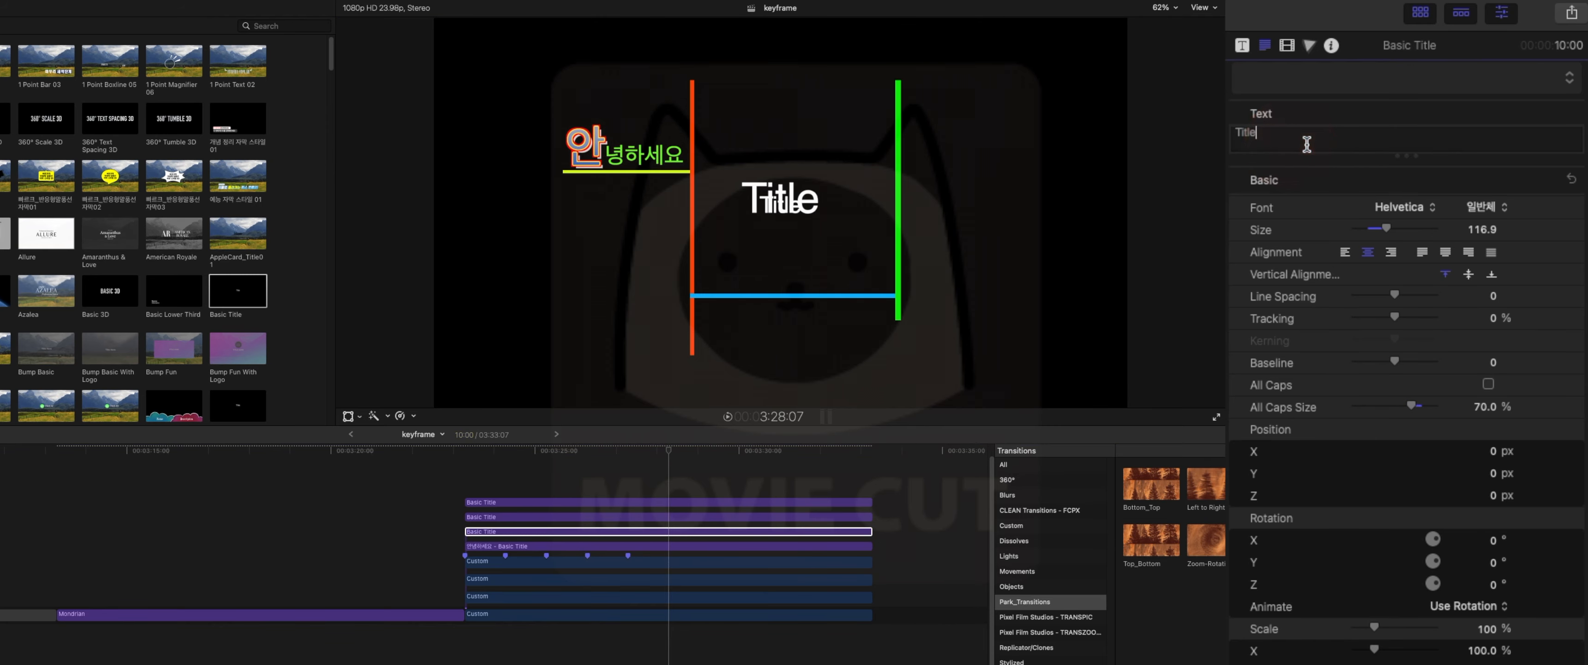
{"action": "type", "text": "저희는 지금"}
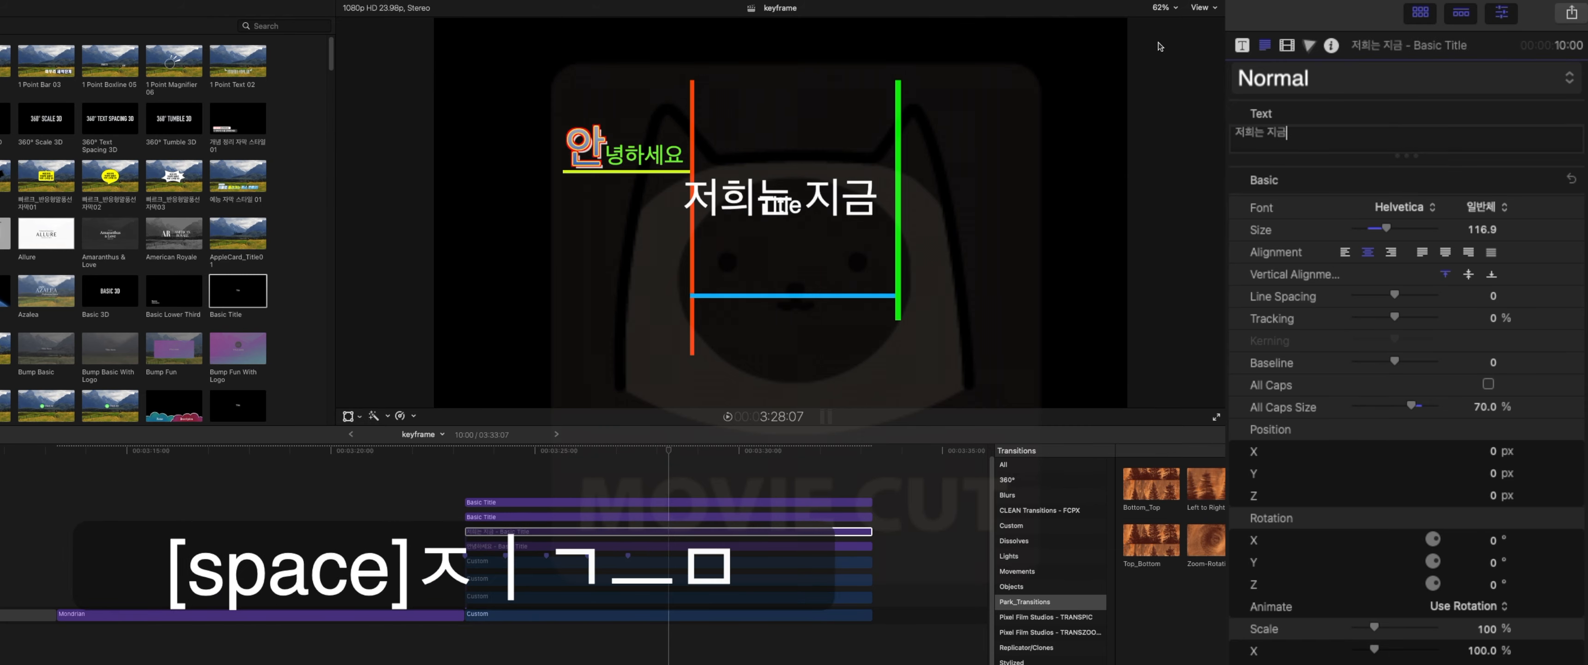
Try rotating the whole 저희는 지금 clip with the video Transform rotation, and reset the rotation
{"action": "left_click", "coordinate": [1288, 47]}
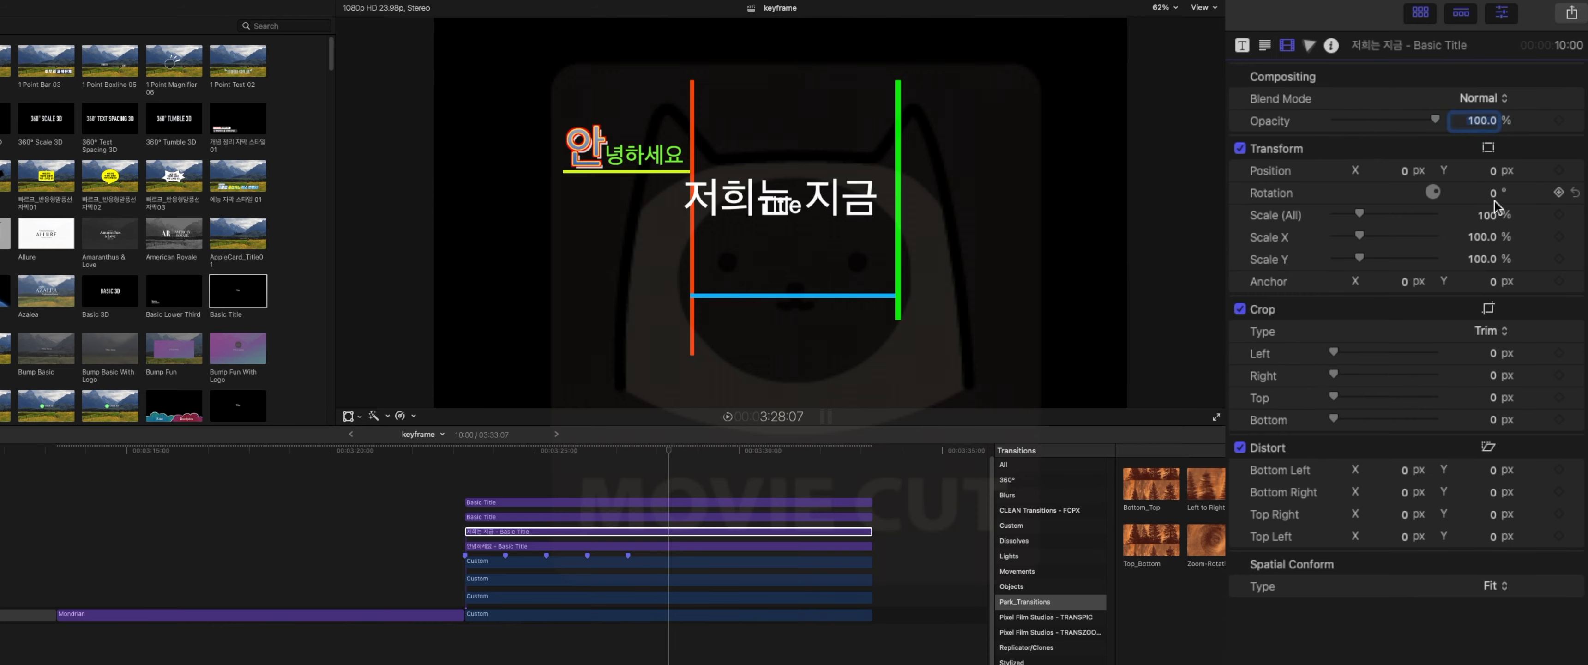
{"action": "left_click_drag", "start_coordinate": [1495, 193], "coordinate": [1495, 193]}
{"action": "key", "text": "super+z"}
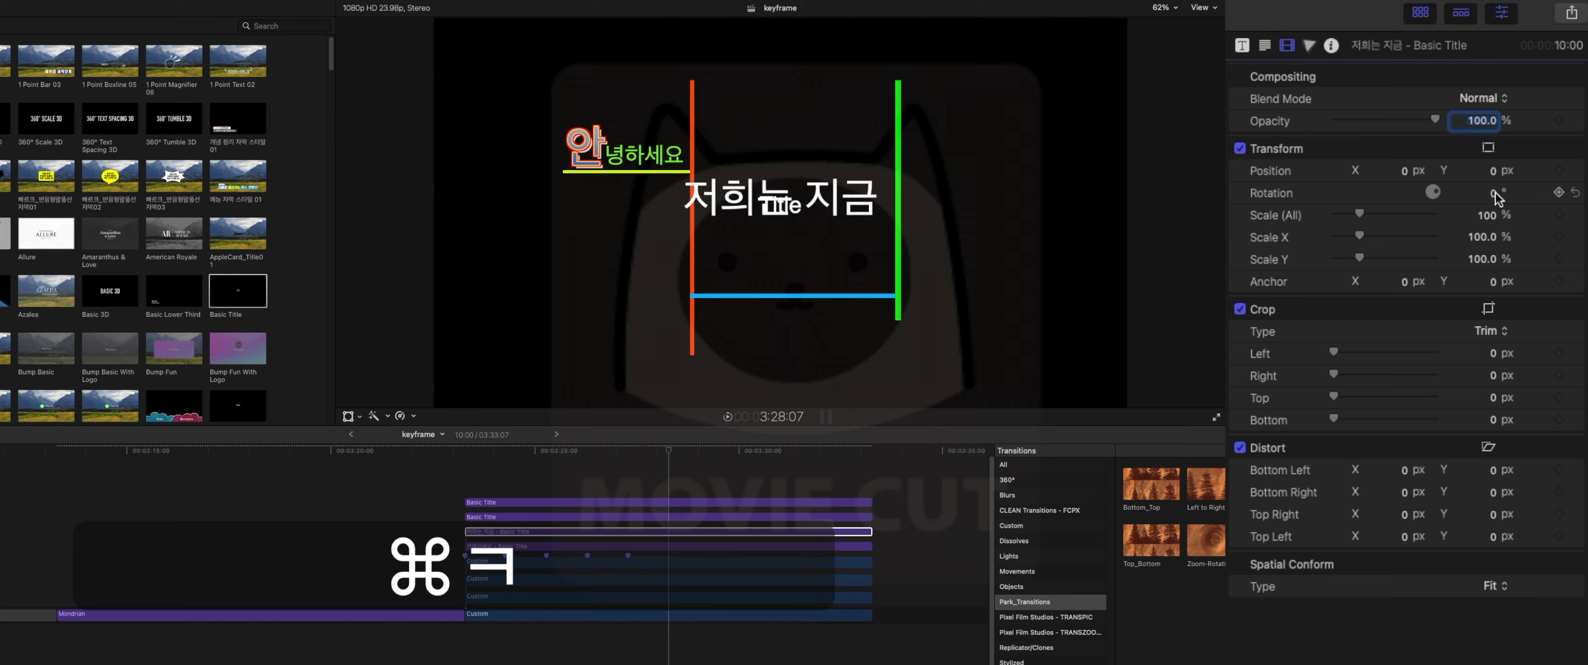
{"action": "left_click", "coordinate": [1489, 147]}
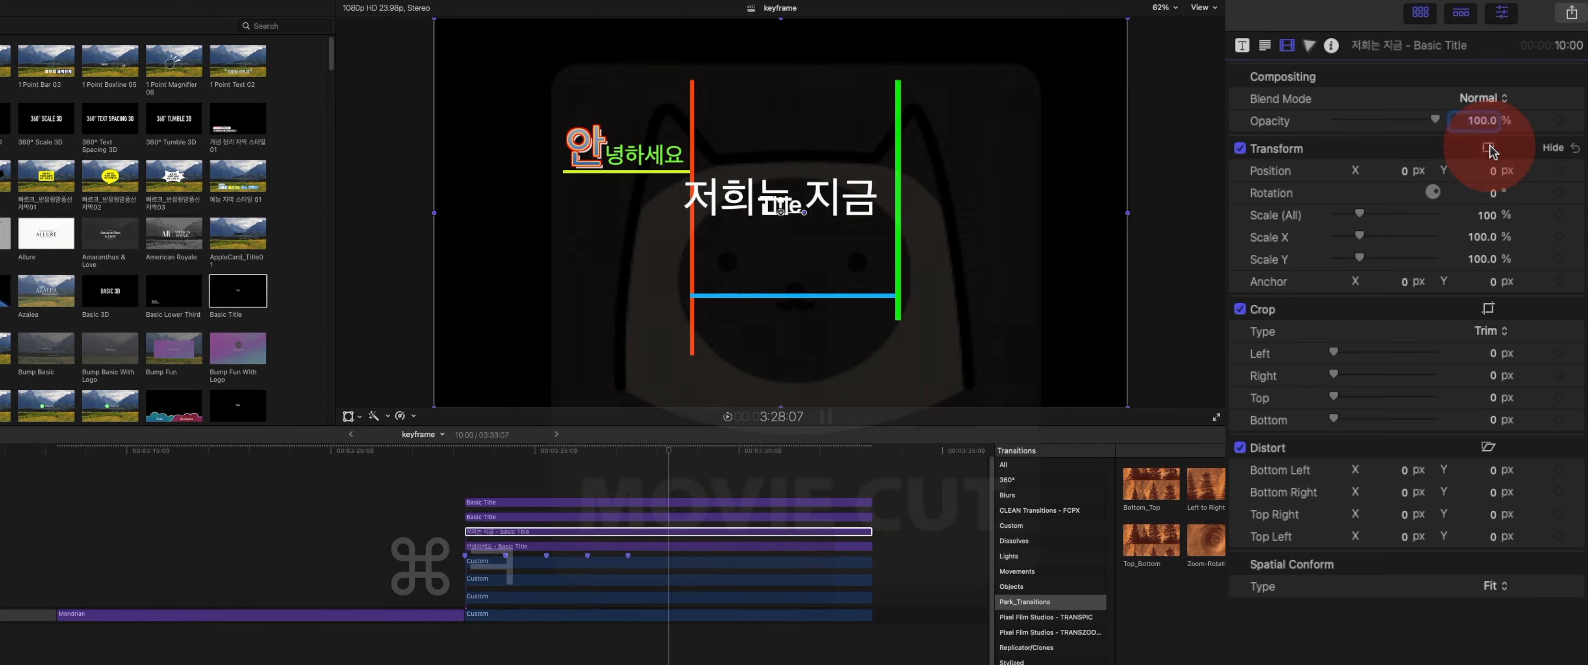
{"action": "key", "text": "super+z"}
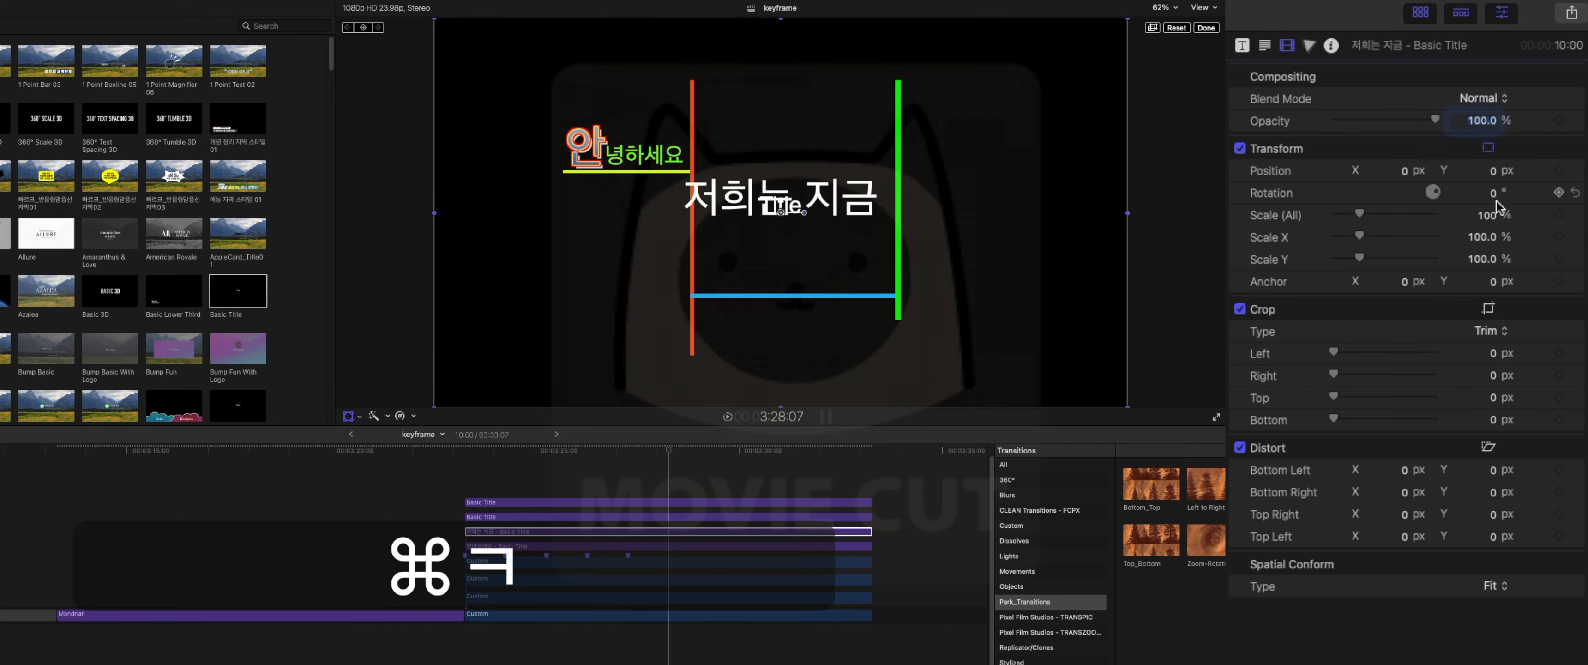
{"action": "left_click_drag", "start_coordinate": [1497, 195], "coordinate": [1495, 193]}
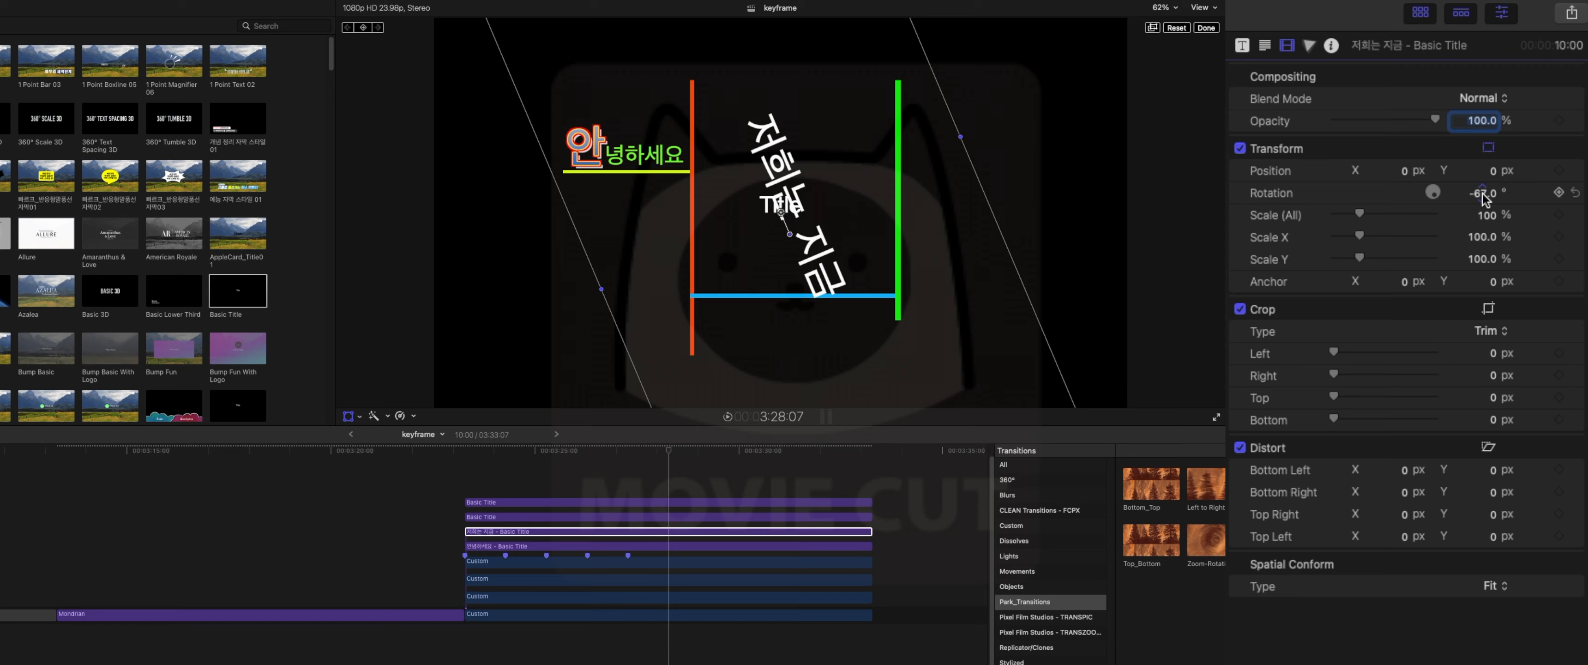
{"action": "left_click", "coordinate": [1574, 193]}
Set the Z rotation of the 저희는 지금 text itself to -90° so that it runs vertically
{"action": "left_click", "coordinate": [1264, 45]}
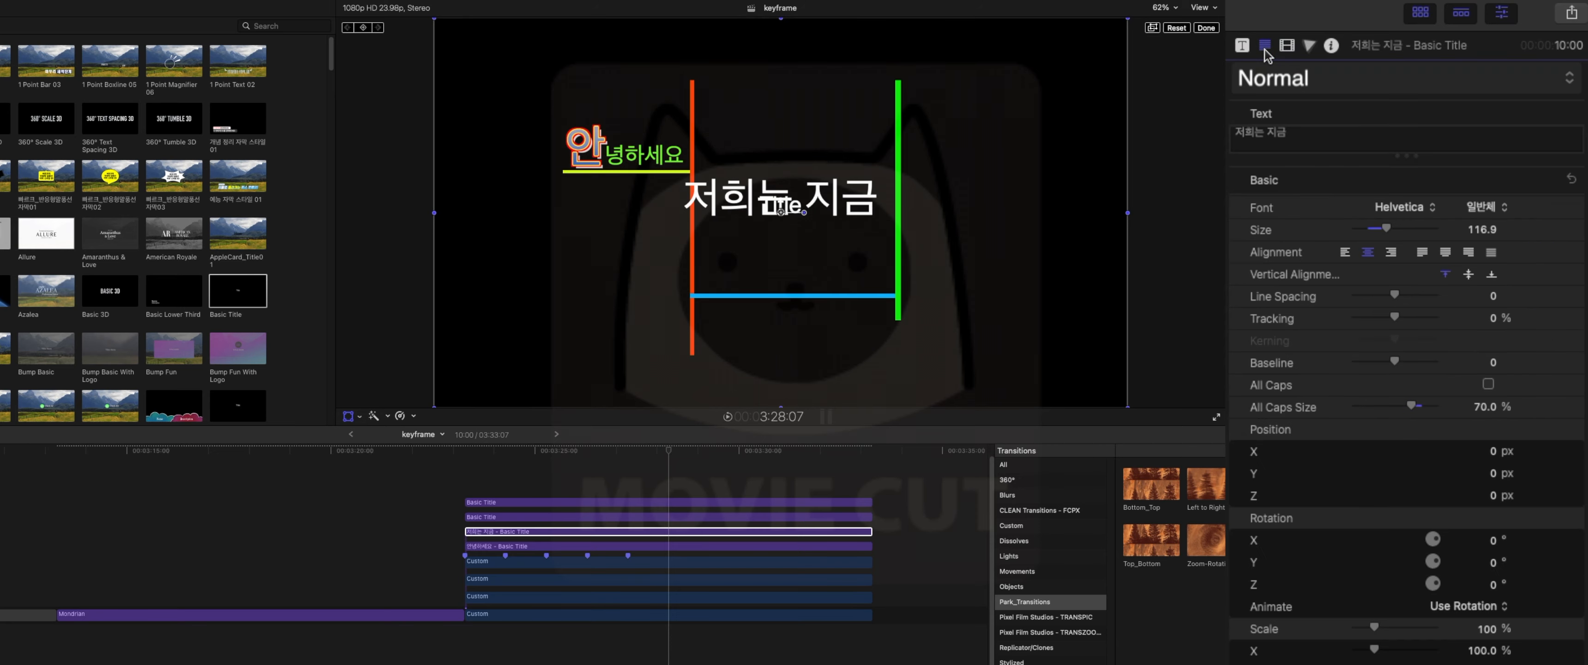
{"action": "scroll", "coordinate": [1478, 302], "scroll_direction": "down", "scroll_amount": 5}
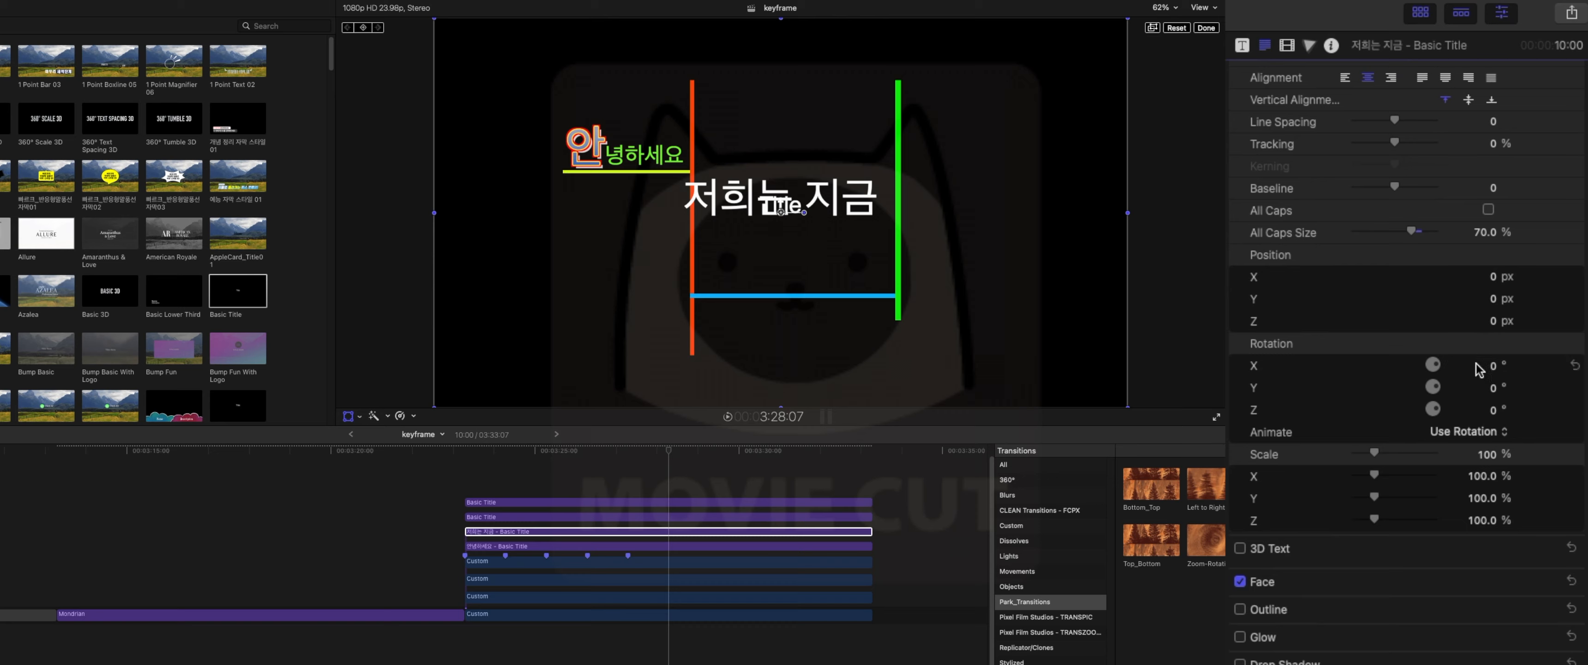
{"action": "left_click_drag", "start_coordinate": [1497, 413], "coordinate": [1494, 409]}
{"action": "double_click", "coordinate": [1482, 411]}
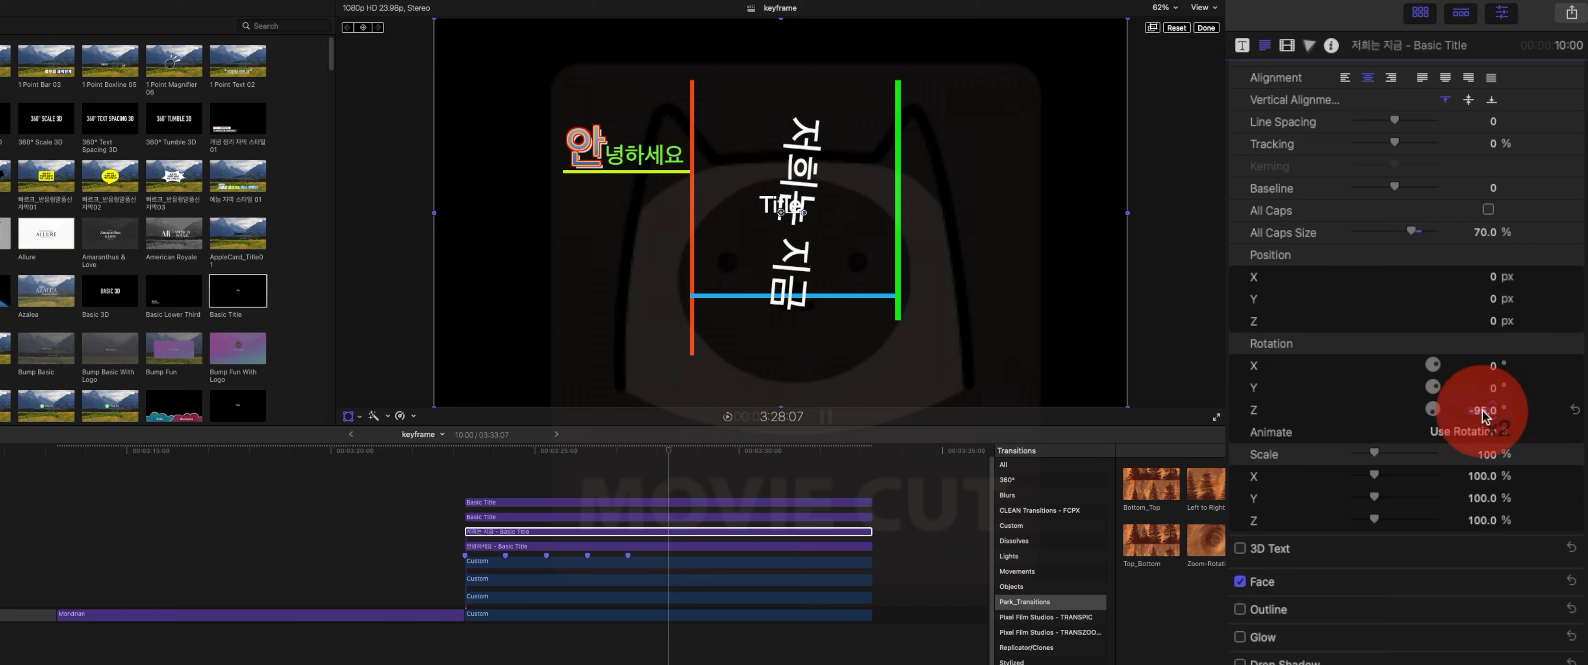
{"action": "type", "text": "-9"}
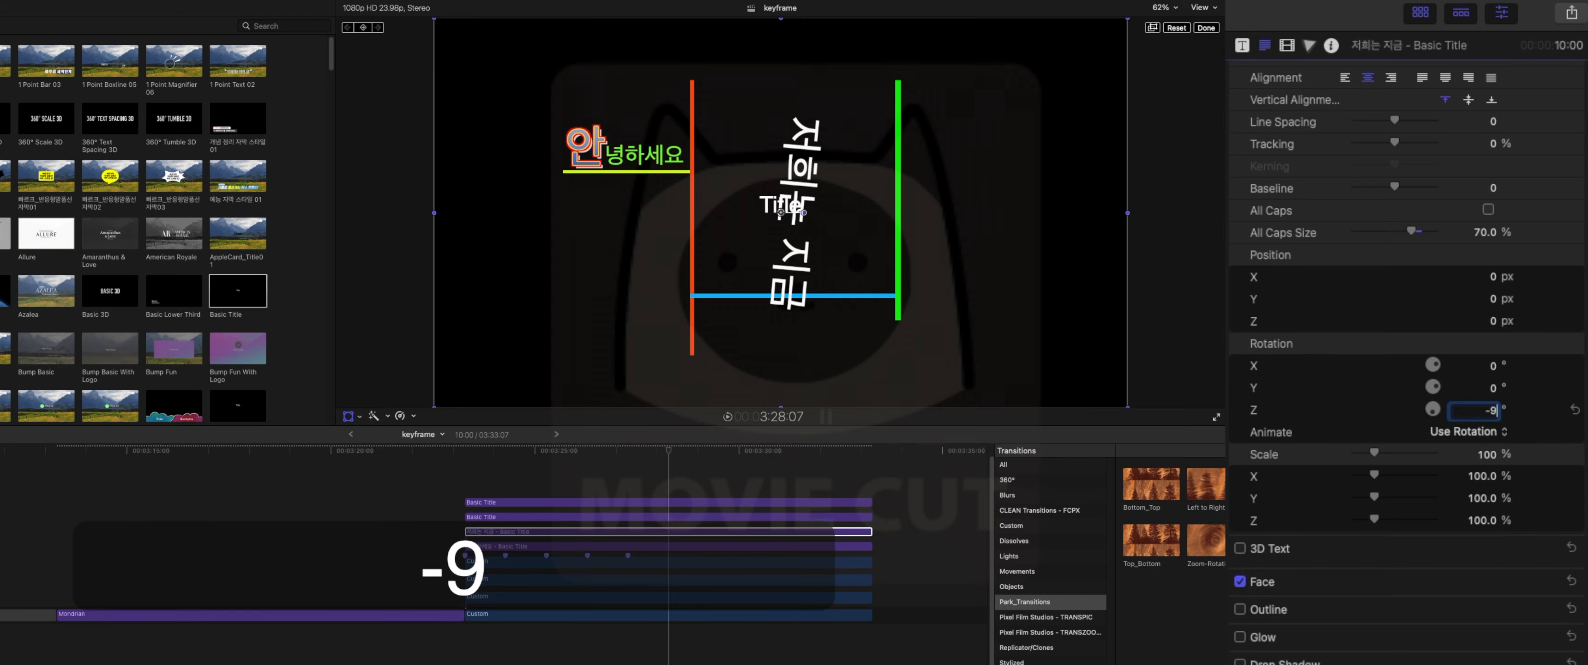
{"action": "type", "text": "0"}
{"action": "key", "text": "Return"}
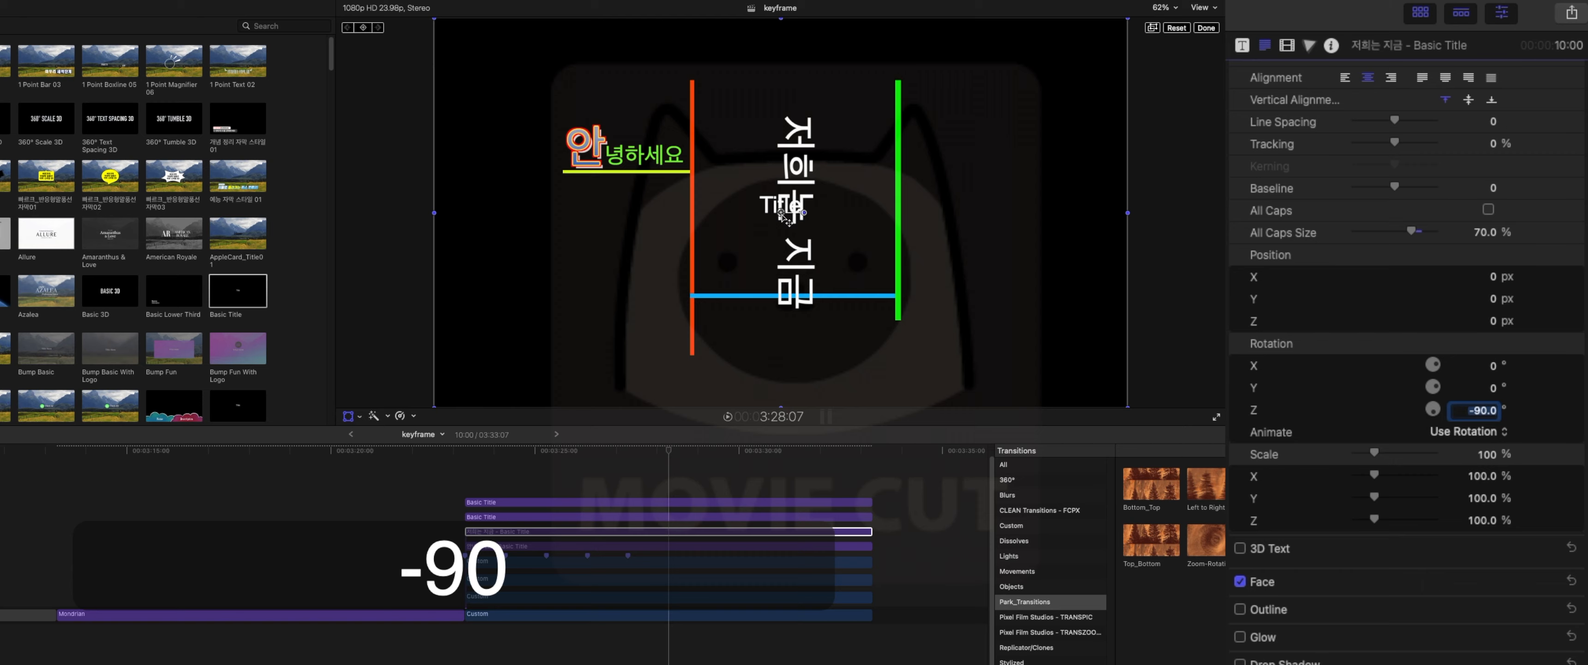
Move the vertical 저희는 지금 title beside the red line, to about X -222 px, Y 89 px
{"action": "scroll", "coordinate": [1327, 252], "scroll_direction": "up", "scroll_amount": 5}
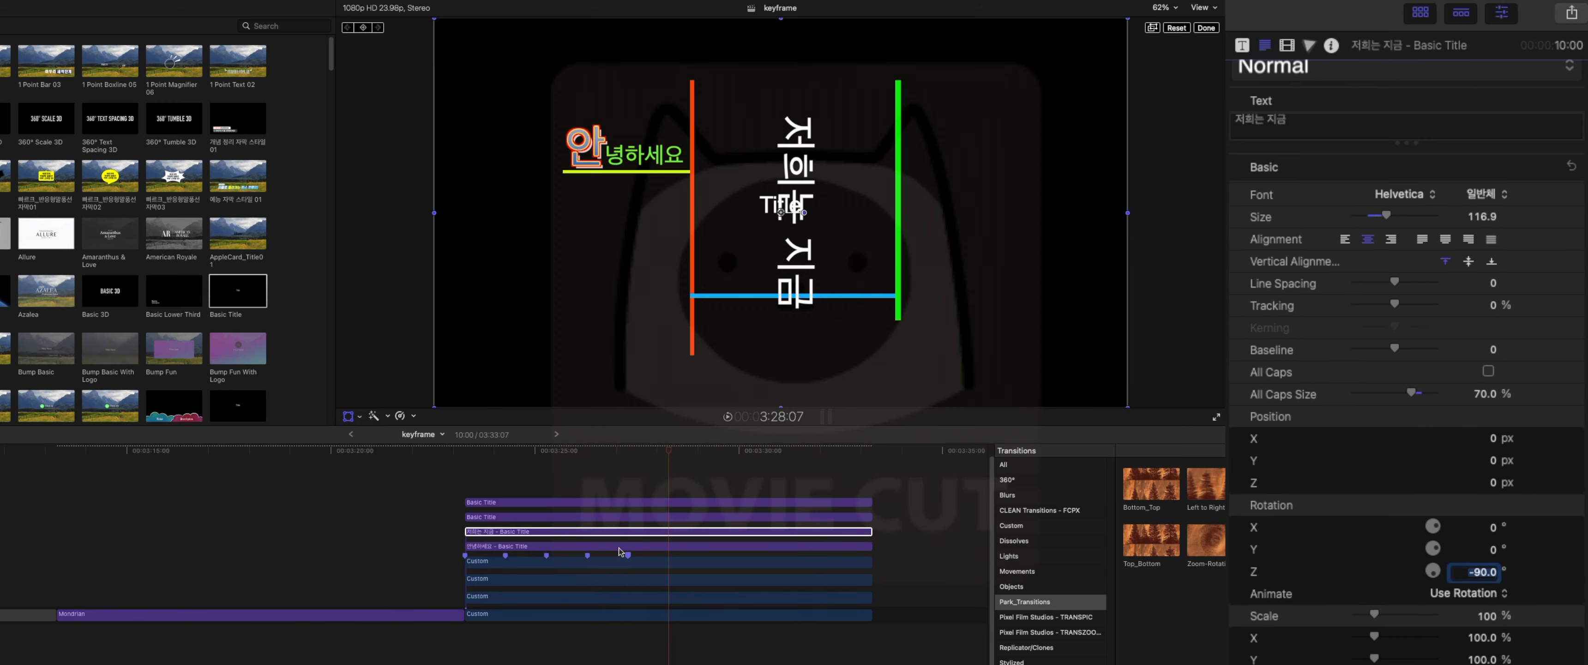
{"action": "left_click", "coordinate": [607, 531]}
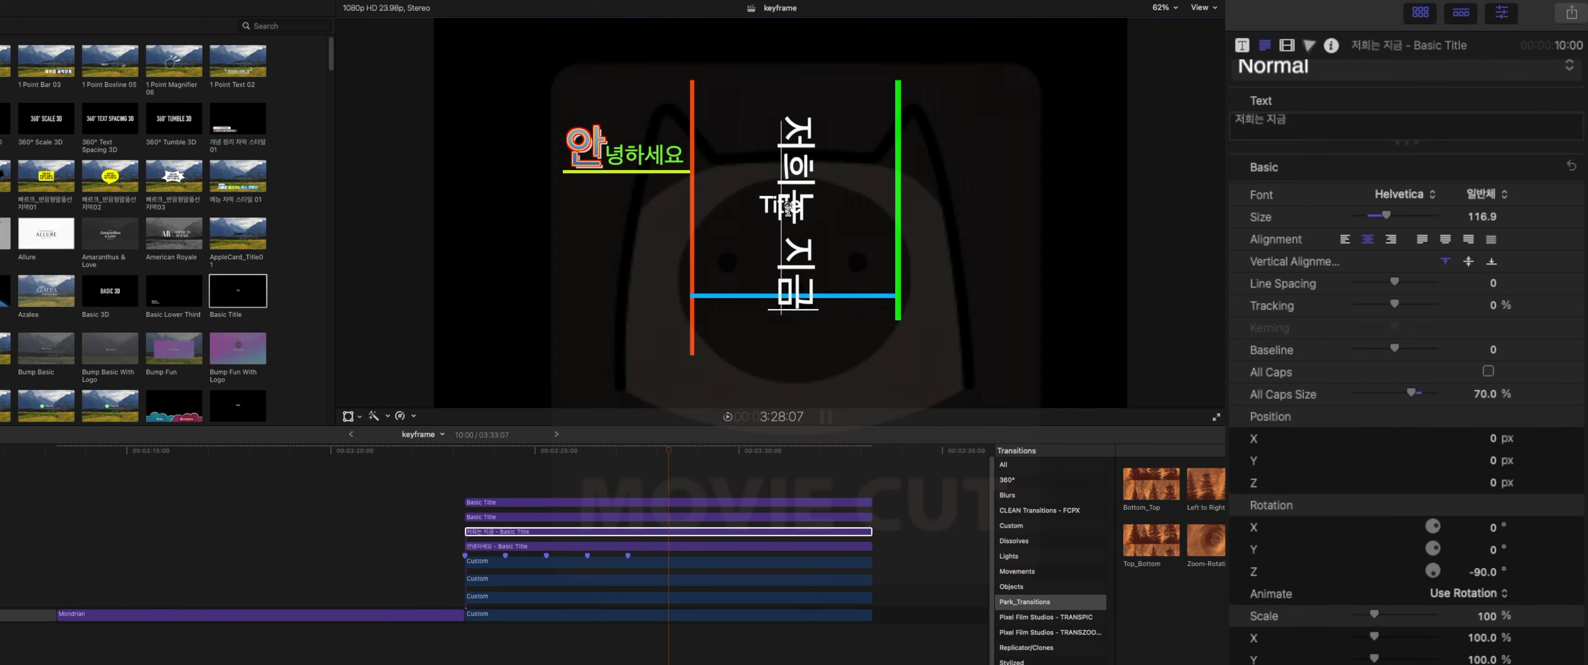
{"action": "left_click_drag", "start_coordinate": [789, 205], "coordinate": [711, 177]}
Reduce the text size of the whole 저희는 지금 title to 99.9 and reposition it beside the red line, at about X -199 px, Y 117 px
{"action": "scroll", "coordinate": [1307, 283], "scroll_direction": "up", "scroll_amount": 1}
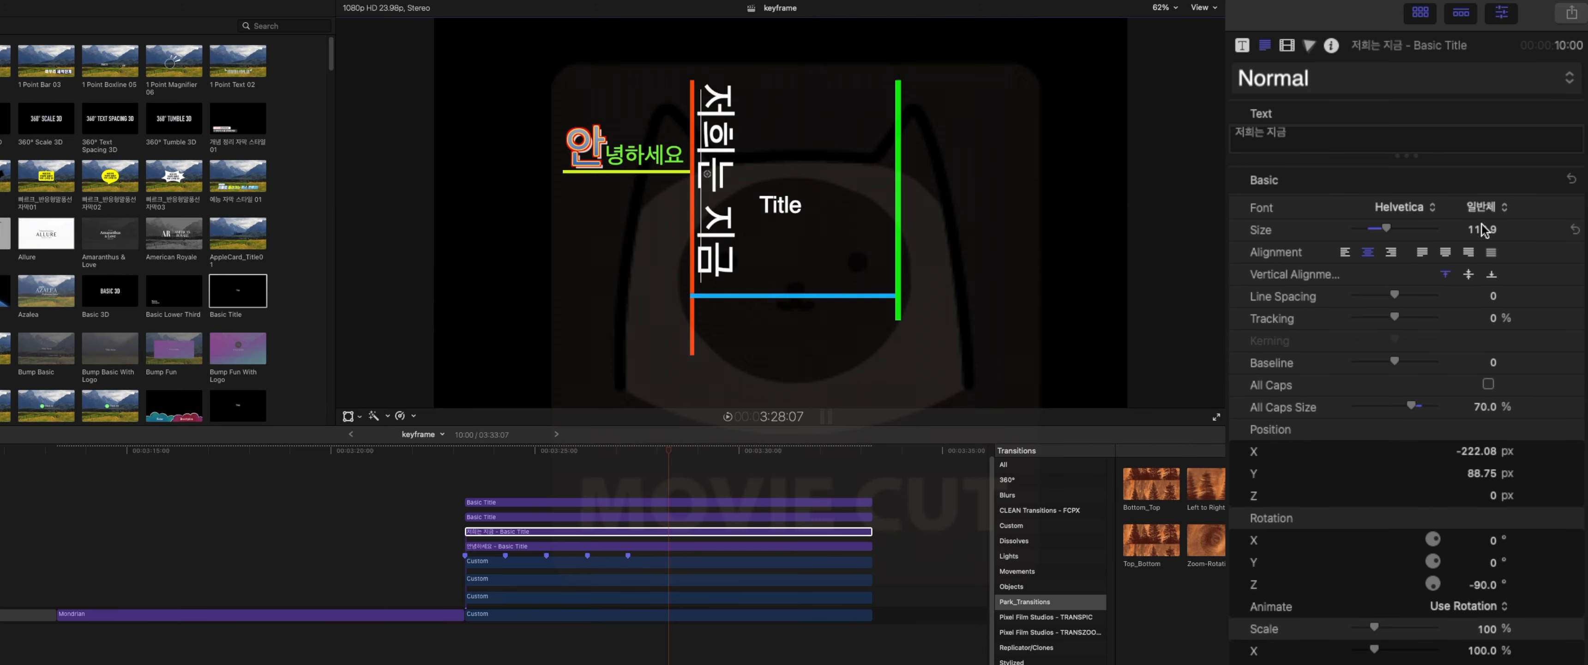
{"action": "left_click", "coordinate": [1479, 252]}
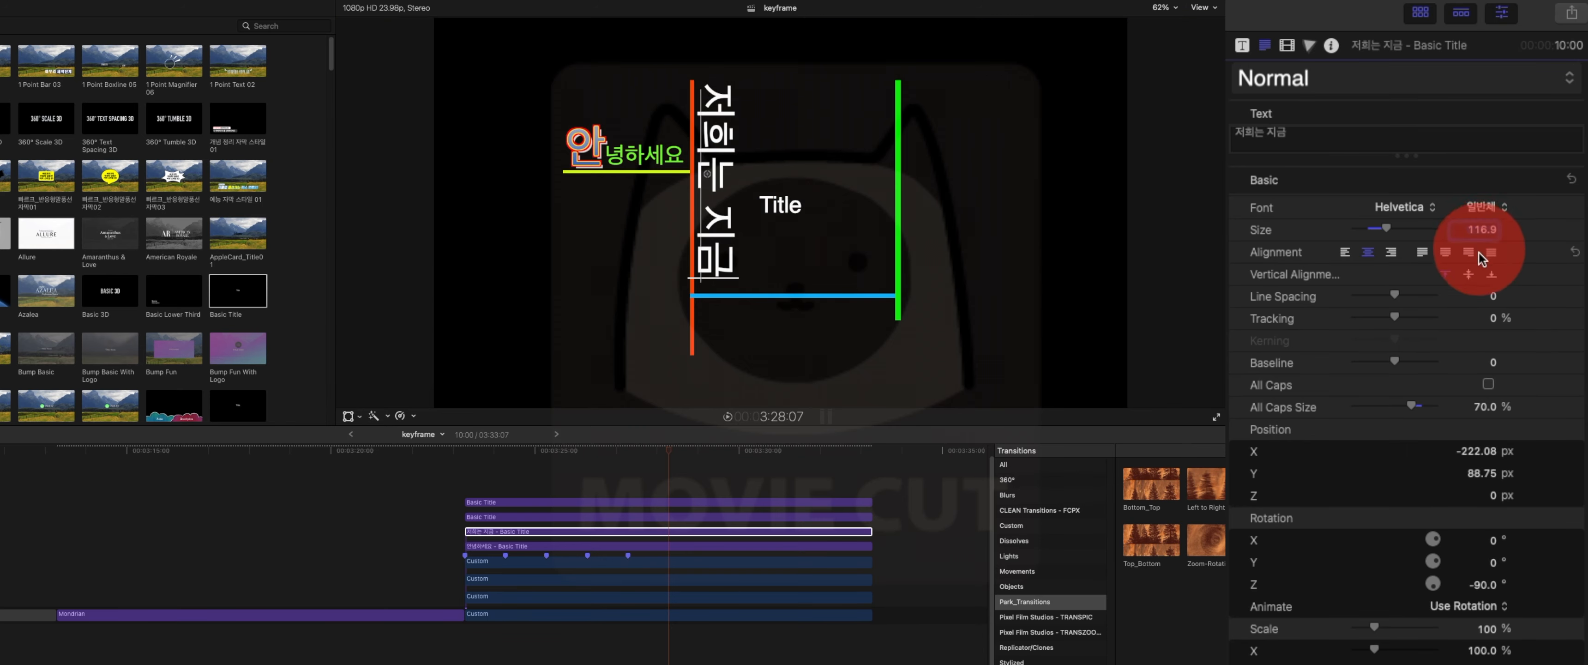
{"action": "left_click", "coordinate": [1379, 141]}
{"action": "key", "text": "super+a"}
{"action": "left_click_drag", "start_coordinate": [1477, 227], "coordinate": [1483, 229]}
{"action": "left_click_drag", "start_coordinate": [712, 172], "coordinate": [718, 165]}
Change the text of the Basic Title above the 저희는 지금 clip to Keyframe and move it just above the blue line, to about Y -211 px
{"action": "double_click", "coordinate": [780, 205]}
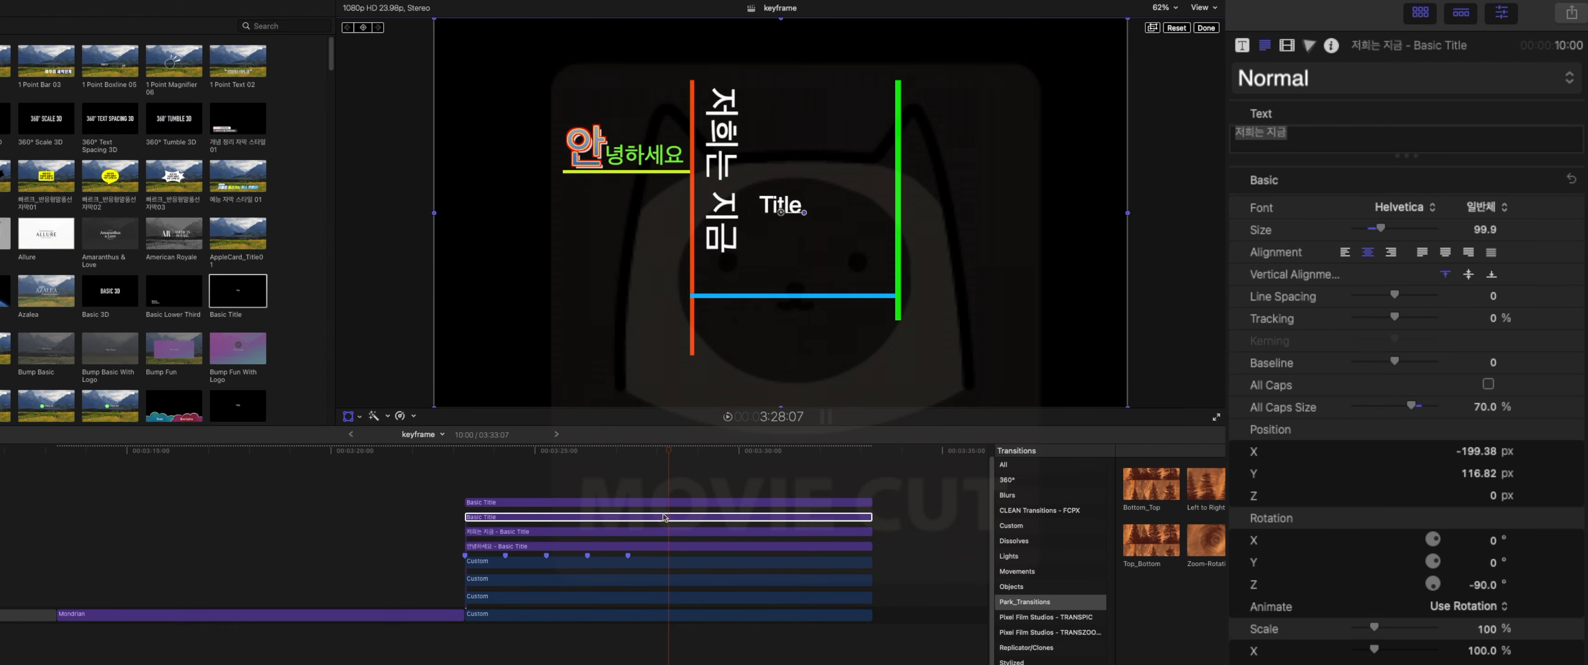
{"action": "left_click_drag", "start_coordinate": [1304, 147], "coordinate": [1167, 46]}
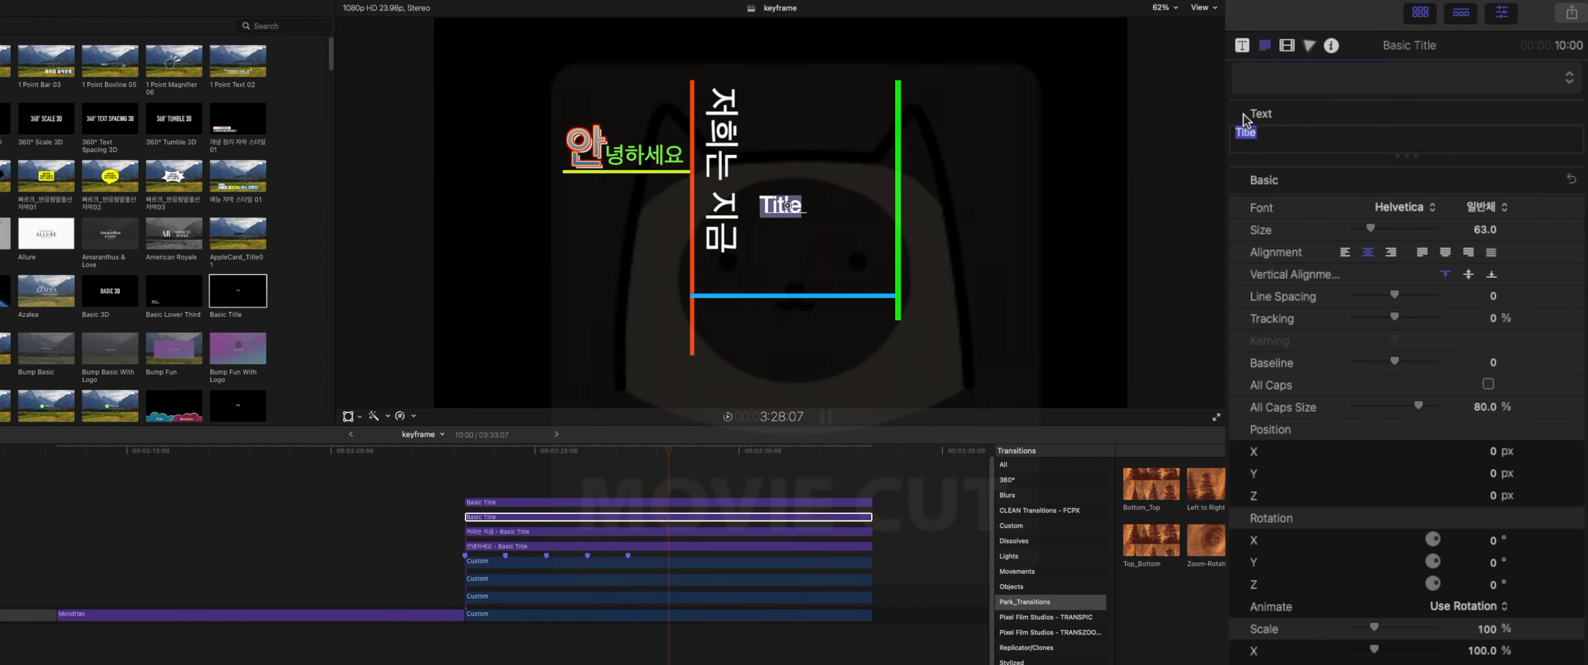
{"action": "type", "text": "ㅏ됴"}
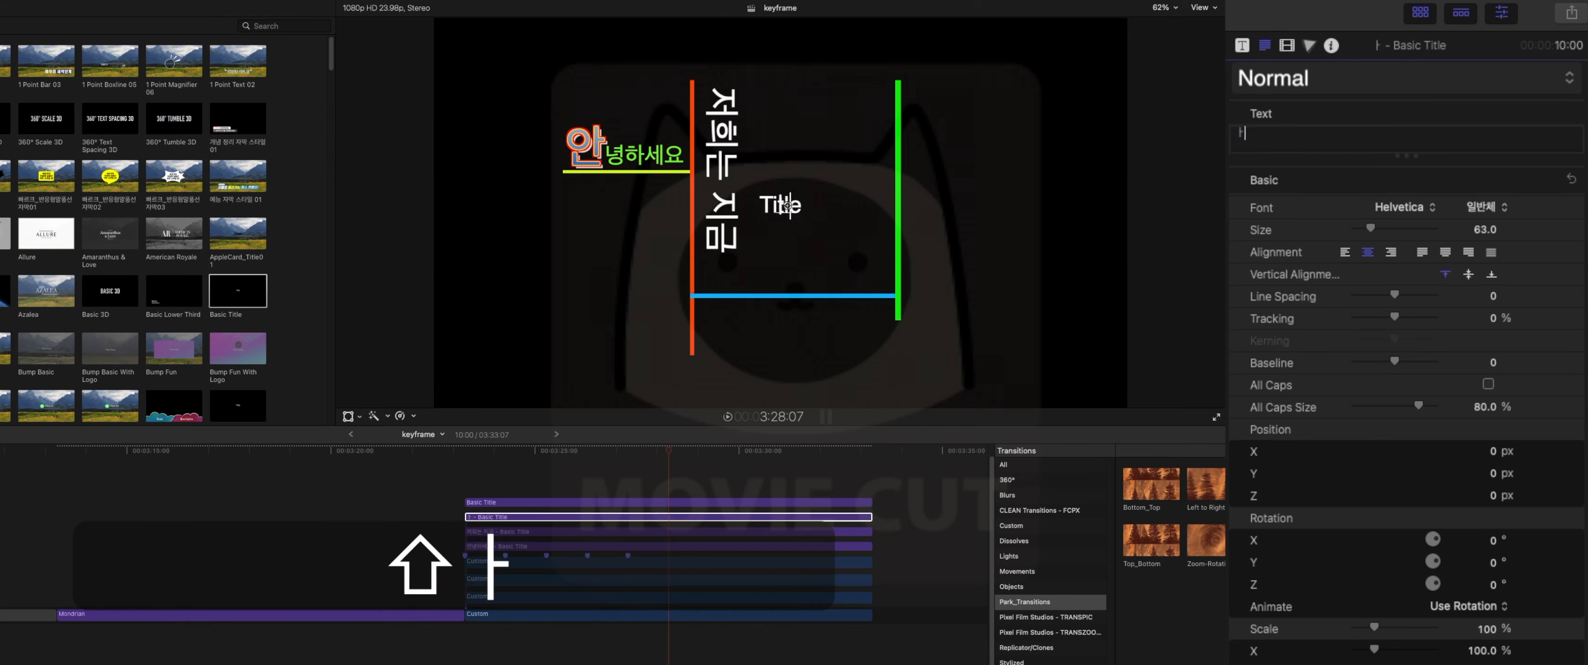
{"action": "key", "text": "BackSpace"}
{"action": "key", "text": "BackSpace"}
{"action": "key", "text": "Caps_Lock"}
{"action": "key", "text": "Caps_Lock"}
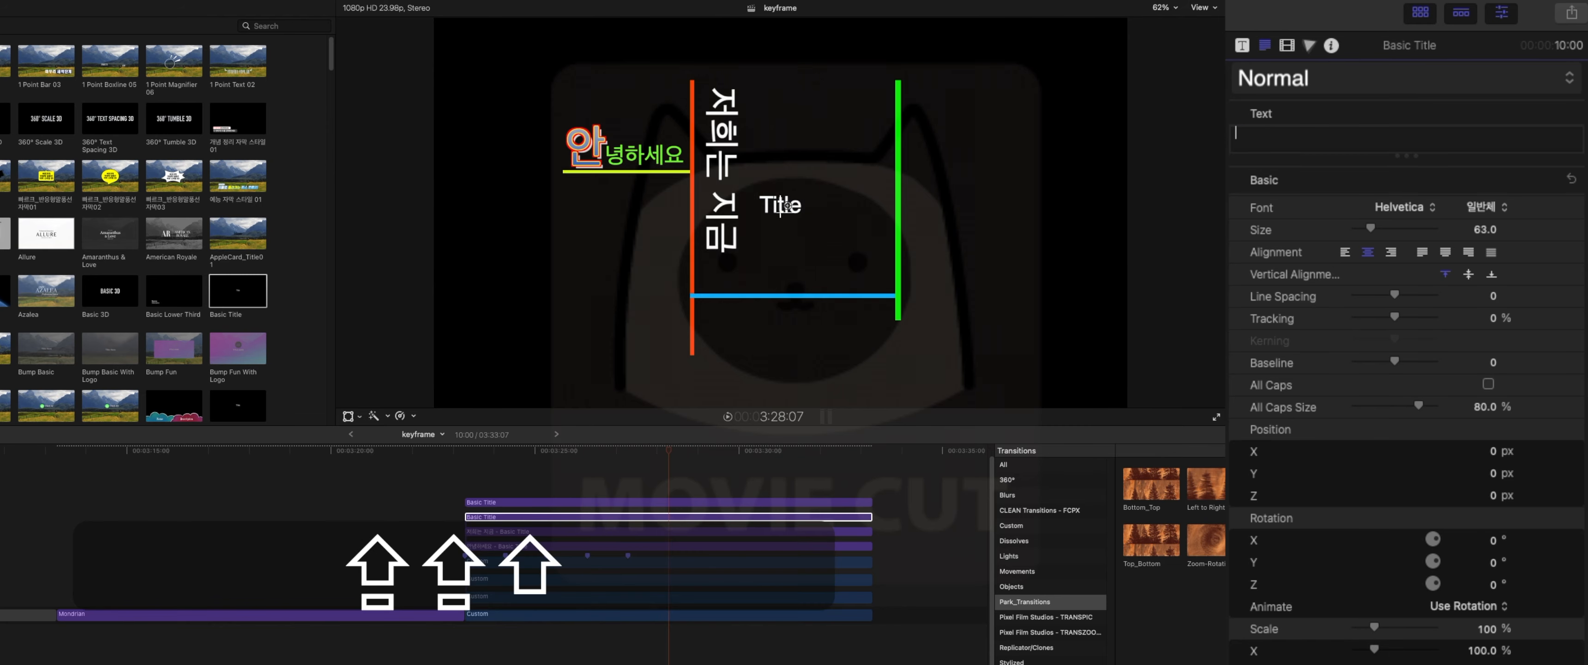
{"action": "type", "text": "Key"}
{"action": "key", "text": "BackSpace"}
{"action": "type", "text": "frame"}
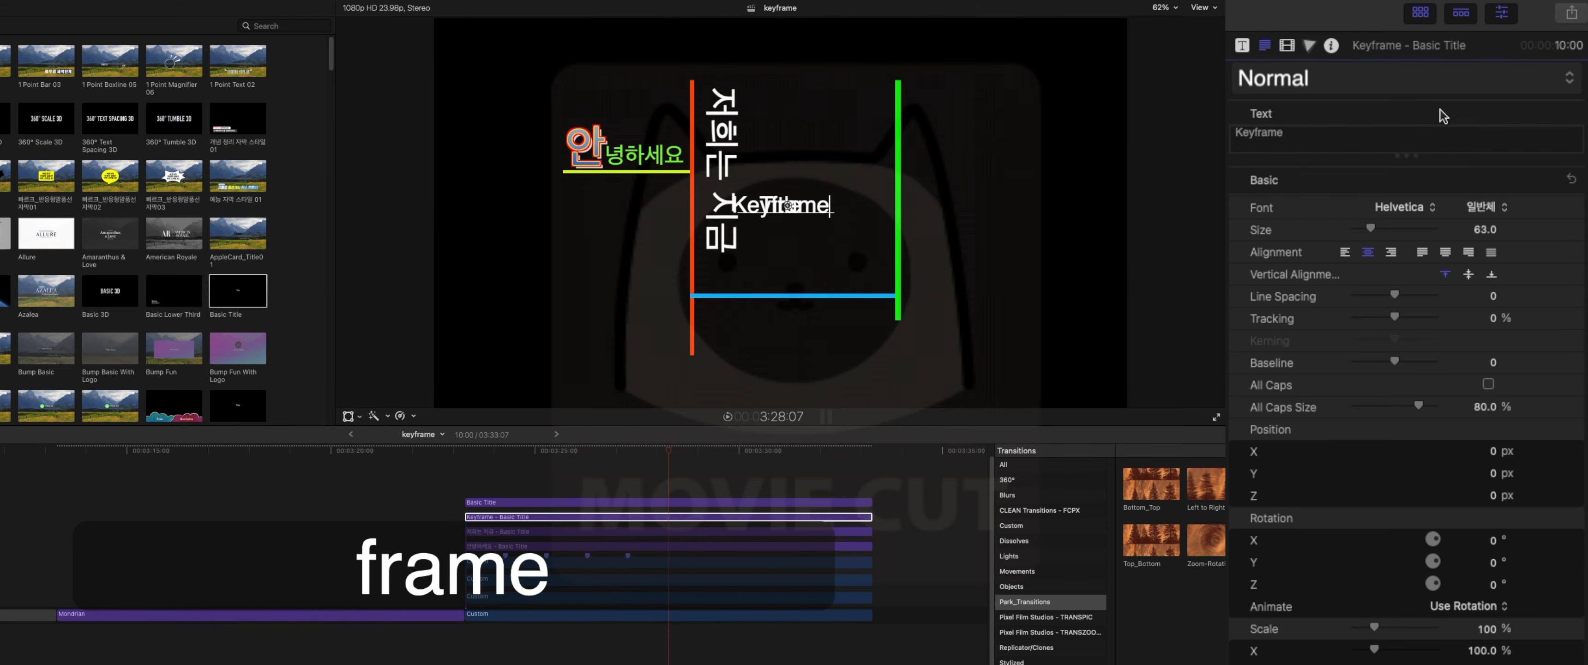
{"action": "left_click_drag", "start_coordinate": [785, 210], "coordinate": [787, 284]}
Set the Z rotation of the topmost Basic Title's text to 90° and move it beside the green line, to about X 395 px, Y 78 px
{"action": "left_click", "coordinate": [601, 504]}
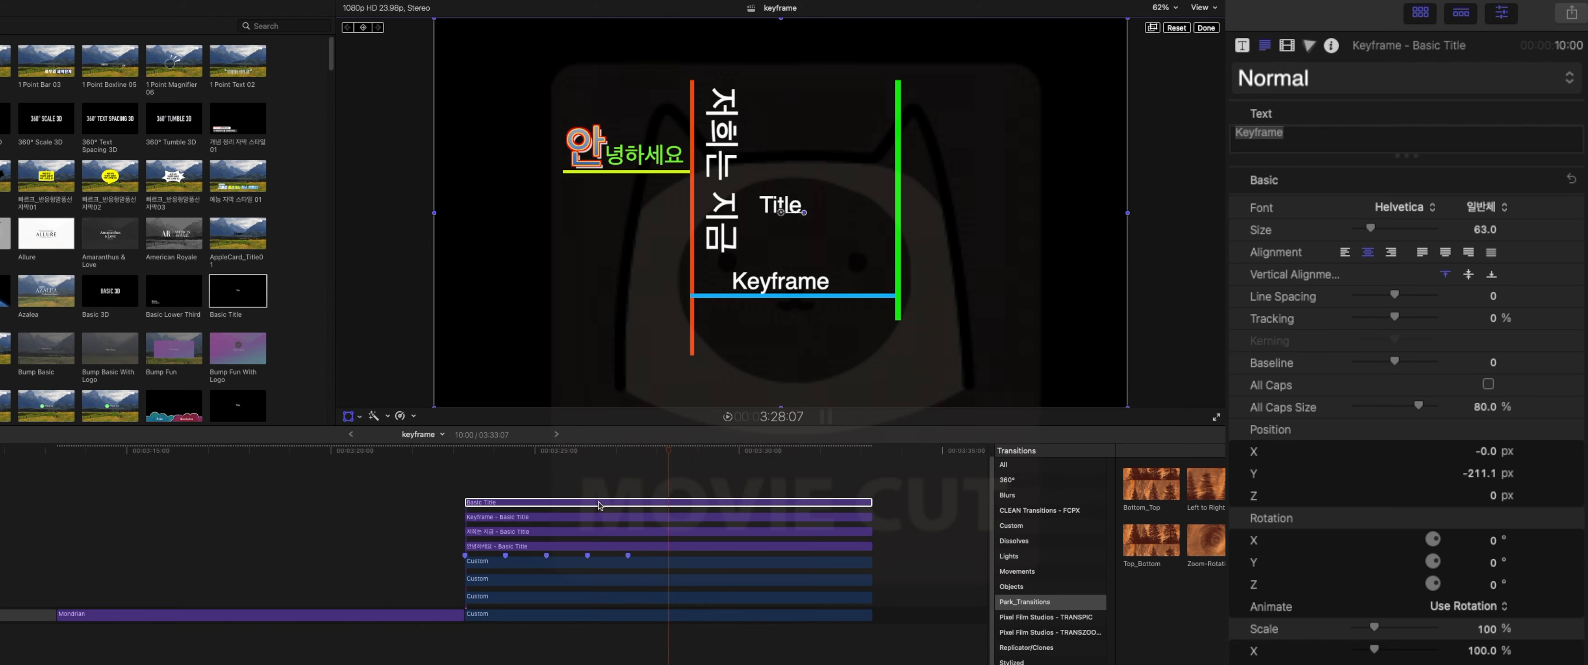
{"action": "left_click", "coordinate": [1492, 586]}
{"action": "type", "text": "90"}
{"action": "key", "text": "Return"}
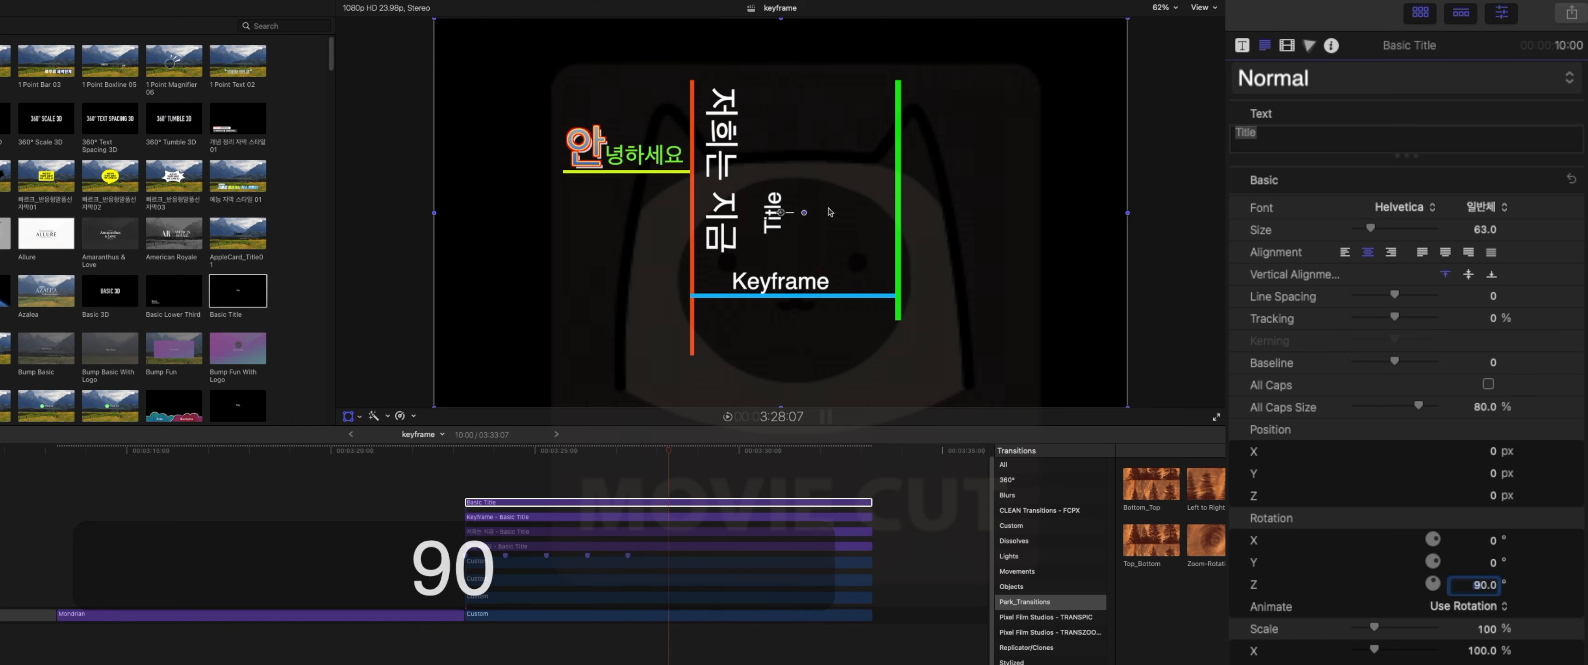
{"action": "left_click", "coordinate": [658, 501]}
{"action": "left_click_drag", "start_coordinate": [814, 204], "coordinate": [960, 176]}
Replace the text of the rotated title beside the green line with 연습하고자 합니다
{"action": "left_click", "coordinate": [1338, 132]}
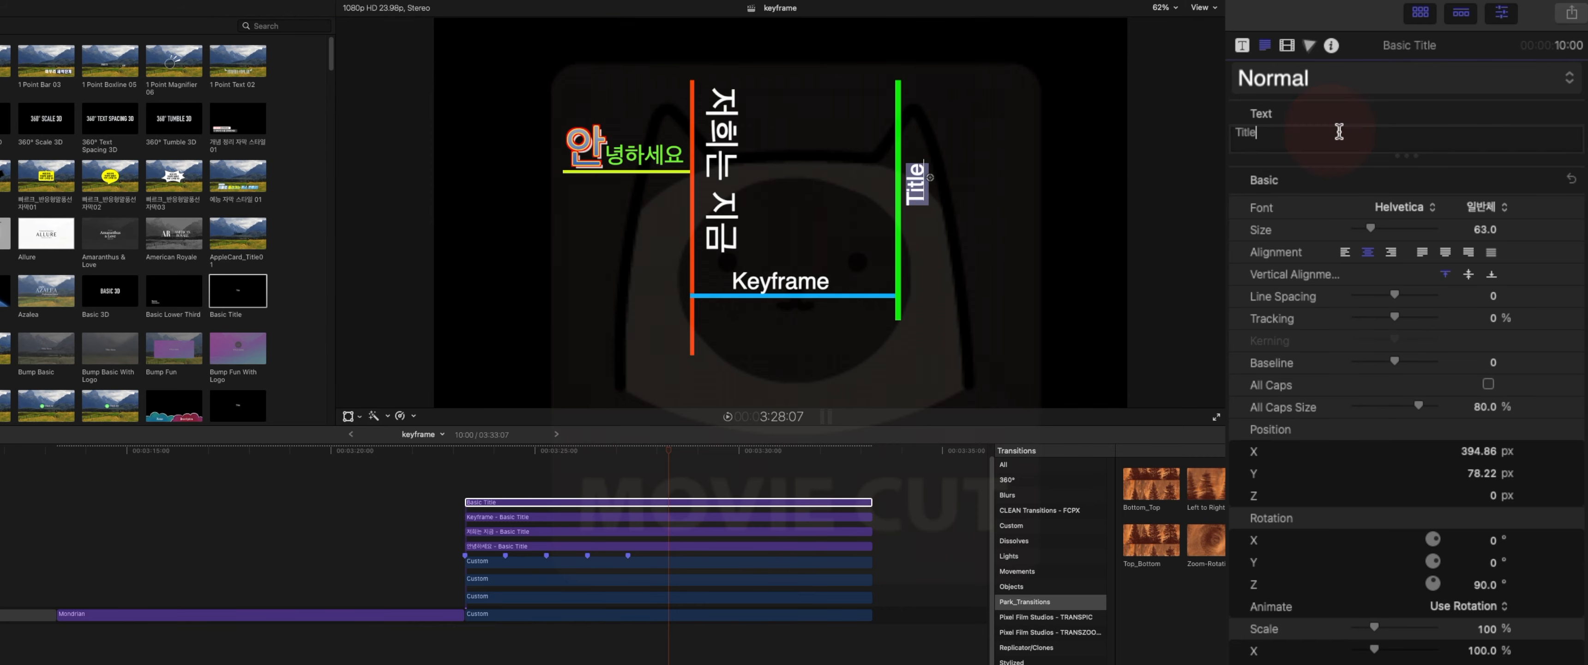
{"action": "key", "text": "super+a"}
{"action": "type", "text": "dustmqg"}
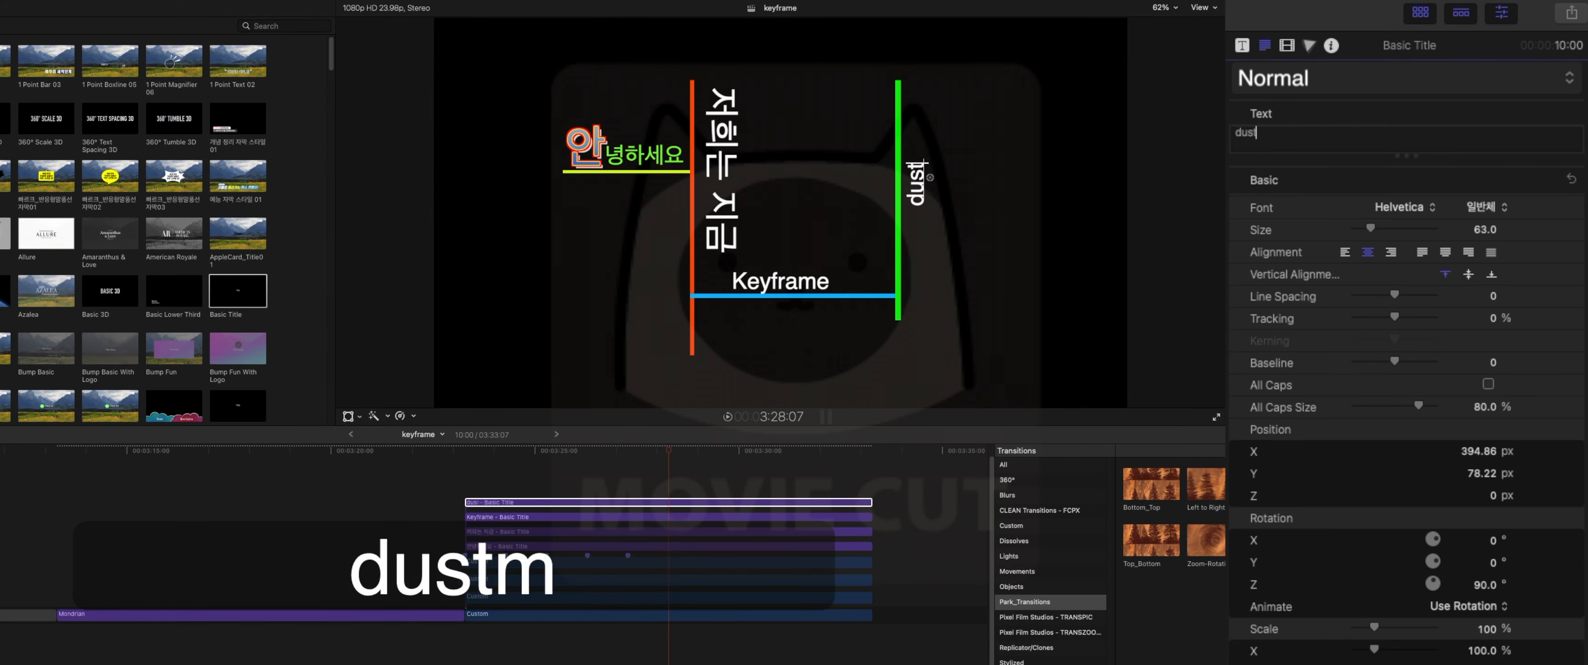
{"action": "key", "text": "BackSpace"}
{"action": "key", "text": "BackSpace"}
{"action": "key", "text": "BackSpace"}
{"action": "key", "text": "BackSpace"}
{"action": "key", "text": "BackSpace"}
{"action": "key", "text": "BackSpace"}
{"action": "key", "text": "BackSpace"}
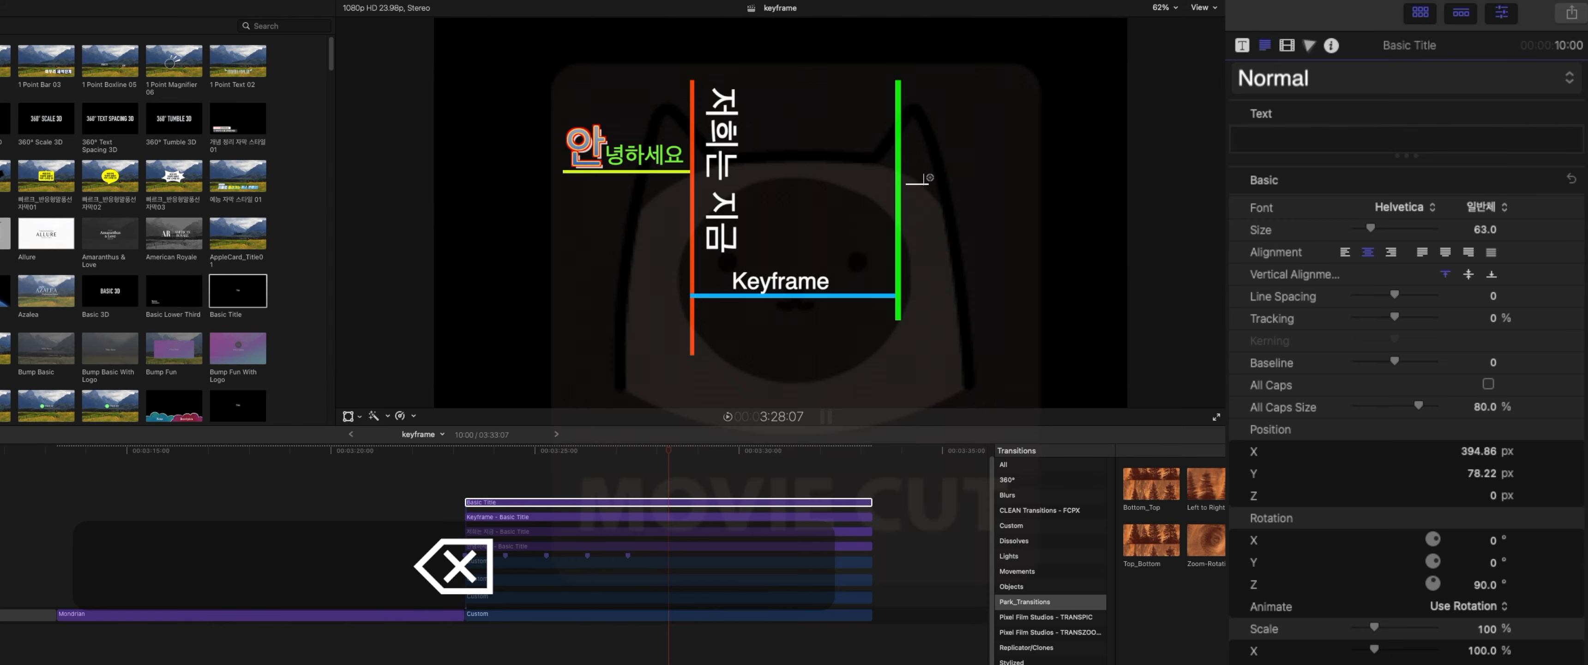
{"action": "type", "text": "연습하고자 합니다."}
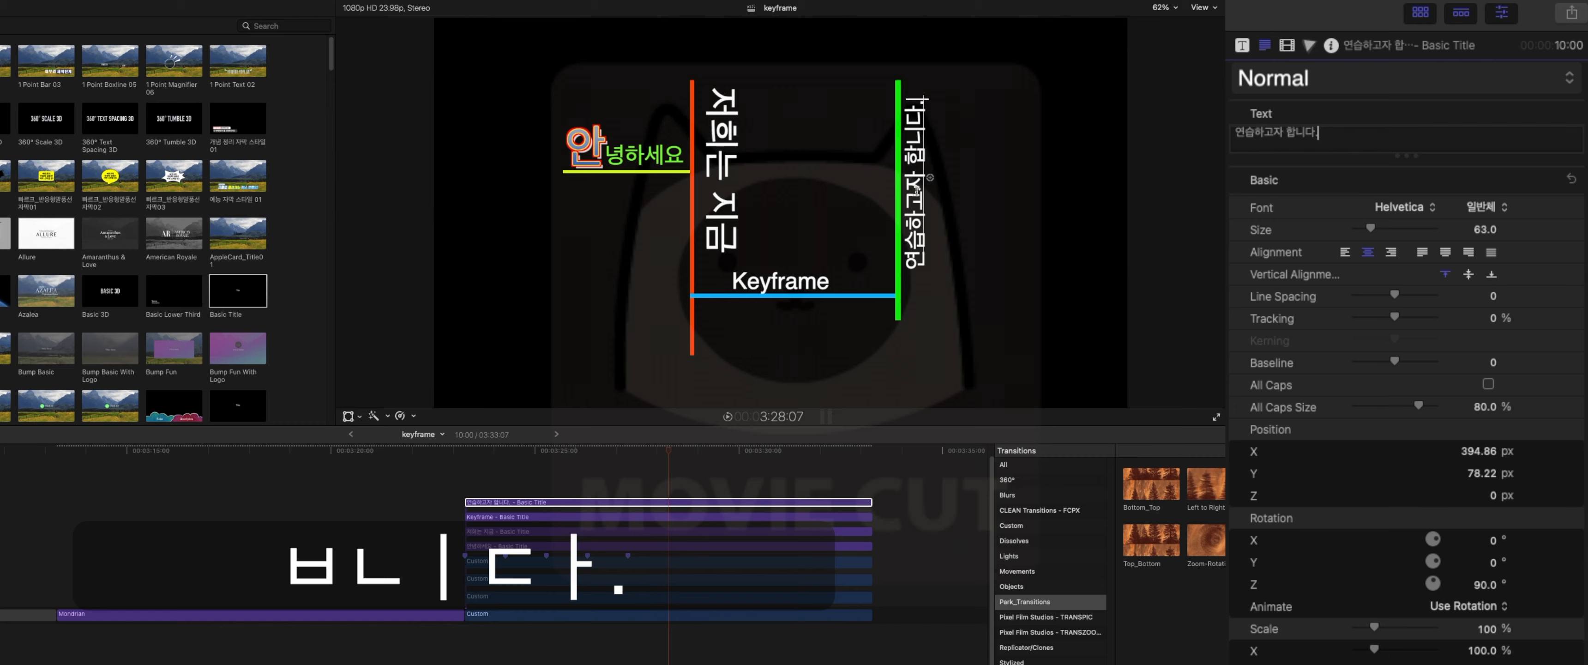
Enlarge only the word 연습 to size 156 and move the whole title clear of the green line, to about X 477 px, Y 43 px
{"action": "left_click", "coordinate": [930, 177]}
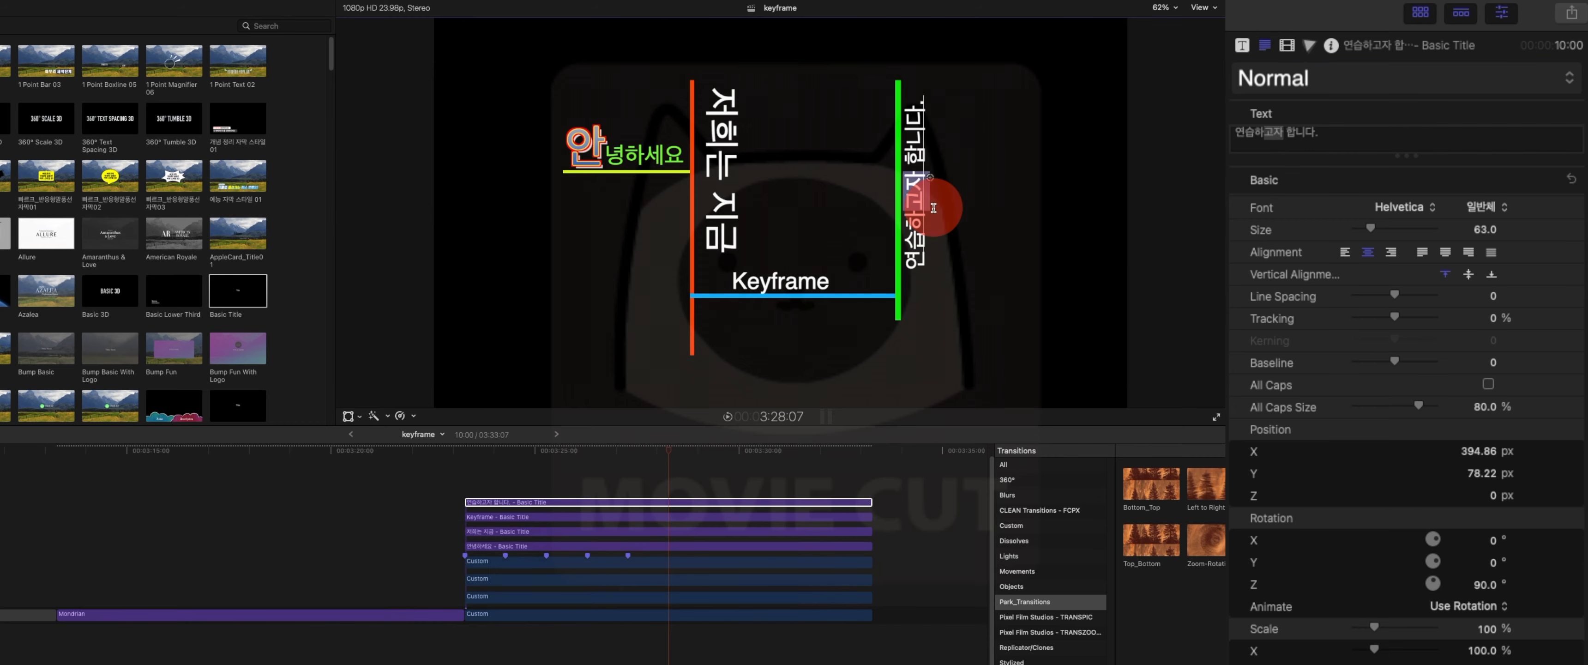
{"action": "left_click", "coordinate": [1297, 134]}
{"action": "left_click_drag", "start_coordinate": [1236, 133], "coordinate": [1255, 134]}
{"action": "left_click", "coordinate": [1264, 137]}
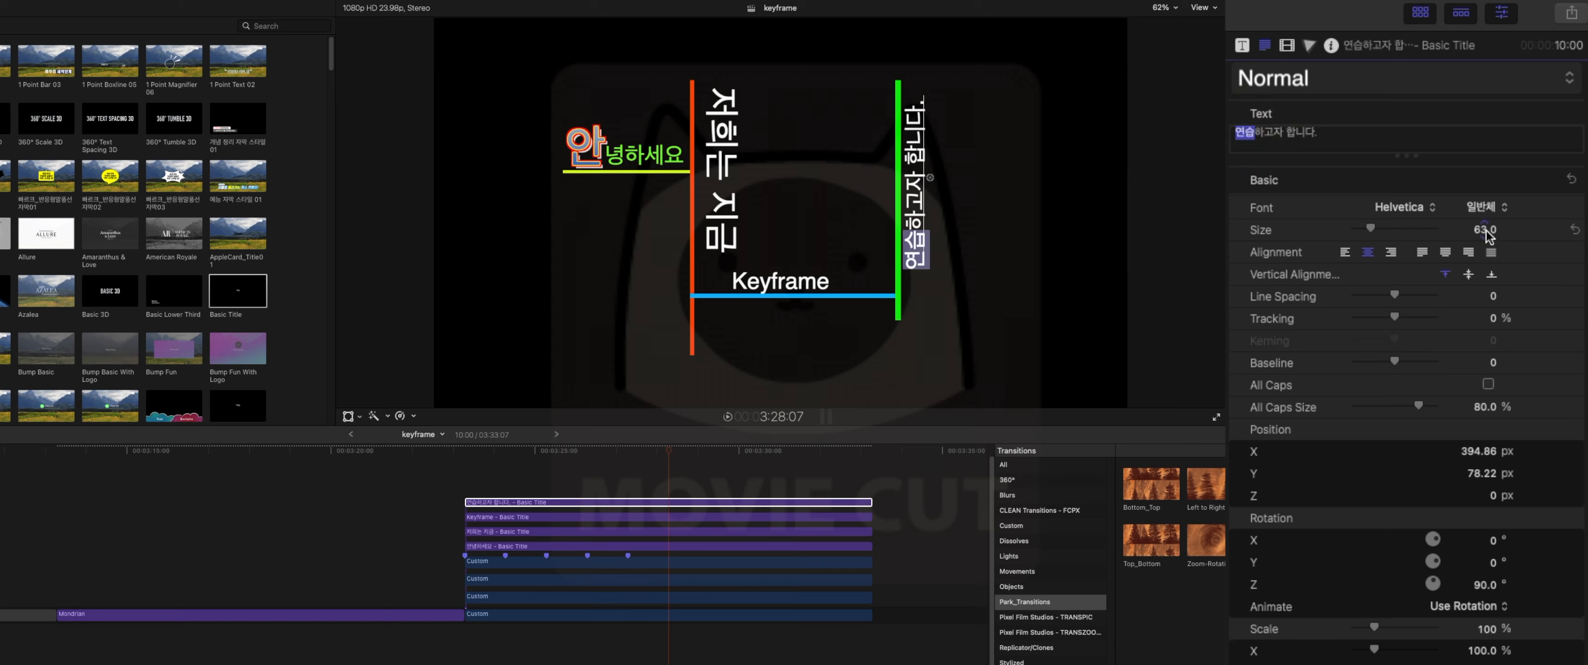
{"action": "left_click_drag", "start_coordinate": [1484, 229], "coordinate": [1491, 222]}
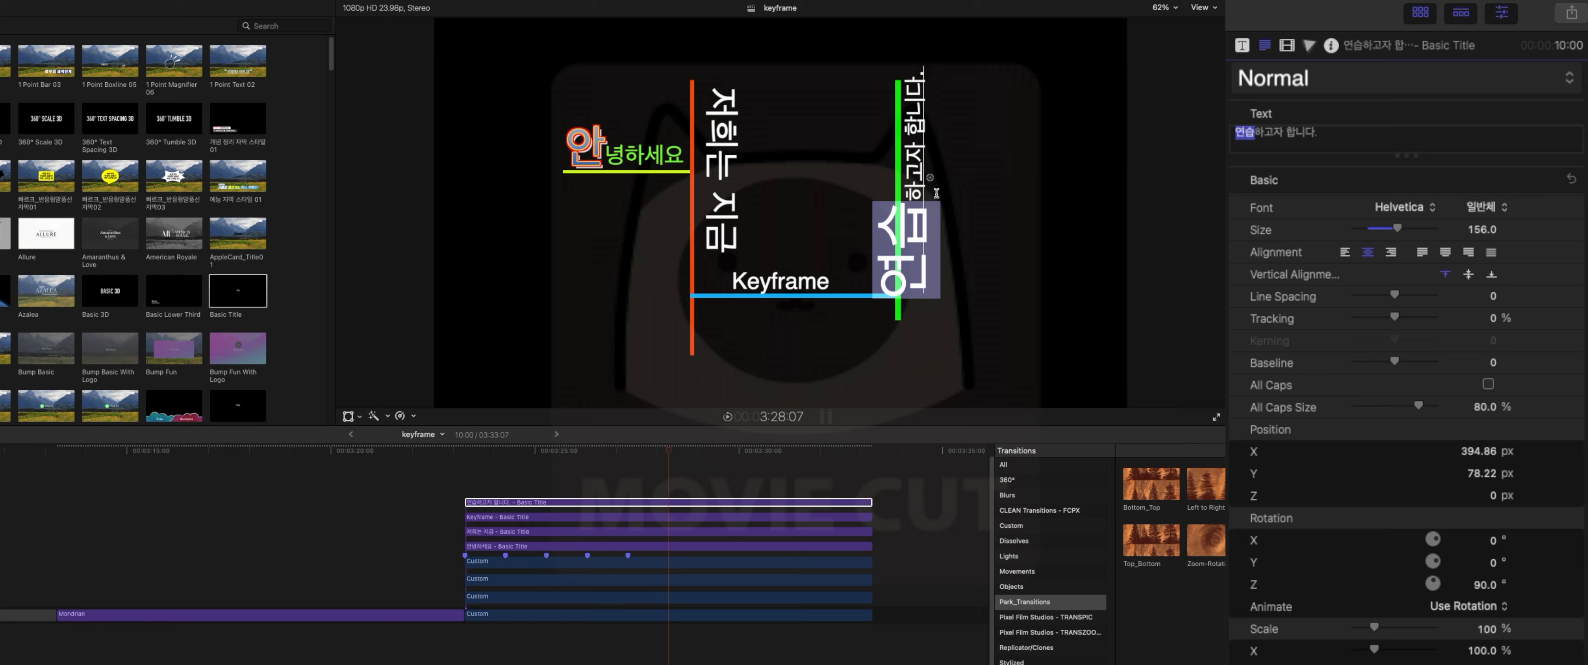
{"action": "left_click_drag", "start_coordinate": [934, 182], "coordinate": [965, 195]}
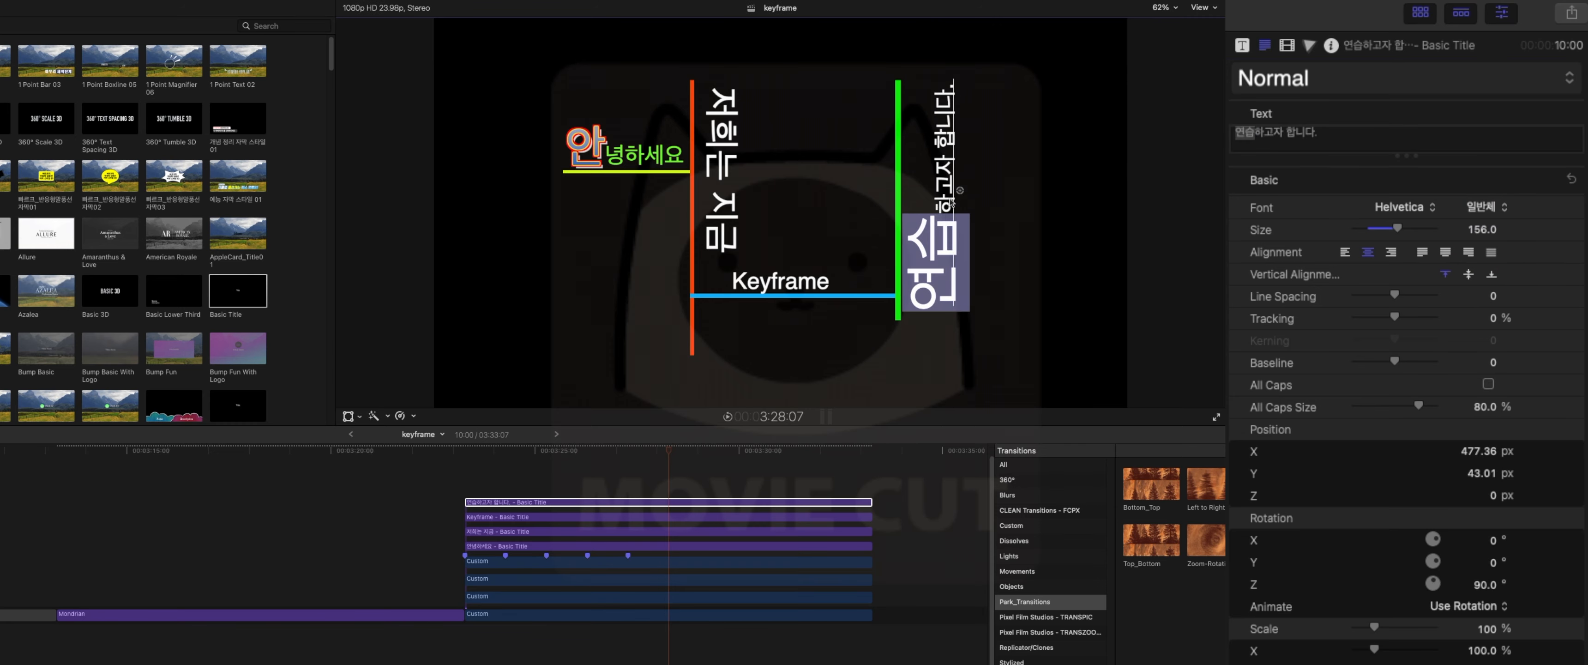
Raise the baseline of the characters 하고자 합니다. so that they sit close to the green line
{"action": "left_click", "coordinate": [1271, 141]}
{"action": "left_click_drag", "start_coordinate": [1254, 132], "coordinate": [1336, 142]}
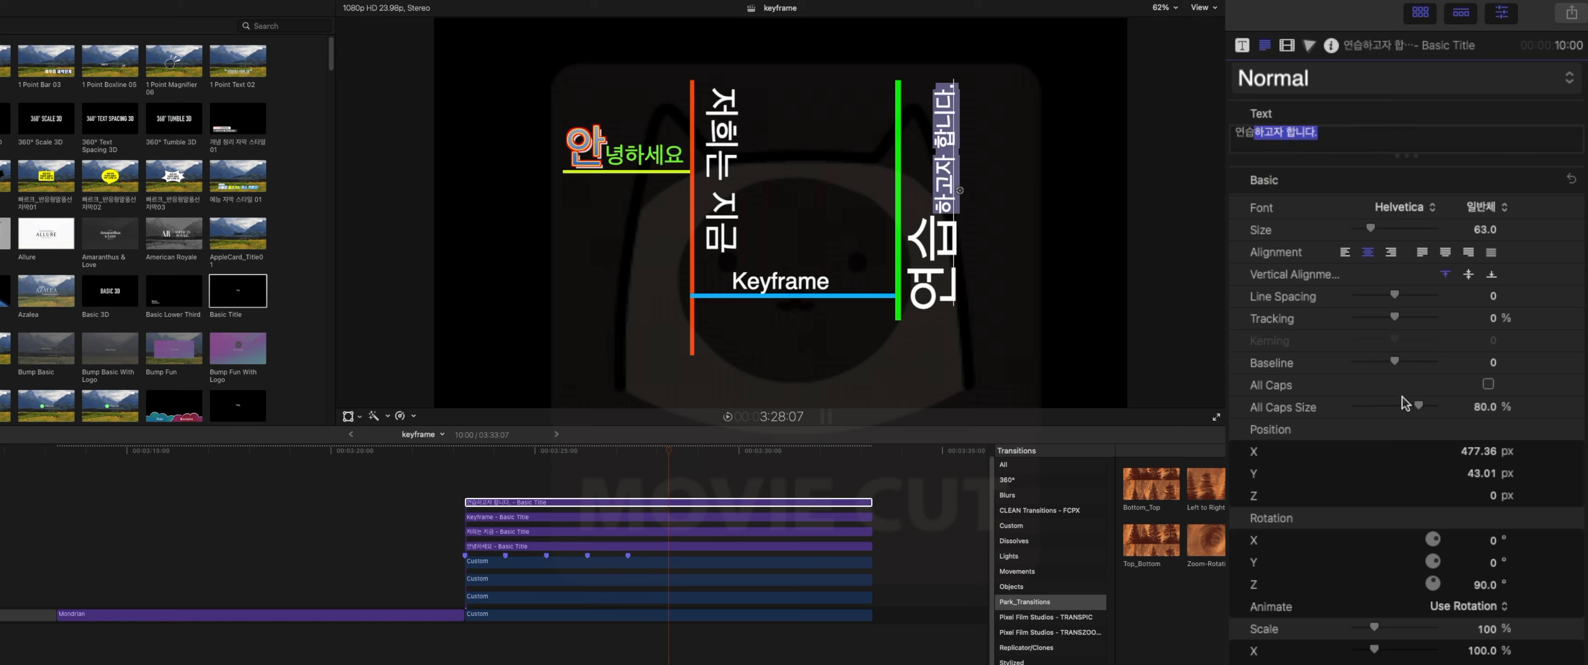
{"action": "left_click_drag", "start_coordinate": [1495, 362], "coordinate": [1494, 362]}
{"action": "left_click", "coordinate": [1166, 302]}
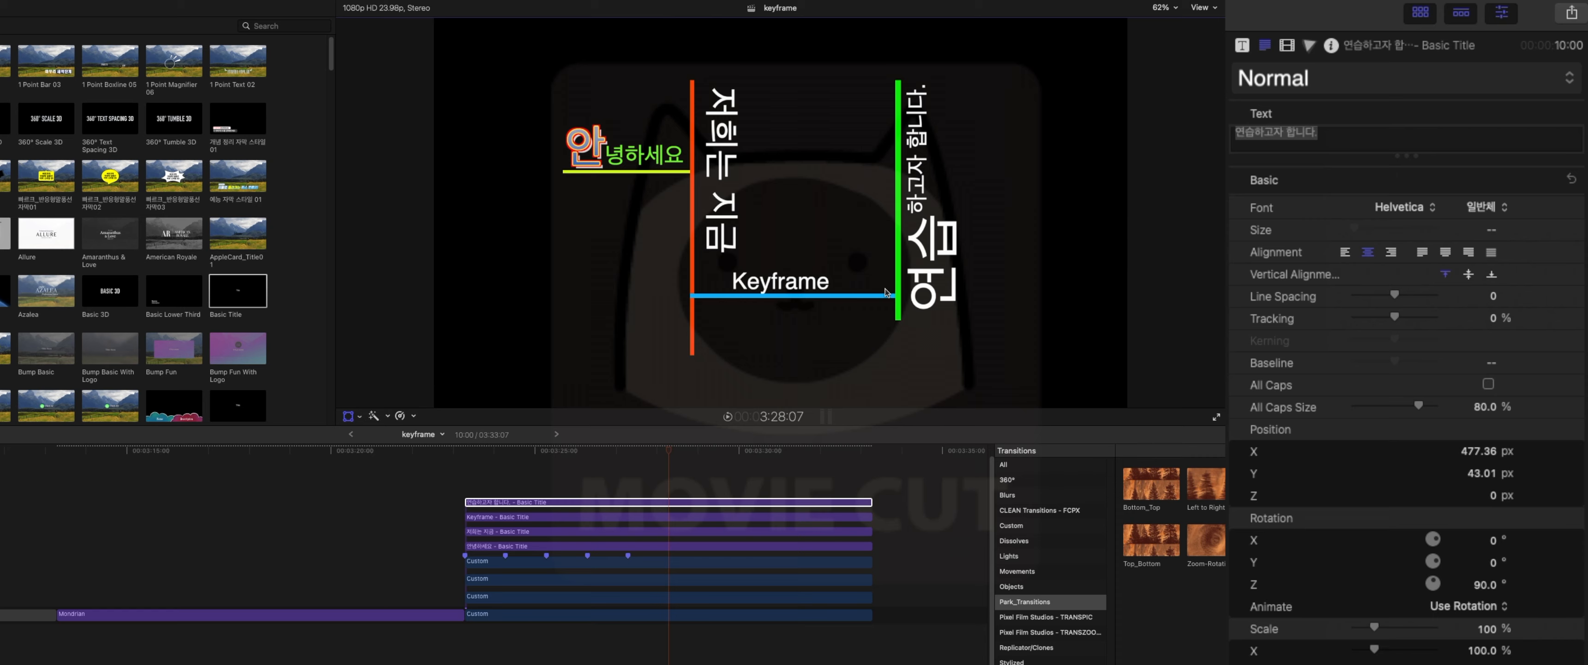
Go back to the start of the title clips at 3:23:07 and activate the Trim crop on the 안녕하세요 title
{"action": "left_click", "coordinate": [627, 450]}
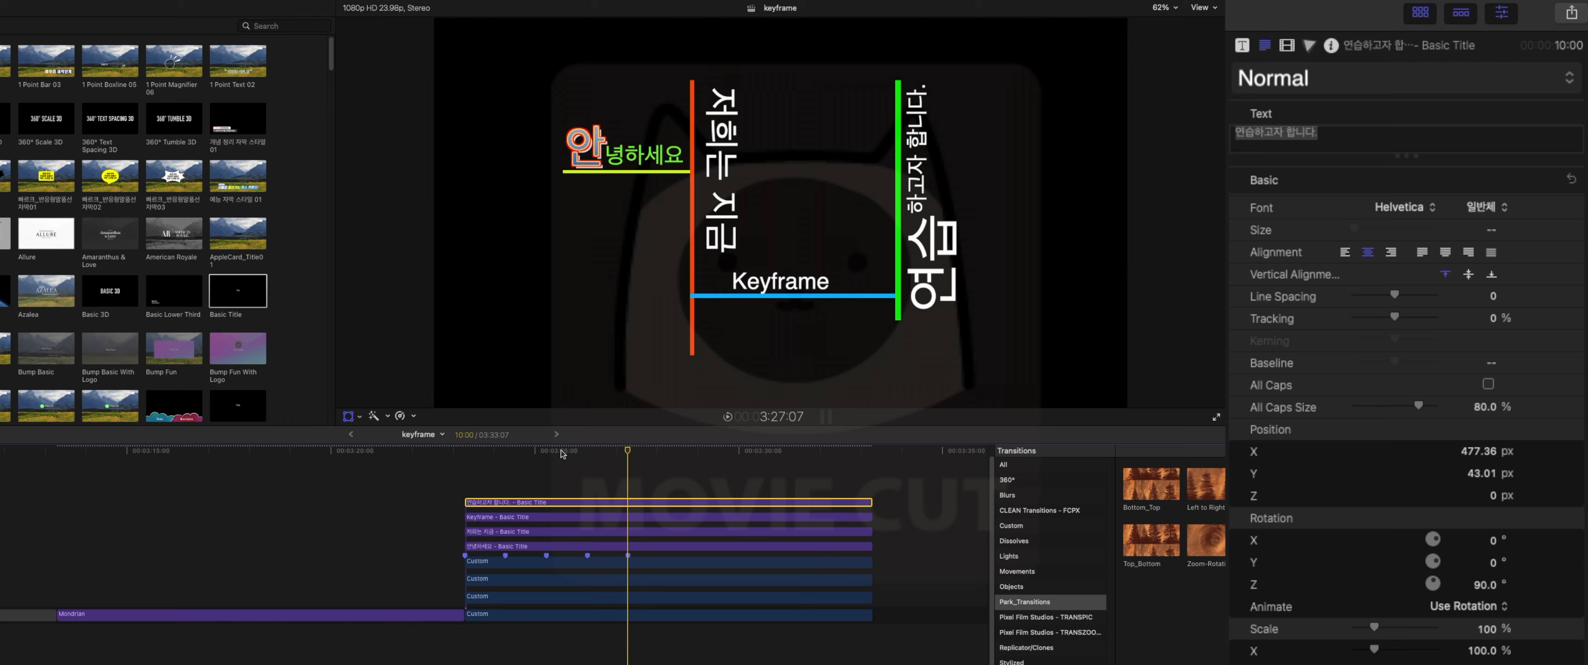
{"action": "left_click_drag", "start_coordinate": [435, 461], "coordinate": [463, 490]}
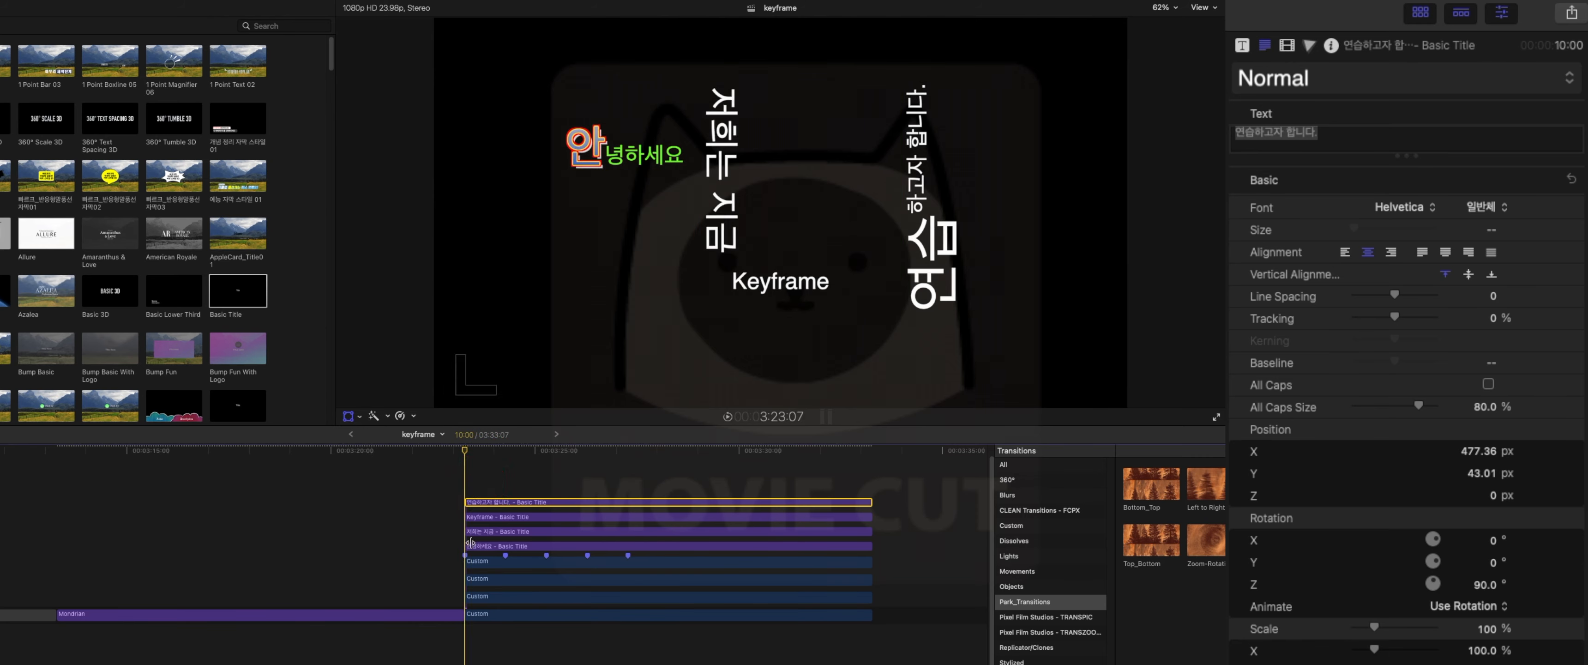
{"action": "left_click", "coordinate": [475, 547]}
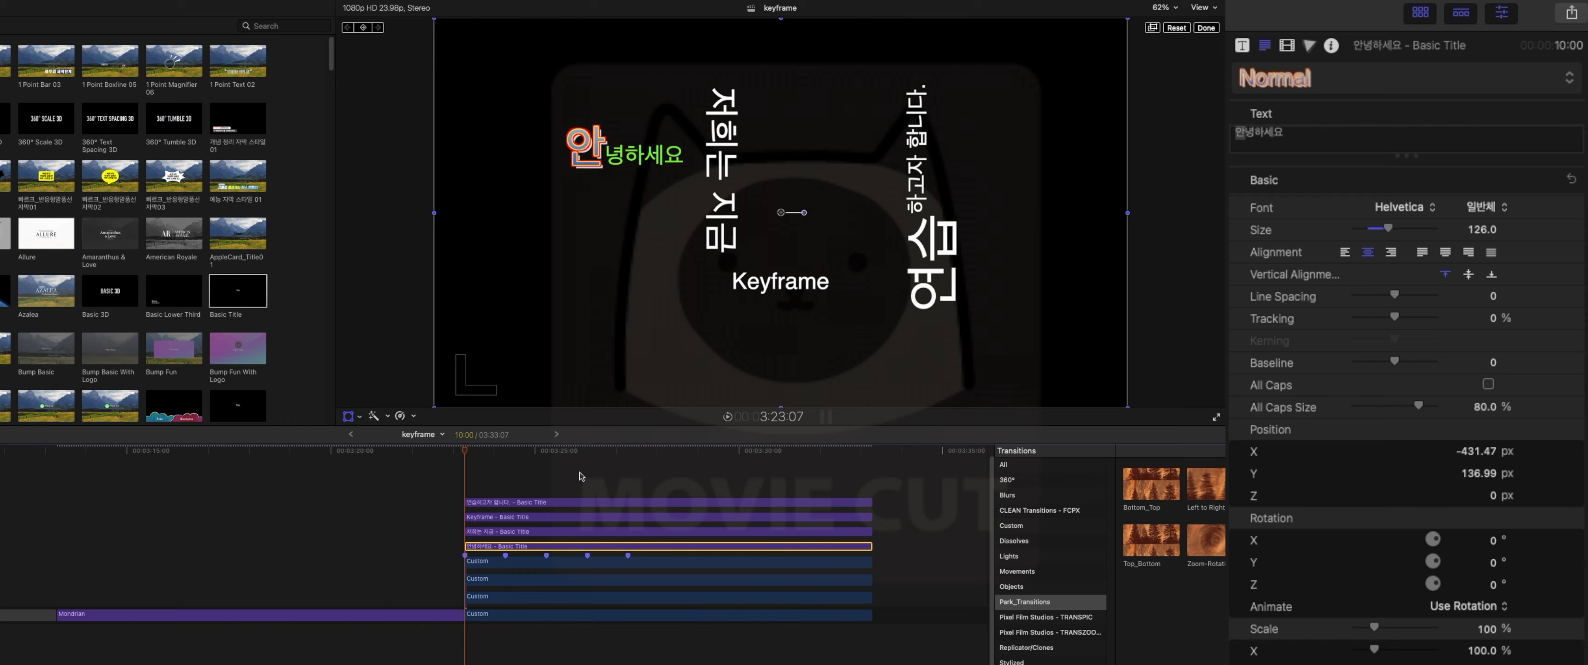
{"action": "left_click", "coordinate": [1286, 46]}
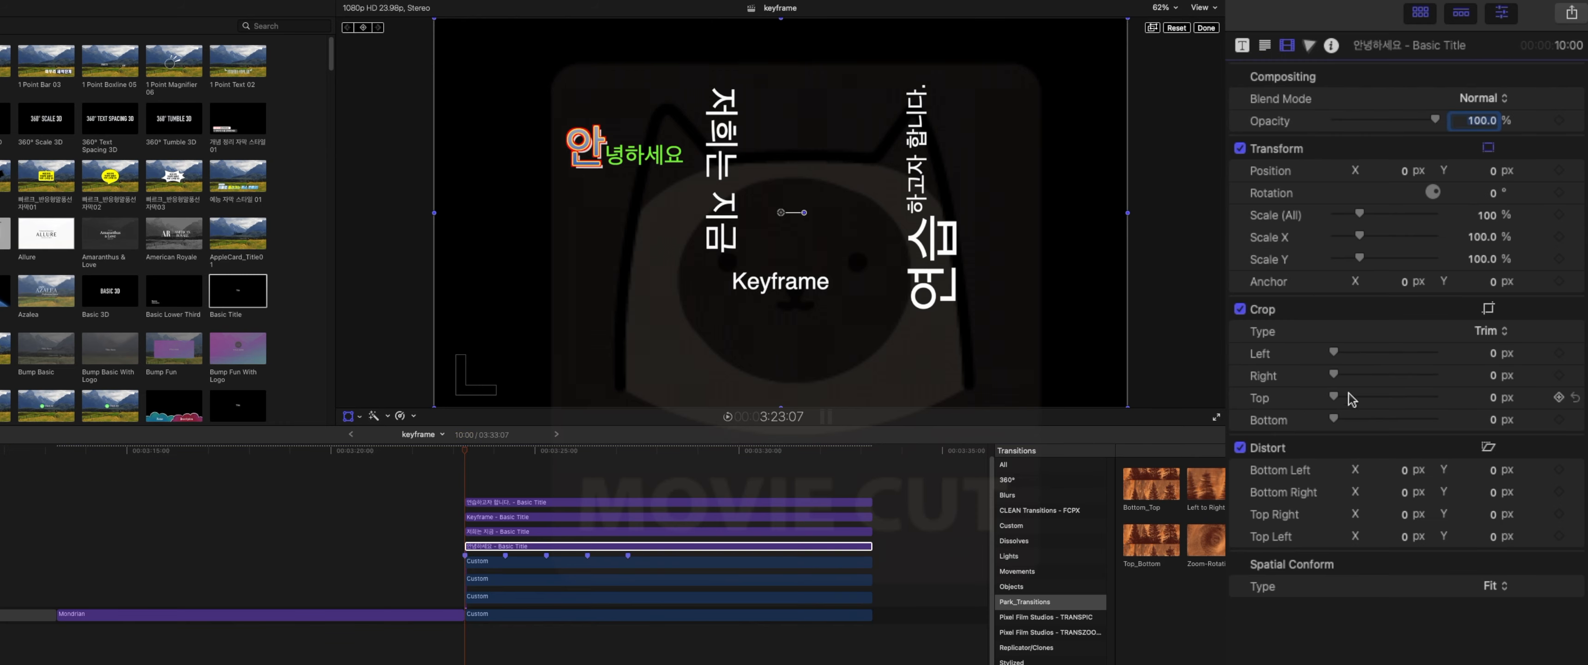
{"action": "left_click", "coordinate": [1488, 308]}
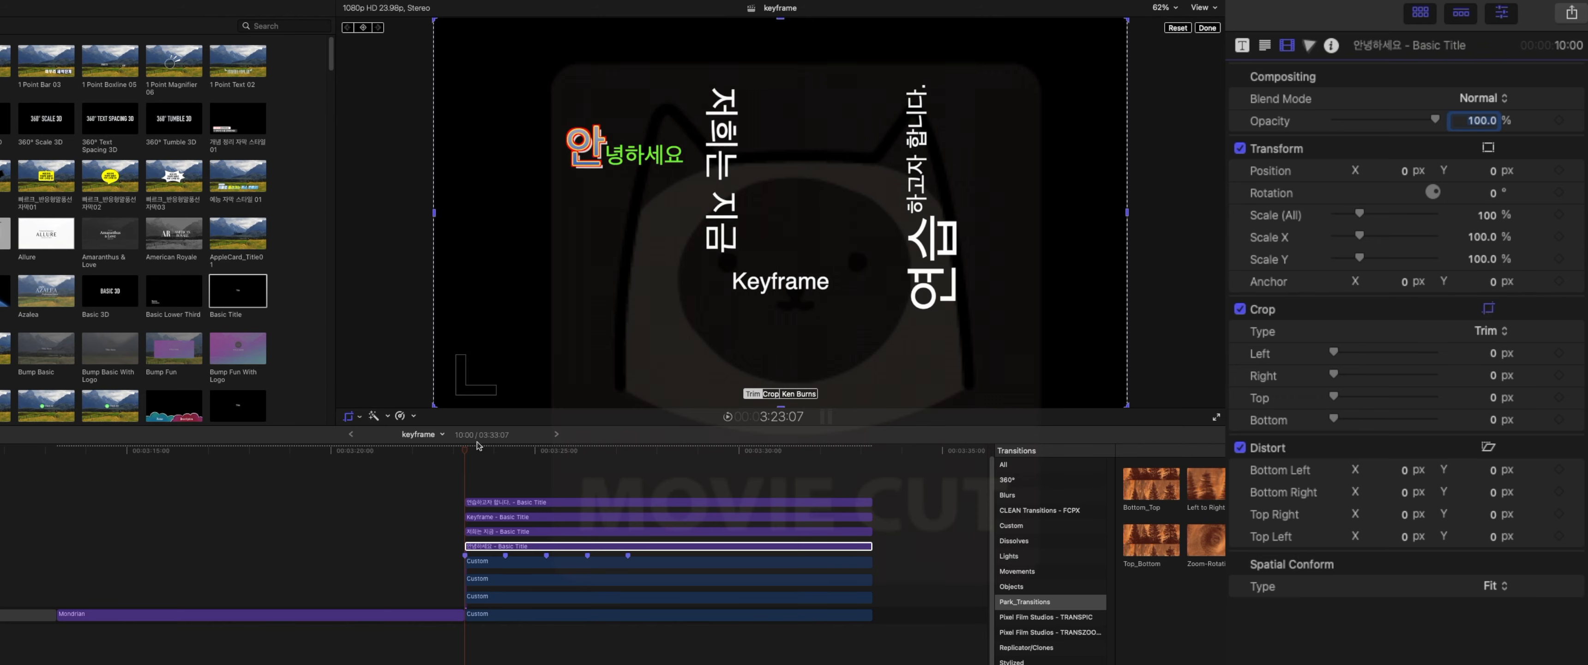
At 3:24:06, crop the right side of the 안녕하세요 title by about 1213.9 px to the end of the yellow line and keyframe it
{"action": "left_click_drag", "start_coordinate": [477, 444], "coordinate": [493, 456]}
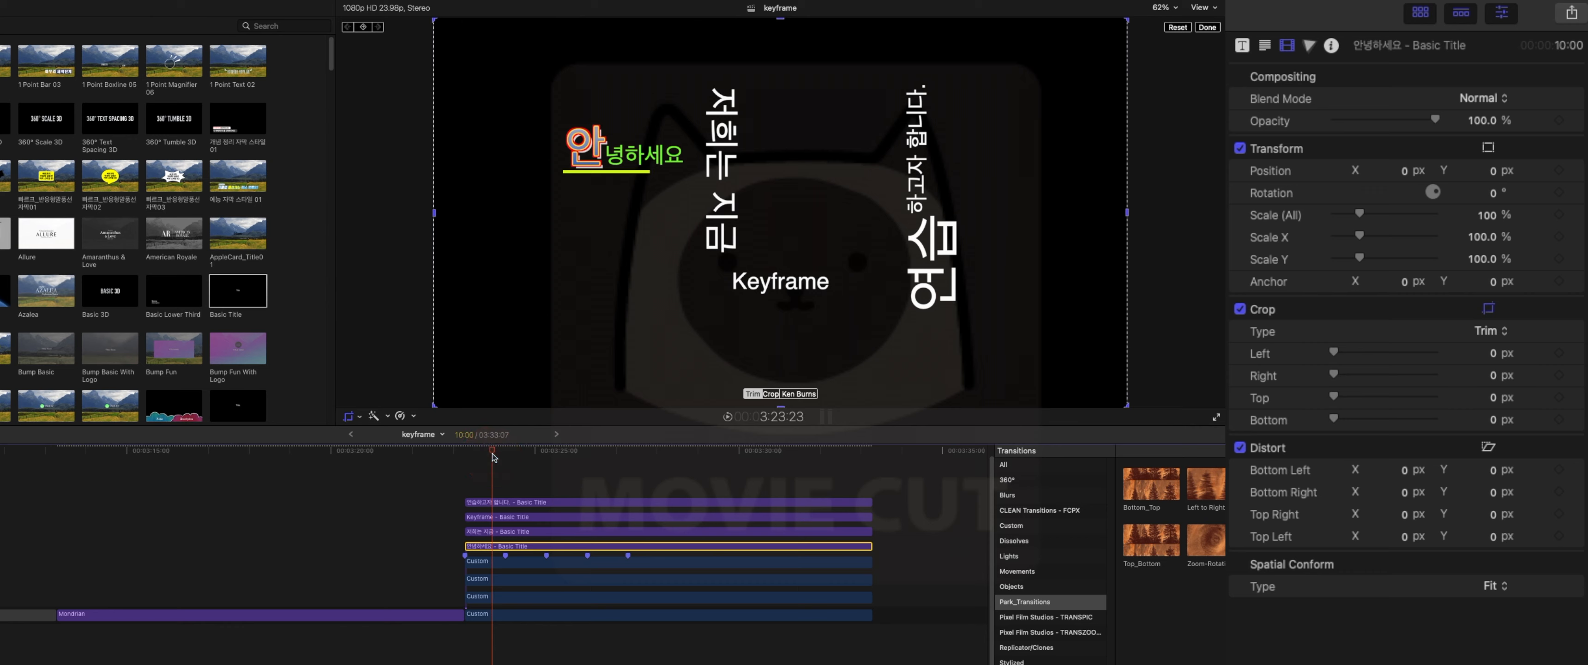
{"action": "key", "text": "Right"}
{"action": "key", "text": "Right"}
{"action": "key", "text": "Right"}
{"action": "key", "text": "Right"}
{"action": "key", "text": "Right"}
{"action": "key", "text": "Right"}
{"action": "key", "text": "Right"}
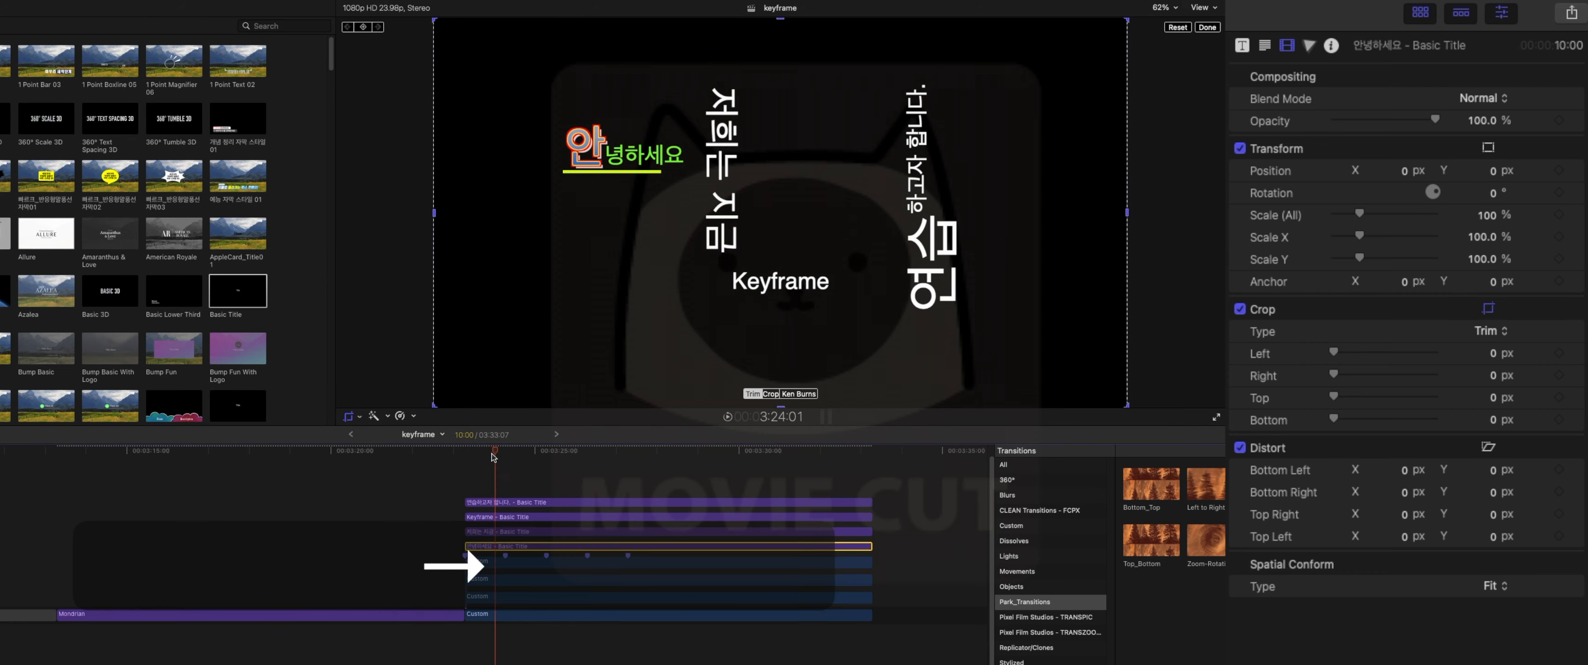
{"action": "key", "text": "Left"}
{"action": "key", "text": "Right"}
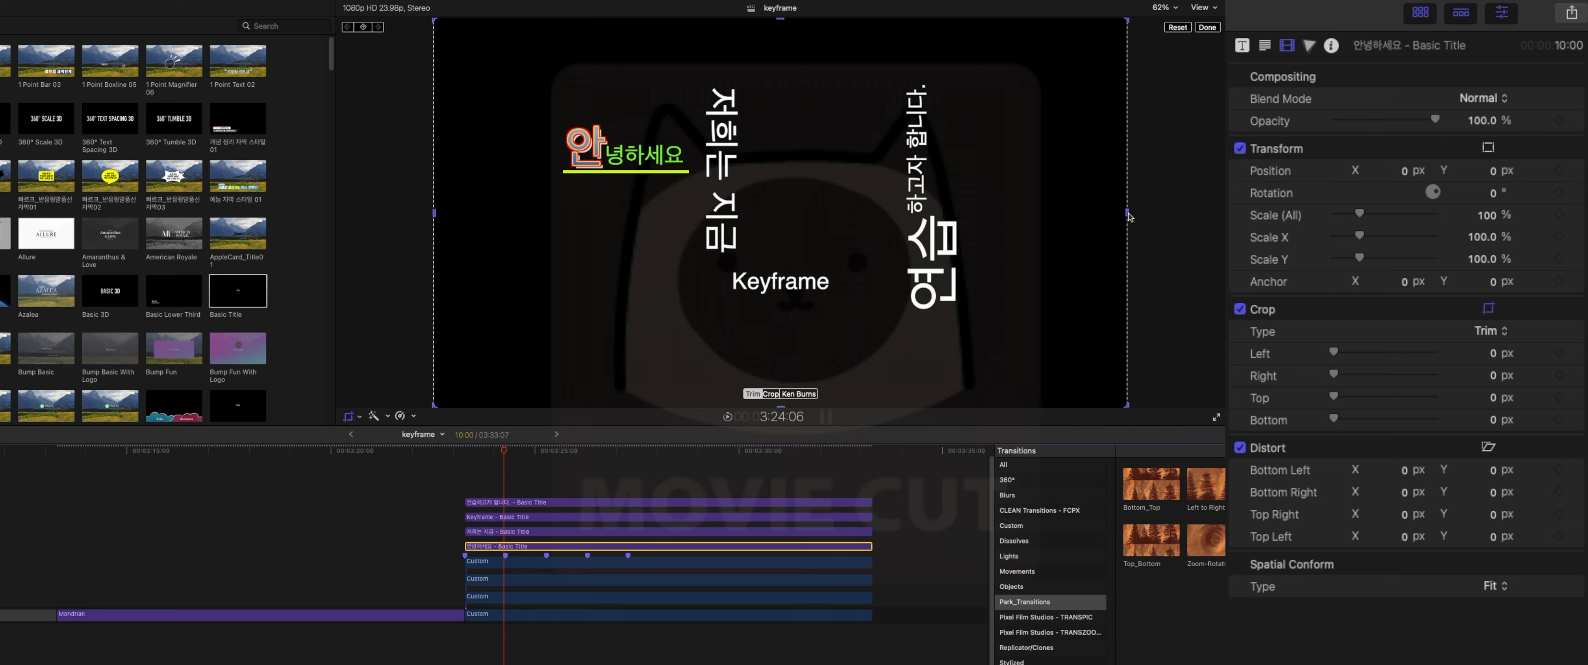
{"action": "left_click_drag", "start_coordinate": [1128, 216], "coordinate": [689, 234]}
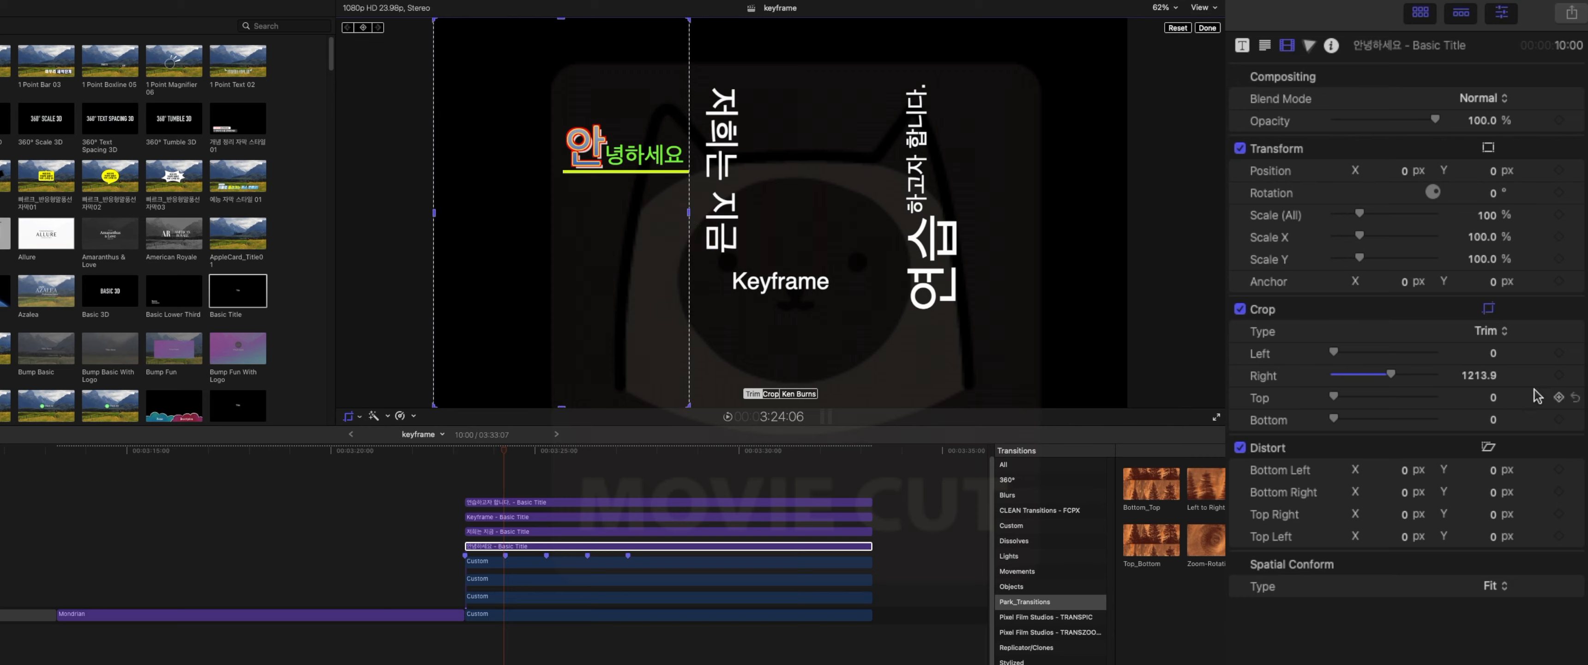
{"action": "left_click", "coordinate": [1558, 376]}
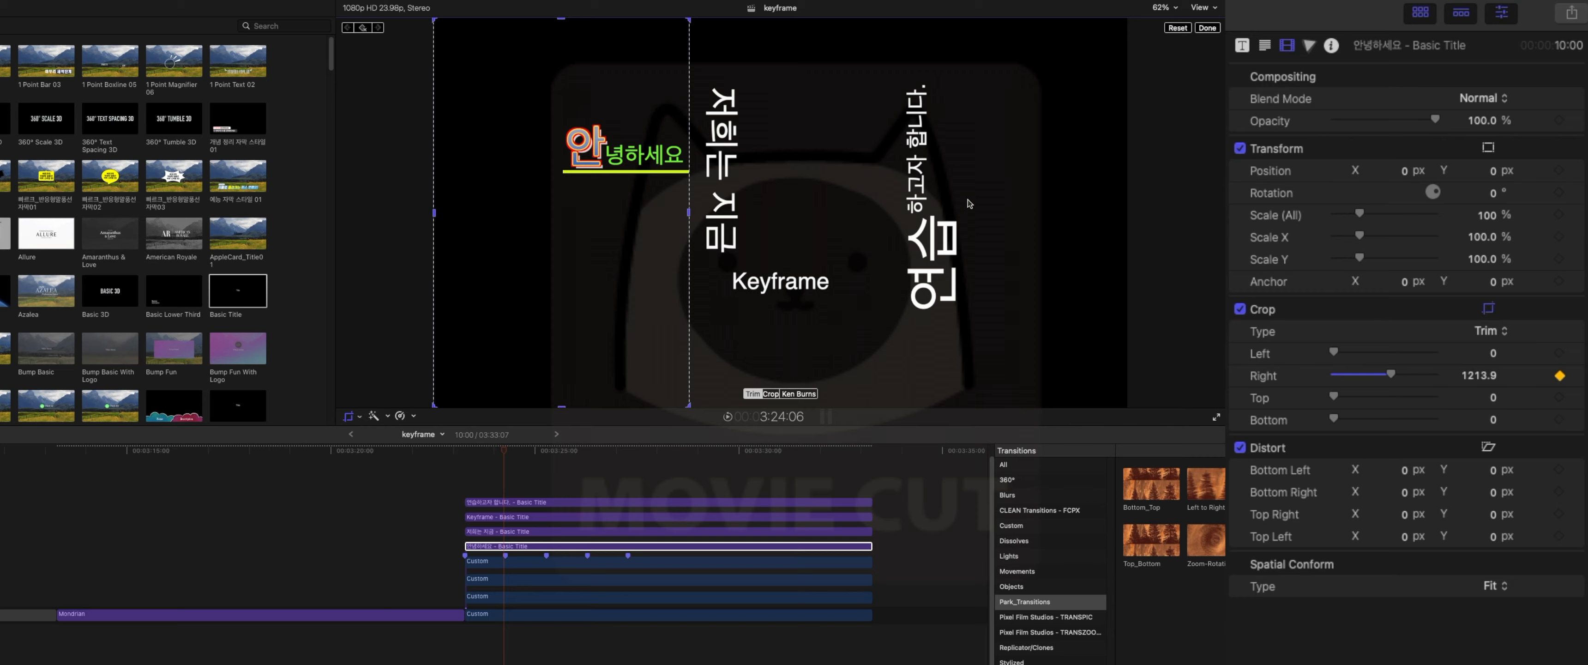
At 3:23:08, keyframe the right crop of the 안녕하세요 title at about 1554.2 px, near the start of the yellow line
{"action": "key", "text": "Left"}
{"action": "key", "text": "Left"}
{"action": "key", "text": "Left"}
{"action": "key", "text": "Left"}
{"action": "key", "text": "Left"}
{"action": "key", "text": "Left"}
{"action": "key", "text": "Left"}
{"action": "key", "text": "Left"}
{"action": "left_click_drag", "start_coordinate": [689, 214], "coordinate": [566, 219]}
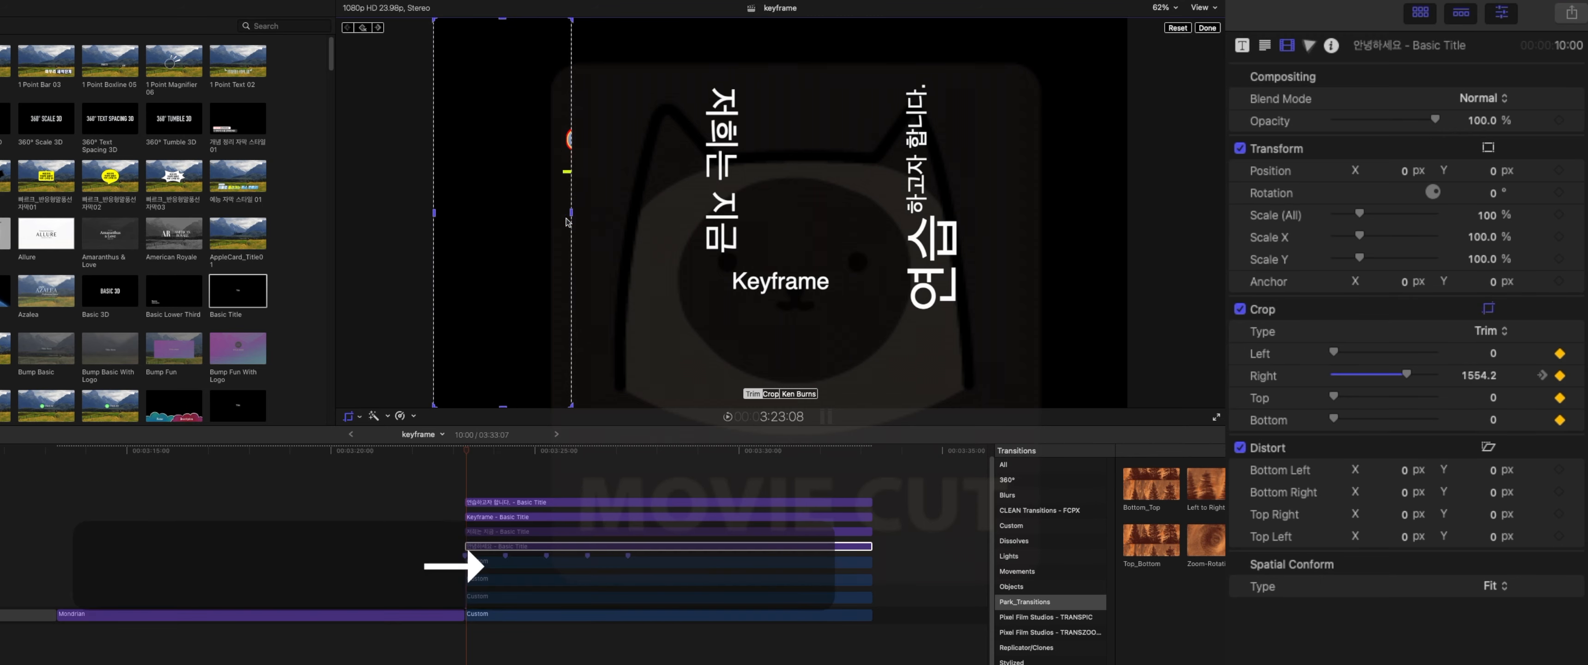
Step frame by frame through the cropped reveal of 안녕하세요 to check it against the growing yellow line
{"action": "key", "text": "Right"}
{"action": "key", "text": "Right"}
{"action": "key", "text": "Right"}
{"action": "key", "text": "Right"}
{"action": "key", "text": "Right"}
{"action": "key", "text": "Right"}
{"action": "key", "text": "Right"}
{"action": "key", "text": "Right"}
{"action": "key", "text": "Right"}
{"action": "key", "text": "Right"}
{"action": "key", "text": "Right"}
{"action": "key", "text": "Right"}
{"action": "key", "text": "Right"}
{"action": "key", "text": "Right"}
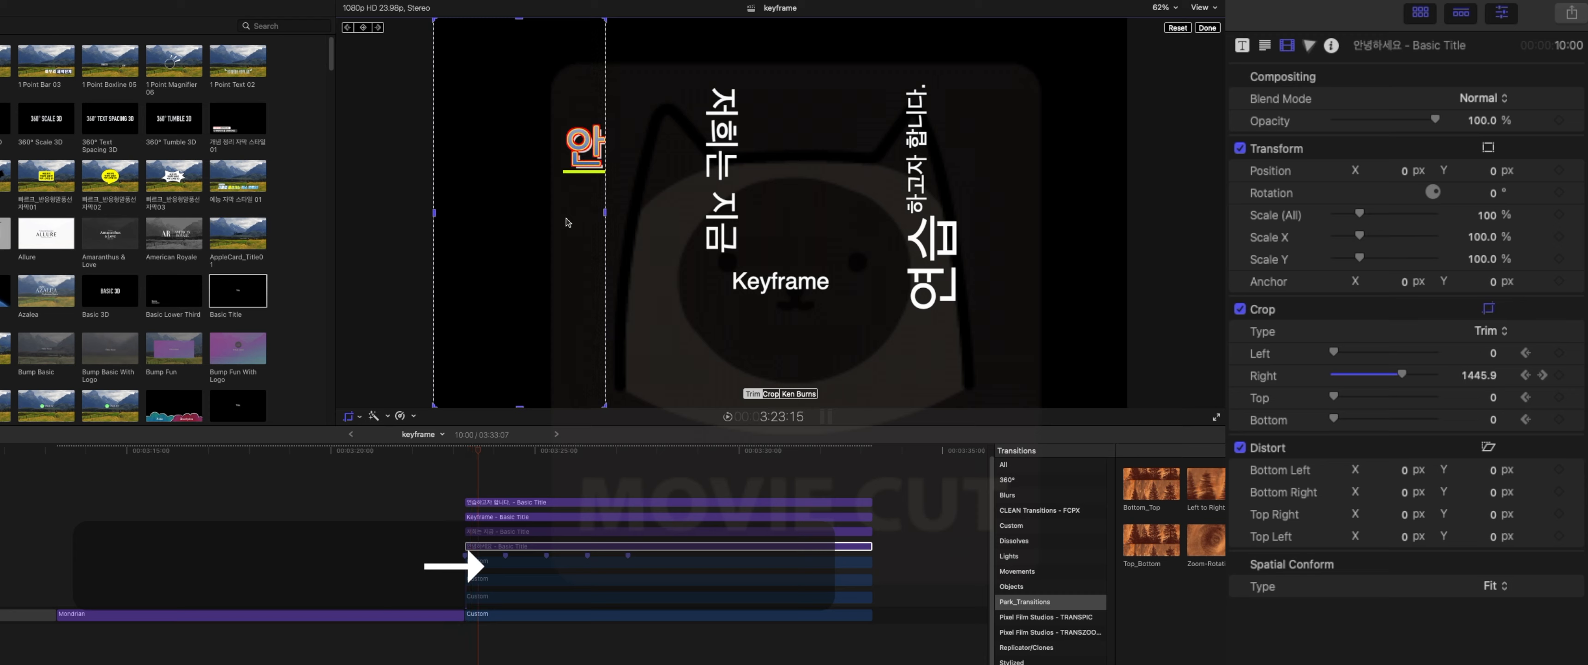
{"action": "key", "text": "Right"}
{"action": "key", "text": "Right"}
{"action": "key", "text": "Right"}
{"action": "key", "text": "Right"}
{"action": "key", "text": "Right"}
{"action": "key", "text": "Right"}
{"action": "key", "text": "Right"}
{"action": "key", "text": "Right"}
{"action": "key", "text": "Right"}
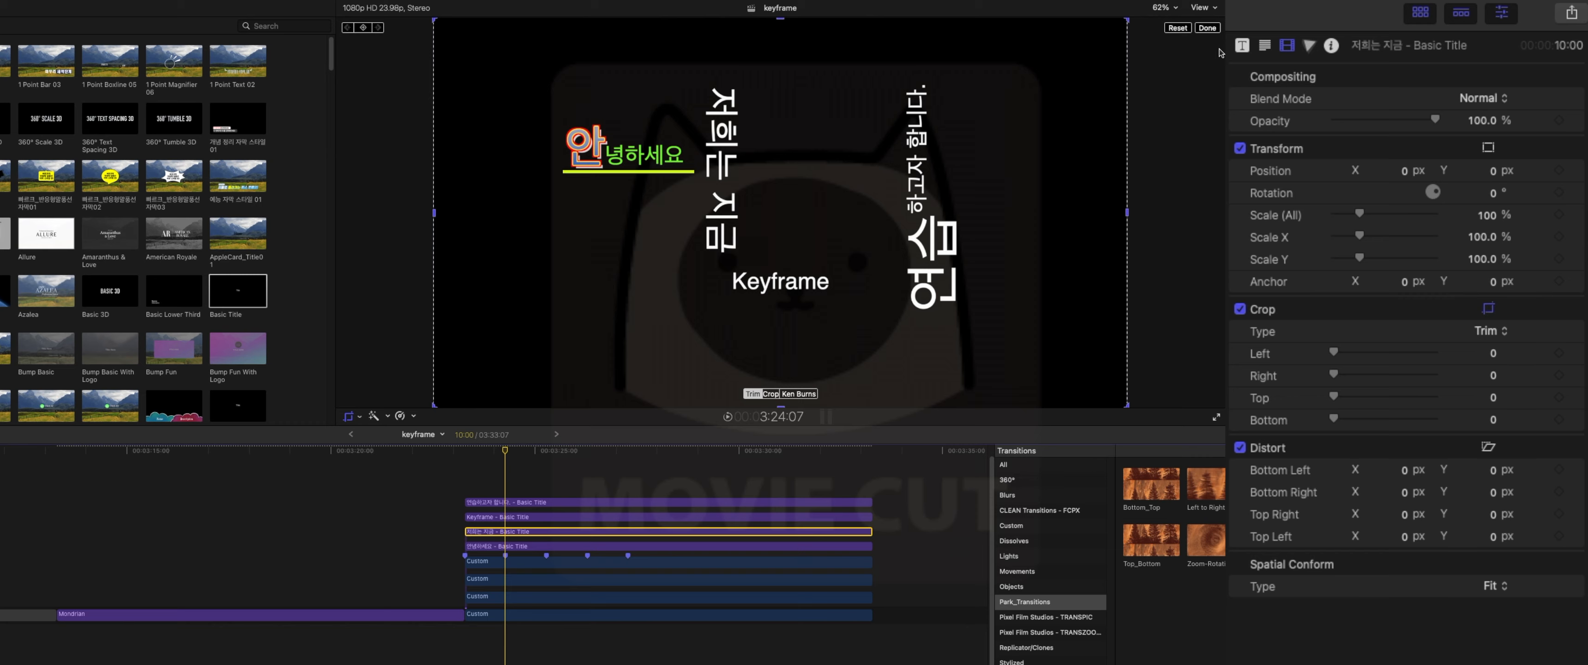
At 3:25:06, keyframe the top crop of the 저희는 지금 title at 183 px, level with the upper end of the red line
{"action": "key", "text": "Right"}
{"action": "key", "text": "Right"}
{"action": "key", "text": "Right"}
{"action": "key", "text": "Right"}
{"action": "key", "text": "Right"}
{"action": "key", "text": "Right"}
{"action": "key", "text": "Right"}
{"action": "key", "text": "Right"}
{"action": "key", "text": "Right"}
{"action": "key", "text": "Right"}
{"action": "key", "text": "Right"}
{"action": "key", "text": "Right"}
{"action": "key", "text": "Right"}
{"action": "key", "text": "Right"}
{"action": "key", "text": "Right"}
{"action": "key", "text": "Right"}
{"action": "key", "text": "Right"}
{"action": "key", "text": "Right"}
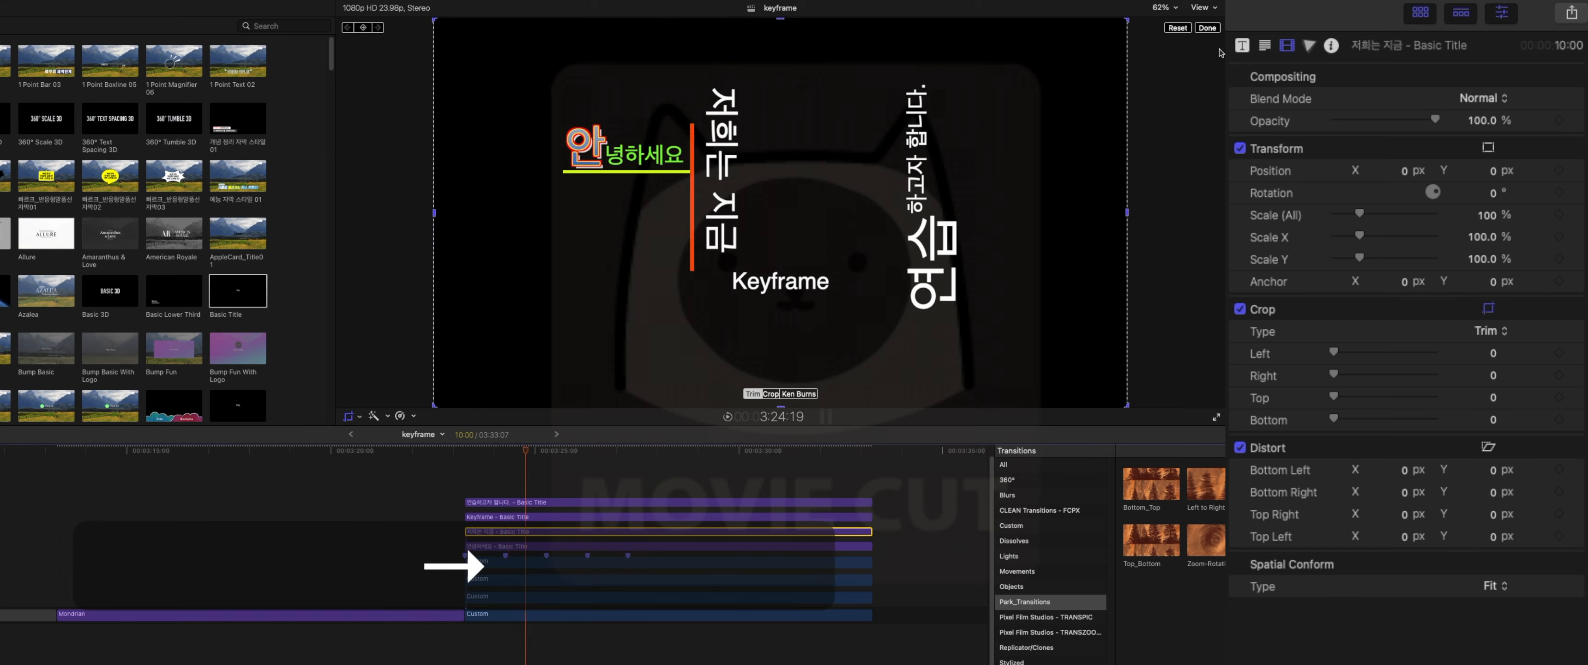
{"action": "key", "text": "Right"}
{"action": "key", "text": "Right"}
{"action": "key", "text": "Right"}
{"action": "key", "text": "Right"}
{"action": "key", "text": "Right"}
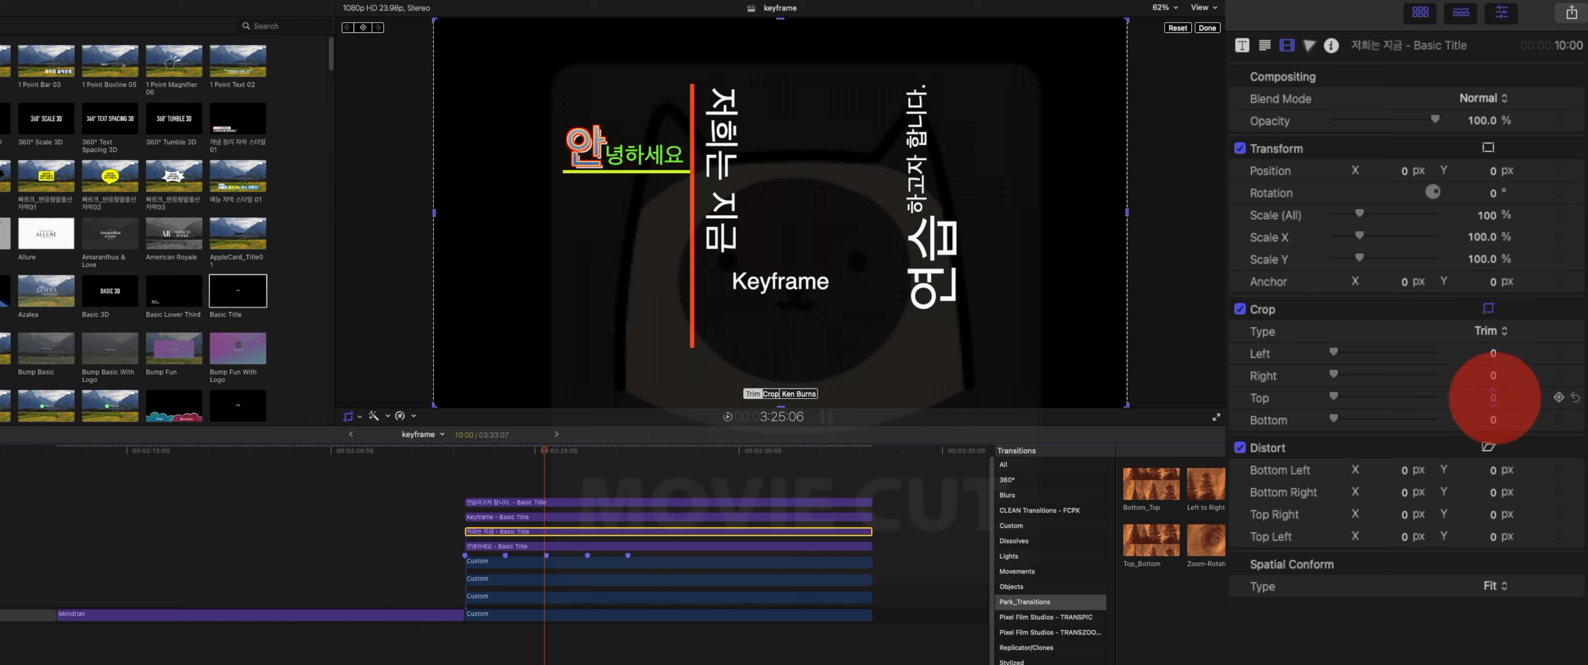
{"action": "left_click_drag", "start_coordinate": [1494, 397], "coordinate": [1494, 407]}
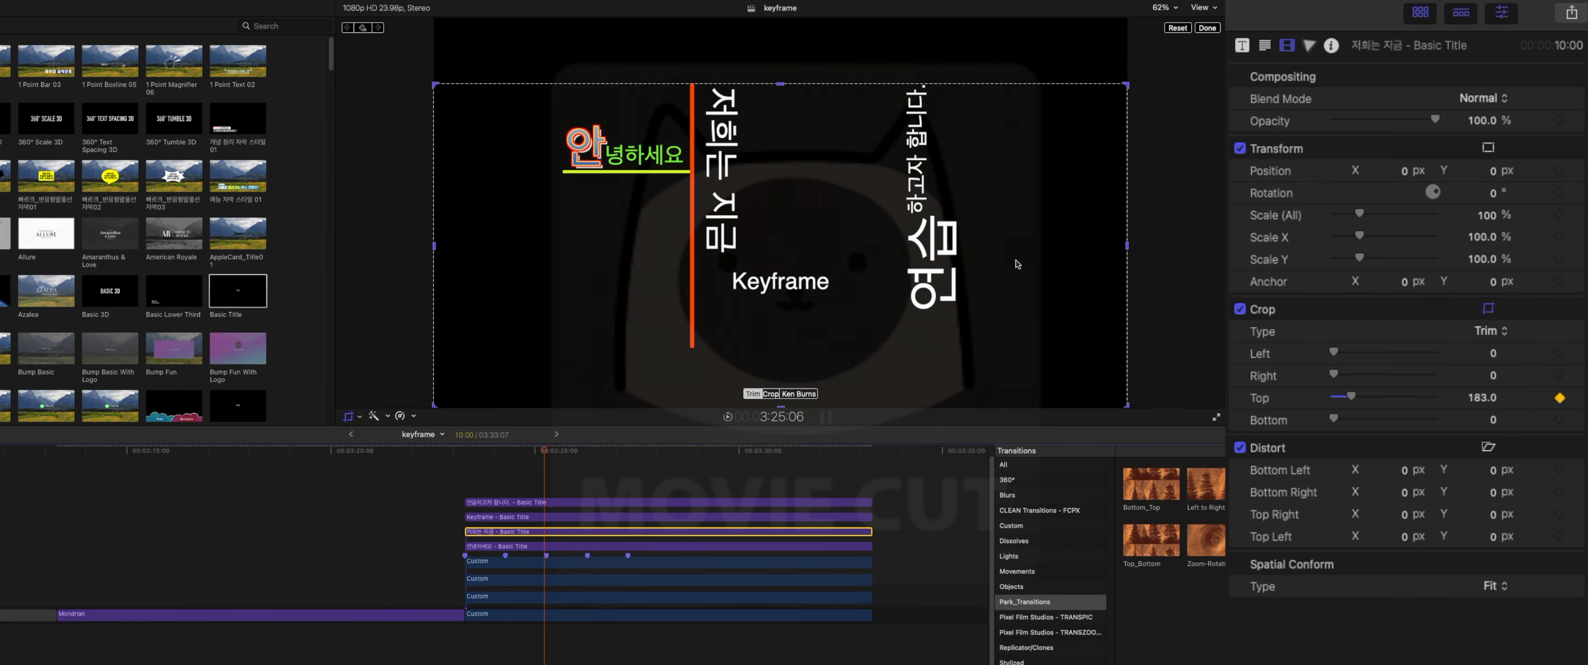
At 3:24:19, crop the bottom of the 저희는 지금 title by 400 px to the lower end of the red line and keyframe it
{"action": "key", "text": "Left"}
{"action": "key", "text": "Left"}
{"action": "key", "text": "Left"}
{"action": "key", "text": "Left"}
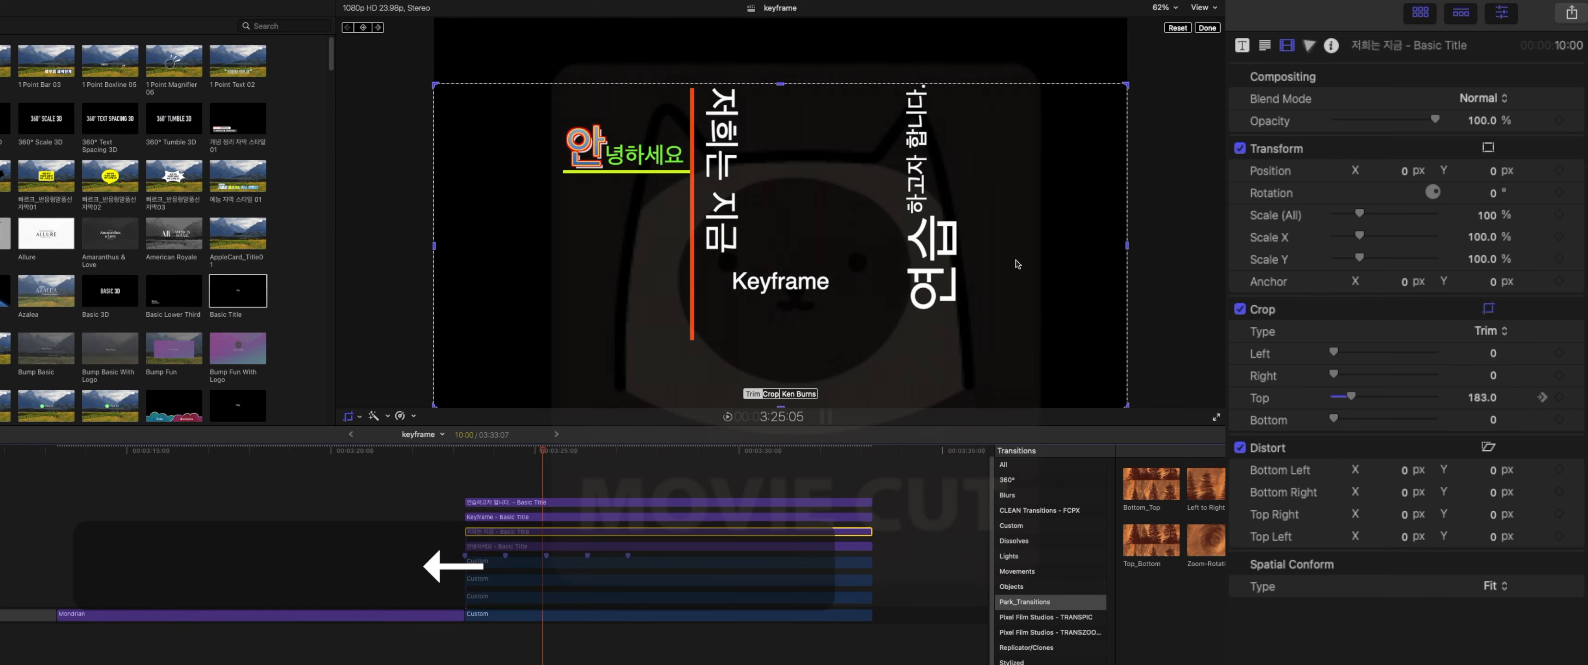
{"action": "key", "text": "Left"}
{"action": "key", "text": "Left"}
{"action": "key", "text": "Left"}
{"action": "key", "text": "Left"}
{"action": "key", "text": "Left"}
{"action": "key", "text": "Left"}
{"action": "key", "text": "Left"}
{"action": "key", "text": "Left"}
{"action": "key", "text": "Left"}
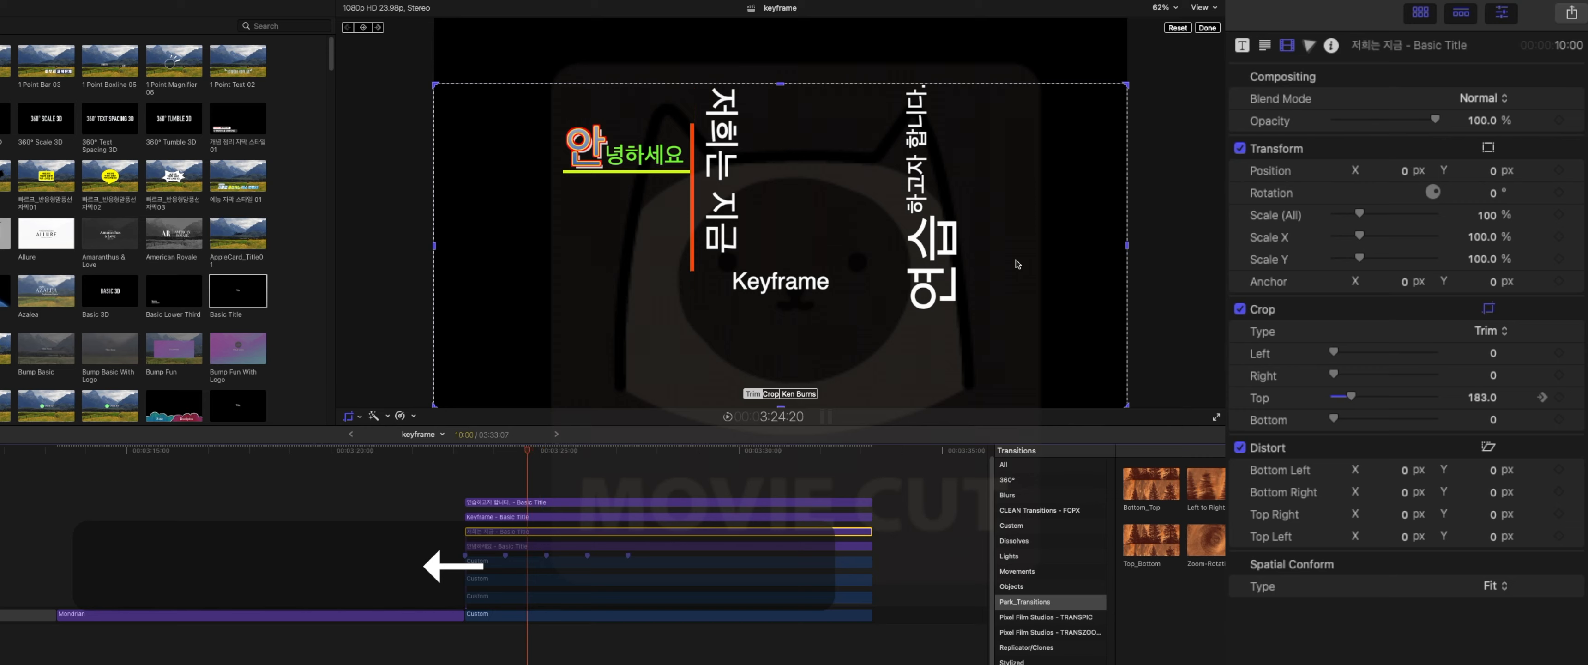
{"action": "key", "text": "Right"}
{"action": "key", "text": "Right"}
{"action": "key", "text": "Right"}
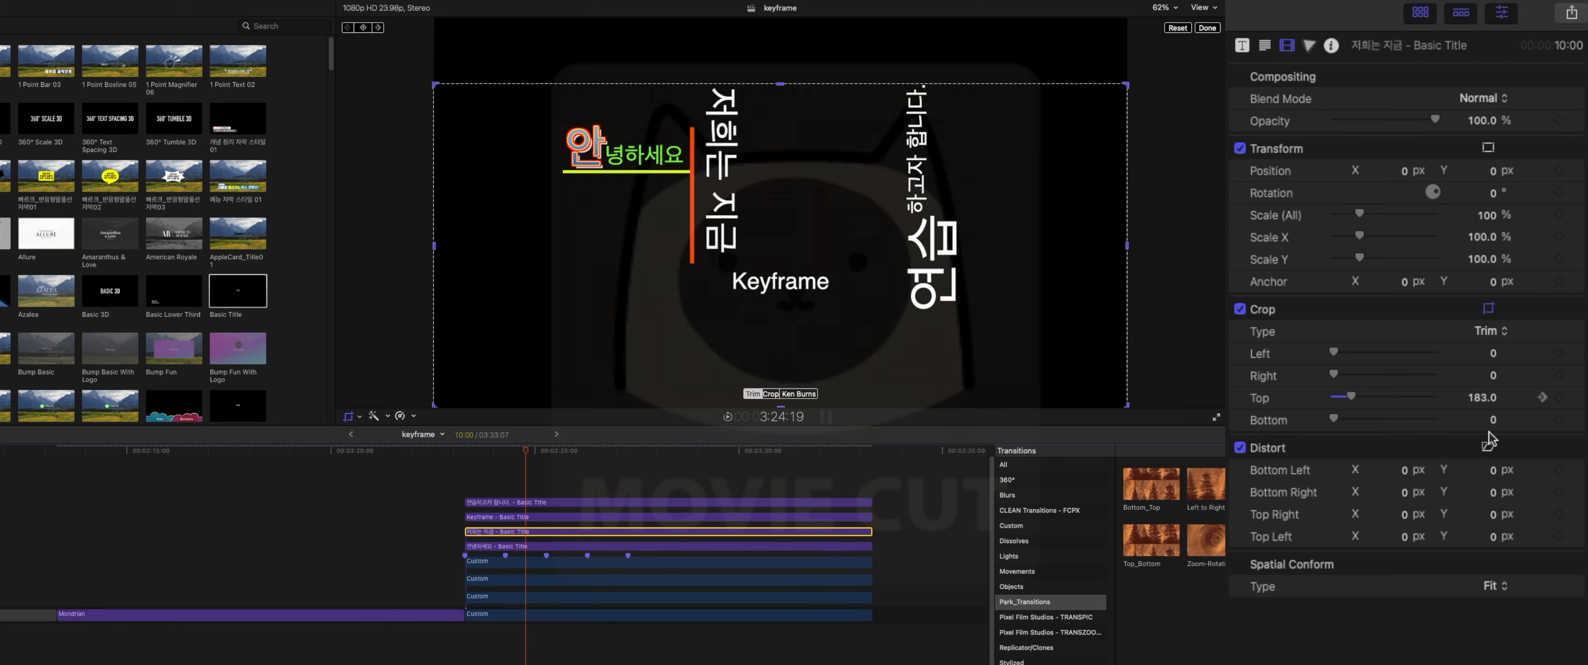
{"action": "left_click_drag", "start_coordinate": [1493, 420], "coordinate": [1493, 400]}
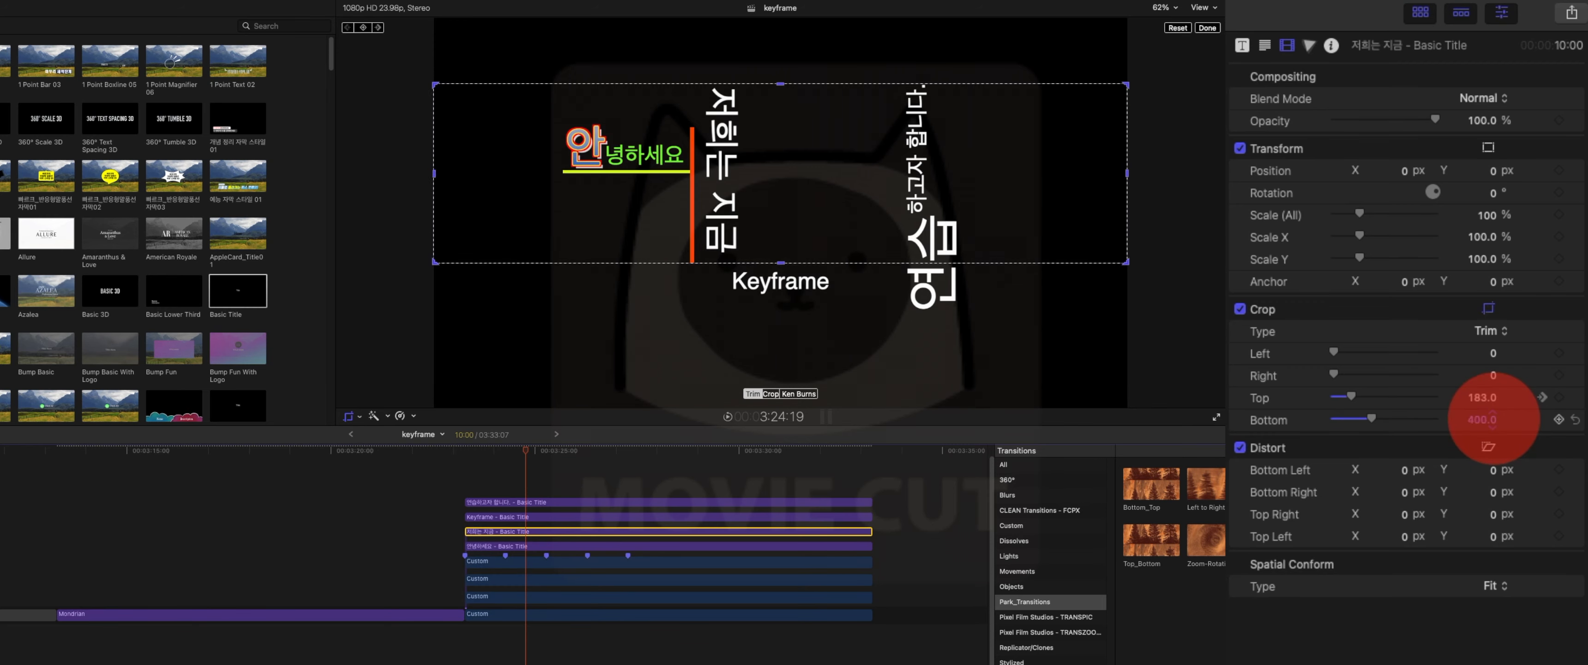
{"action": "left_click", "coordinate": [1560, 420]}
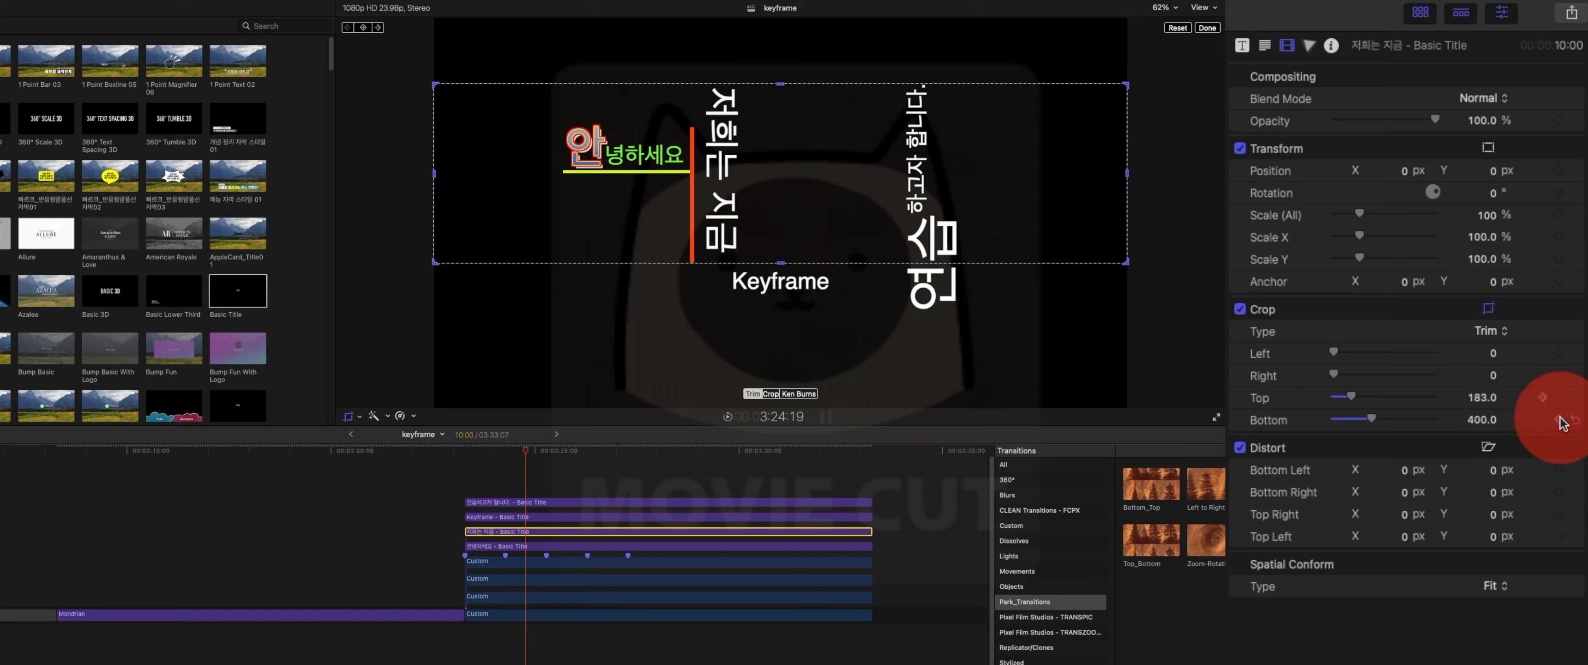
Show the video animation of the 저희는 지금 title and, at 3:24:07, keyframe its top crop at 424 px and bottom crop at 657 px
{"action": "left_click", "coordinate": [521, 533]}
{"action": "right_click", "coordinate": [522, 532]}
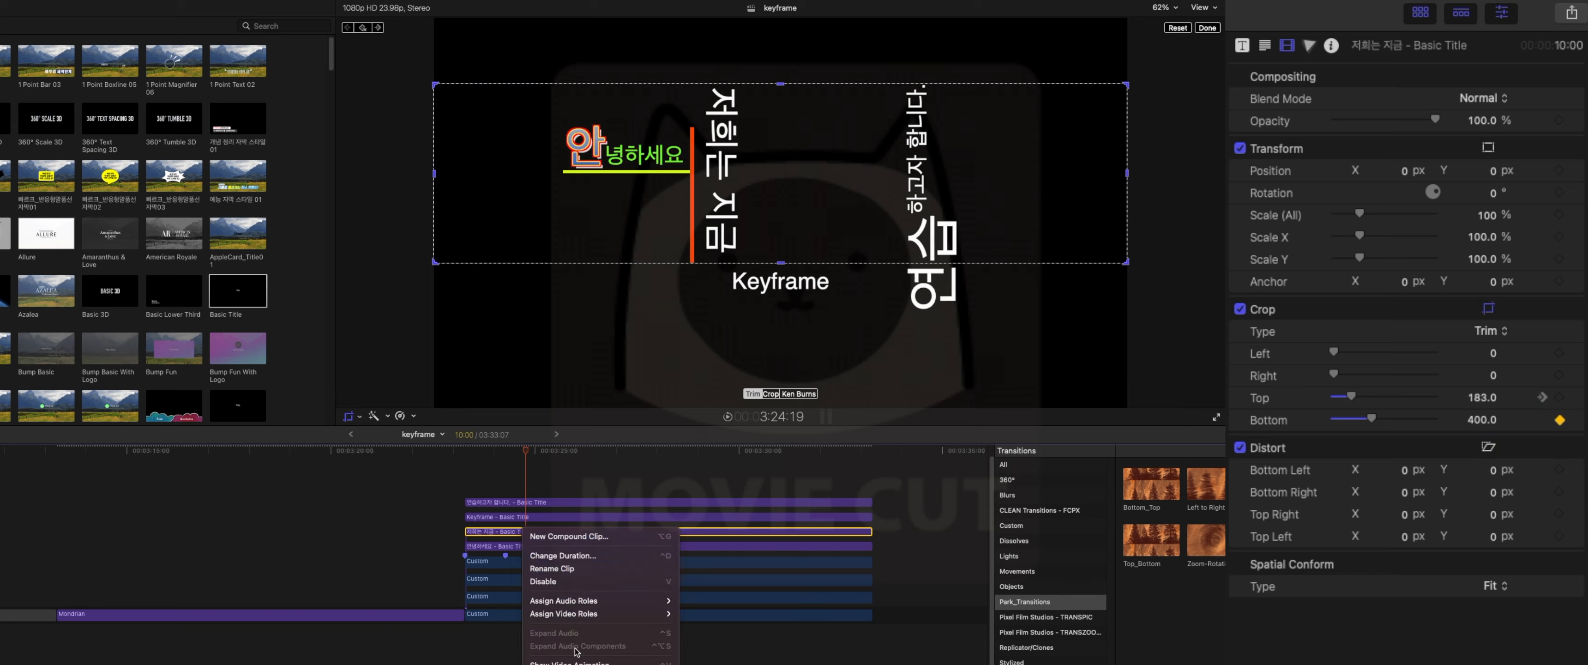
{"action": "left_click", "coordinate": [581, 659]}
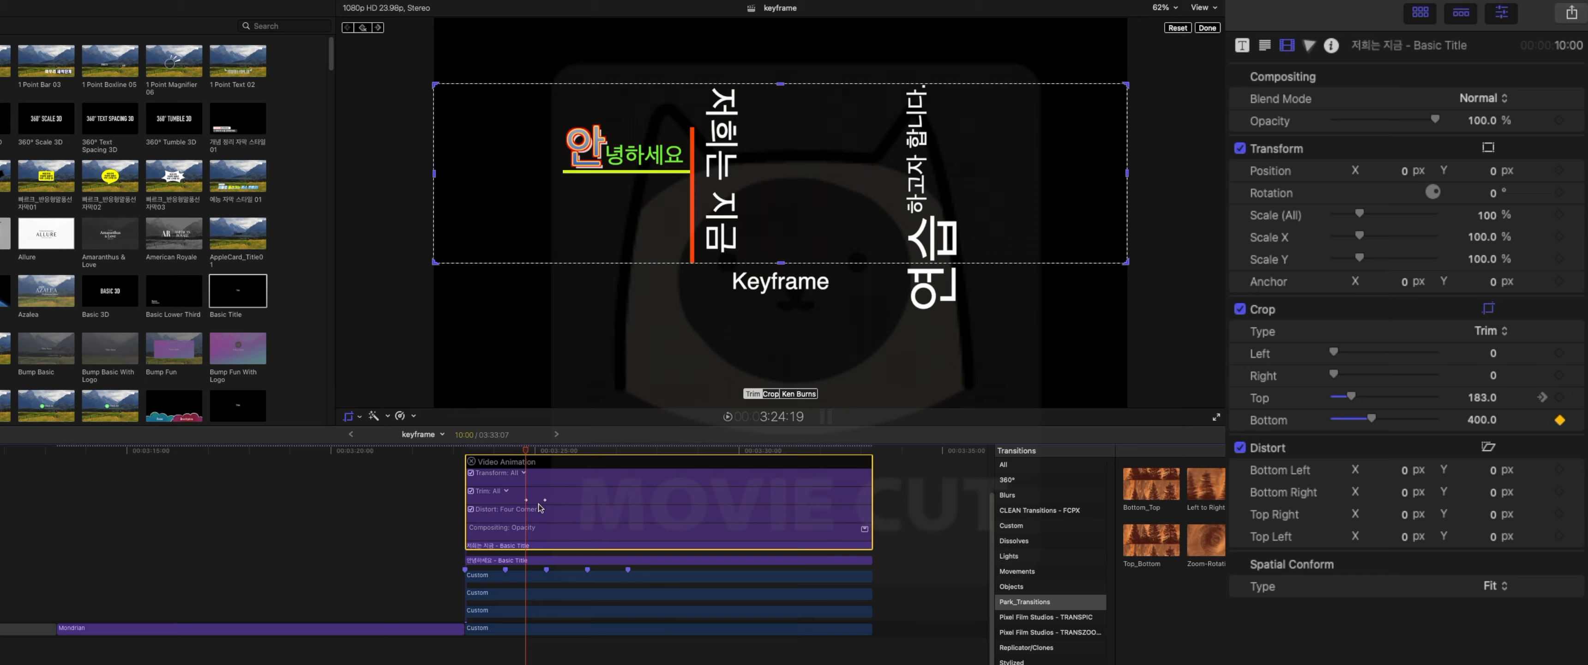
{"action": "left_click_drag", "start_coordinate": [527, 452], "coordinate": [505, 449]}
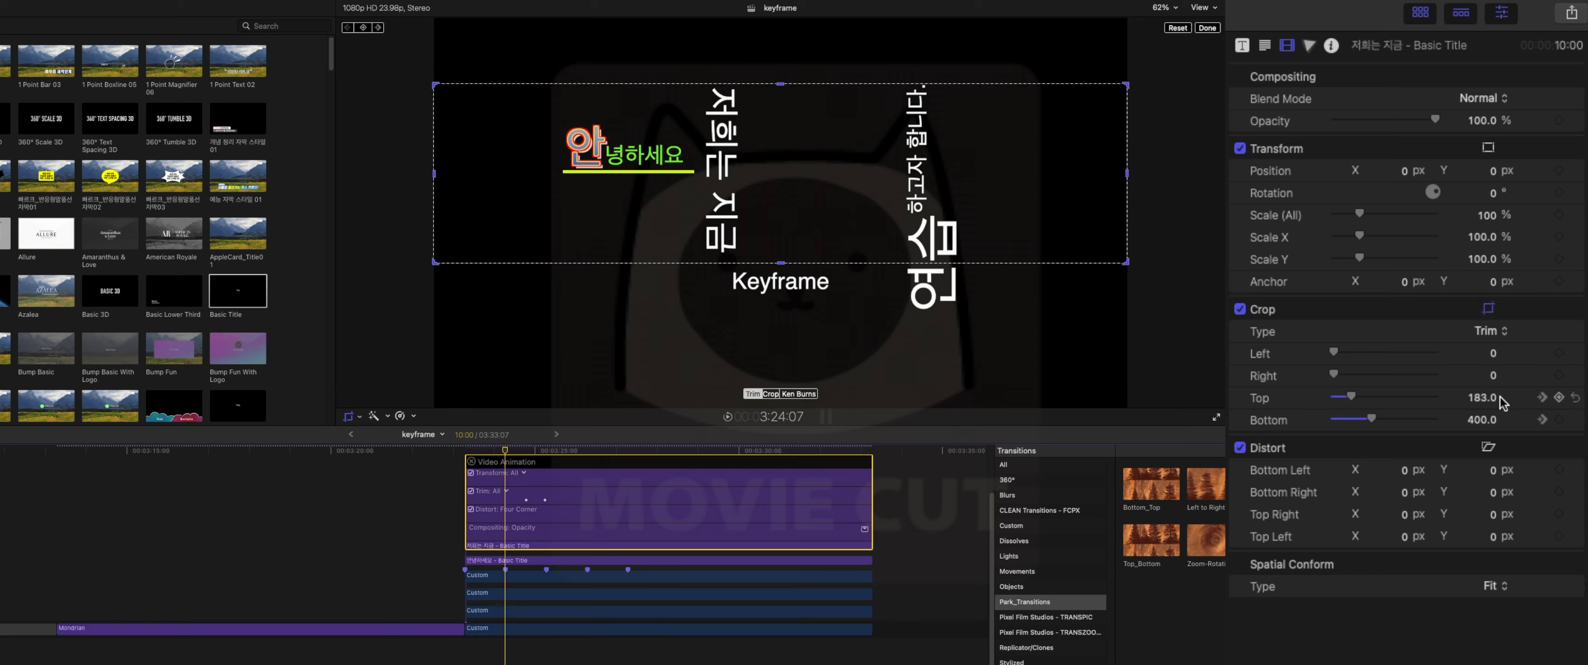
{"action": "left_click_drag", "start_coordinate": [1483, 397], "coordinate": [1481, 417]}
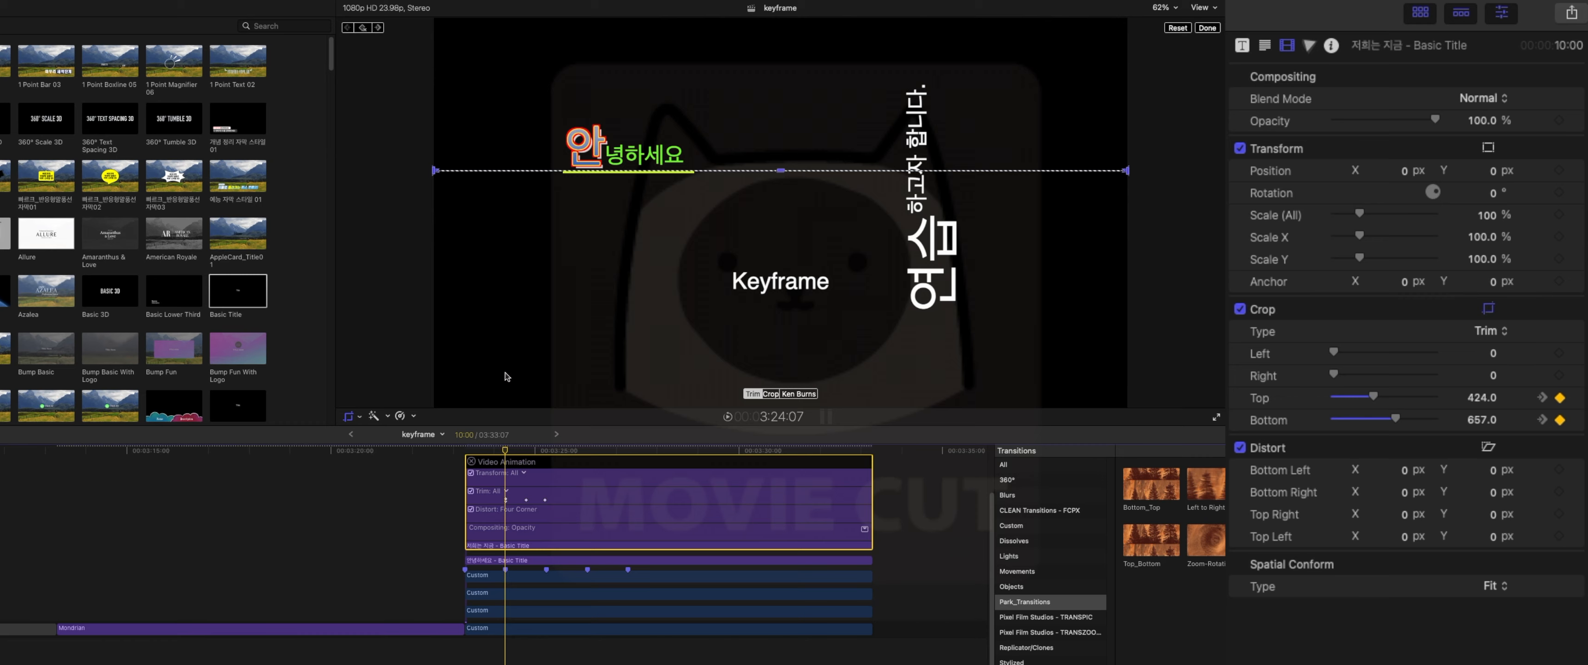
Play back the 저희는 지금 reveal and step backwards through its frames to check the crop against the growing red line
{"action": "left_click", "coordinate": [480, 448]}
{"action": "key", "text": "space"}
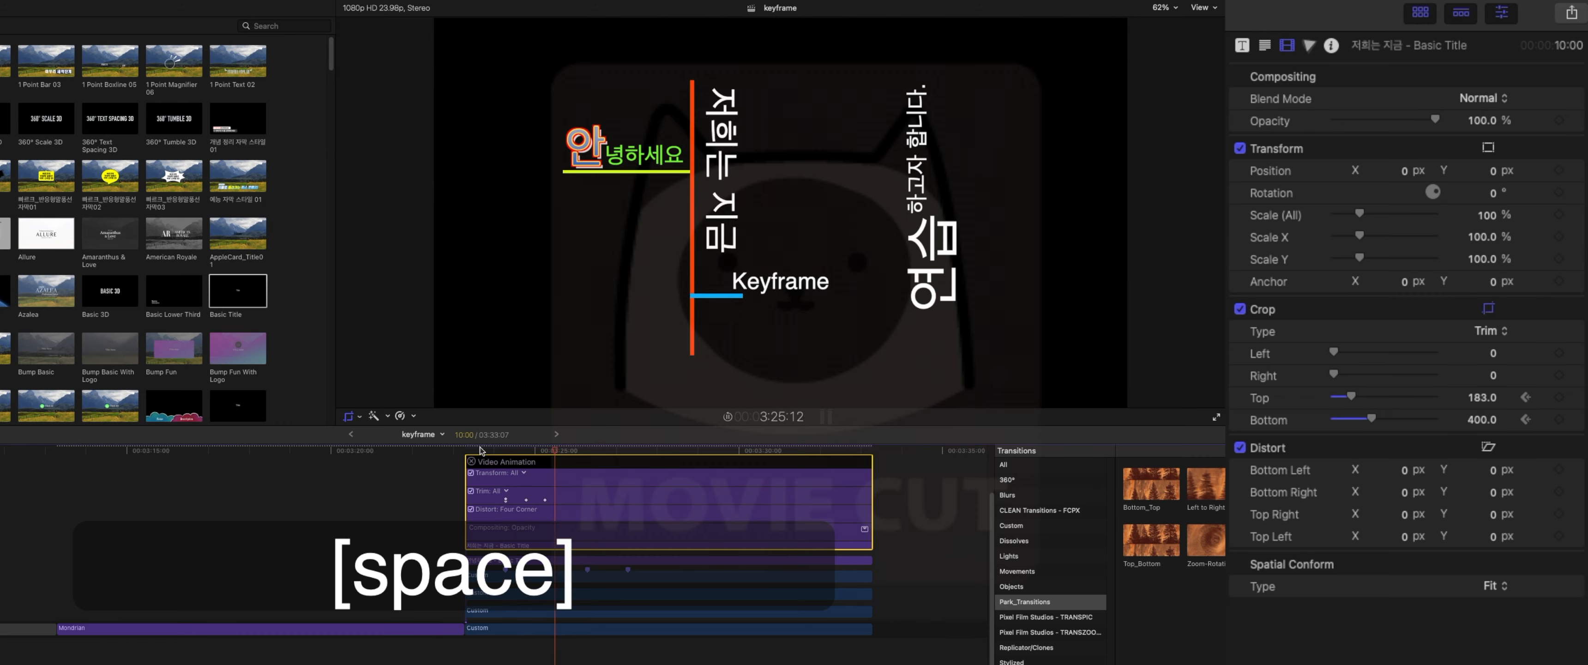
{"action": "key", "text": "shift+c"}
{"action": "key", "text": "Left"}
{"action": "key", "text": "Left"}
{"action": "key", "text": "Left"}
{"action": "key", "text": "Left"}
{"action": "key", "text": "Left"}
{"action": "key", "text": "Left"}
{"action": "key", "text": "Left"}
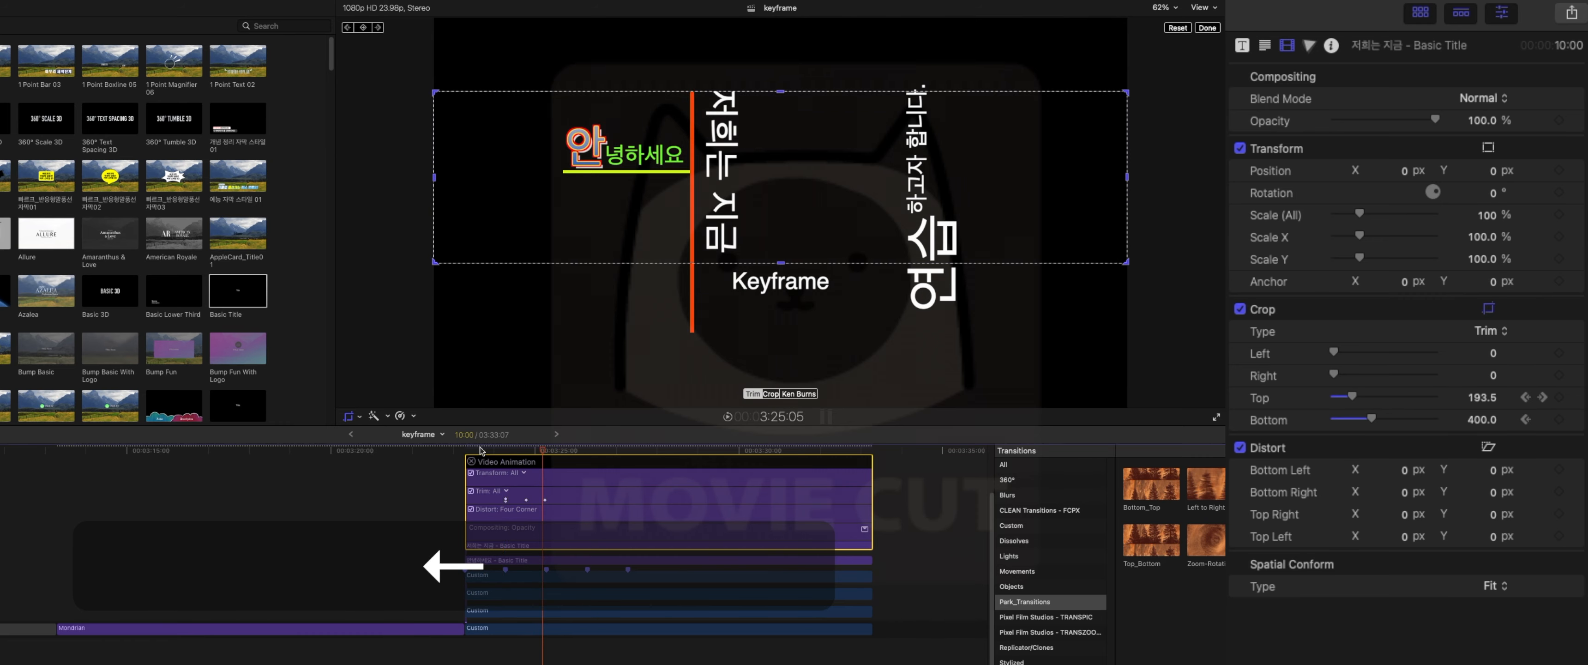
{"action": "key", "text": "Left"}
{"action": "key", "text": "Left"}
{"action": "key", "text": "Left"}
{"action": "key", "text": "Left"}
{"action": "key", "text": "Left"}
{"action": "key", "text": "Left"}
{"action": "key", "text": "Left"}
{"action": "key", "text": "Left"}
{"action": "key", "text": "Left"}
{"action": "key", "text": "Left"}
{"action": "key", "text": "Left"}
{"action": "key", "text": "Left"}
{"action": "key", "text": "Left"}
{"action": "key", "text": "Left"}
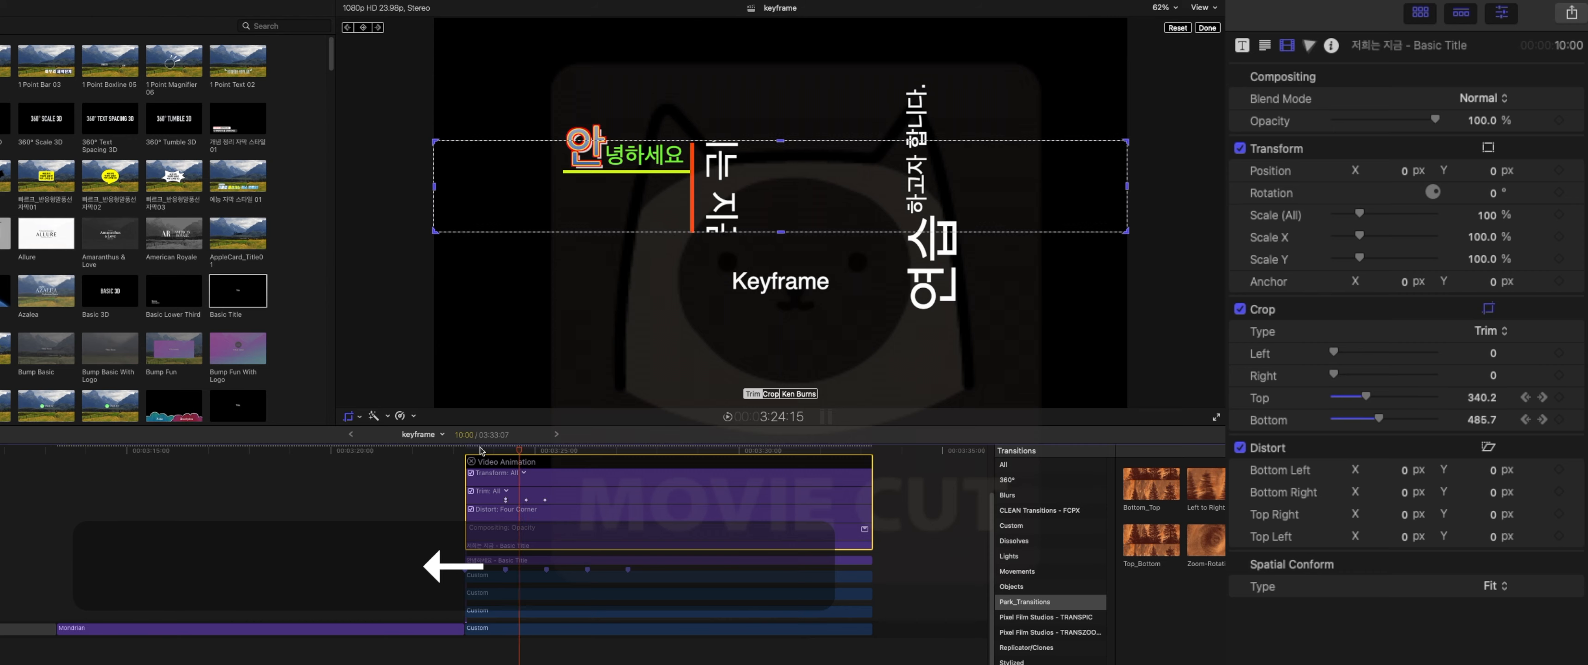
{"action": "key", "text": "Left"}
{"action": "key", "text": "Left"}
{"action": "key", "text": "Left"}
{"action": "key", "text": "Left"}
{"action": "key", "text": "Left"}
{"action": "key", "text": "Left"}
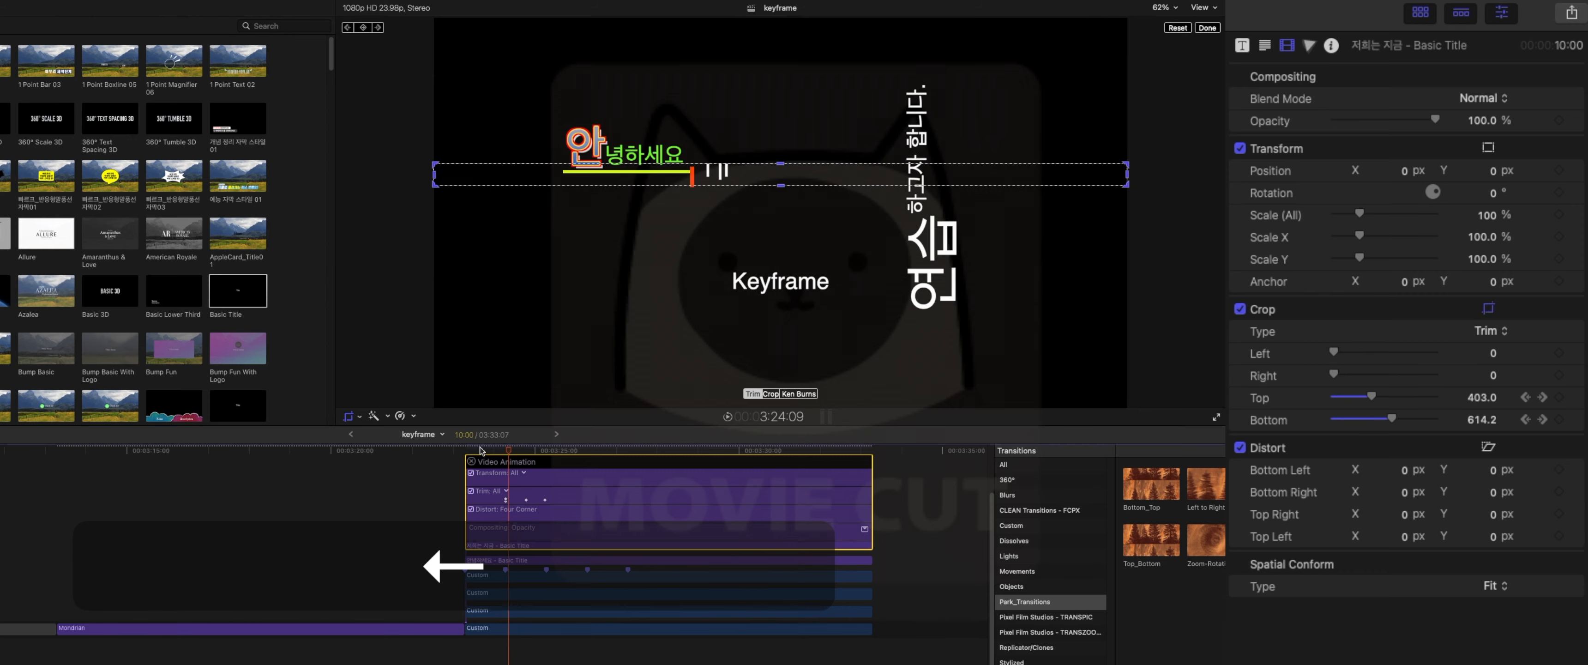
Set the top crop keyframe of the 저희는 지금 title at 3:24:07 to 428 px
{"action": "key", "text": "Left"}
{"action": "key", "text": "Left"}
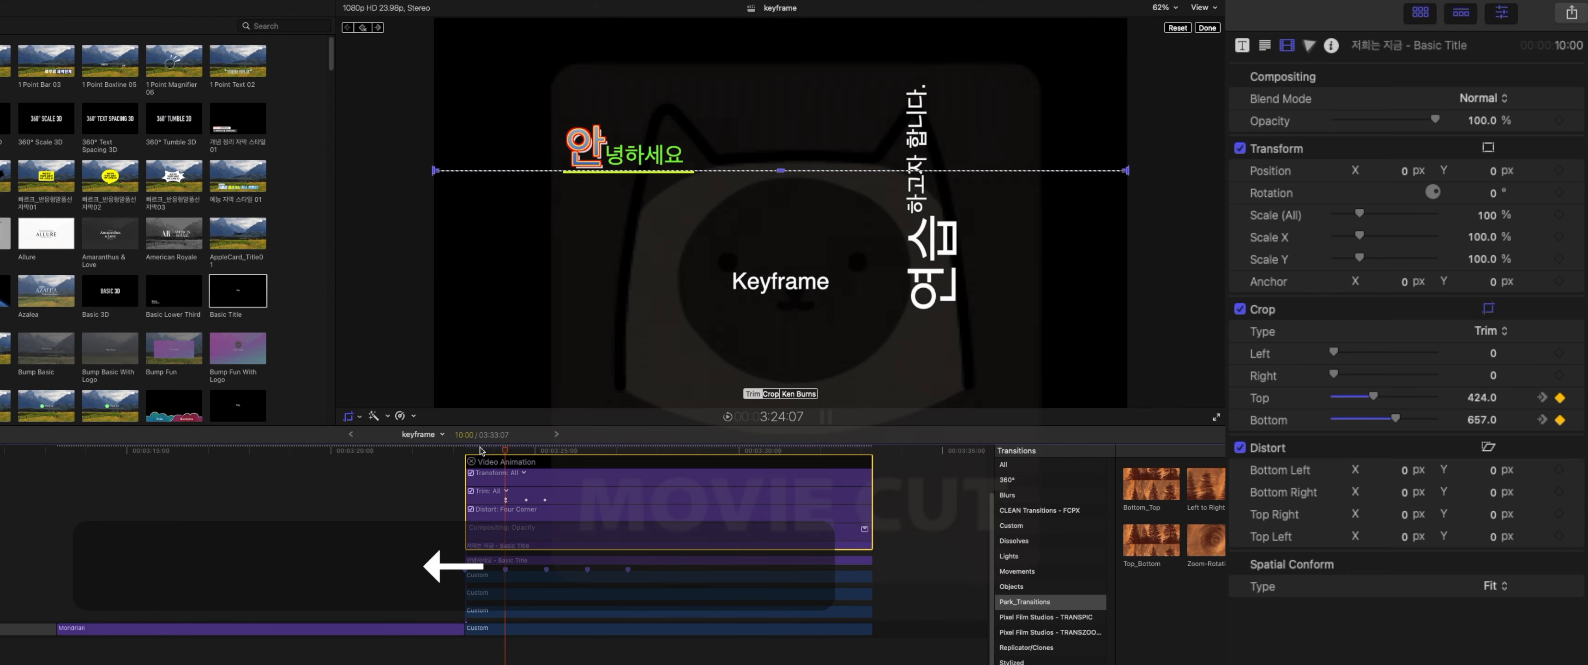
{"action": "left_click_drag", "start_coordinate": [1481, 400], "coordinate": [1482, 396]}
Step frame by frame through the adjusted reveal of 저희는 지금 to examine how its crop follows the red line
{"action": "key", "text": "Right"}
{"action": "key", "text": "Right"}
{"action": "key", "text": "Right"}
{"action": "key", "text": "Right"}
{"action": "key", "text": "Right"}
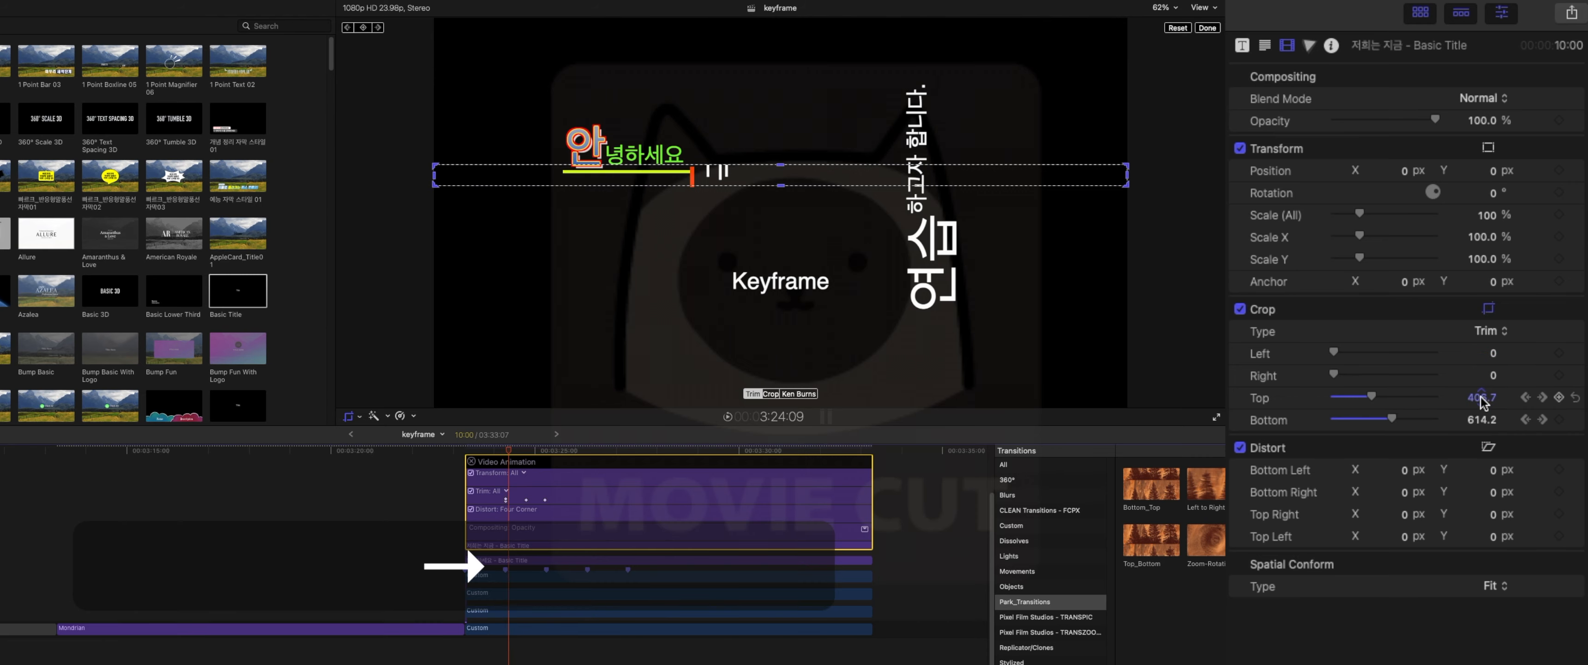
{"action": "key", "text": "Right"}
{"action": "key", "text": "Right"}
{"action": "key", "text": "Right"}
{"action": "key", "text": "Right"}
{"action": "key", "text": "Right"}
{"action": "key", "text": "Right"}
{"action": "key", "text": "Right"}
{"action": "key", "text": "Right"}
{"action": "key", "text": "Right"}
{"action": "key", "text": "Right"}
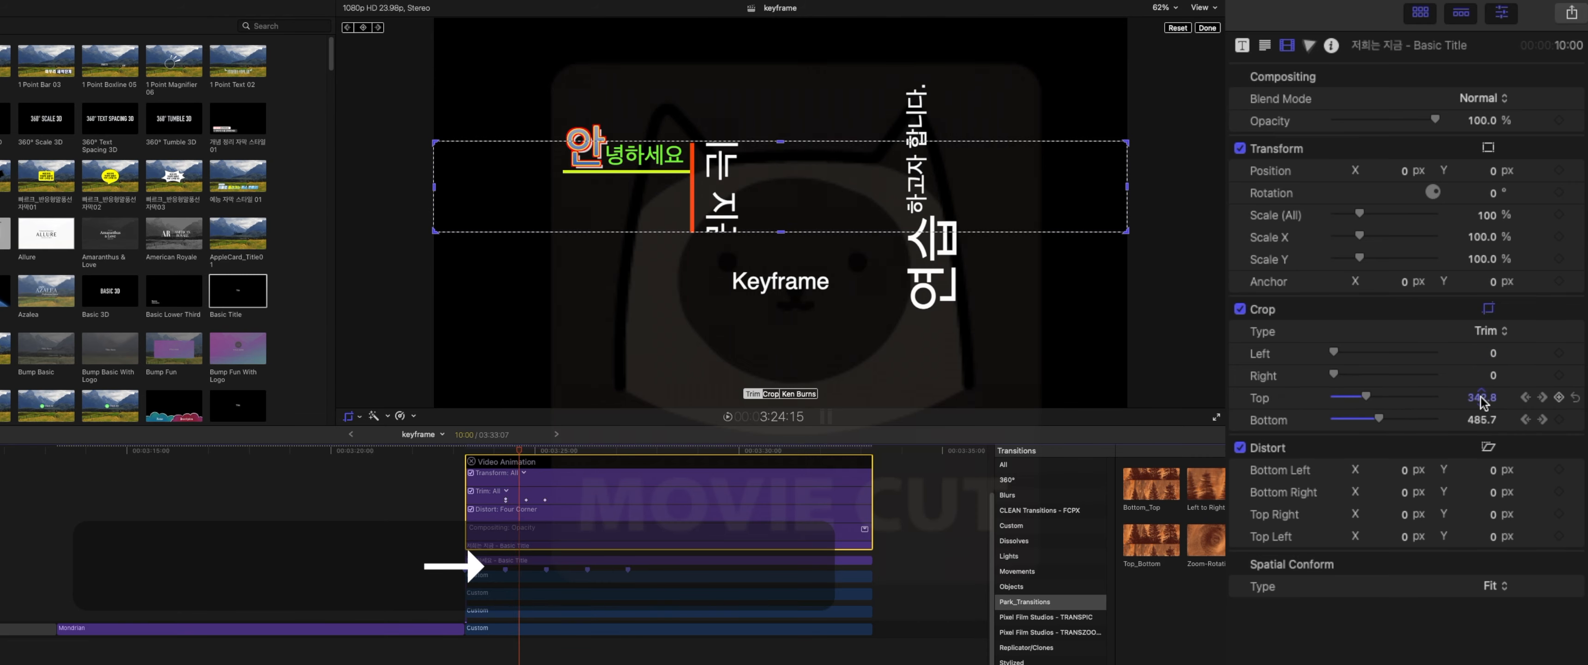
{"action": "key", "text": "Left"}
{"action": "key", "text": "Left"}
{"action": "key", "text": "Left"}
{"action": "key", "text": "Left"}
{"action": "key", "text": "Left"}
{"action": "key", "text": "Left"}
{"action": "key", "text": "Left"}
{"action": "key", "text": "Left"}
{"action": "key", "text": "Left"}
{"action": "key", "text": "Left"}
{"action": "key", "text": "Left"}
{"action": "key", "text": "Left"}
{"action": "key", "text": "Left"}
{"action": "key", "text": "Left"}
{"action": "key", "text": "Left"}
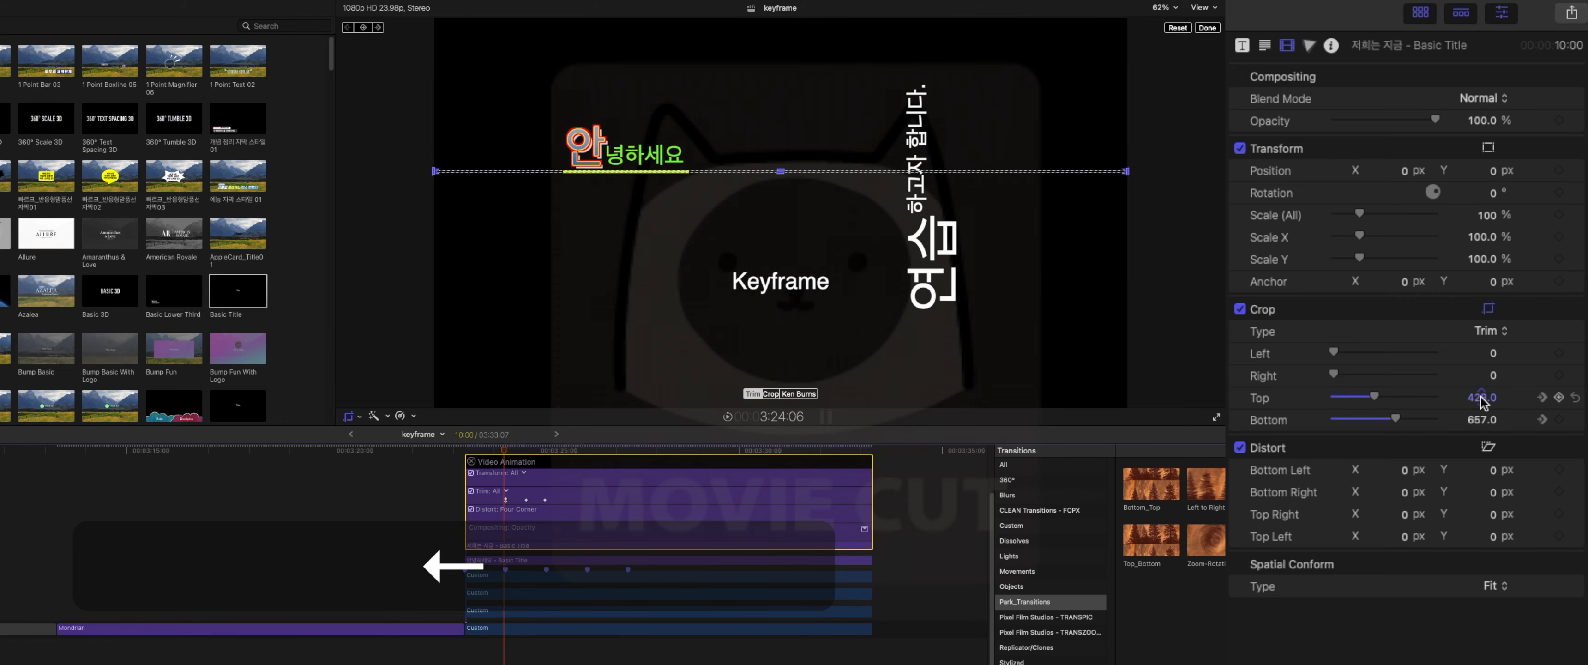
{"action": "key", "text": "Right"}
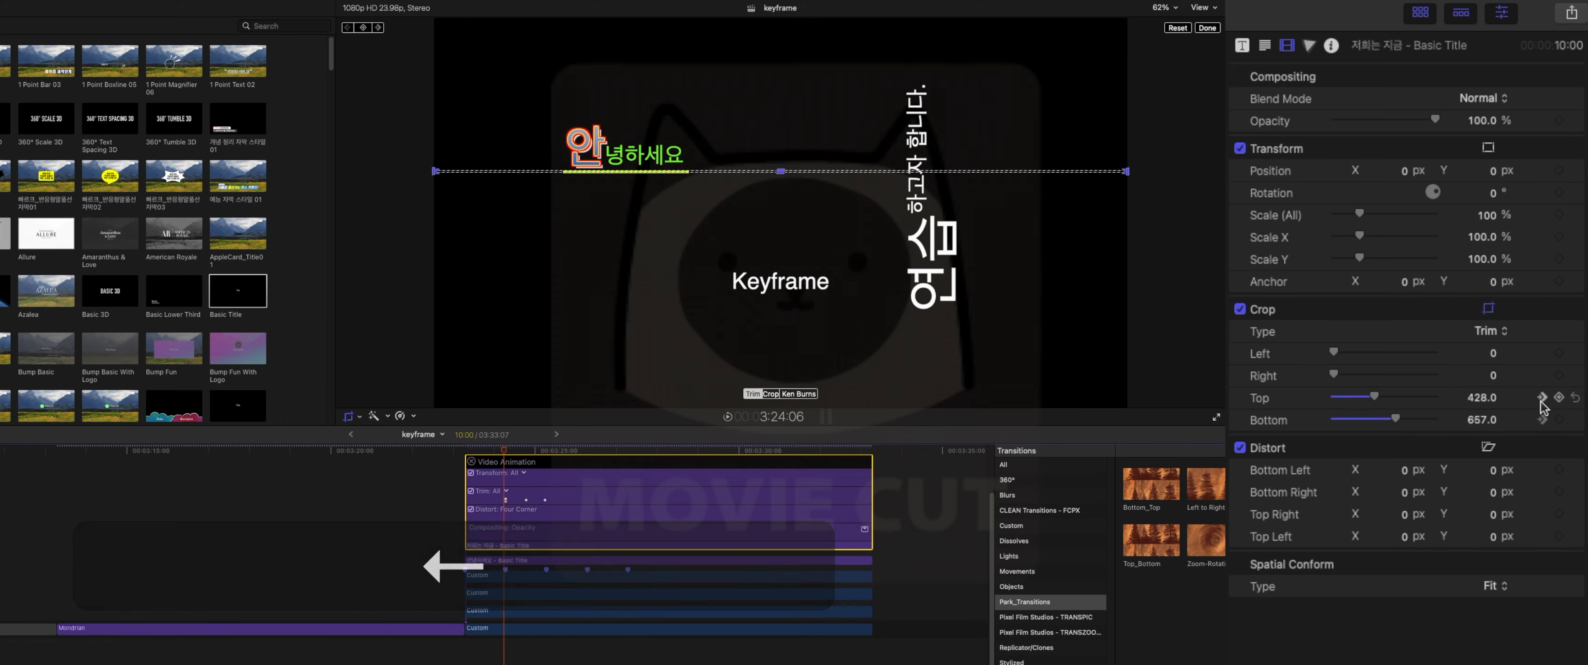
{"action": "left_click", "coordinate": [1481, 400]}
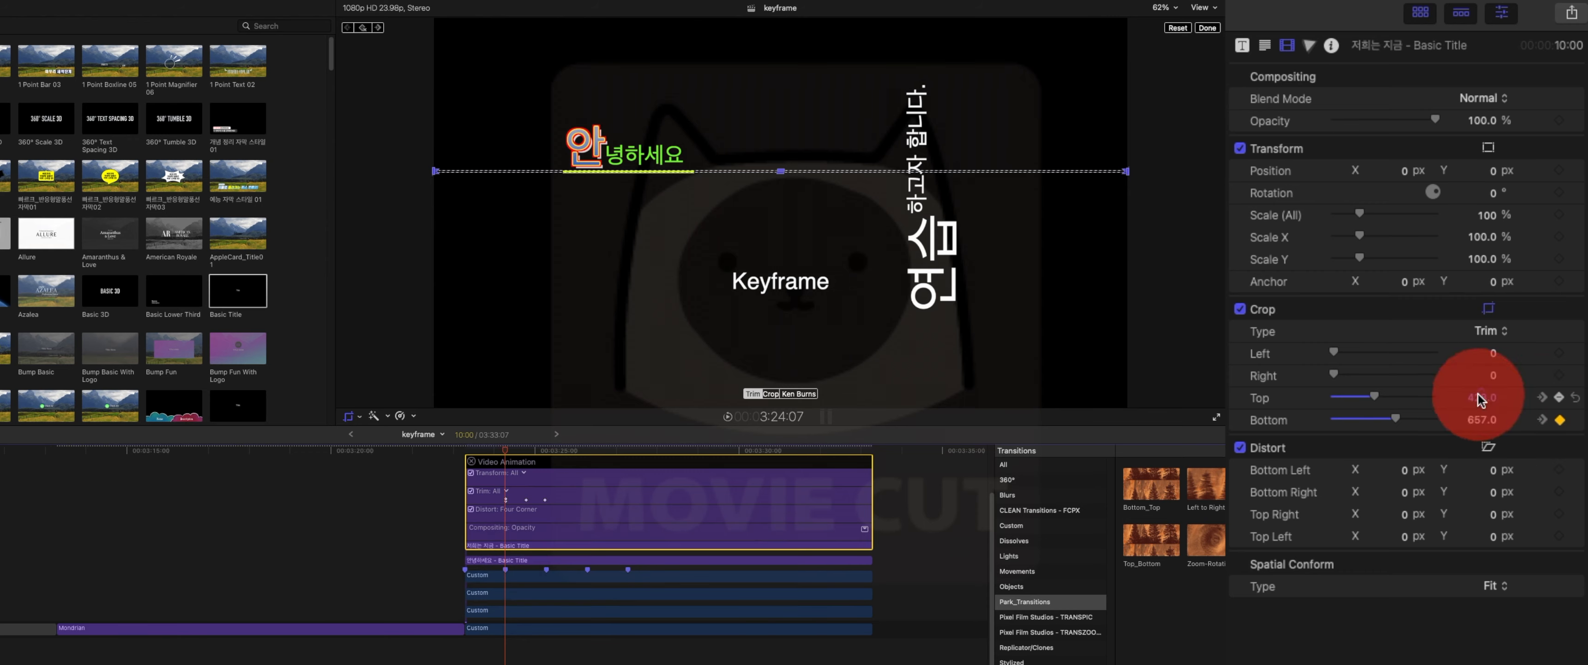
{"action": "key", "text": "Right"}
{"action": "key", "text": "Right"}
{"action": "key", "text": "Right"}
{"action": "key", "text": "Right"}
{"action": "key", "text": "Right"}
{"action": "key", "text": "Right"}
{"action": "key", "text": "Right"}
{"action": "key", "text": "Right"}
{"action": "key", "text": "Right"}
{"action": "key", "text": "Right"}
{"action": "key", "text": "Right"}
{"action": "key", "text": "Right"}
{"action": "key", "text": "Right"}
{"action": "key", "text": "Right"}
{"action": "key", "text": "Right"}
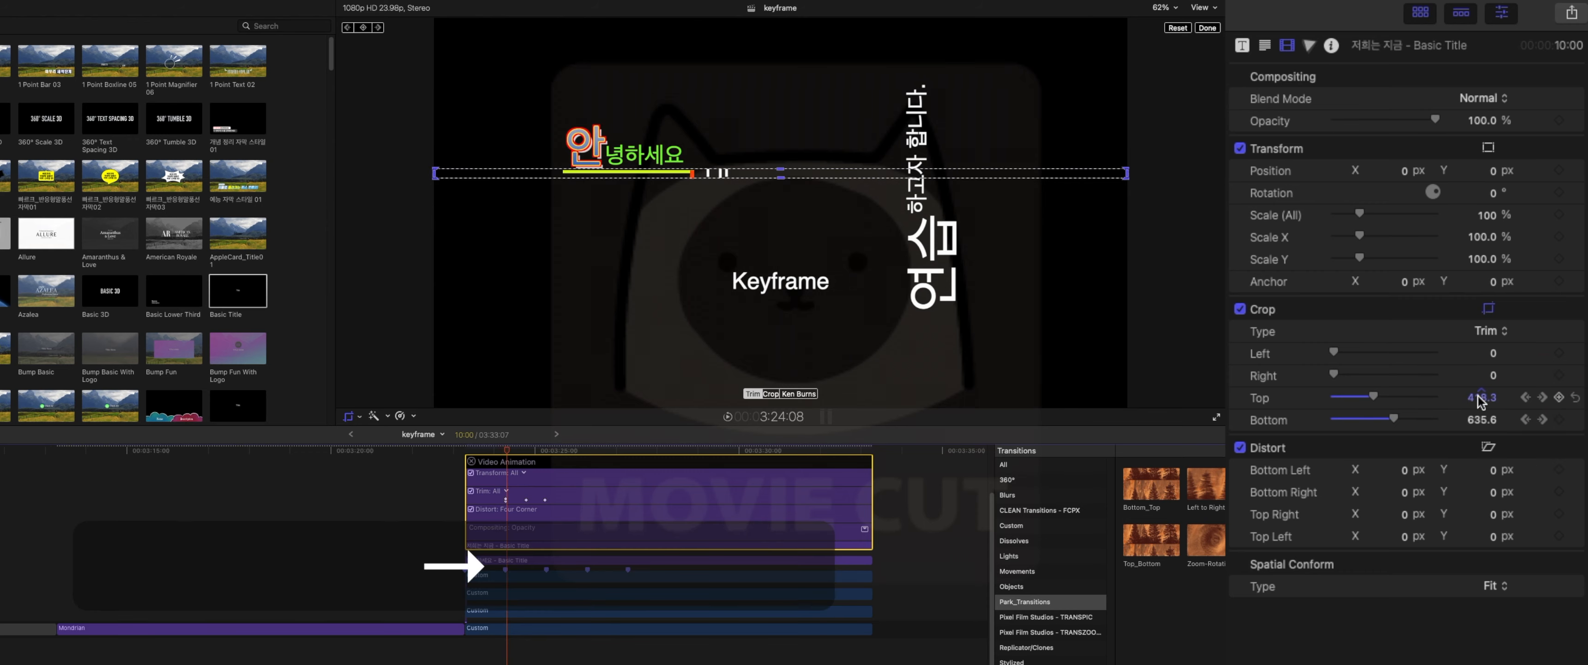
{"action": "key", "text": "Right"}
{"action": "key", "text": "Right"}
{"action": "key", "text": "Right"}
{"action": "key", "text": "Right"}
{"action": "key", "text": "Right"}
{"action": "key", "text": "Right"}
{"action": "key", "text": "Right"}
{"action": "key", "text": "Right"}
{"action": "key", "text": "Right"}
{"action": "key", "text": "Right"}
{"action": "key", "text": "Right"}
{"action": "key", "text": "Right"}
{"action": "key", "text": "Right"}
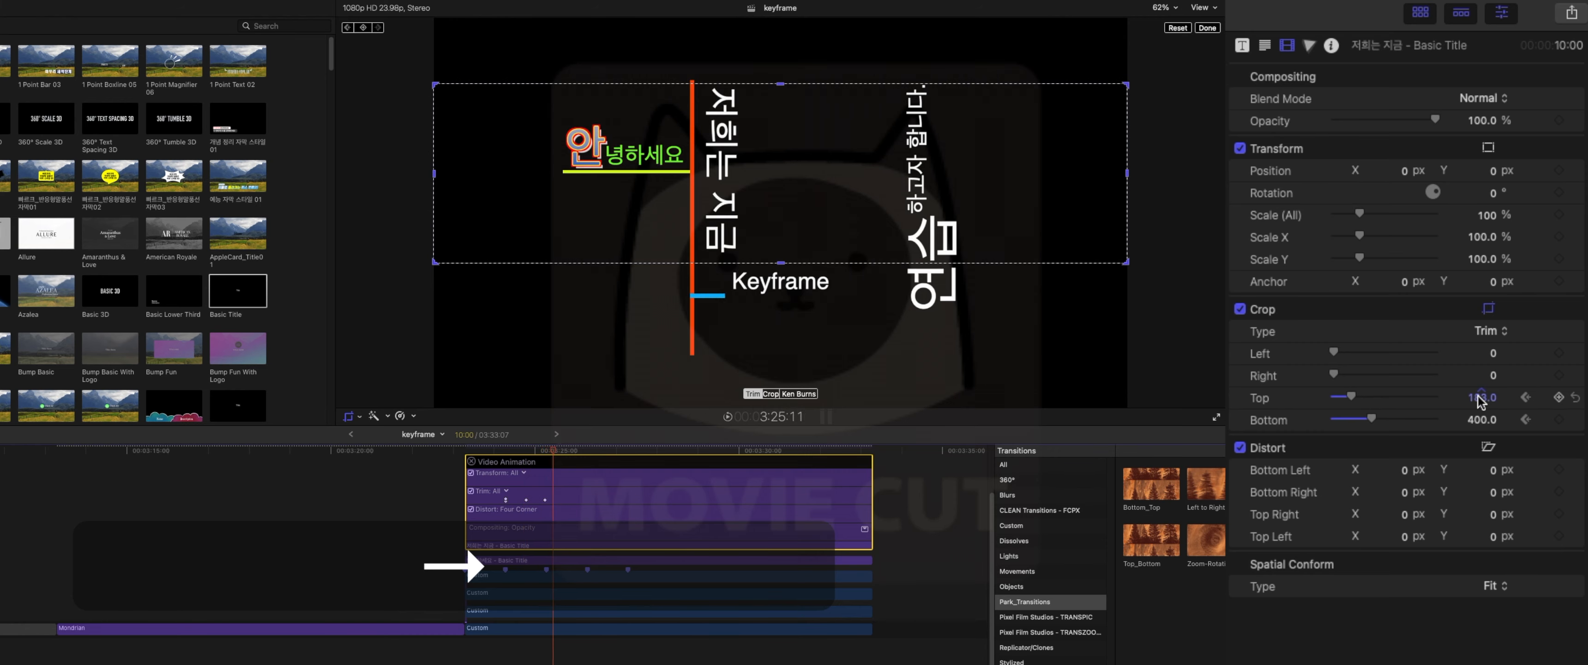
Select the Keyframe title and add a right crop keyframe at 3:25:23, where the blue line reaches the end of the text
{"action": "left_click", "coordinate": [549, 451]}
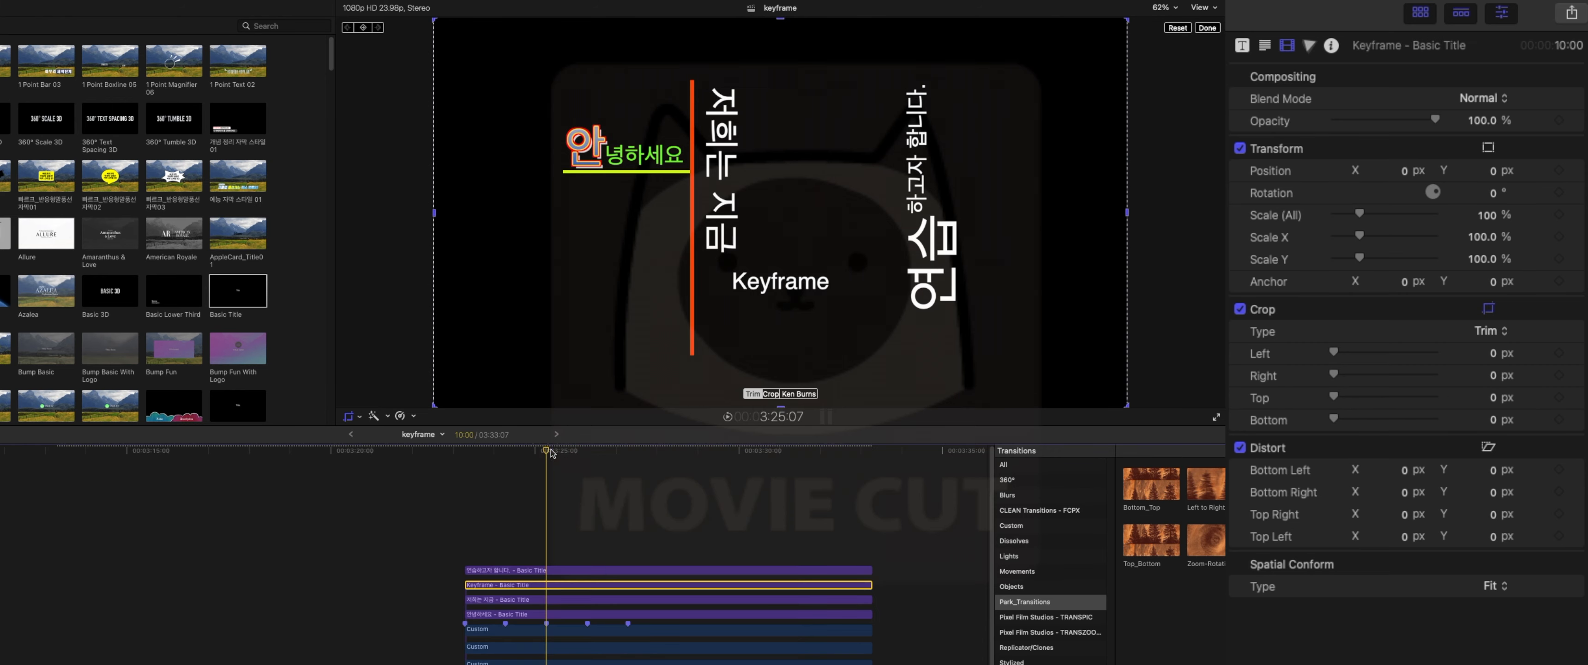
{"action": "left_click_drag", "start_coordinate": [552, 453], "coordinate": [560, 438]}
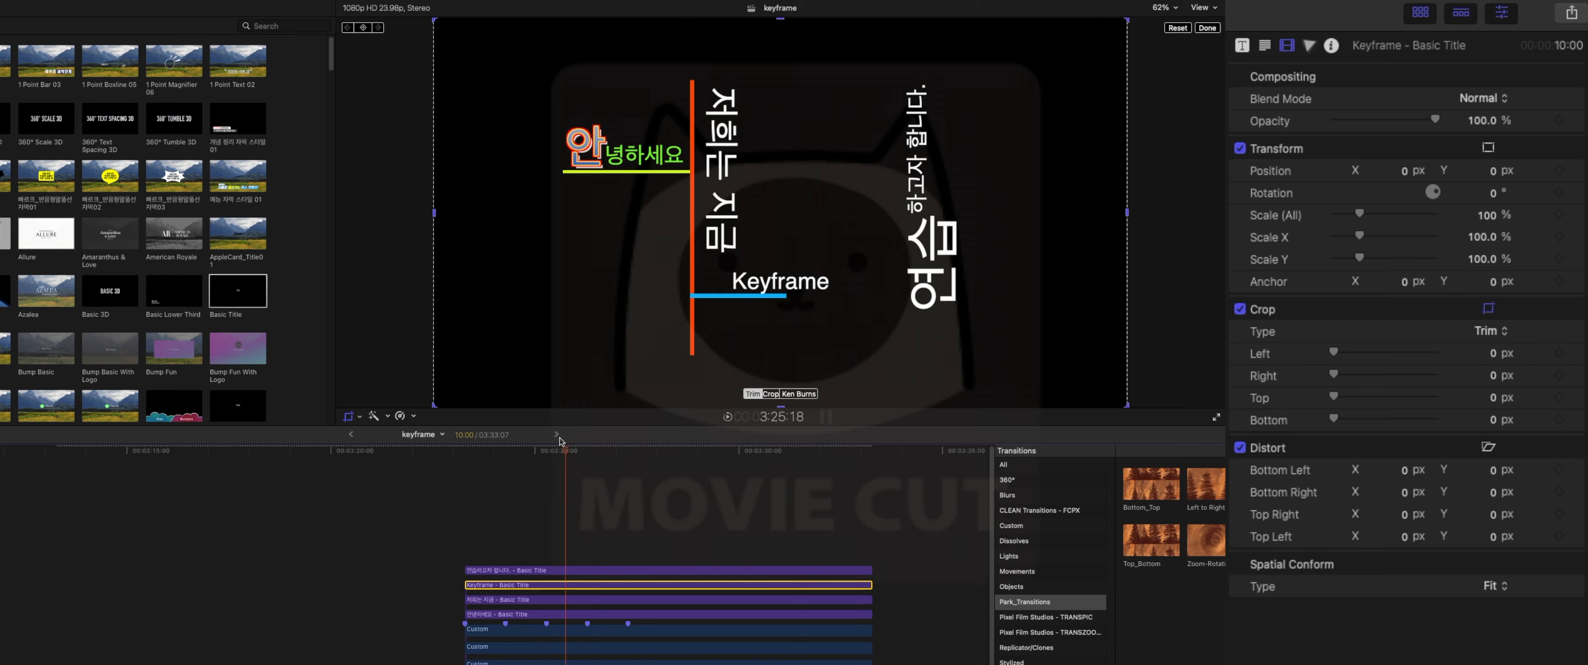
{"action": "key", "text": "Right"}
{"action": "key", "text": "Right"}
{"action": "key", "text": "Right"}
{"action": "key", "text": "Right"}
{"action": "key", "text": "Right"}
{"action": "key", "text": "Right"}
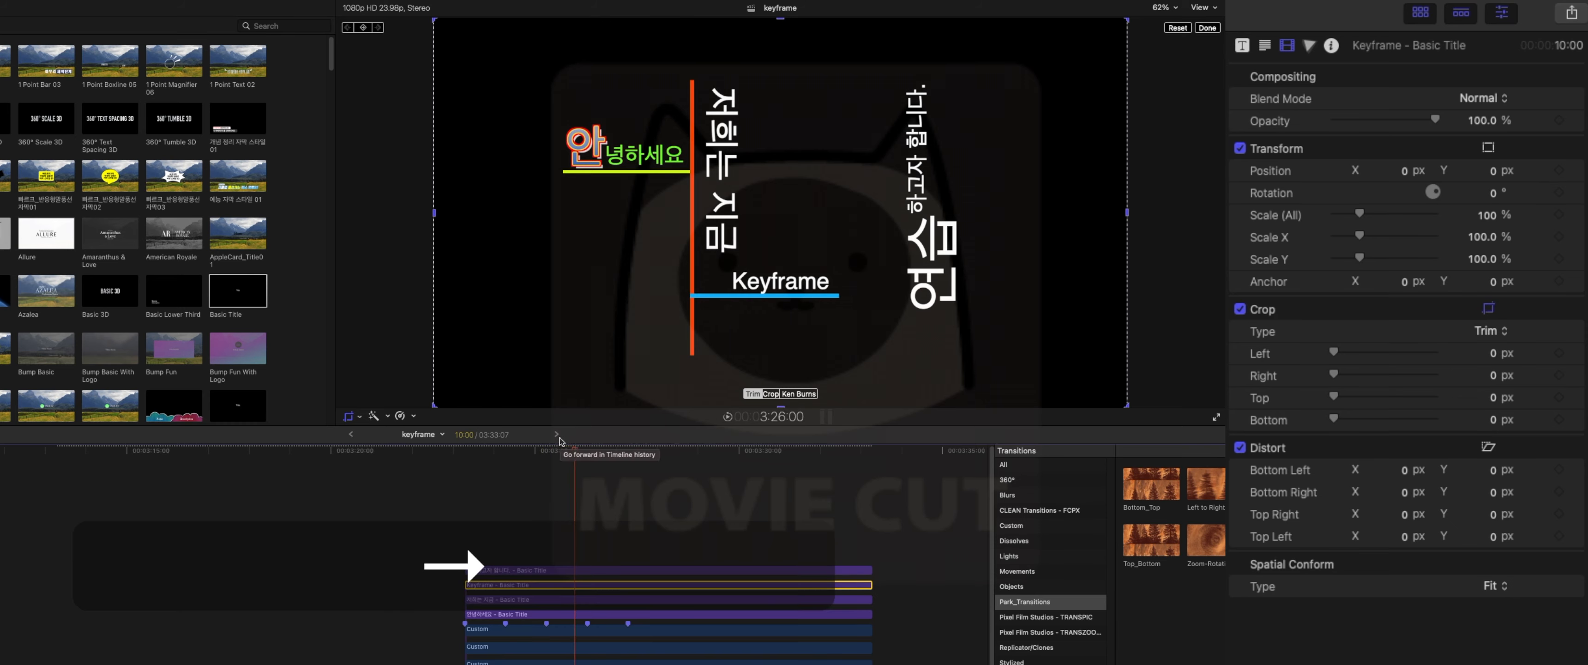
{"action": "key", "text": "Left"}
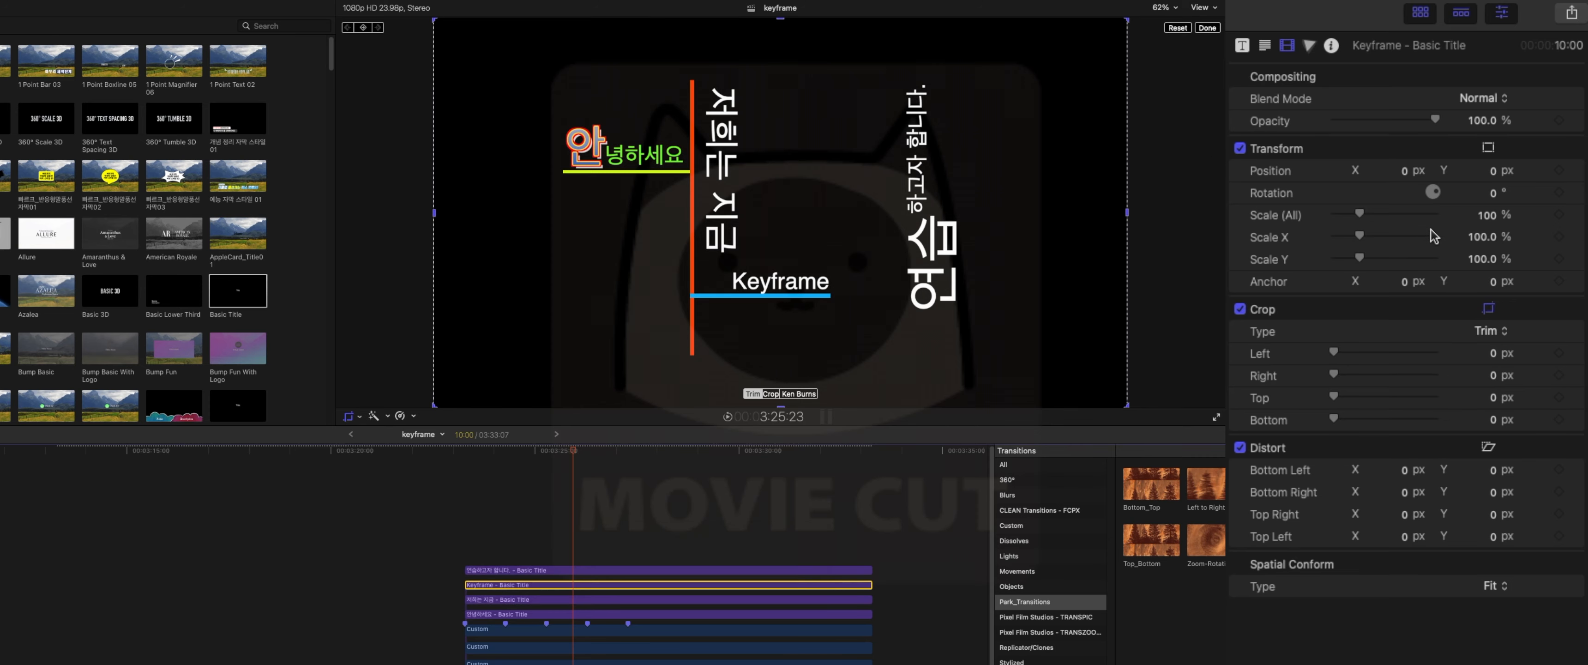
{"action": "left_click", "coordinate": [1558, 375]}
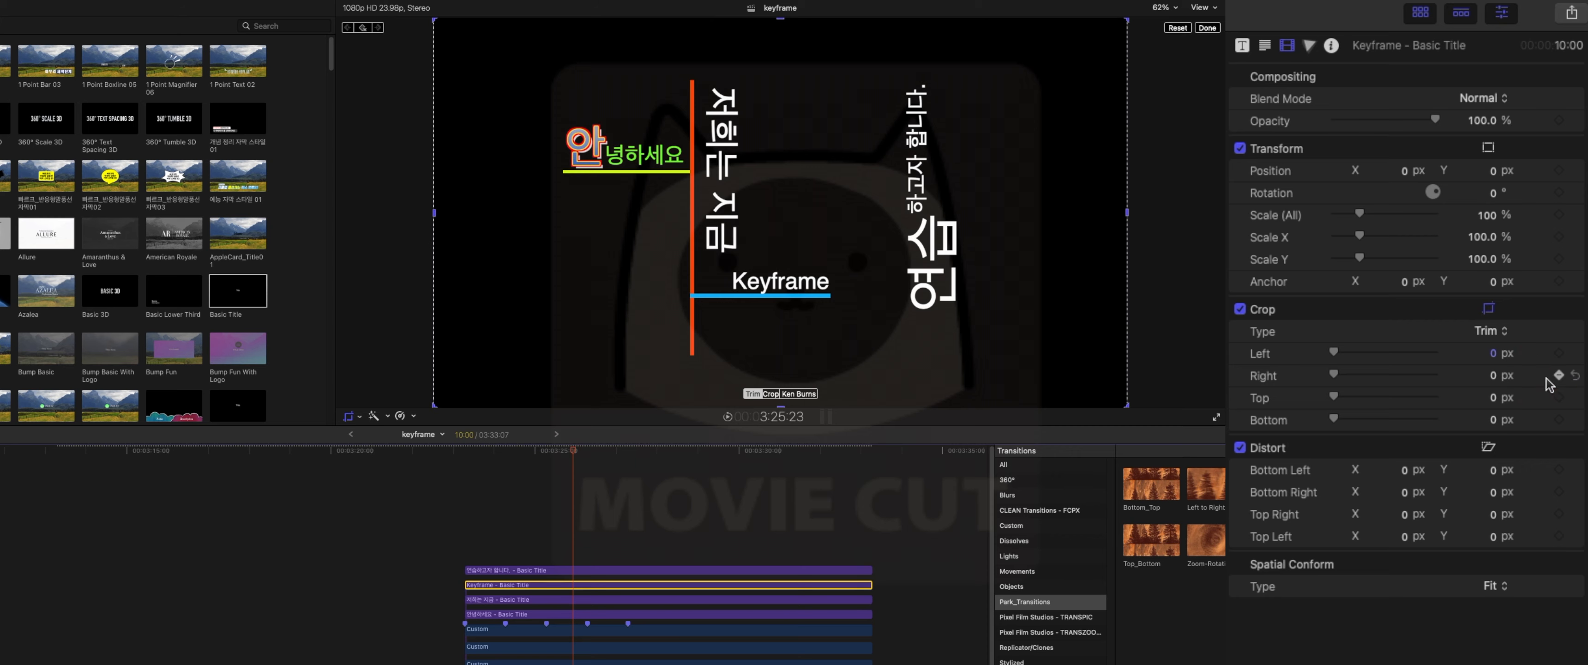
Show the video animation of the Keyframe title and set its right crop at 3:25:23 to about 821.4 px
{"action": "right_click", "coordinate": [577, 585]}
{"action": "left_click", "coordinate": [623, 664]}
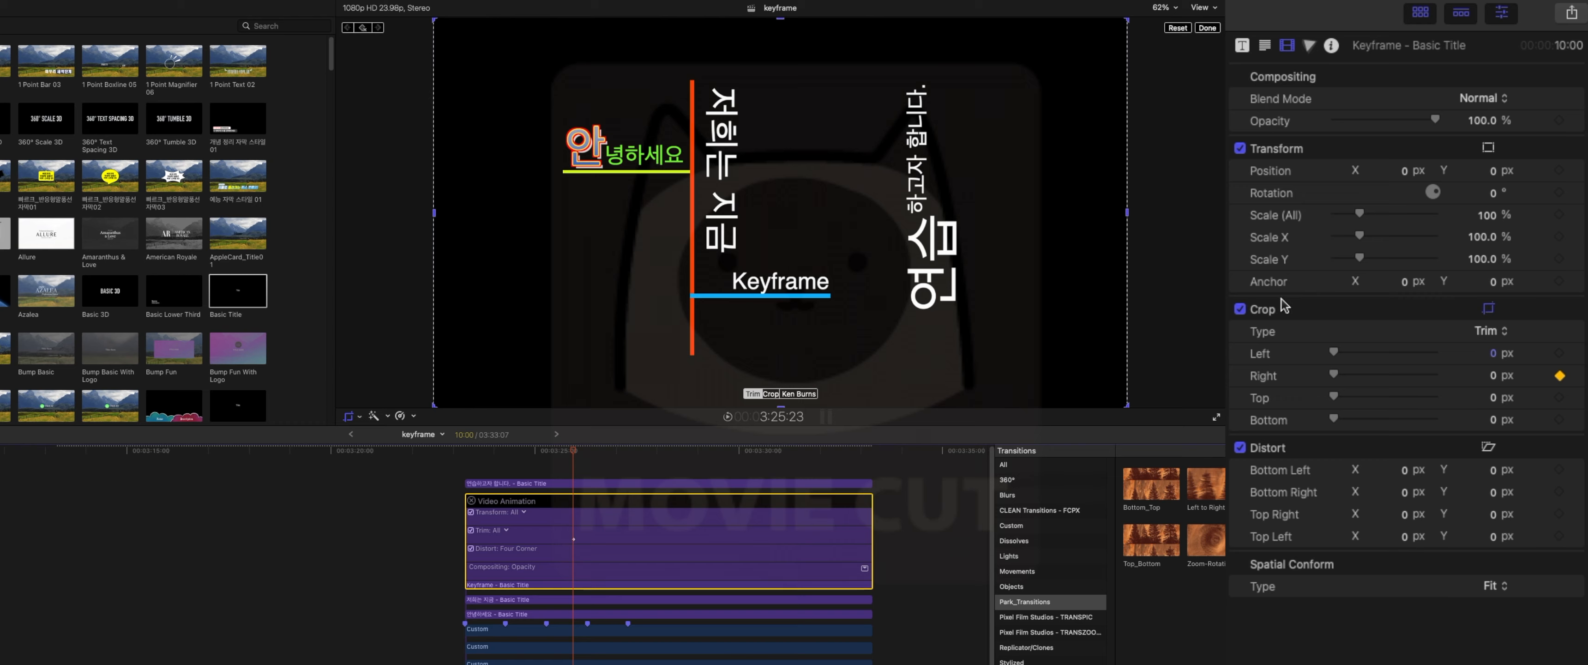
{"action": "left_click_drag", "start_coordinate": [1495, 376], "coordinate": [1542, 374]}
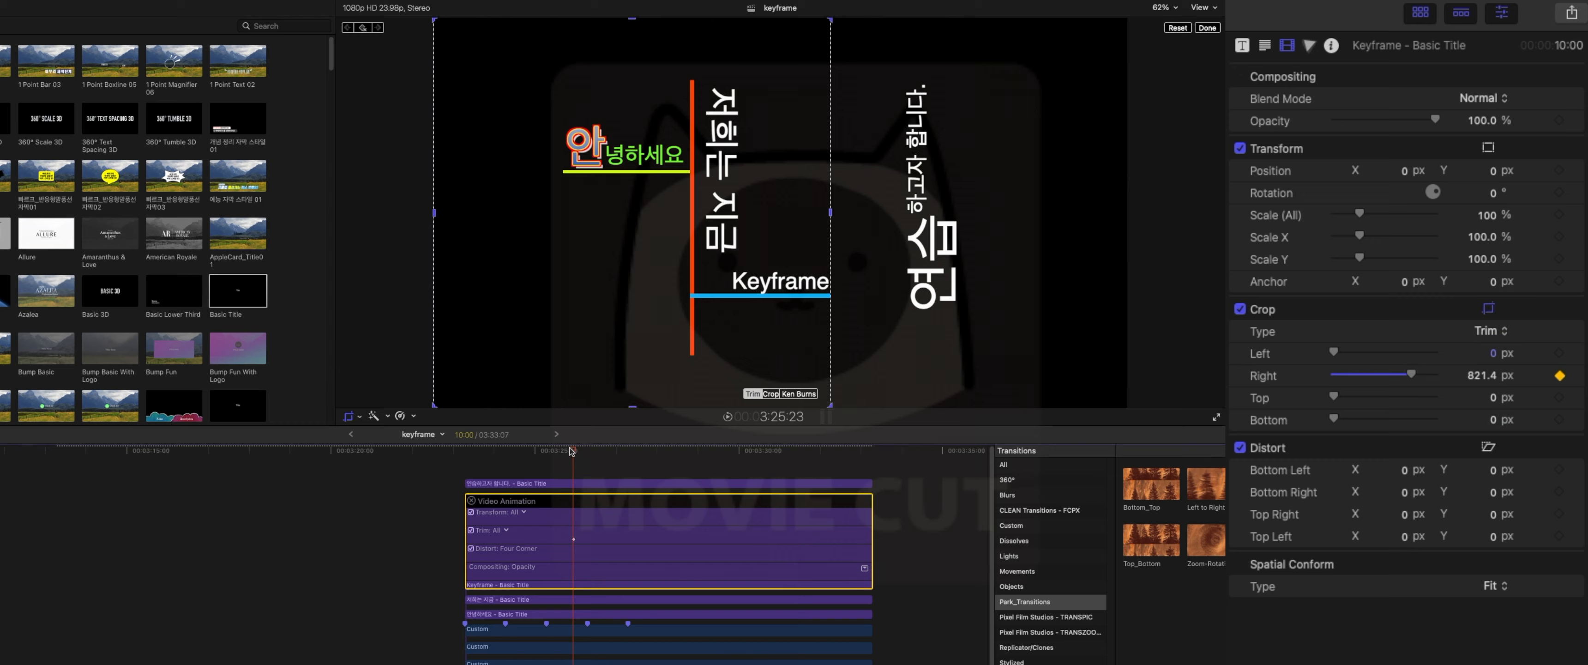
At 3:25:11, keyframe the right crop of the Keyframe title at about 1113.4 px, level with the tip of the blue line
{"action": "key", "text": "Left"}
{"action": "key", "text": "Left"}
{"action": "key", "text": "Left"}
{"action": "key", "text": "Left"}
{"action": "key", "text": "Left"}
{"action": "key", "text": "Left"}
{"action": "key", "text": "Left"}
{"action": "key", "text": "Left"}
{"action": "key", "text": "Left"}
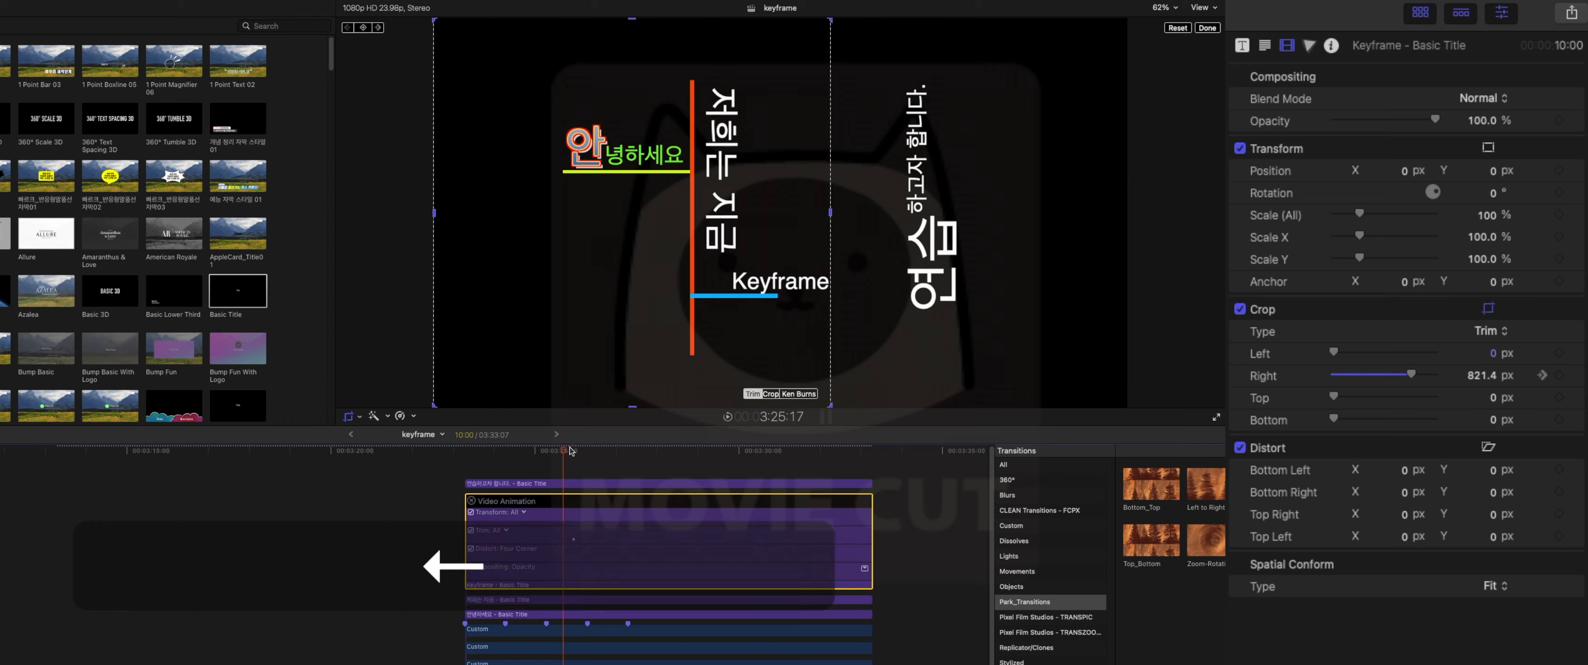
{"action": "key", "text": "Left"}
{"action": "key", "text": "Left"}
{"action": "key", "text": "Left"}
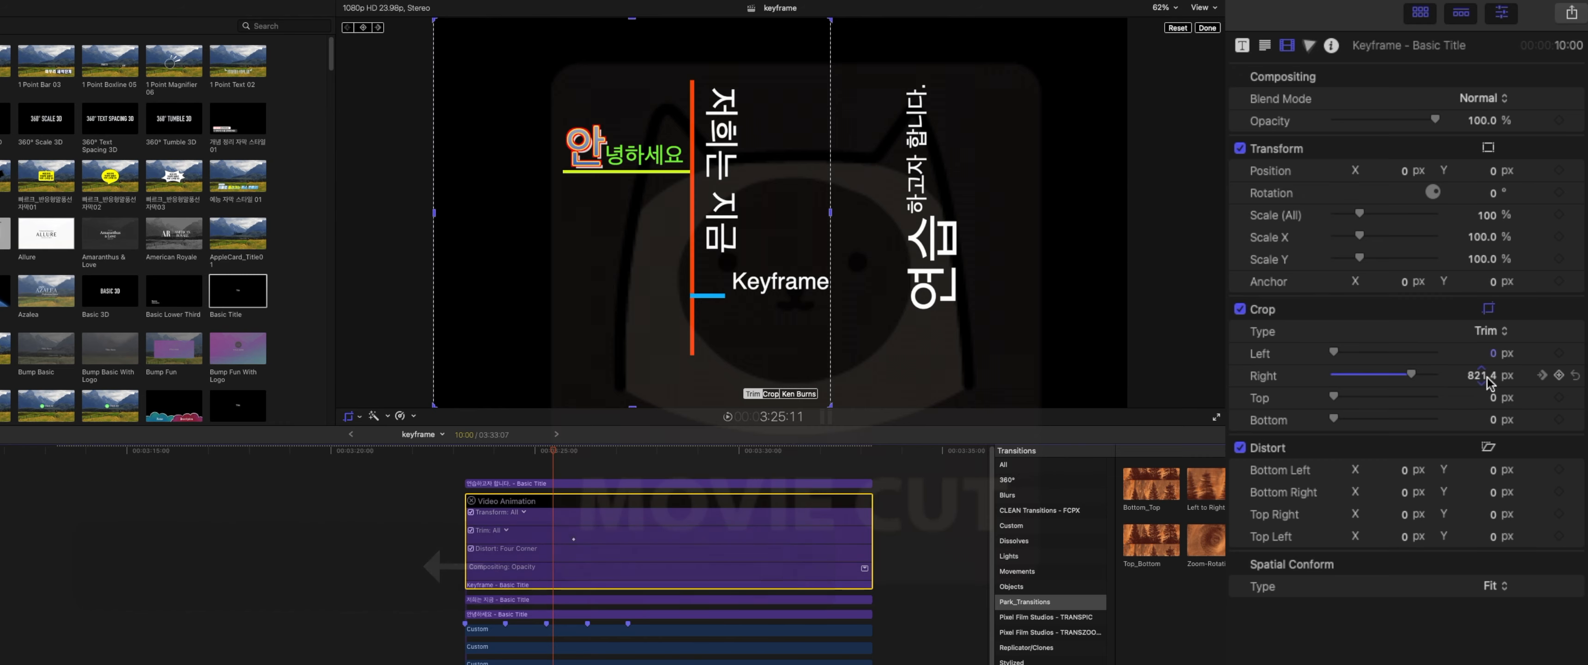
{"action": "left_click_drag", "start_coordinate": [1480, 375], "coordinate": [1479, 375]}
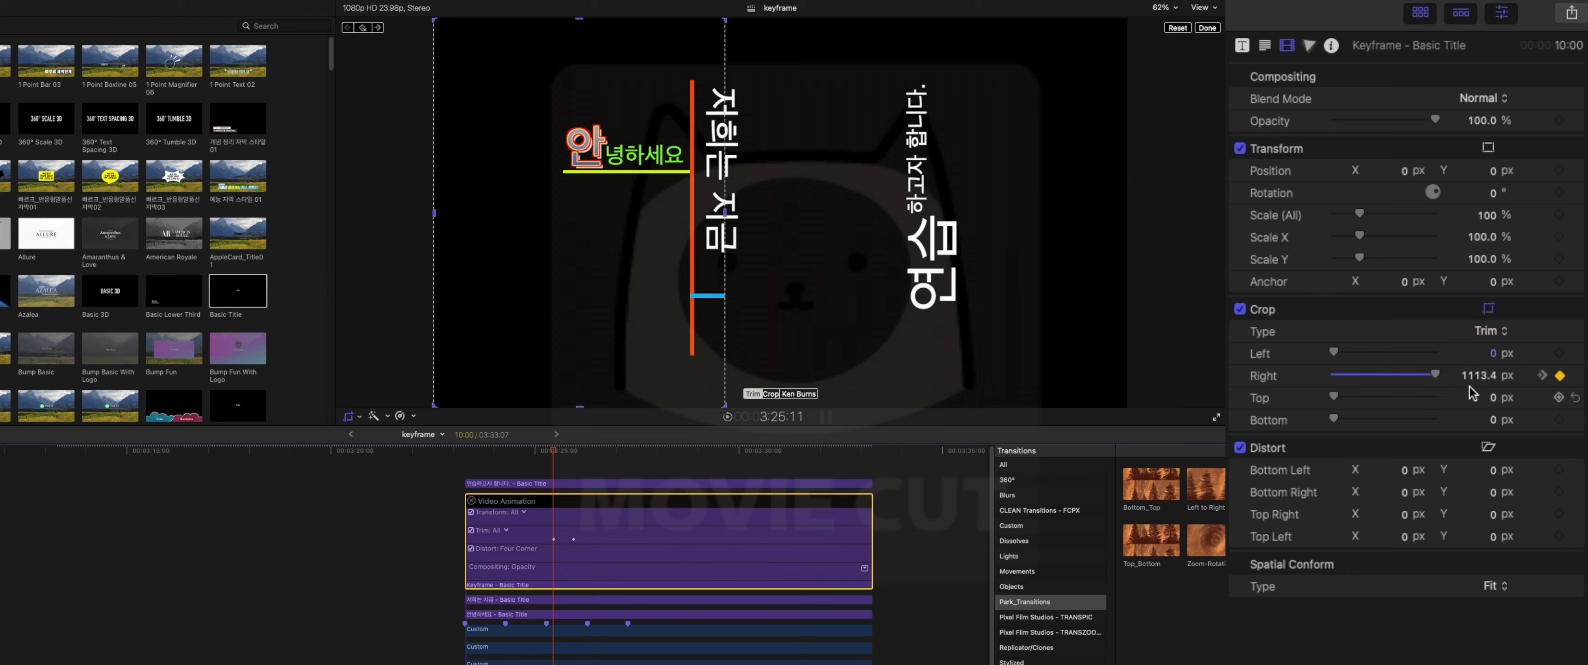
Step frame by frame through the cropped reveal of the Keyframe title to check it against the growing blue line
{"action": "key", "text": "Right"}
{"action": "key", "text": "Right"}
{"action": "key", "text": "Right"}
{"action": "key", "text": "Right"}
{"action": "key", "text": "Right"}
{"action": "key", "text": "Right"}
{"action": "key", "text": "Right"}
{"action": "key", "text": "Right"}
{"action": "key", "text": "Right"}
{"action": "key", "text": "Right"}
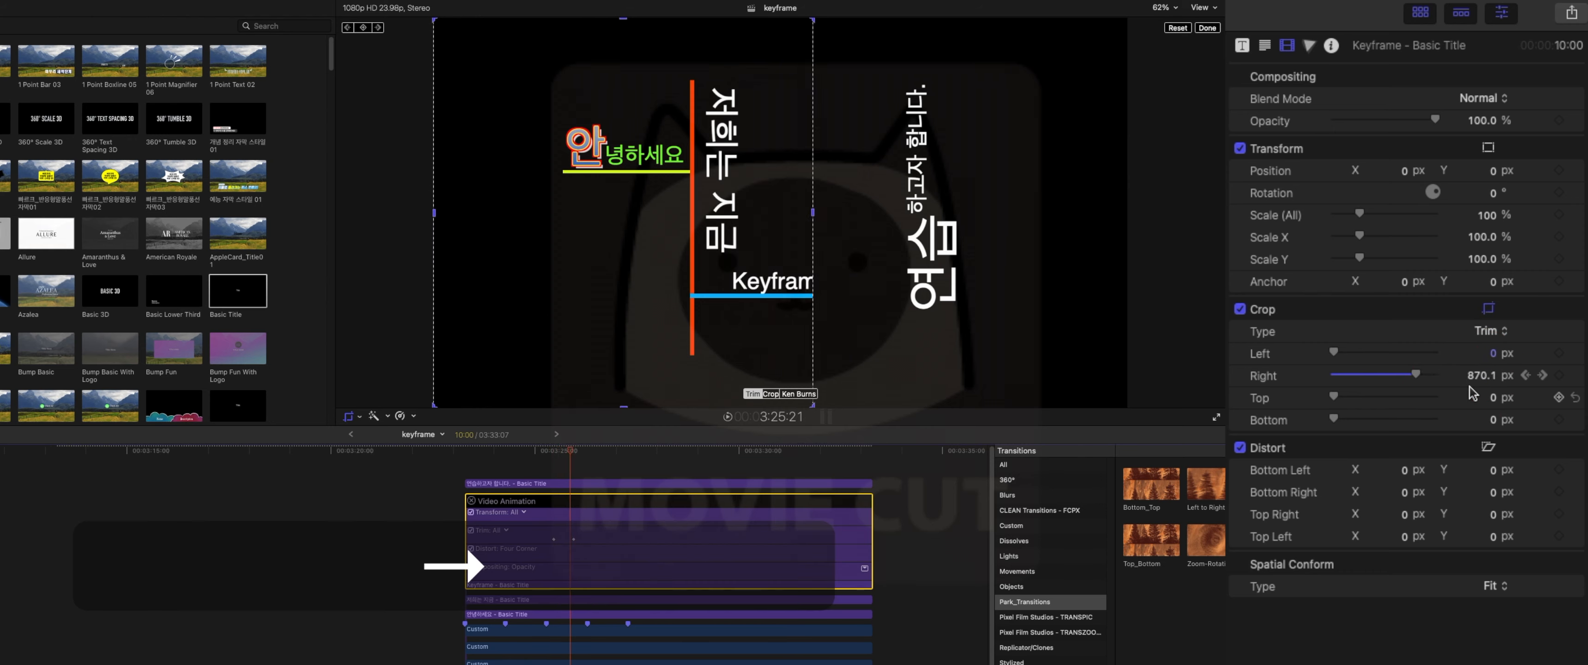
At 3:26:19, trim the bottom of the vertical 연습하고자 합니다. title by about 276.4 px, level with the lower end of the green line
{"action": "key", "text": "Right"}
{"action": "key", "text": "Right"}
{"action": "key", "text": "Right"}
{"action": "key", "text": "Right"}
{"action": "key", "text": "Right"}
{"action": "key", "text": "Right"}
{"action": "key", "text": "Right"}
{"action": "key", "text": "Right"}
{"action": "key", "text": "Right"}
{"action": "key", "text": "Right"}
{"action": "left_click", "coordinate": [590, 482]}
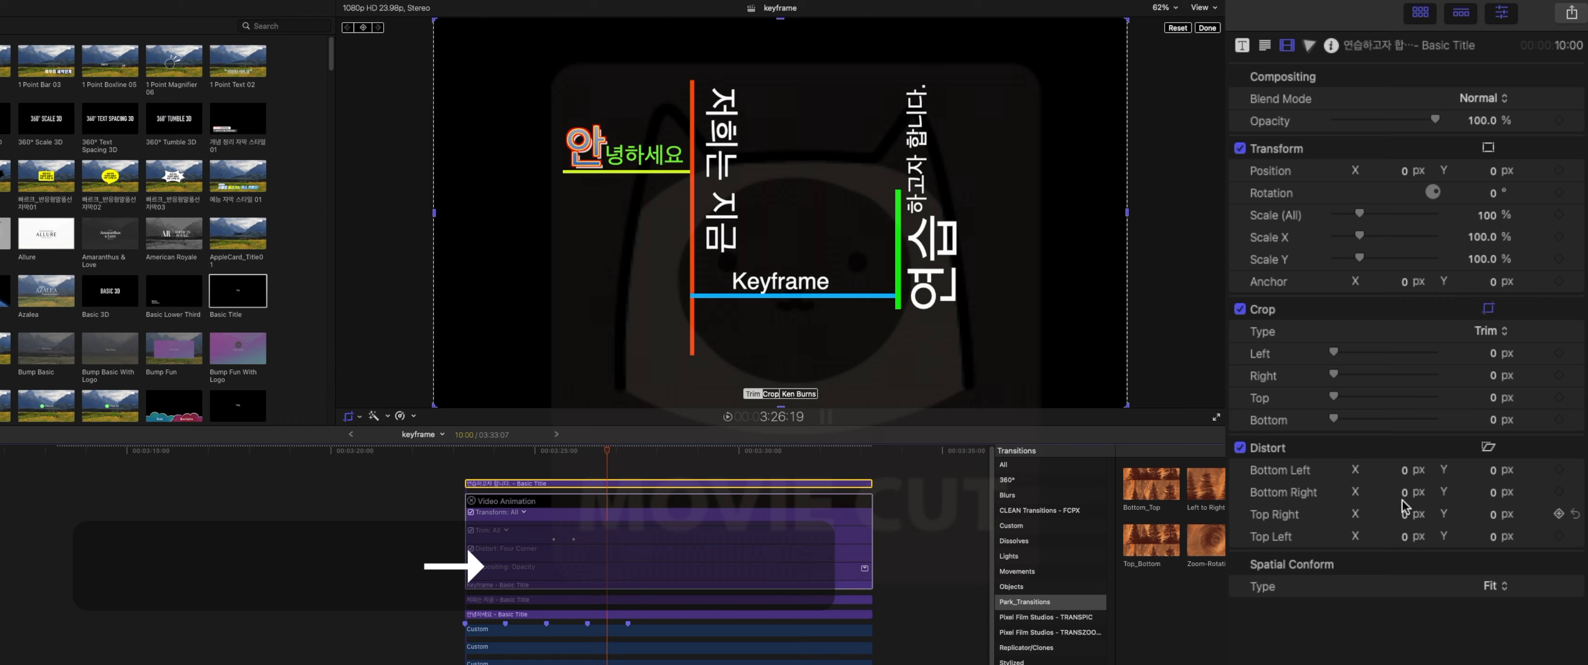
{"action": "left_click_drag", "start_coordinate": [1490, 422], "coordinate": [1490, 404]}
{"action": "left_click", "coordinate": [886, 343]}
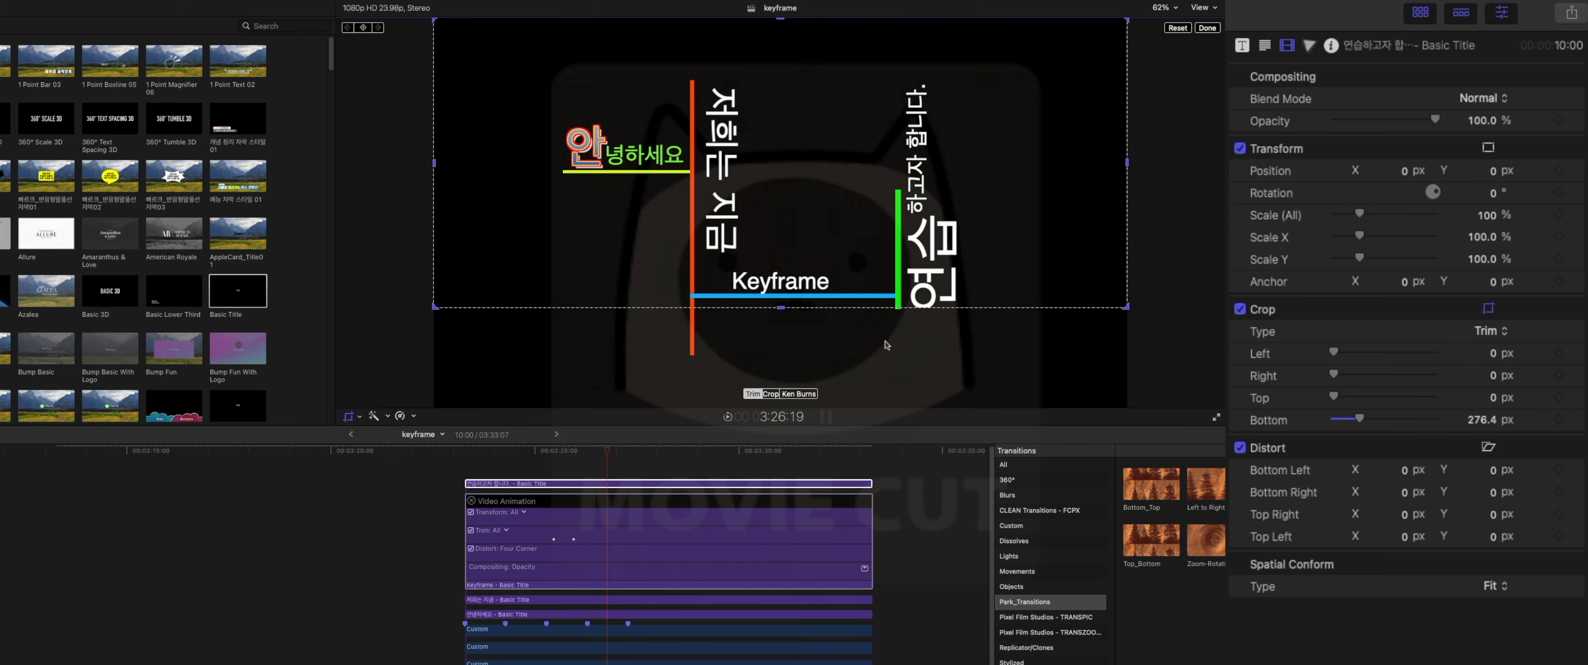
Set the 연습하고자 합니다. title's bottom crop to 272.3 px with a keyframe at 3:26:19, and show its video animation
{"action": "key", "text": "super+equal"}
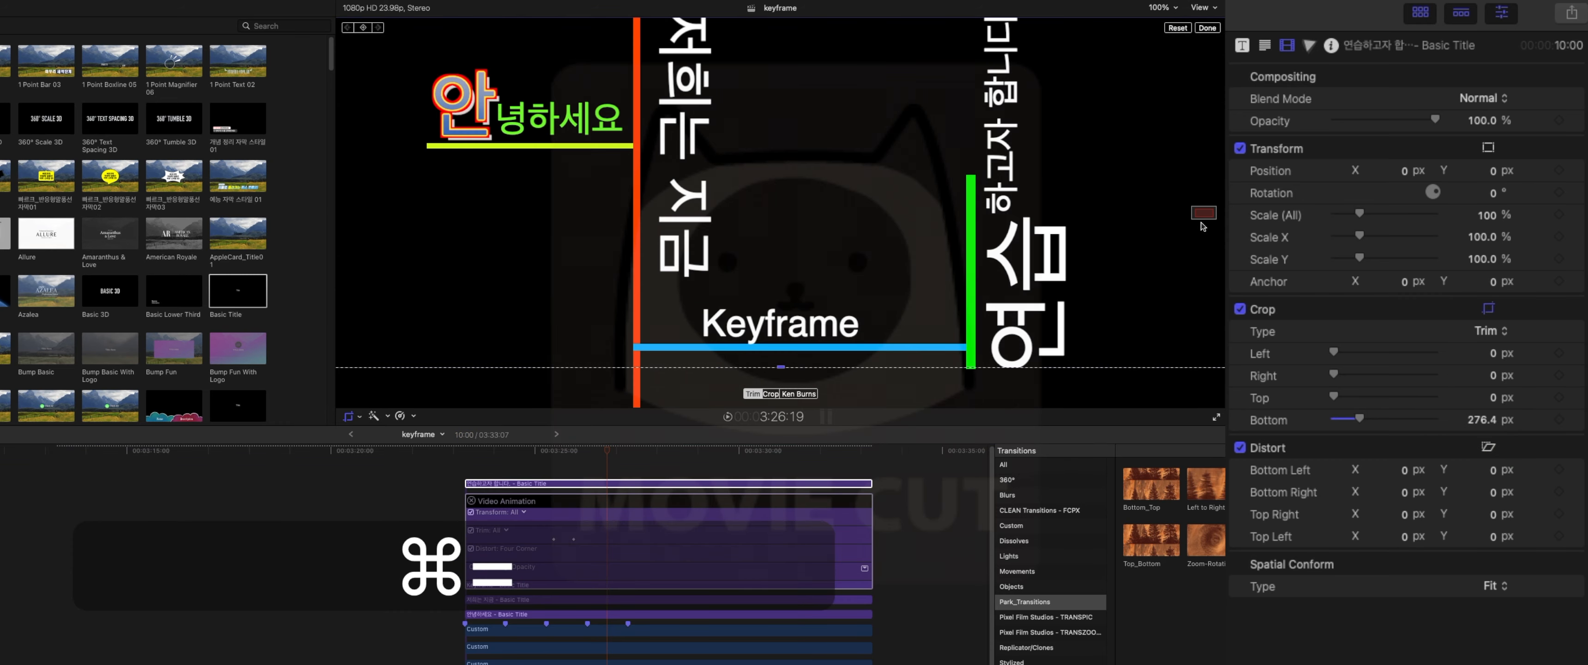
{"action": "left_click_drag", "start_coordinate": [1204, 214], "coordinate": [1207, 217]}
{"action": "left_click_drag", "start_coordinate": [667, 246], "coordinate": [667, 250]}
{"action": "left_click", "coordinate": [1558, 419]}
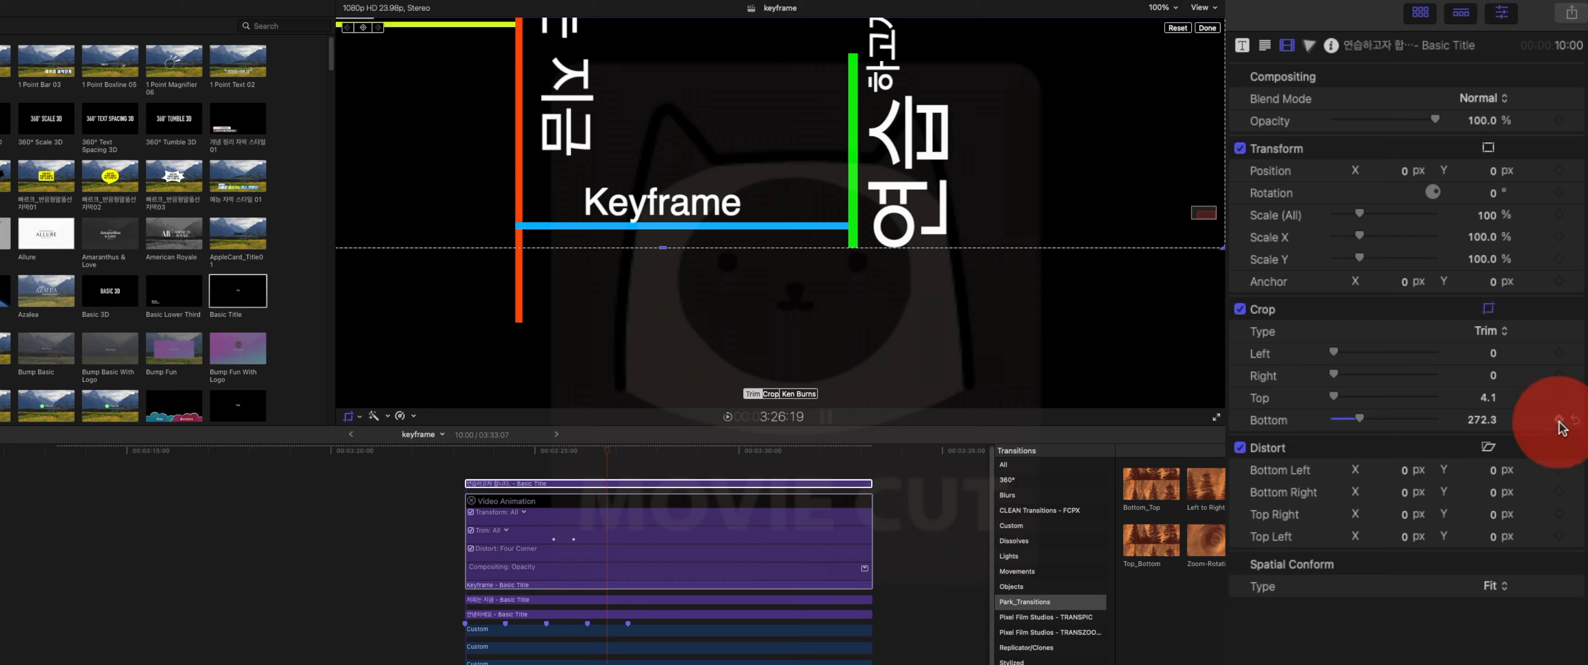
{"action": "right_click", "coordinate": [601, 486]}
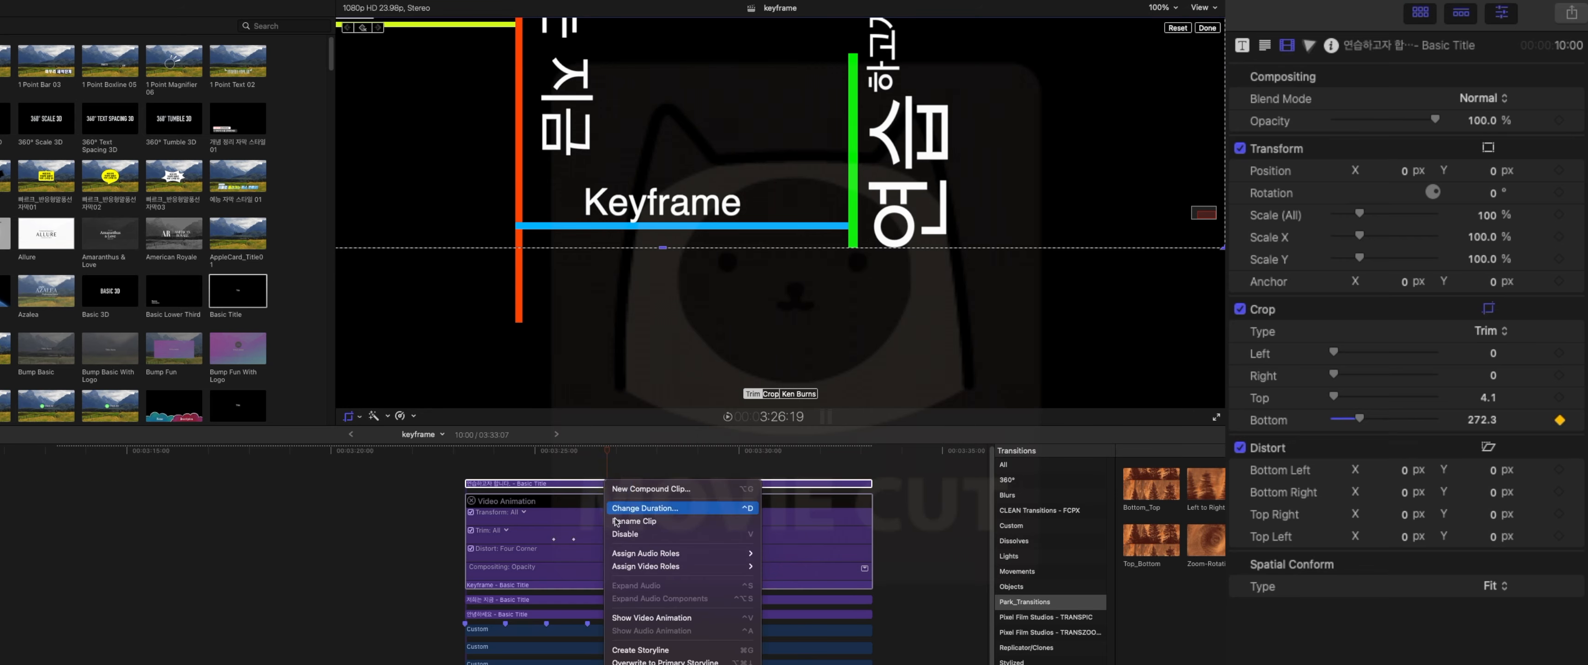
{"action": "left_click", "coordinate": [622, 618]}
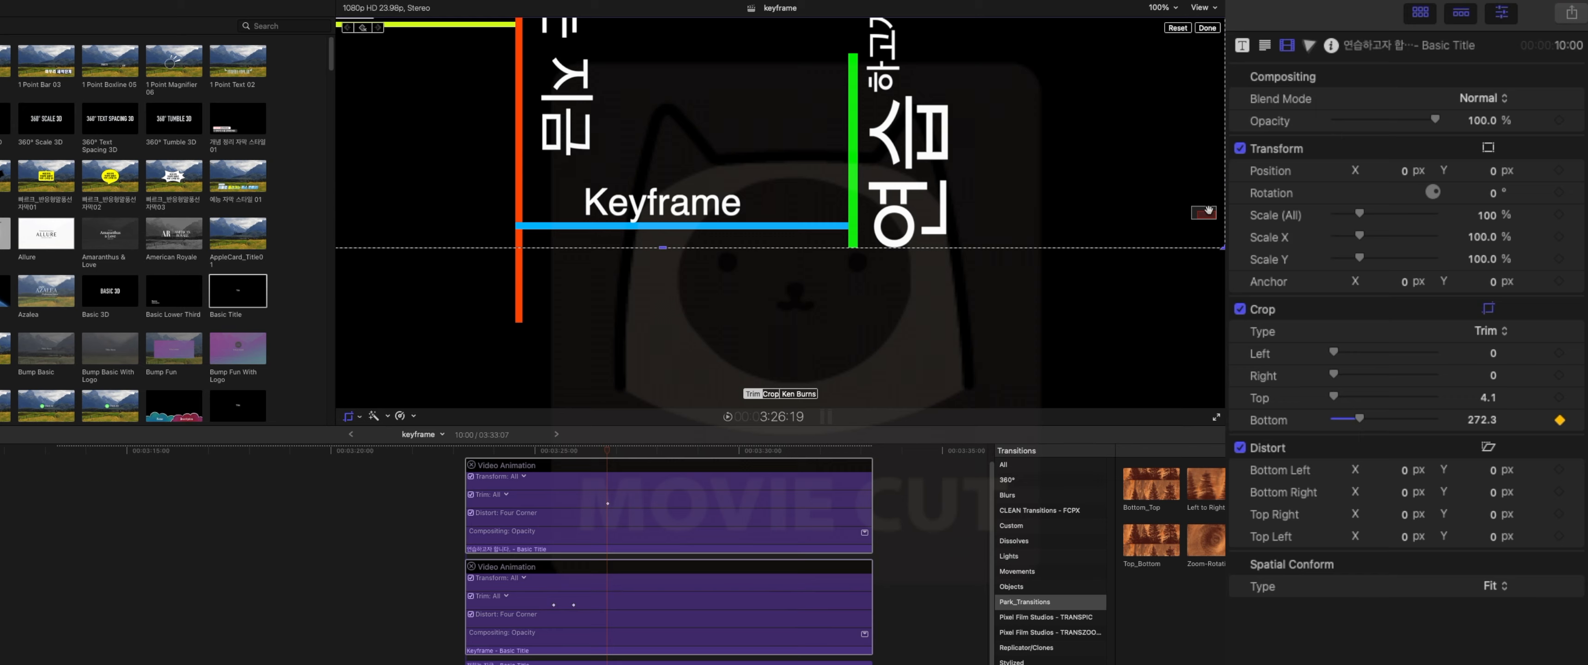
At 3:27:07, set the 연습하고자 합니다. title's top crop to 172.1 px and add a keyframe for it
{"action": "left_click_drag", "start_coordinate": [1202, 216], "coordinate": [1209, 209]}
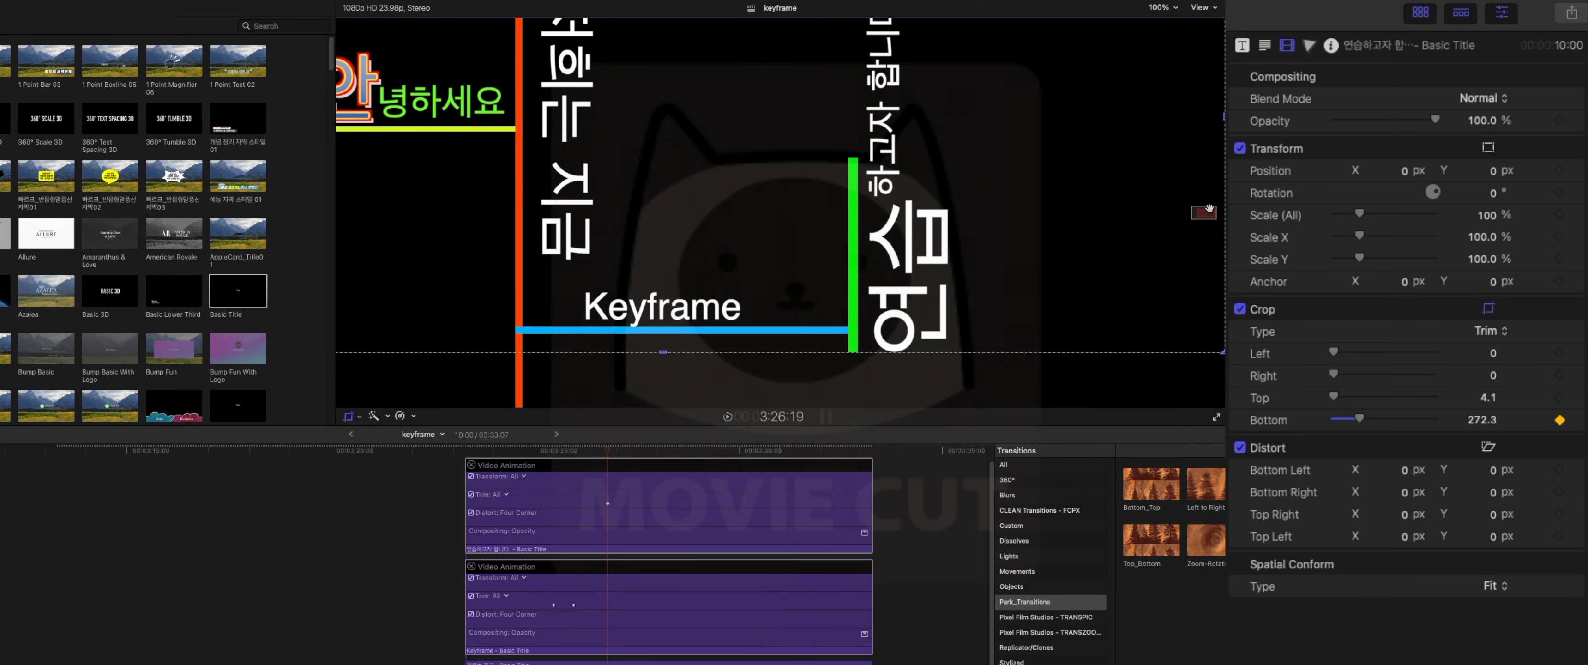
{"action": "left_click_drag", "start_coordinate": [1208, 212], "coordinate": [1206, 194]}
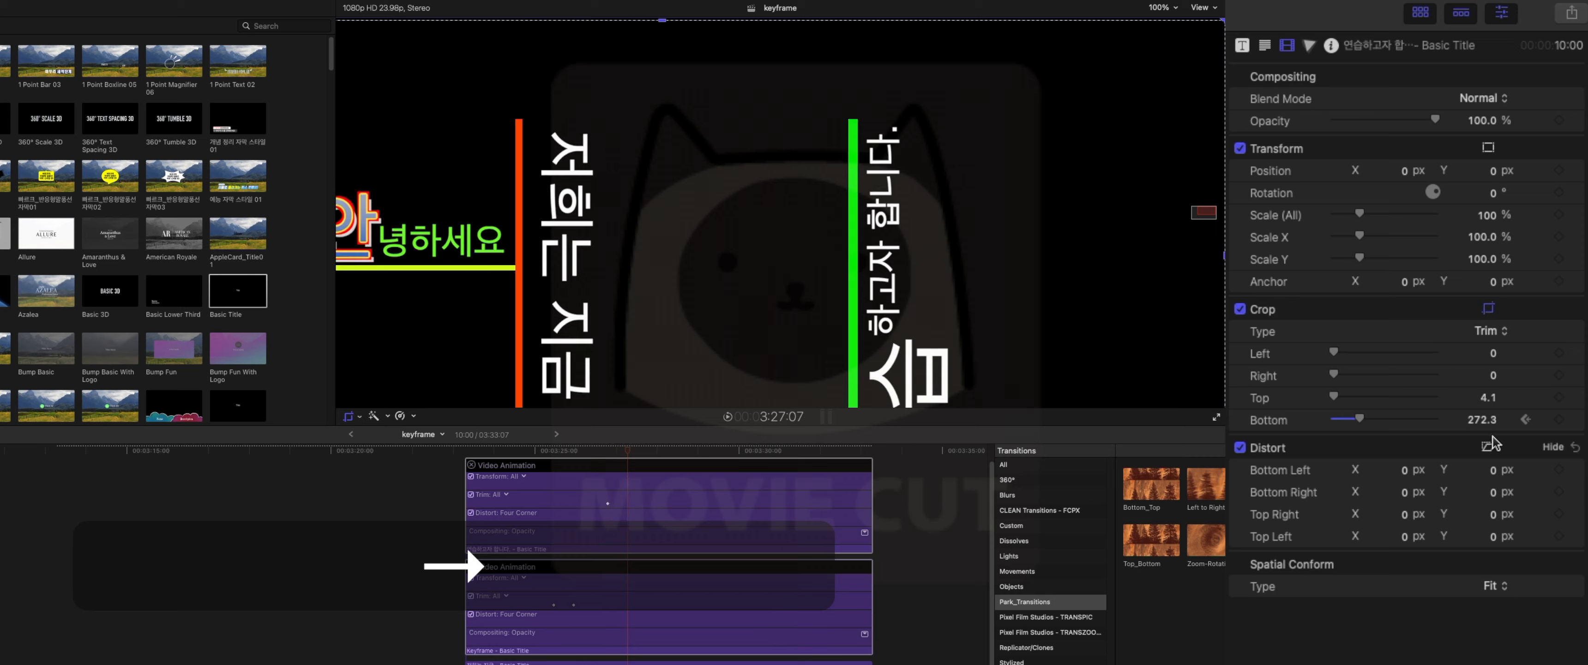
{"action": "key", "text": "cmd+z"}
{"action": "left_click_drag", "start_coordinate": [1490, 398], "coordinate": [1491, 369]}
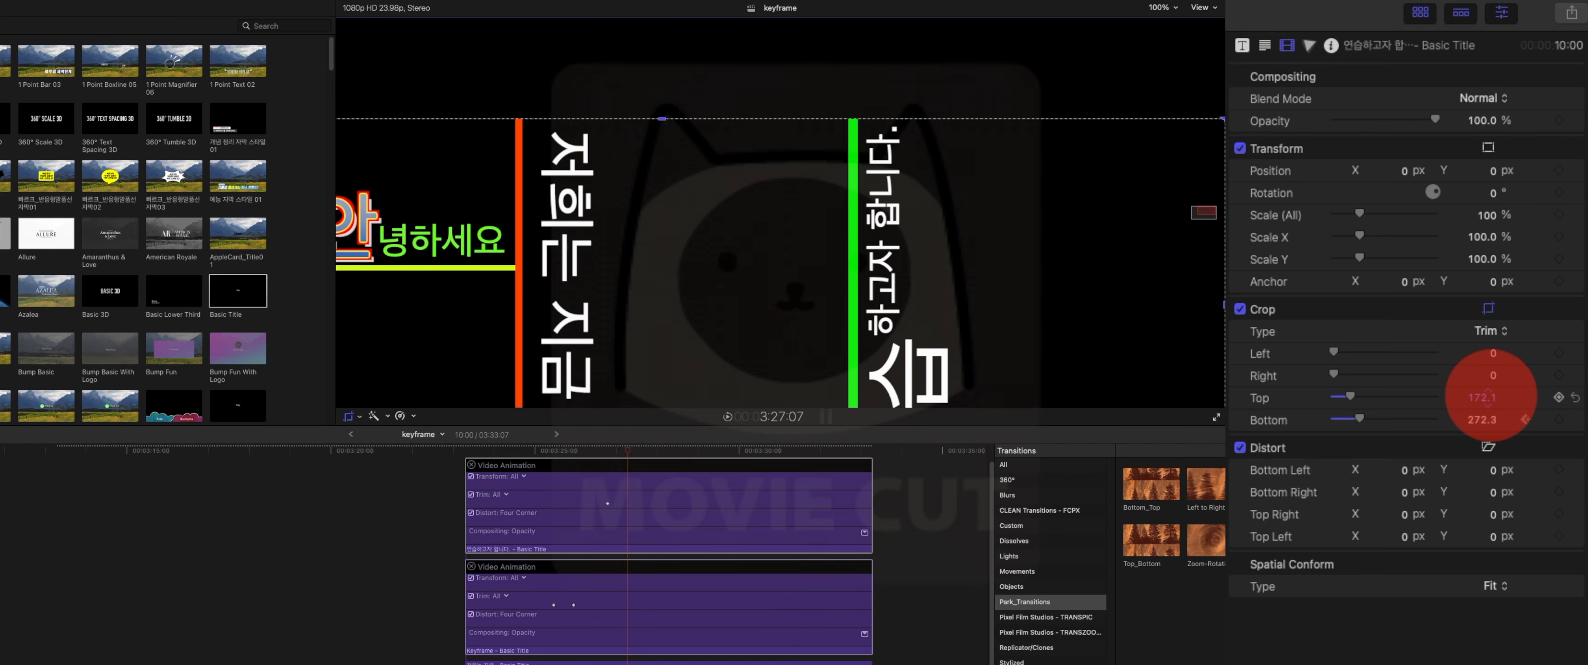
{"action": "left_click", "coordinate": [1488, 420]}
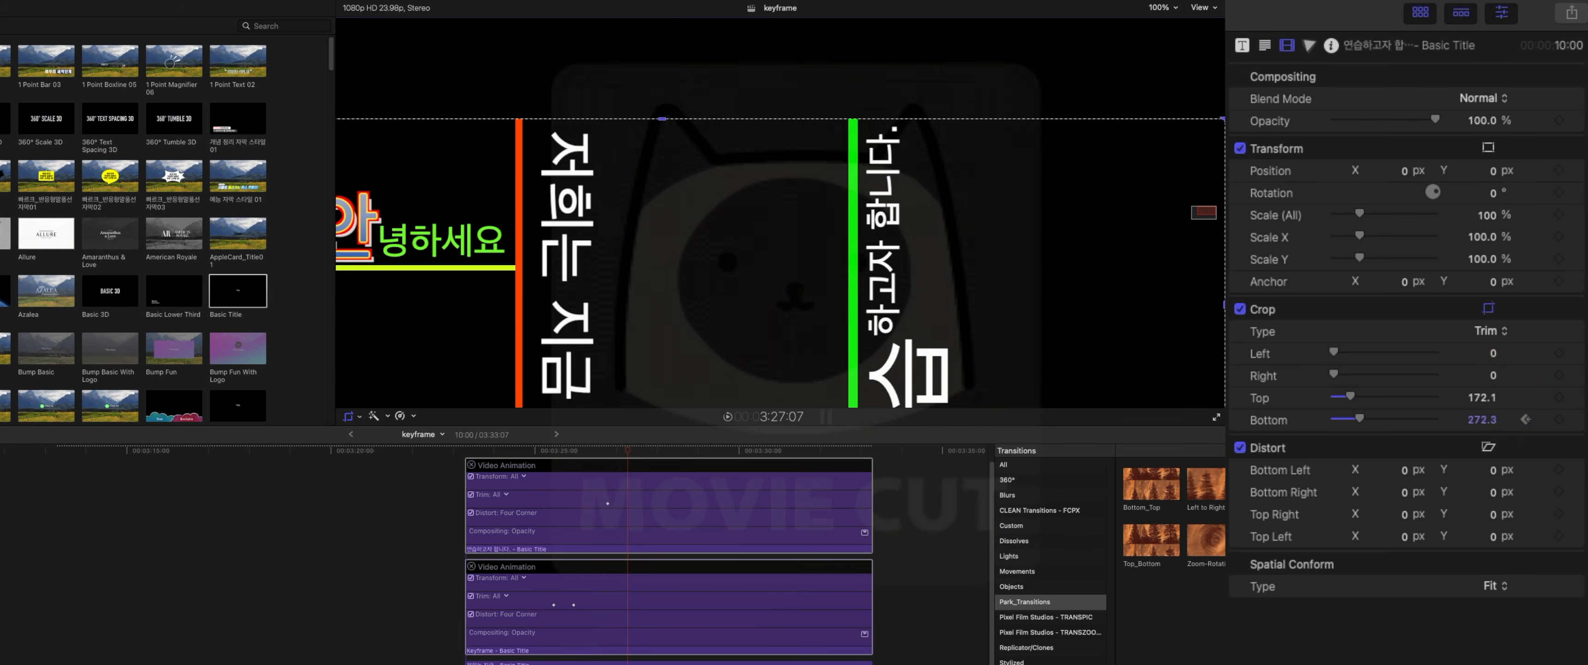
{"action": "left_click", "coordinate": [1558, 397]}
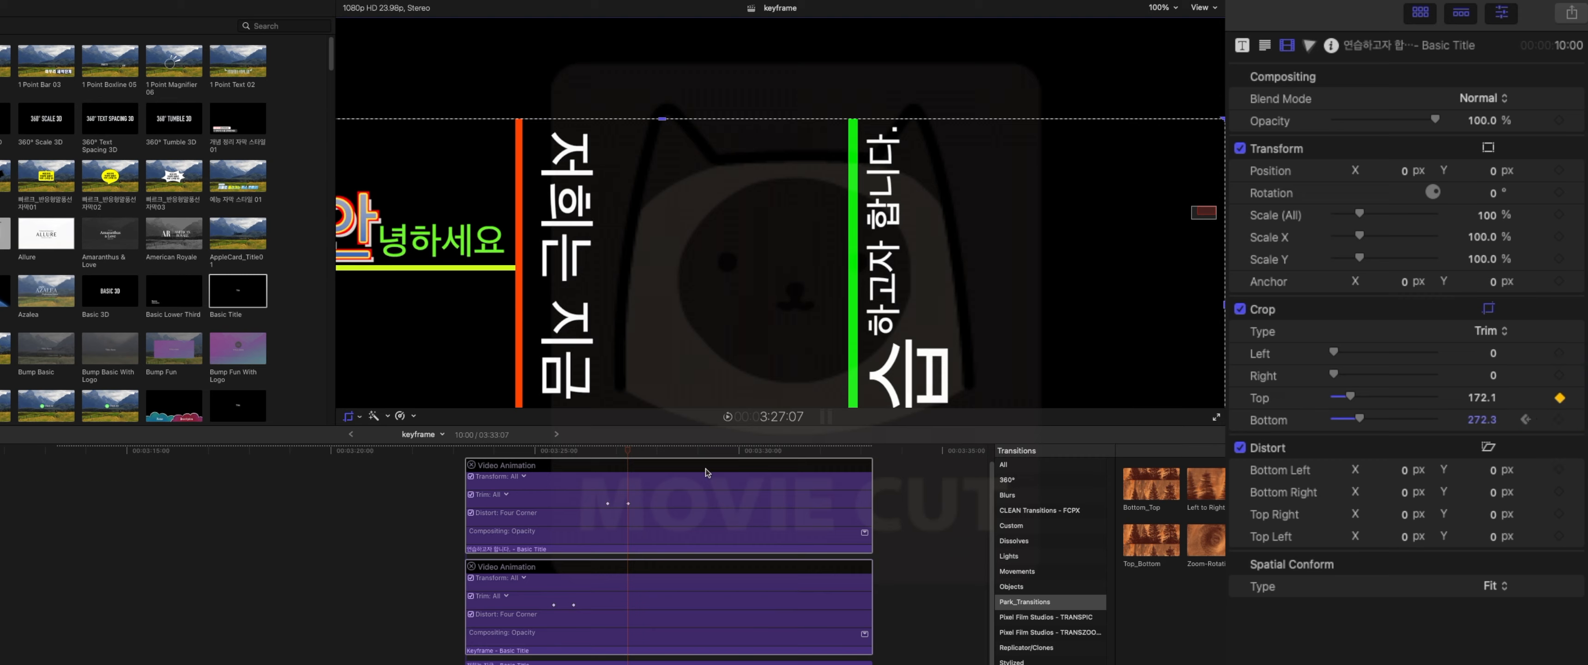
At 3:26:07, keyframe the title's trim with the top crop at 766.1 px and the bottom crop at 314.3 px
{"action": "key", "text": "shift+c"}
{"action": "left_click_drag", "start_coordinate": [624, 453], "coordinate": [588, 450]}
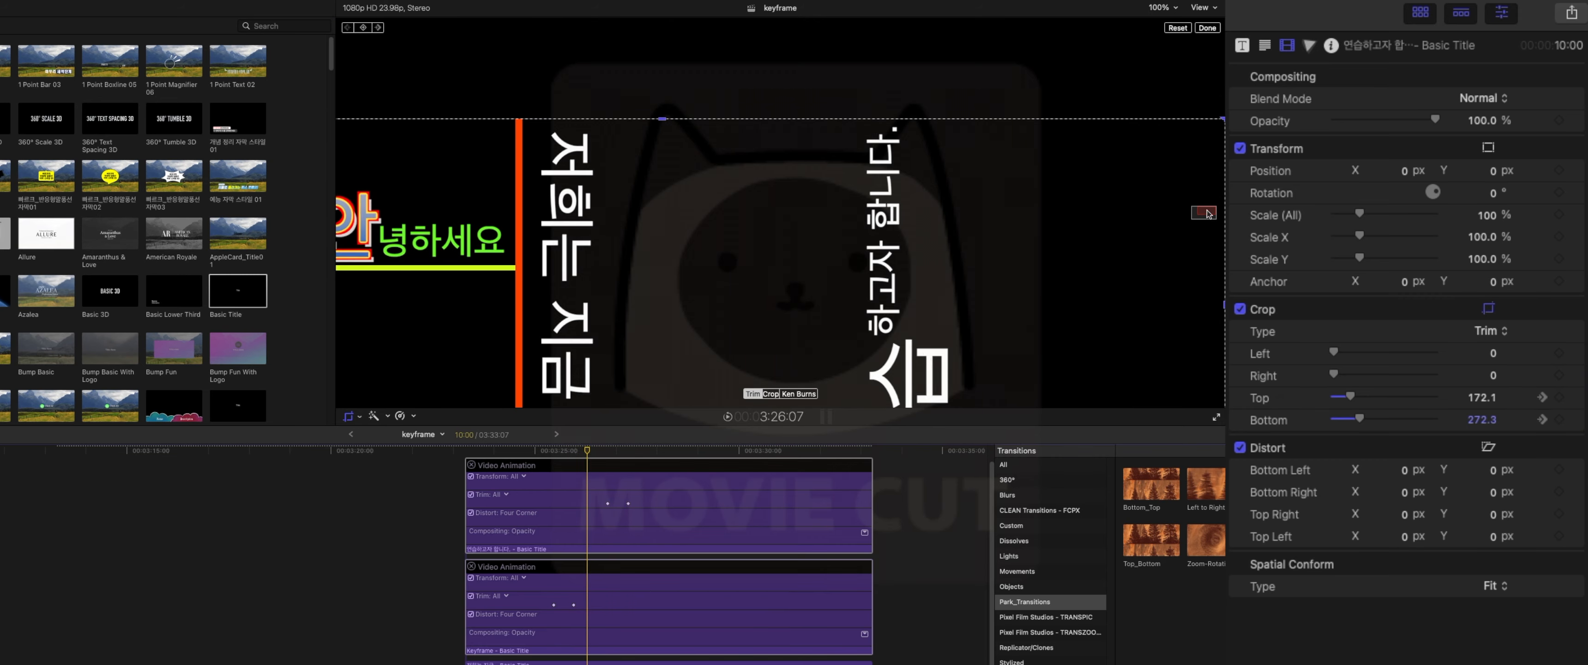
{"action": "scroll", "coordinate": [1205, 211], "scroll_direction": "down", "scroll_amount": 5}
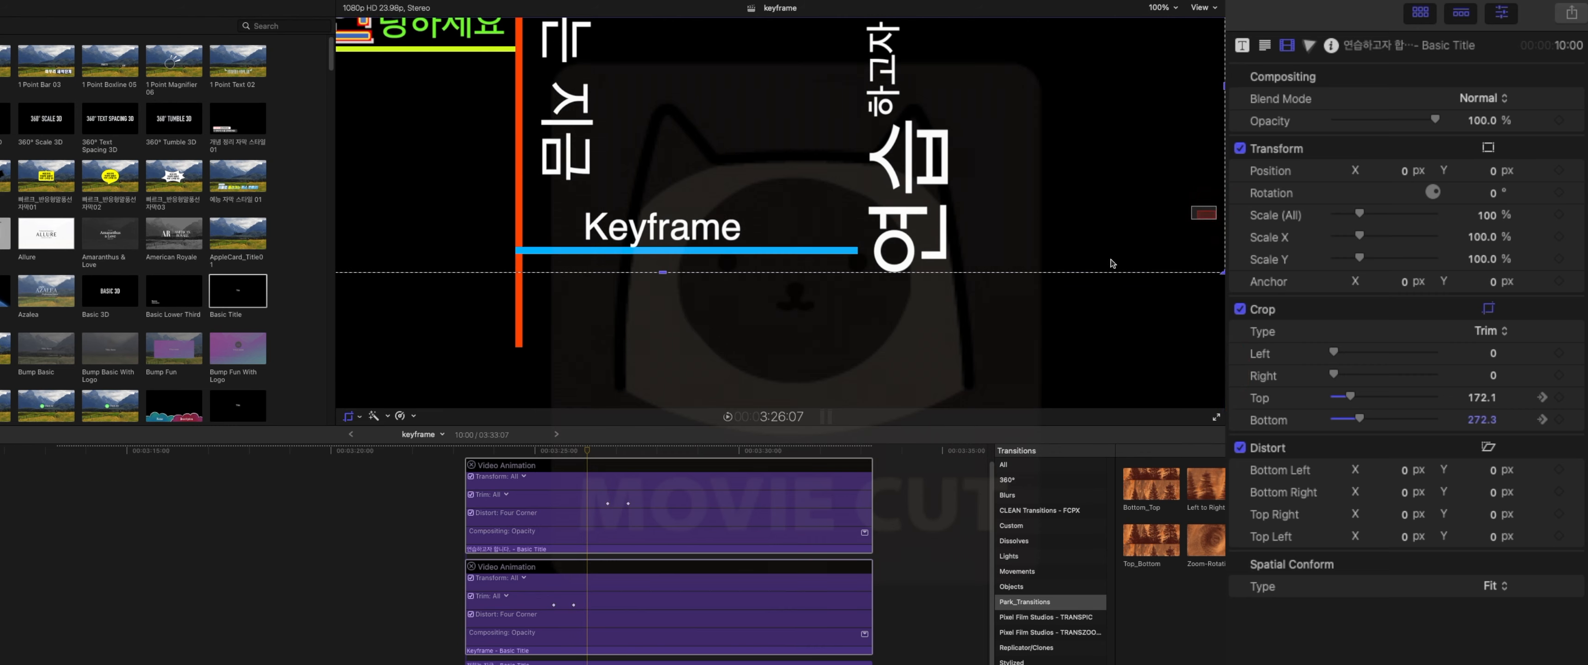
{"action": "key", "text": "Right"}
{"action": "key", "text": "Left"}
{"action": "key", "text": "Right"}
{"action": "key", "text": "Left"}
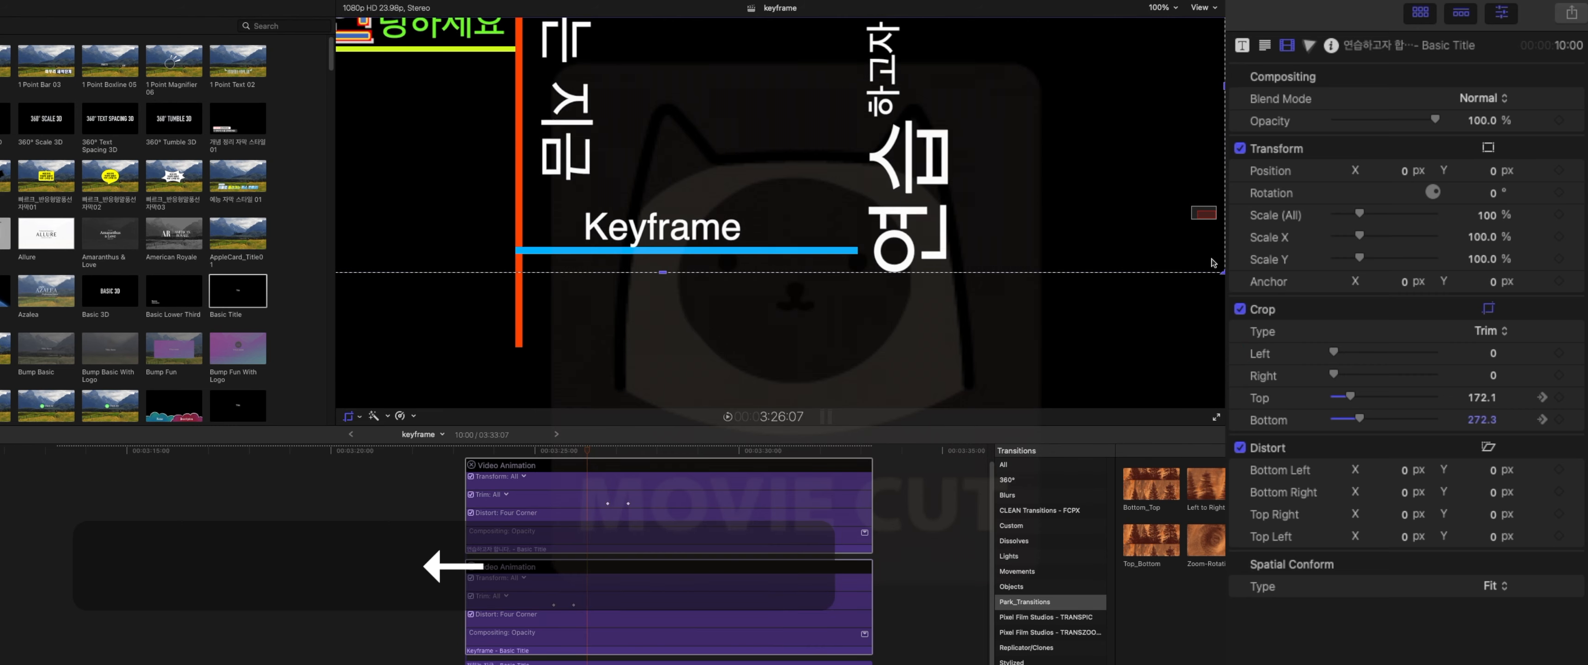
{"action": "mouse_move", "coordinate": [1486, 398]}
{"action": "left_mouse_down"}
{"action": "mouse_move", "coordinate": [1494, 369]}
{"action": "mouse_move", "coordinate": [1484, 421]}
{"action": "left_mouse_up"}
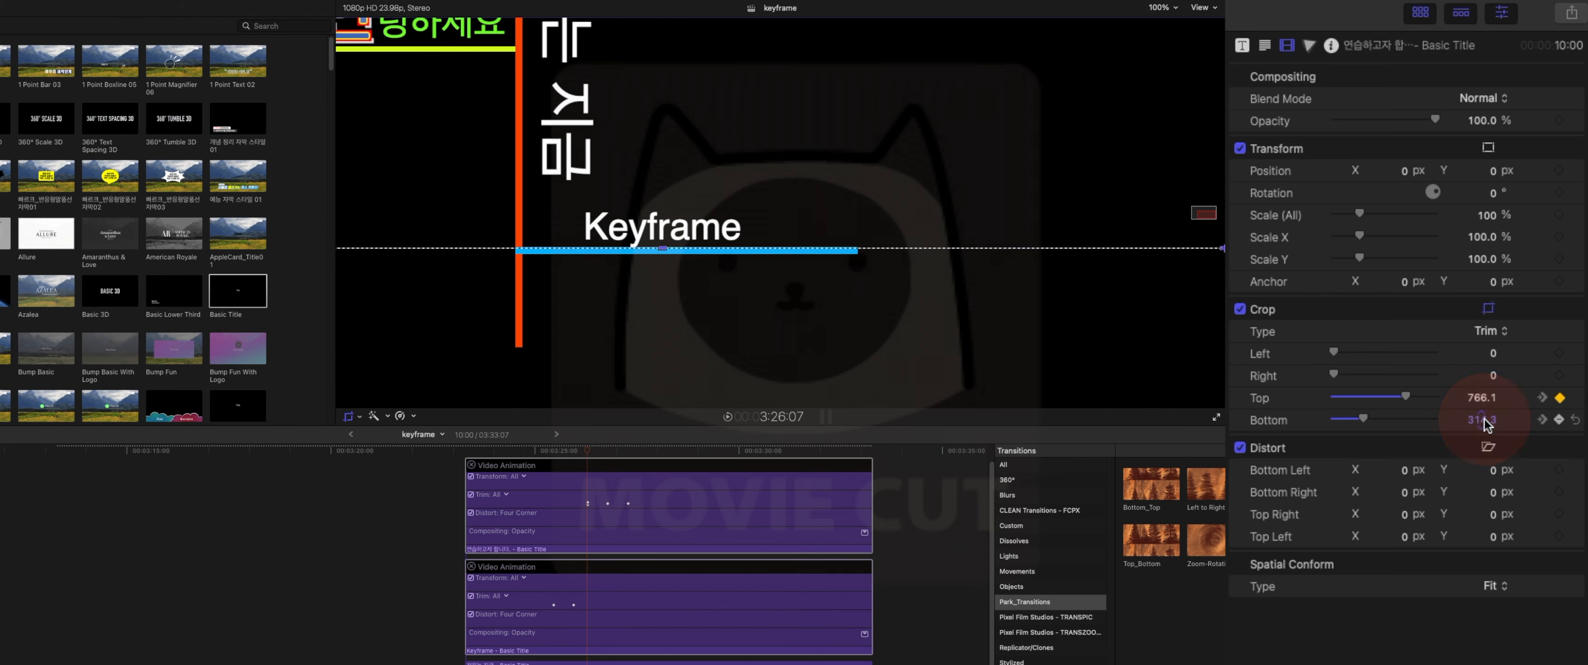
Play and step frame by frame through the title's crop reveal from just before 3:26:07 to check its start
{"action": "left_click", "coordinate": [567, 444]}
{"action": "key", "text": "space"}
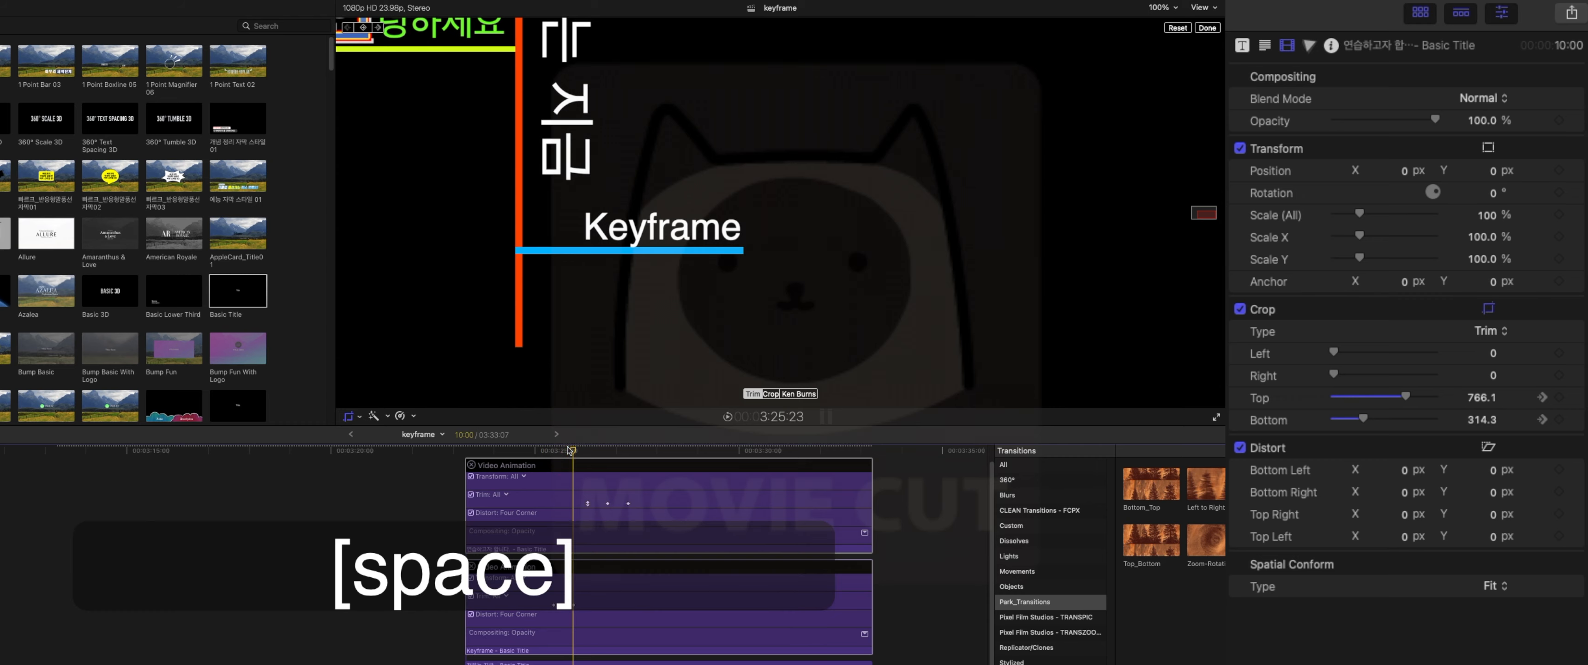
{"action": "key", "text": "space"}
{"action": "key", "text": "Right"}
{"action": "key", "text": "Right"}
{"action": "key", "text": "Right"}
{"action": "key", "text": "Right"}
{"action": "key", "text": "Right"}
{"action": "key", "text": "Right"}
{"action": "key", "text": "Right"}
{"action": "key", "text": "Right"}
{"action": "key", "text": "Right"}
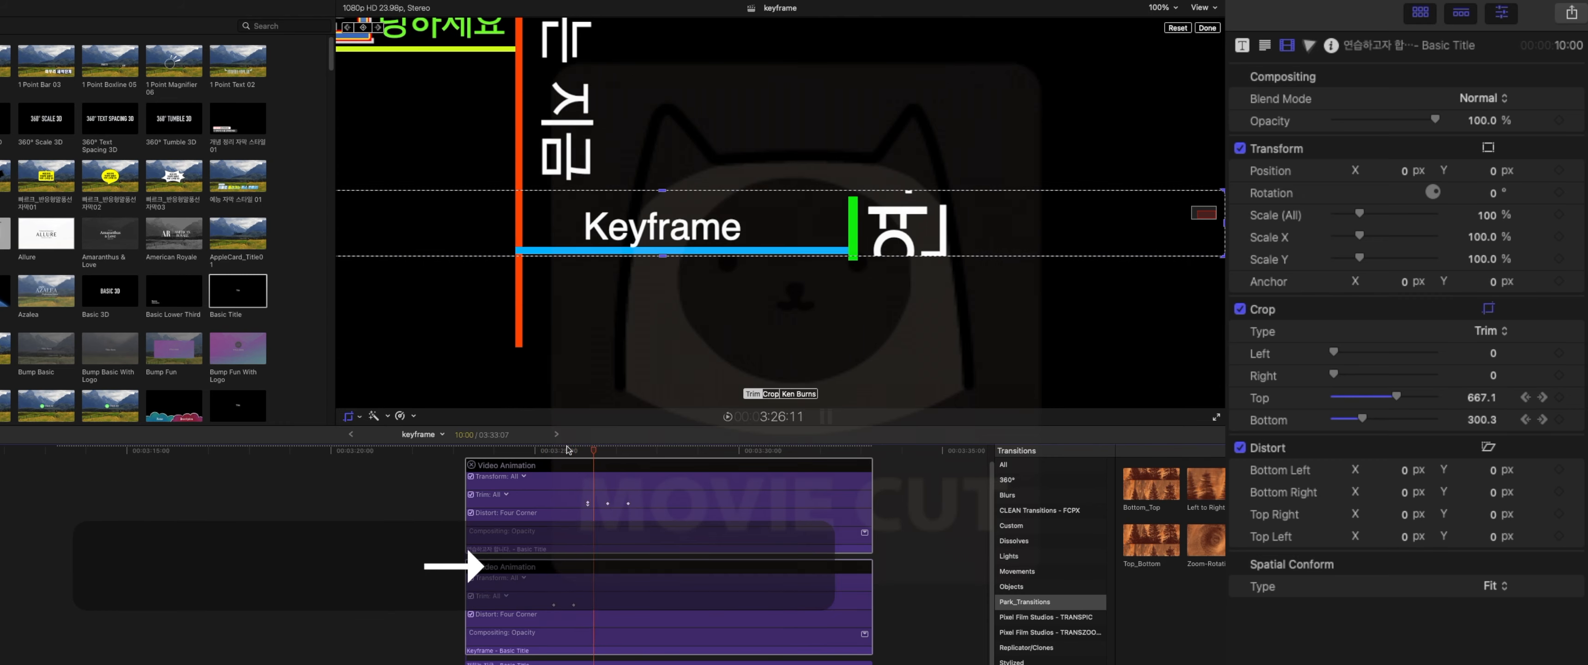
{"action": "key", "text": "Left"}
{"action": "key", "text": "Left"}
{"action": "key", "text": "Left"}
{"action": "key", "text": "Left"}
{"action": "key", "text": "Left"}
{"action": "key", "text": "Left"}
{"action": "key", "text": "Left"}
{"action": "key", "text": "Left"}
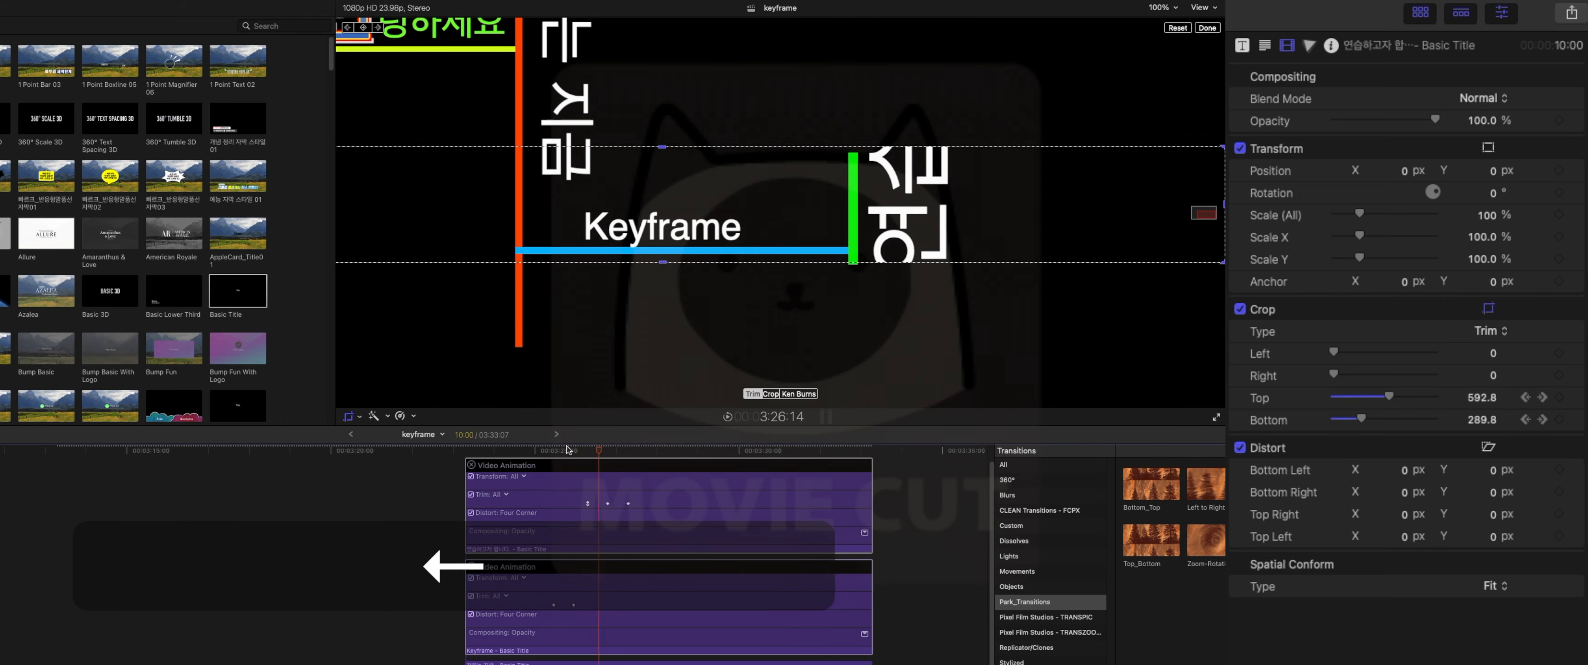
{"action": "key", "text": "Left"}
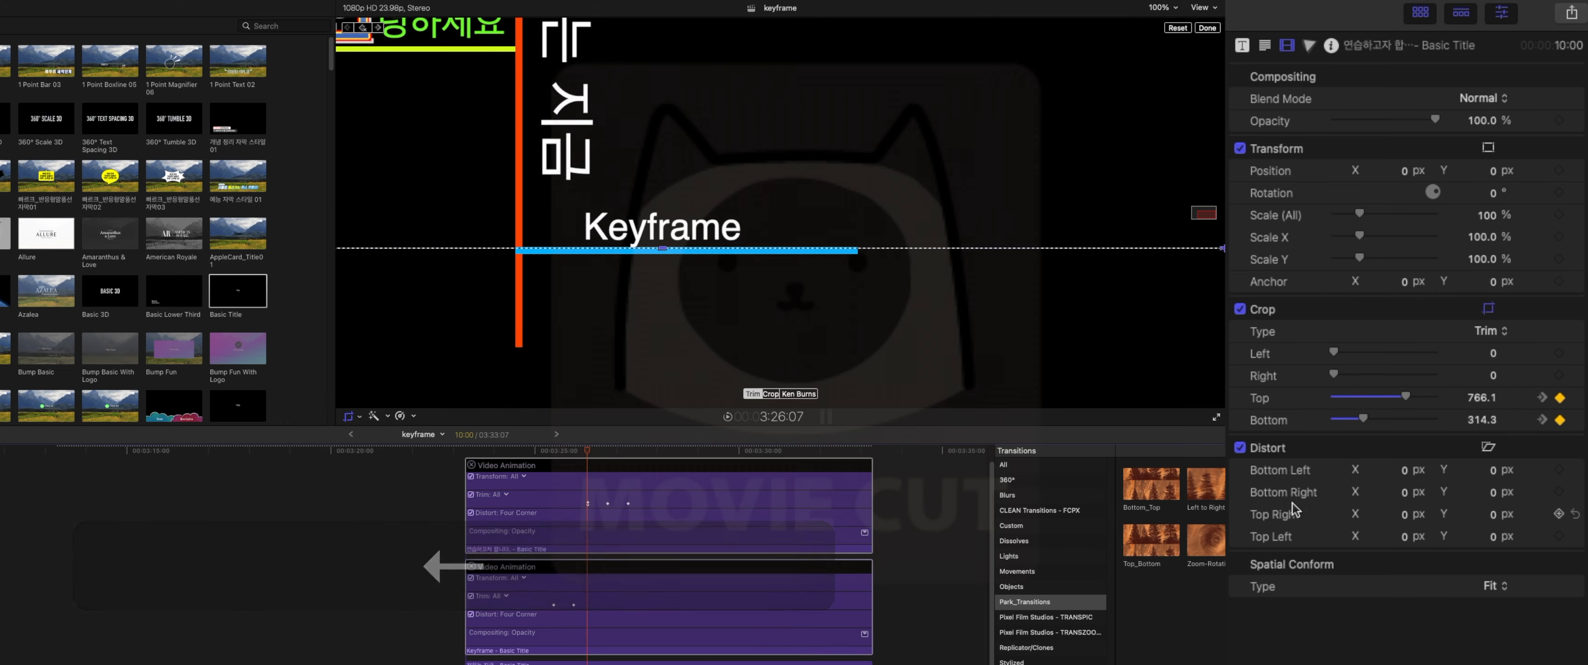
Set the title's top crop to 775.0 px at the 3:26:07 keyframe, checking the neighbouring frames
{"action": "left_click_drag", "start_coordinate": [1480, 403], "coordinate": [1458, 407]}
{"action": "key", "text": "Right"}
{"action": "key", "text": "Left"}
{"action": "left_click", "coordinate": [1482, 398]}
{"action": "key", "text": "Right"}
{"action": "key", "text": "Right"}
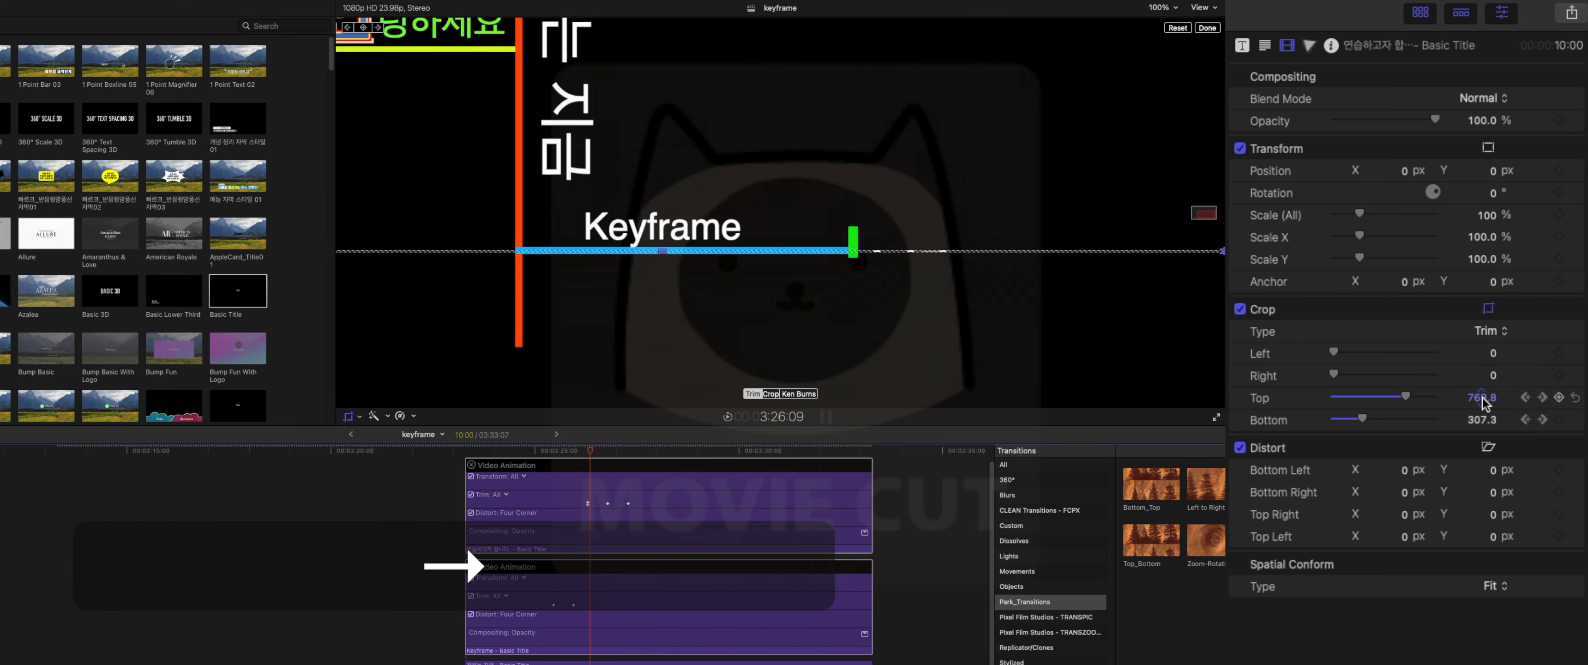
{"action": "key", "text": "Left"}
{"action": "key", "text": "Left"}
{"action": "left_click", "coordinate": [1483, 399]}
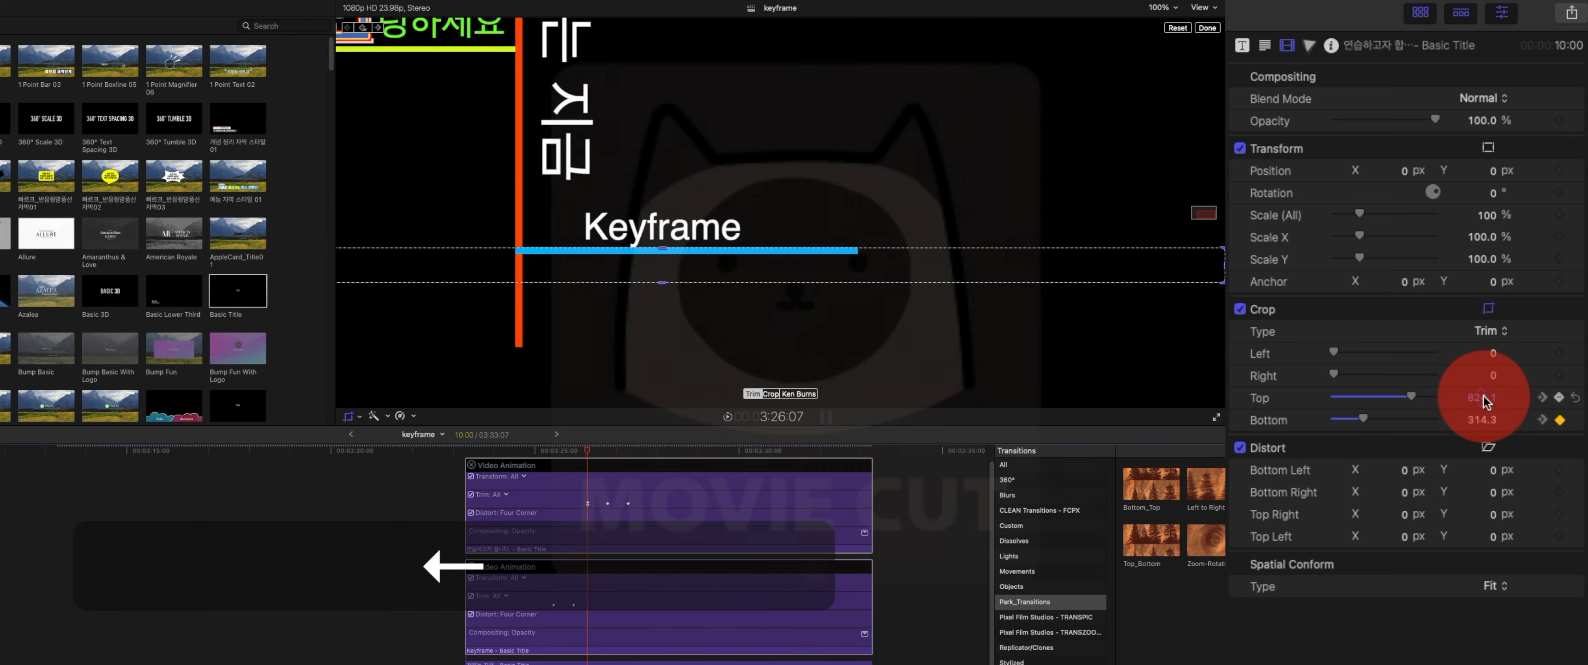
{"action": "left_click_drag", "start_coordinate": [1484, 401], "coordinate": [1485, 400]}
Step forward frame by frame through the crop reveal, checking how the green line and vertical text appear together
{"action": "key", "text": "Right"}
{"action": "key", "text": "Right"}
{"action": "key", "text": "Right"}
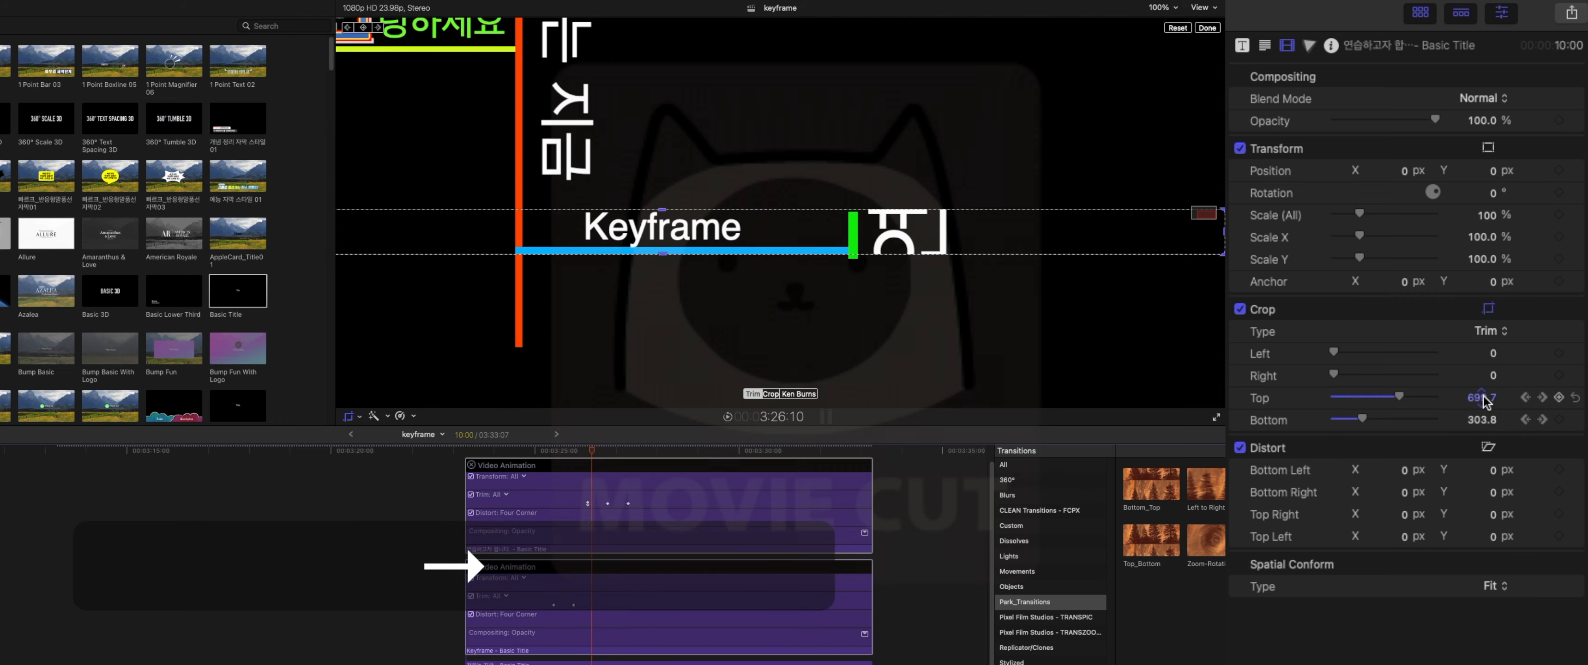
{"action": "key", "text": "Right"}
{"action": "key", "text": "Right"}
{"action": "key", "text": "Left"}
{"action": "key", "text": "Left"}
{"action": "key", "text": "Left"}
{"action": "key", "text": "Right"}
{"action": "key", "text": "Right"}
{"action": "key", "text": "Right"}
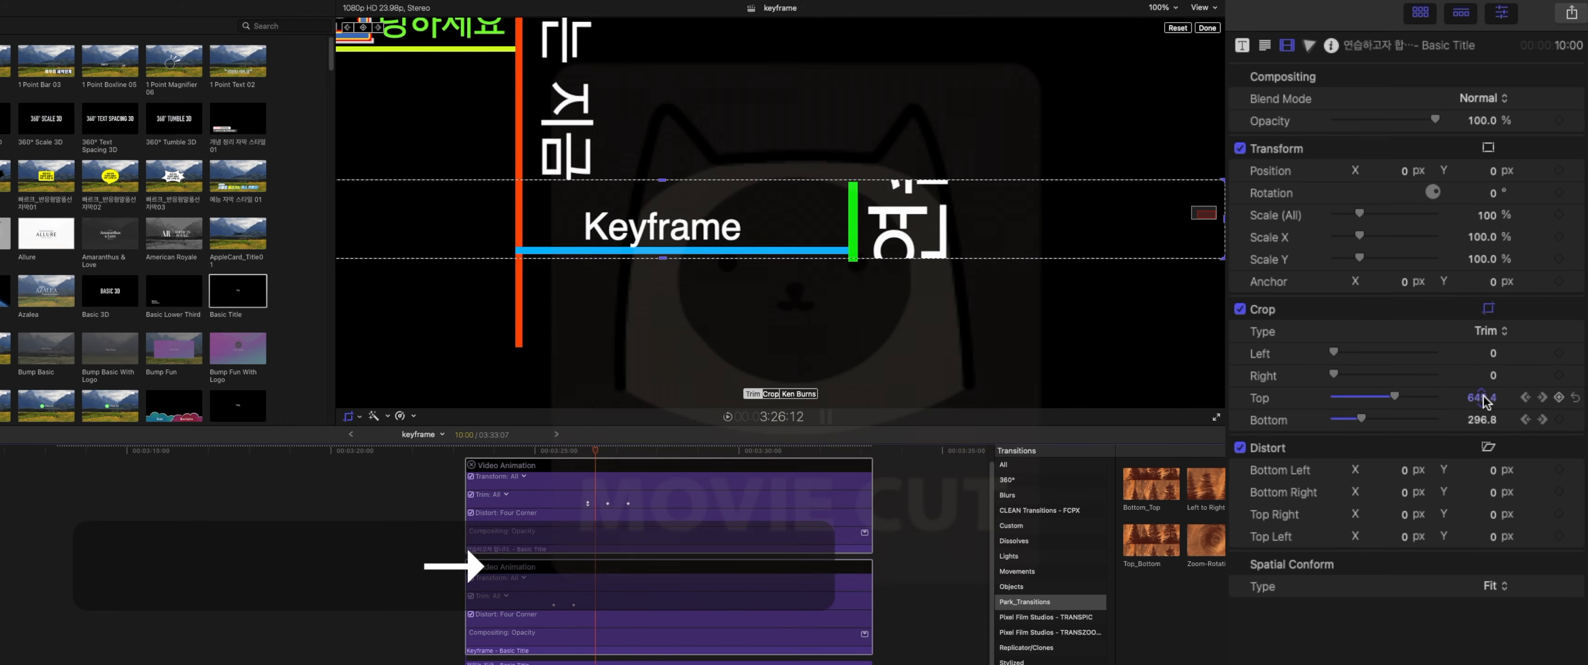
{"action": "key", "text": "Right"}
{"action": "key", "text": "Right"}
{"action": "key", "text": "Right"}
{"action": "key", "text": "Right"}
{"action": "key", "text": "Right"}
{"action": "key", "text": "Right"}
{"action": "key", "text": "Right"}
{"action": "key", "text": "Right"}
{"action": "key", "text": "Right"}
{"action": "key", "text": "Right"}
{"action": "key", "text": "Right"}
{"action": "key", "text": "Right"}
{"action": "key", "text": "Right"}
{"action": "key", "text": "Right"}
{"action": "key", "text": "Right"}
{"action": "key", "text": "space"}
{"action": "key", "text": "space"}
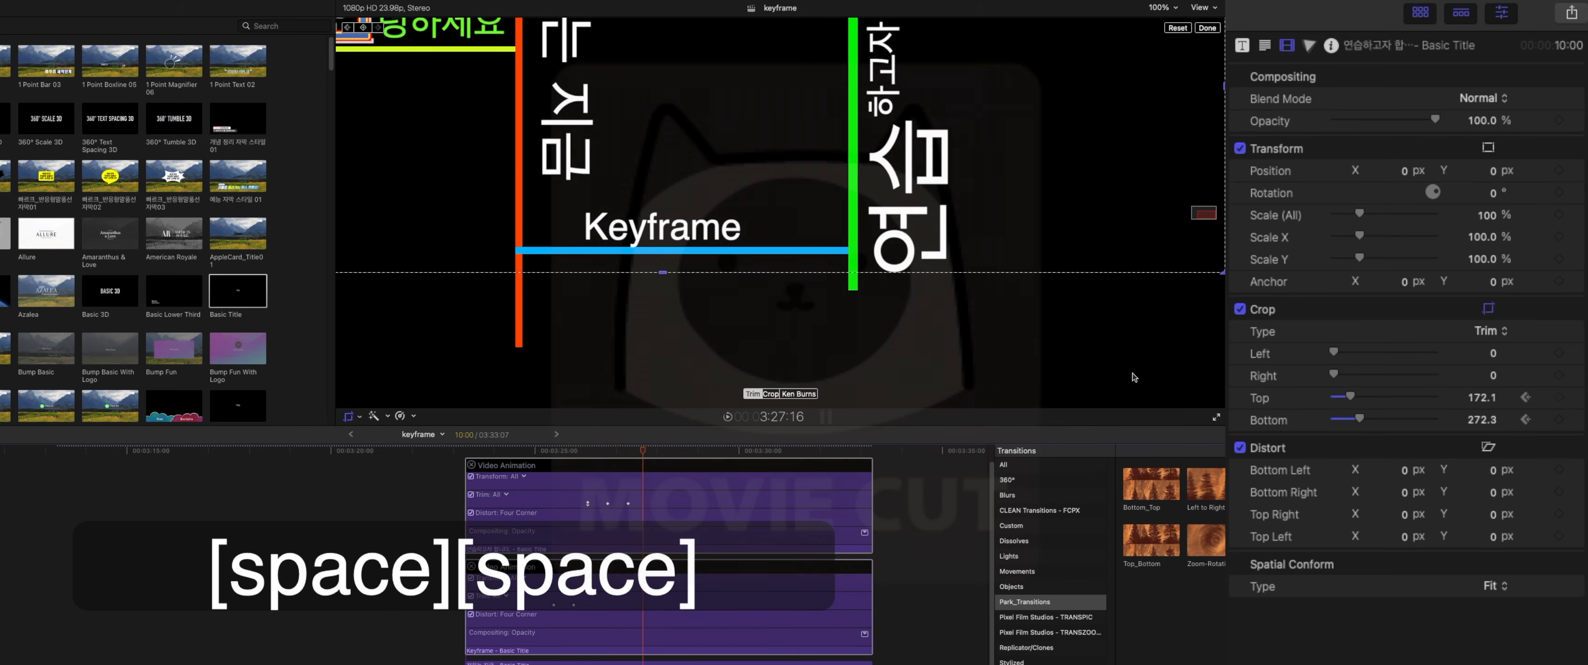
Fit the whole frame in the viewer and play the complete title animation from the start of the title clips
{"action": "key", "text": "shift+z"}
{"action": "key", "text": "shift"}
{"action": "key", "text": "shift"}
{"action": "key", "text": "shift"}
{"action": "key", "text": "shift+z"}
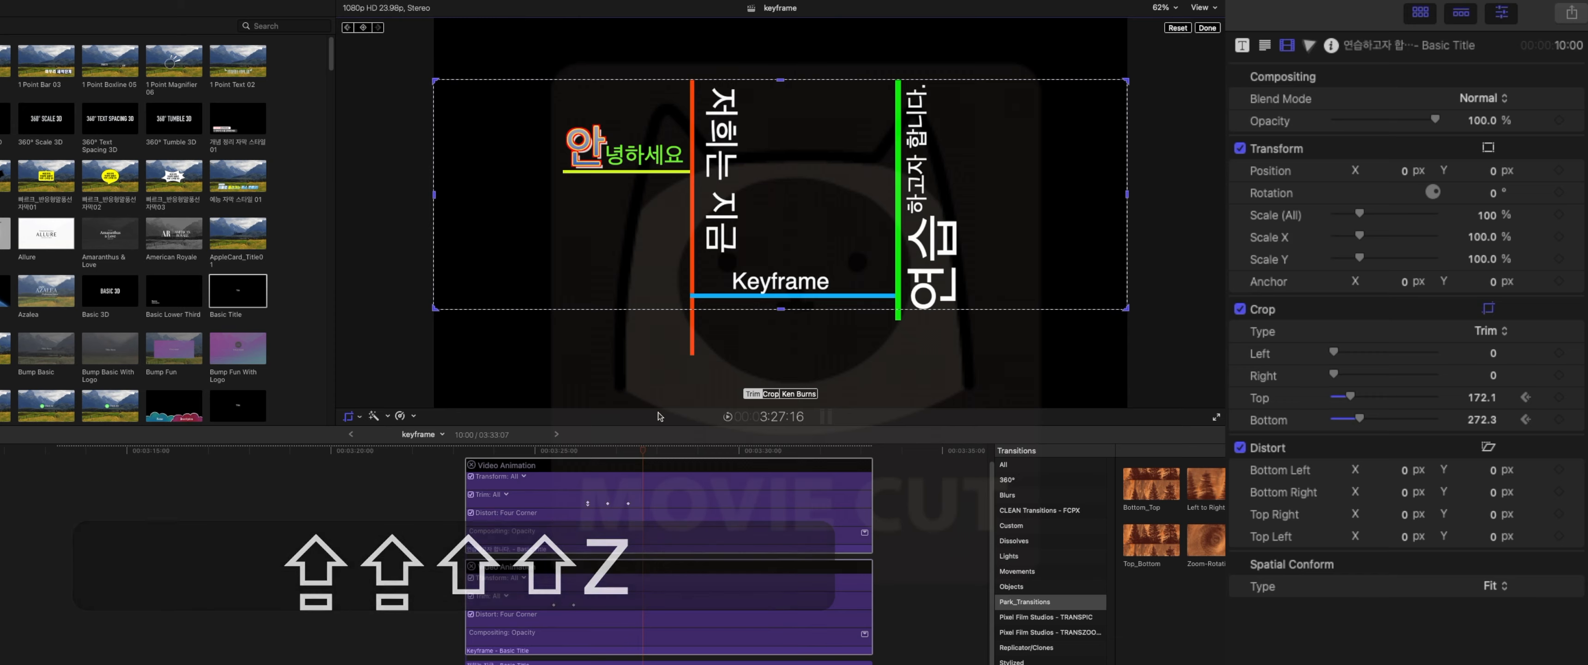
{"action": "left_click_drag", "start_coordinate": [647, 450], "coordinate": [468, 451]}
{"action": "key", "text": "space"}
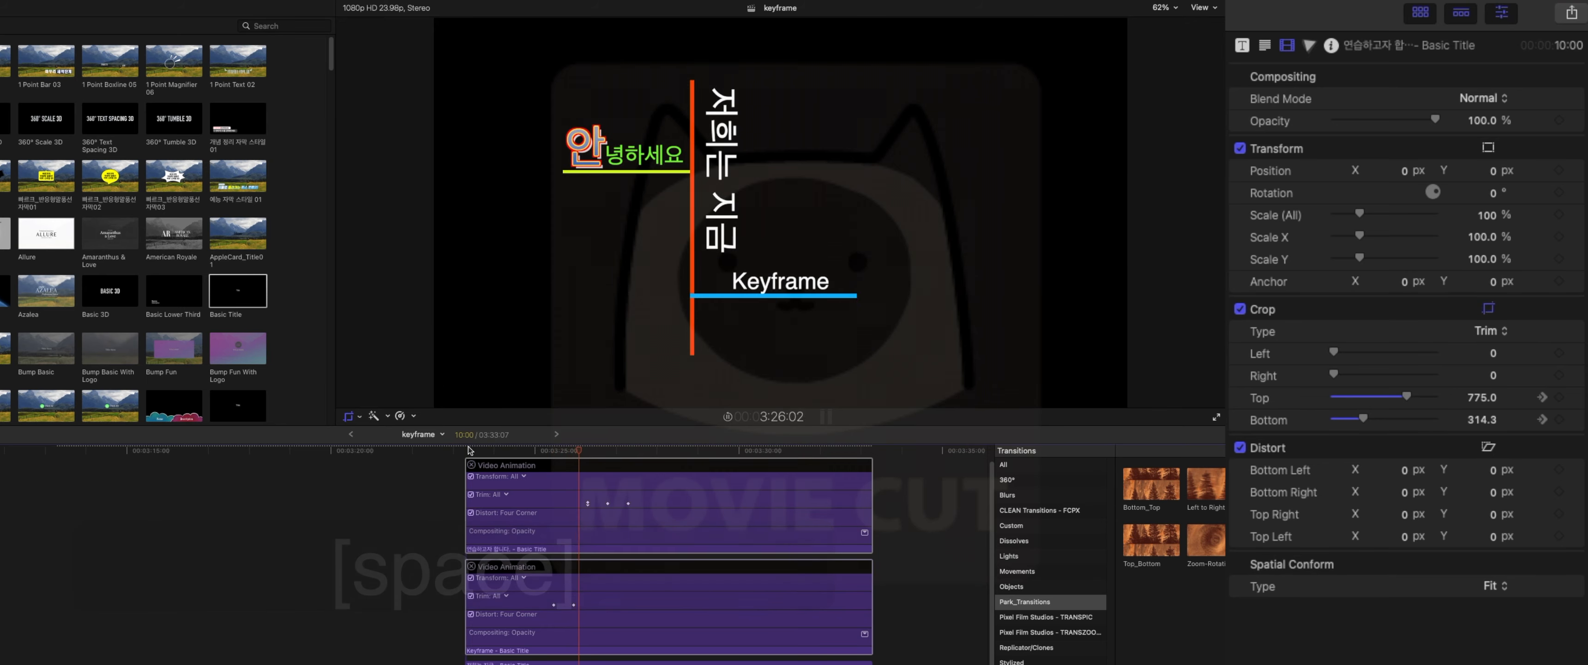
{"action": "key", "text": "space"}
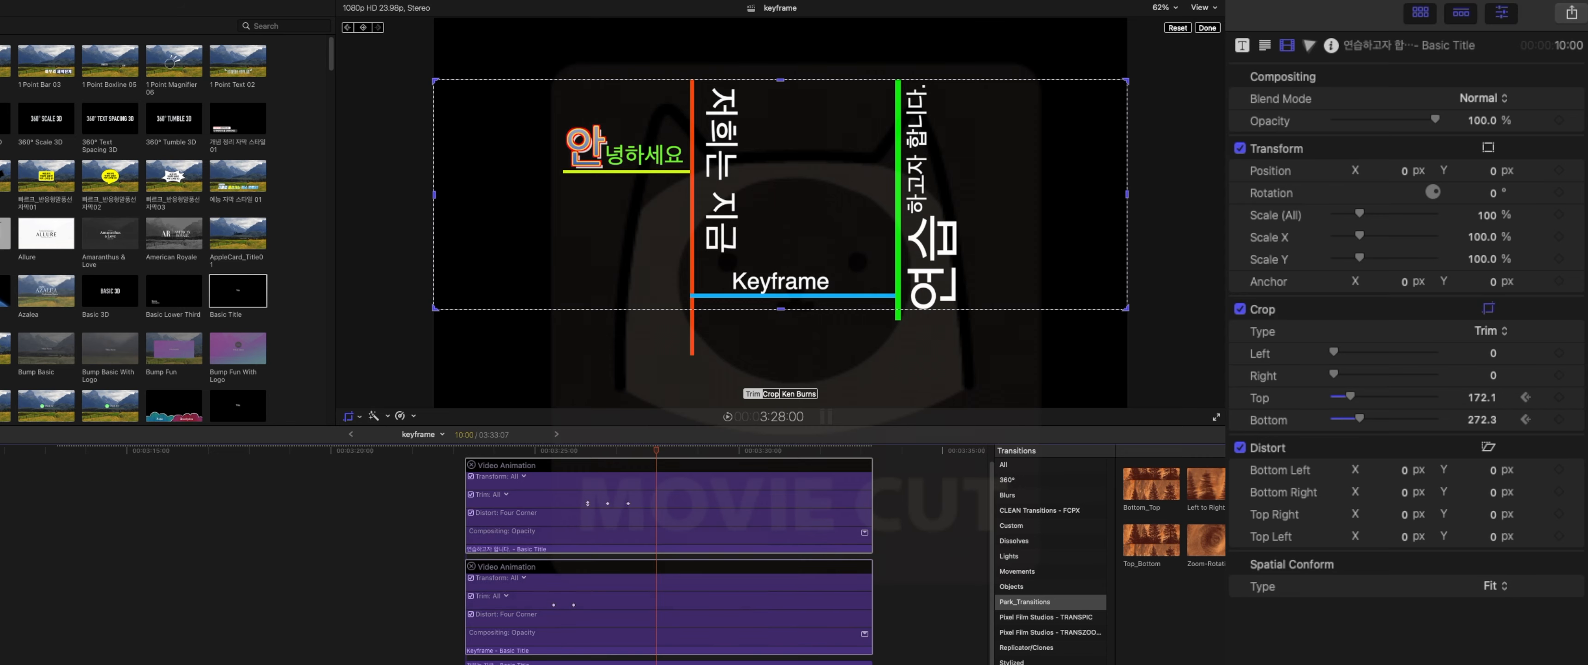
Find clip 11870006 in the keywords-folders event and append it to the end of the primary storyline
{"action": "left_click", "coordinate": [9, 22]}
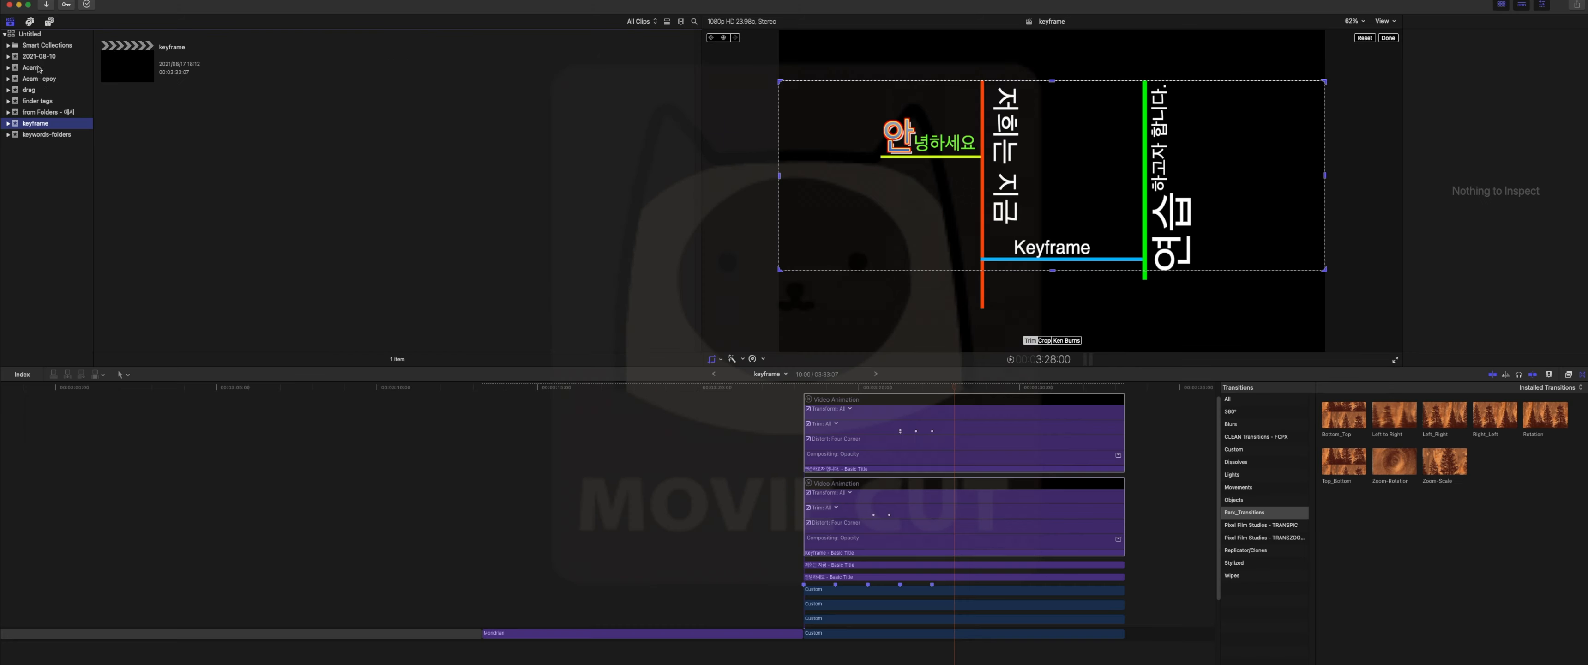
{"action": "left_click", "coordinate": [49, 114]}
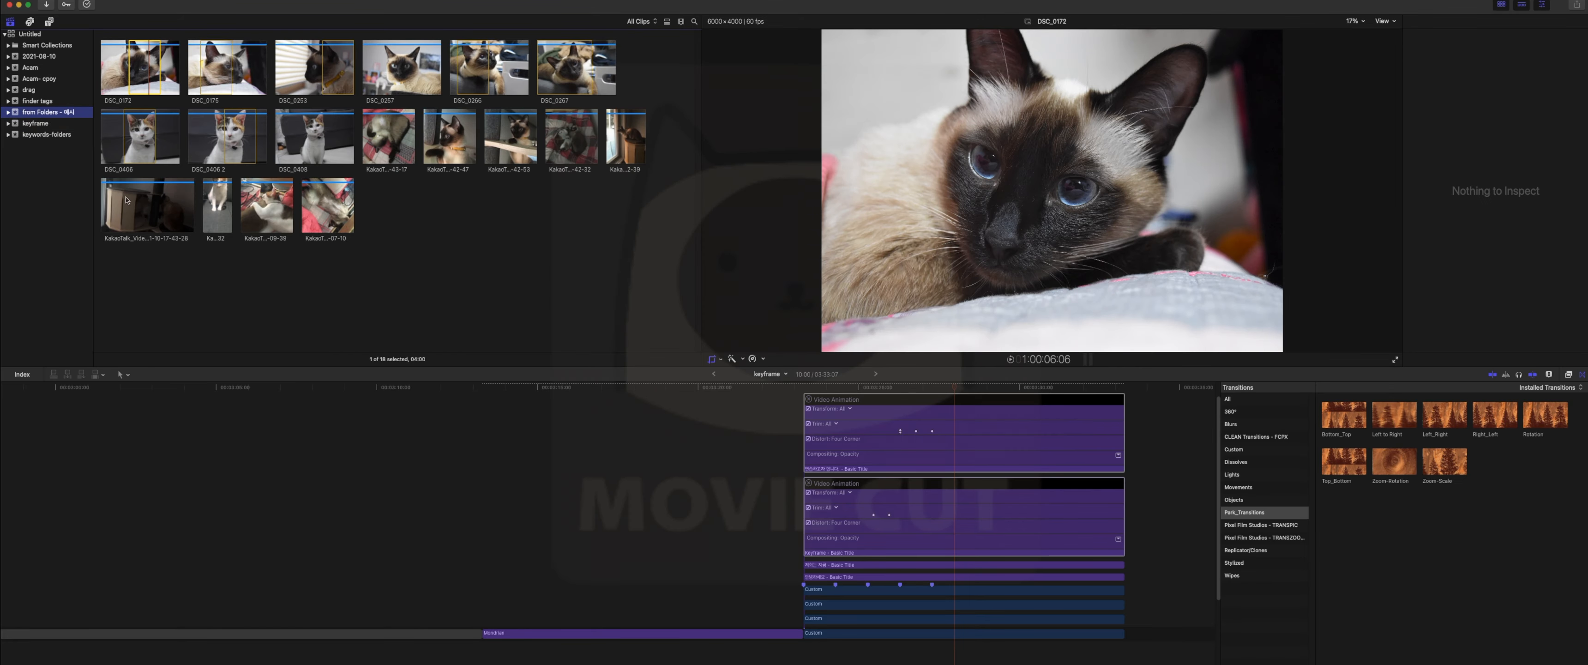
{"action": "left_click", "coordinate": [49, 135]}
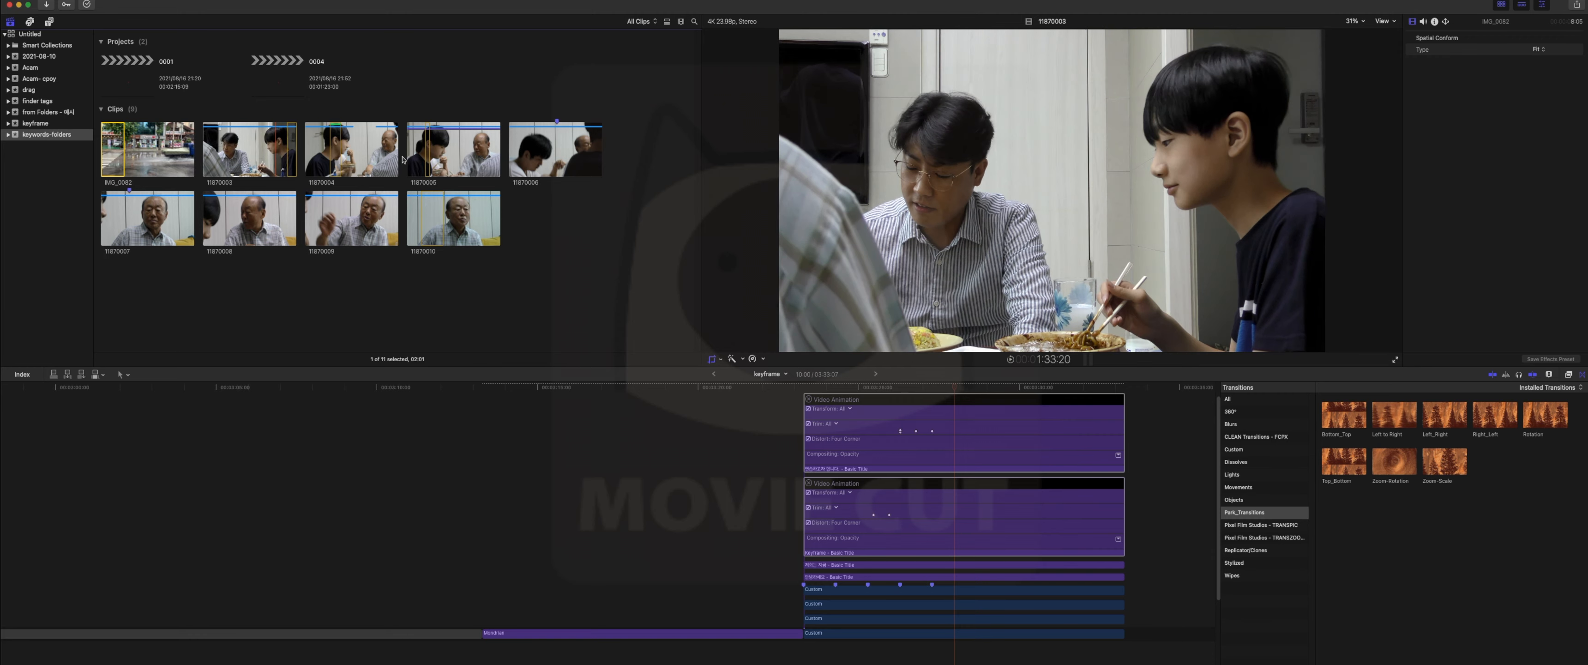
{"action": "left_click", "coordinate": [570, 156]}
{"action": "left_click_drag", "start_coordinate": [555, 156], "coordinate": [1137, 633]}
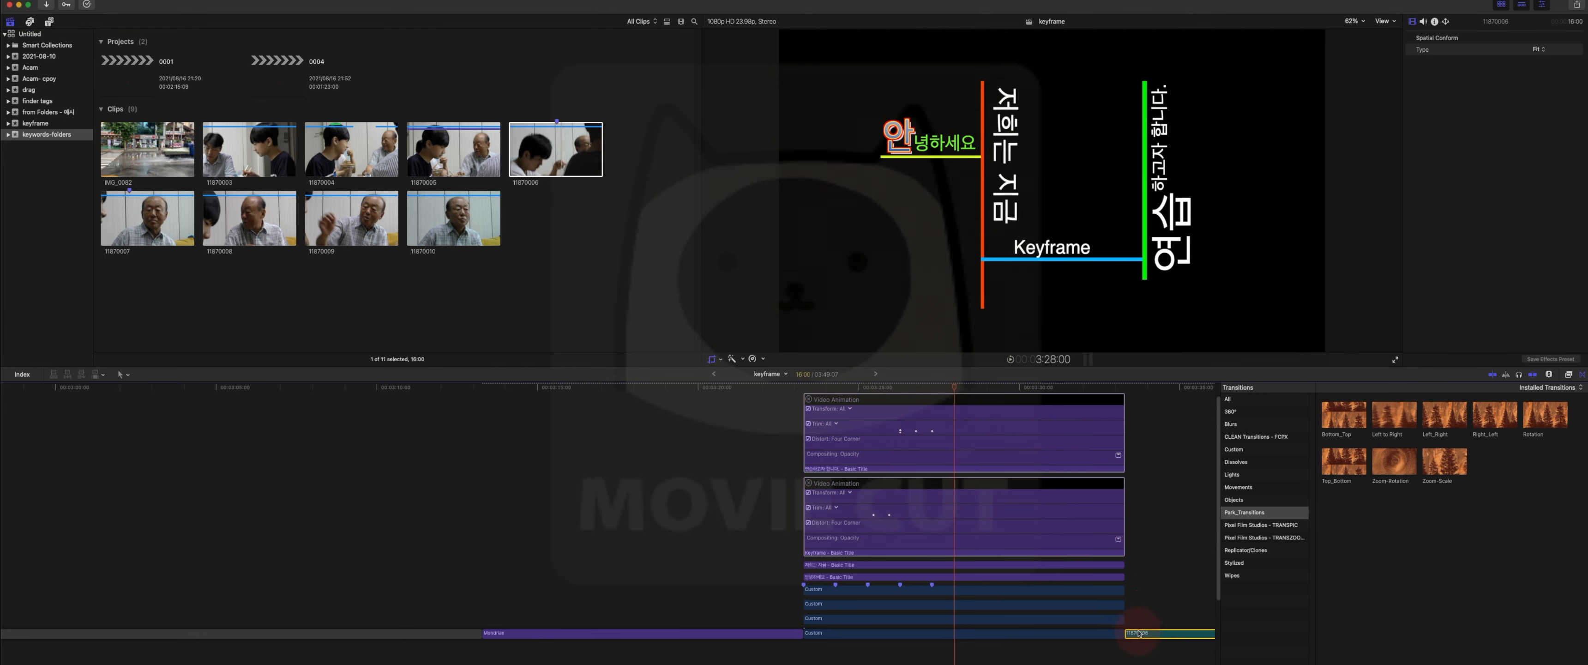
Move clip 11870006 beneath the stacked title clips, starting at the same time as they do
{"action": "scroll", "coordinate": [1115, 533], "scroll_direction": "right", "scroll_amount": 5}
{"action": "scroll", "coordinate": [983, 556], "scroll_direction": "down", "scroll_amount": 3}
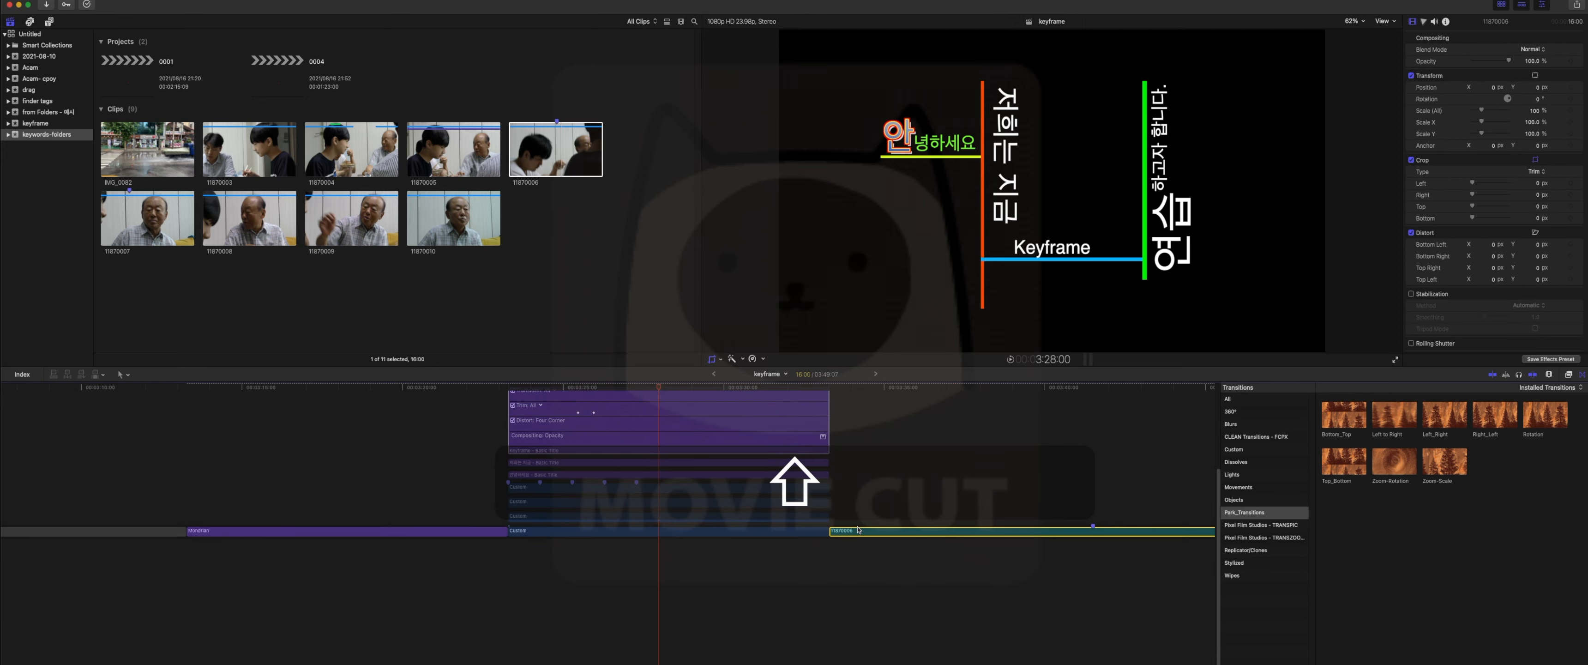
{"action": "left_click_drag", "start_coordinate": [858, 530], "coordinate": [536, 571]}
Play the title animation over clip 11870006 from its start, and close the on-screen crop controls
{"action": "left_click_drag", "start_coordinate": [638, 387], "coordinate": [508, 378]}
{"action": "key", "text": "space"}
{"action": "key", "text": "space"}
{"action": "key", "text": "space"}
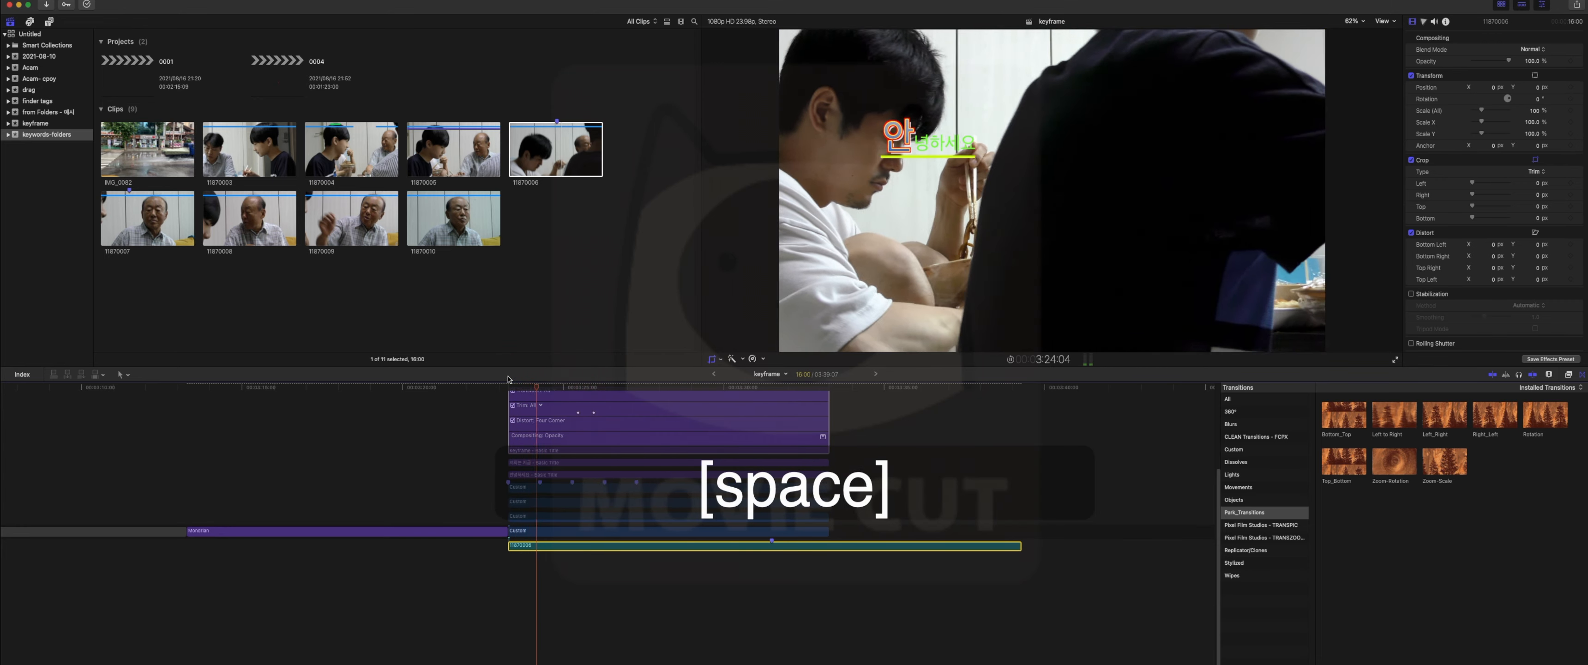
{"action": "key", "text": "space"}
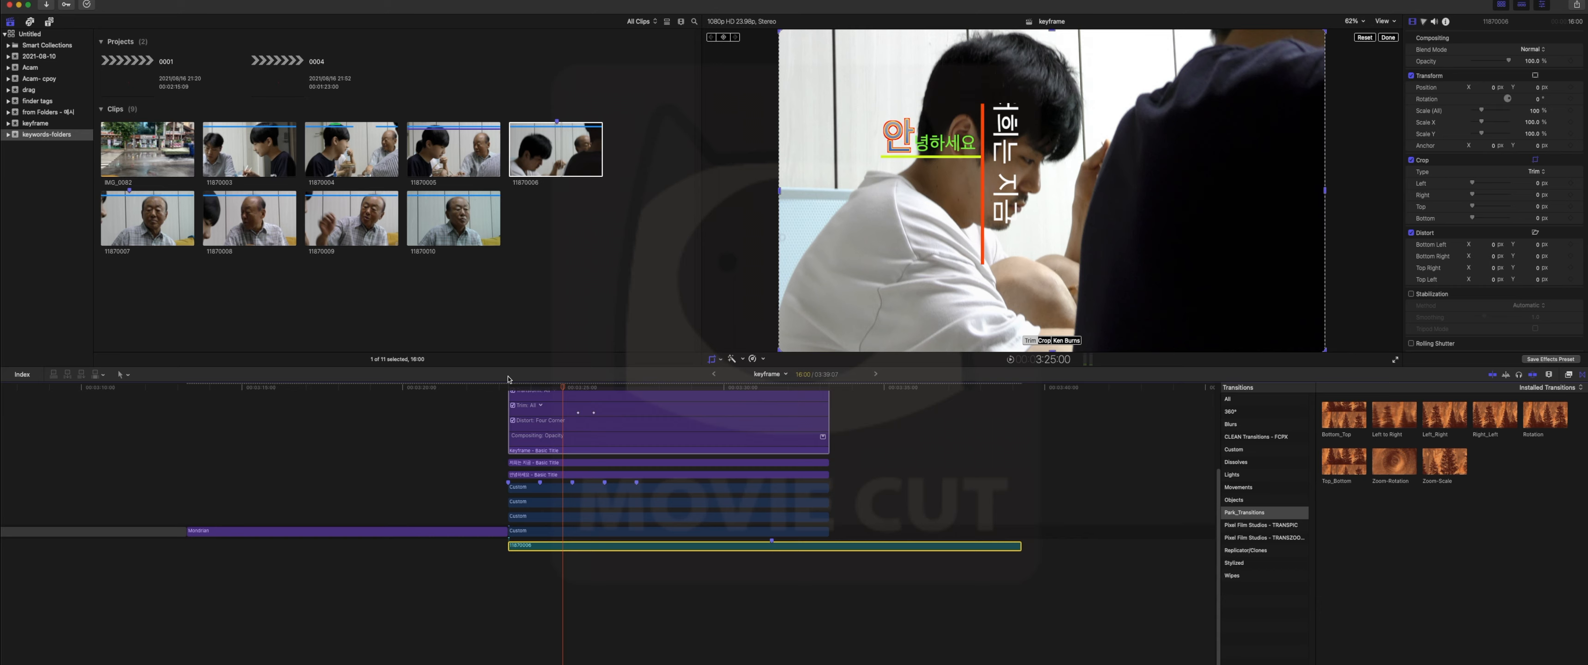
{"action": "left_click", "coordinate": [1386, 38]}
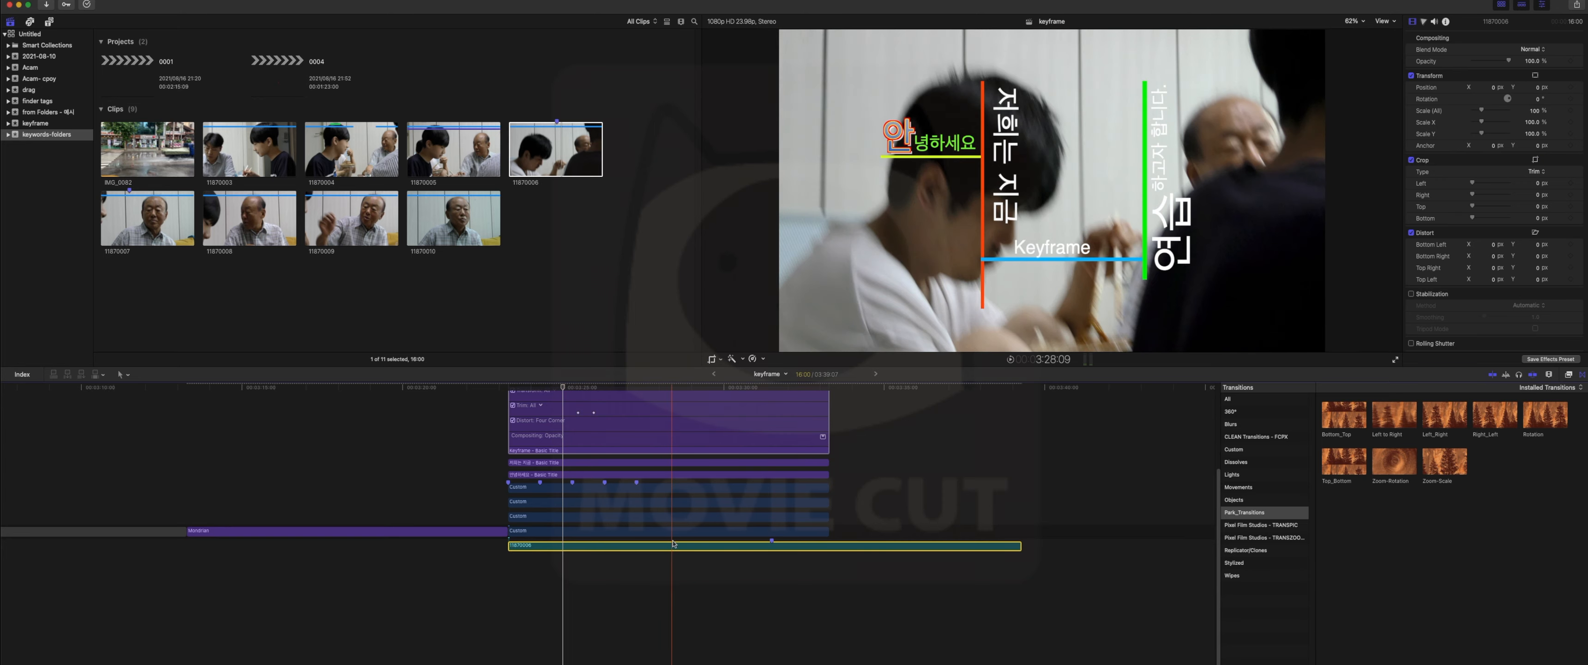
Select all the stacked title and line clips, and review the background rendering options in the Playback preferences
{"action": "left_click_drag", "start_coordinate": [841, 536], "coordinate": [783, 365]}
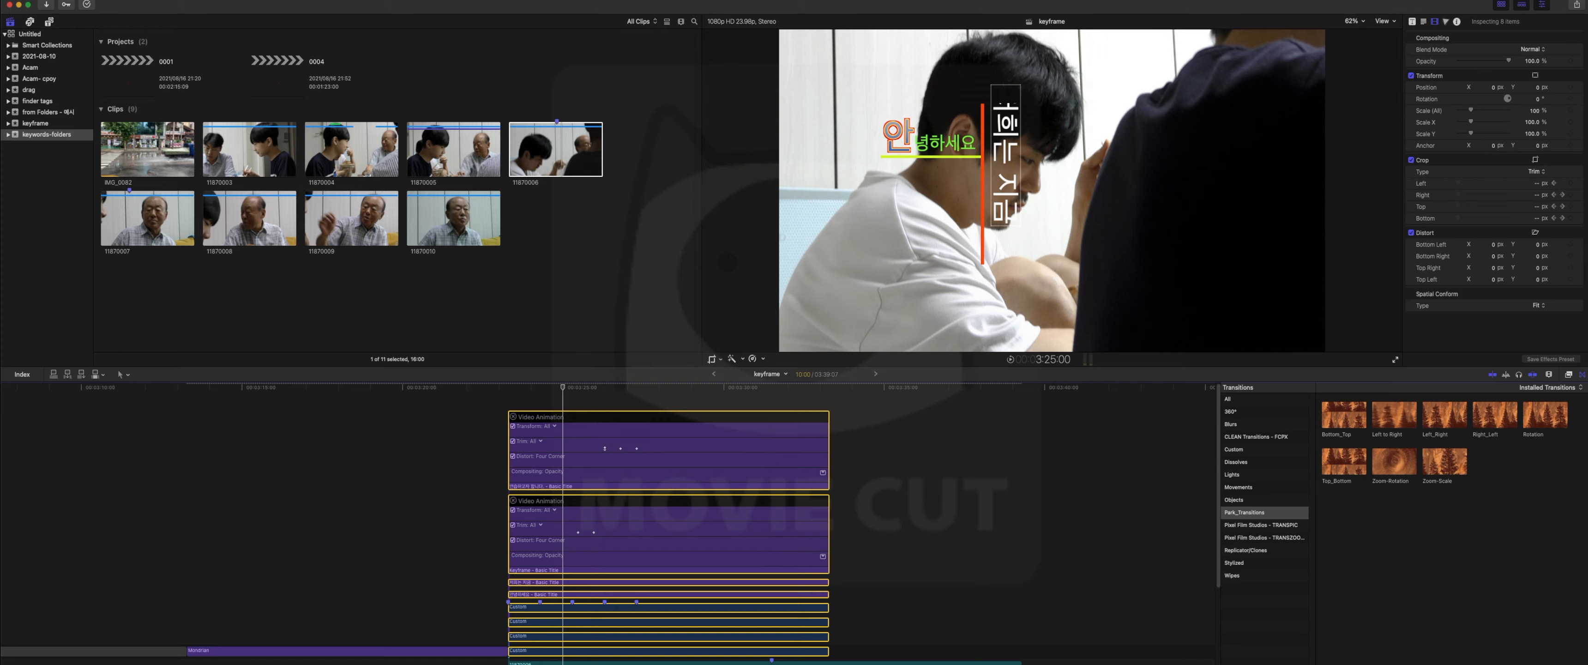
{"action": "left_click", "coordinate": [37, 0]}
{"action": "left_click", "coordinate": [73, 20]}
{"action": "left_click_drag", "start_coordinate": [290, 103], "coordinate": [1051, 228]}
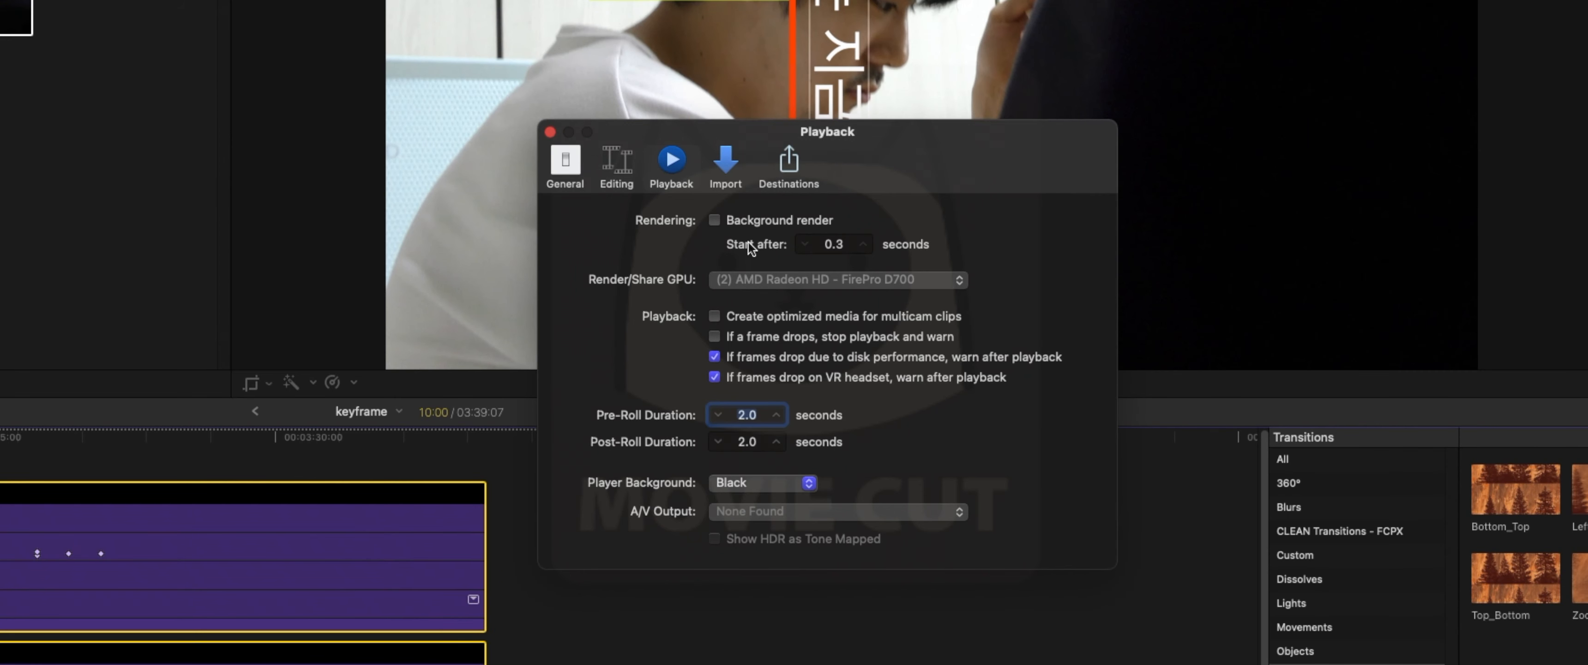
{"action": "left_click", "coordinate": [547, 135]}
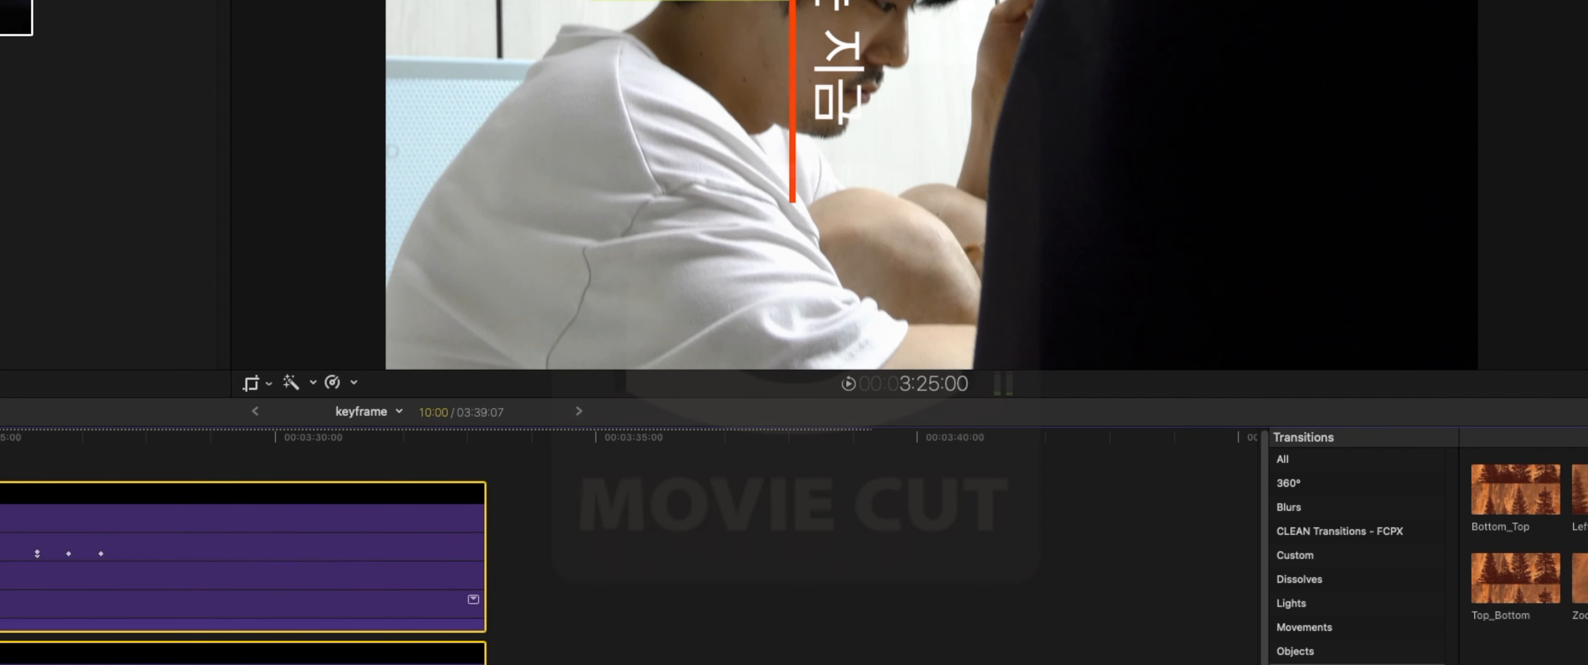
Render the selected title and line clips and check the rendering status in the Background Tasks window
{"action": "left_click", "coordinate": [196, 7]}
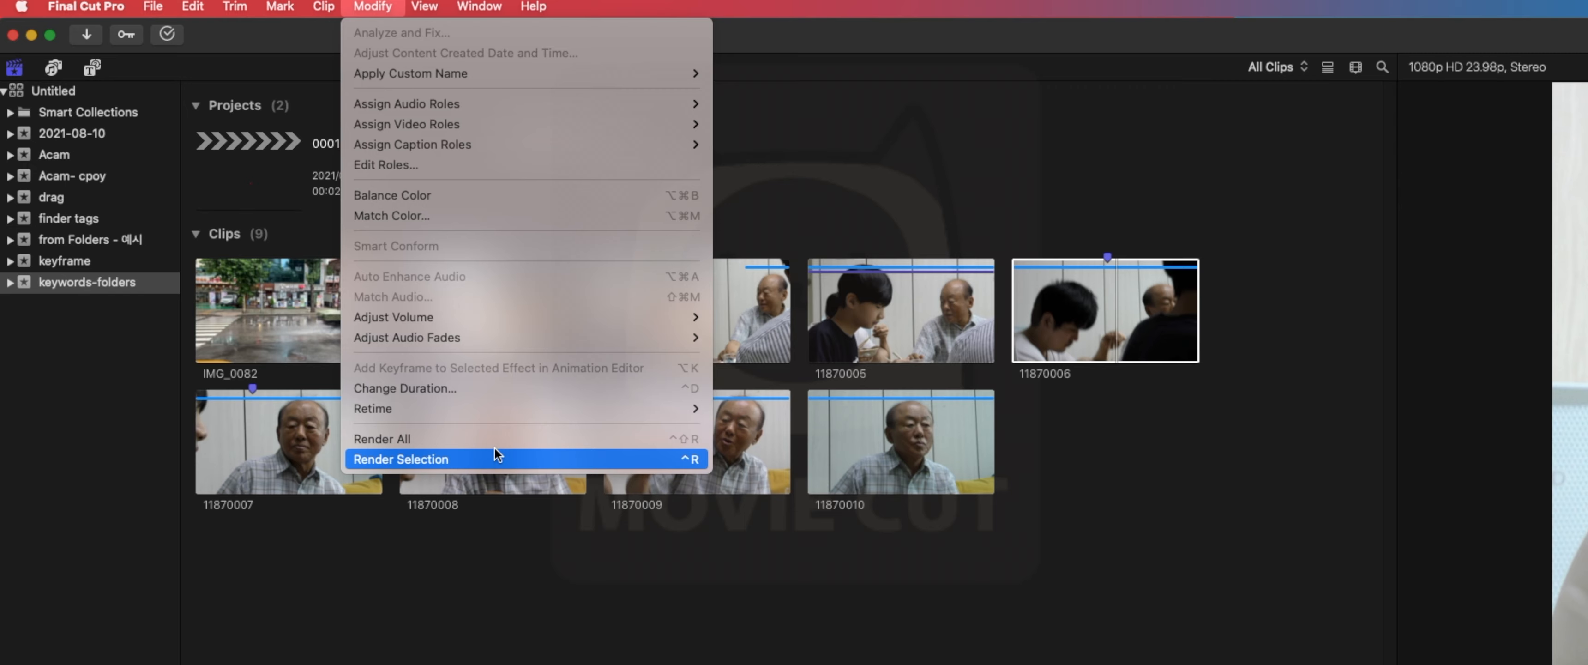
{"action": "left_click", "coordinate": [495, 458]}
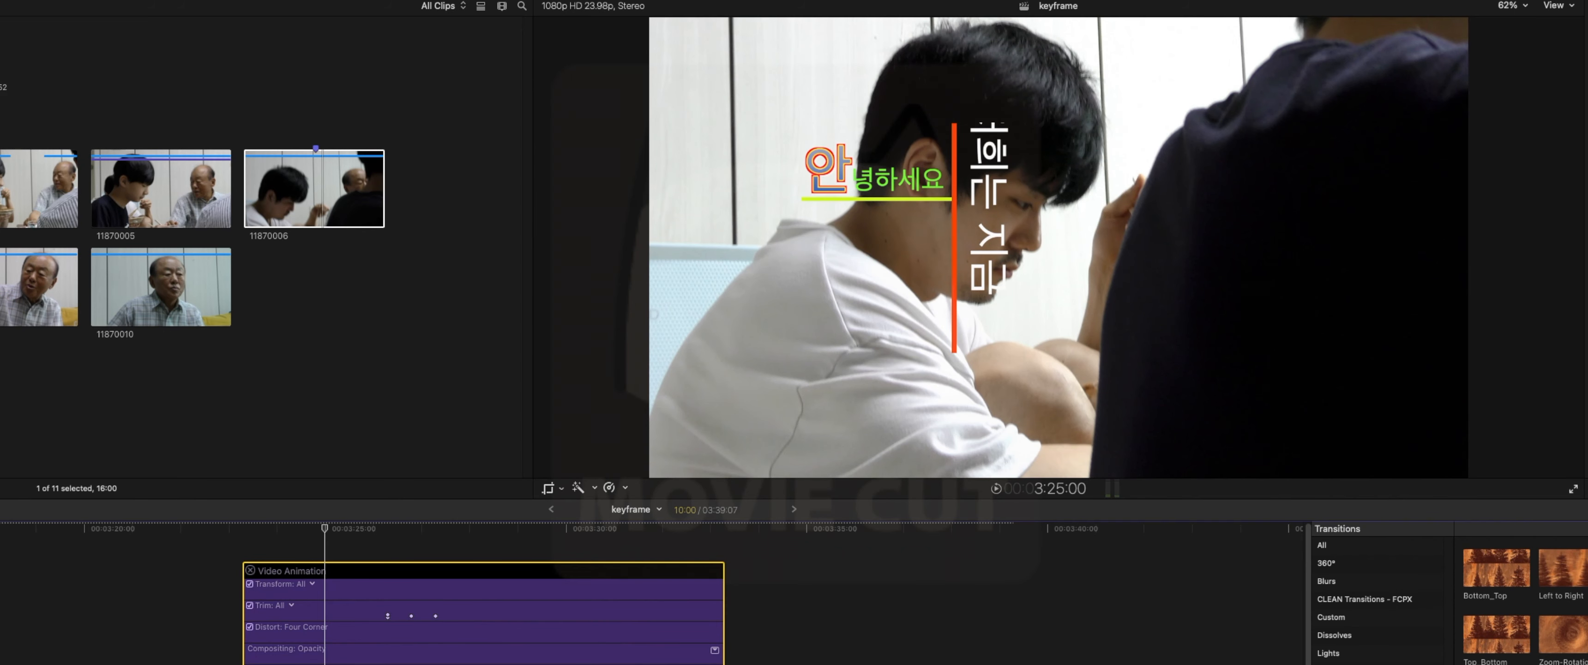
{"action": "key", "text": "super+9"}
{"action": "left_click_drag", "start_coordinate": [654, 313], "coordinate": [964, 502]}
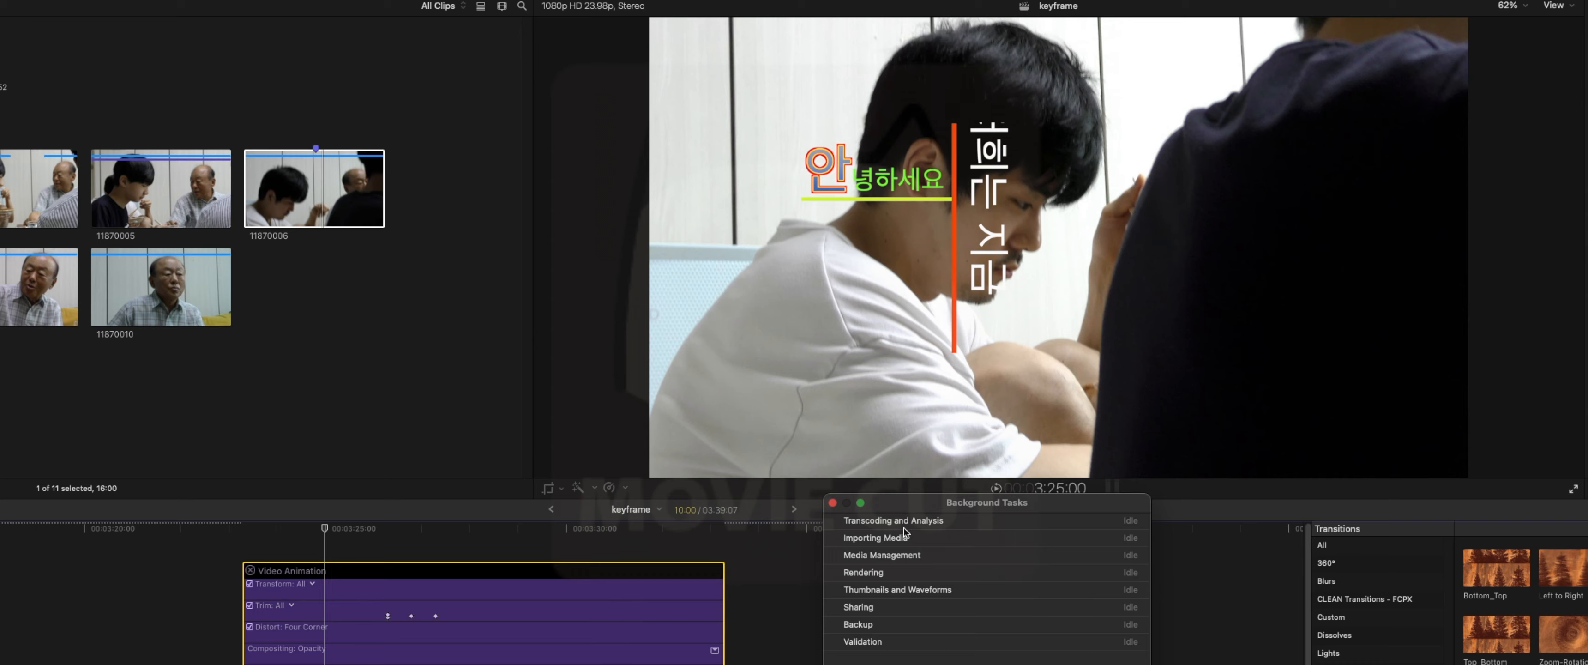
{"action": "left_click_drag", "start_coordinate": [950, 533], "coordinate": [955, 588]}
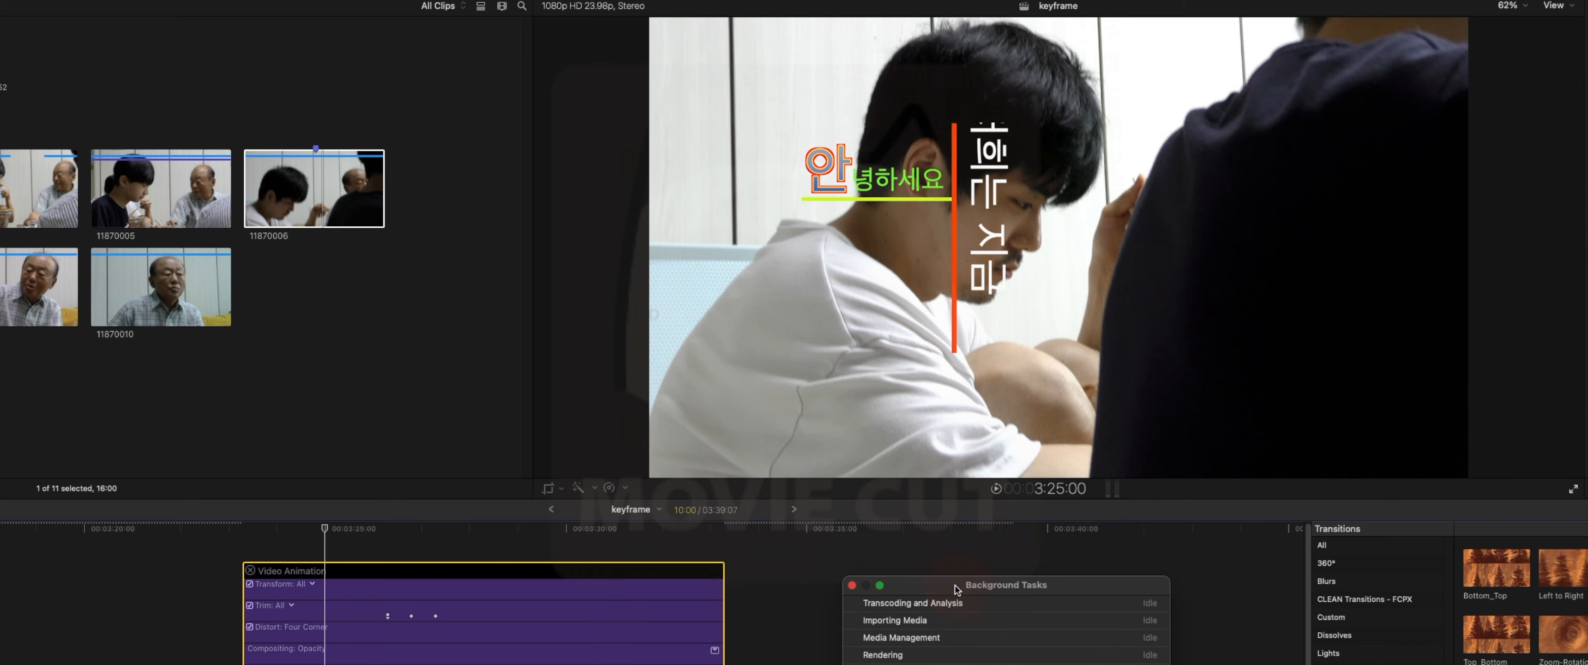
{"action": "left_click", "coordinate": [852, 585]}
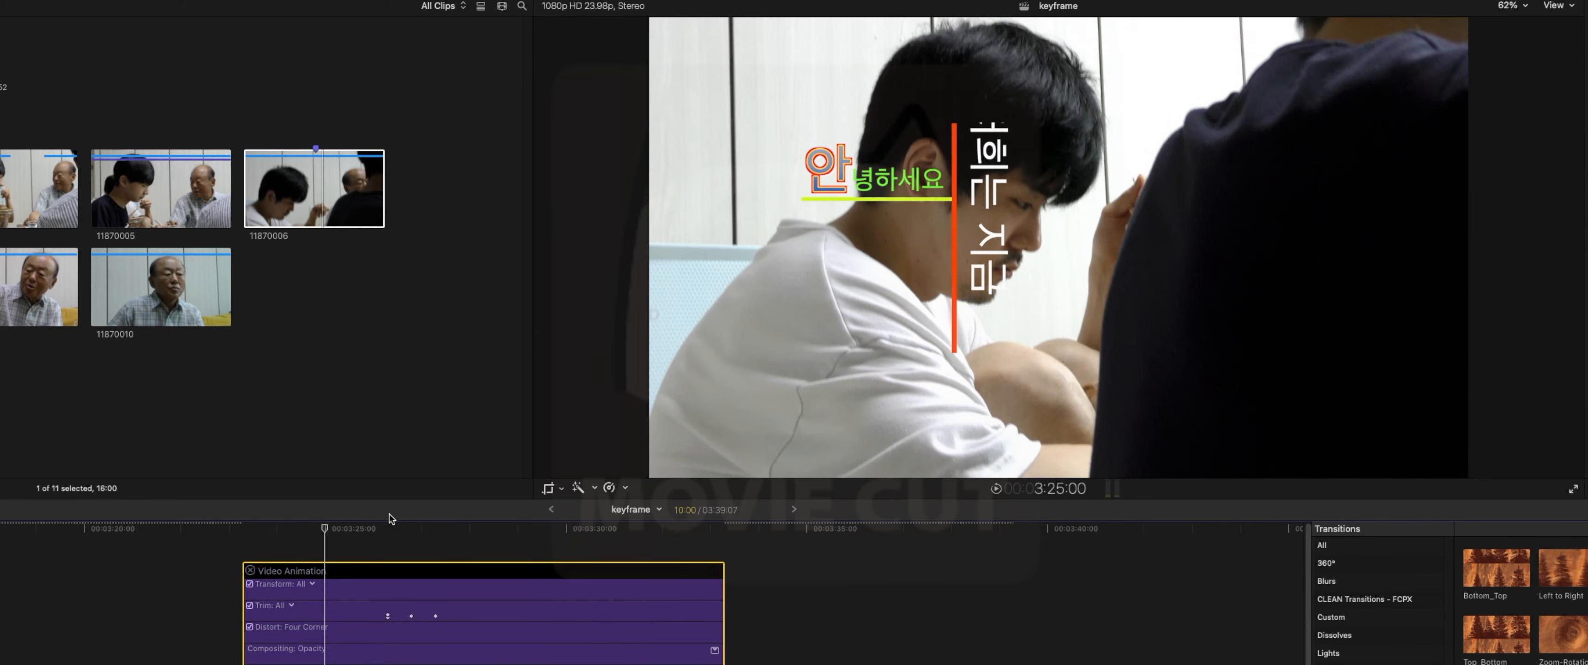
Play the rendered title animation over the video from the start of the title clips
{"action": "left_click_drag", "start_coordinate": [390, 518], "coordinate": [245, 524]}
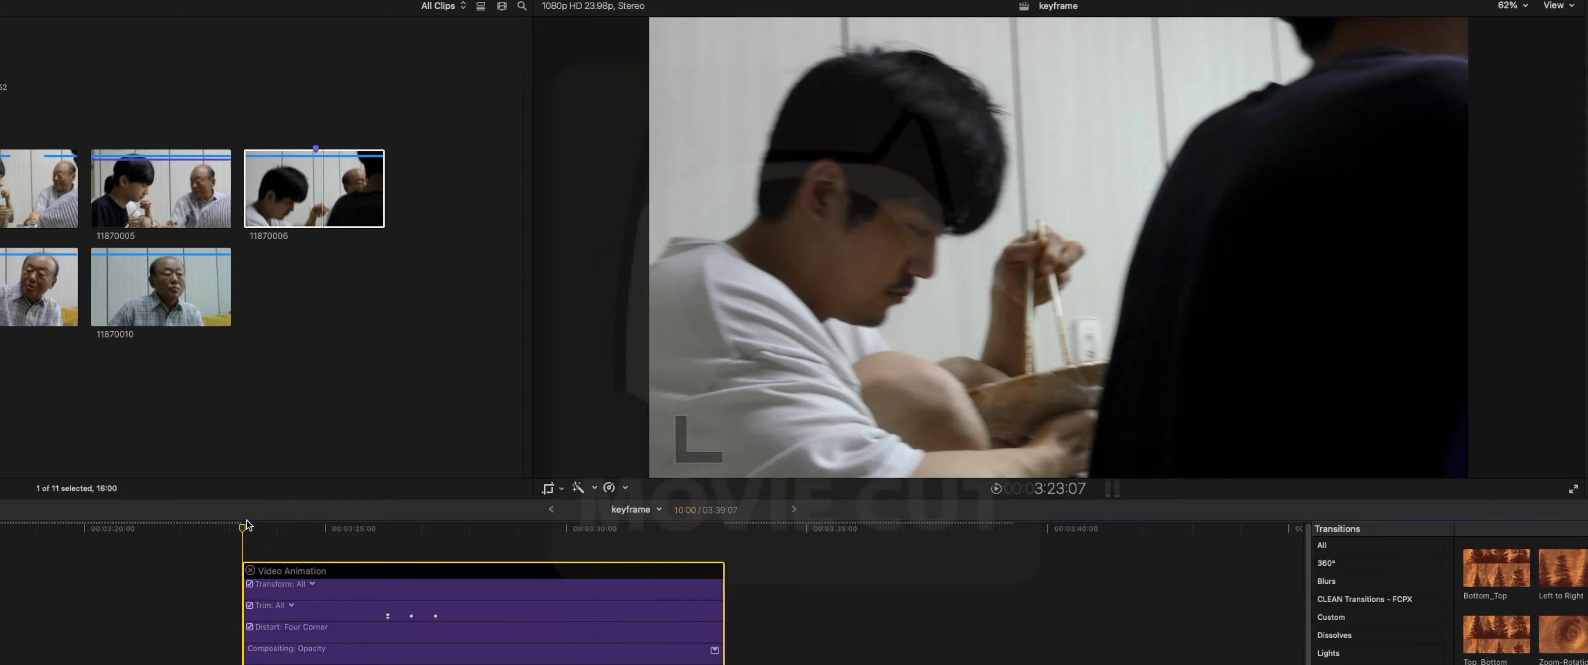
{"action": "key", "text": "space"}
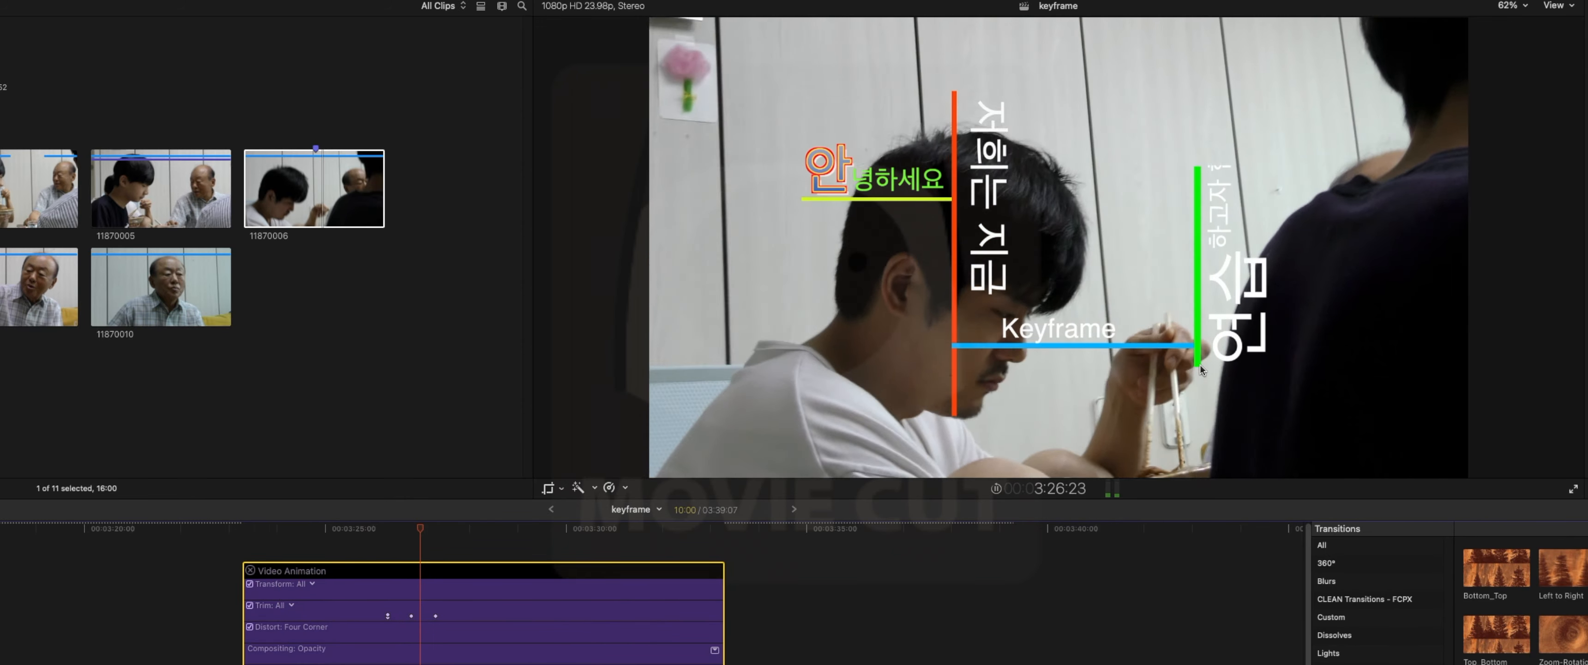
{"action": "key", "text": "space"}
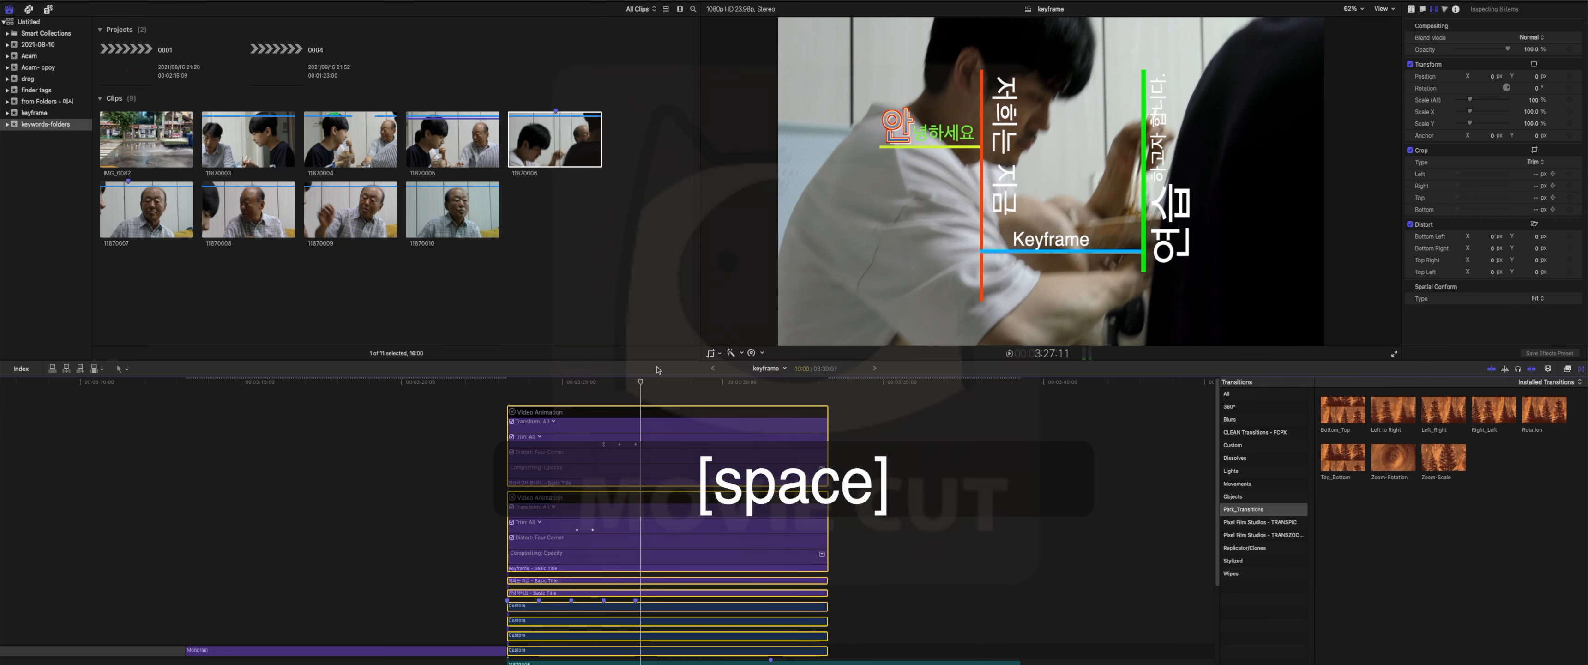
{"action": "left_click", "coordinate": [637, 378]}
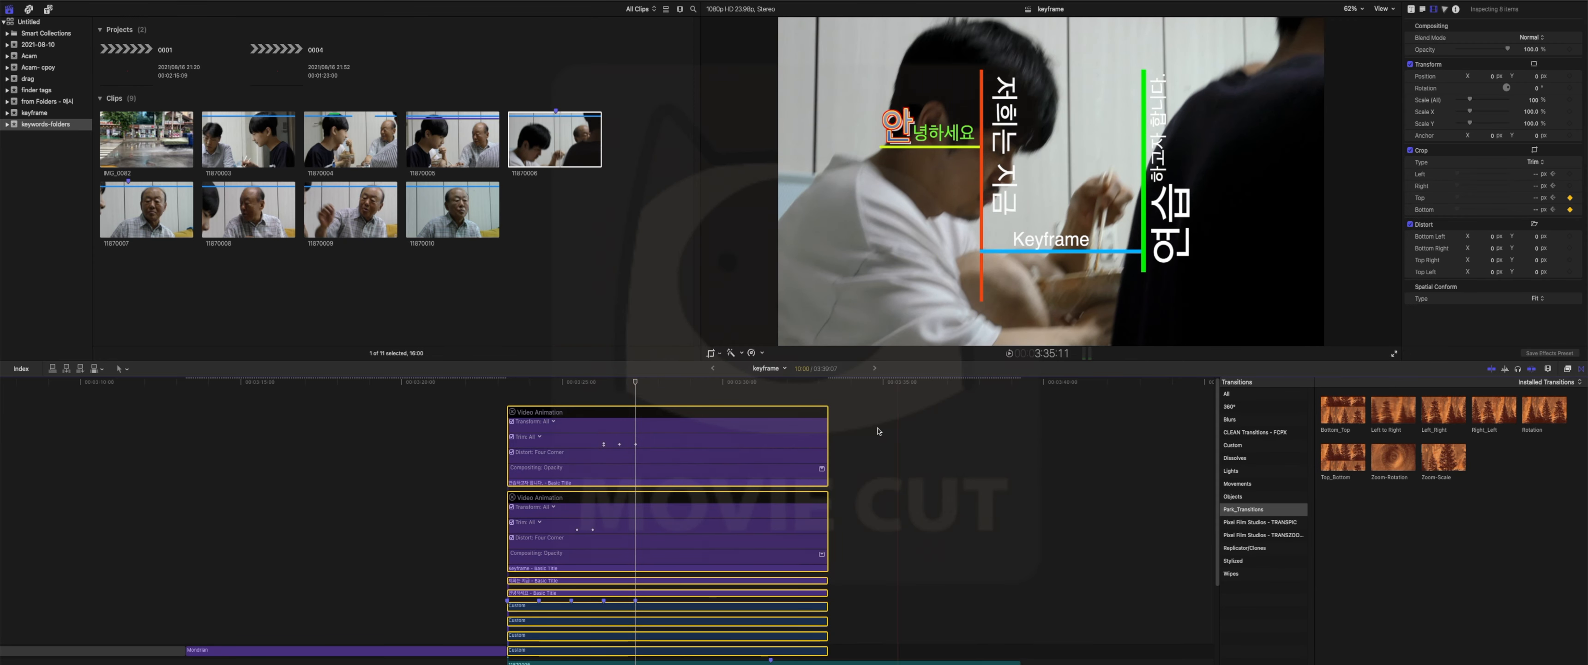
Disable clip 11870006 beneath the stacked title and line clips
{"action": "scroll", "coordinate": [878, 431], "scroll_direction": "down", "scroll_amount": 4}
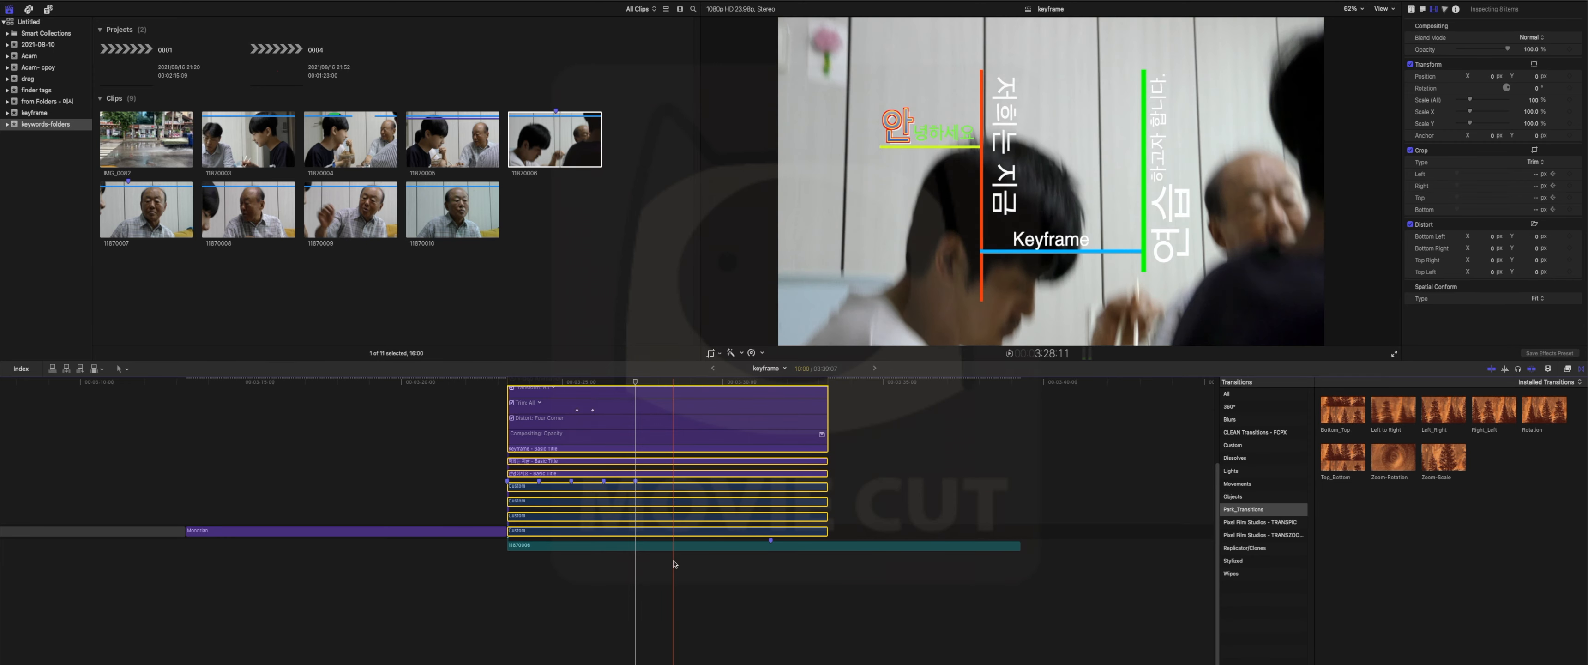
{"action": "left_click", "coordinate": [630, 549]}
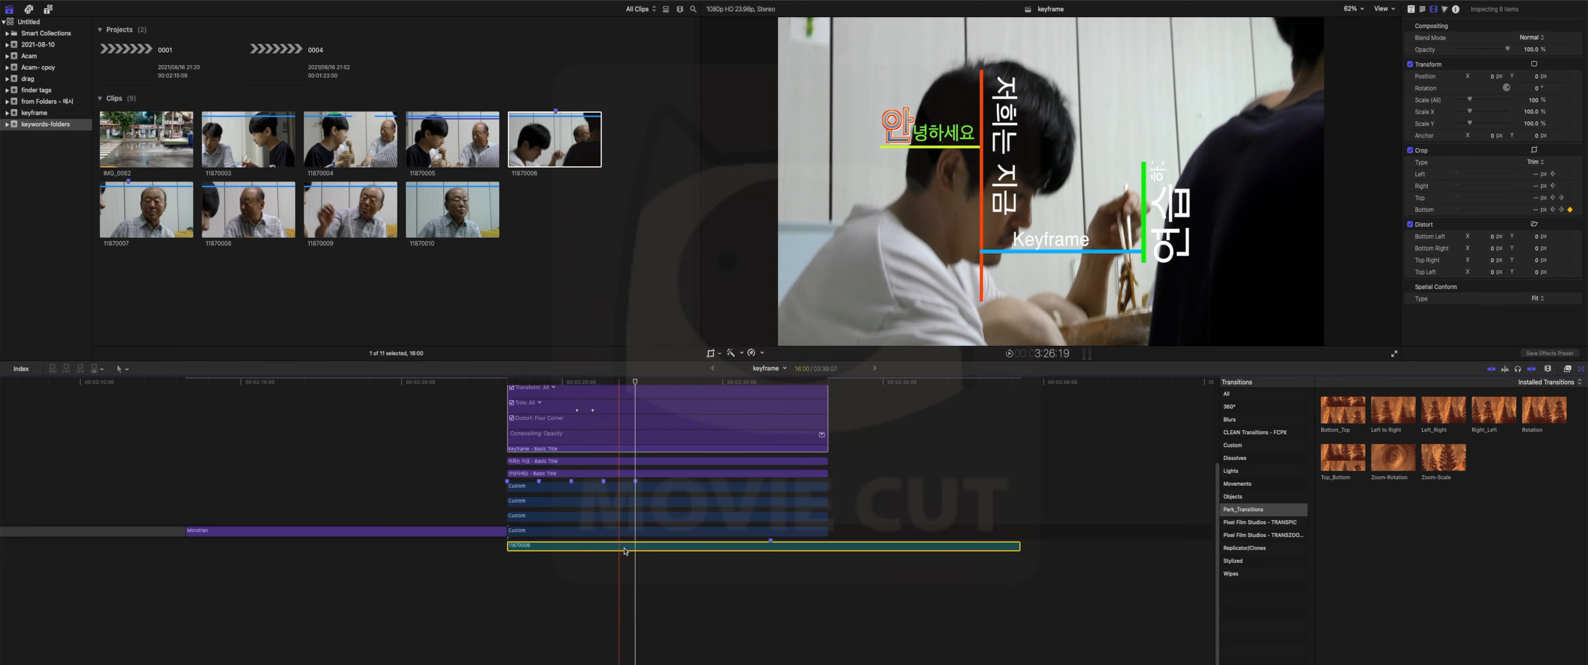
{"action": "right_click", "coordinate": [631, 549]}
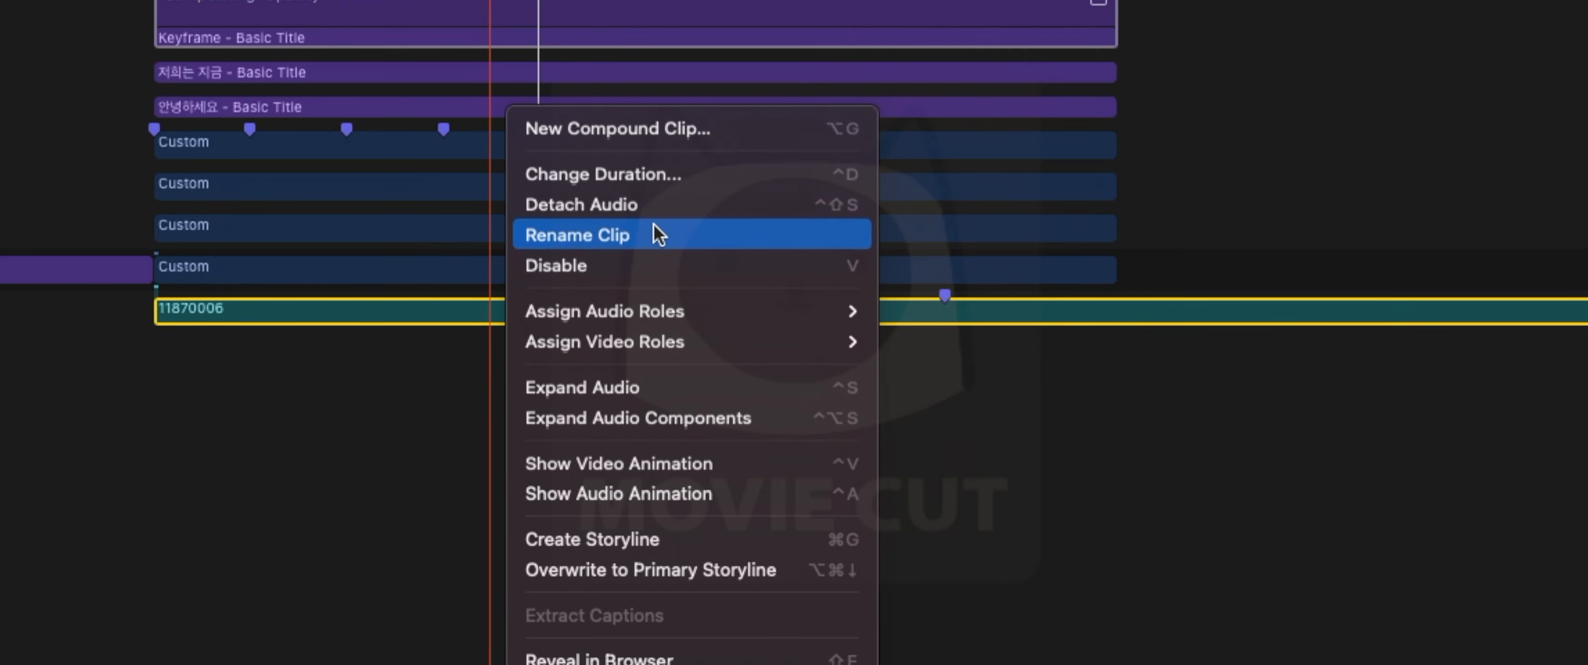
{"action": "left_click", "coordinate": [657, 259]}
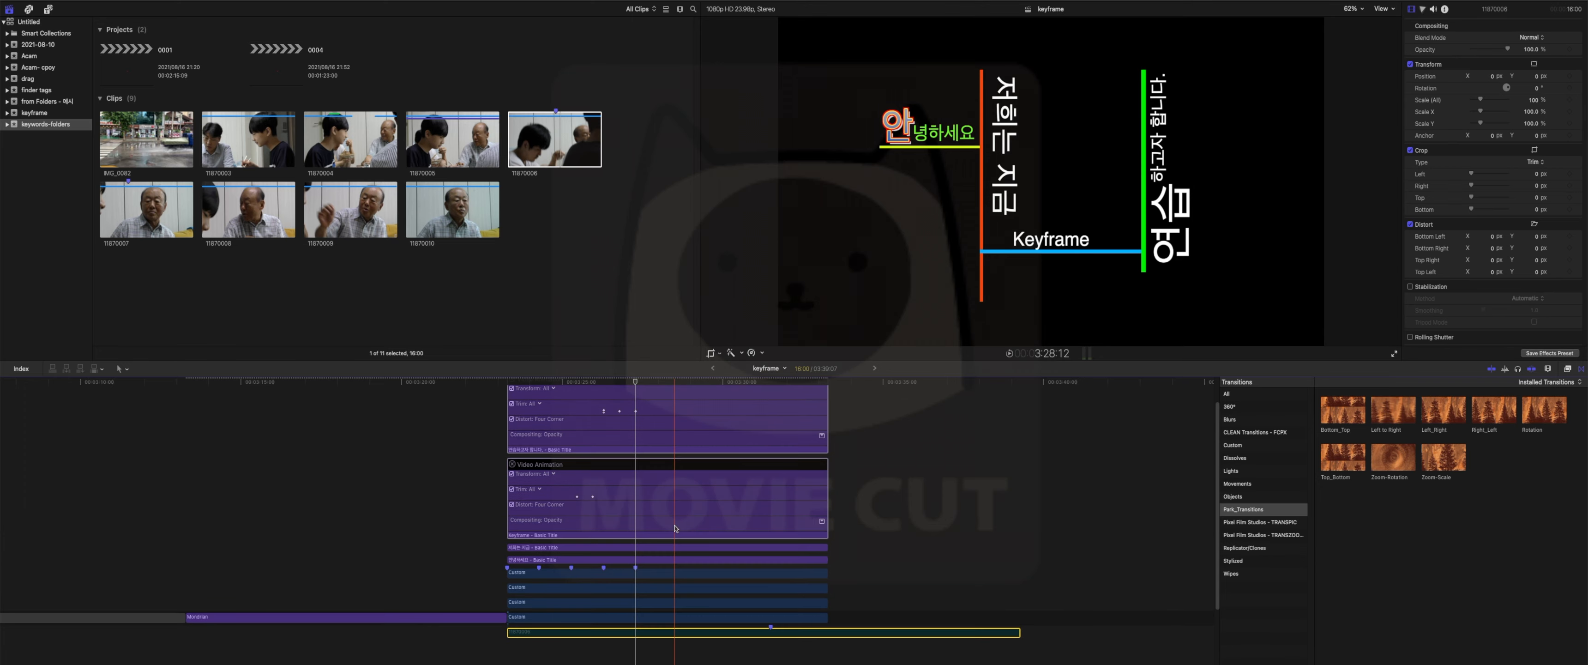
Toggle the enabled state of clip 11870006 repeatedly to compare the frame with and without the video
{"action": "key", "text": "v"}
{"action": "key", "text": "v"}
{"action": "key", "text": "v"}
{"action": "key", "text": "v"}
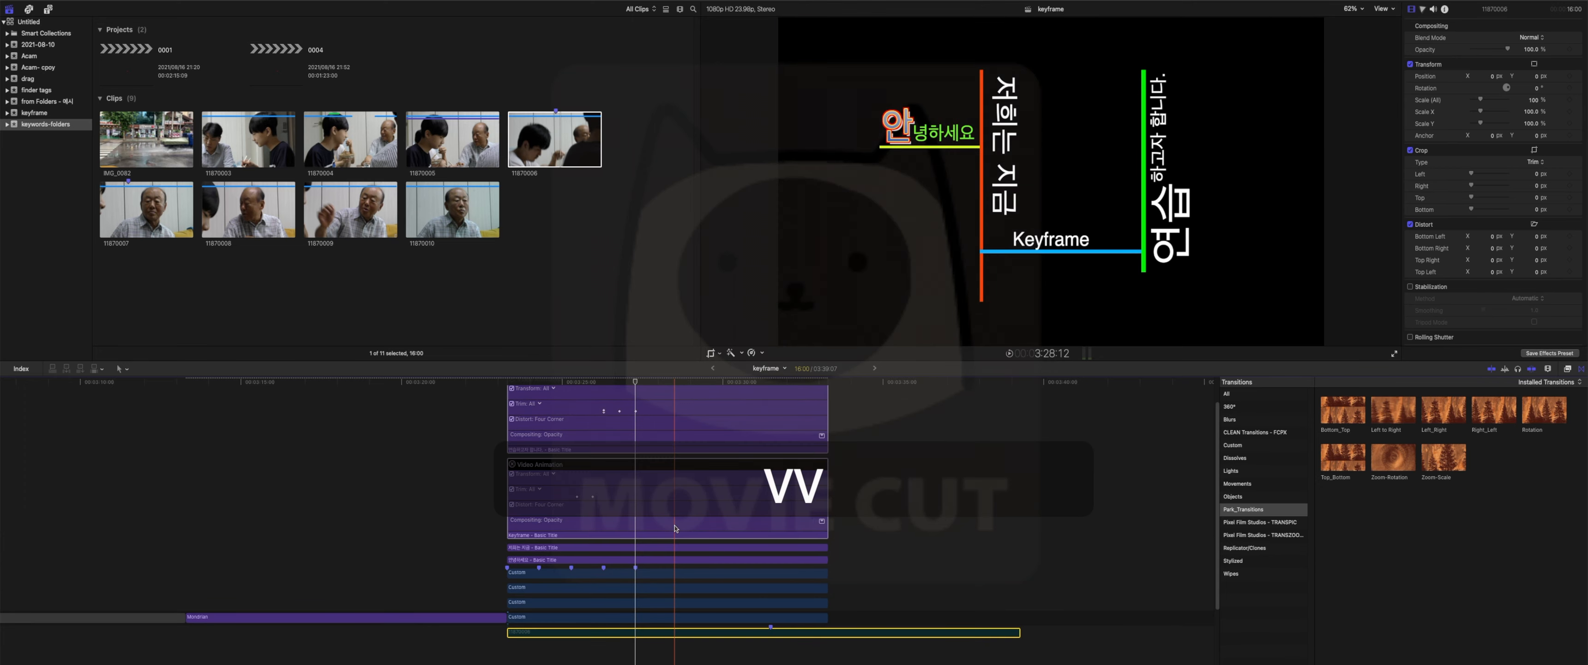
{"action": "key", "text": "v"}
{"action": "key", "text": "v"}
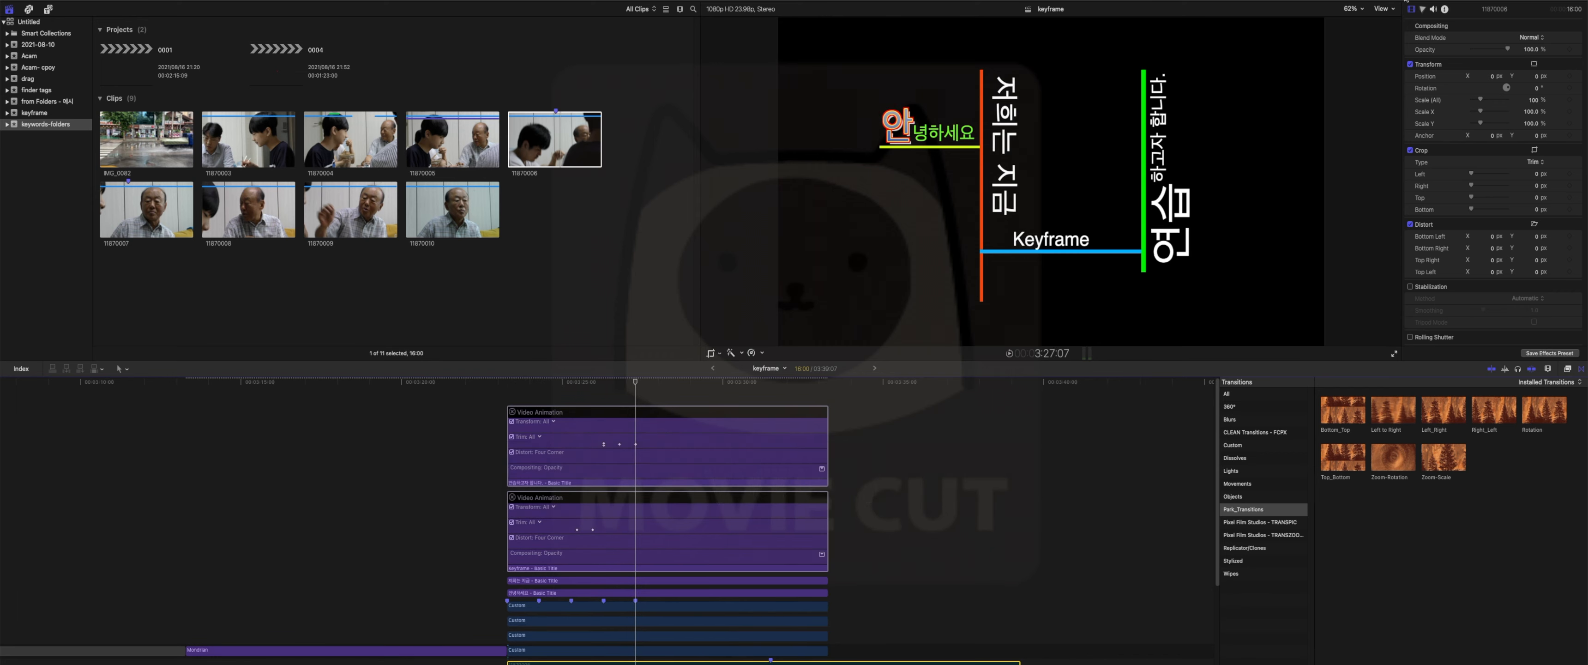
Select the four title clips and toggle them off and on to compare the frame
{"action": "left_click_drag", "start_coordinate": [875, 481], "coordinate": [760, 596]}
{"action": "key", "text": "v"}
{"action": "key", "text": "v"}
{"action": "key", "text": "v"}
{"action": "key", "text": "v"}
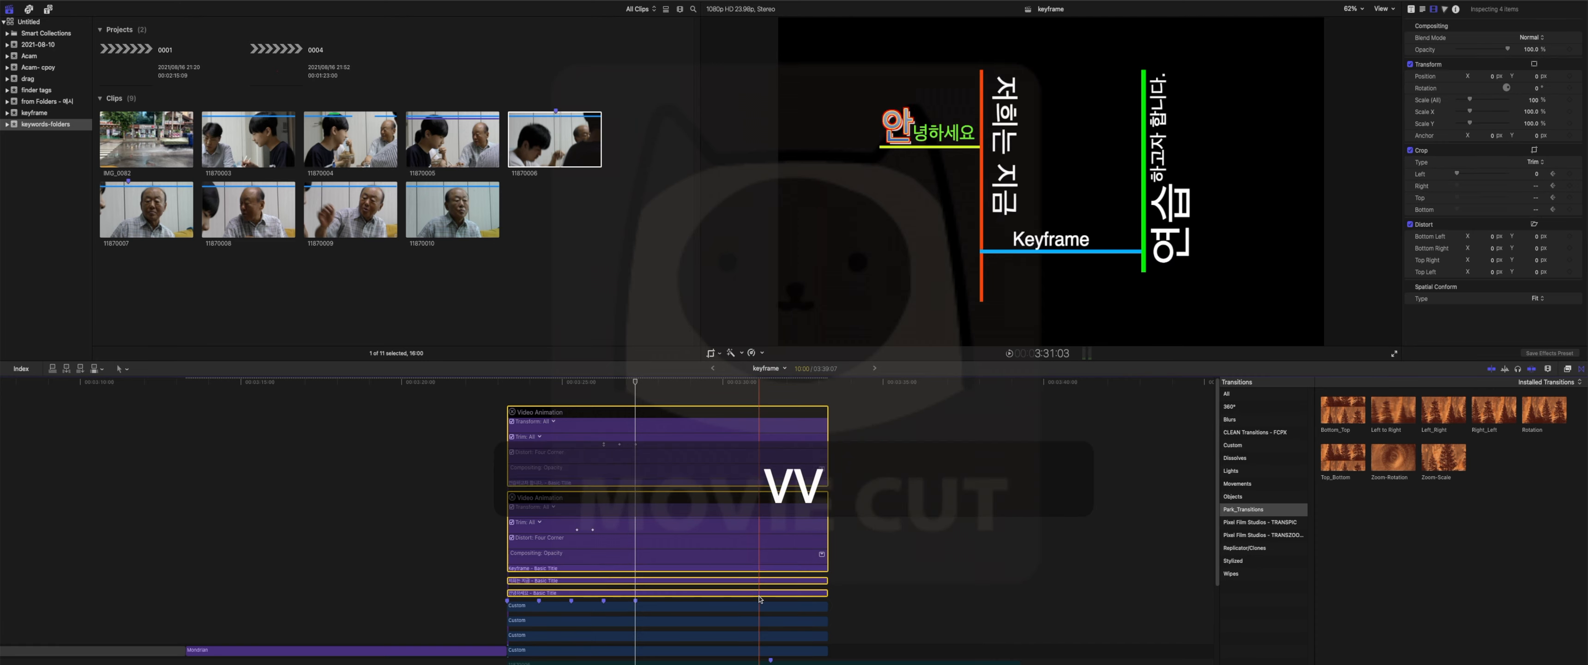
Select the four Custom line clips, toggle them off and on, and clear the clip selection
{"action": "left_click_drag", "start_coordinate": [835, 606], "coordinate": [797, 649]}
{"action": "key", "text": "v"}
{"action": "key", "text": "v"}
{"action": "key", "text": "v"}
{"action": "key", "text": "v"}
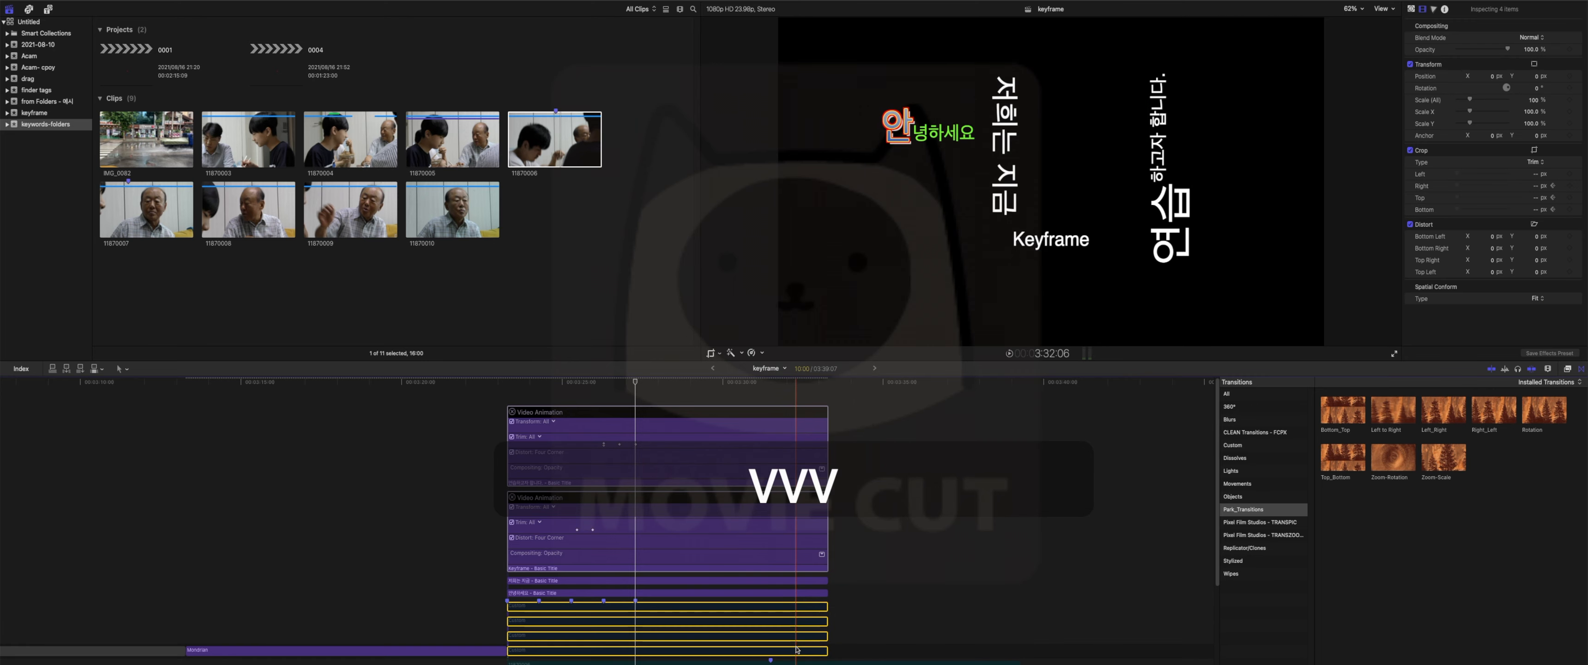
{"action": "left_click", "coordinate": [837, 607]}
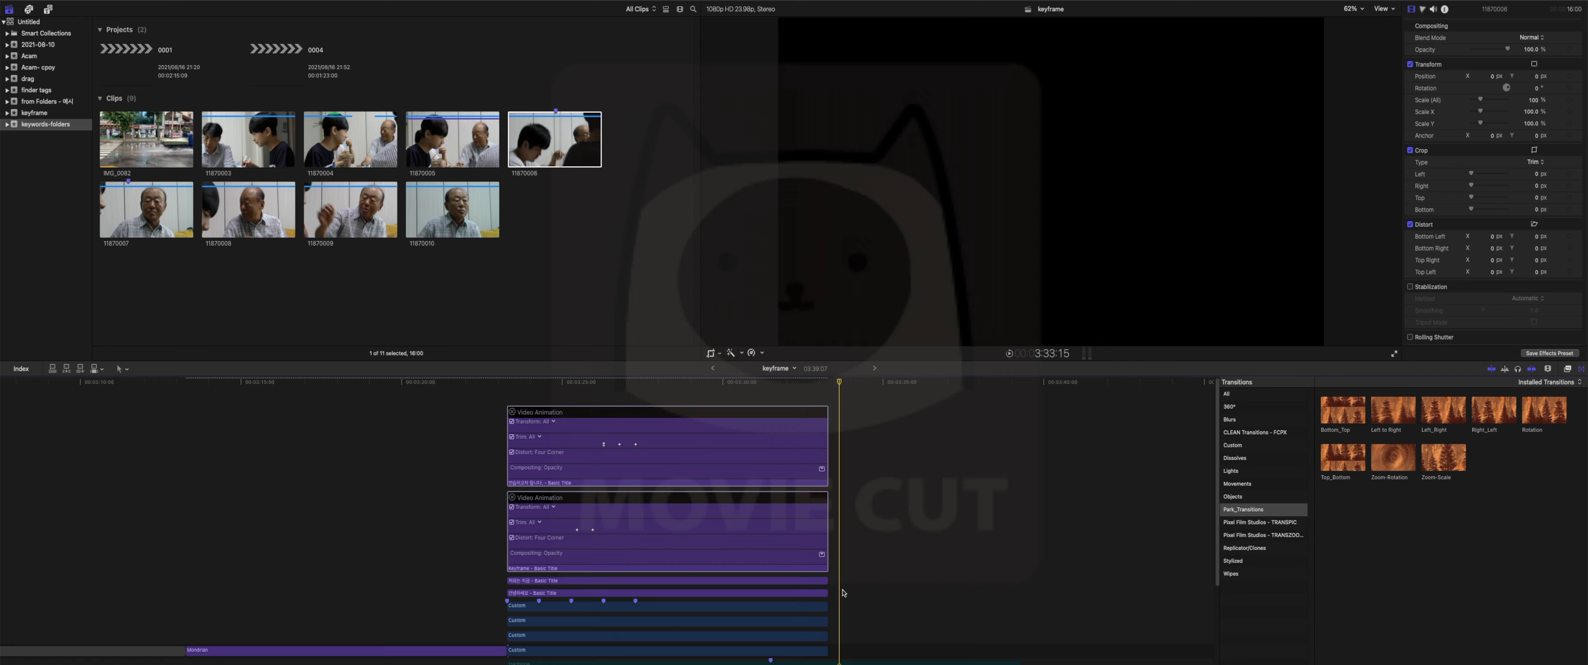
Move the playhead to 3:28:00 in the title animation and open the viewer's display options
{"action": "left_click", "coordinate": [671, 381]}
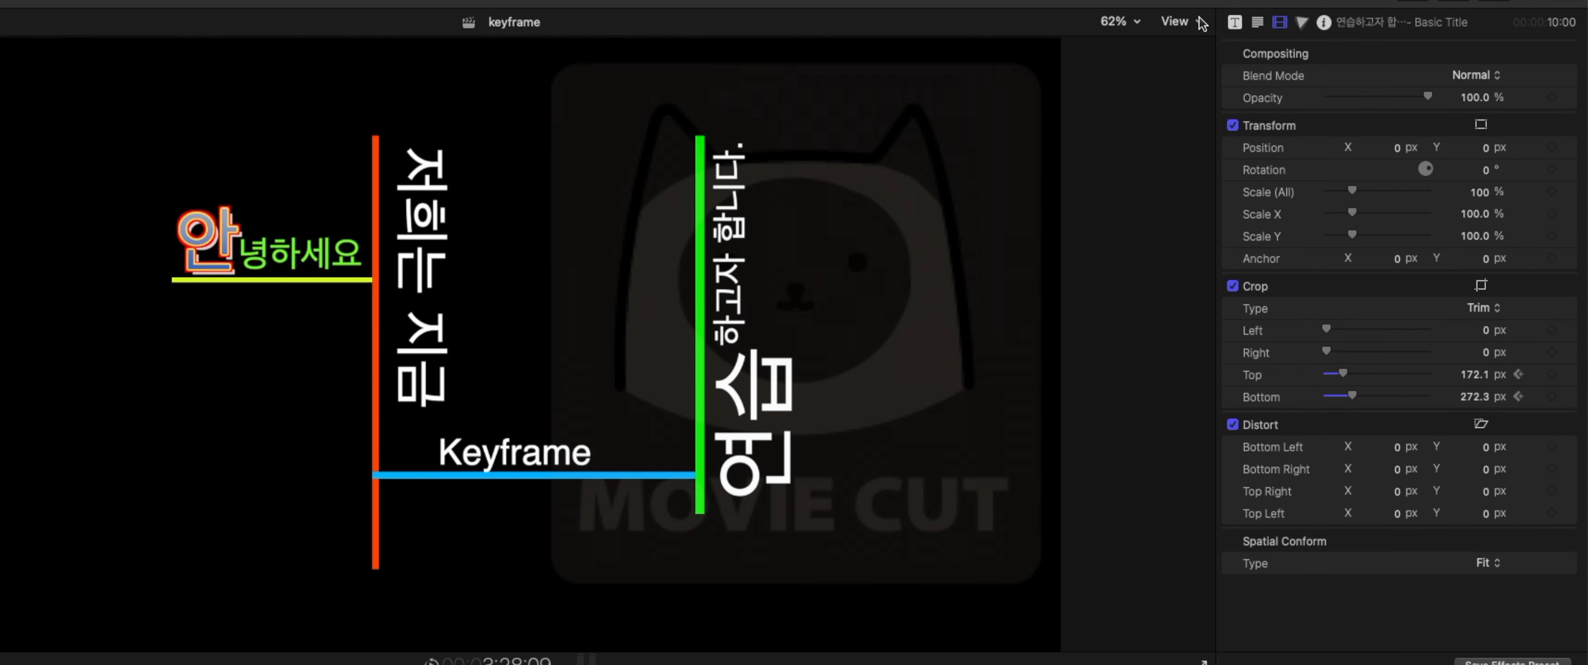
{"action": "left_click", "coordinate": [1393, 9]}
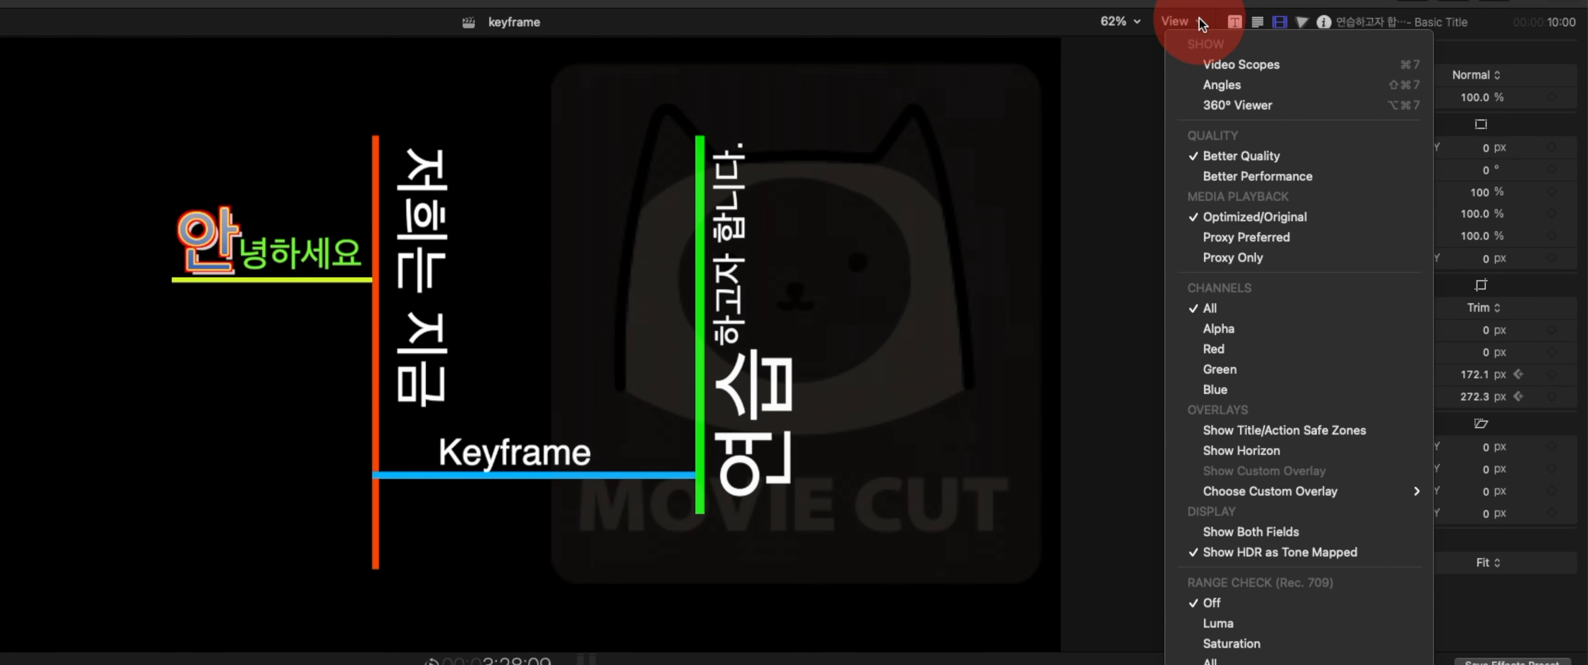
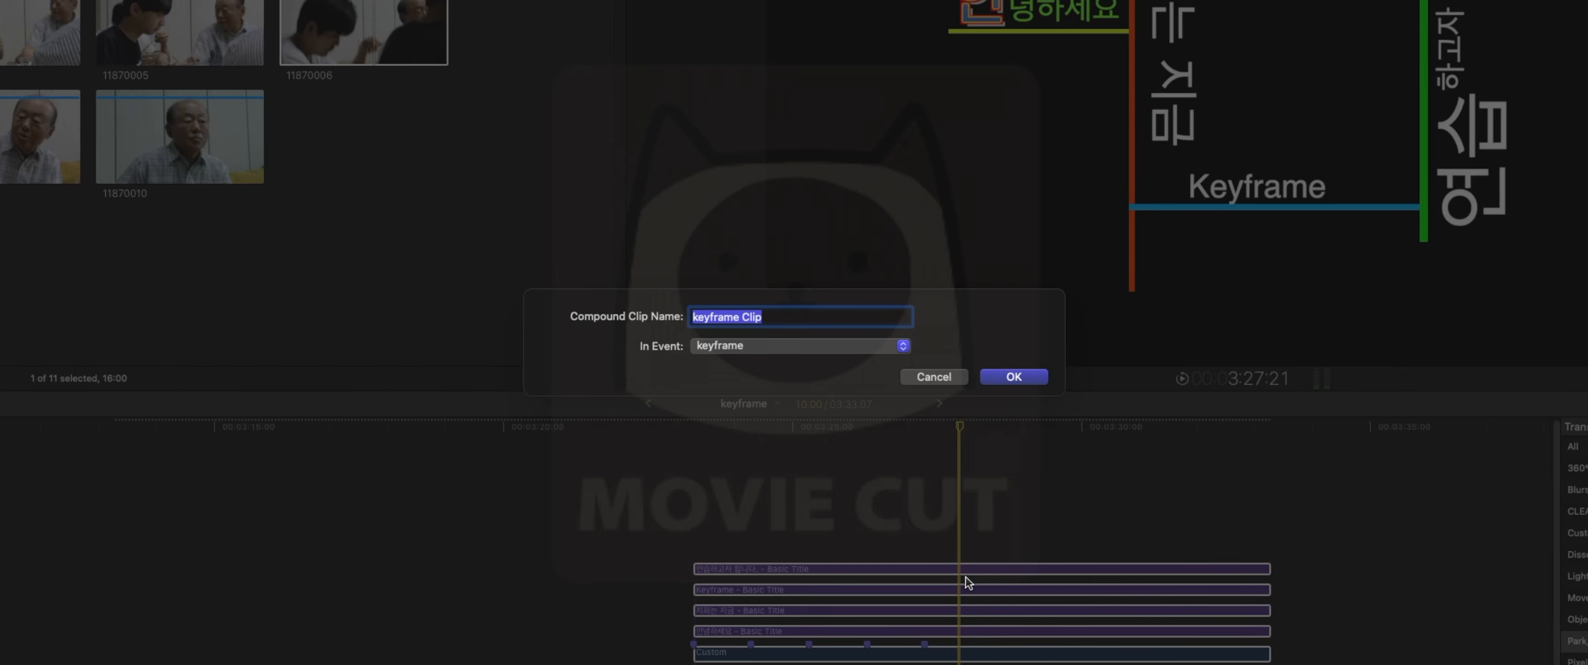
Name the new compound clip of titles and lines keyframe test-01 and create it in the keyframe event
{"action": "key", "text": "Left"}
{"action": "key", "text": "Right"}
{"action": "key", "text": "Right"}
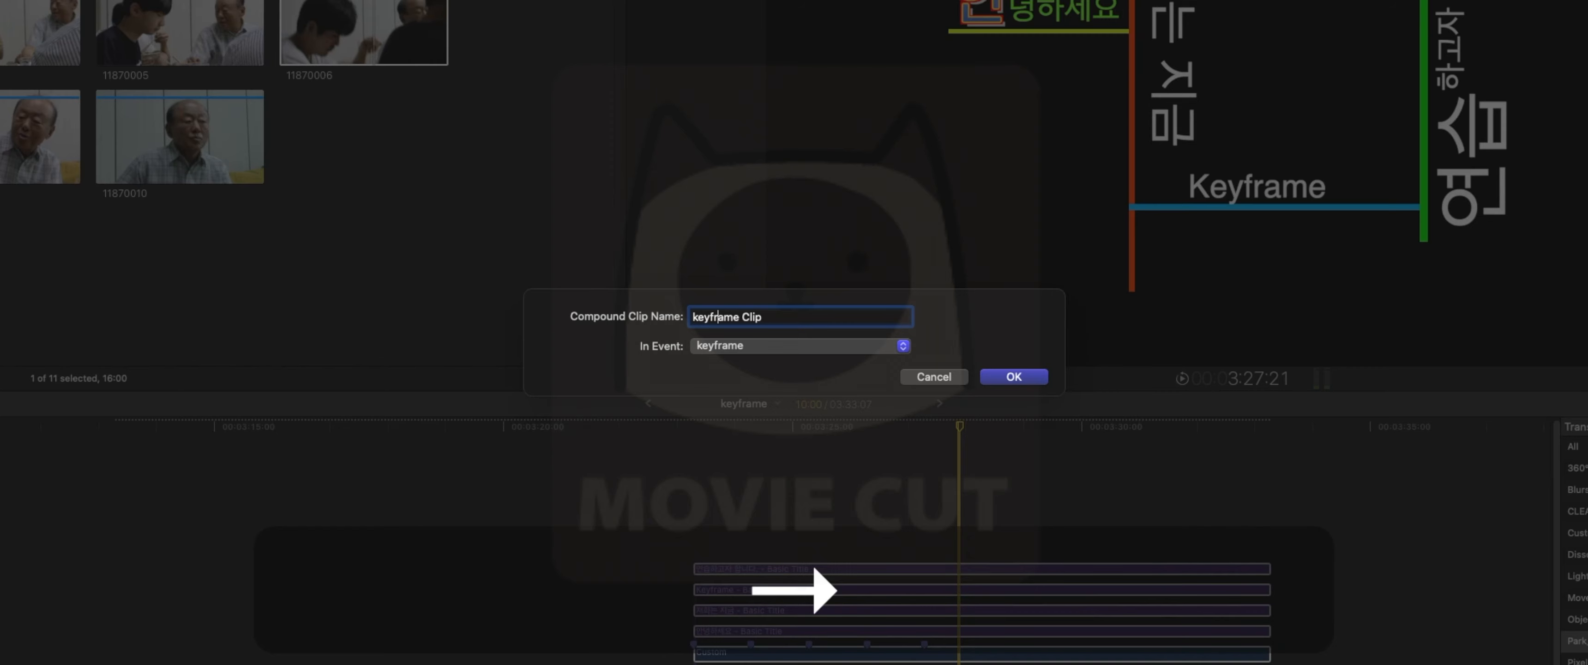
{"action": "key", "text": "BackSpace"}
{"action": "key", "text": "BackSpace"}
{"action": "key", "text": "BackSpace"}
{"action": "key", "text": "BackSpace"}
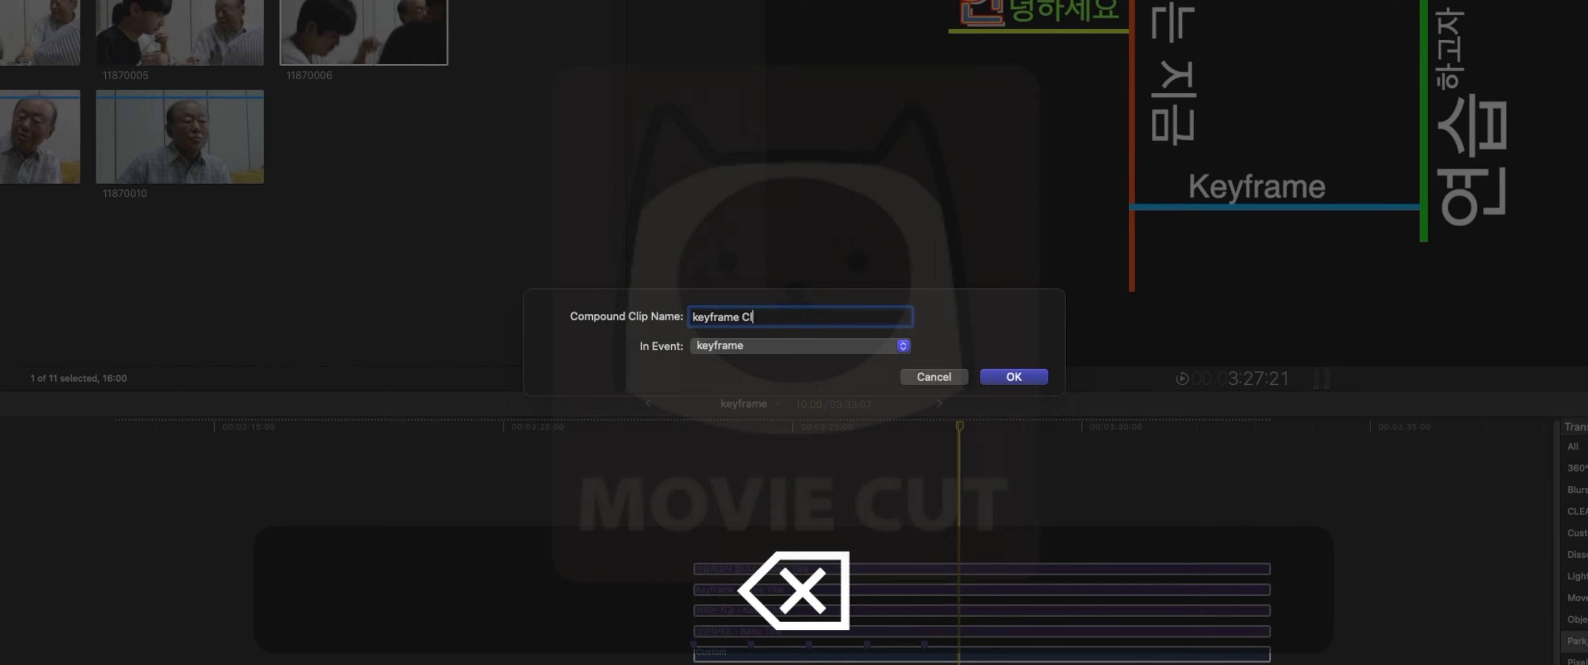
{"action": "type", "text": "test"}
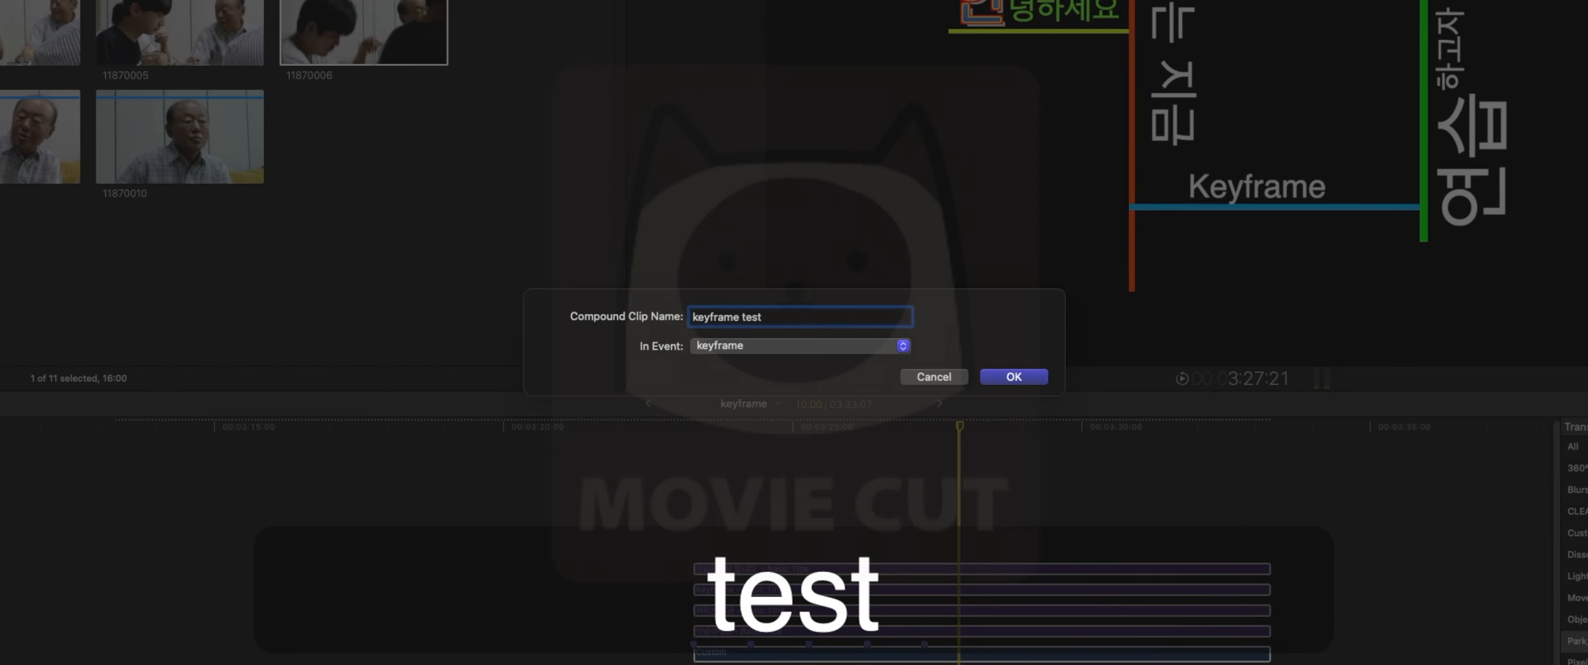
{"action": "type", "text": "-01"}
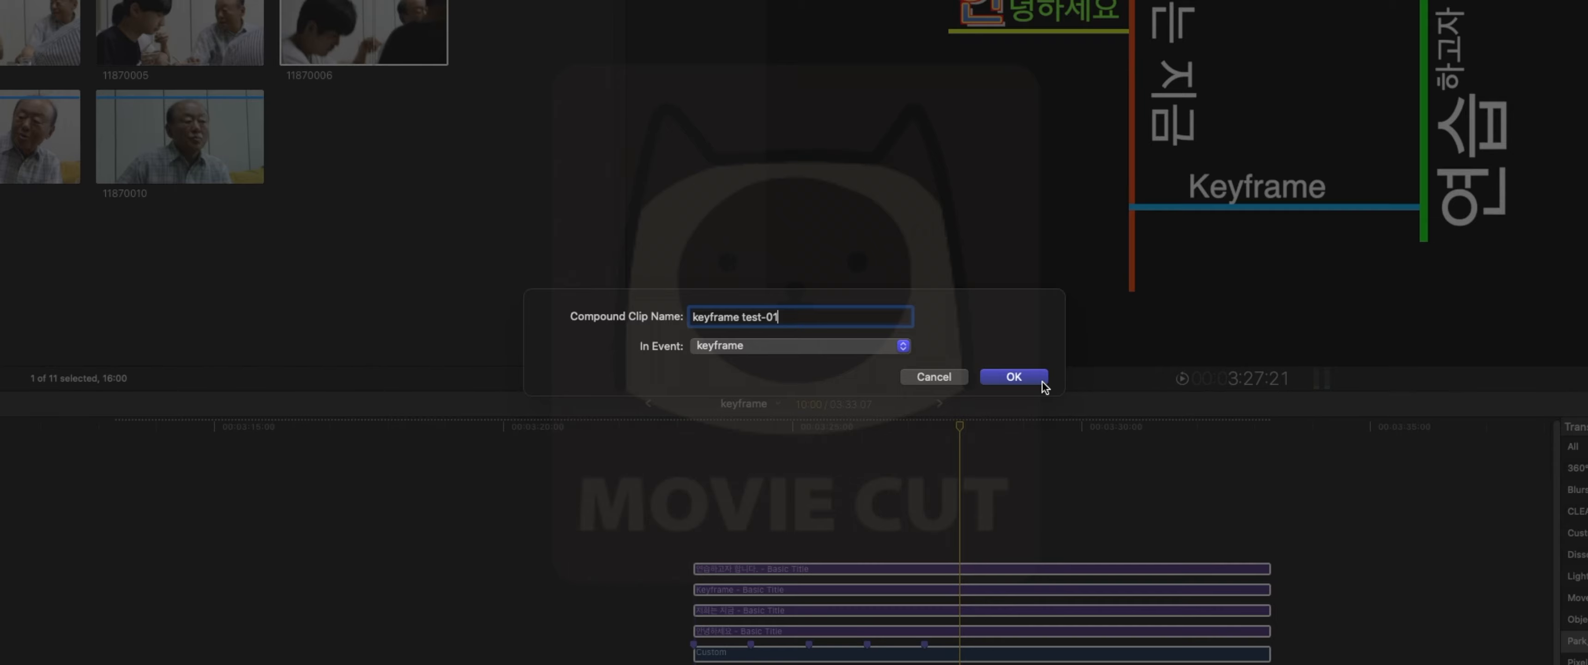
{"action": "left_click", "coordinate": [1013, 376]}
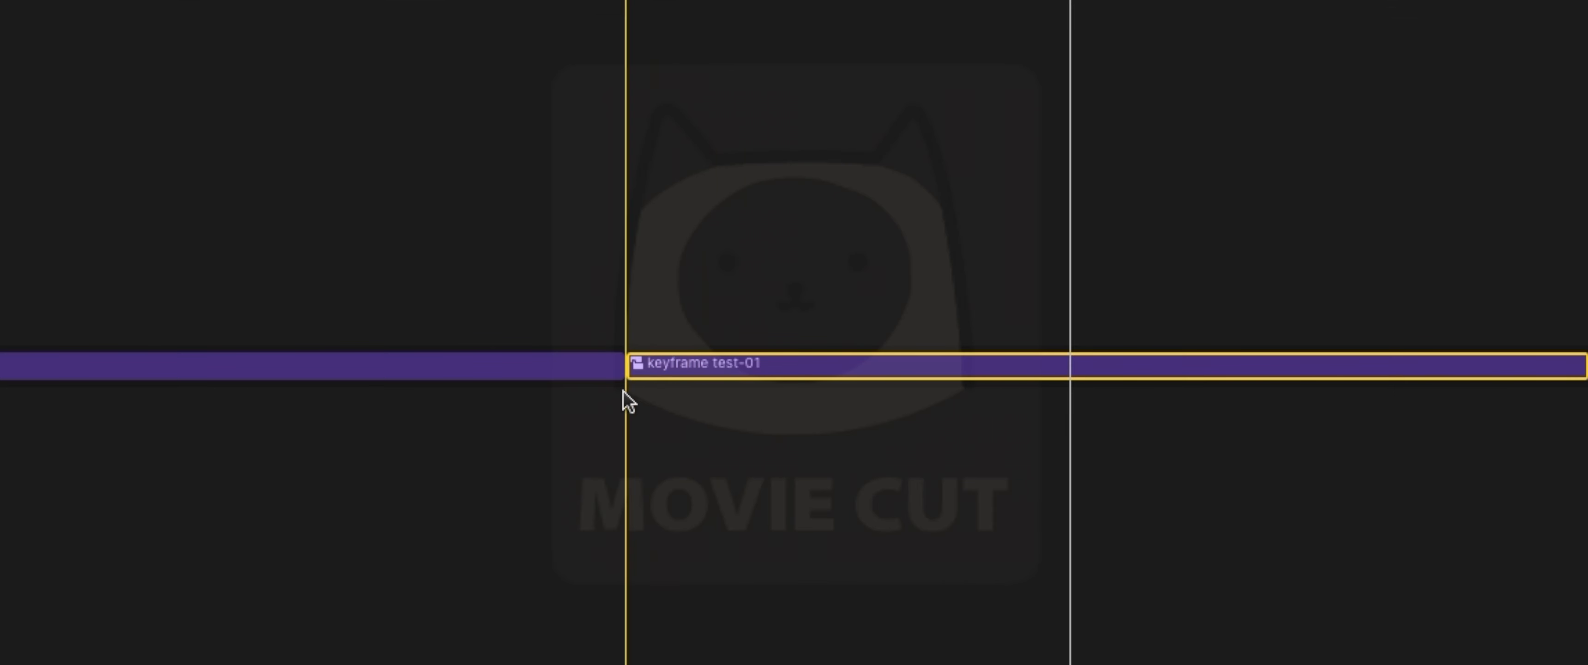
Check the compound clip keyframe test-01 in the timeline by viewing its animation at 3:24:03 and 3:26:23
{"action": "left_click", "coordinate": [706, 313]}
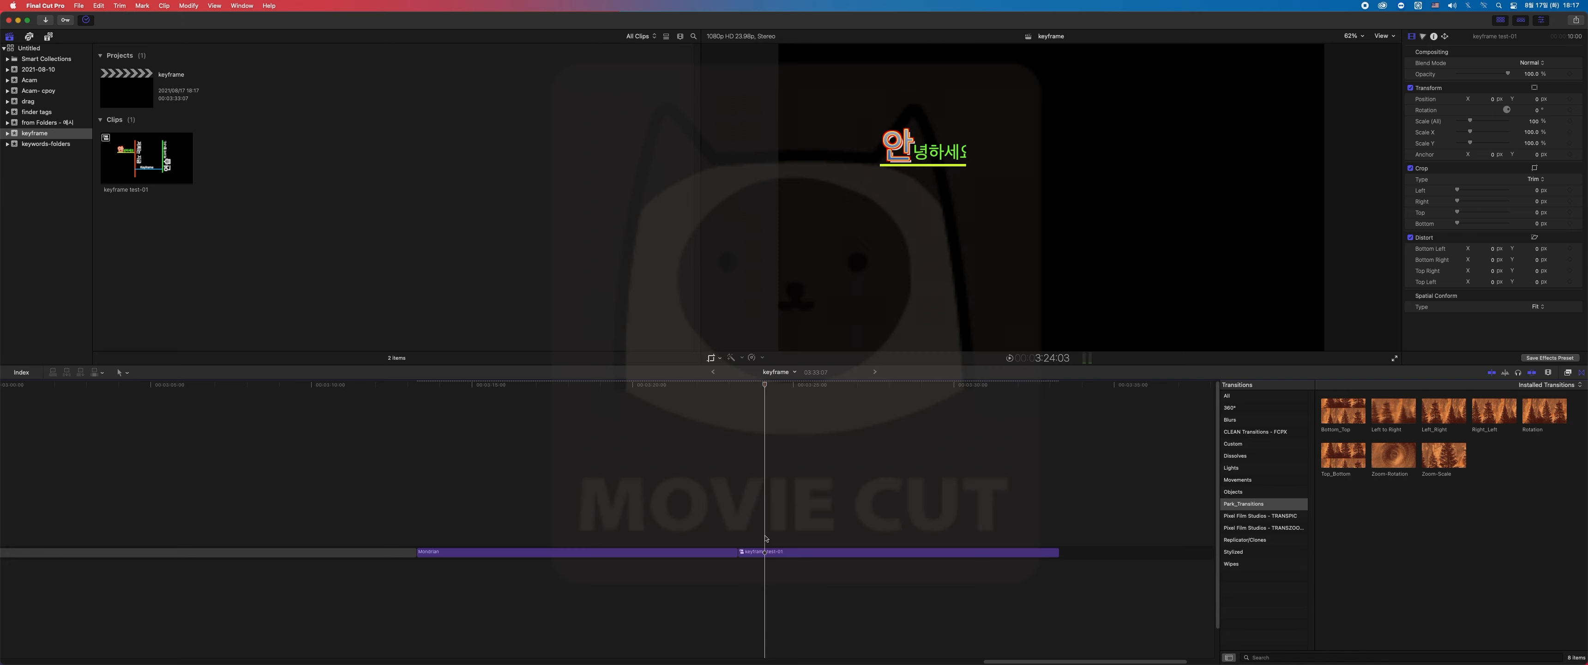
{"action": "left_click", "coordinate": [763, 533]}
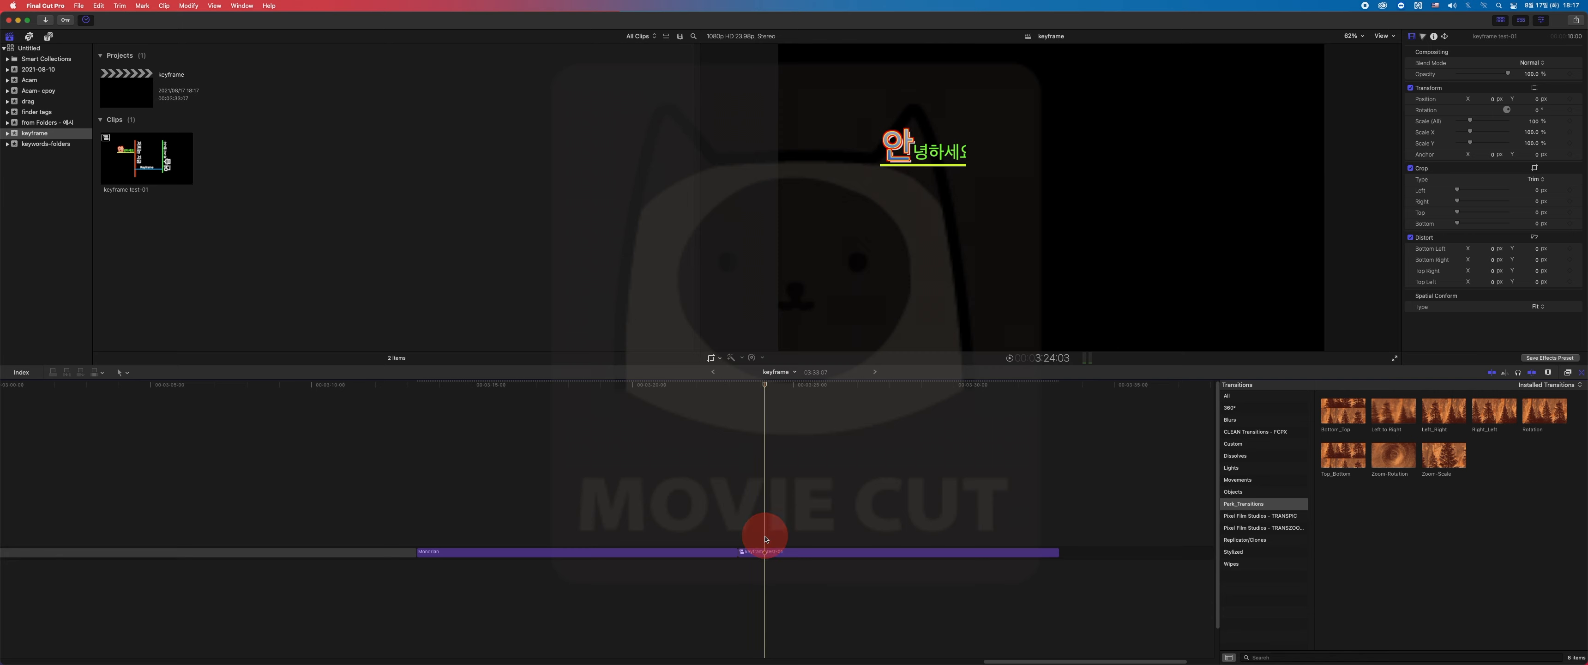
{"action": "left_click", "coordinate": [856, 385]}
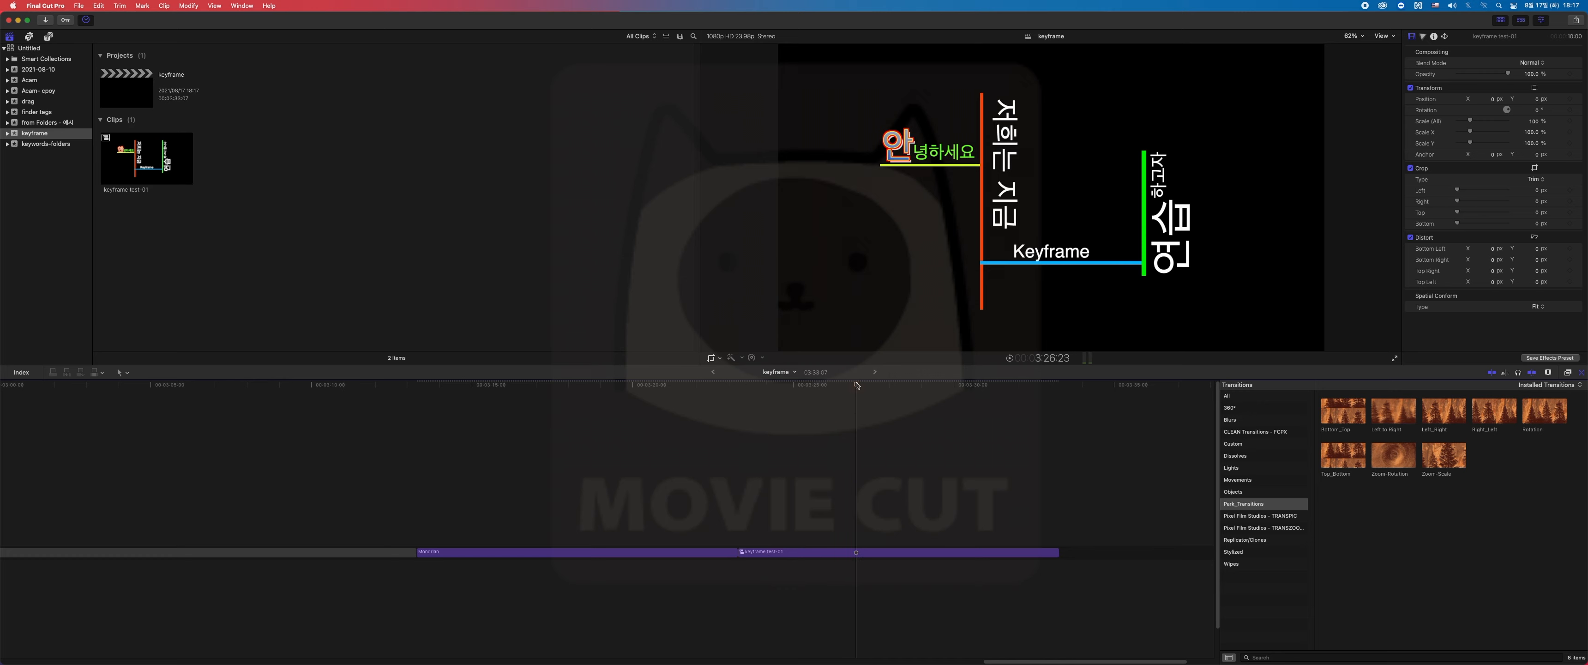
Open the compound clip keyframe test-01 from the browser in its own timeline and look at its timeline options
{"action": "left_click", "coordinate": [174, 165]}
{"action": "double_click", "coordinate": [174, 166]}
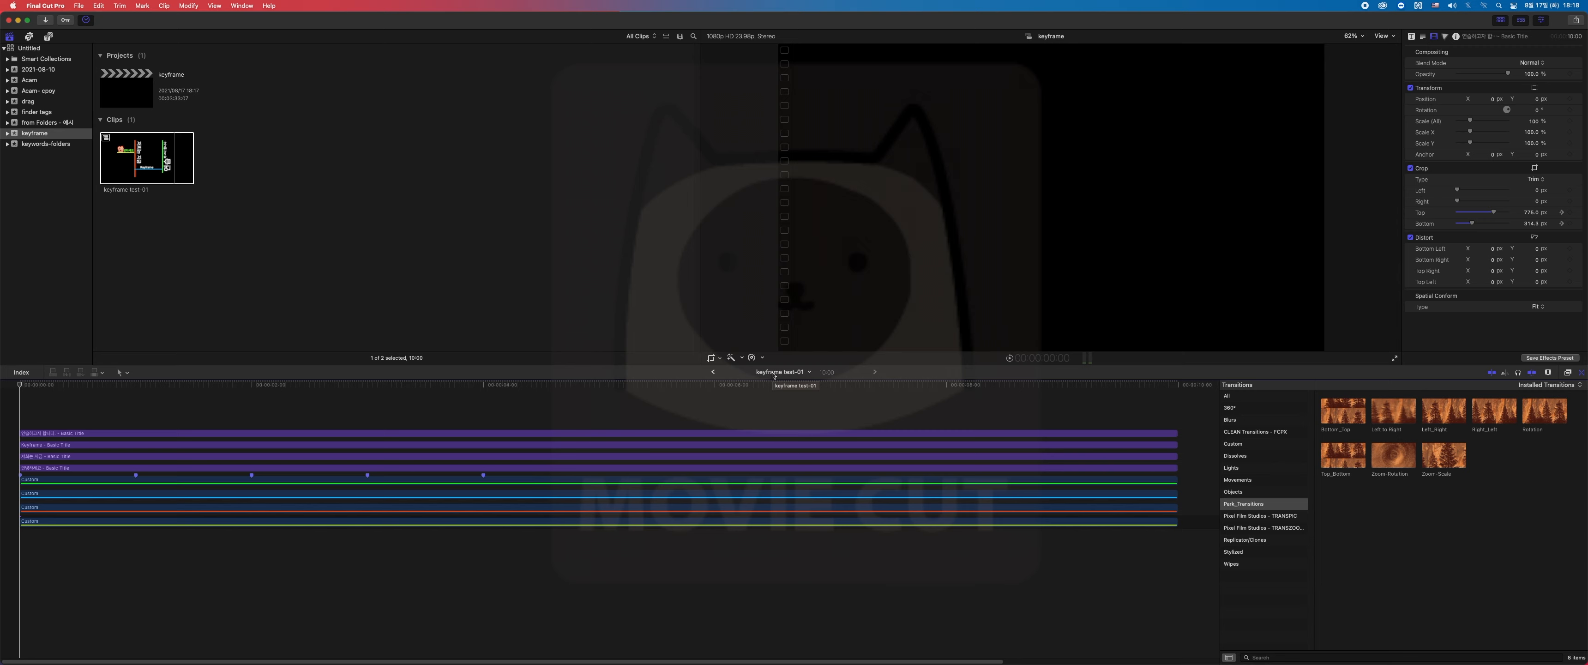
{"action": "left_click", "coordinate": [810, 373]}
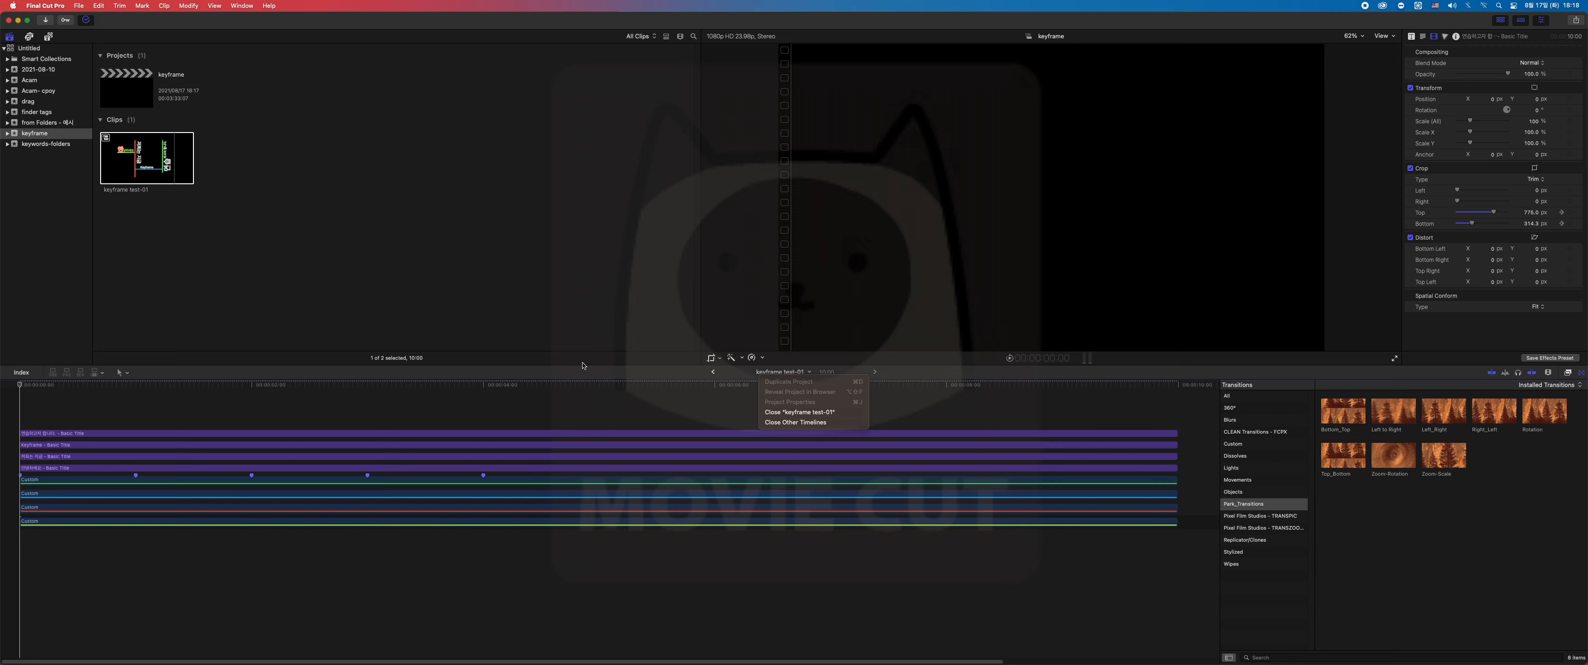
{"action": "left_click", "coordinate": [594, 373]}
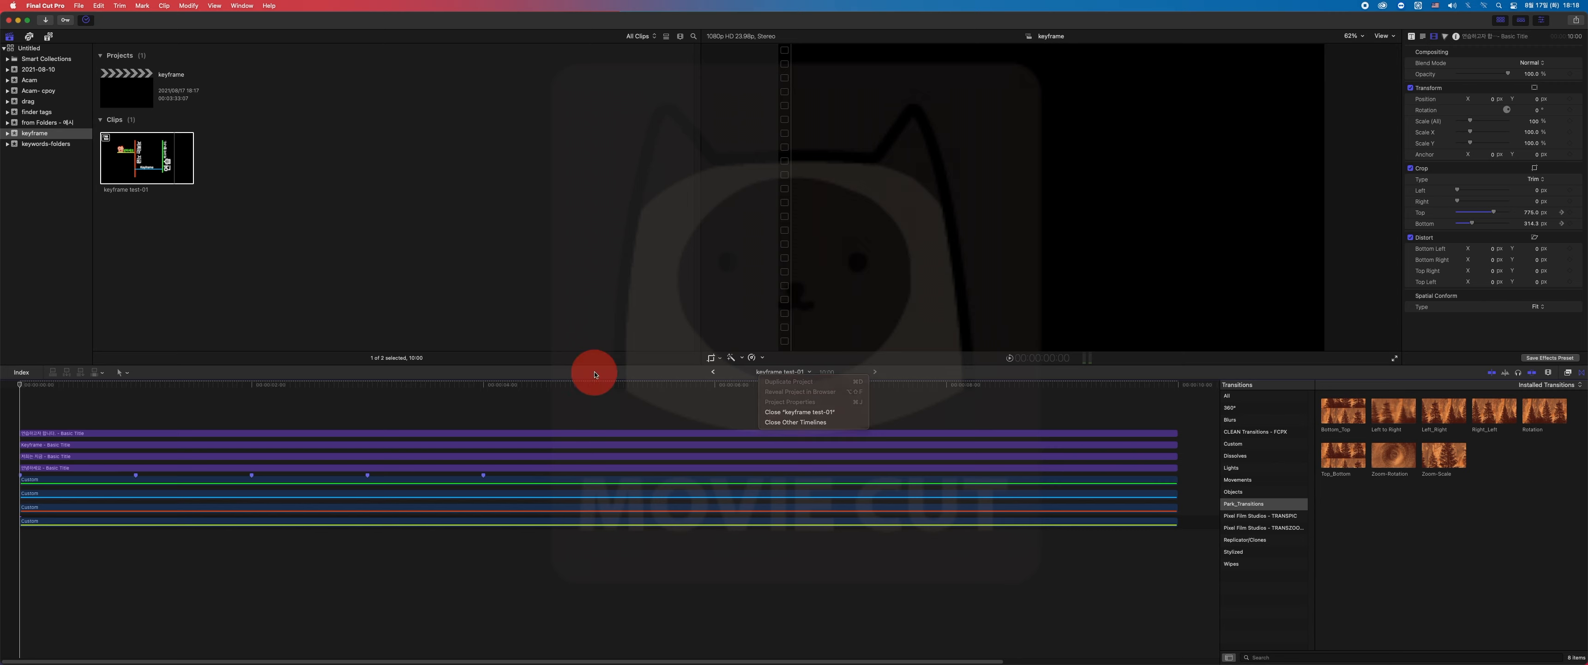
Recolour the word 지금 in the title 저희는 지금 blue by changing its face colour inside the keyframe test-01 compound clip
{"action": "left_click", "coordinate": [448, 402]}
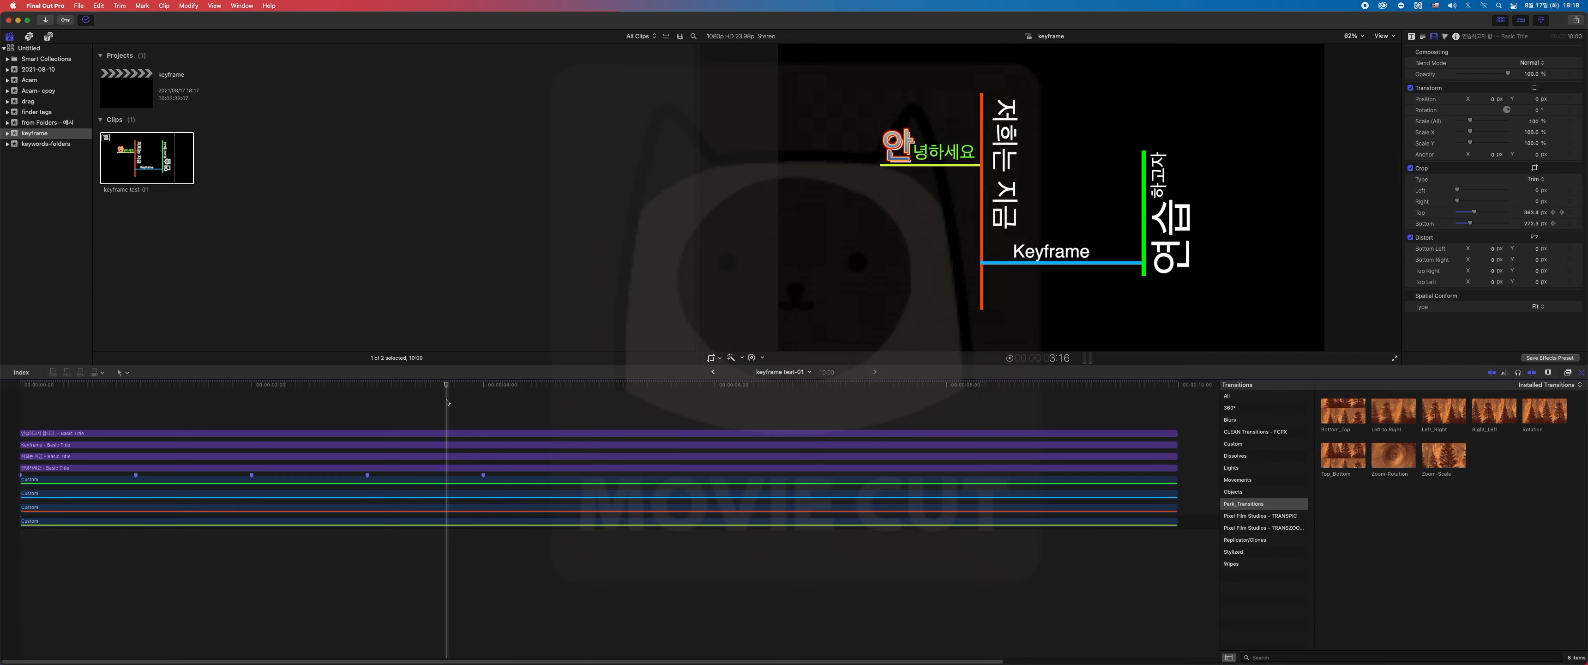
{"action": "left_click", "coordinate": [369, 403]}
{"action": "left_click_drag", "start_coordinate": [431, 384], "coordinate": [443, 384]}
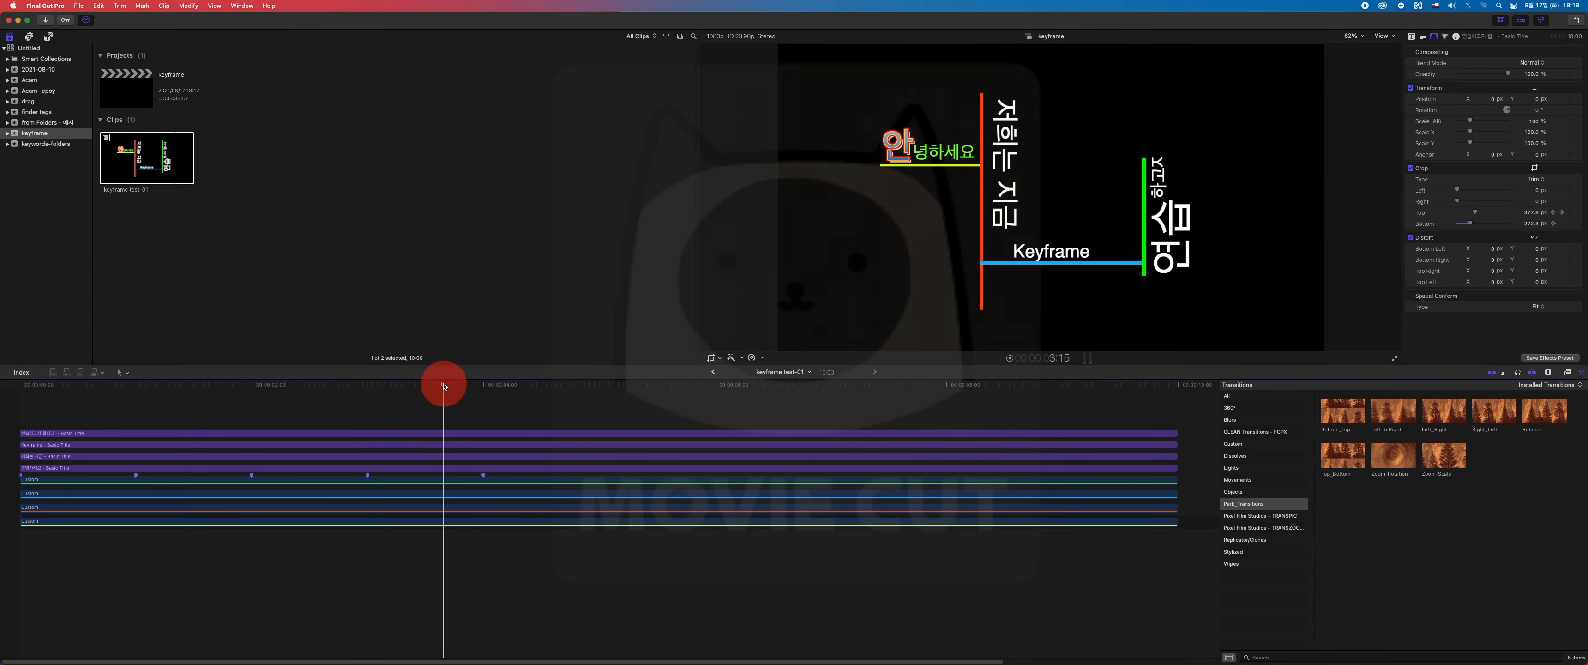
{"action": "left_click", "coordinate": [442, 458]}
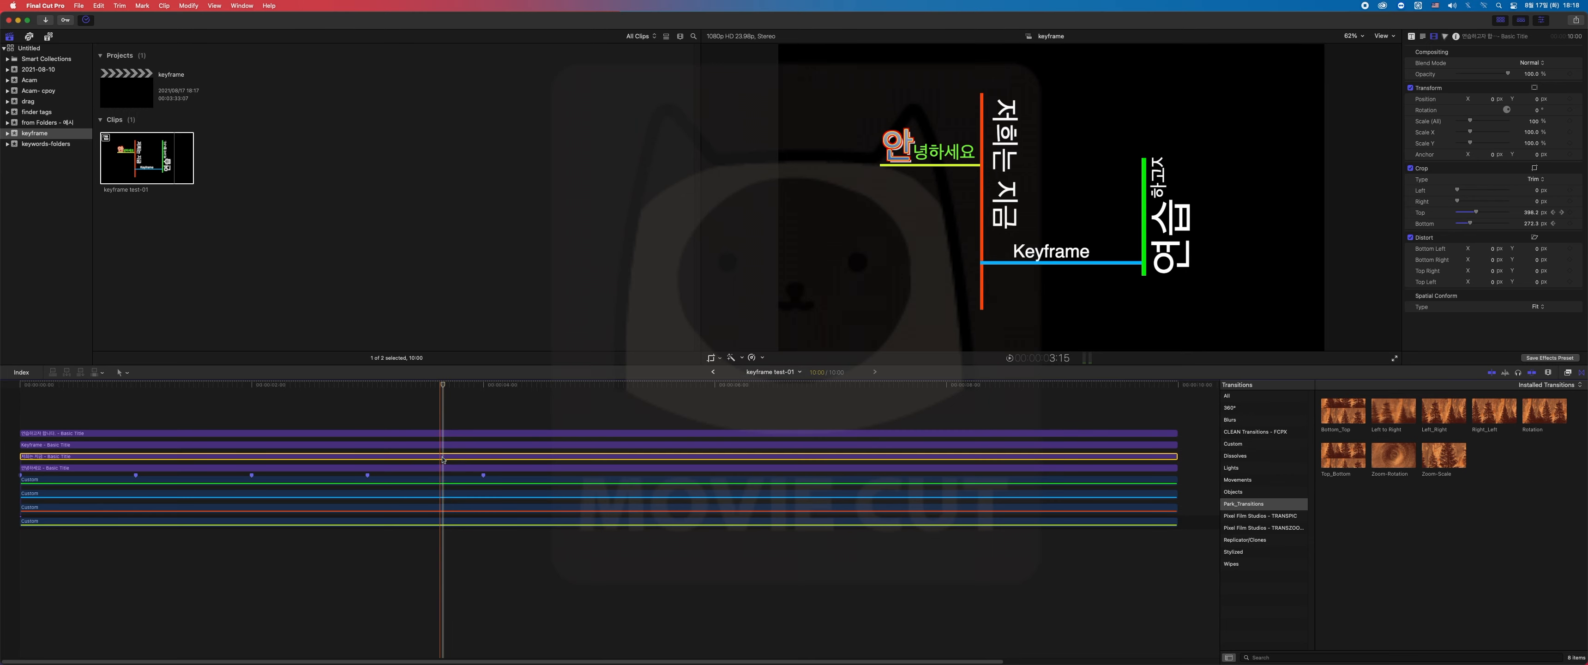
{"action": "double_click", "coordinate": [442, 458]}
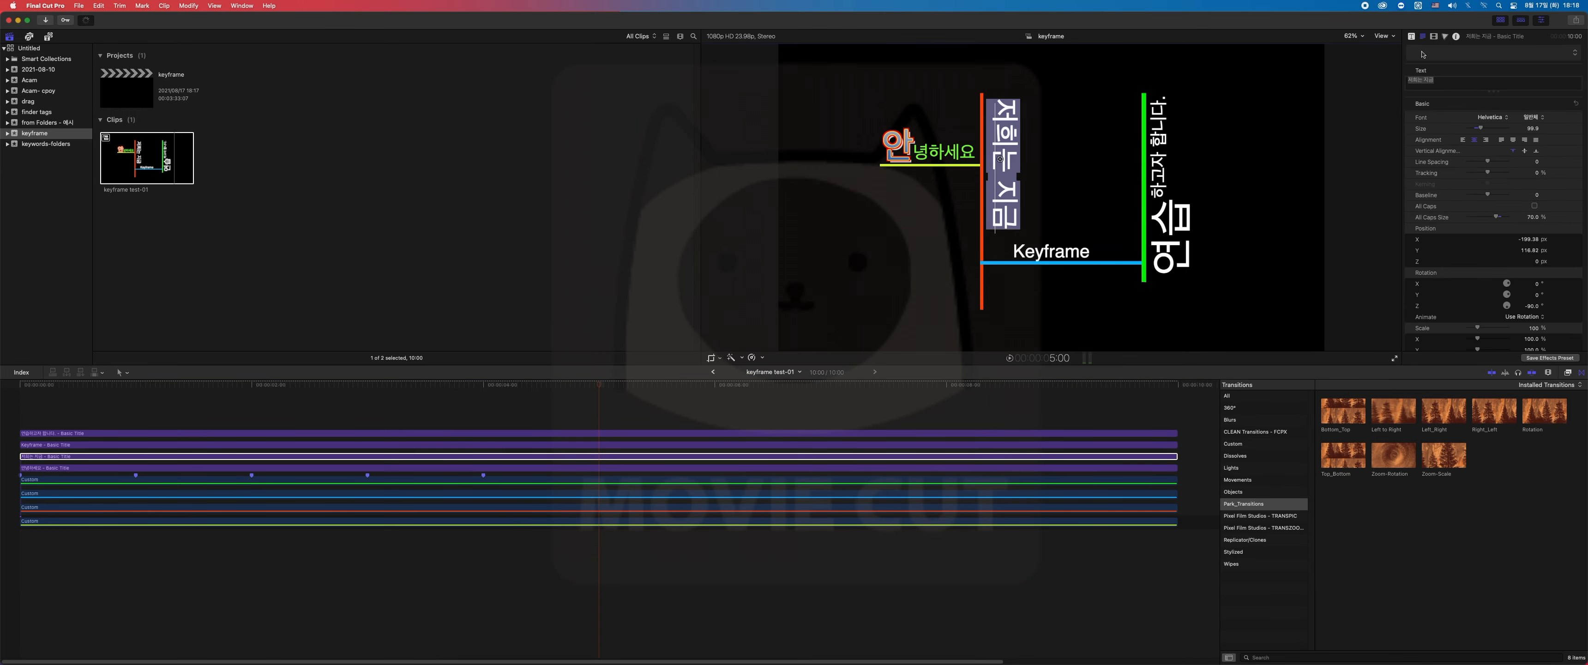
{"action": "double_click", "coordinate": [1436, 78]}
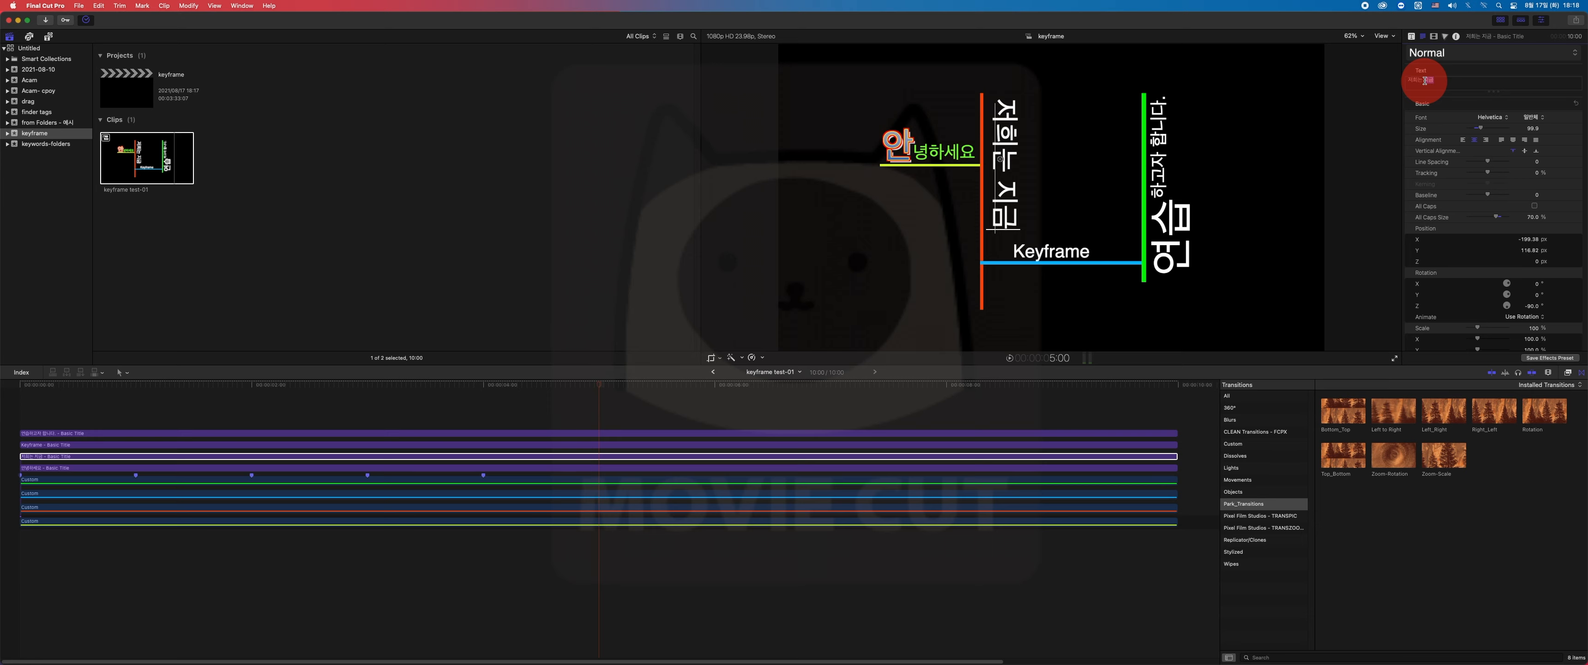
{"action": "scroll", "coordinate": [1459, 314], "scroll_direction": "down", "scroll_amount": 3}
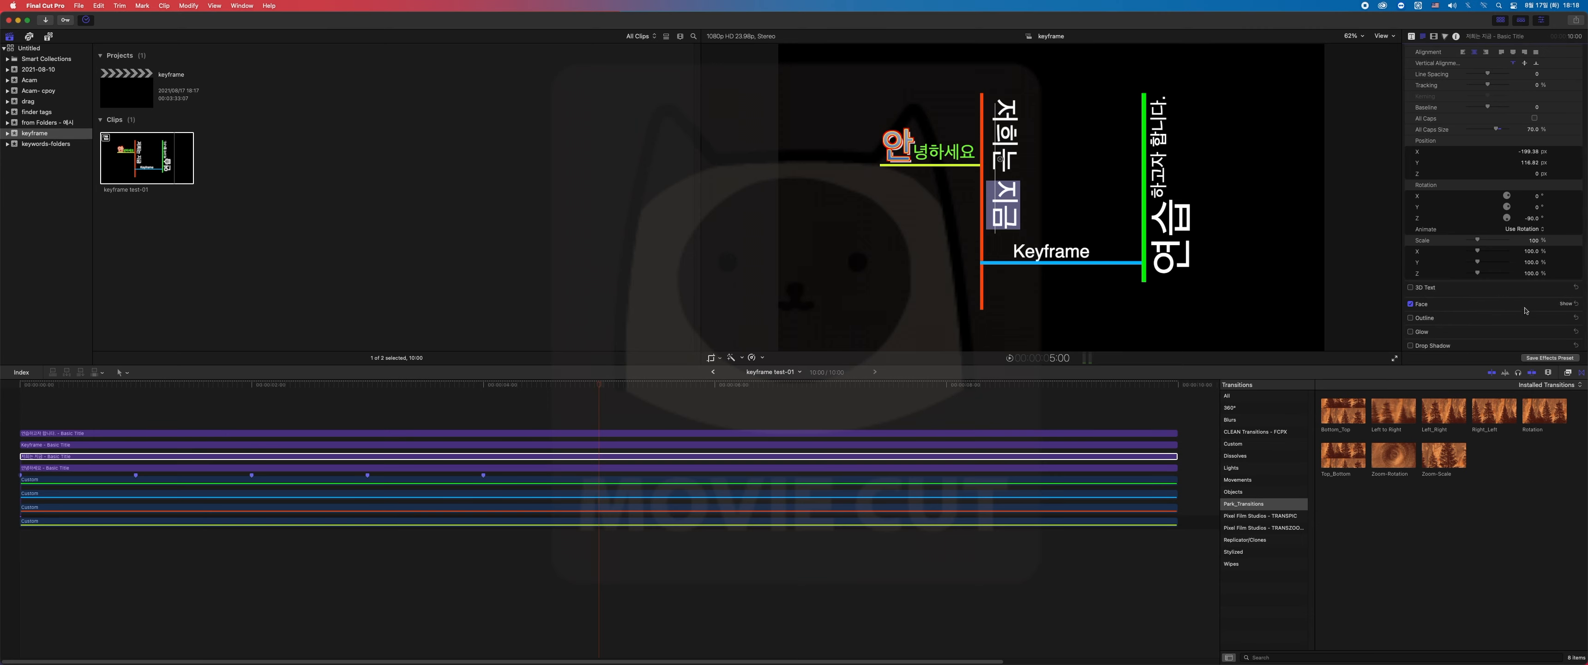
{"action": "left_click", "coordinate": [1565, 304]}
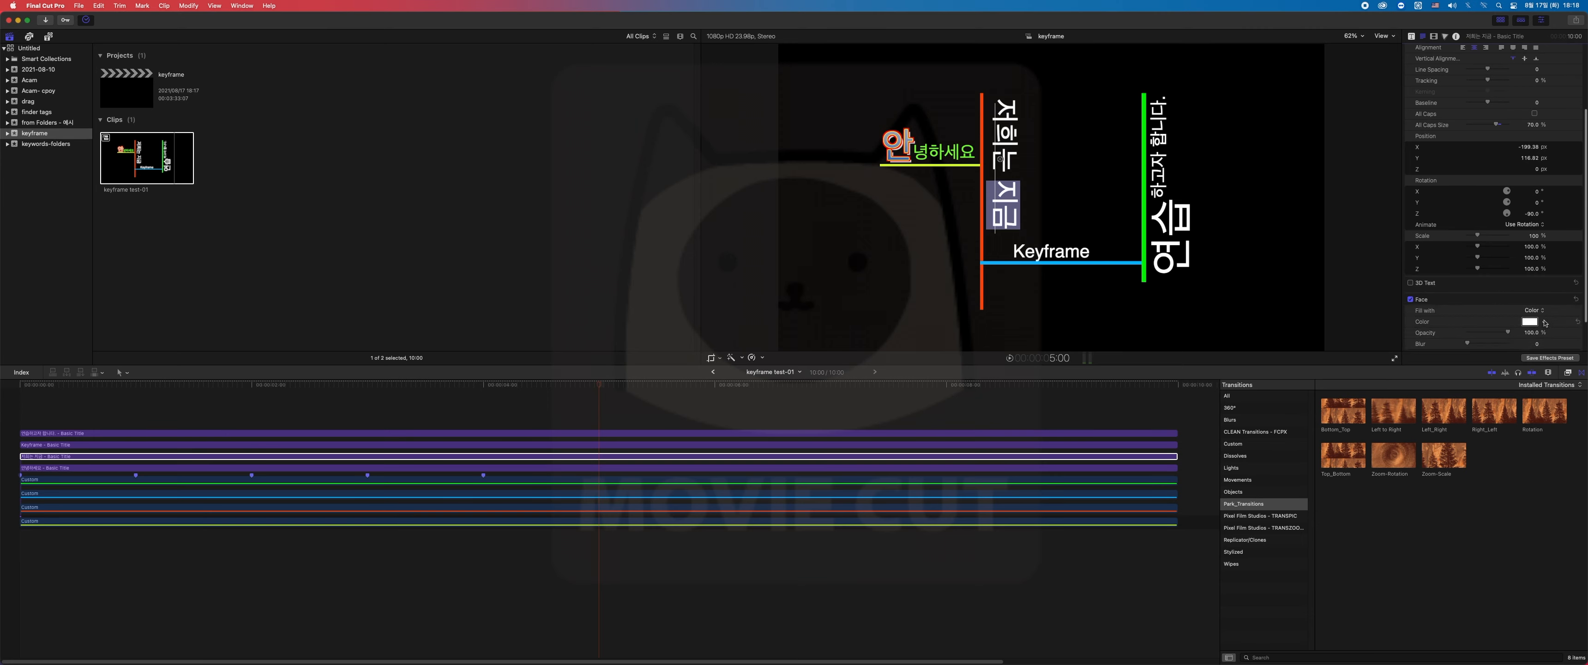
{"action": "left_click", "coordinate": [1546, 321]}
{"action": "left_click", "coordinate": [1526, 393]}
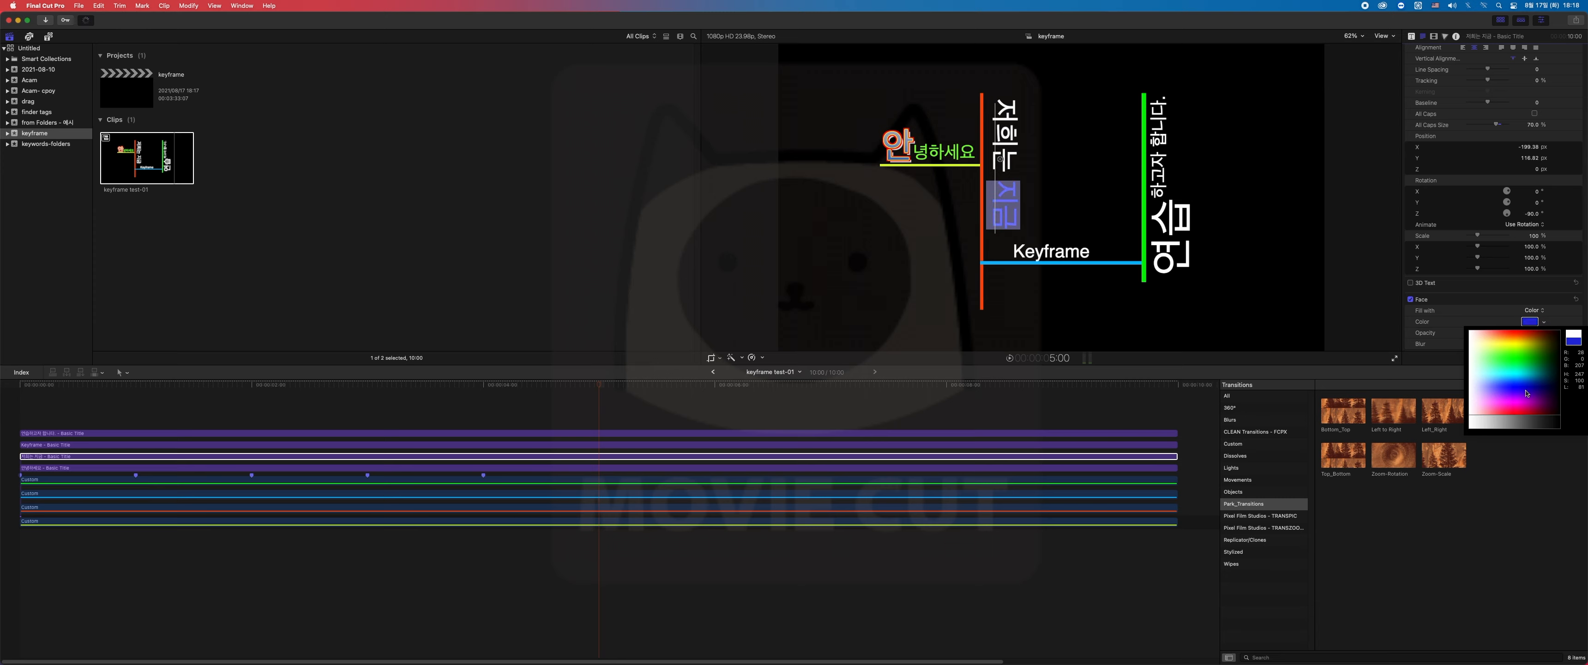
{"action": "left_click_drag", "start_coordinate": [1502, 388], "coordinate": [1497, 389]}
{"action": "left_click", "coordinate": [1501, 391]}
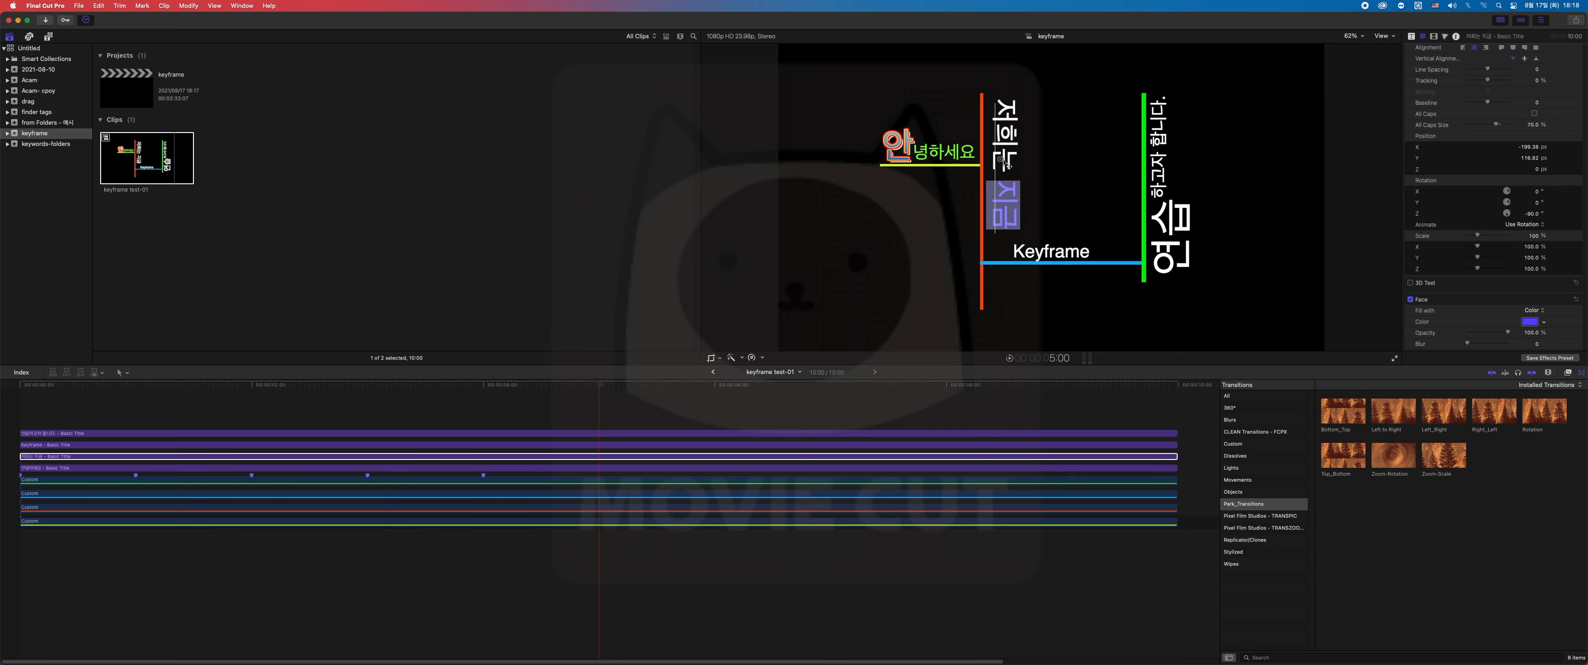
{"action": "key", "text": "Escape"}
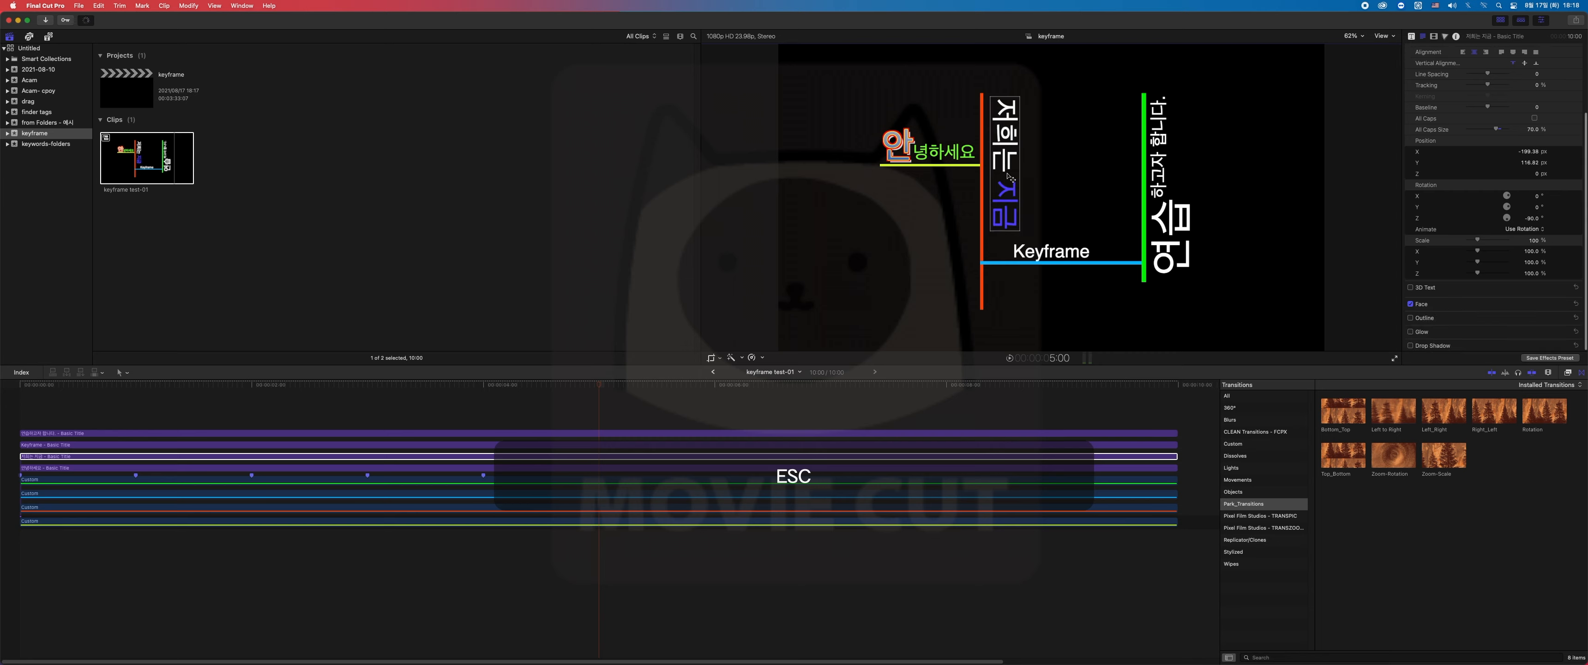
Open the keyframe project and check the recoloured title in the compound clip keyframe test-01 at several points of its animation
{"action": "left_click", "coordinate": [246, 107]}
{"action": "double_click", "coordinate": [114, 84]}
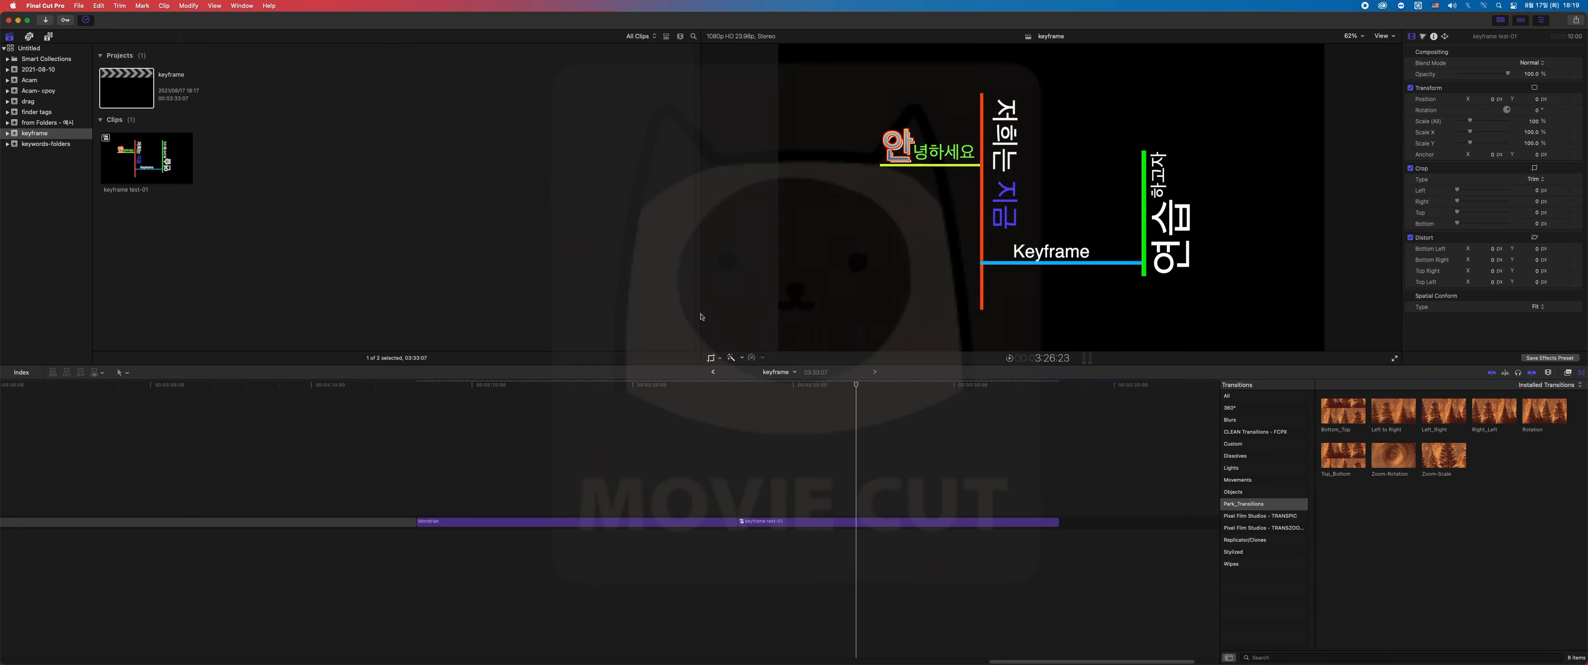
{"action": "left_click_drag", "start_coordinate": [840, 379], "coordinate": [876, 395]}
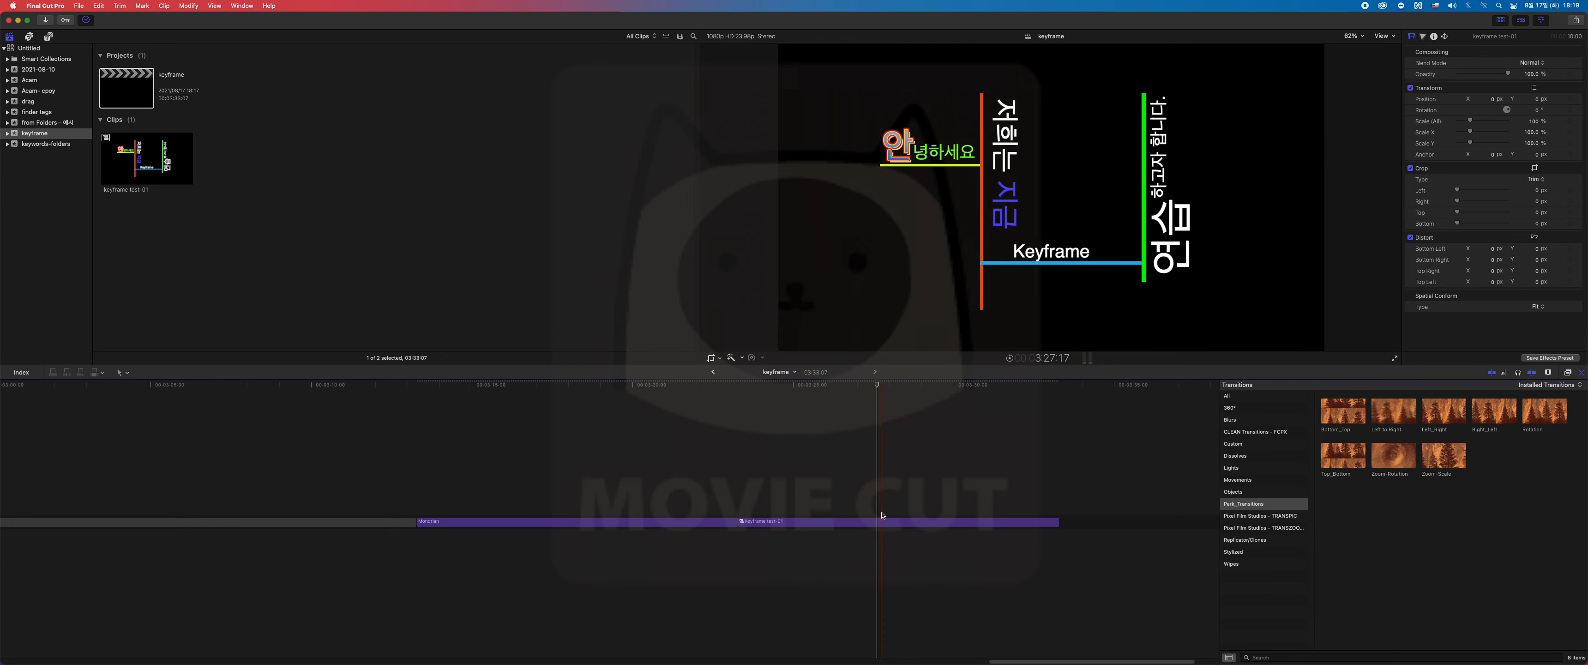
{"action": "left_click", "coordinate": [830, 479]}
{"action": "left_click", "coordinate": [803, 479]}
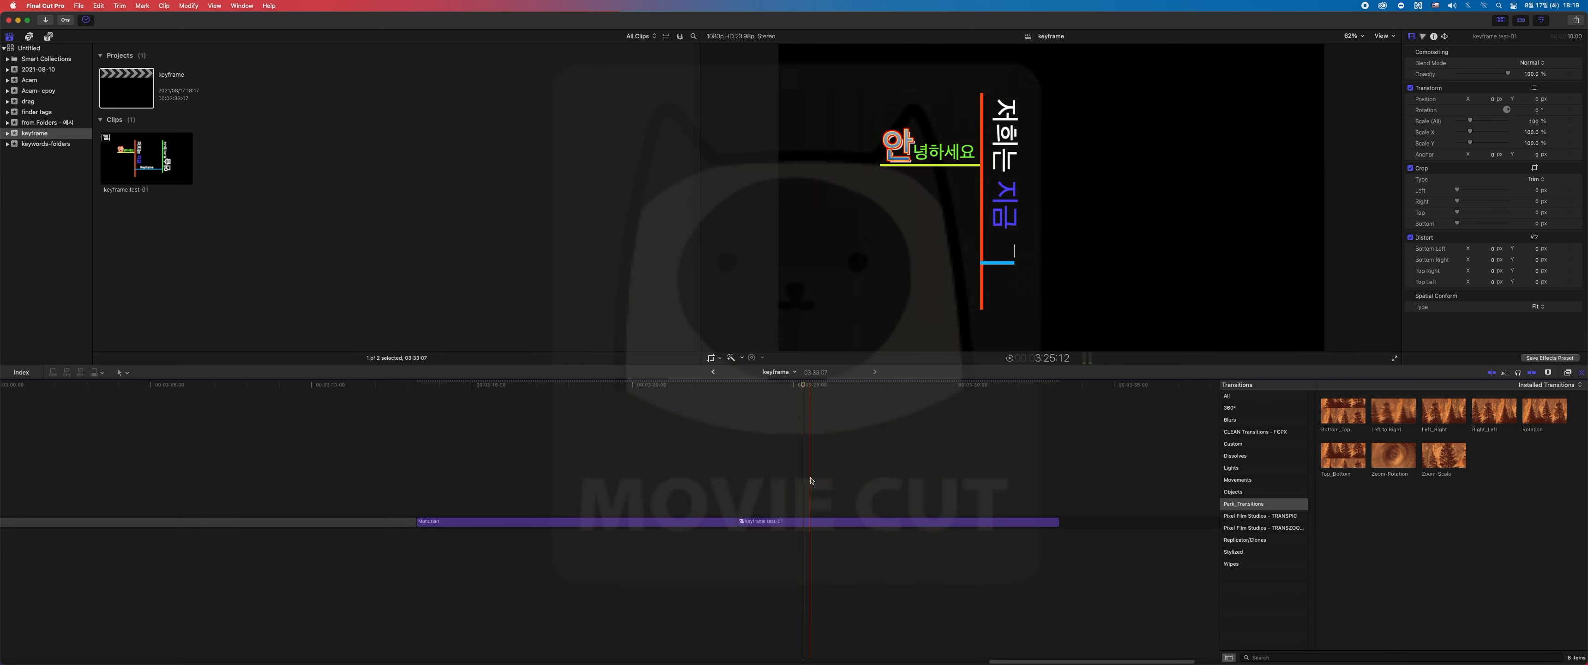
{"action": "left_click", "coordinate": [884, 498]}
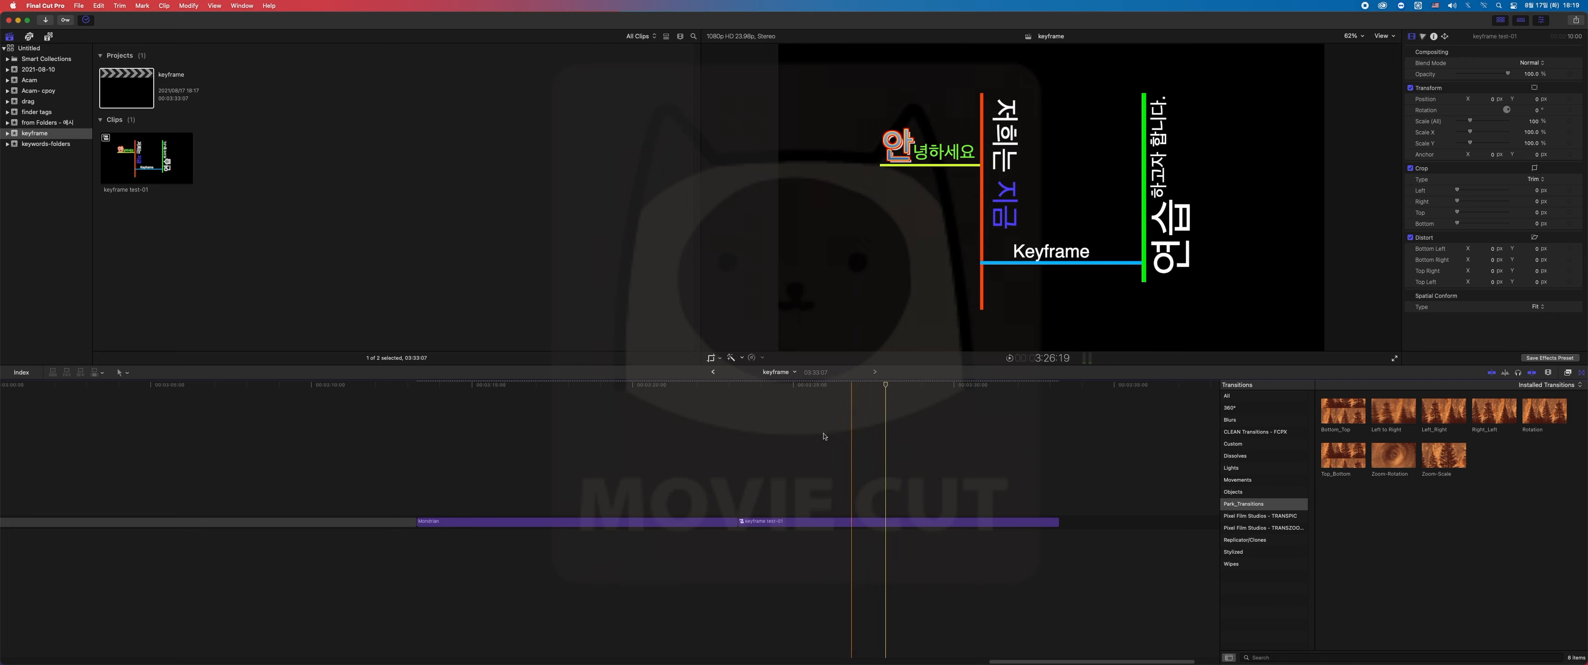
Add a basic title above the start of keyframe test-01, reading 제 1화, and place it in the frame's upper-left corner
{"action": "left_click", "coordinate": [756, 383]}
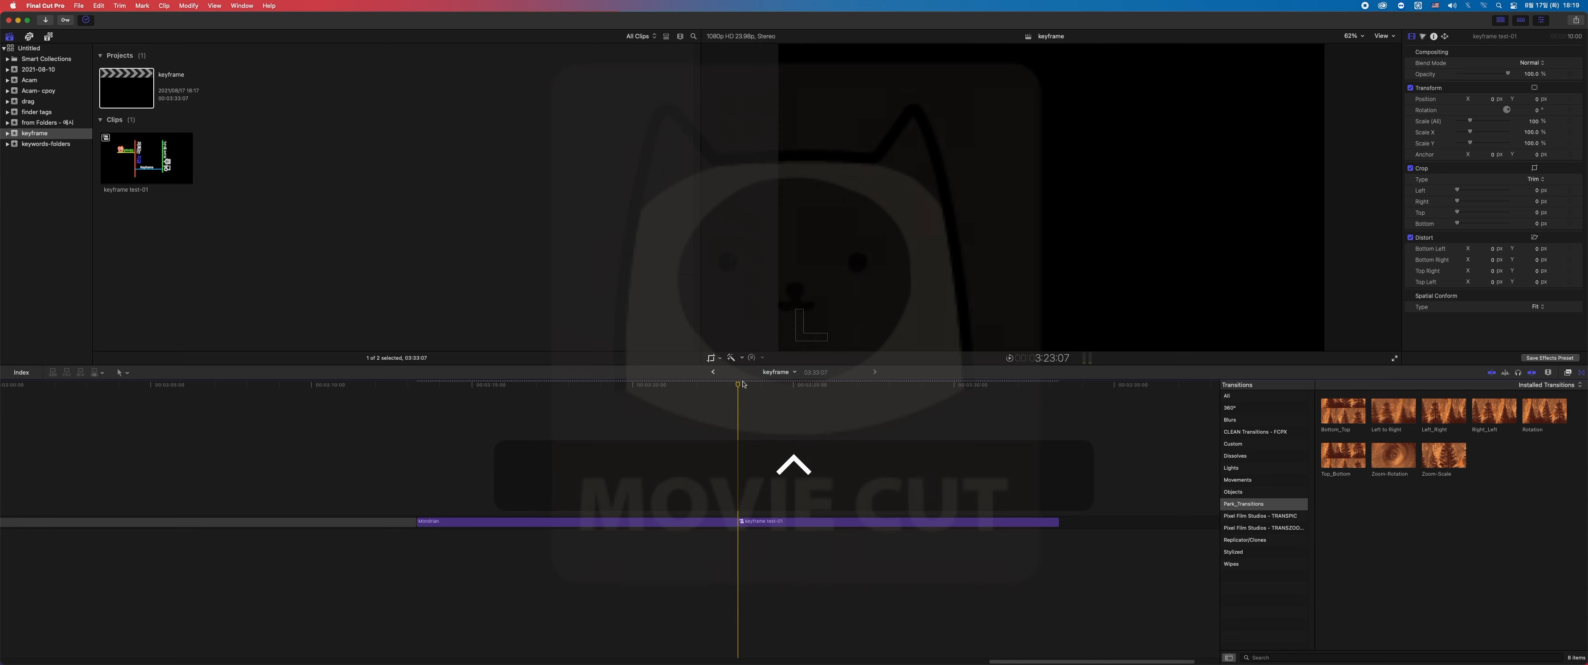
{"action": "key", "text": "ctrl+t"}
{"action": "left_click", "coordinate": [782, 395]}
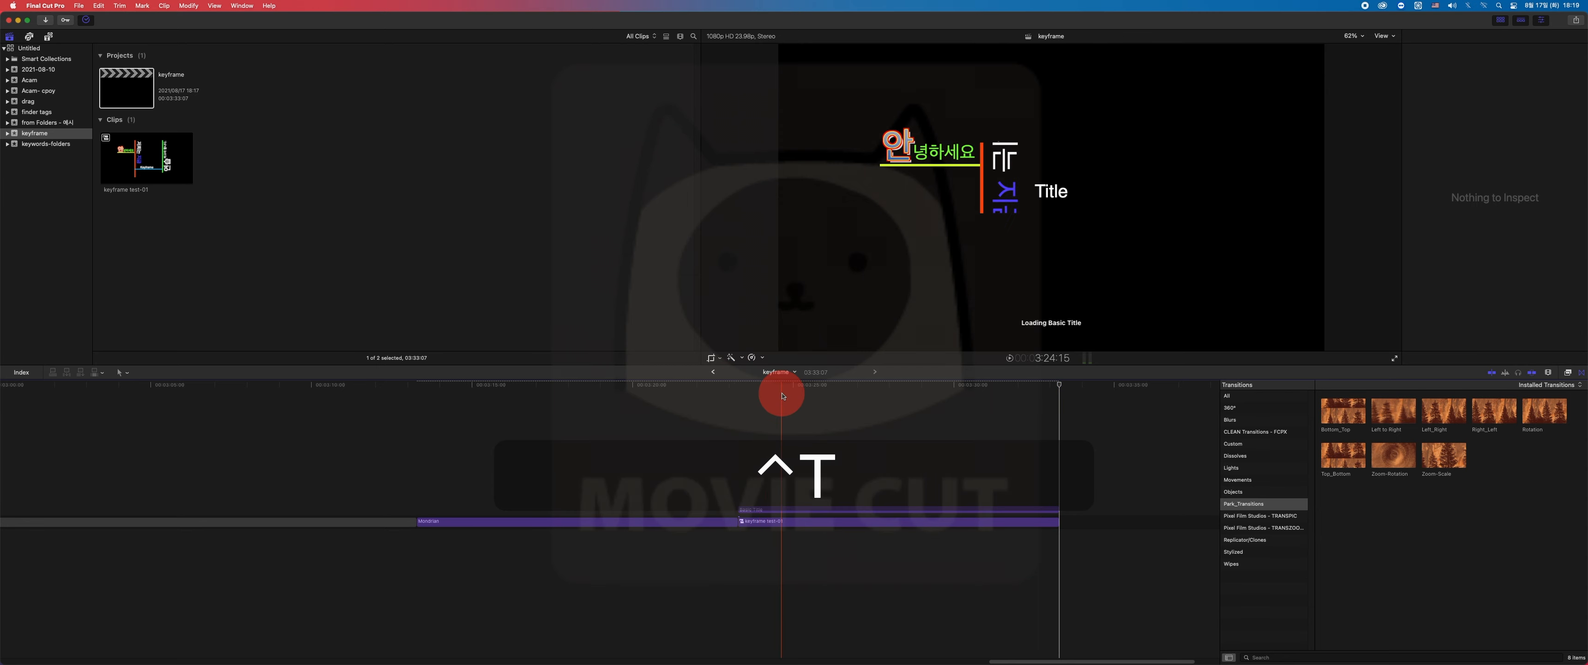
{"action": "left_click", "coordinate": [857, 508]}
{"action": "left_click", "coordinate": [1431, 86]}
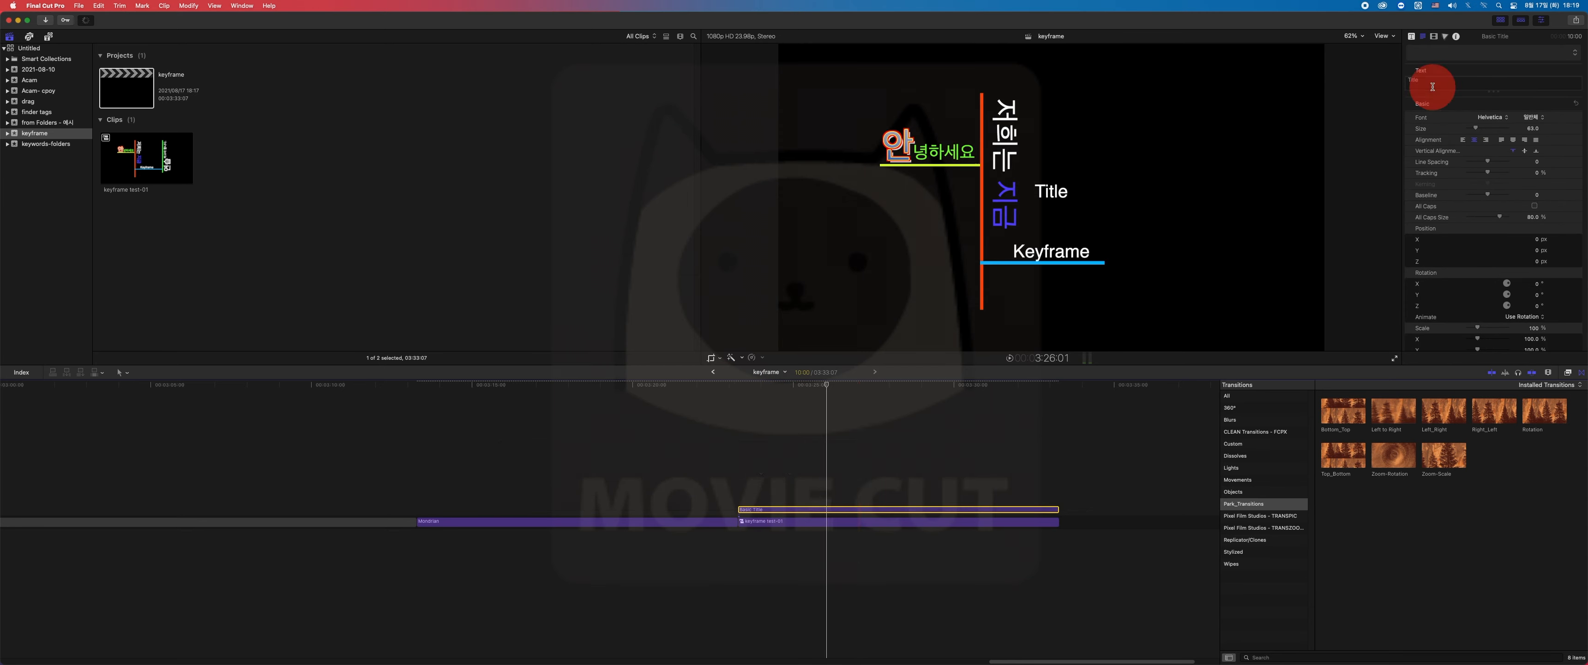
{"action": "type", "text": "제 1"}
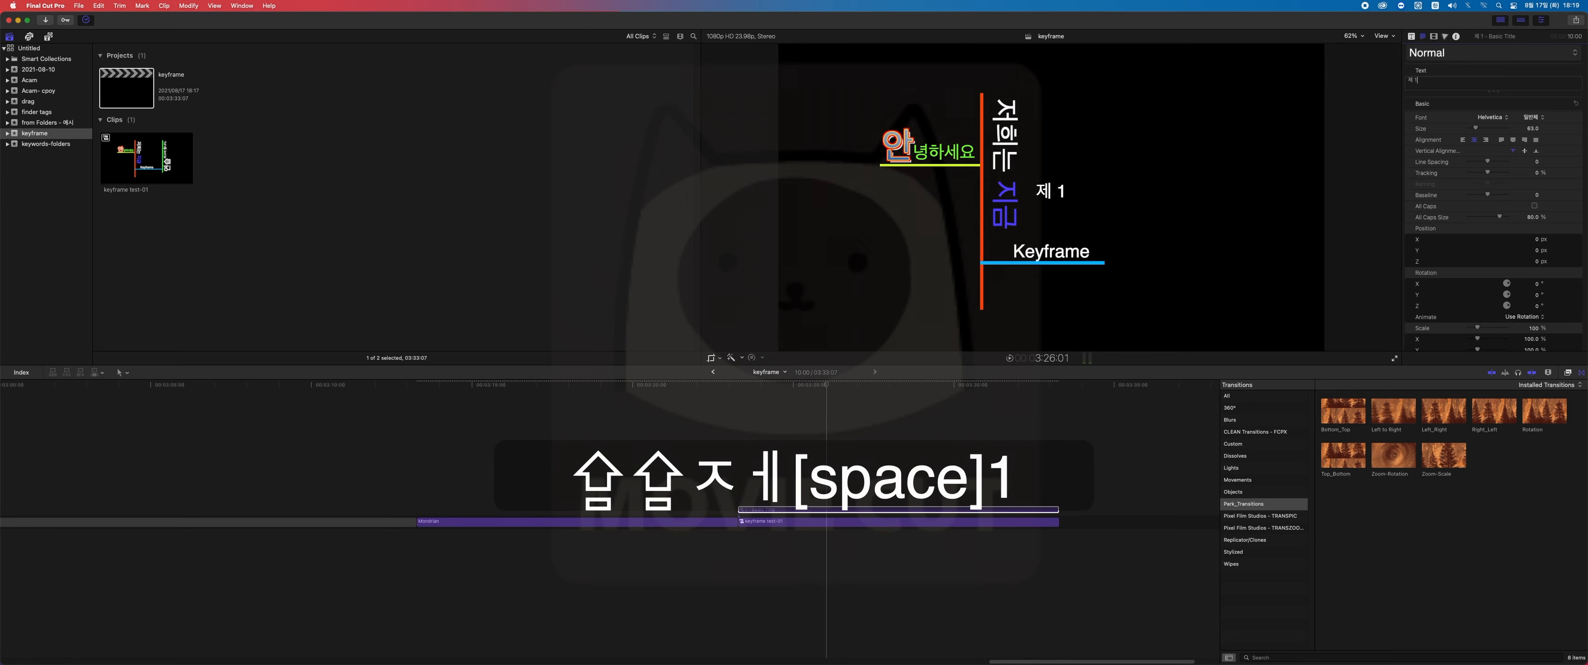
{"action": "type", "text": "화"}
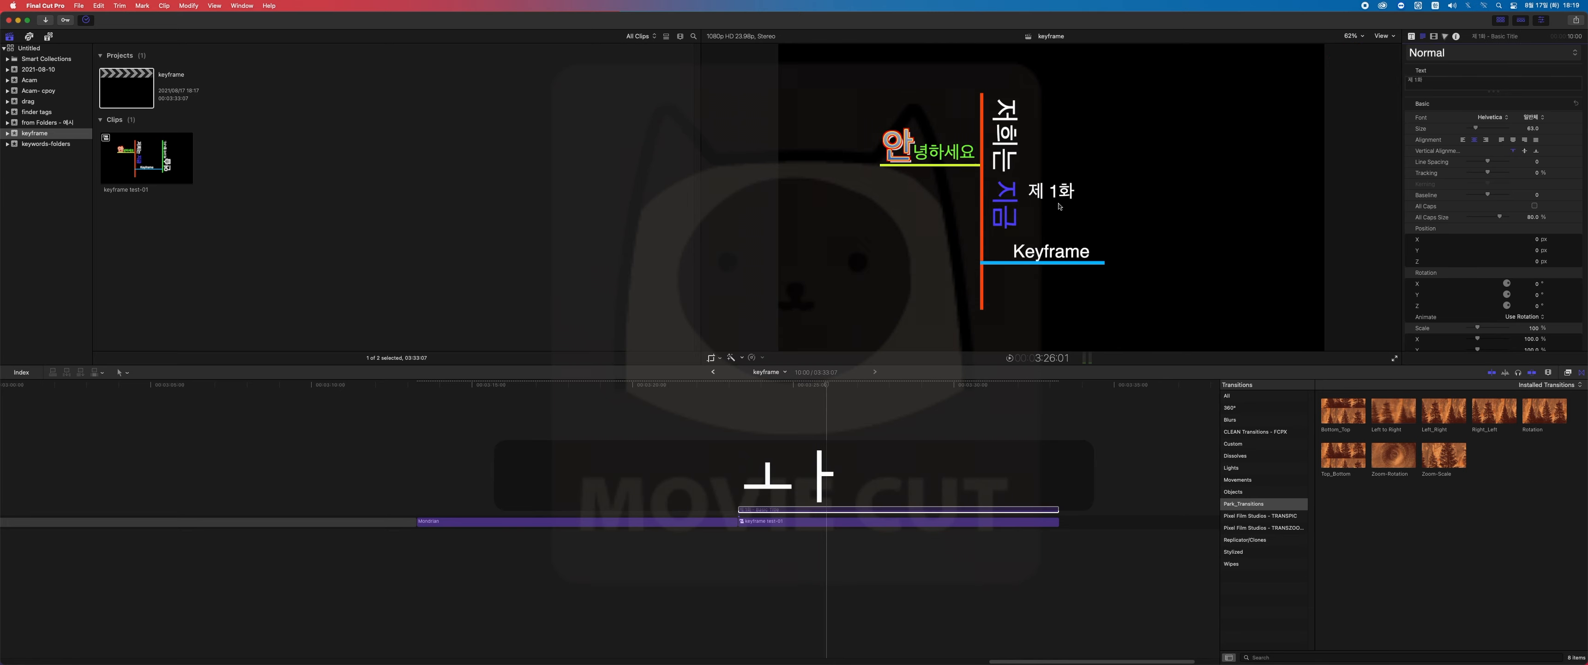
{"action": "left_click_drag", "start_coordinate": [1058, 206], "coordinate": [829, 65]}
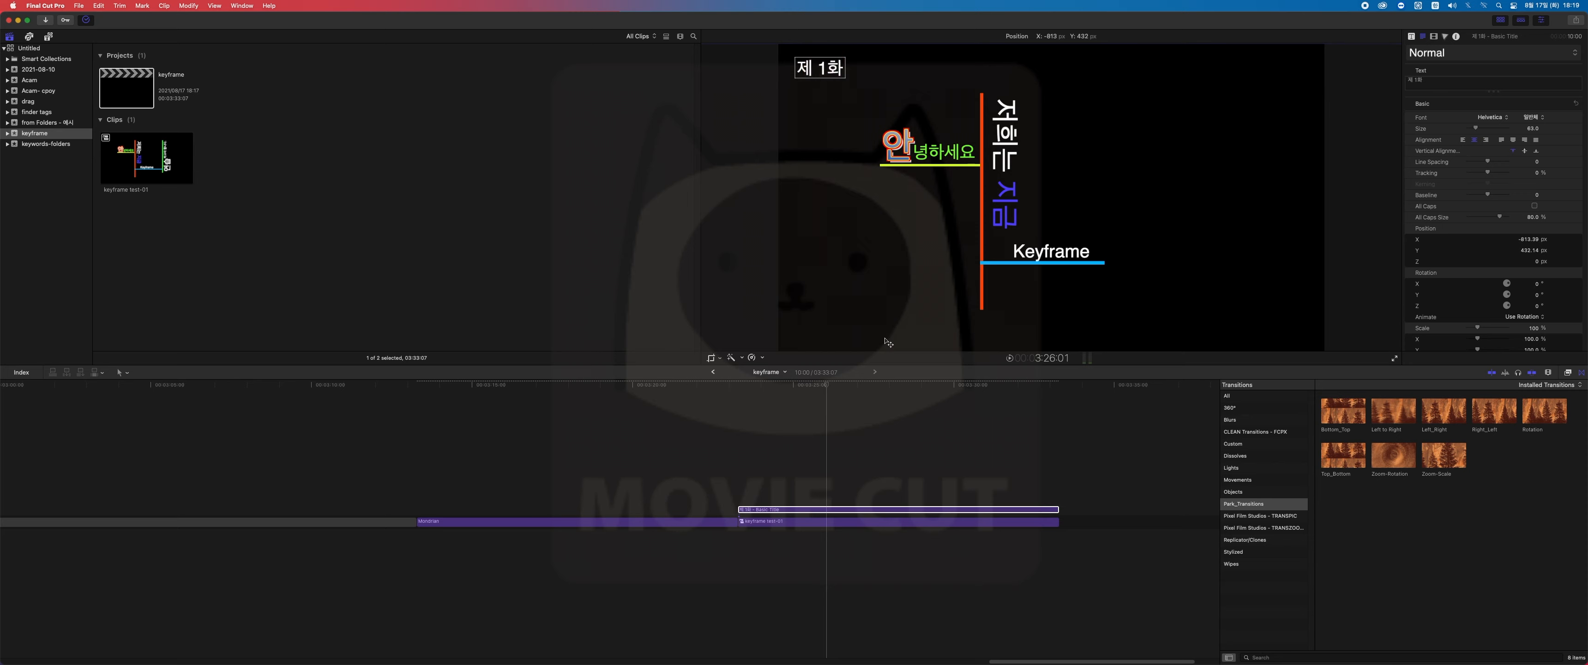
Add a second basic title from the same start point, reading 안녕하세요, and place it in the frame's upper-right corner
{"action": "left_click_drag", "start_coordinate": [845, 387], "coordinate": [738, 392]}
{"action": "key", "text": "ctrl+t"}
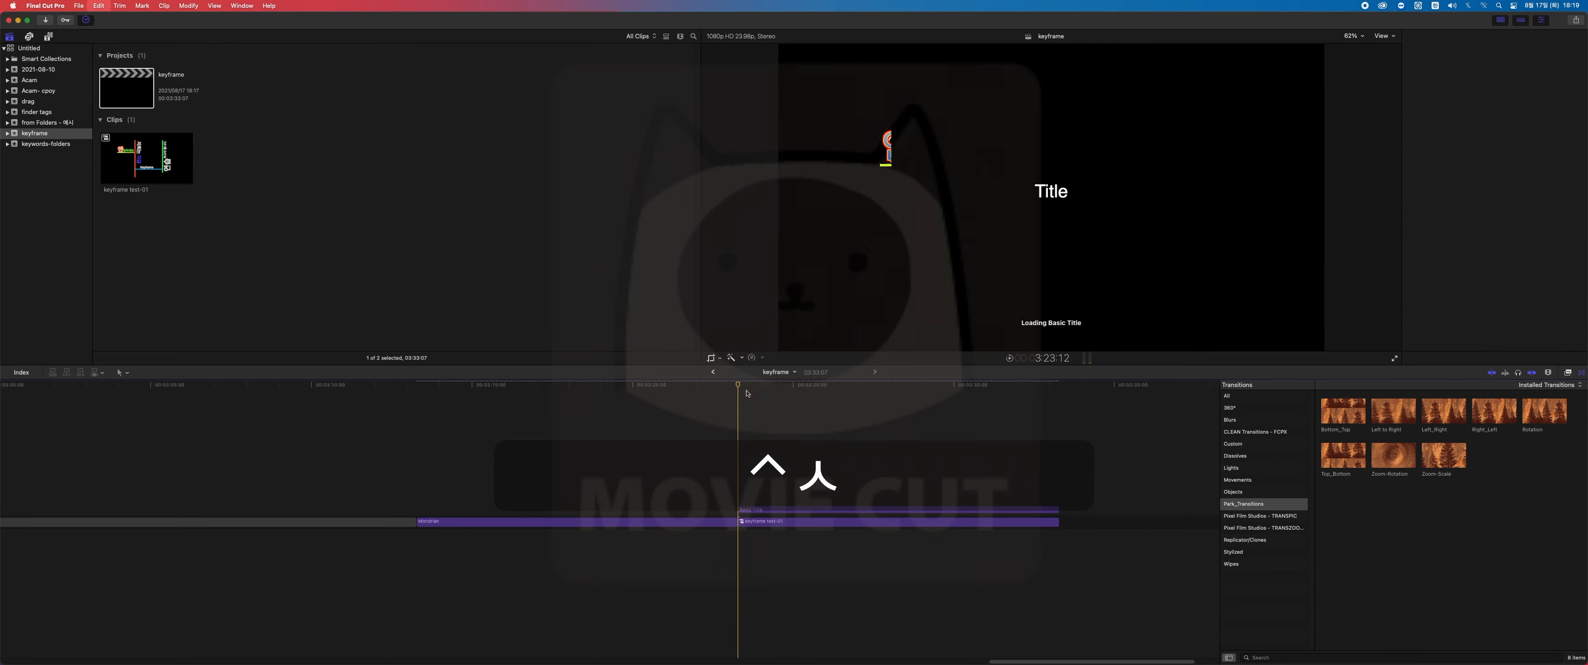
{"action": "left_click", "coordinate": [856, 487]}
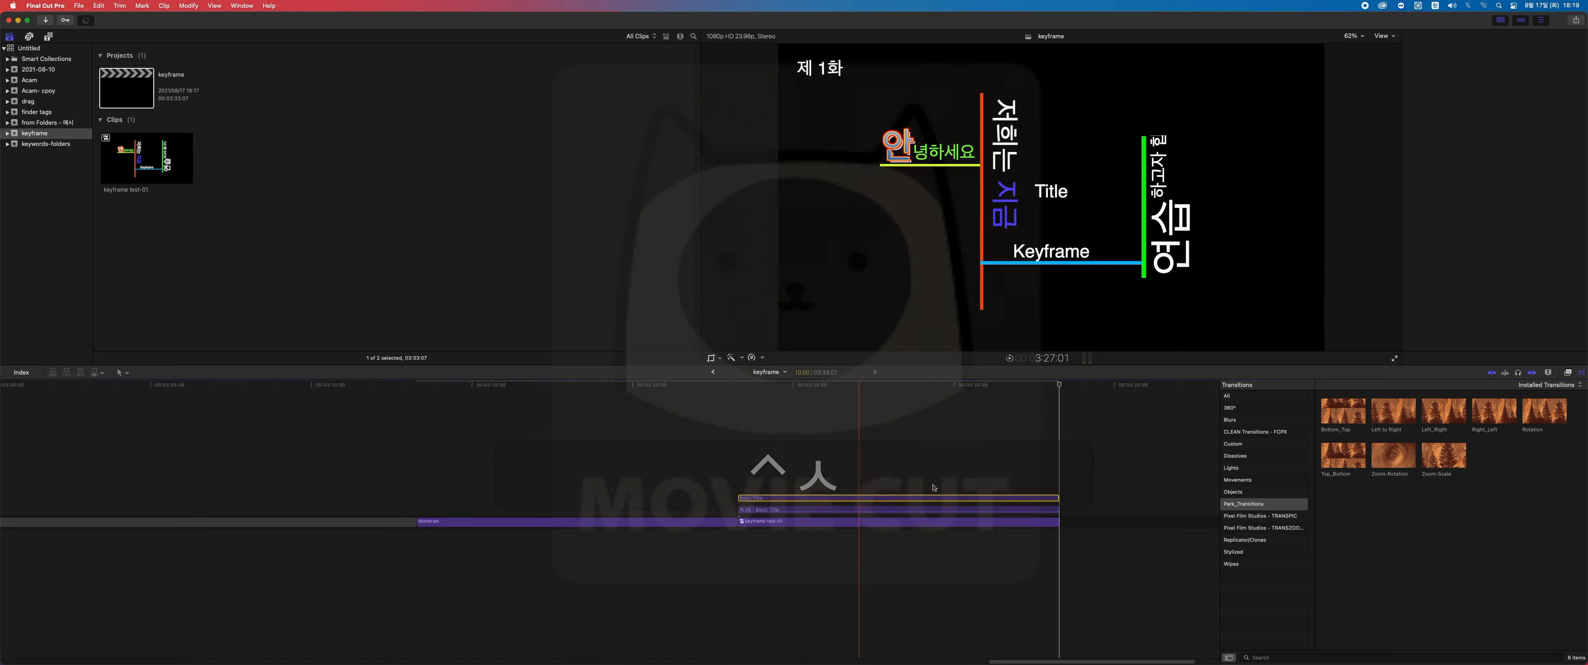
{"action": "double_click", "coordinate": [928, 498]}
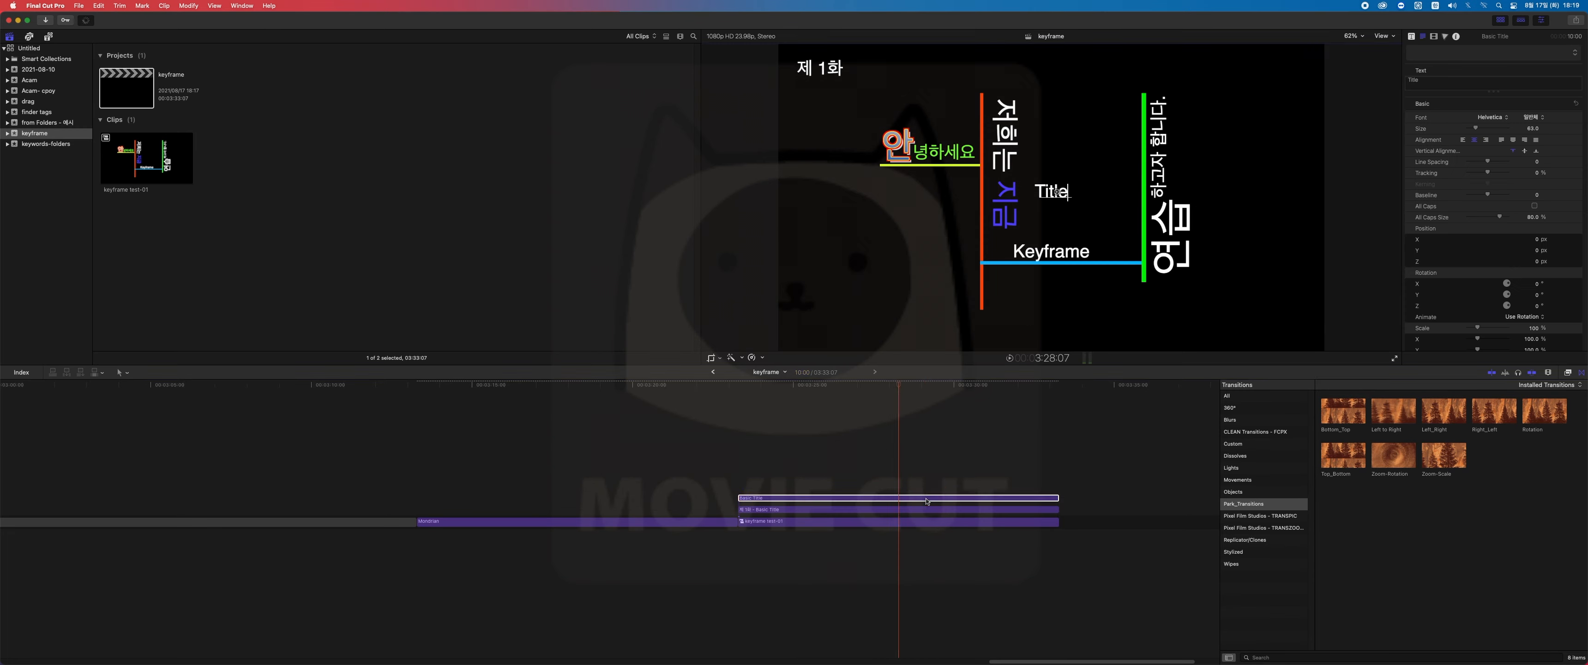
{"action": "key", "text": "shift+Left"}
{"action": "key", "text": "shift+Left"}
{"action": "key", "text": "shift+Left"}
{"action": "key", "text": "shift+Left"}
{"action": "key", "text": "shift+Left"}
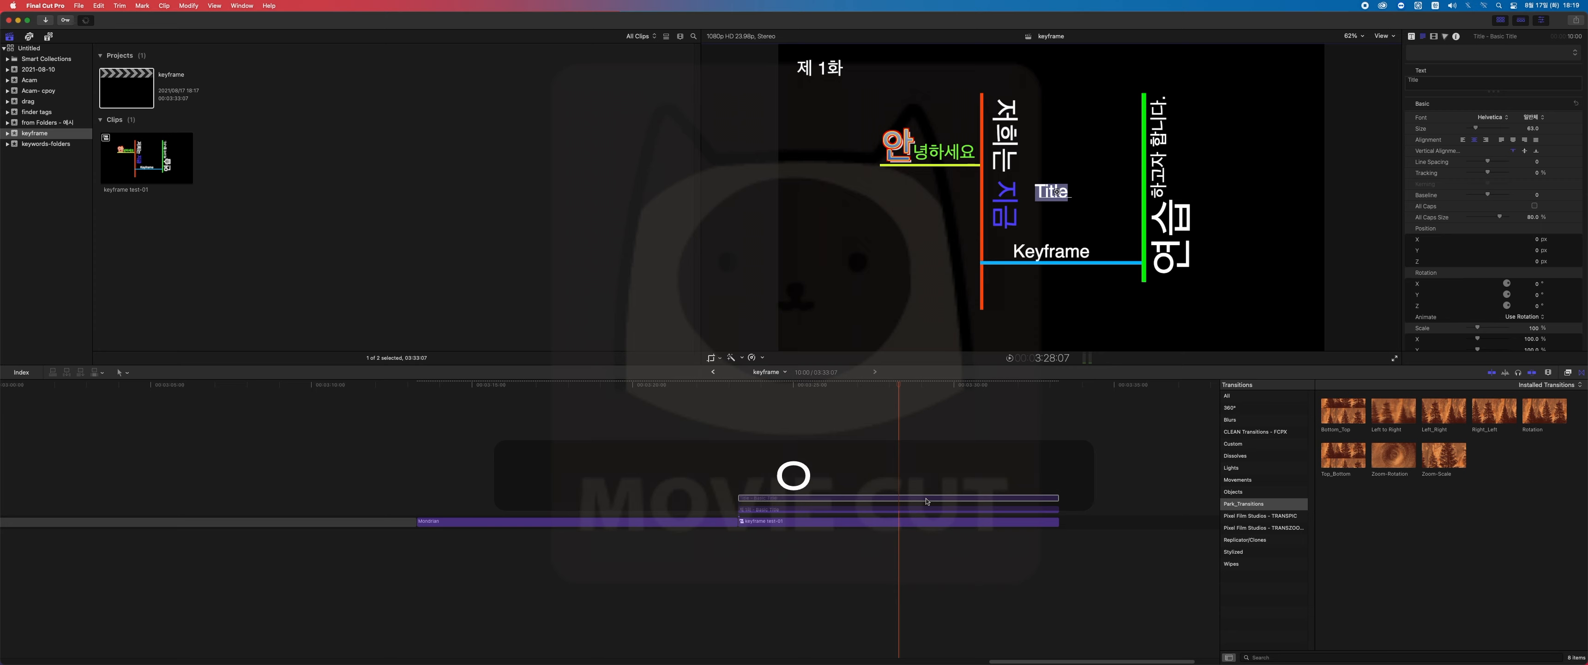
{"action": "type", "text": "안녕하세요"}
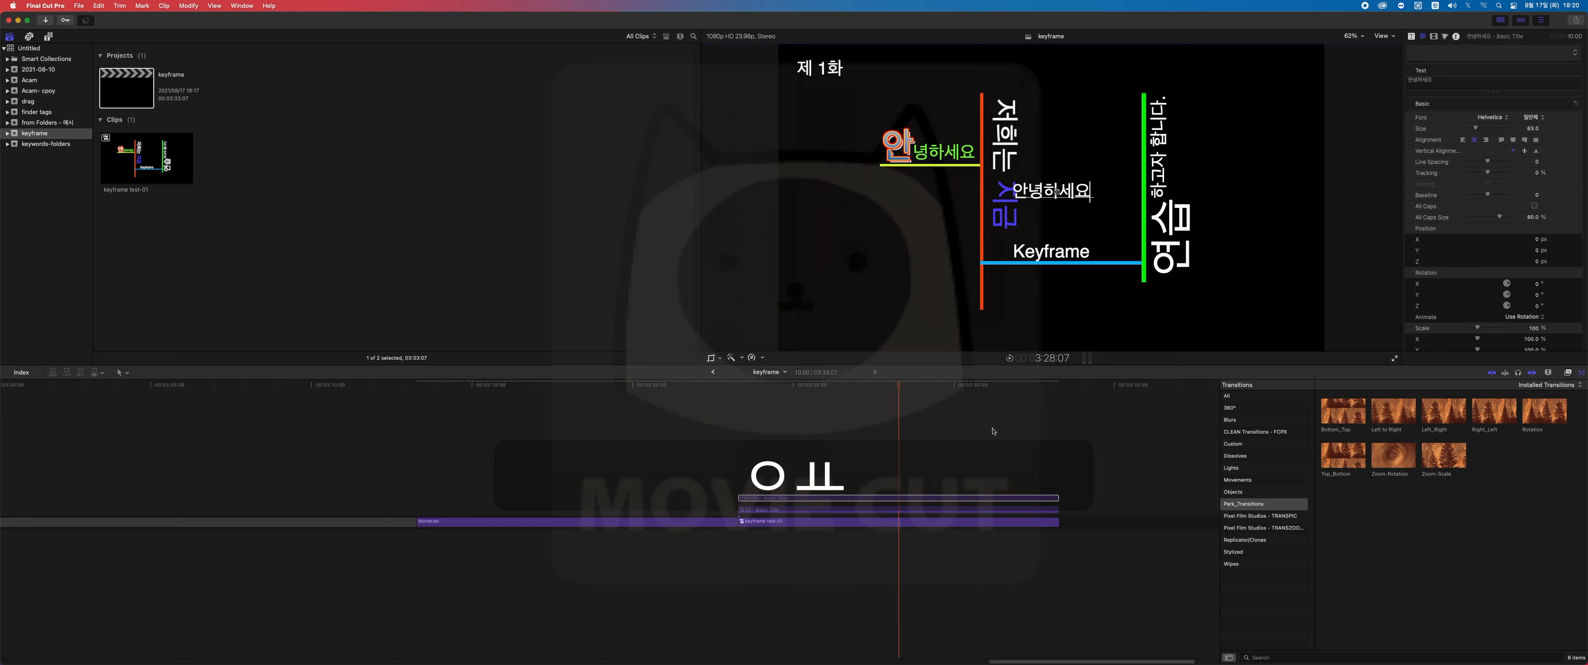
{"action": "left_click_drag", "start_coordinate": [1099, 172], "coordinate": [1288, 69]}
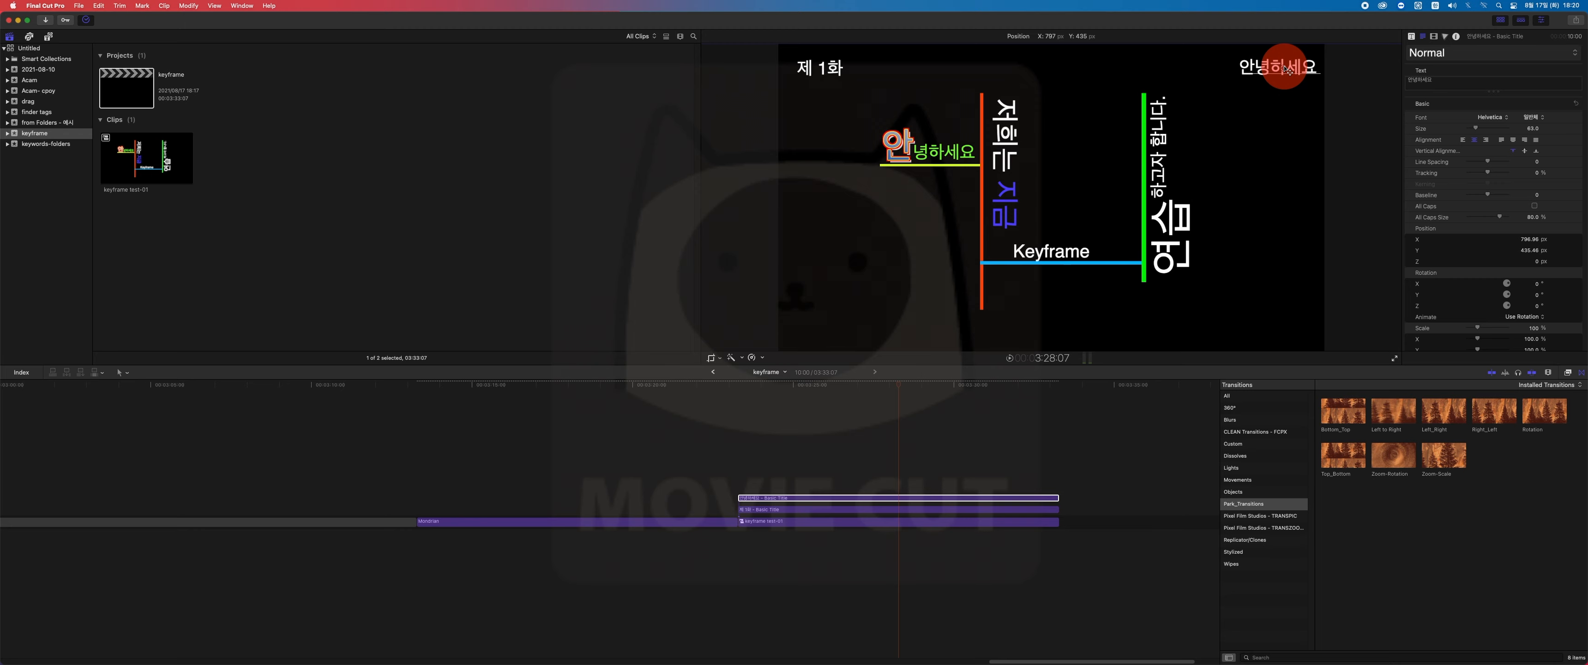
Combine the two corner titles 제 1화 and 안녕하세요 into a compound clip called name in the keyframe event
{"action": "left_click", "coordinate": [857, 401]}
{"action": "left_click_drag", "start_coordinate": [869, 469], "coordinate": [885, 510]}
{"action": "right_click", "coordinate": [886, 510]}
{"action": "left_click", "coordinate": [900, 504]}
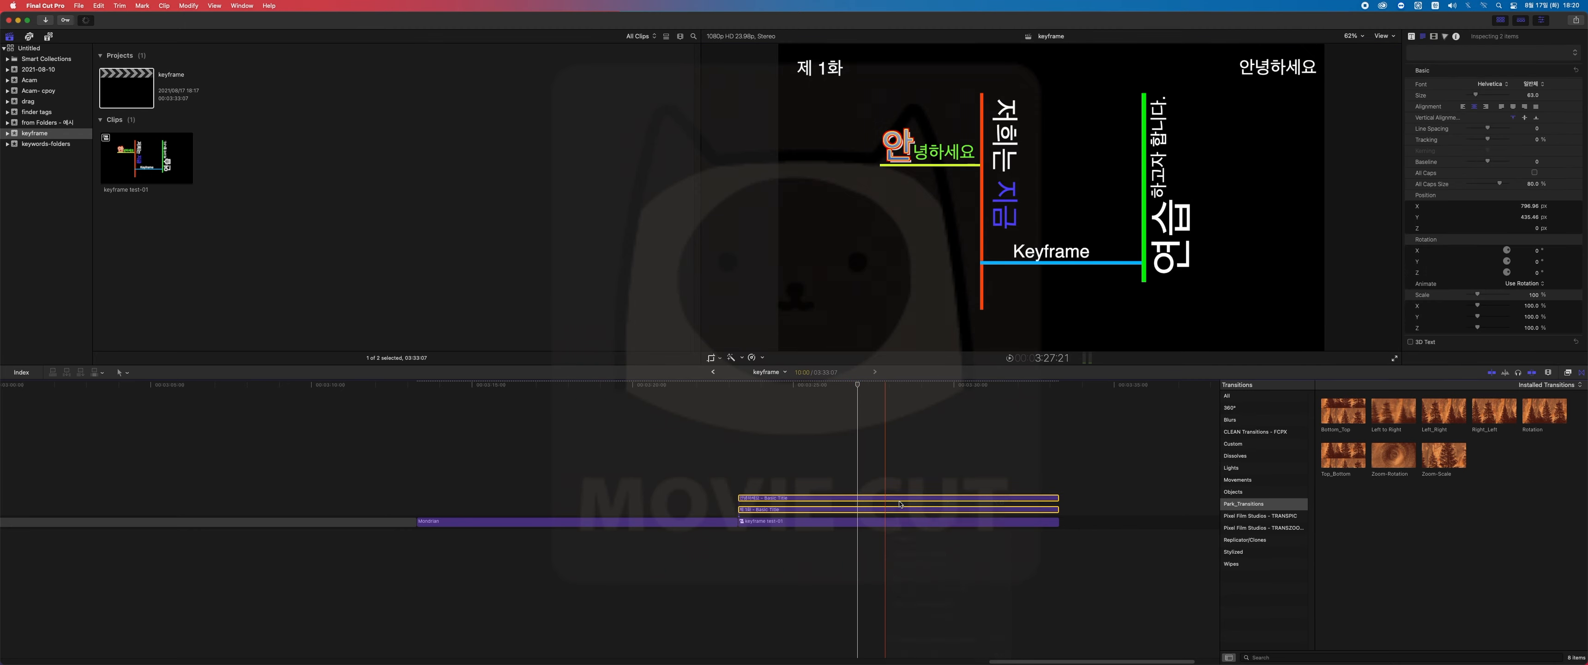
{"action": "type", "text": "ㅜㅁ"}
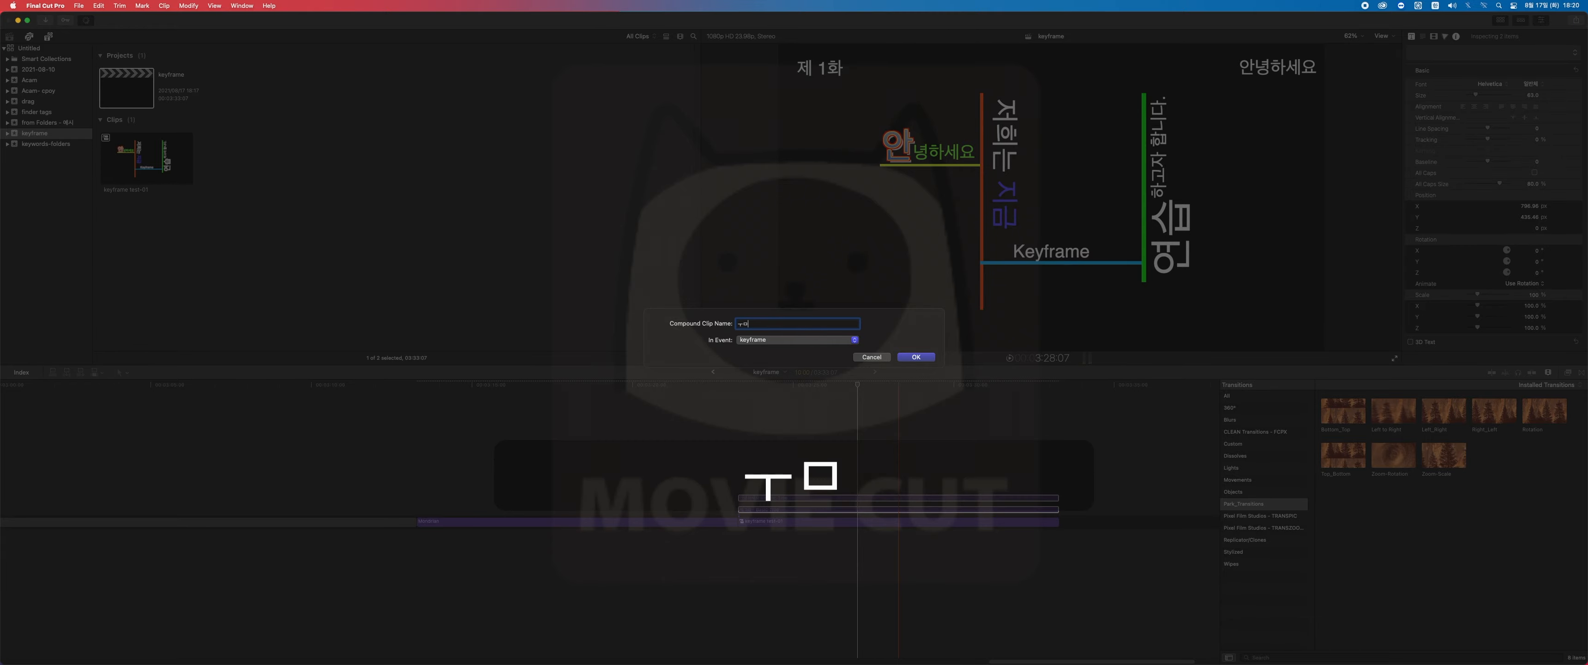
{"action": "key", "text": "BackSpace"}
{"action": "key", "text": "Caps_Lock"}
{"action": "key", "text": "Caps_Lock"}
{"action": "type", "text": "name"}
{"action": "key", "text": "Return"}
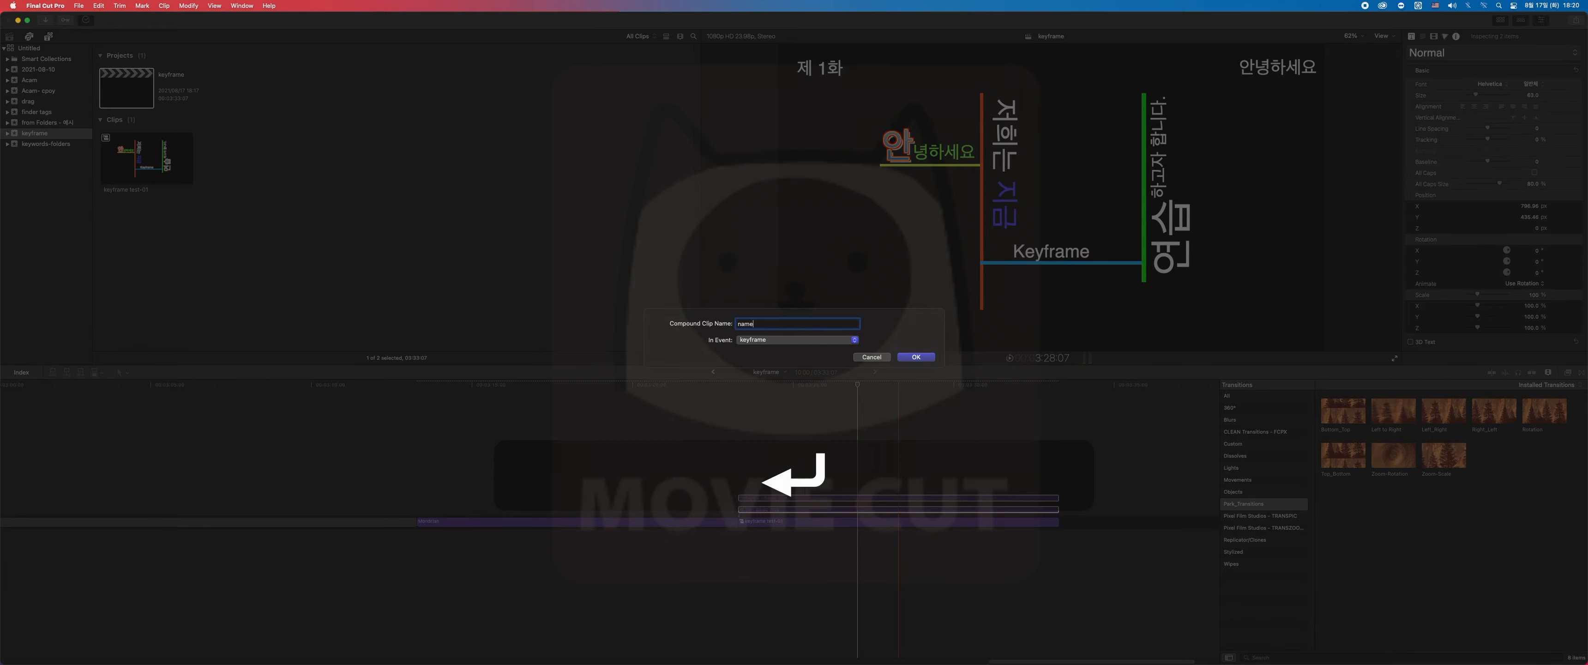
Create a new project called name01 in the keyframe event
{"action": "key", "text": "shift"}
{"action": "scroll", "coordinate": [822, 436], "scroll_direction": "right", "scroll_amount": 5}
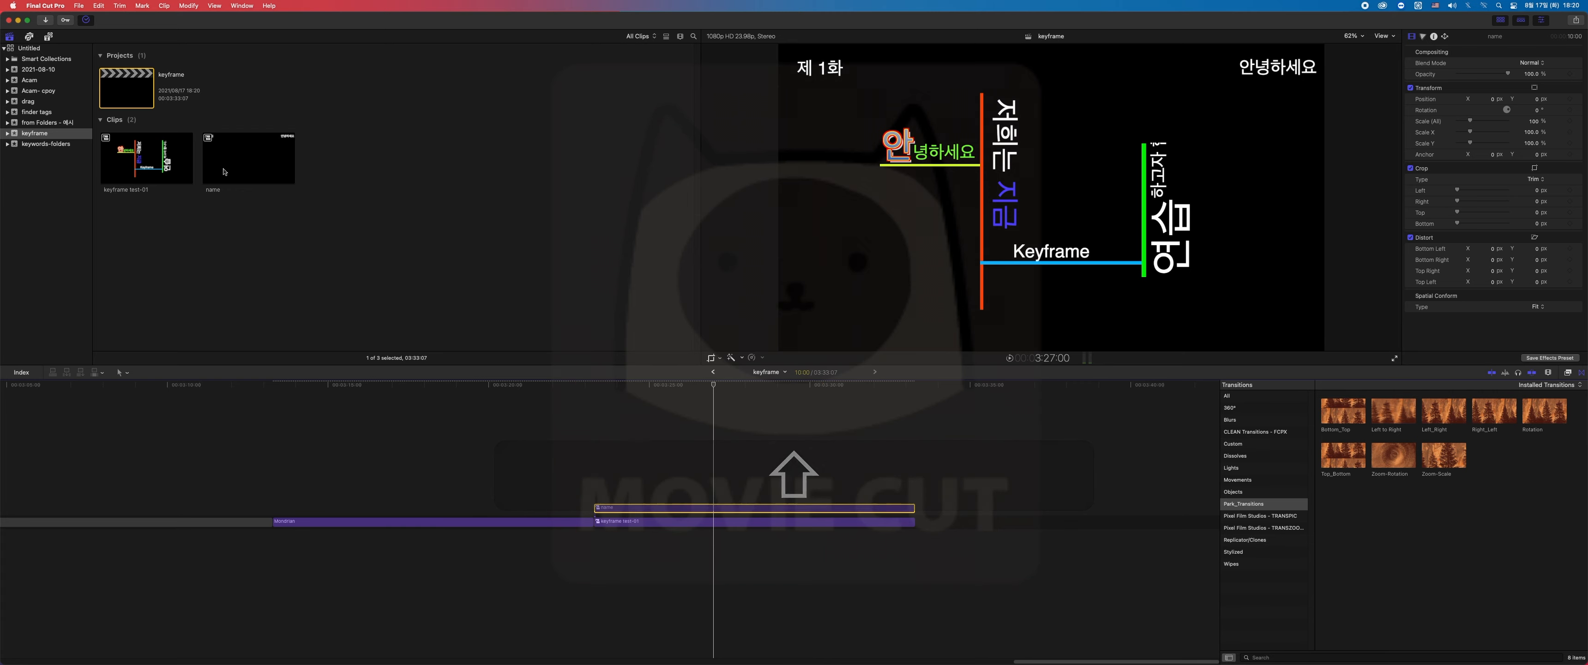
{"action": "left_click", "coordinate": [337, 274]}
{"action": "left_click", "coordinate": [144, 96]}
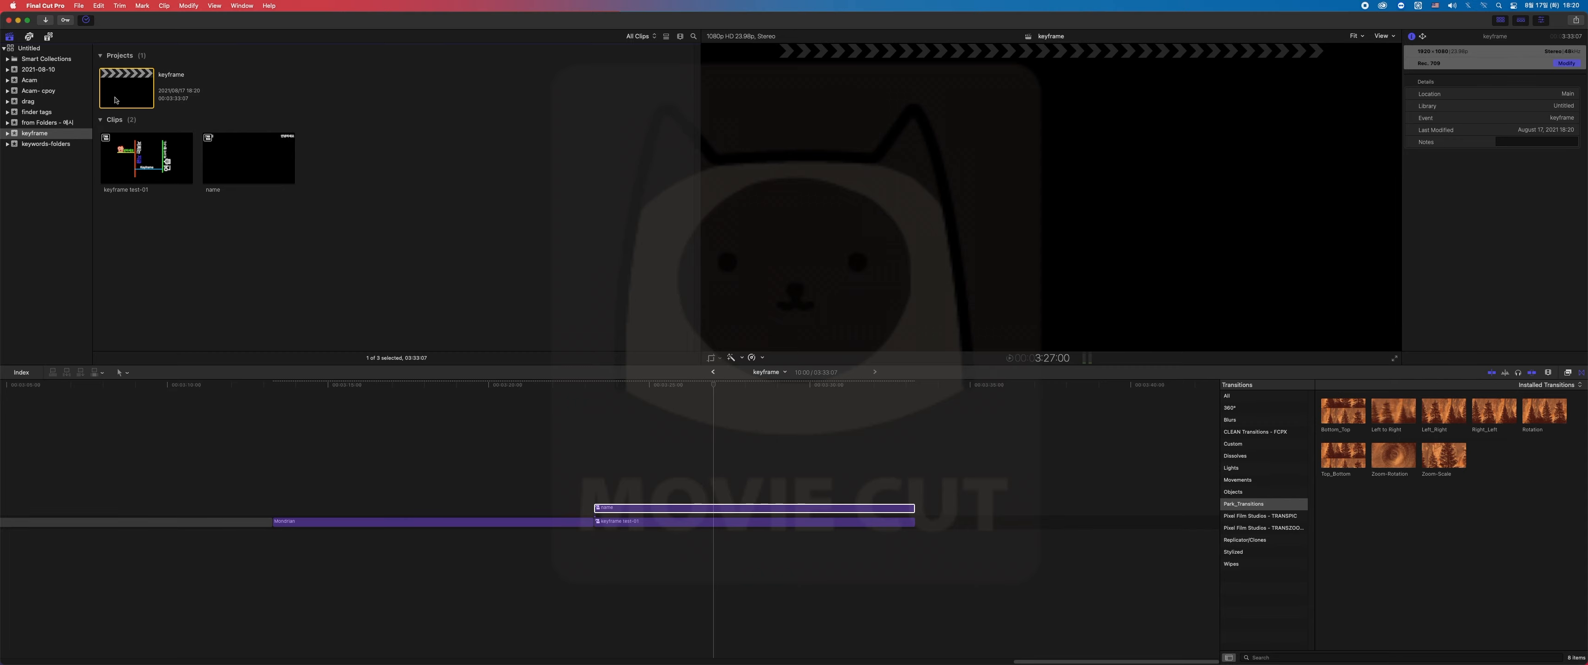
{"action": "right_click", "coordinate": [81, 133]}
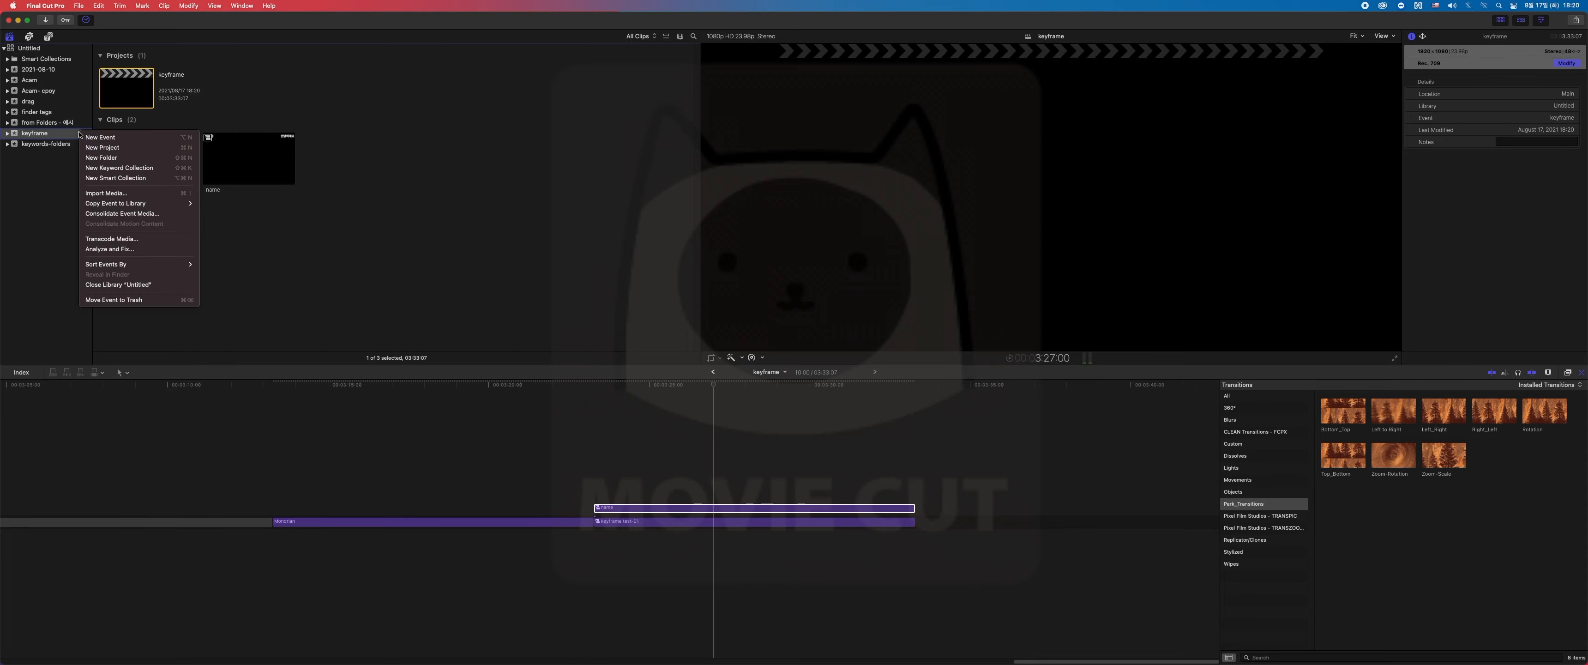
{"action": "left_click", "coordinate": [108, 149]}
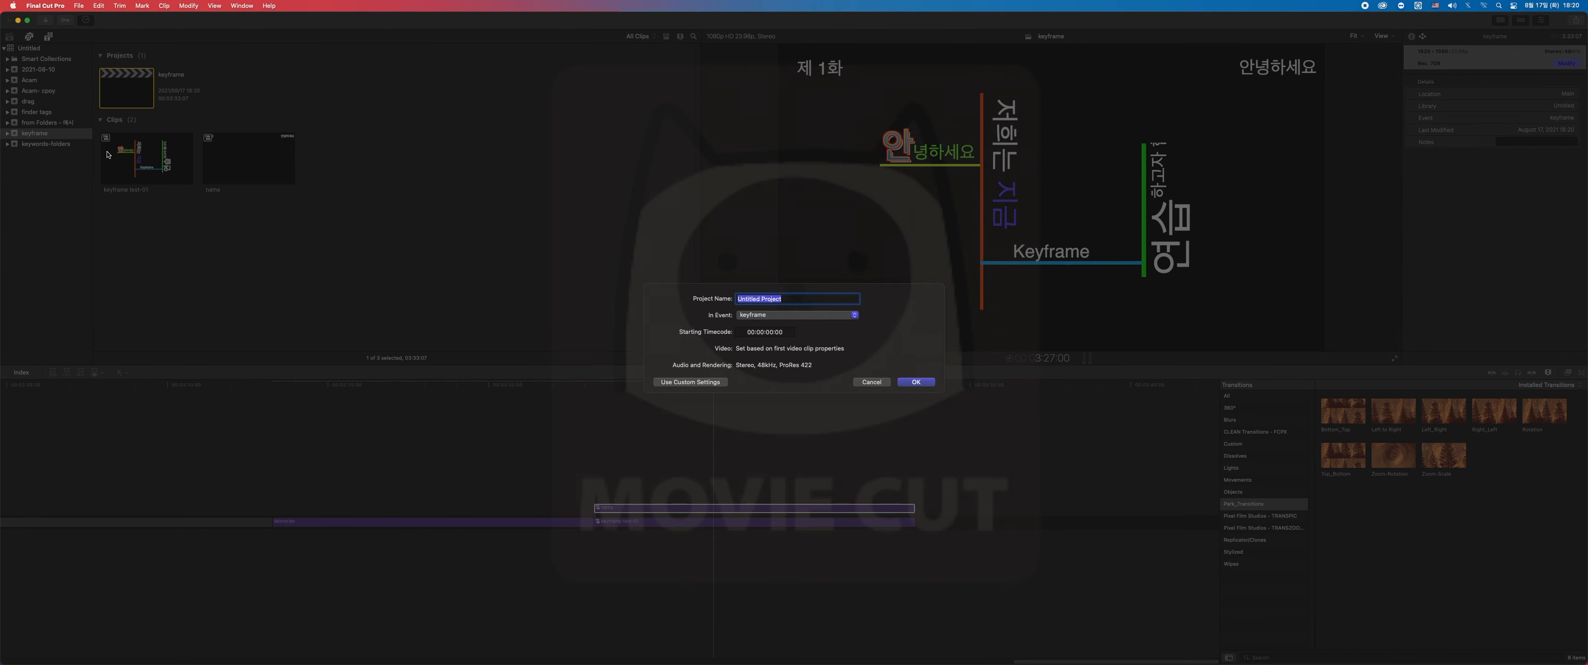
{"action": "type", "text": "name01"}
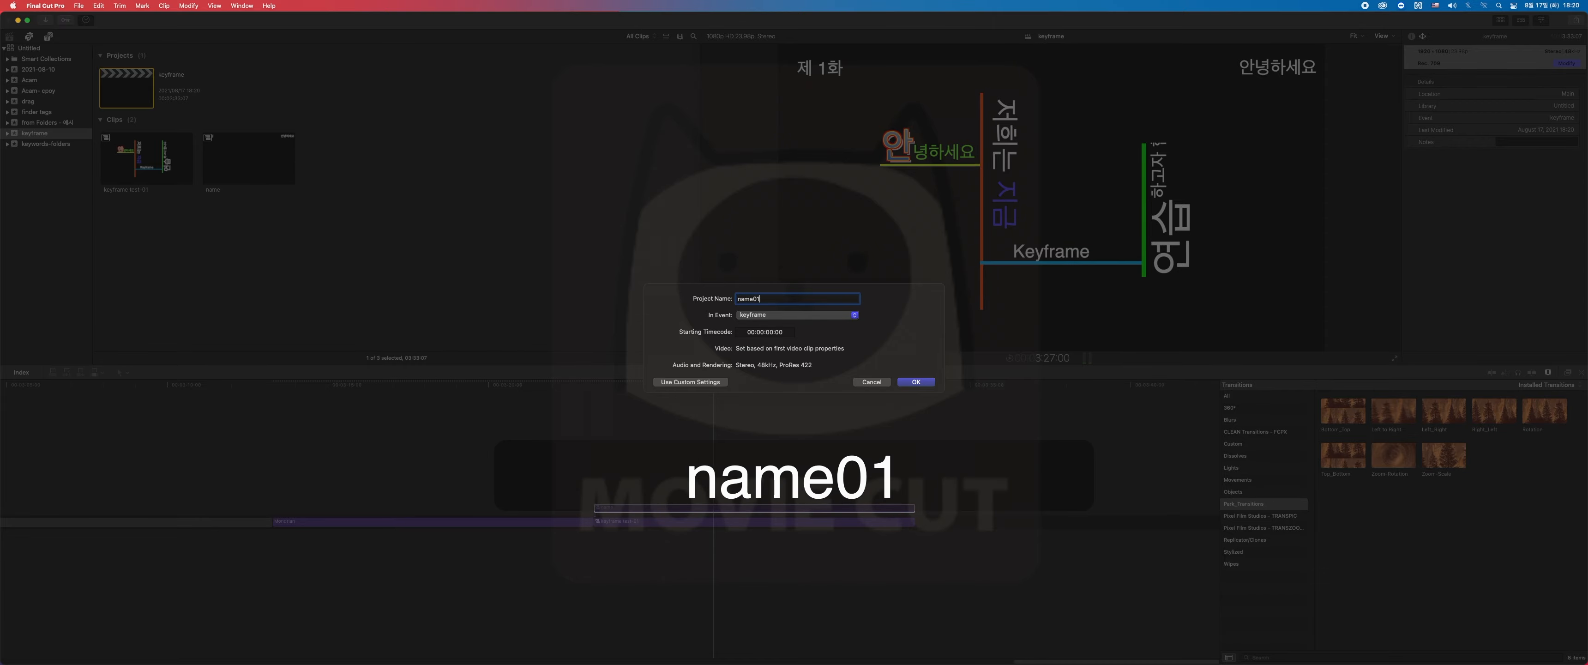
{"action": "key", "text": "Return"}
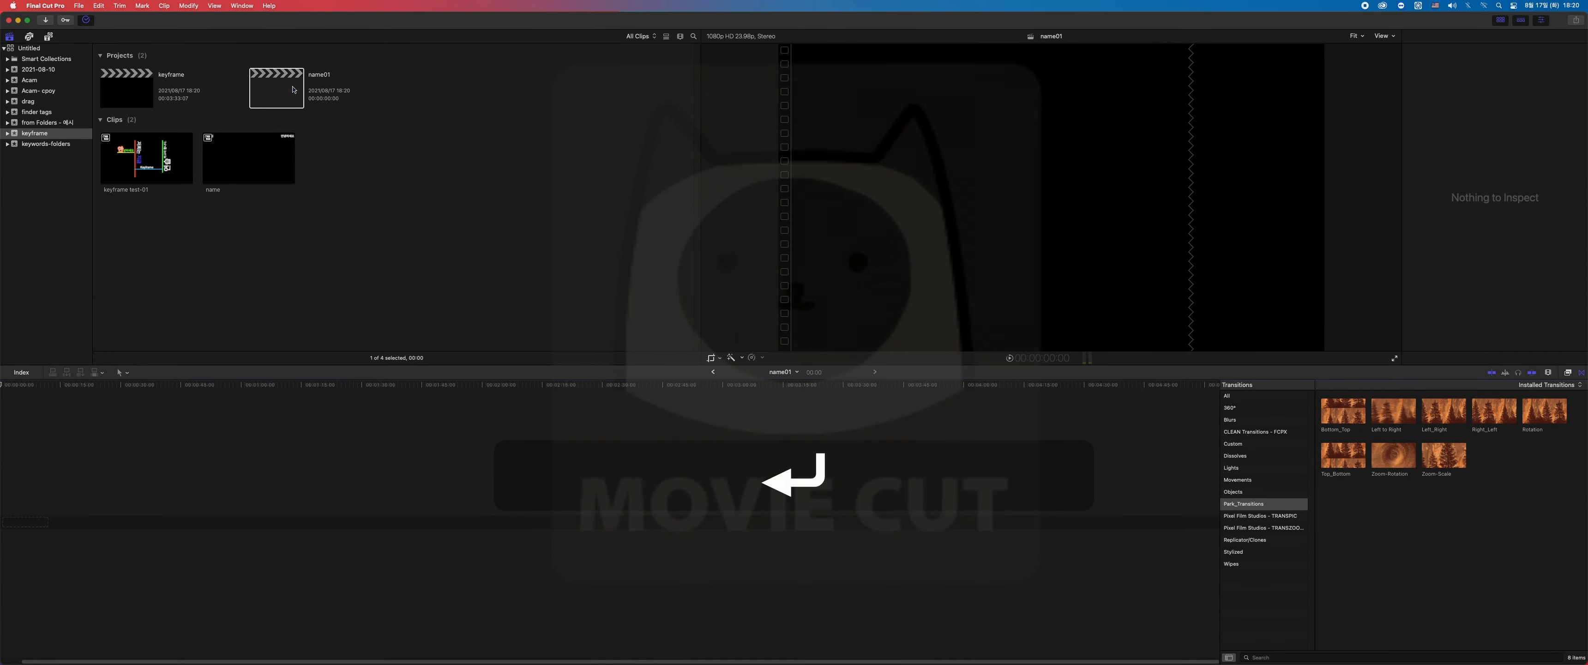
Place the name compound clip in the empty name01 timeline with an overwrite edit at the playhead
{"action": "left_click", "coordinate": [246, 152]}
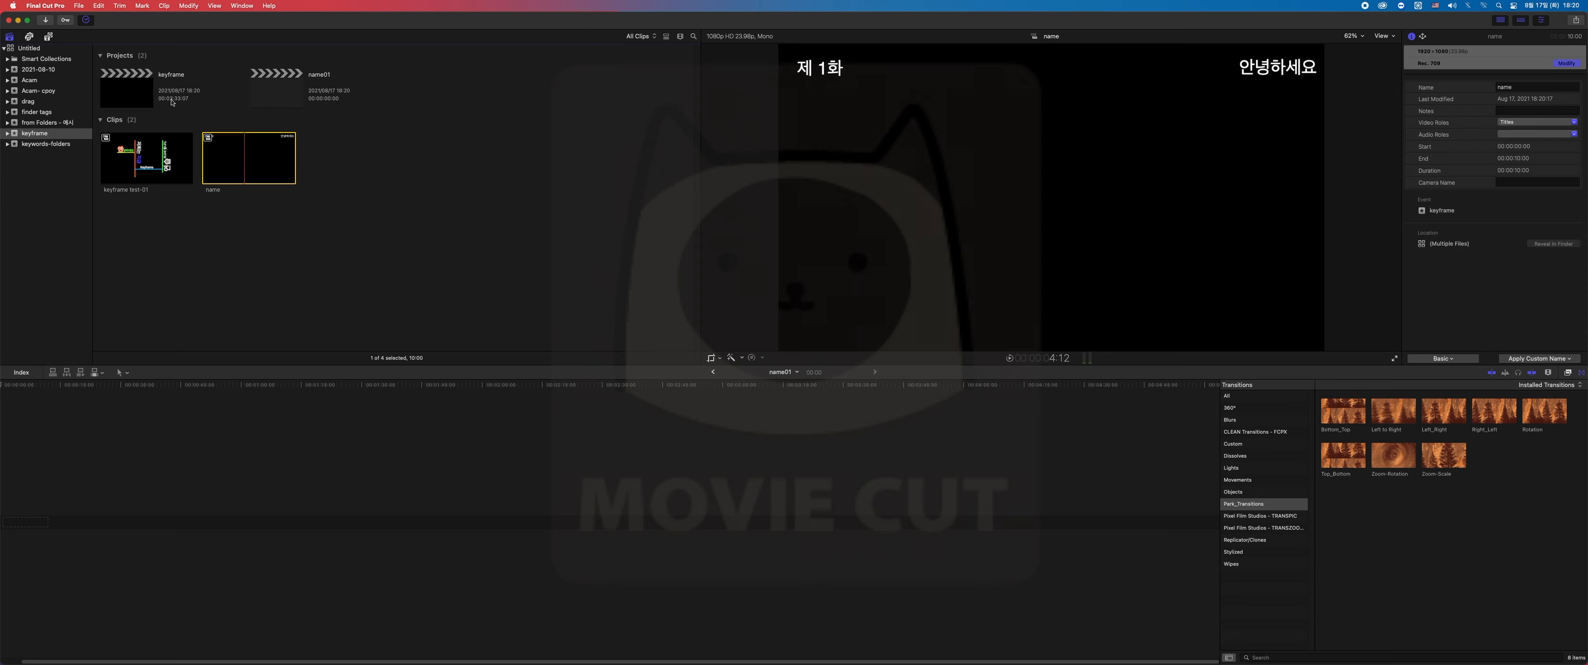
{"action": "left_click", "coordinate": [151, 91]}
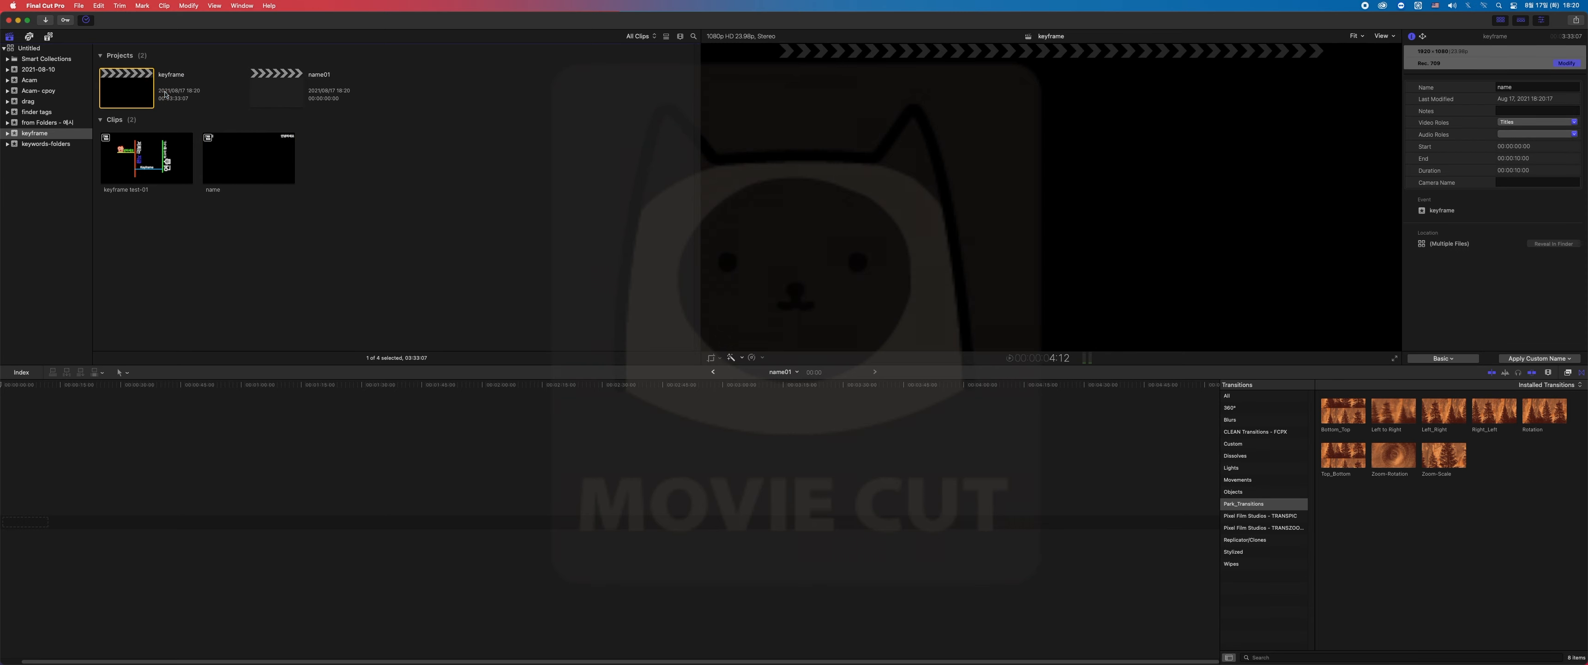
{"action": "left_click", "coordinate": [251, 159]}
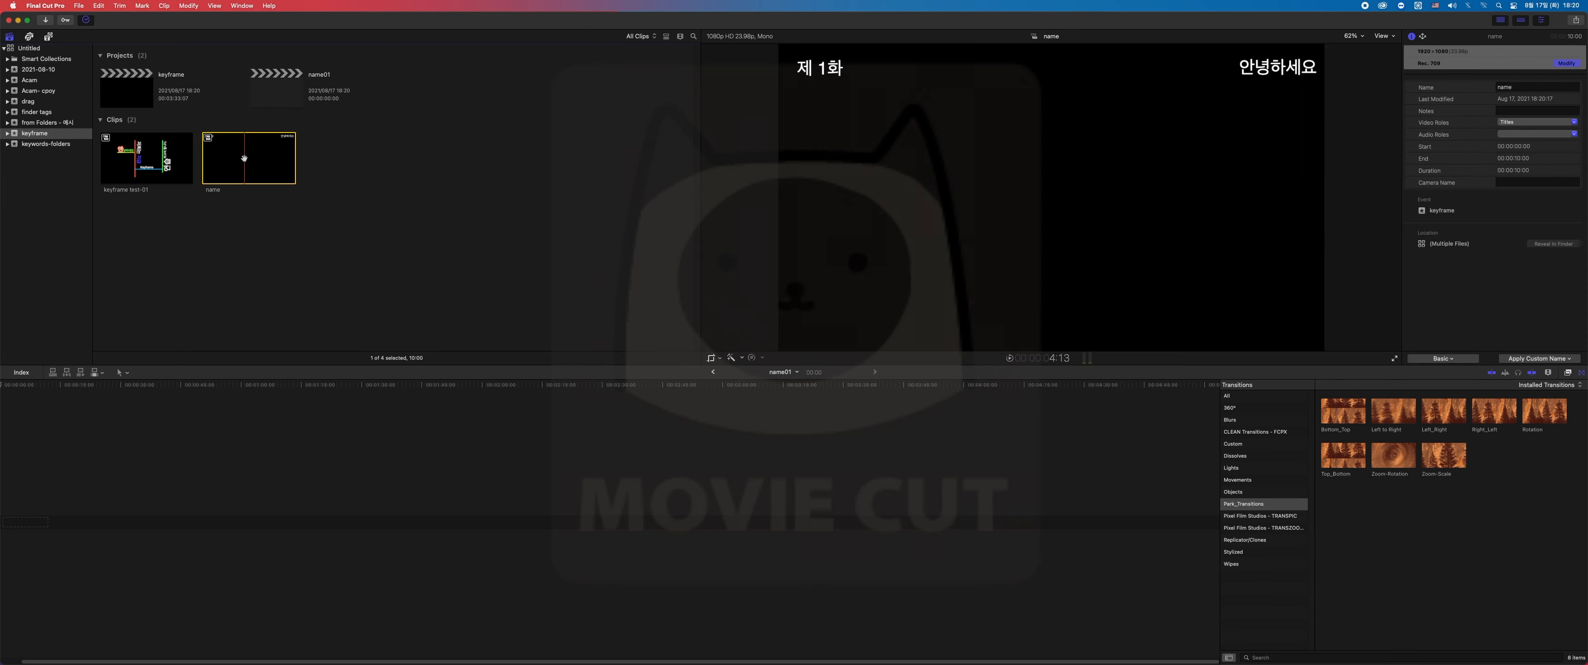
{"action": "key", "text": "super+z"}
{"action": "left_click_drag", "start_coordinate": [800, 379], "coordinate": [915, 391]}
{"action": "key", "text": "d"}
{"action": "left_click", "coordinate": [932, 404]}
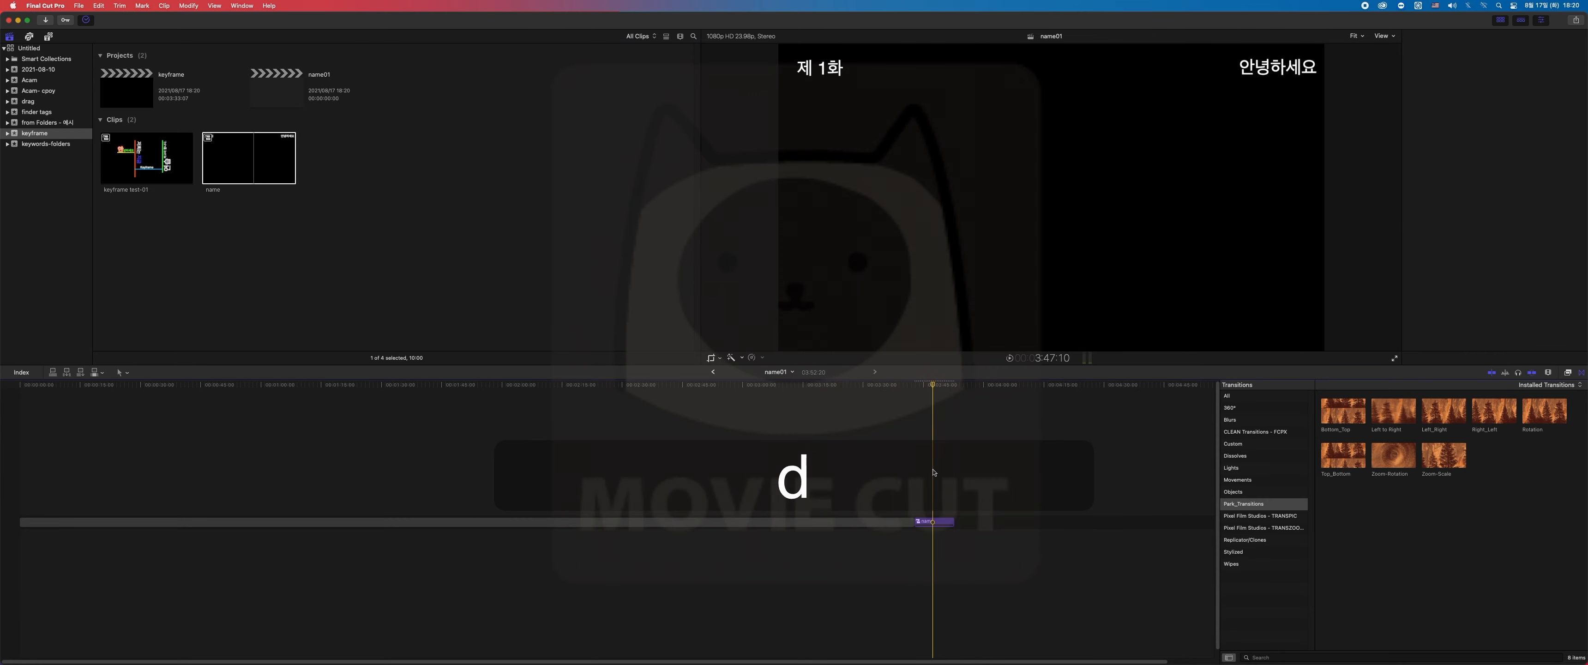
Open the name compound clip from the name01 timeline and change its episode title to 제 2화
{"action": "left_click", "coordinate": [928, 523]}
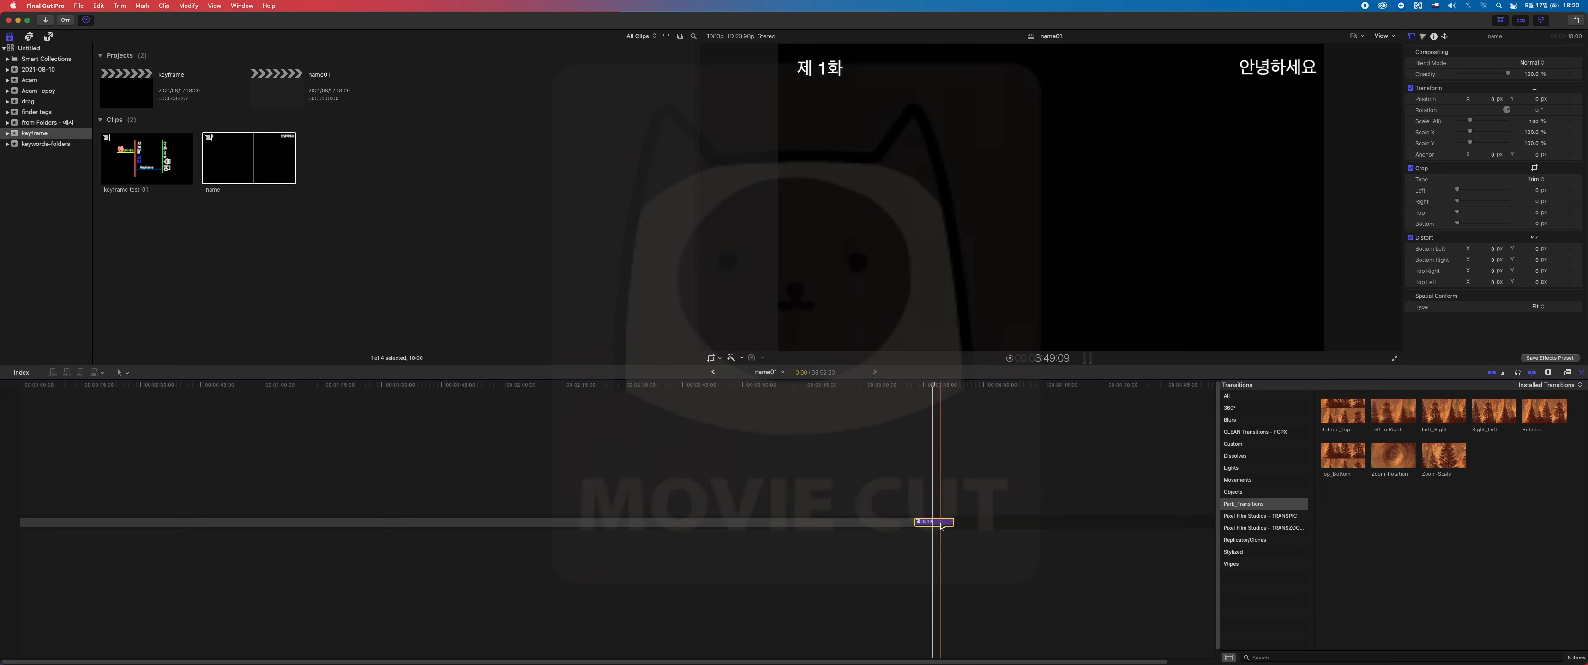
{"action": "double_click", "coordinate": [940, 523]}
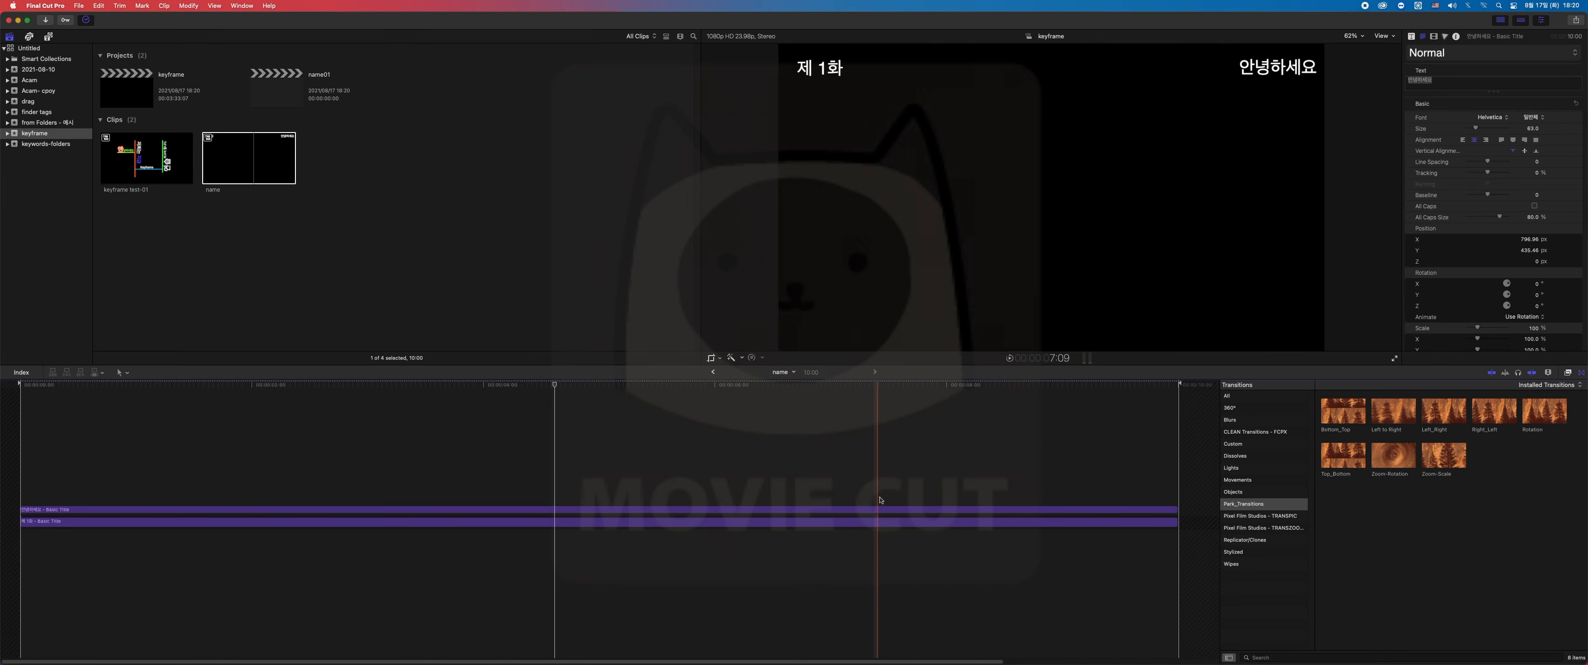
{"action": "left_click", "coordinate": [890, 504]}
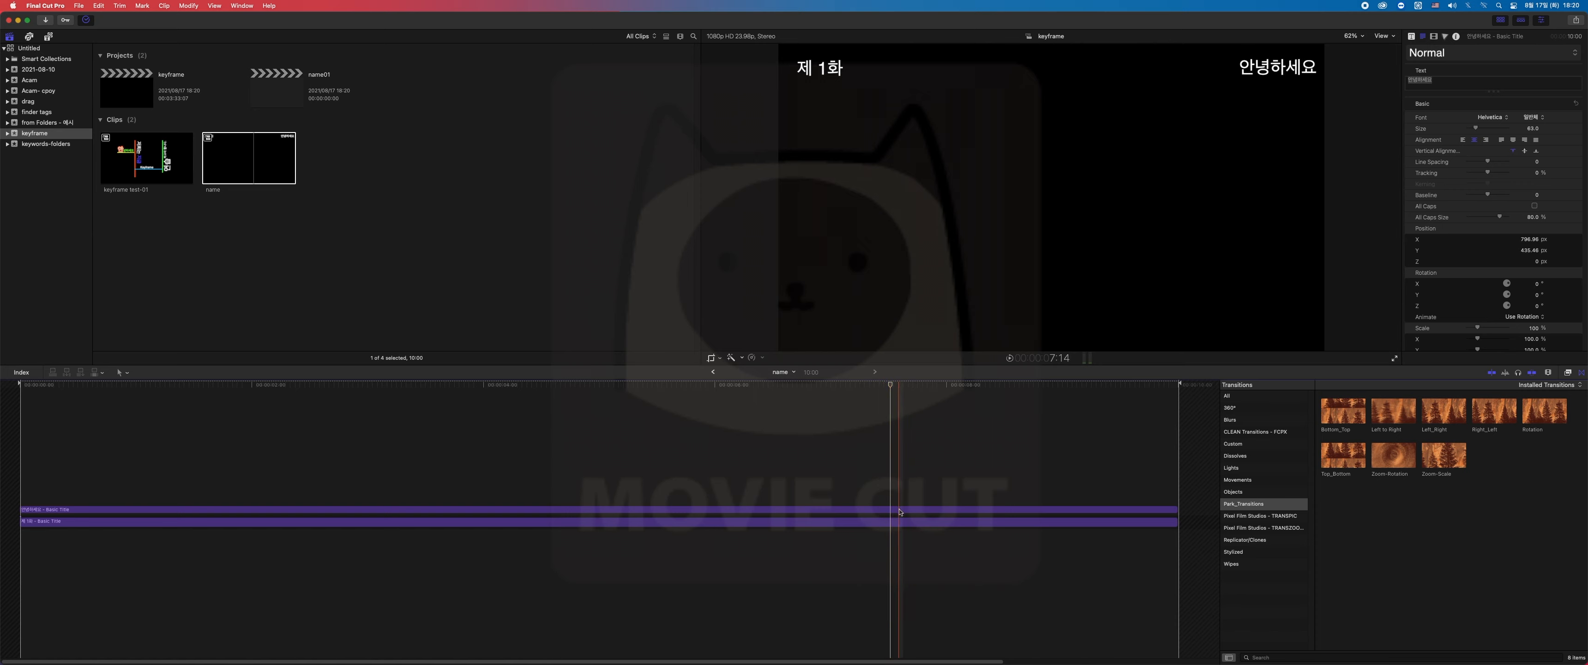
{"action": "left_click", "coordinate": [899, 523]}
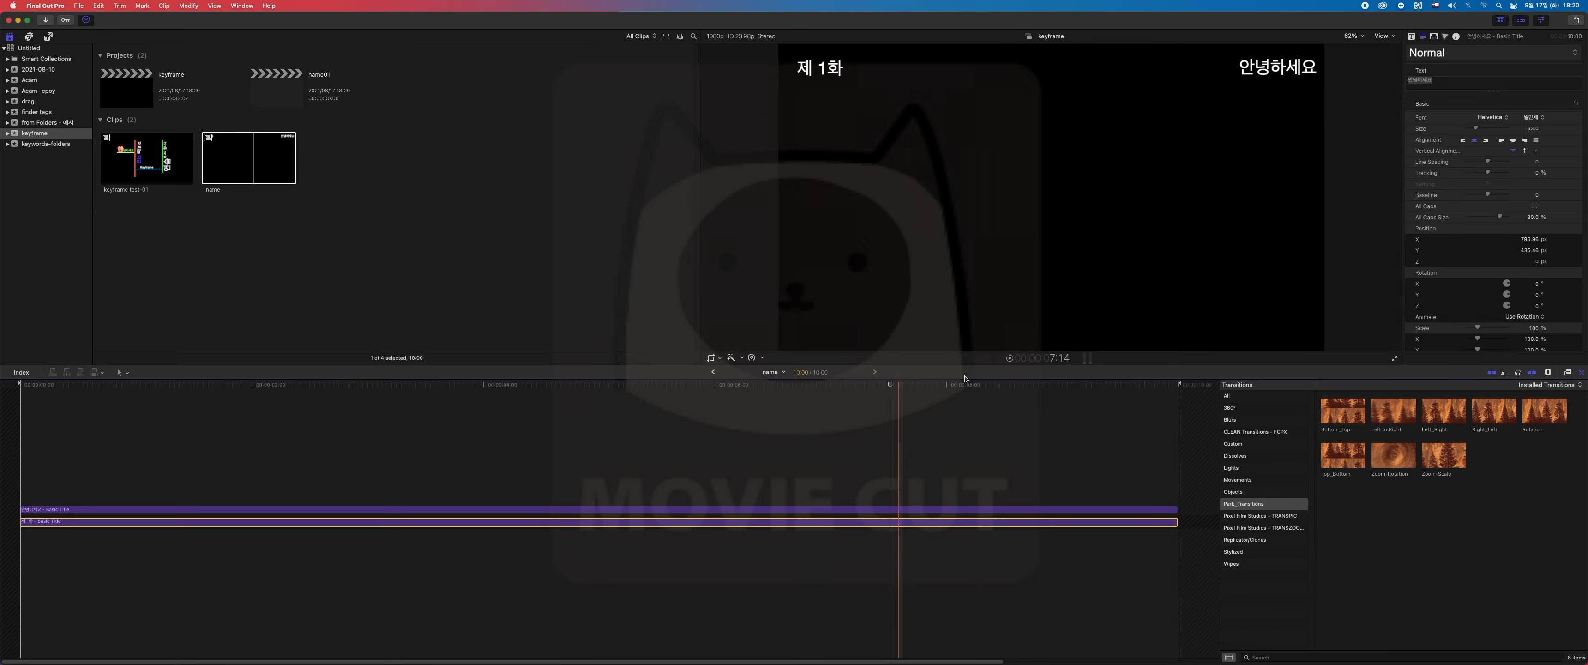
{"action": "left_click", "coordinate": [1424, 77]}
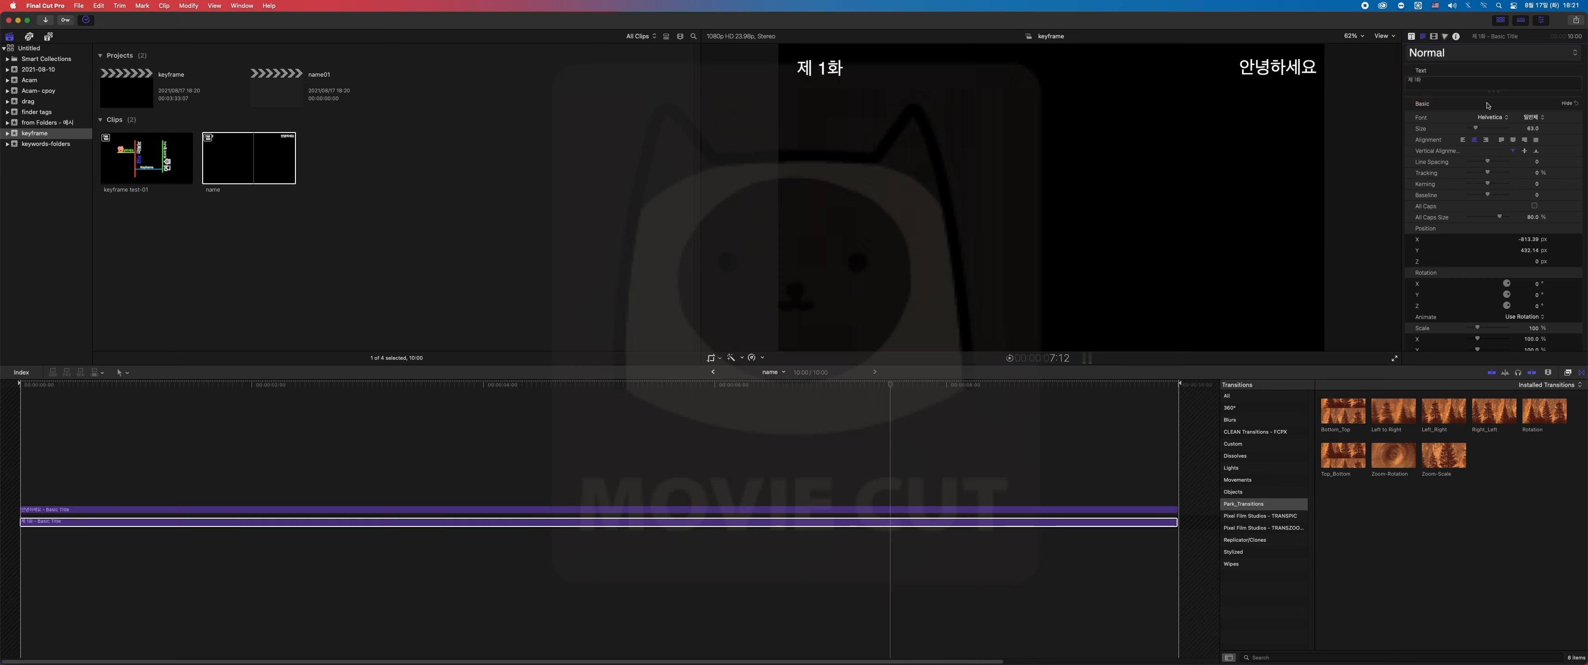
{"action": "key", "text": "shift+Left"}
{"action": "type", "text": "2"}
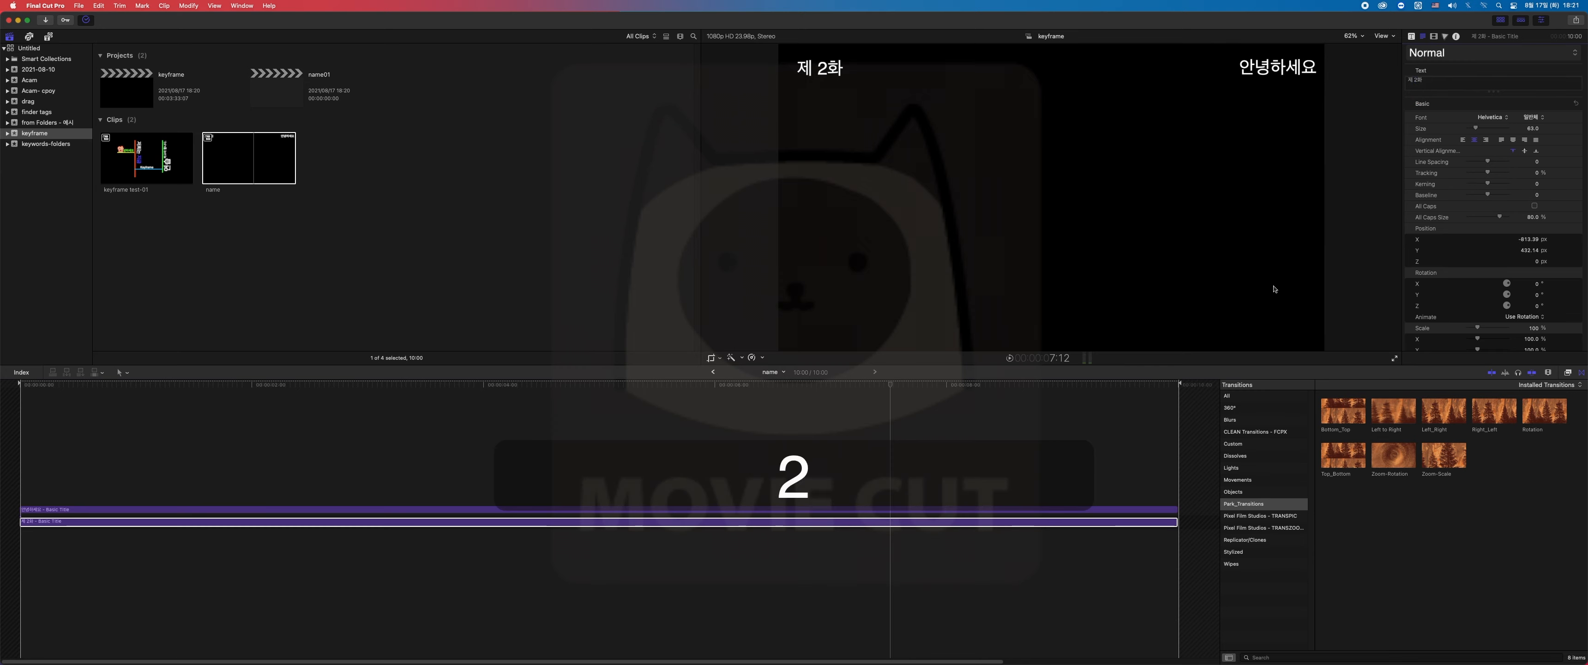
Replace the text of the upper-right title 안녕하세요 with 반갑습니다
{"action": "left_click", "coordinate": [1136, 509]}
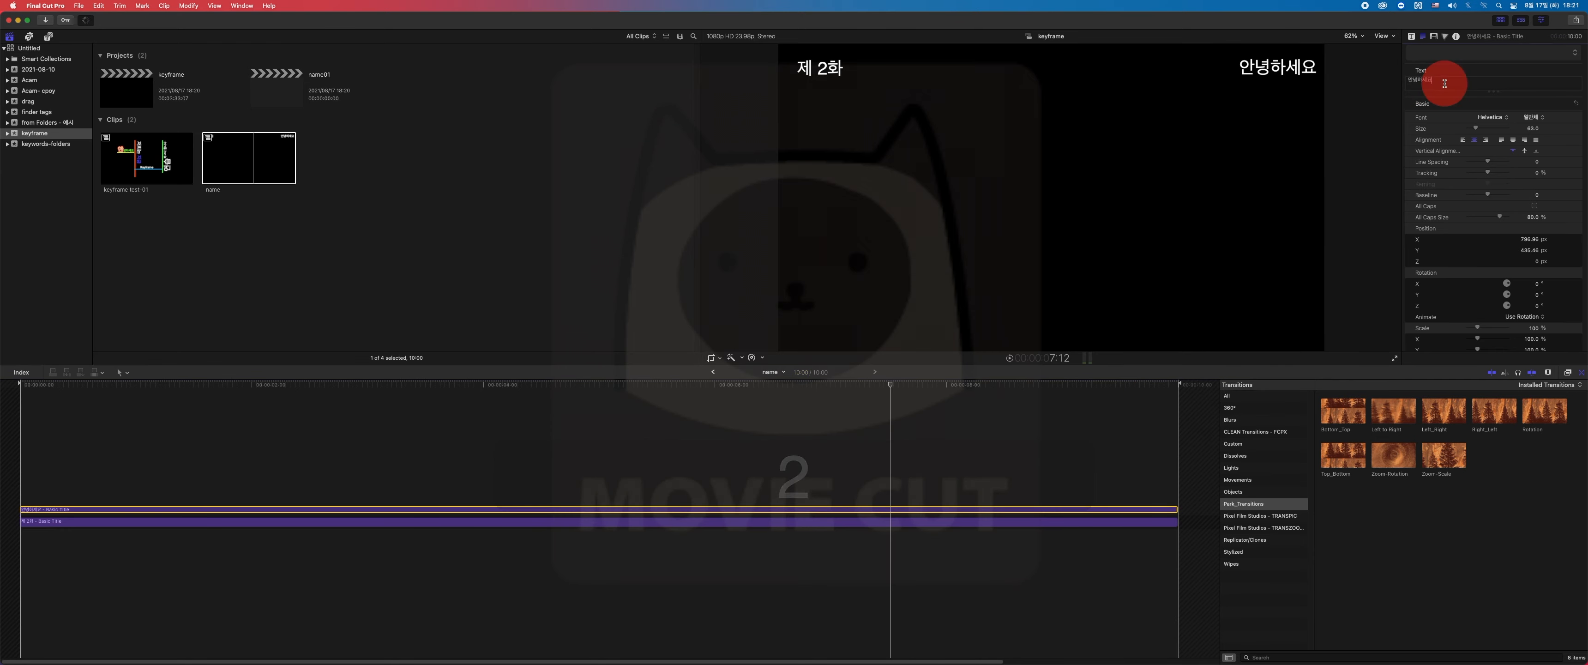
{"action": "left_click_drag", "start_coordinate": [1442, 79], "coordinate": [1406, 80]}
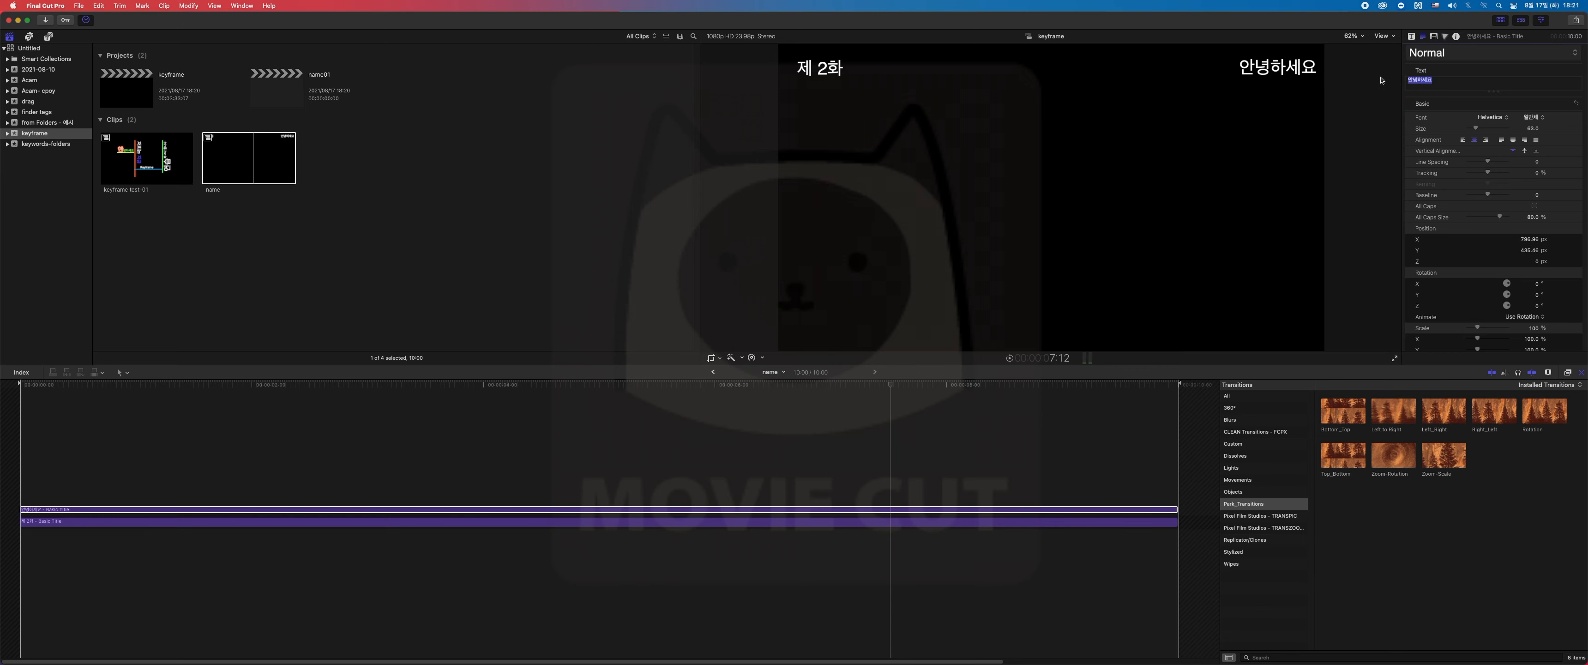
{"action": "type", "text": "dks"}
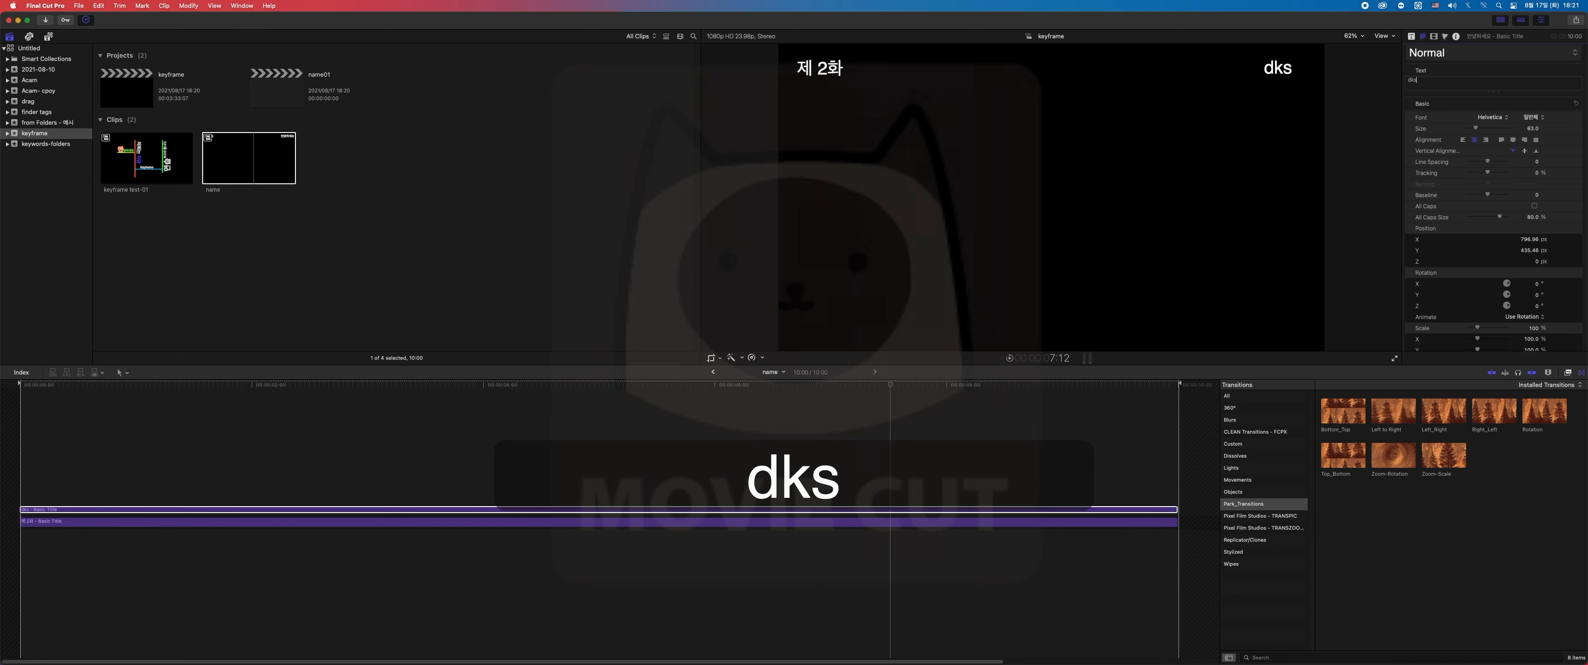
{"action": "key", "text": "BackSpace"}
{"action": "key", "text": "BackSpace"}
{"action": "key", "text": "BackSpace"}
{"action": "key", "text": "shift"}
{"action": "key", "text": "shift"}
{"action": "type", "text": "반갑습니다"}
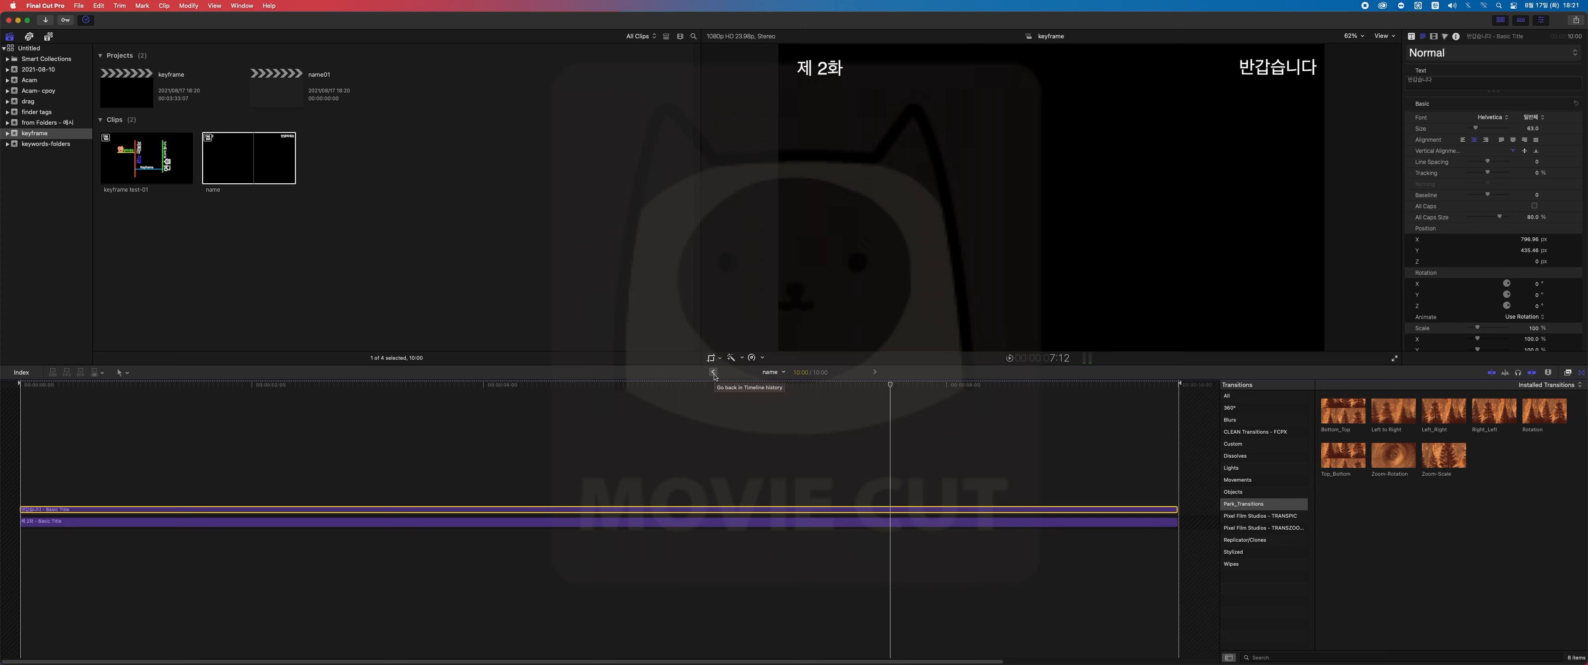
Return to name01 and open the keyframe project to check how its corner titles read above keyframe test-01
{"action": "left_click", "coordinate": [713, 373]}
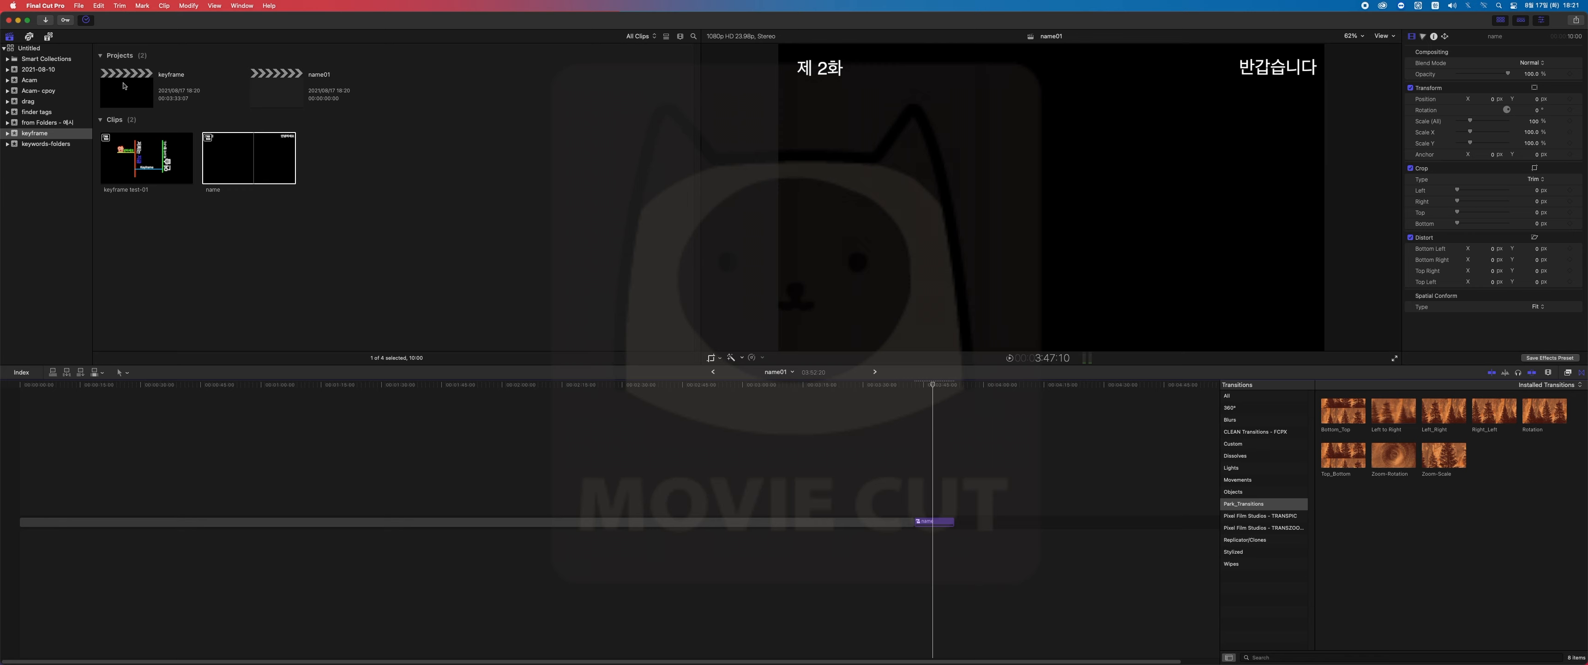
{"action": "double_click", "coordinate": [138, 99]}
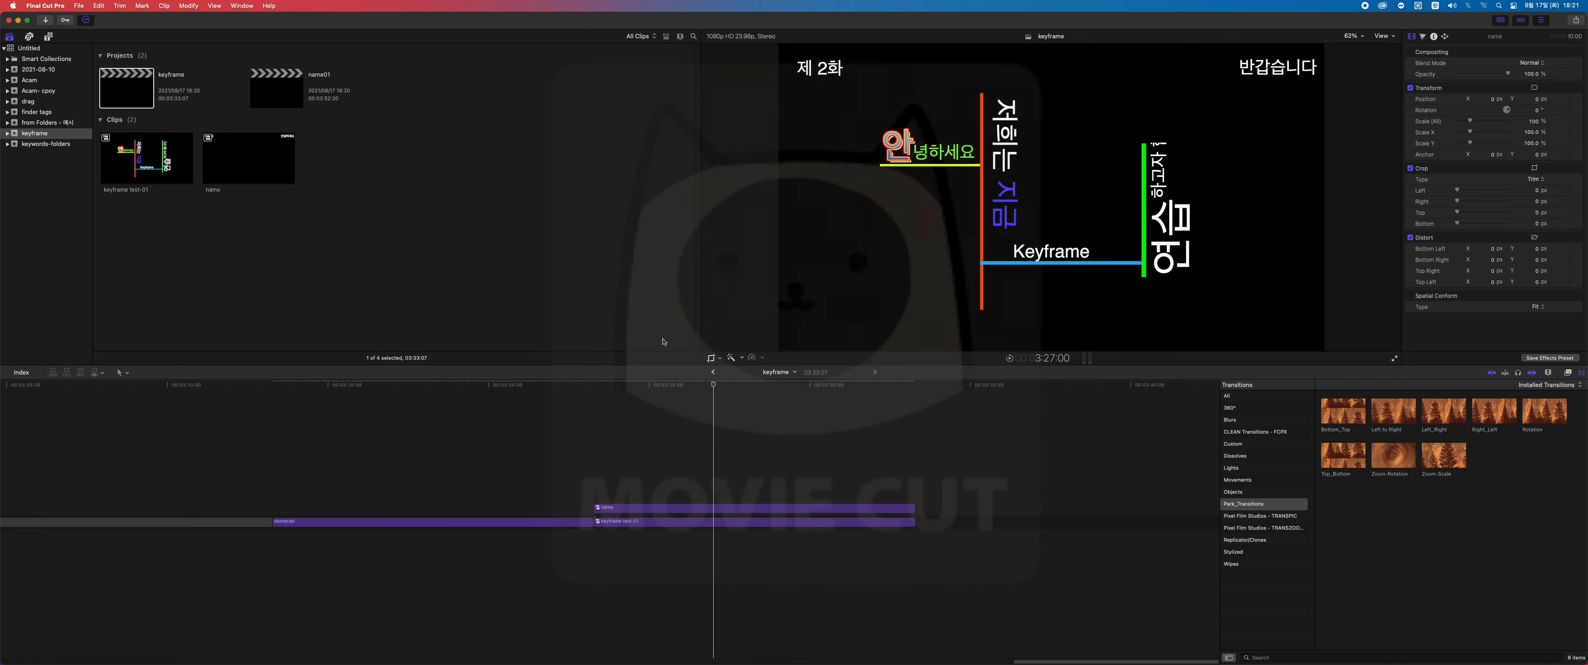
{"action": "left_click", "coordinate": [741, 420]}
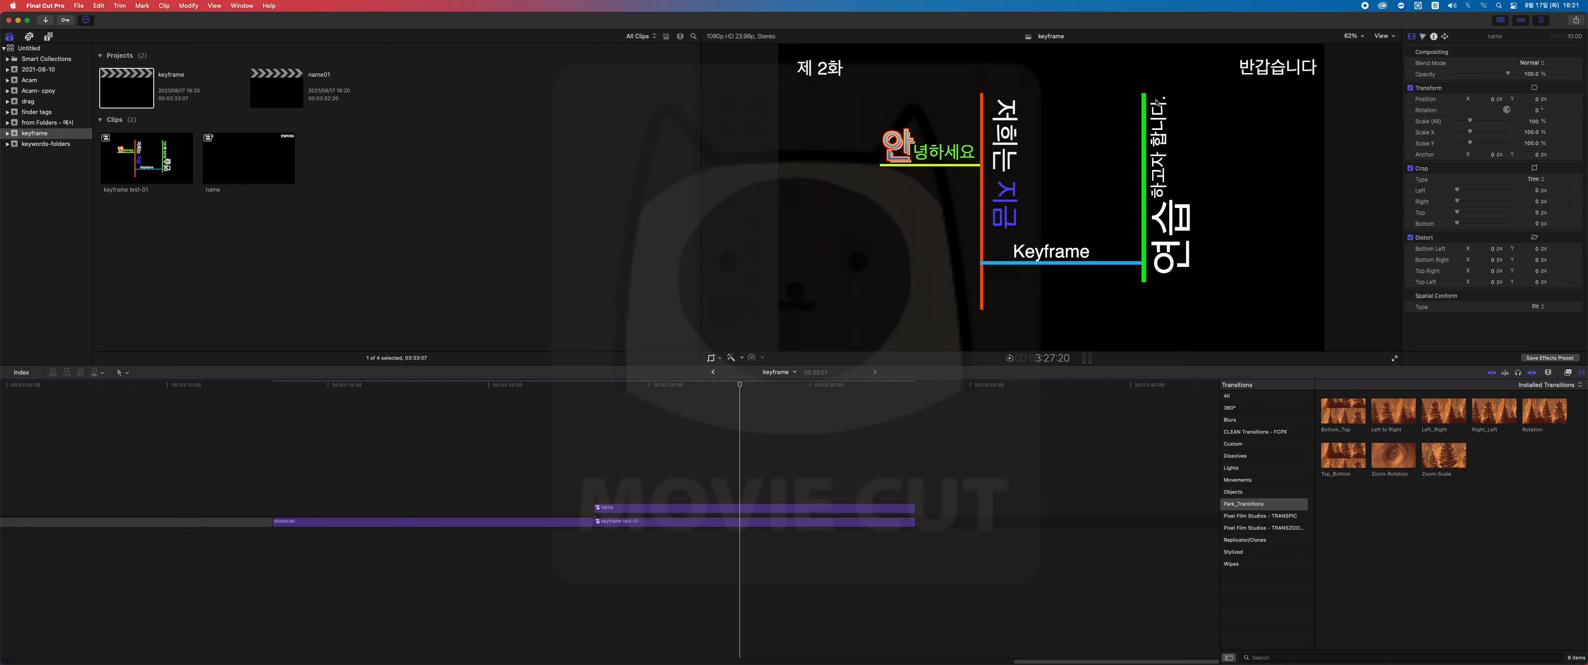
Make the name compound clip instance independent of its original using Reference New Parent Clip
{"action": "left_click", "coordinate": [792, 508]}
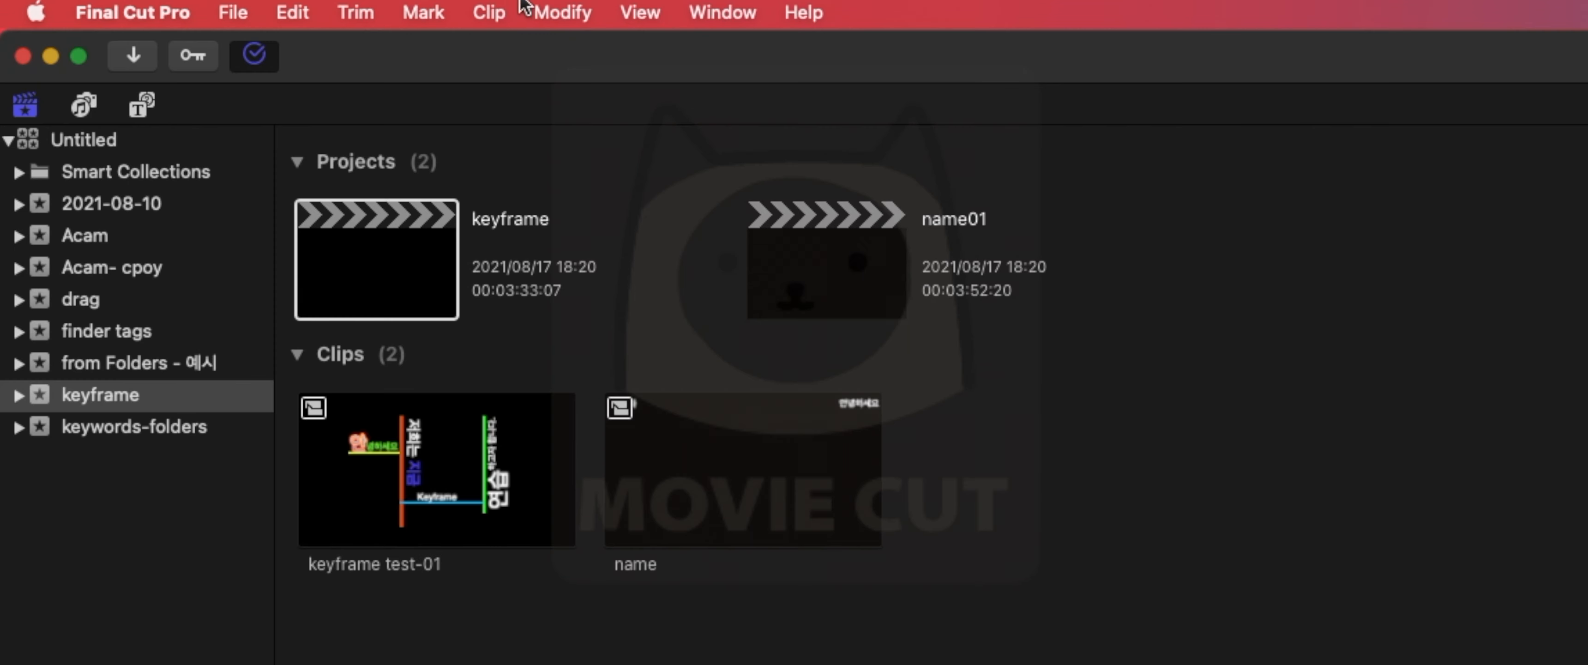
{"action": "left_click", "coordinate": [165, 5]}
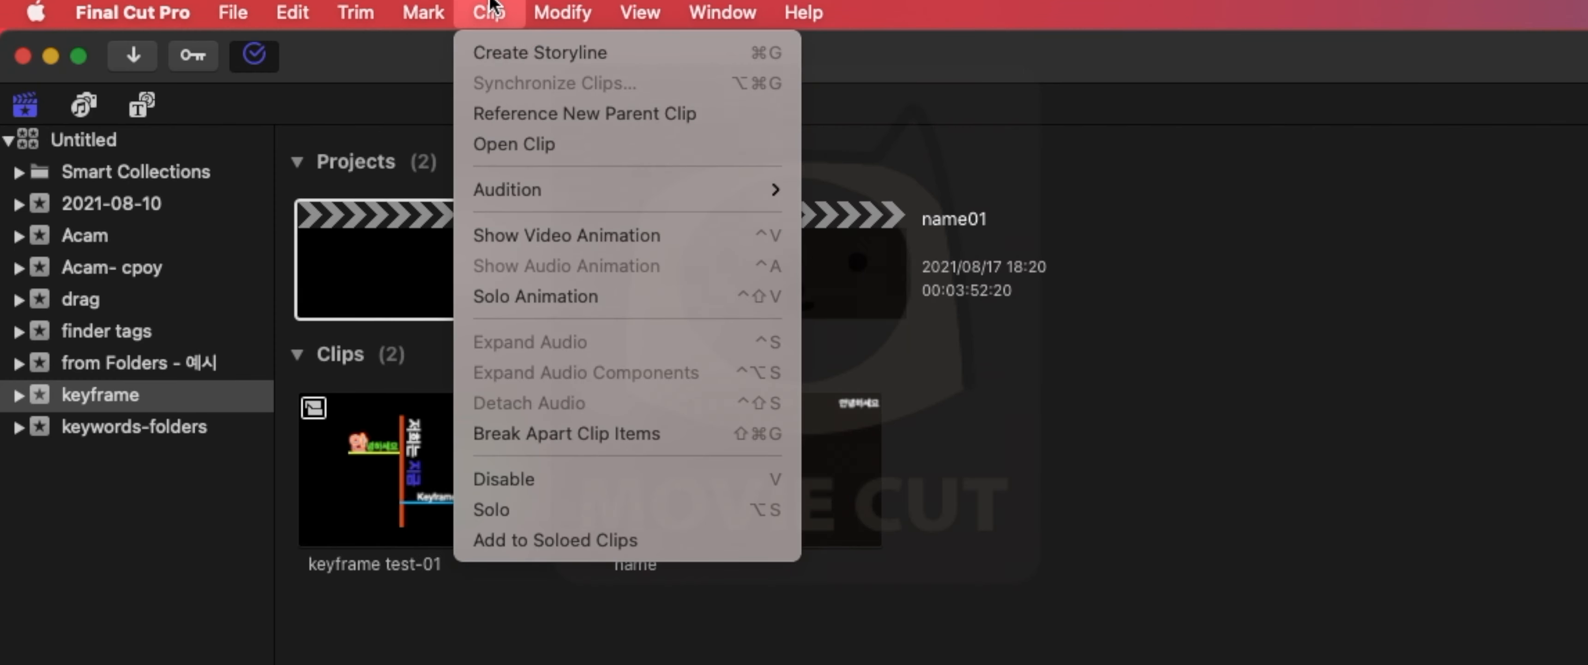
{"action": "mouse_move", "coordinate": [562, 13]}
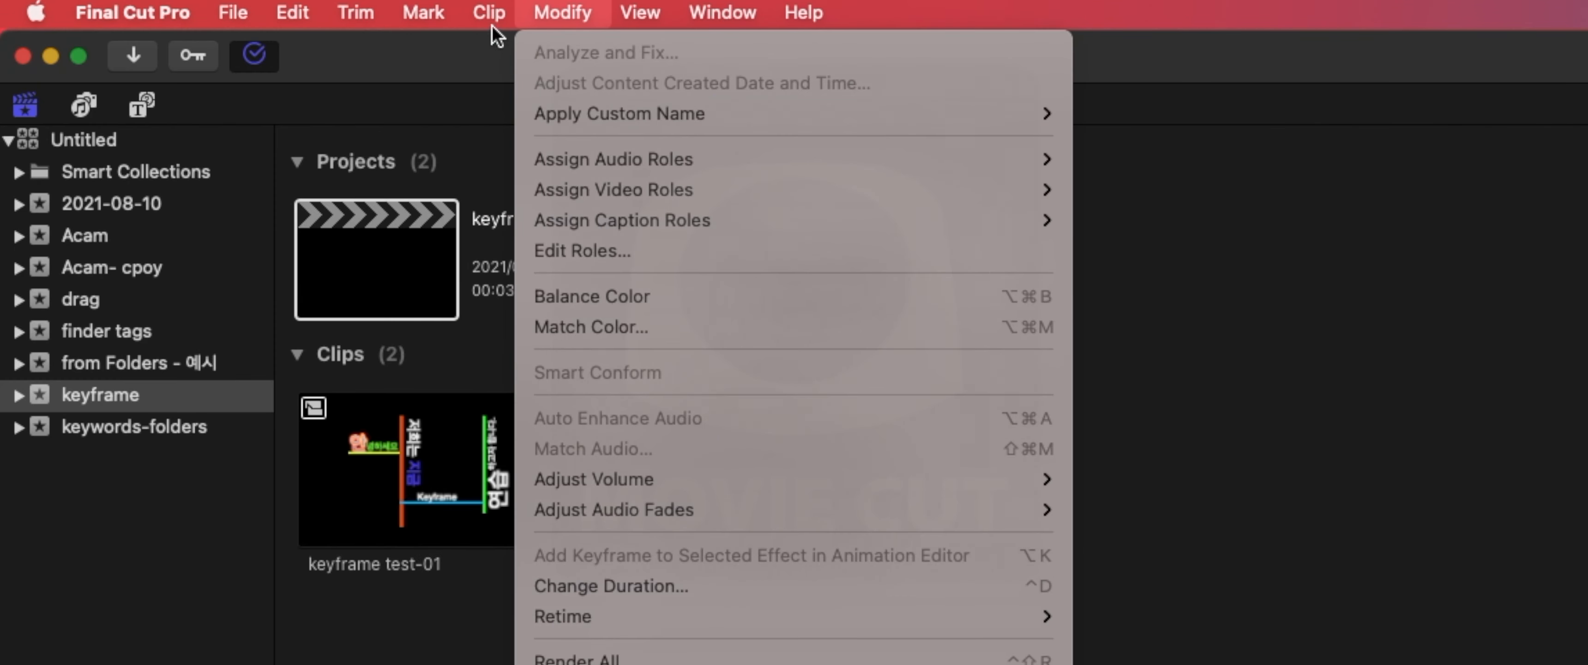
{"action": "mouse_move", "coordinate": [490, 13]}
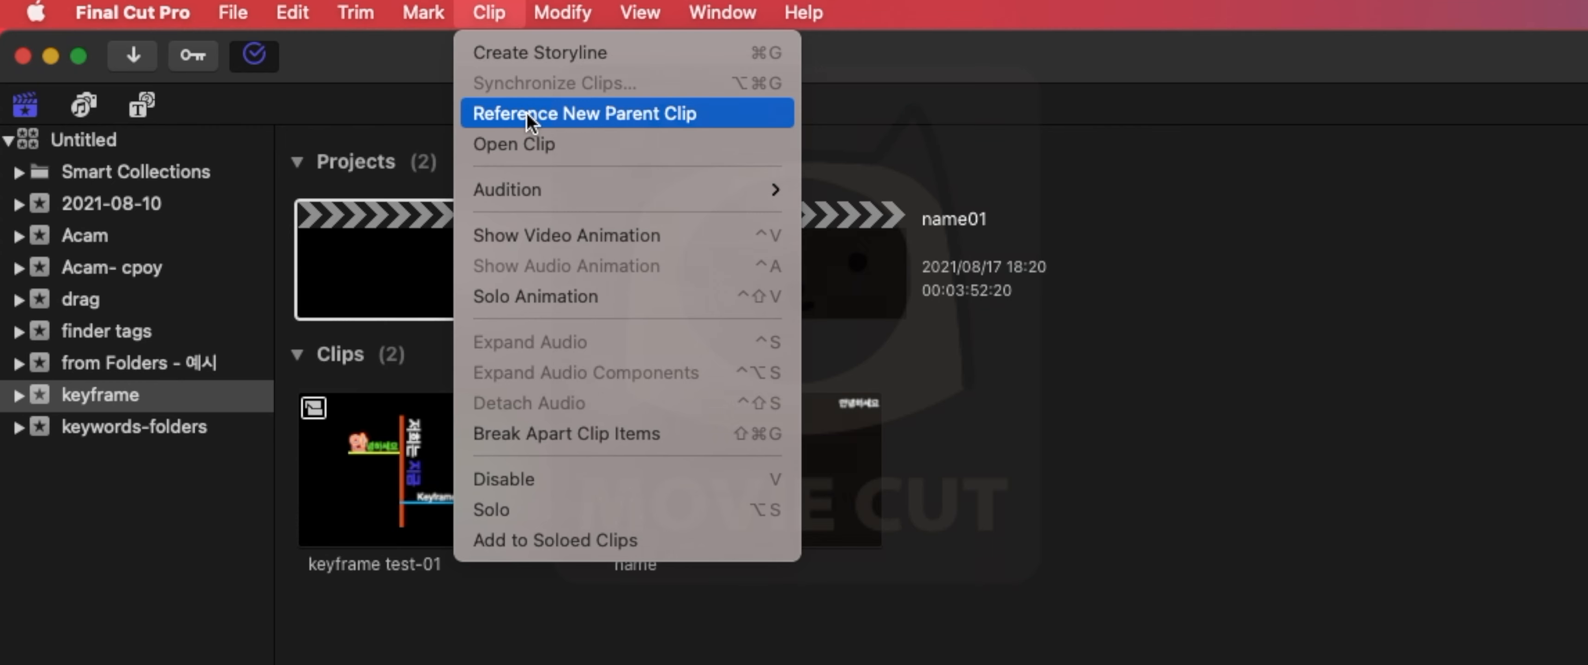
{"action": "left_click", "coordinate": [526, 111]}
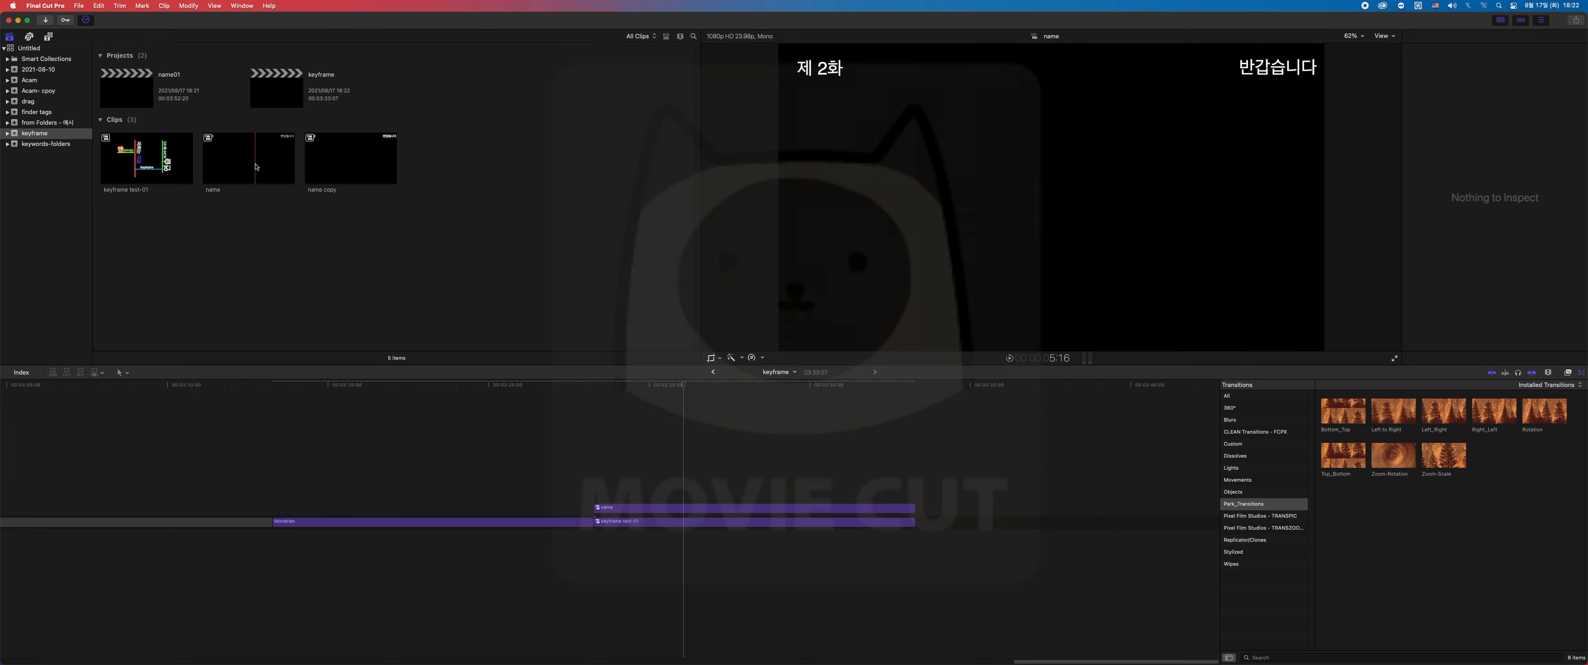
Open the name compound clip from the keyframe project's timeline and change its upper-right title to 안녕하세요
{"action": "left_click", "coordinate": [255, 167]}
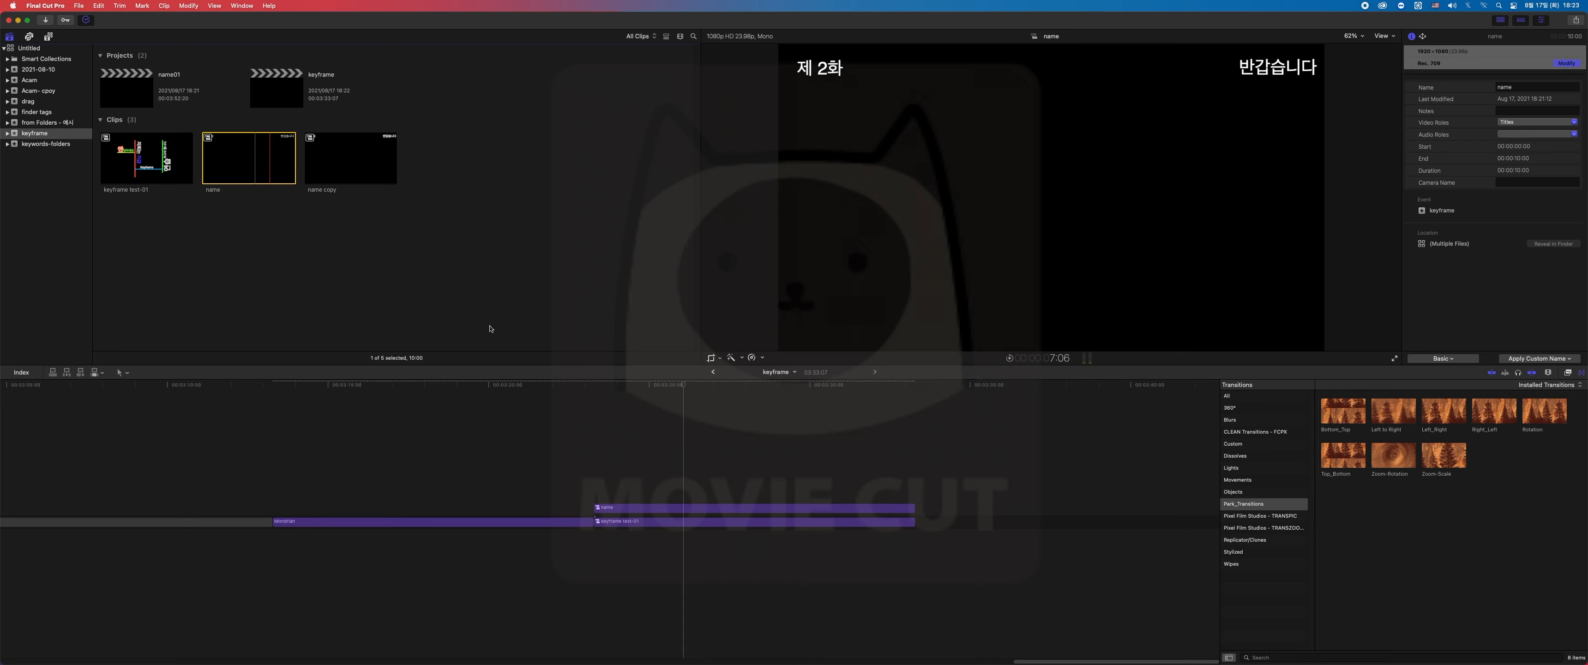
{"action": "left_click_drag", "start_coordinate": [635, 387], "coordinate": [695, 389]}
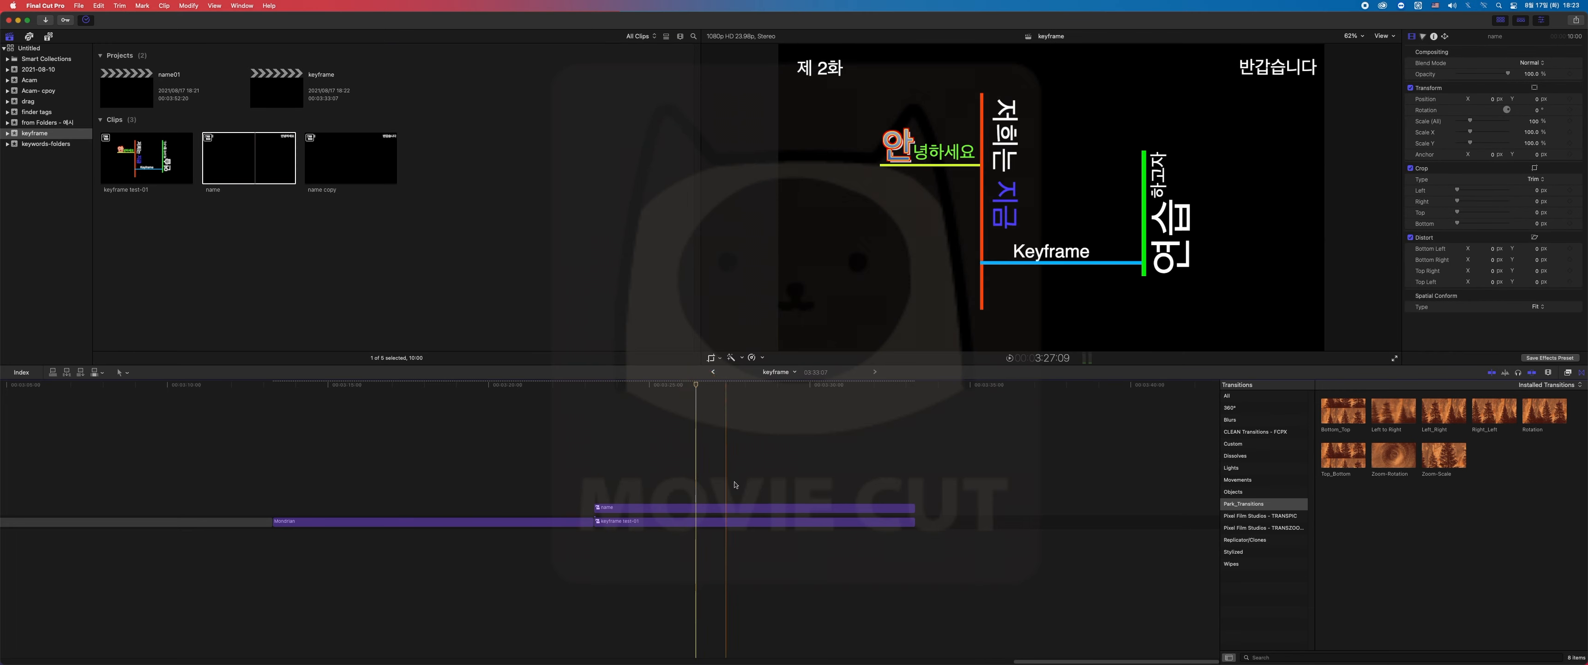
{"action": "double_click", "coordinate": [732, 509]}
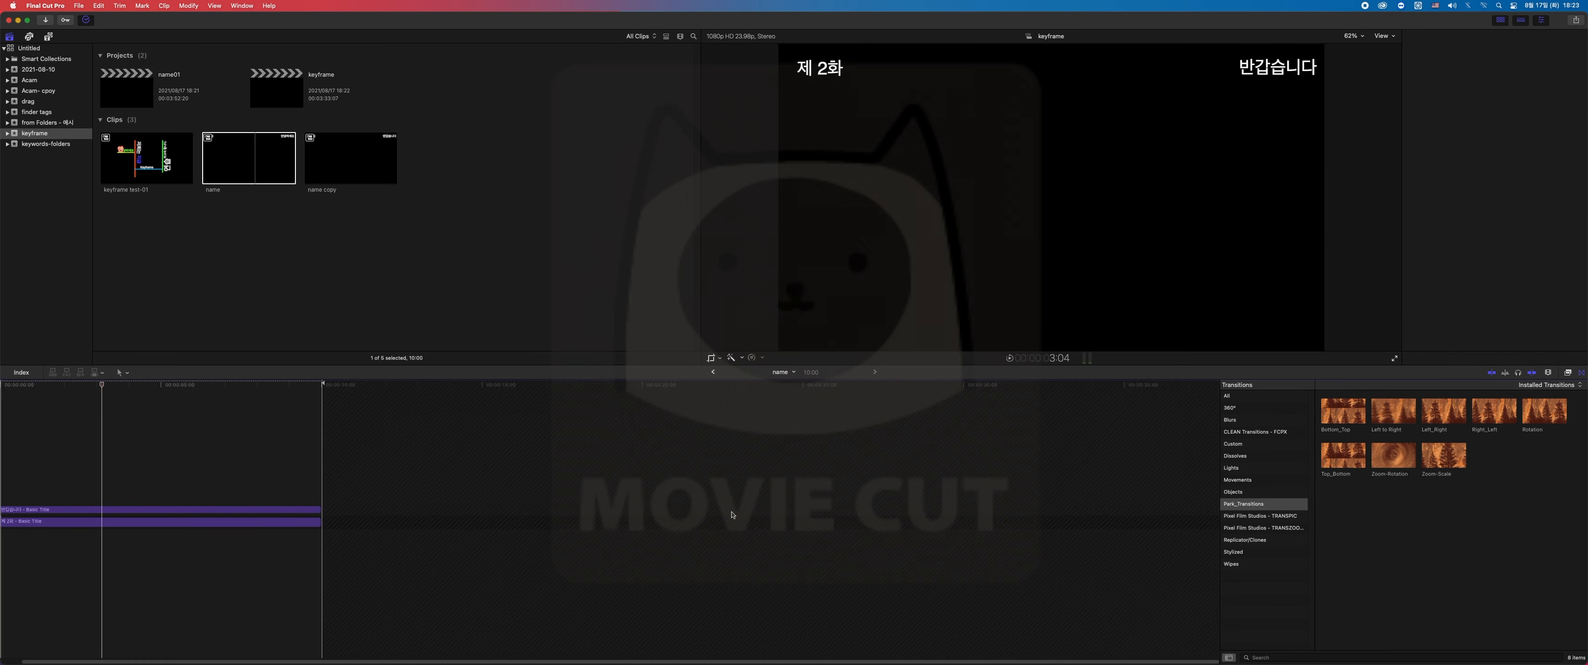
{"action": "left_click", "coordinate": [1322, 103]}
{"action": "left_click", "coordinate": [1435, 76]}
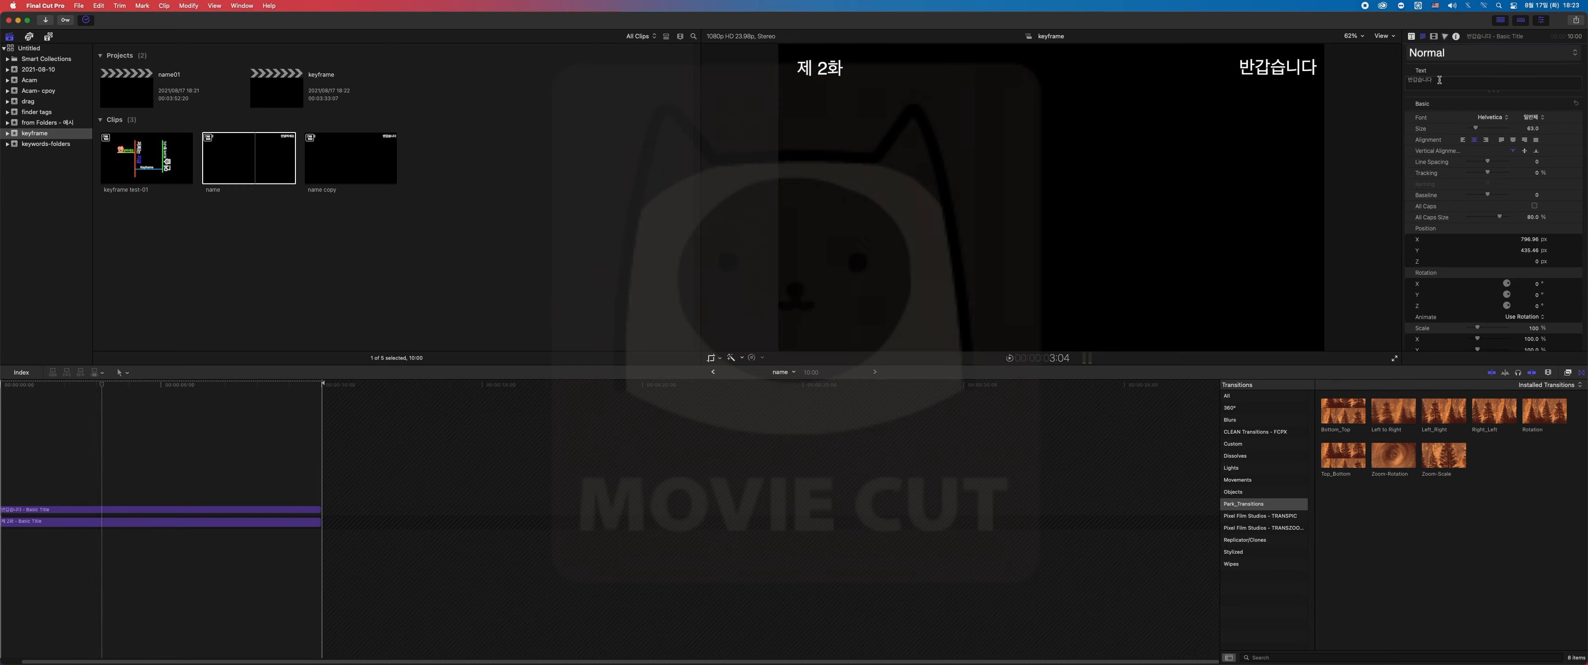
{"action": "left_click_drag", "start_coordinate": [1440, 81], "coordinate": [1336, 58]}
{"action": "type", "text": "dks"}
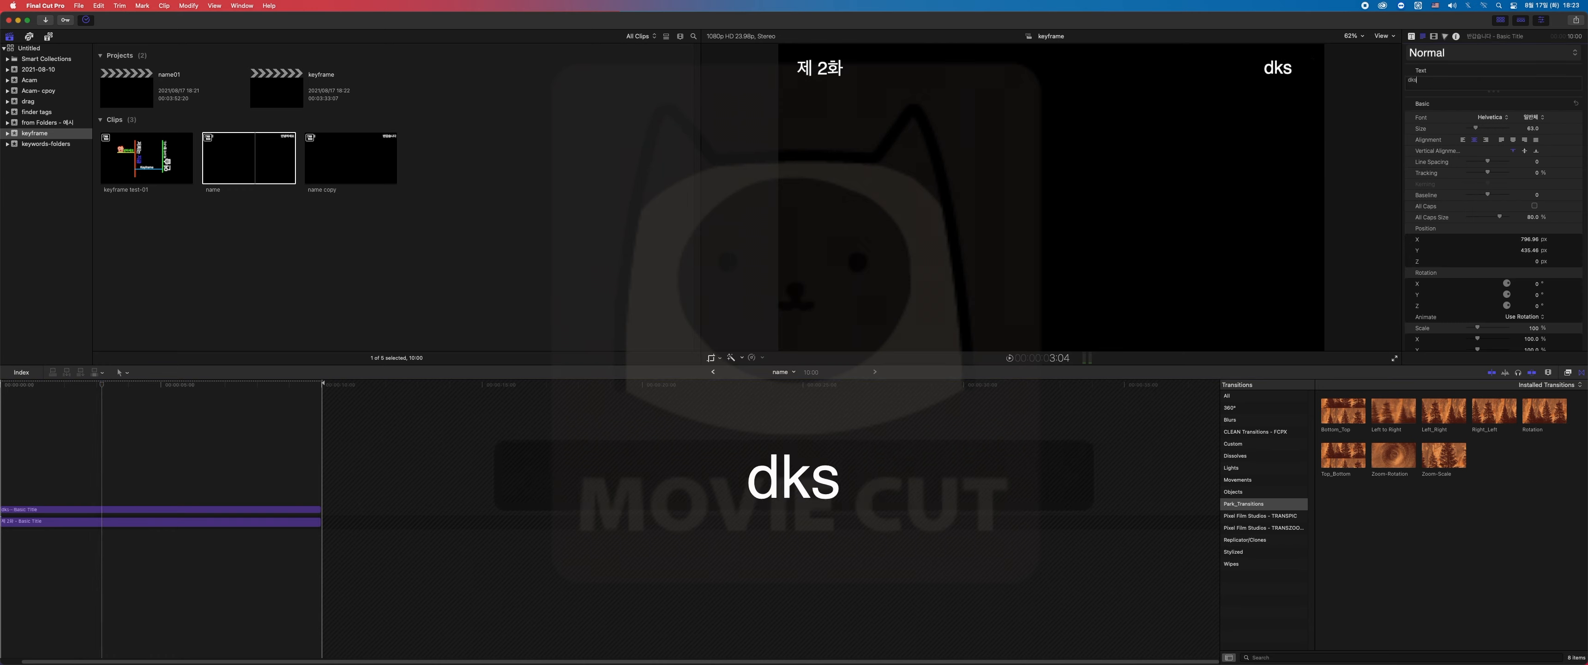
{"action": "key", "text": "BackSpace"}
{"action": "key", "text": "BackSpace"}
{"action": "key", "text": "BackSpace"}
{"action": "key", "text": "Caps_Lock"}
{"action": "key", "text": "Caps_Lock"}
{"action": "type", "text": "안녕하세요"}
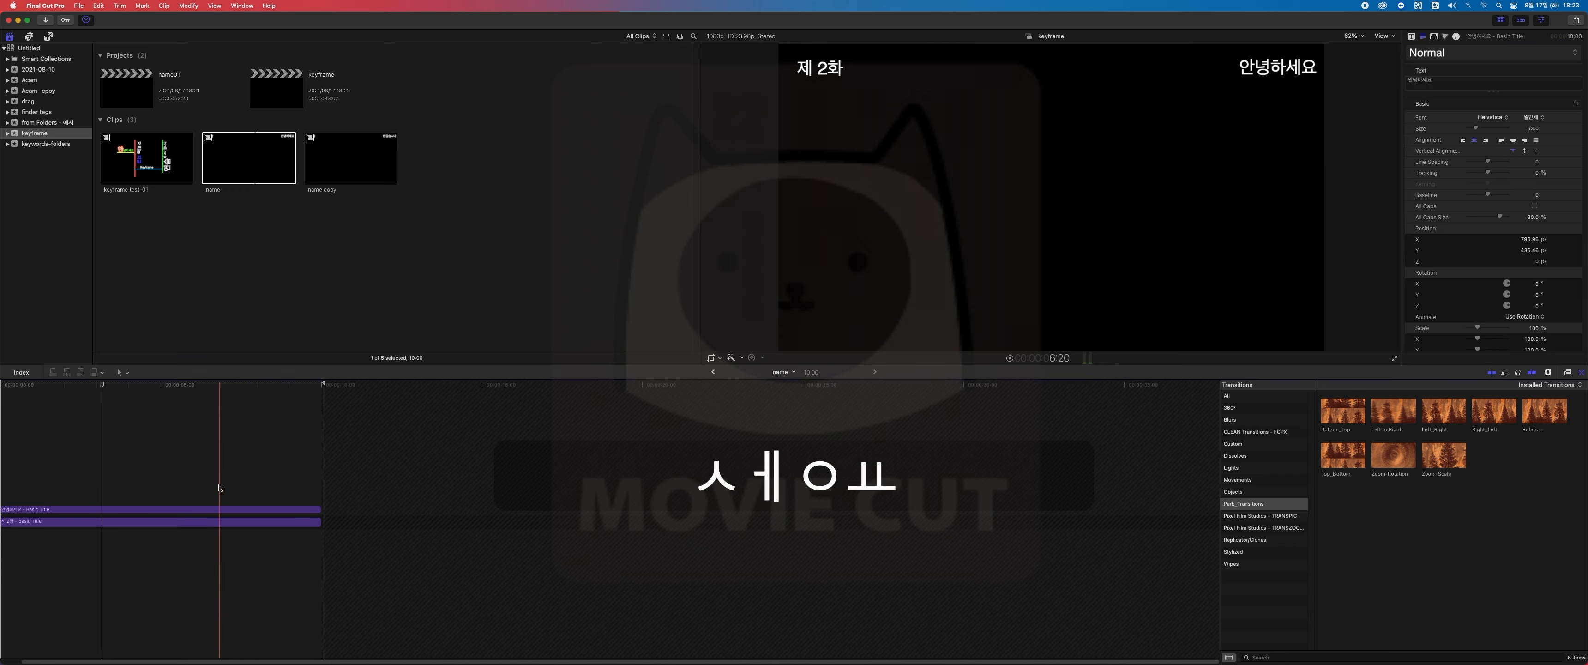
Change the upper-left episode title in the name compound clip to 제 1화
{"action": "left_click", "coordinate": [195, 522]}
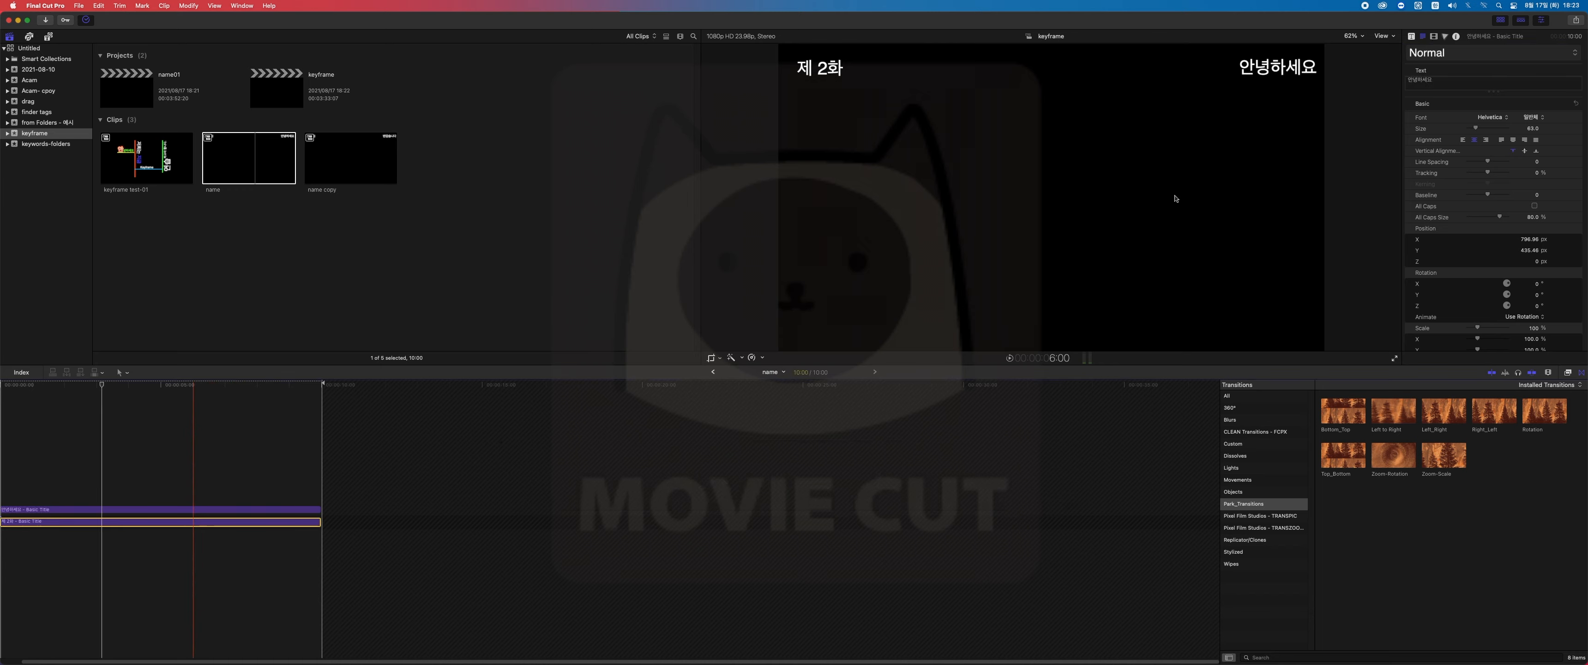
{"action": "left_click", "coordinate": [1429, 79]}
{"action": "key", "text": "Up"}
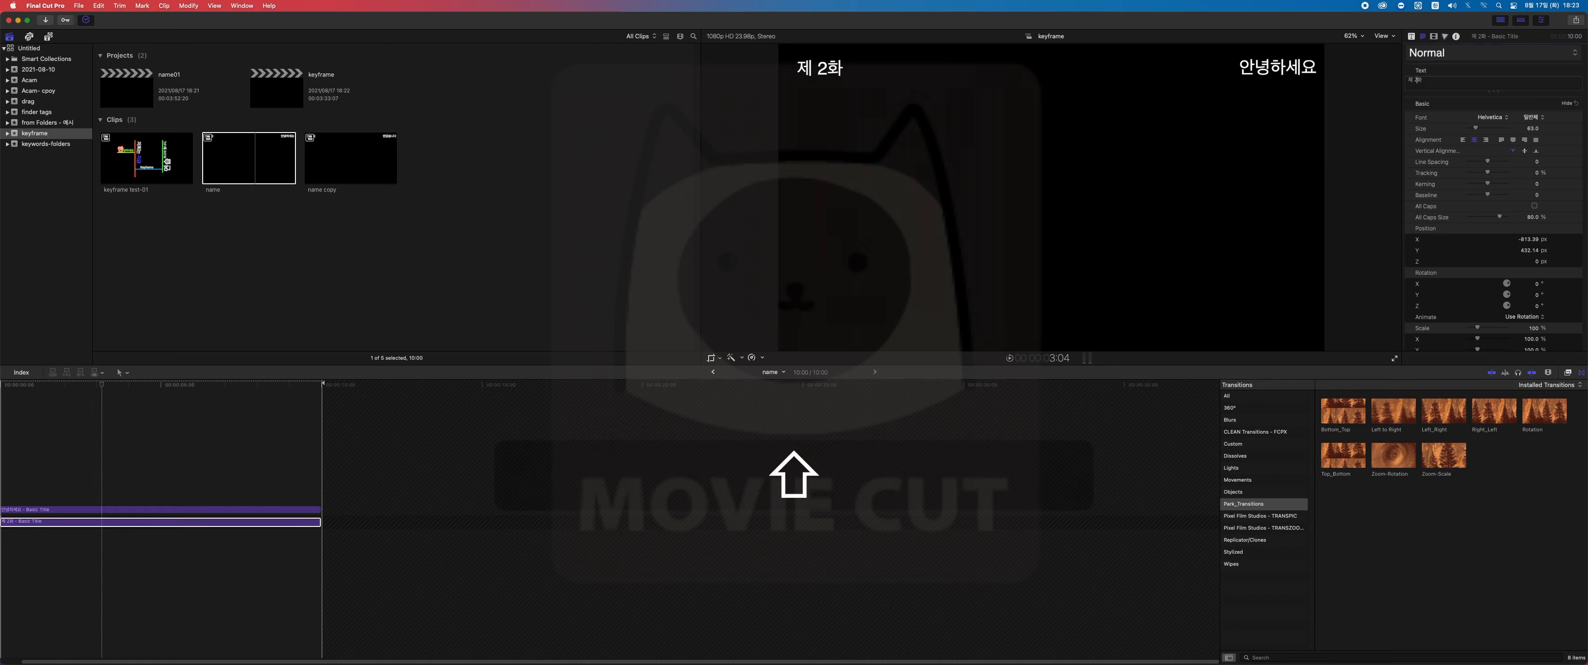
{"action": "key", "text": "shift+Left"}
{"action": "type", "text": "1"}
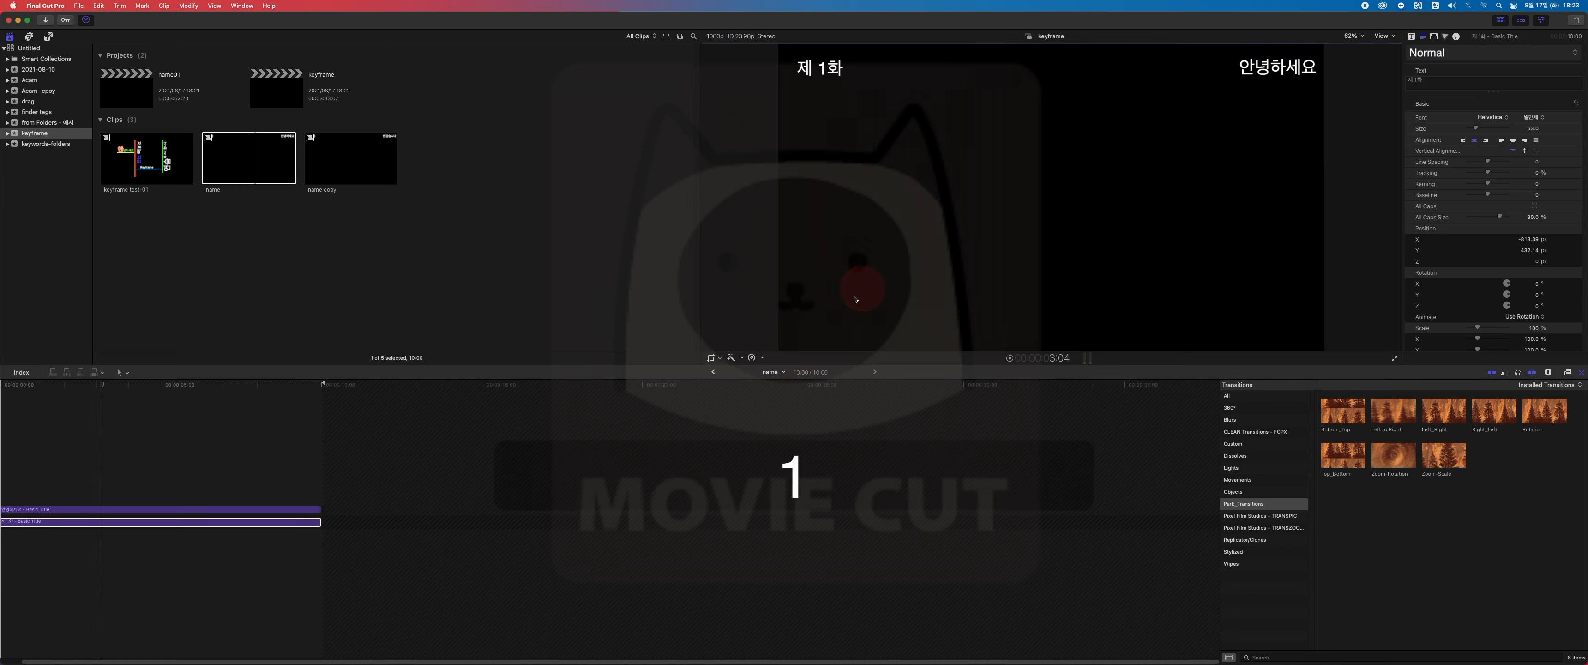
Compare the corner titles in the keyframe project with those in the name01 project
{"action": "left_click", "coordinate": [713, 371]}
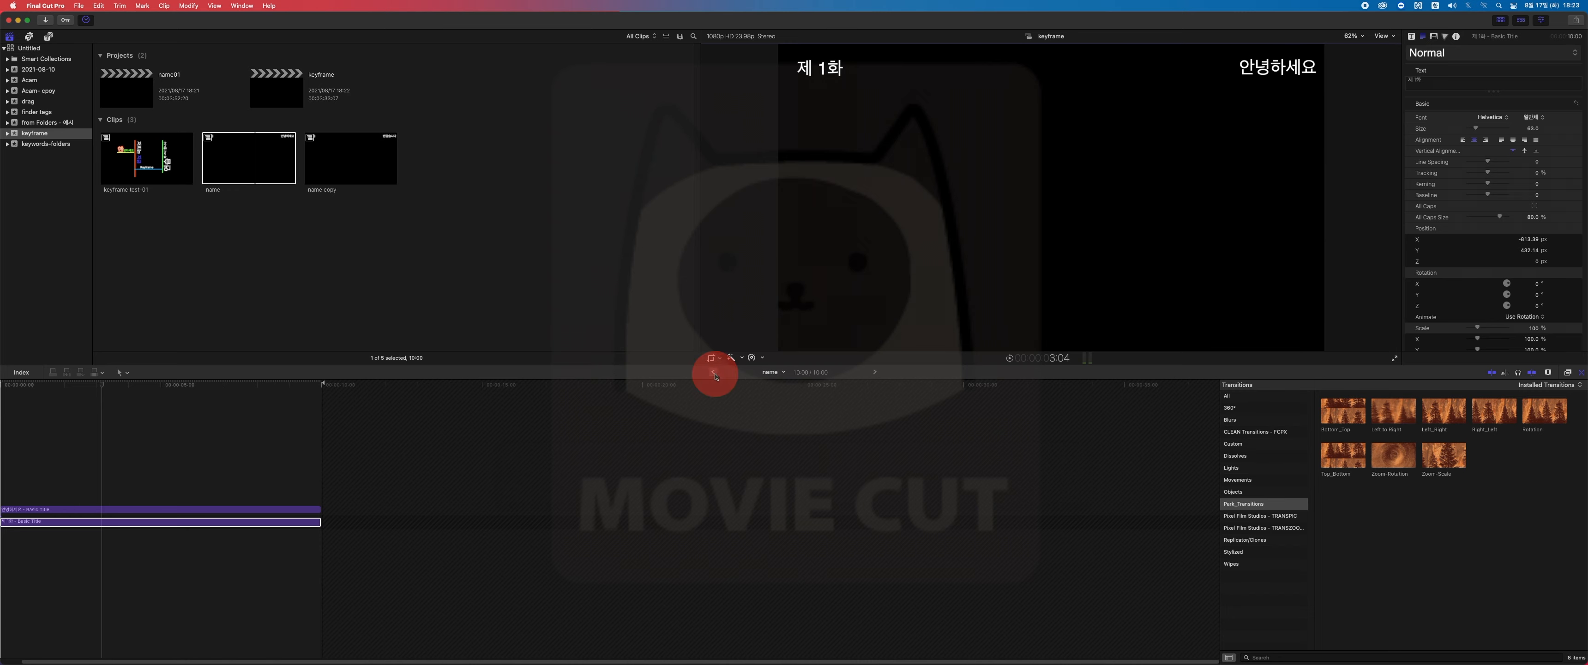
{"action": "left_click", "coordinate": [737, 385]}
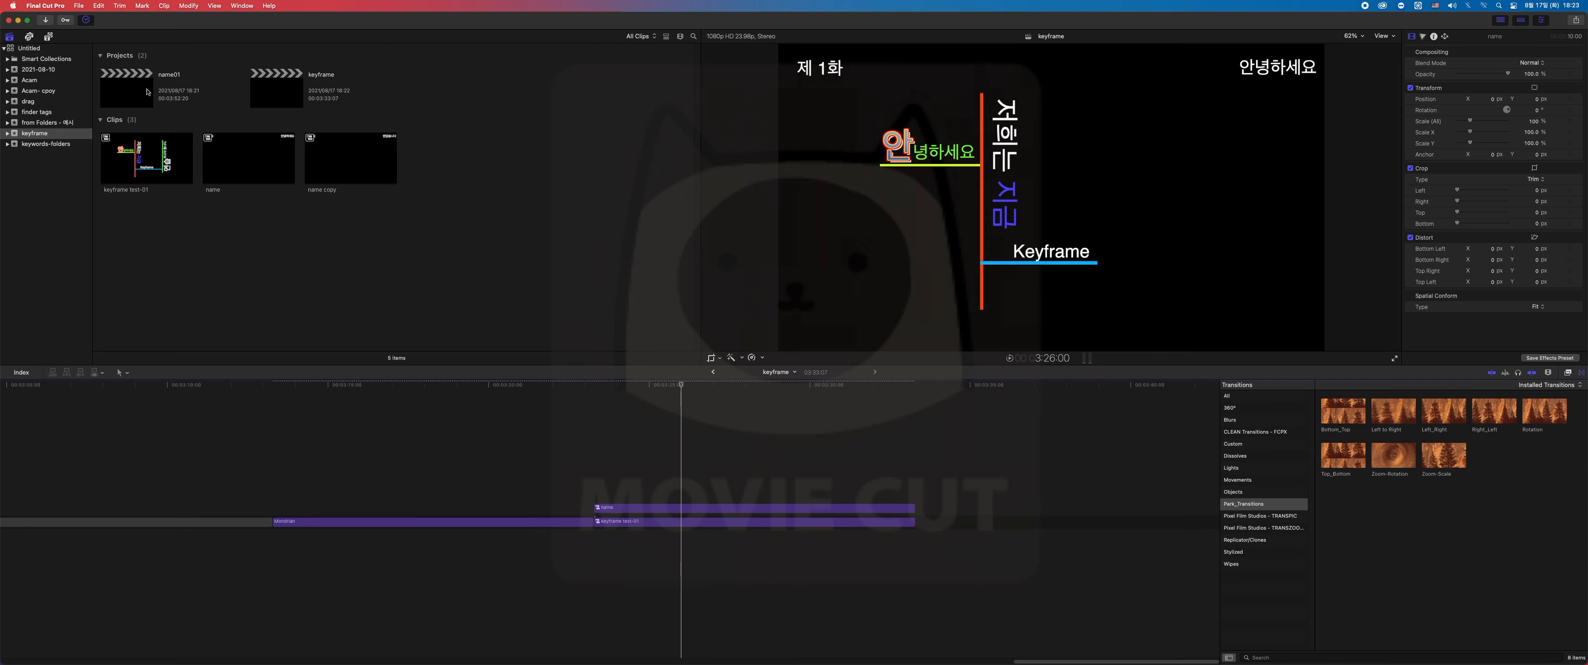
{"action": "double_click", "coordinate": [148, 92]}
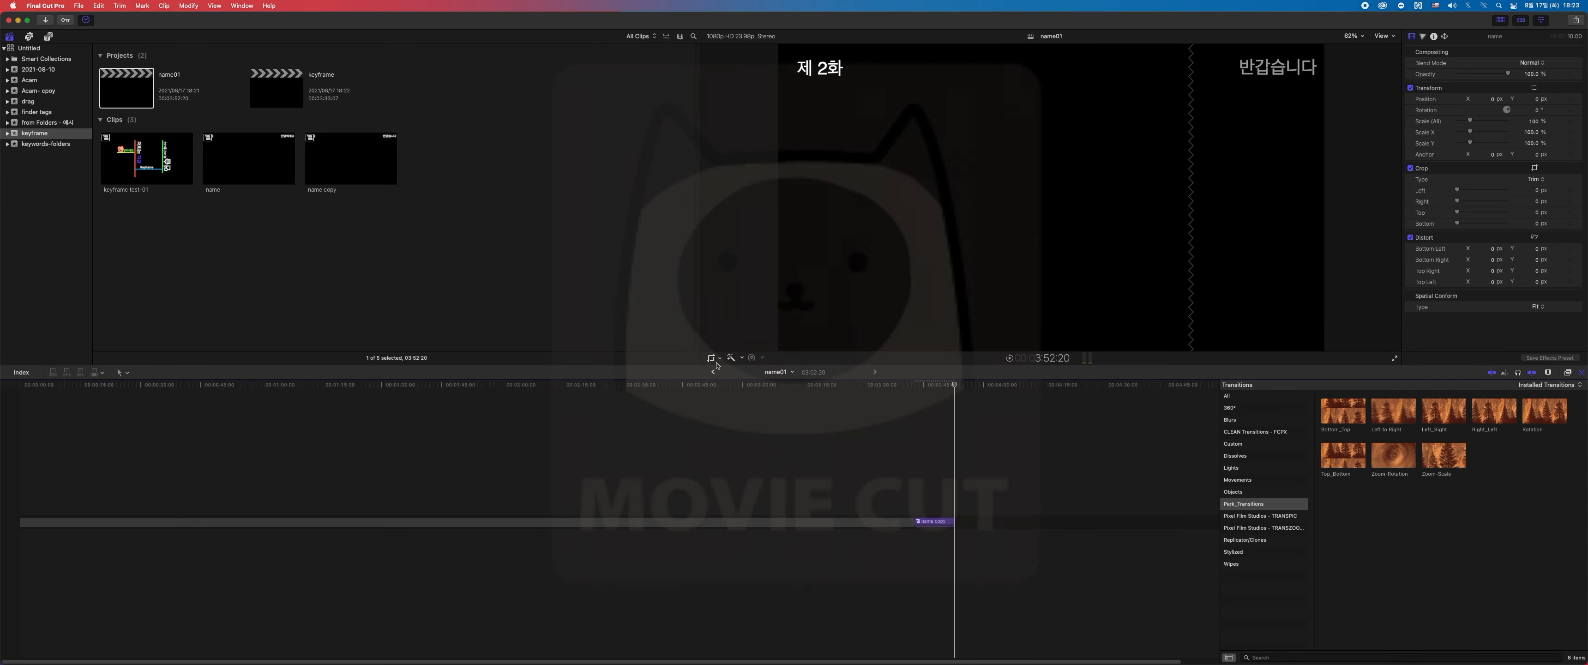
{"action": "left_click", "coordinate": [931, 435]}
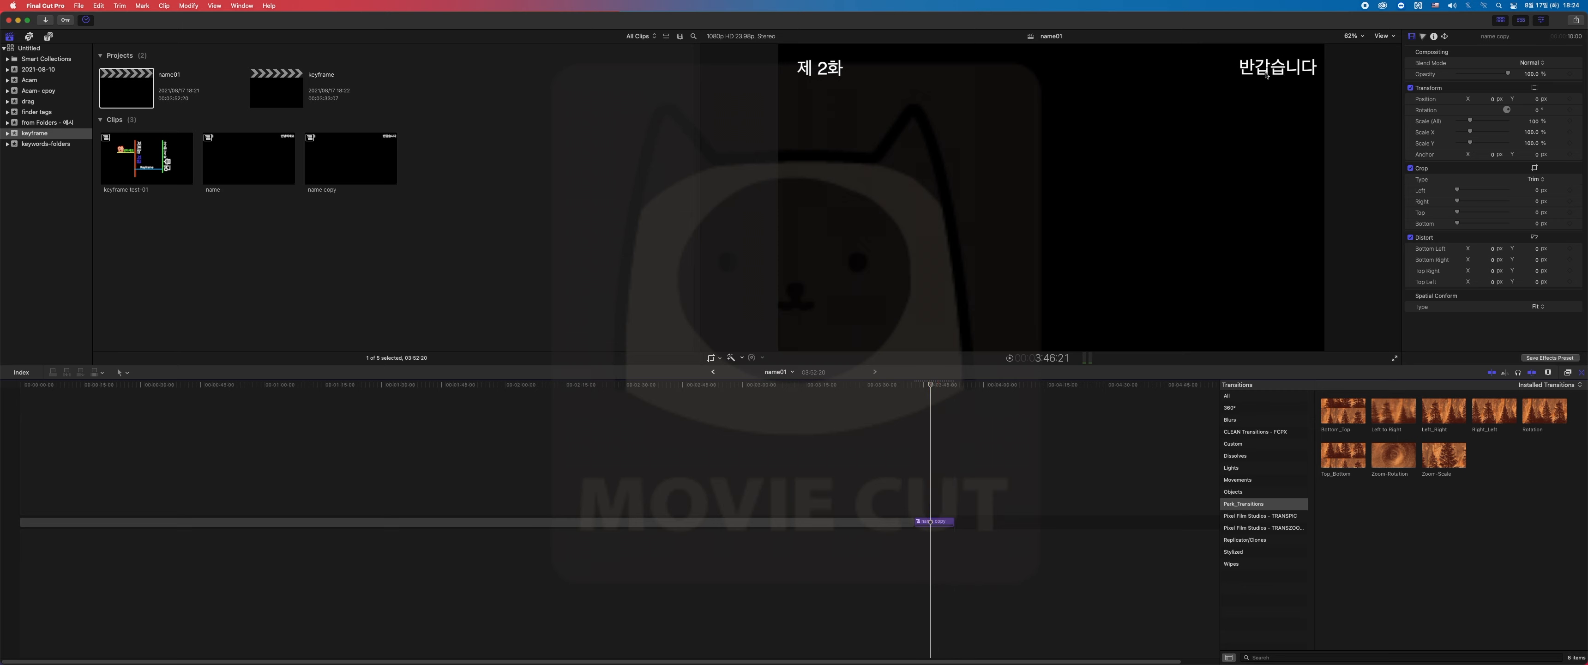
Open the keyframe project and delete the name compound clip stacked above keyframe test-01
{"action": "left_click", "coordinate": [170, 6]}
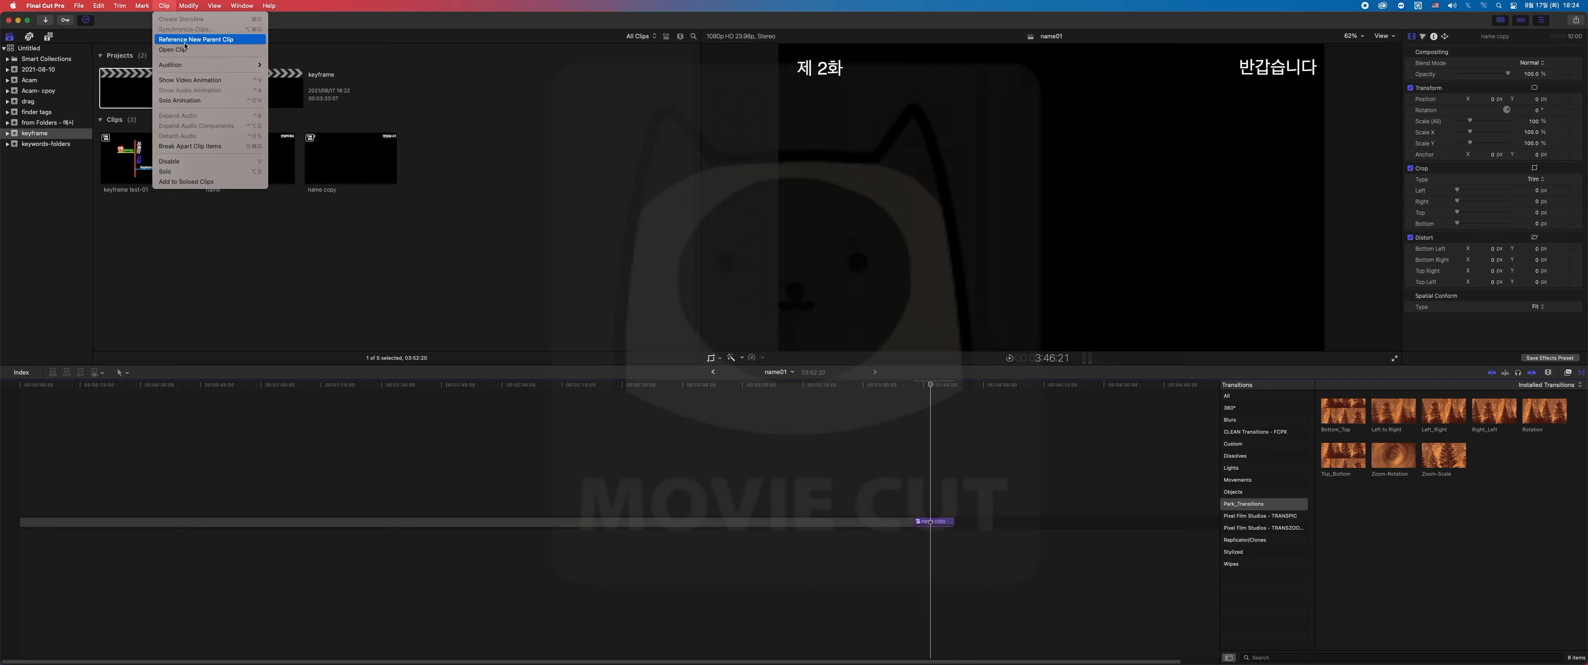
{"action": "left_click", "coordinate": [358, 207]}
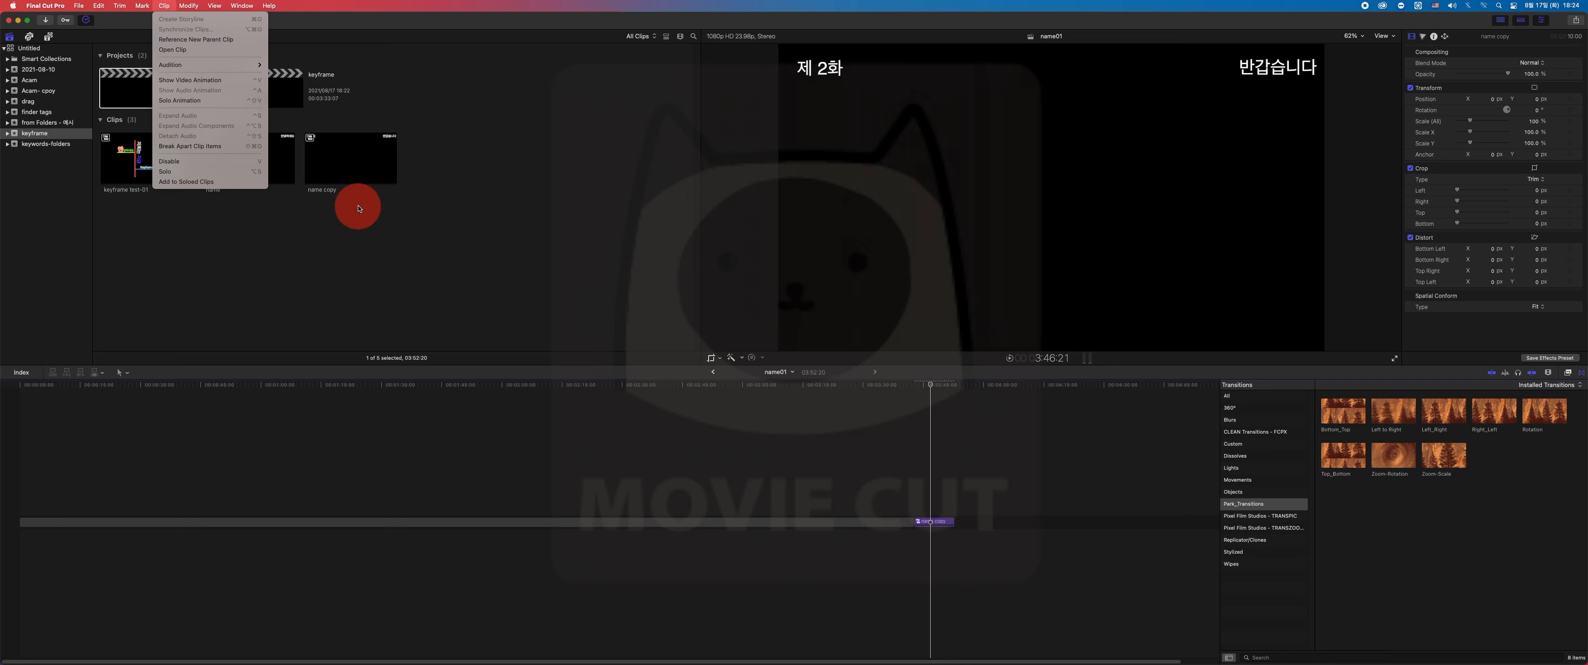
{"action": "double_click", "coordinate": [284, 87]}
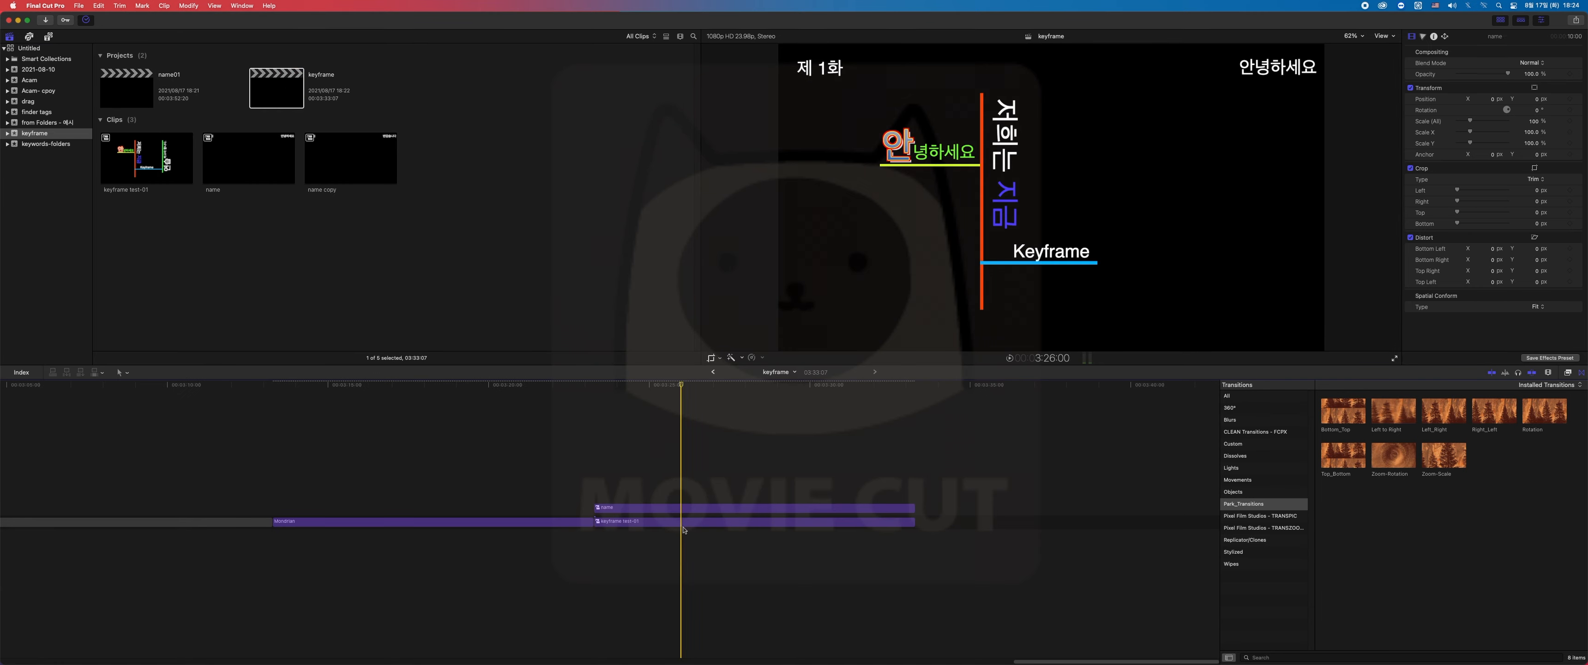
{"action": "left_click", "coordinate": [672, 510]}
{"action": "key", "text": "BackSpace"}
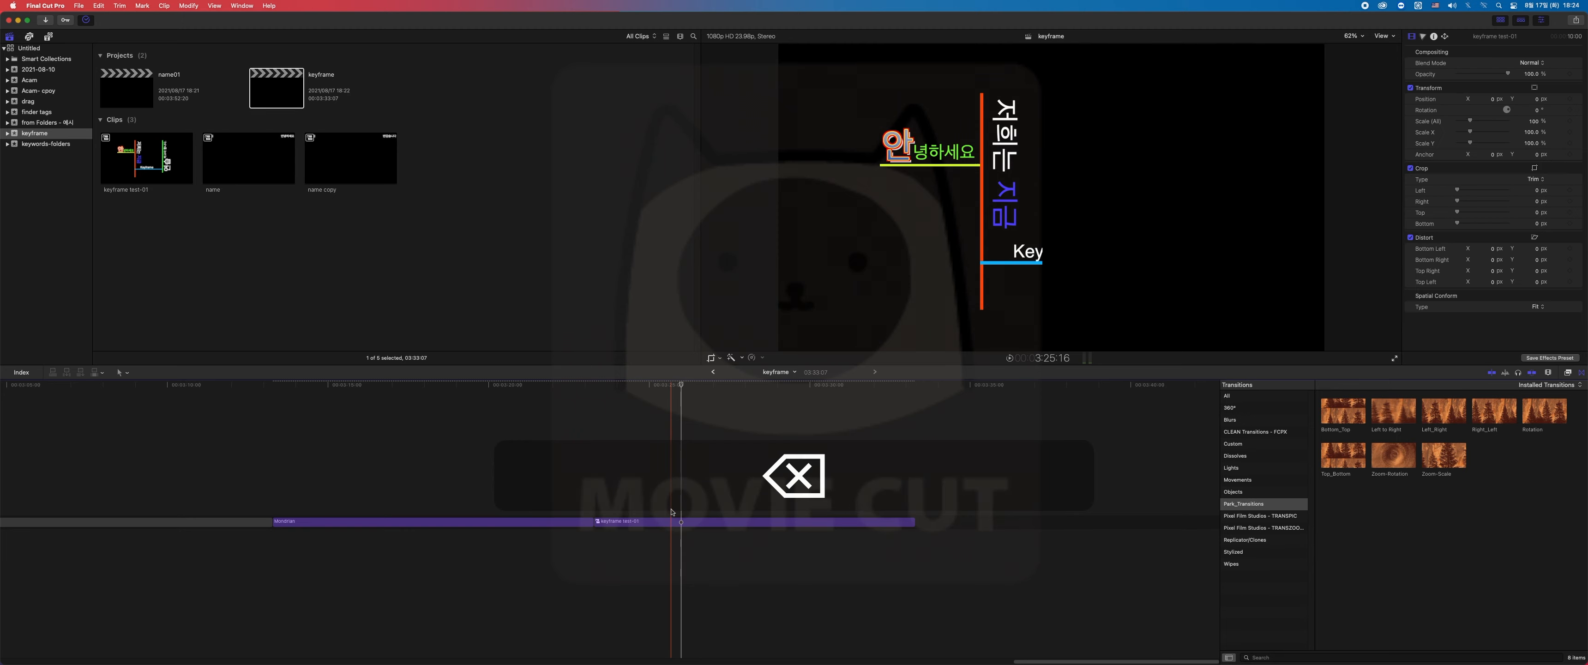
Break apart the keyframe test-01 compound clip into its individual titles and shapes, and scrub through them
{"action": "left_click", "coordinate": [672, 523]}
{"action": "left_click", "coordinate": [659, 506]}
{"action": "left_click", "coordinate": [657, 523]}
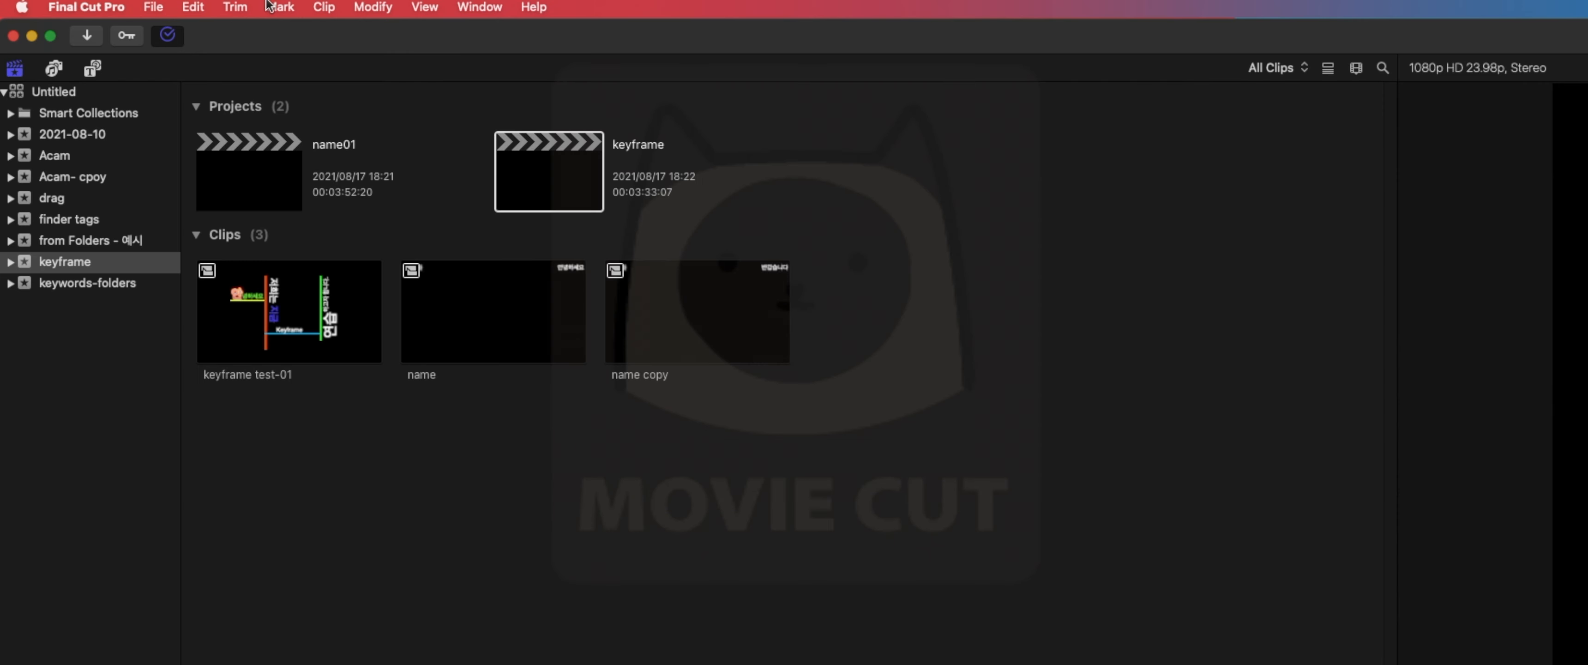
{"action": "left_click", "coordinate": [323, 6]}
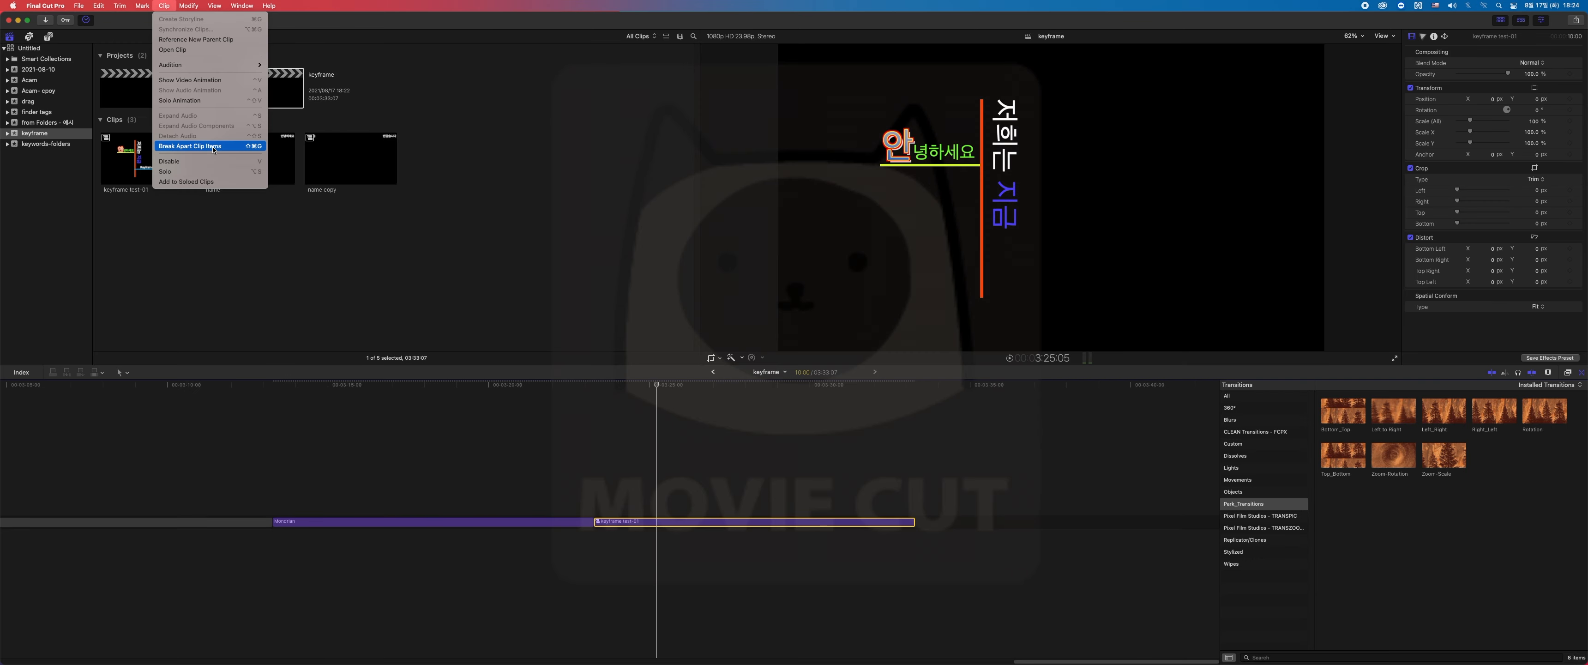
{"action": "left_click", "coordinate": [213, 149]}
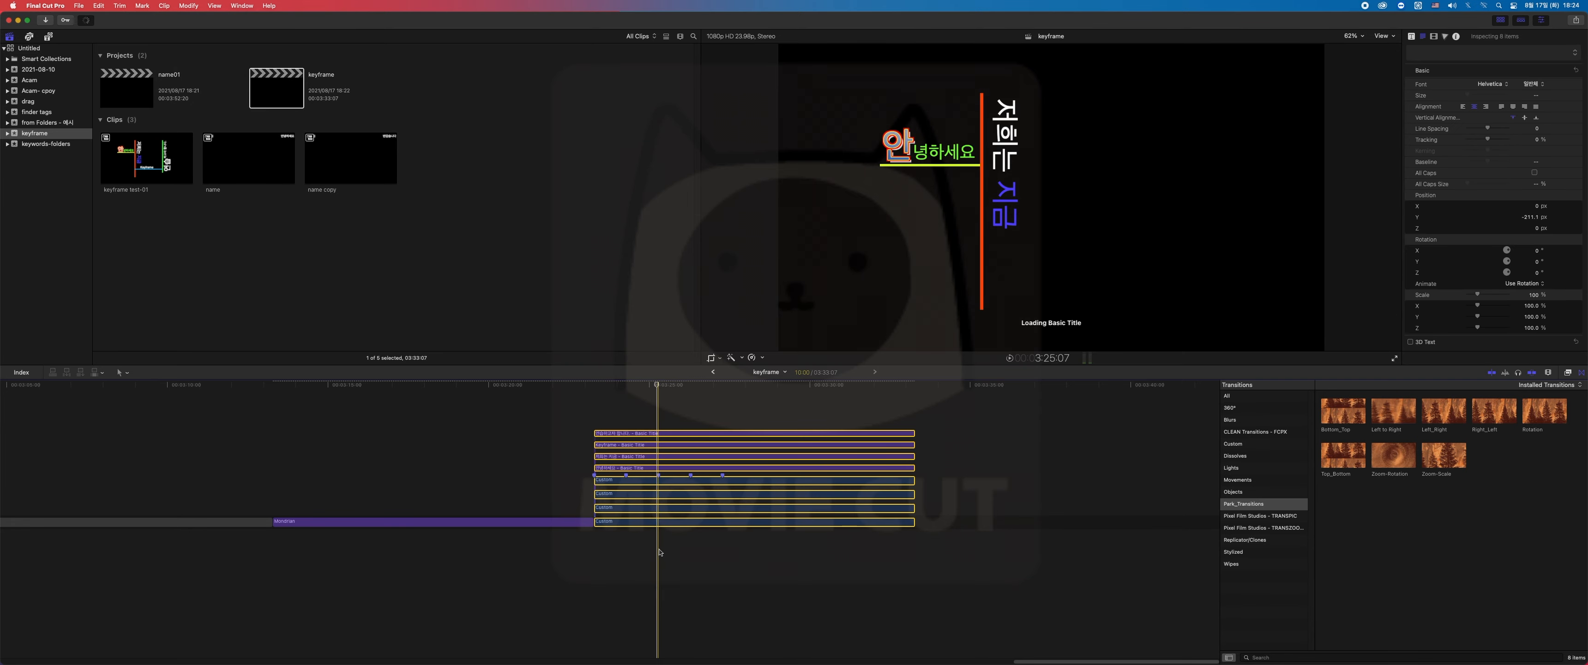
{"action": "left_click_drag", "start_coordinate": [660, 389], "coordinate": [757, 388]}
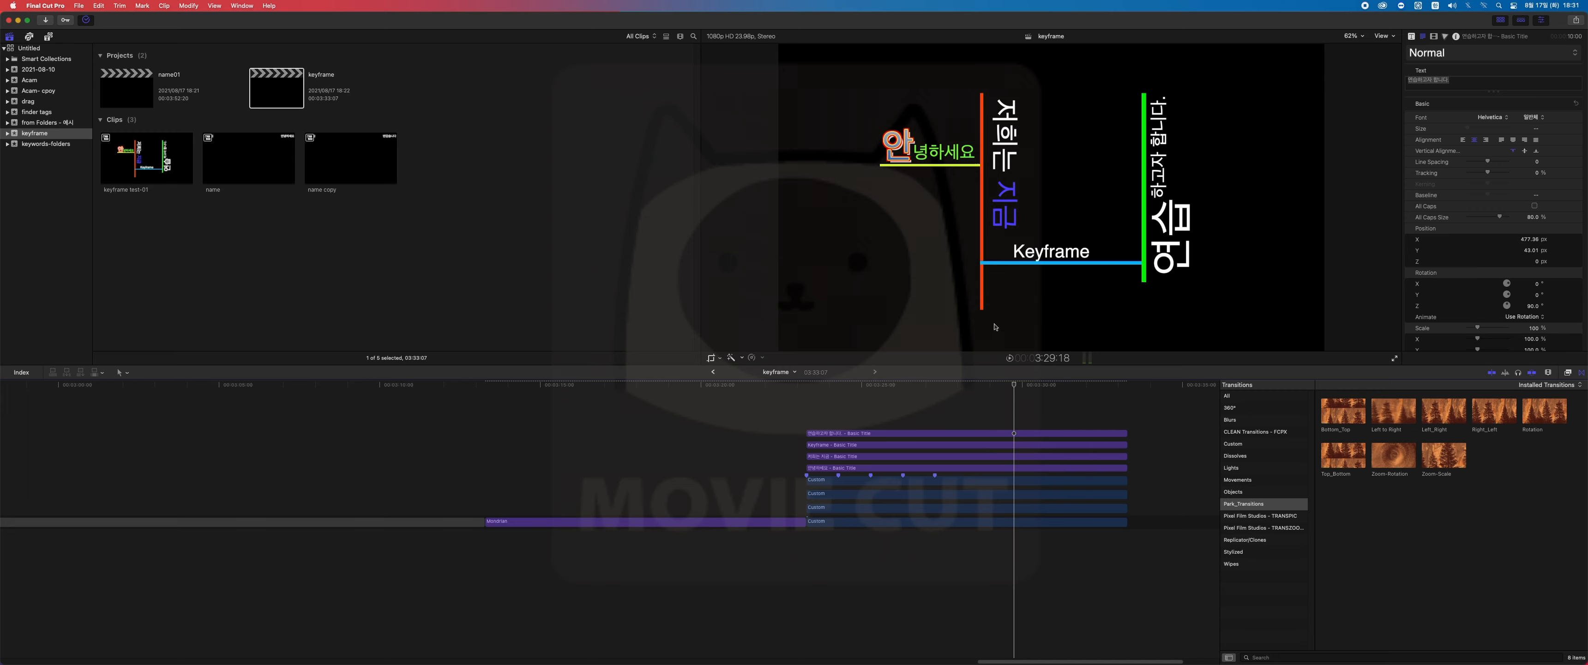
Add a Basic Title at 3:36:03 in the keyframe timeline, after the broken-apart clips
{"action": "scroll", "coordinate": [1000, 474], "scroll_direction": "right", "scroll_amount": 5}
{"action": "left_click", "coordinate": [1003, 385]}
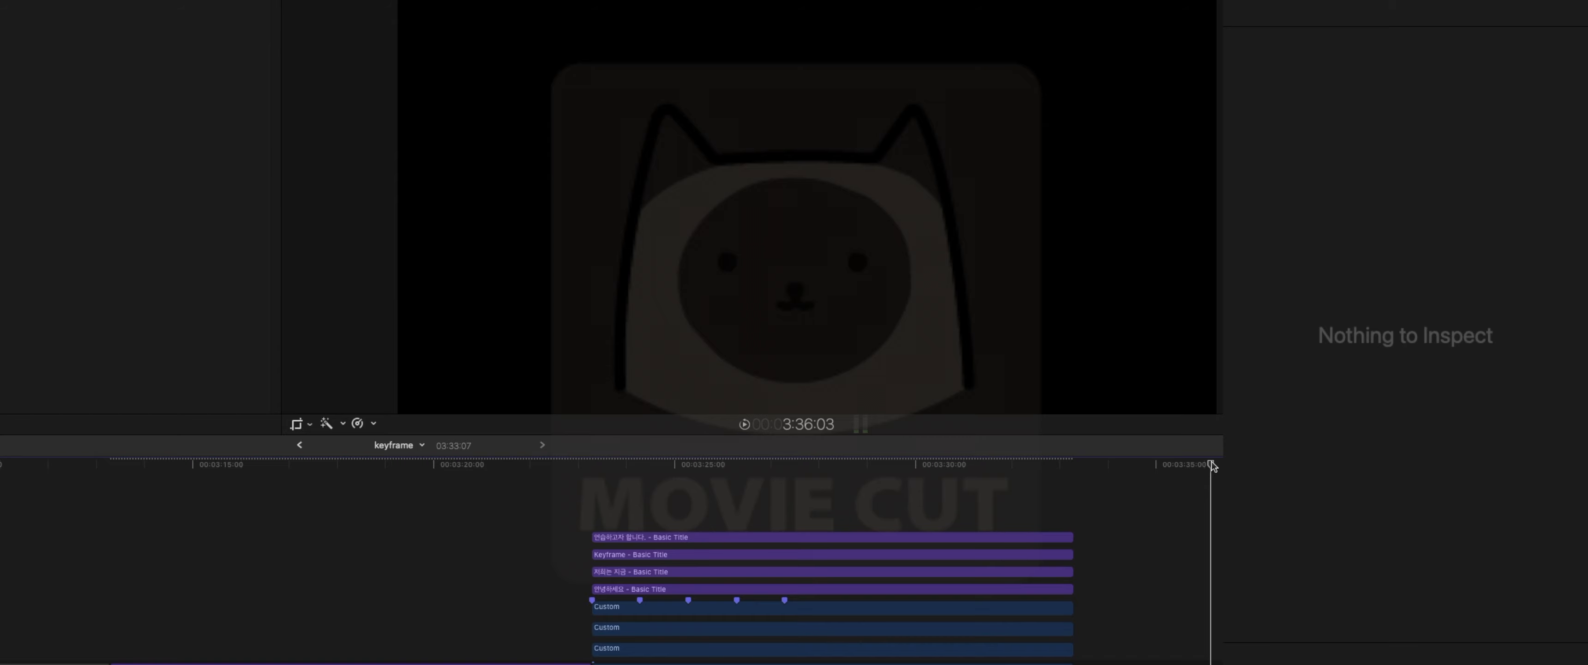
{"action": "key", "text": "ctrl+t"}
{"action": "scroll", "coordinate": [1114, 470], "scroll_direction": "right", "scroll_amount": 10}
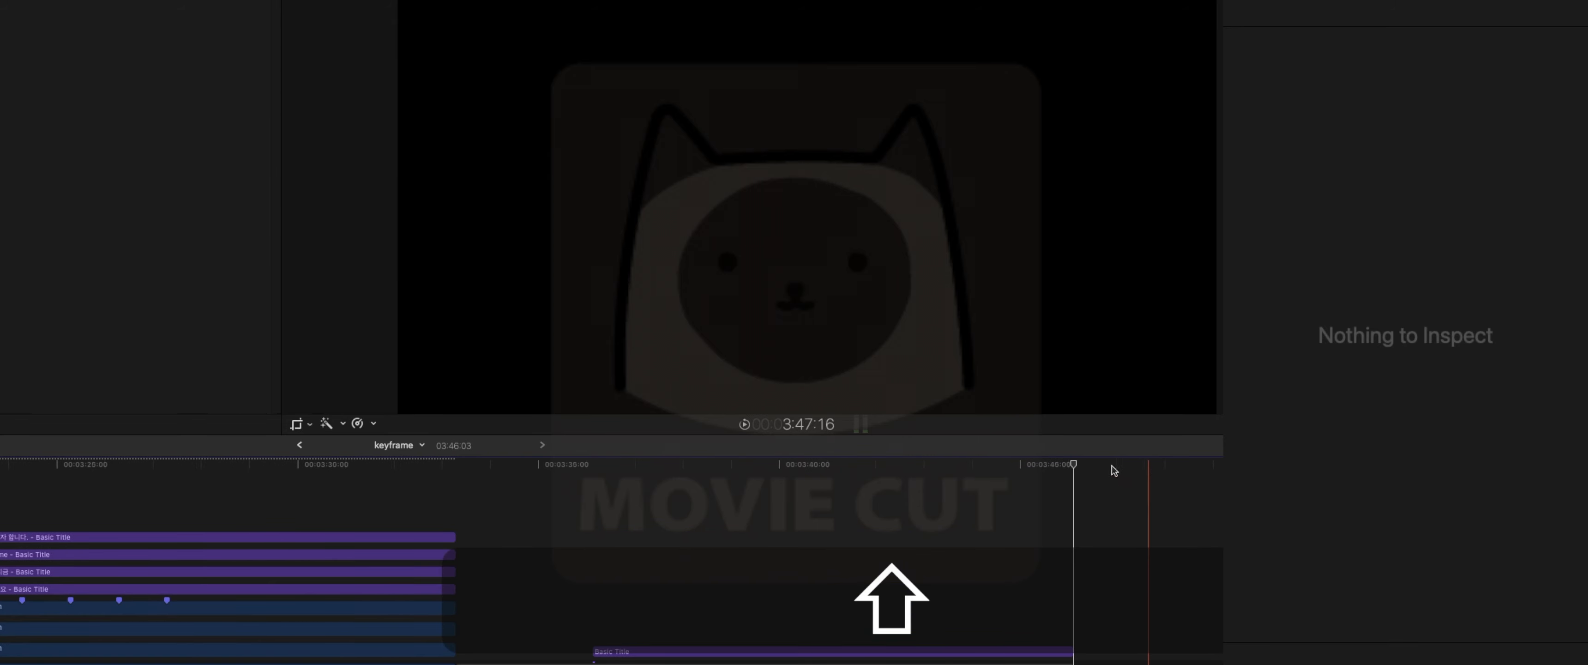
{"action": "left_click", "coordinate": [792, 466]}
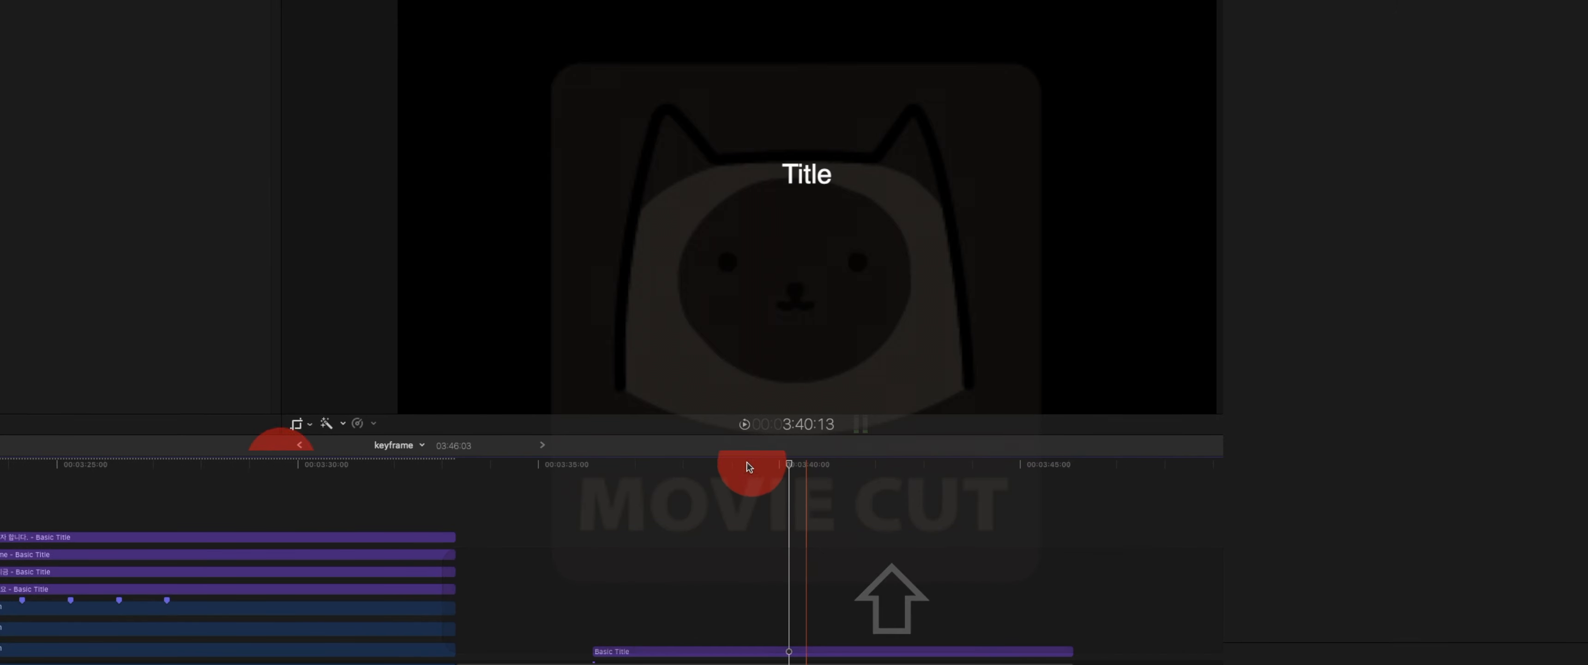
{"action": "left_click_drag", "start_coordinate": [749, 467], "coordinate": [713, 465]}
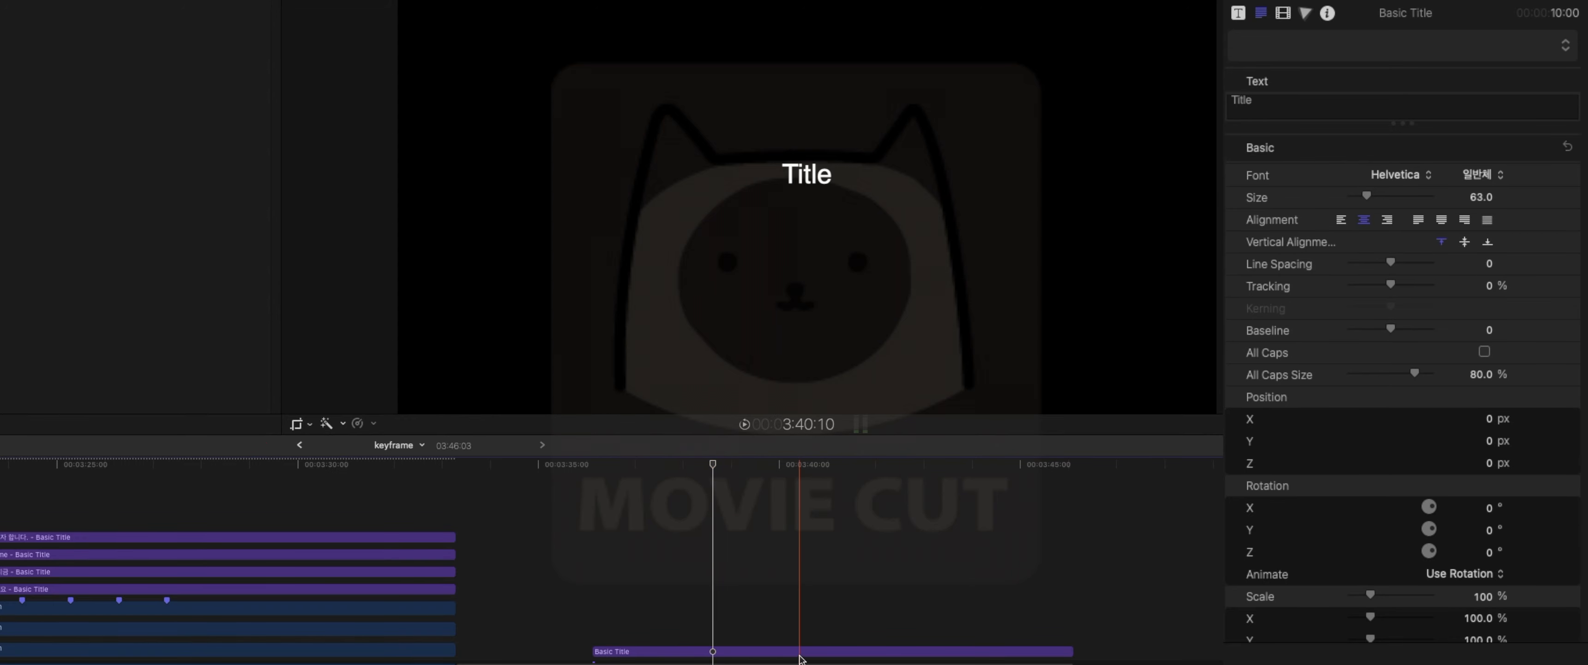
Show the video animation of the new Basic Title and shorten the title to a duration of 2:08
{"action": "left_click", "coordinate": [799, 656]}
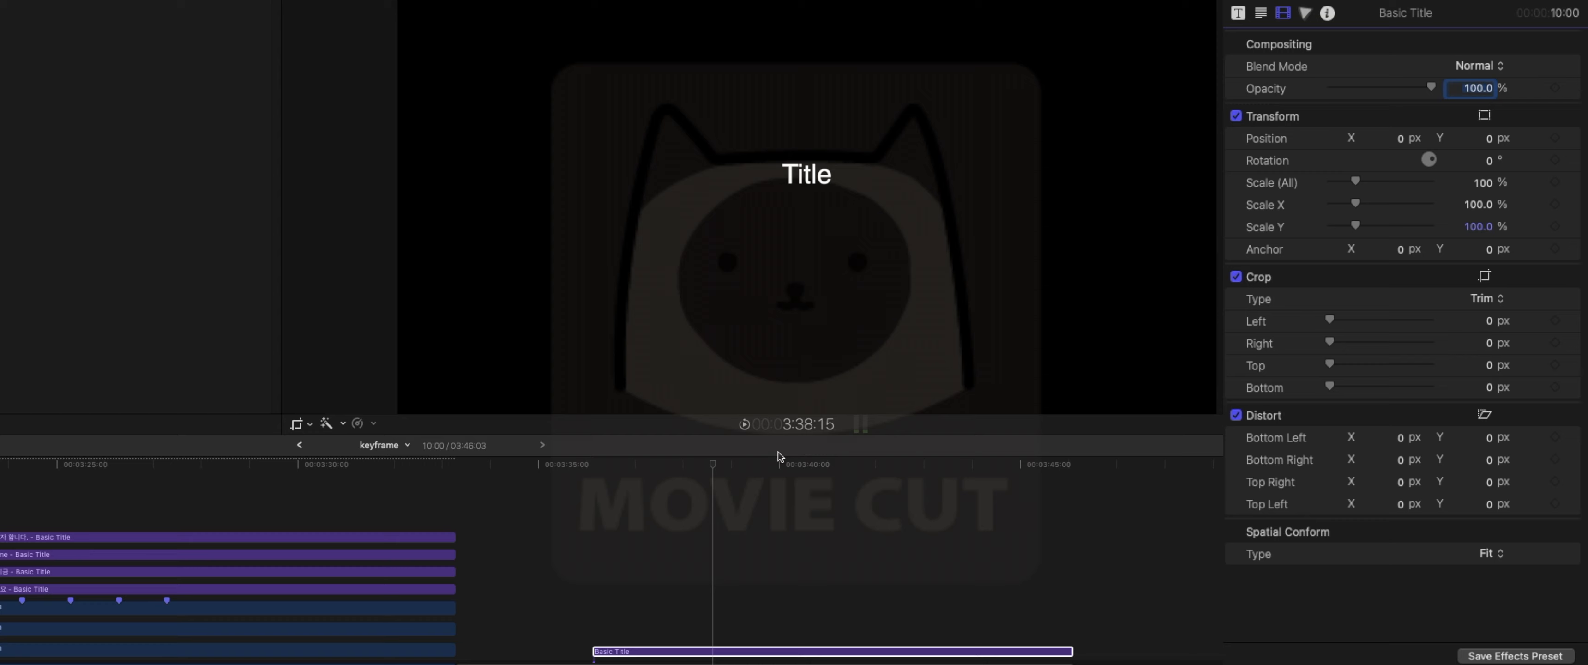
{"action": "left_click_drag", "start_coordinate": [796, 464], "coordinate": [647, 474]}
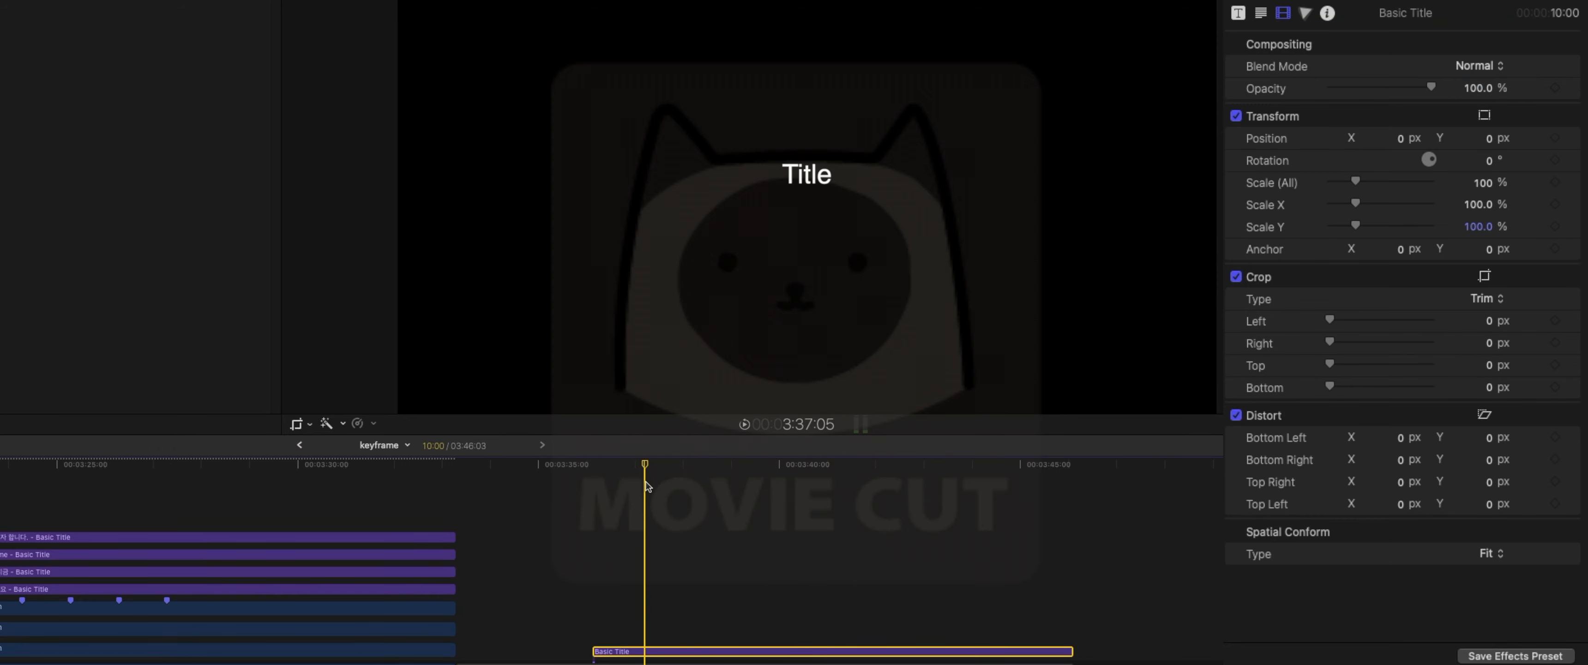
{"action": "right_click", "coordinate": [643, 653]}
{"action": "left_click", "coordinate": [697, 664]}
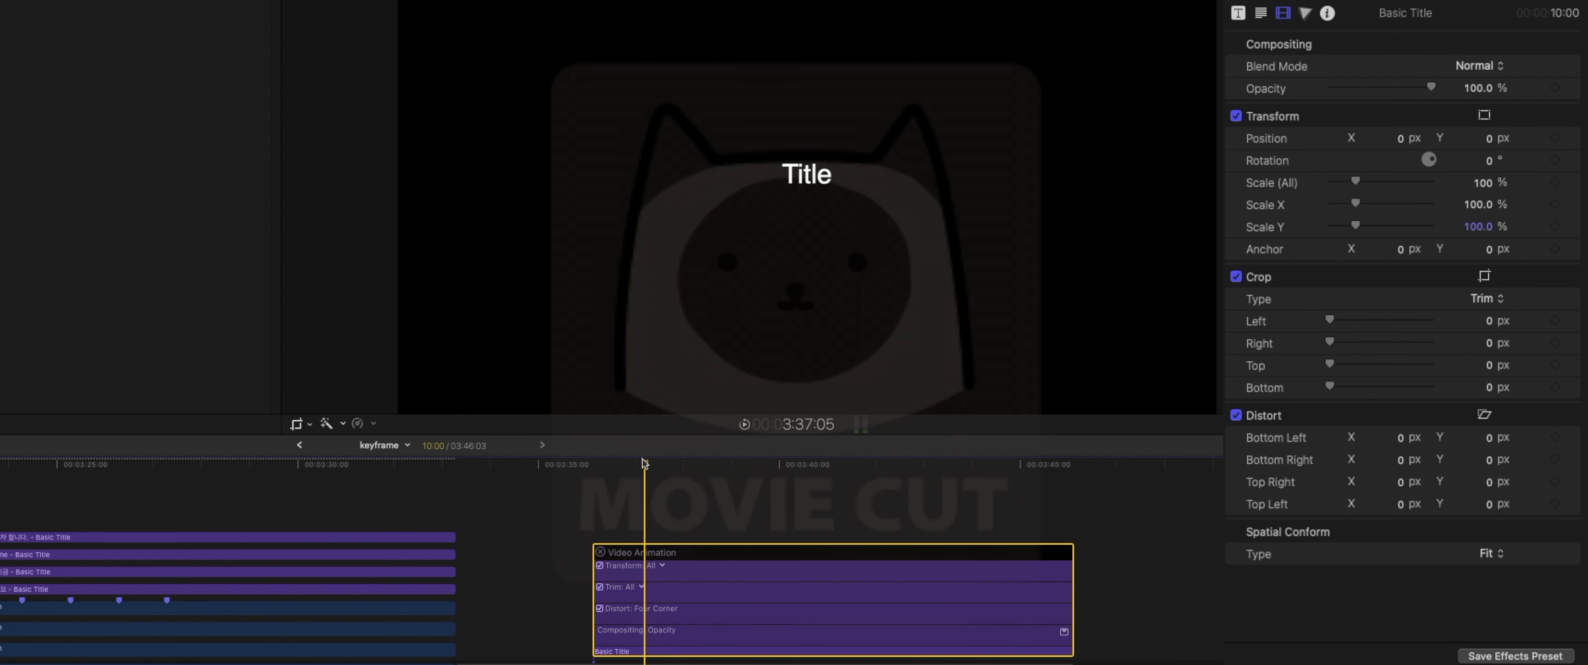
{"action": "left_click_drag", "start_coordinate": [631, 462], "coordinate": [646, 461]}
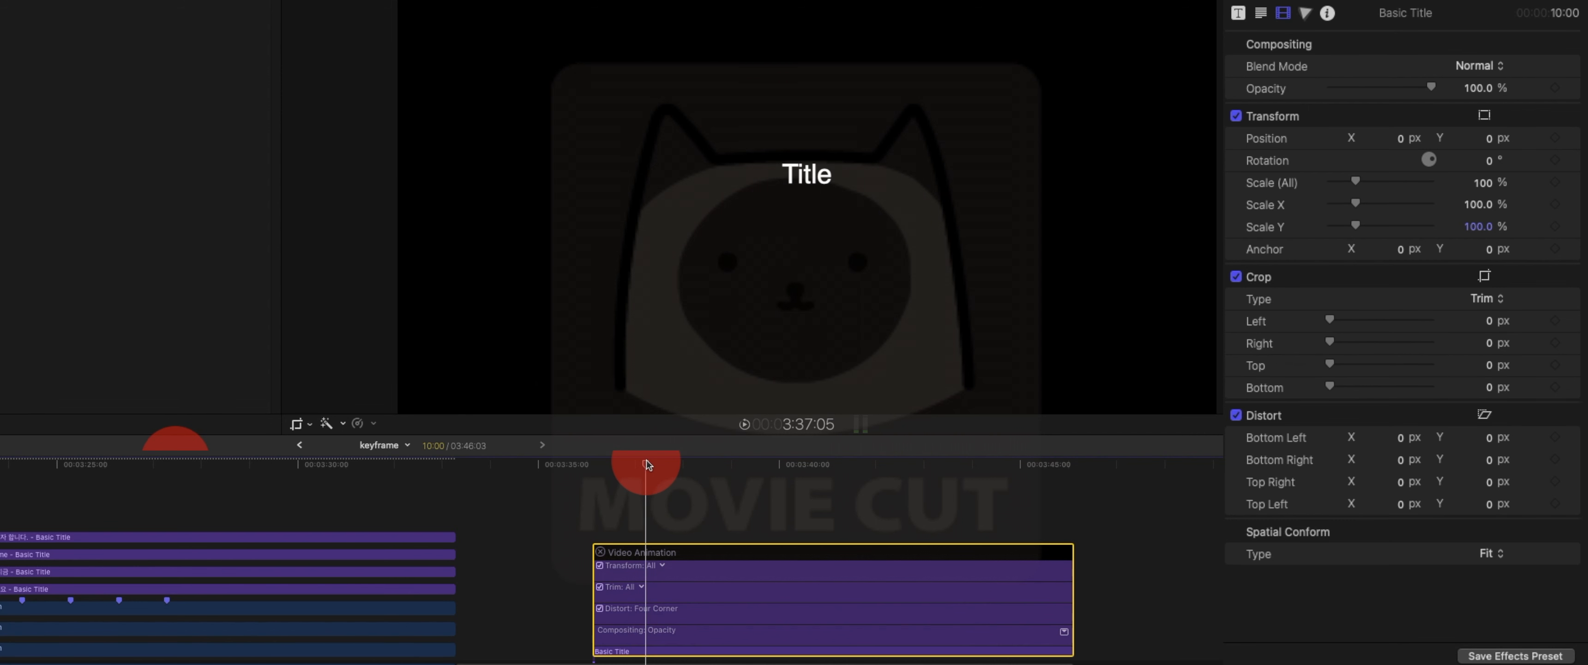
{"action": "left_click", "coordinate": [1072, 652]}
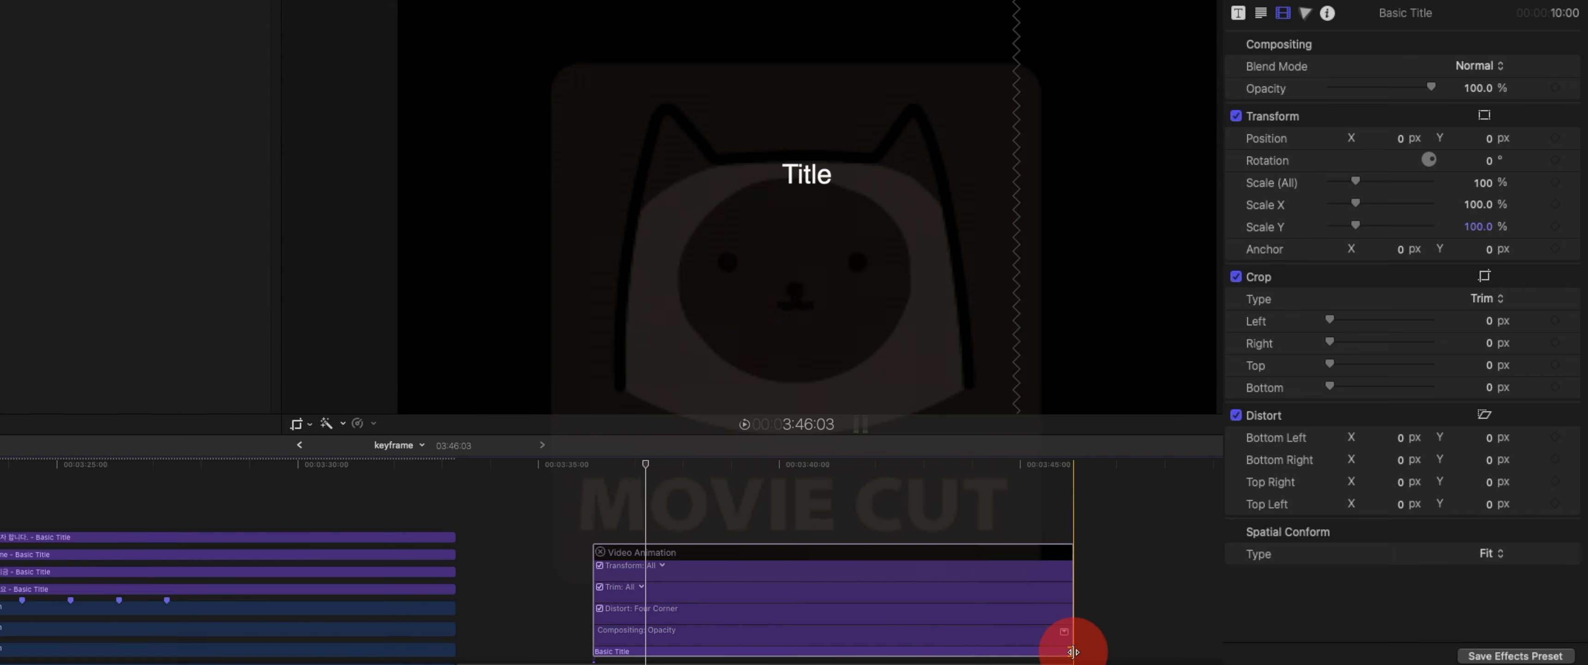
{"action": "left_click_drag", "start_coordinate": [1073, 651], "coordinate": [703, 652]}
Keyframe the title's X position at -822 px at 3:36:10 and 776 px at 3:38:03
{"action": "left_click", "coordinate": [604, 462]}
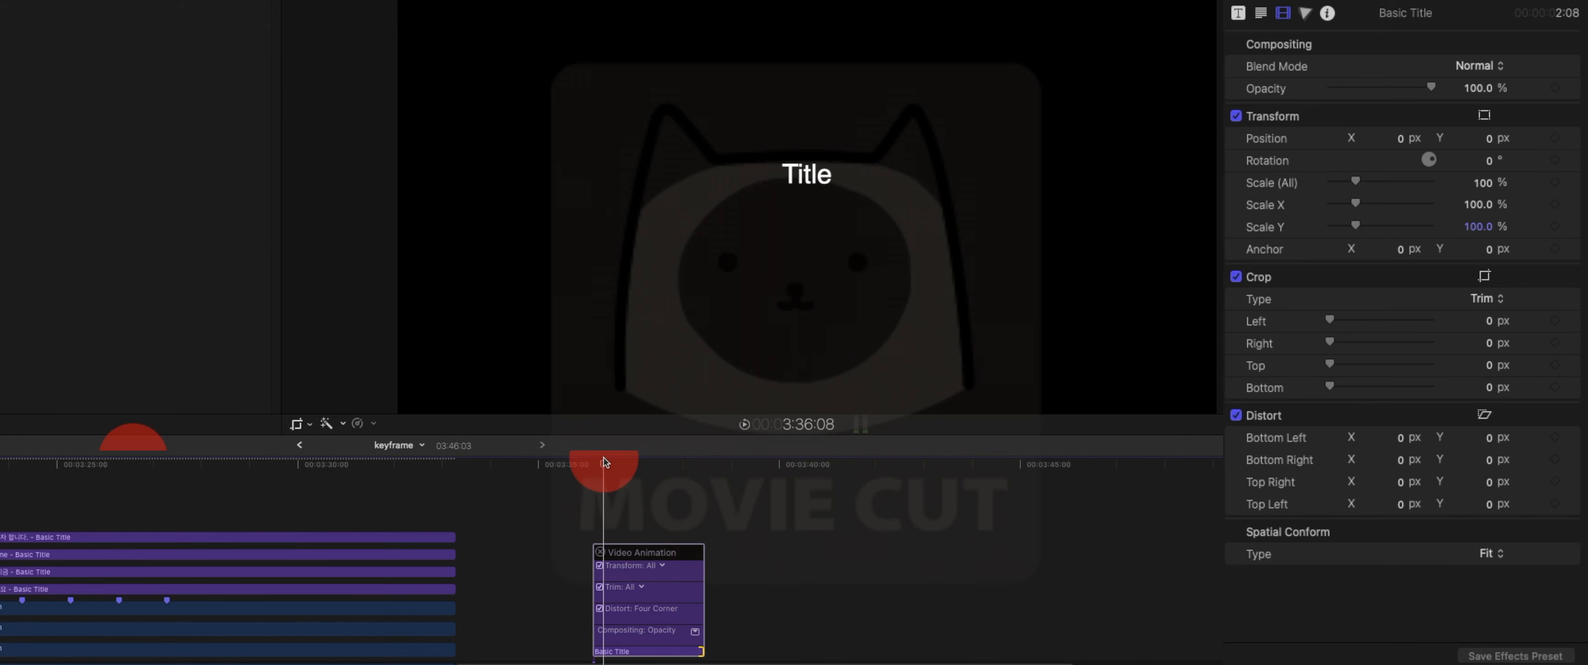
{"action": "left_click_drag", "start_coordinate": [604, 463], "coordinate": [608, 462]}
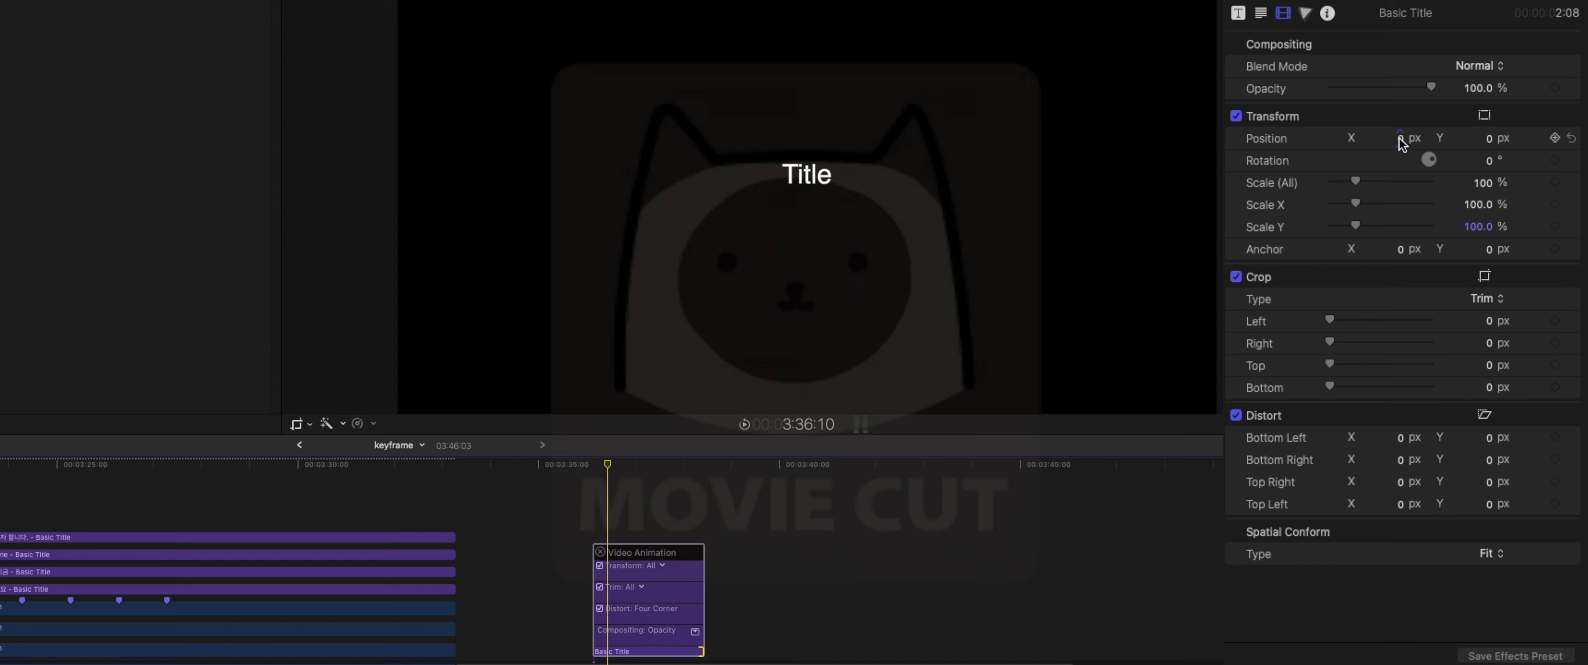
{"action": "mouse_move", "coordinate": [1402, 143]}
{"action": "left_mouse_down"}
{"action": "mouse_move", "coordinate": [1364, 137]}
{"action": "mouse_move", "coordinate": [1402, 142]}
{"action": "left_mouse_up"}
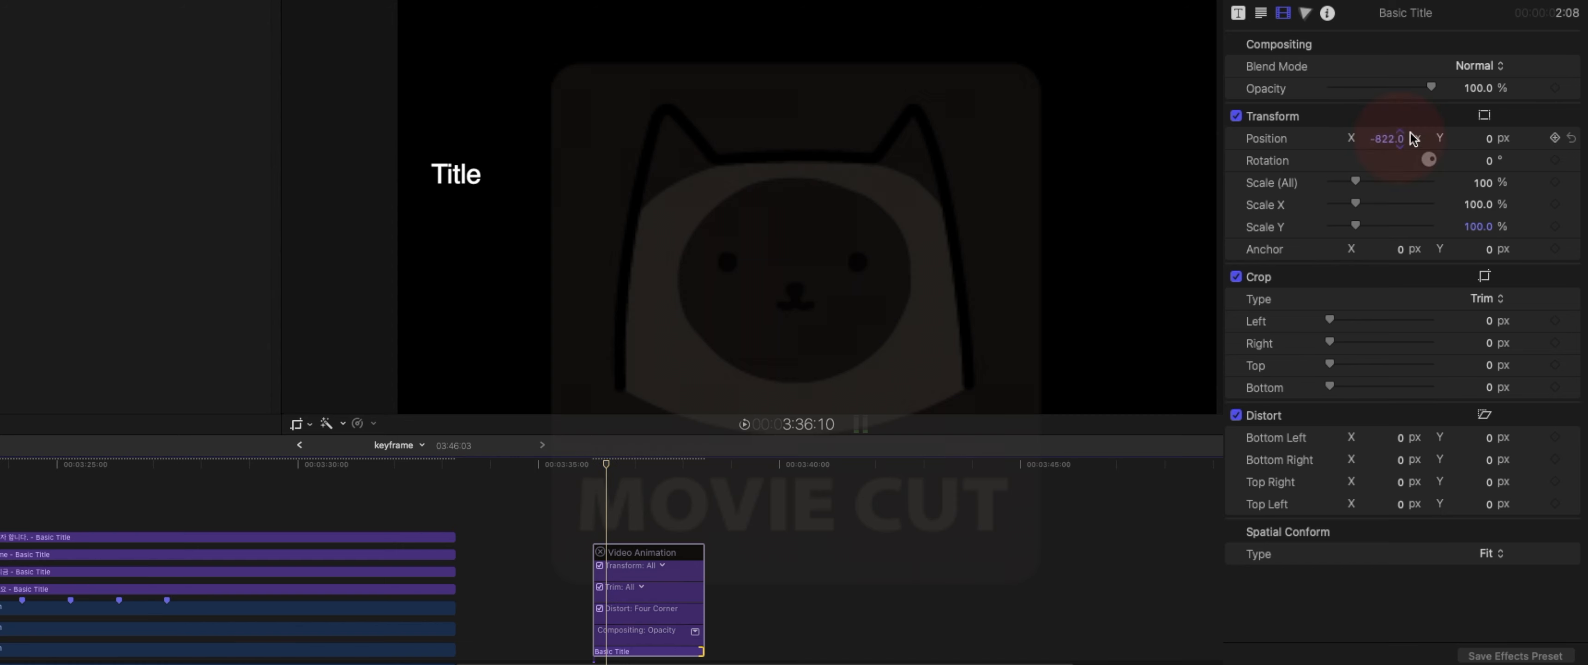
{"action": "left_click", "coordinate": [1555, 139]}
{"action": "left_click_drag", "start_coordinate": [624, 469], "coordinate": [689, 472]}
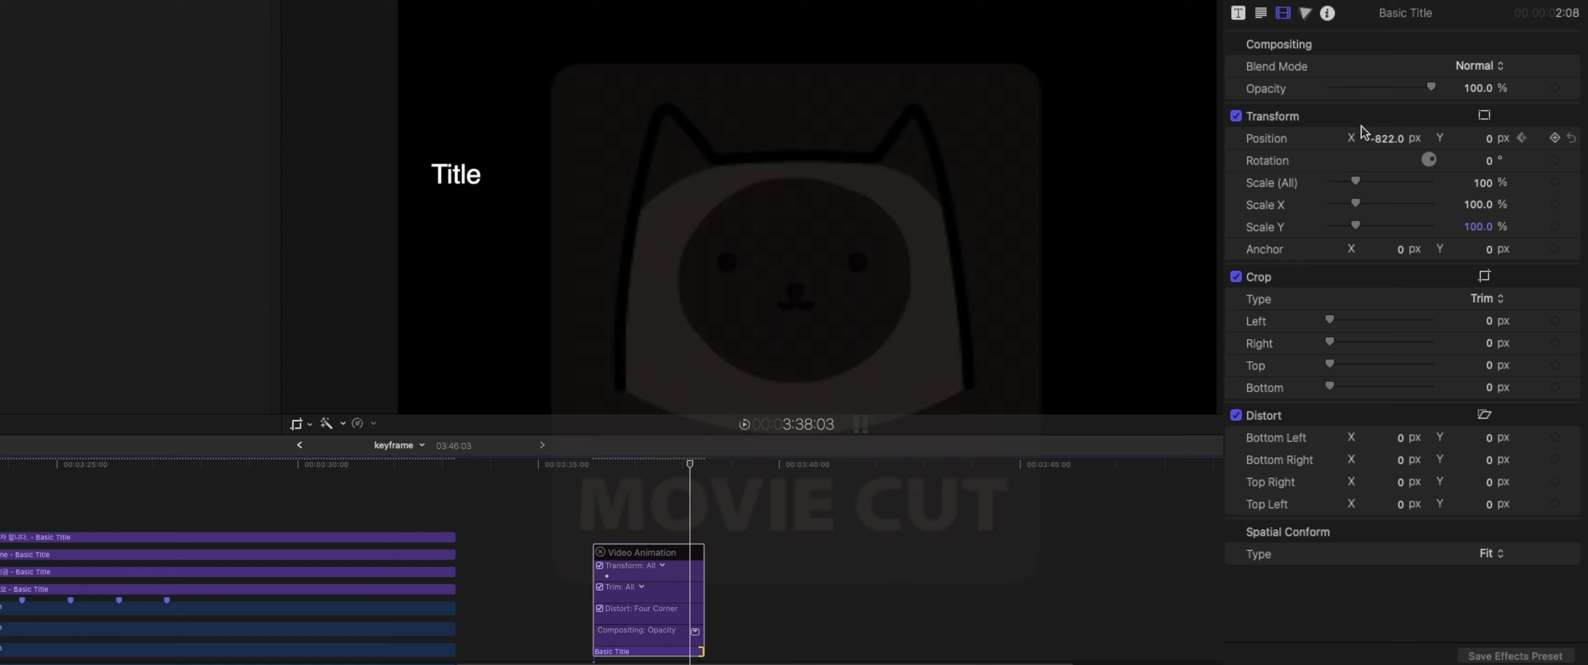
{"action": "left_click_drag", "start_coordinate": [1387, 139], "coordinate": [1387, 137]}
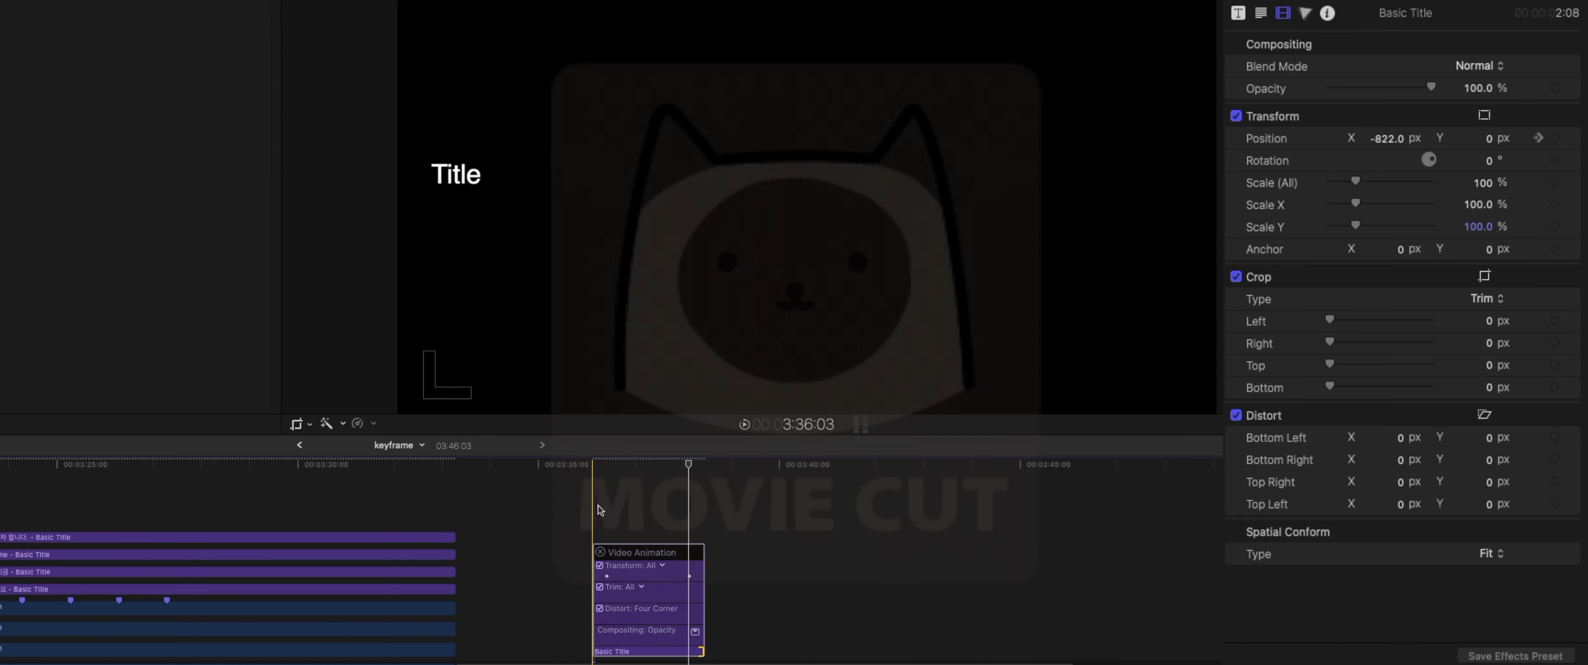
Play back the title's horizontal movement several times from its first position keyframe
{"action": "key", "text": "space"}
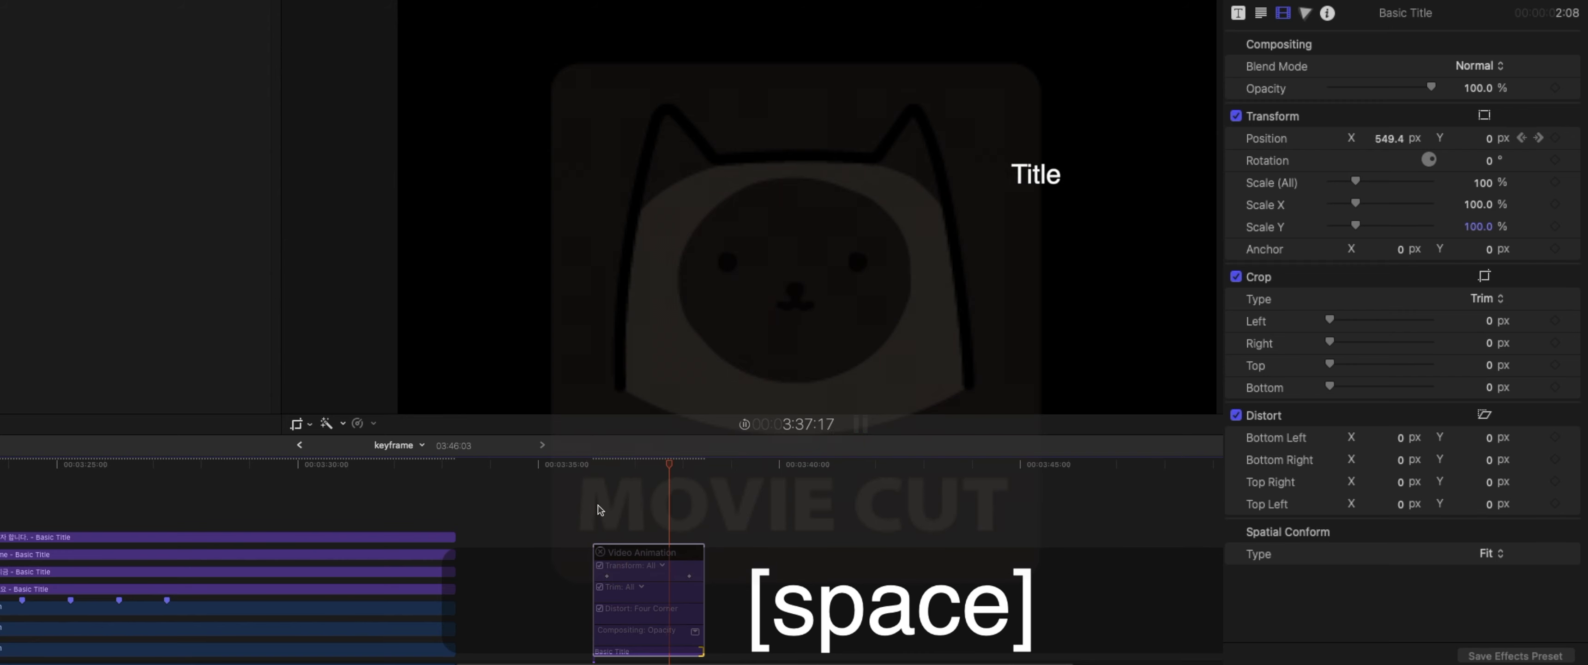
{"action": "key", "text": "space"}
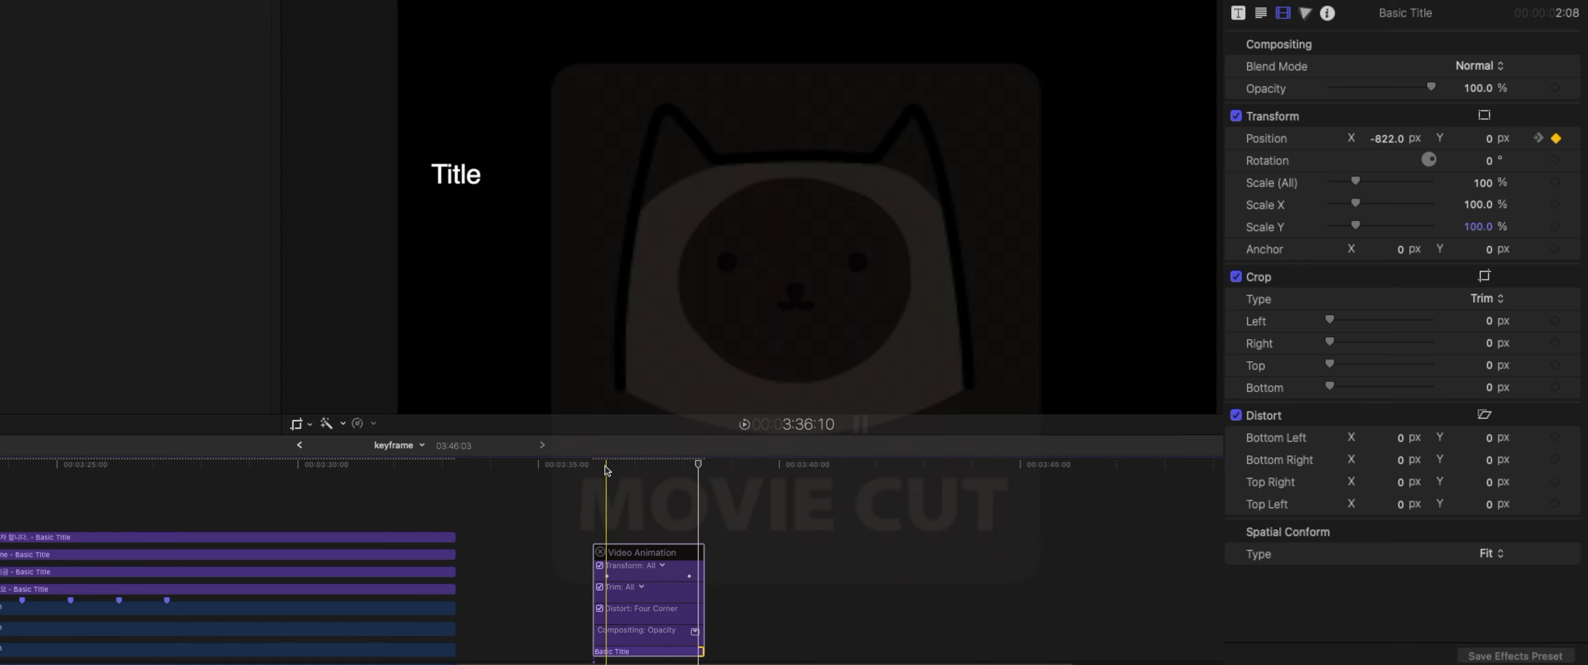
{"action": "key", "text": "space"}
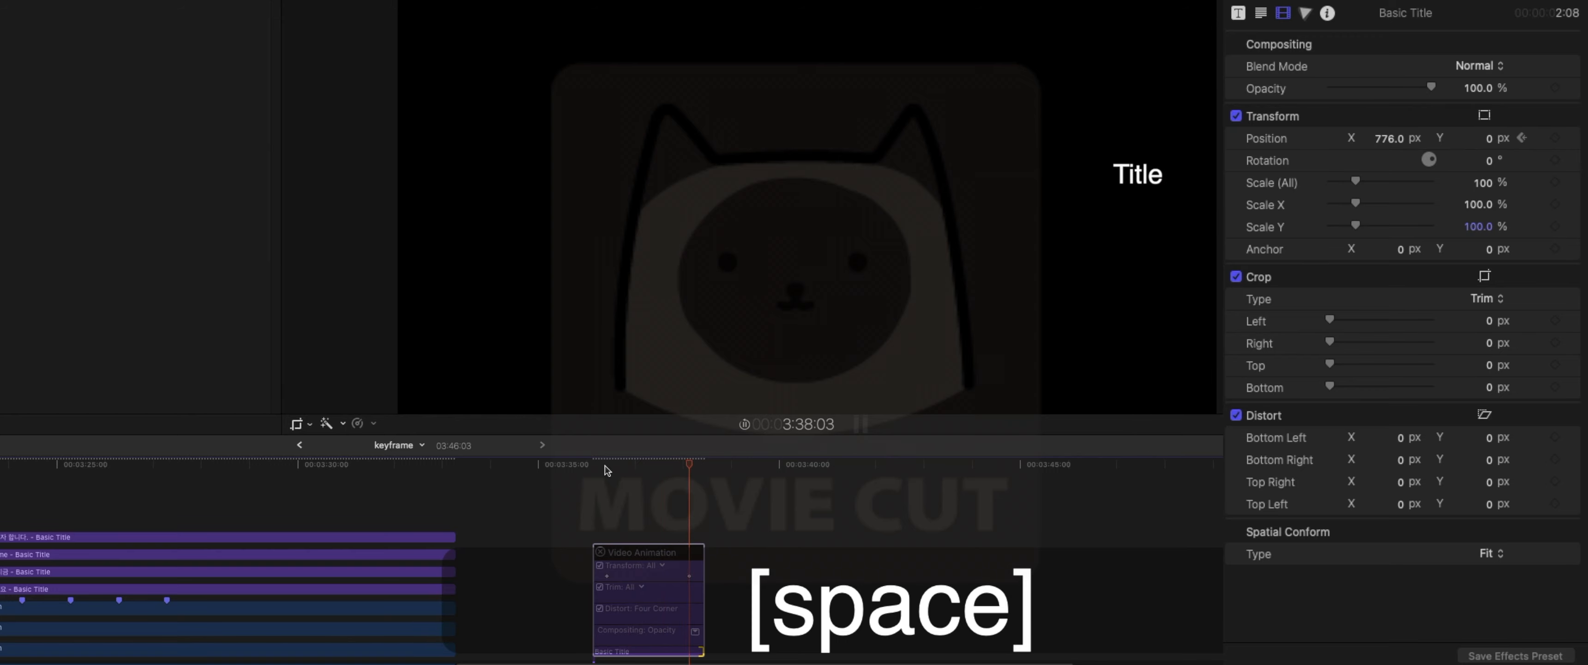
{"action": "key", "text": "space"}
{"action": "left_click", "coordinate": [606, 461]}
{"action": "key", "text": "space"}
{"action": "key", "text": "space"}
{"action": "left_click", "coordinate": [606, 460]}
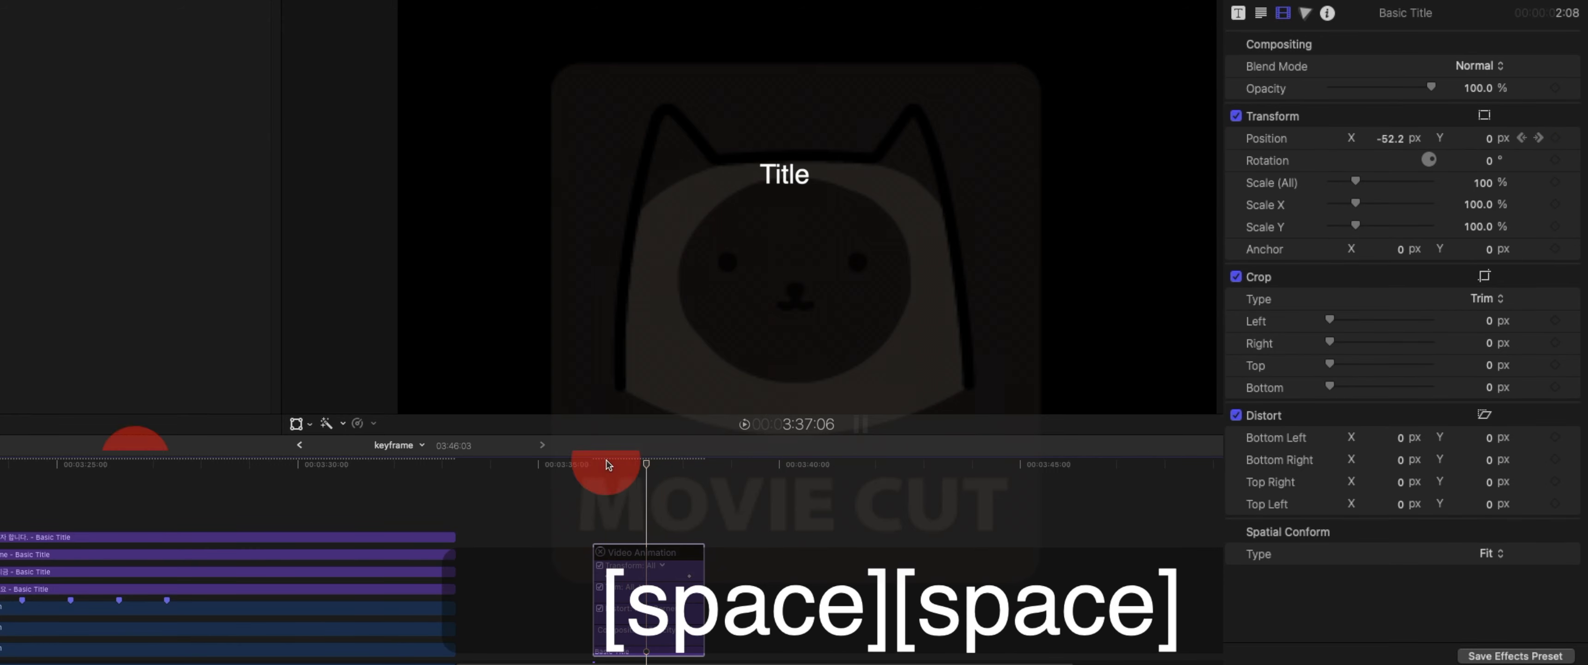
Show the title's motion path in the viewer, play the movement, and check the starting point's Linear and Smooth options
{"action": "left_click", "coordinate": [1485, 115]}
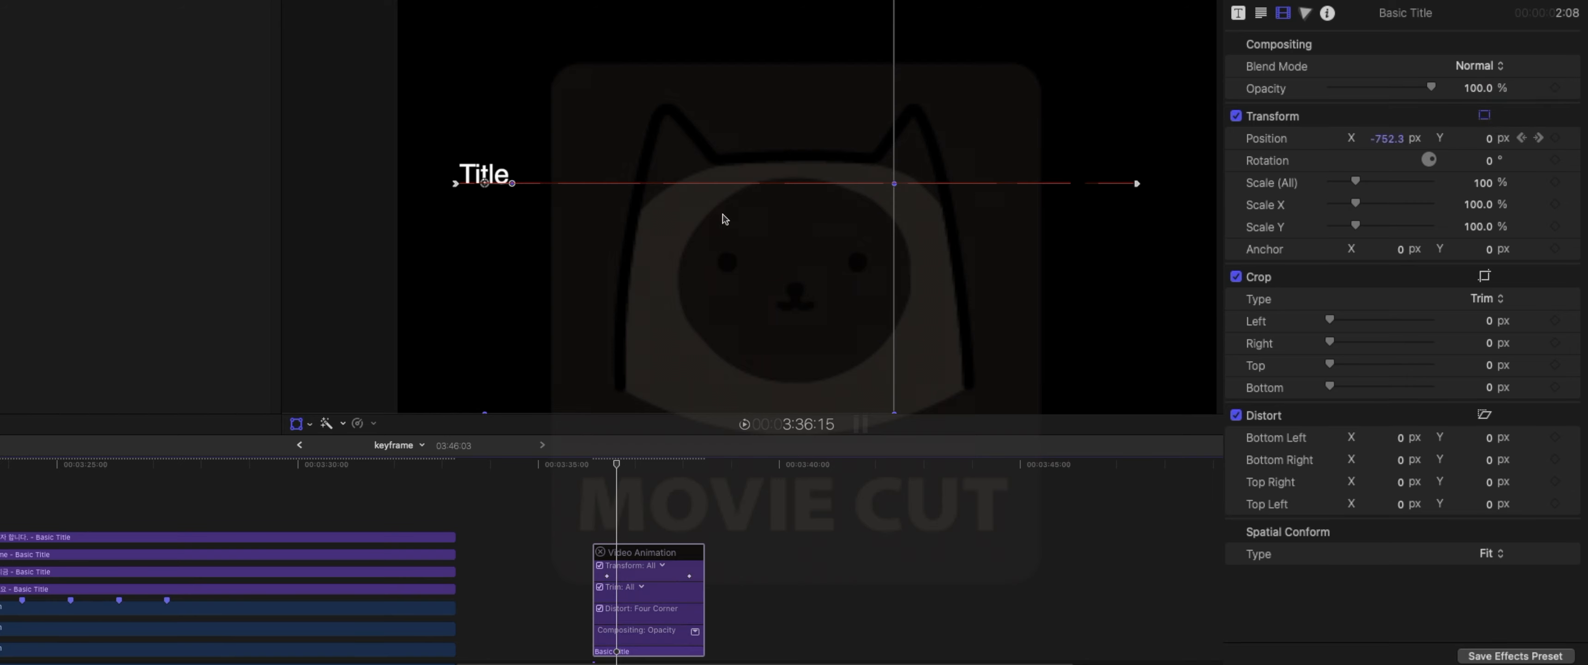
{"action": "left_click", "coordinate": [608, 467]}
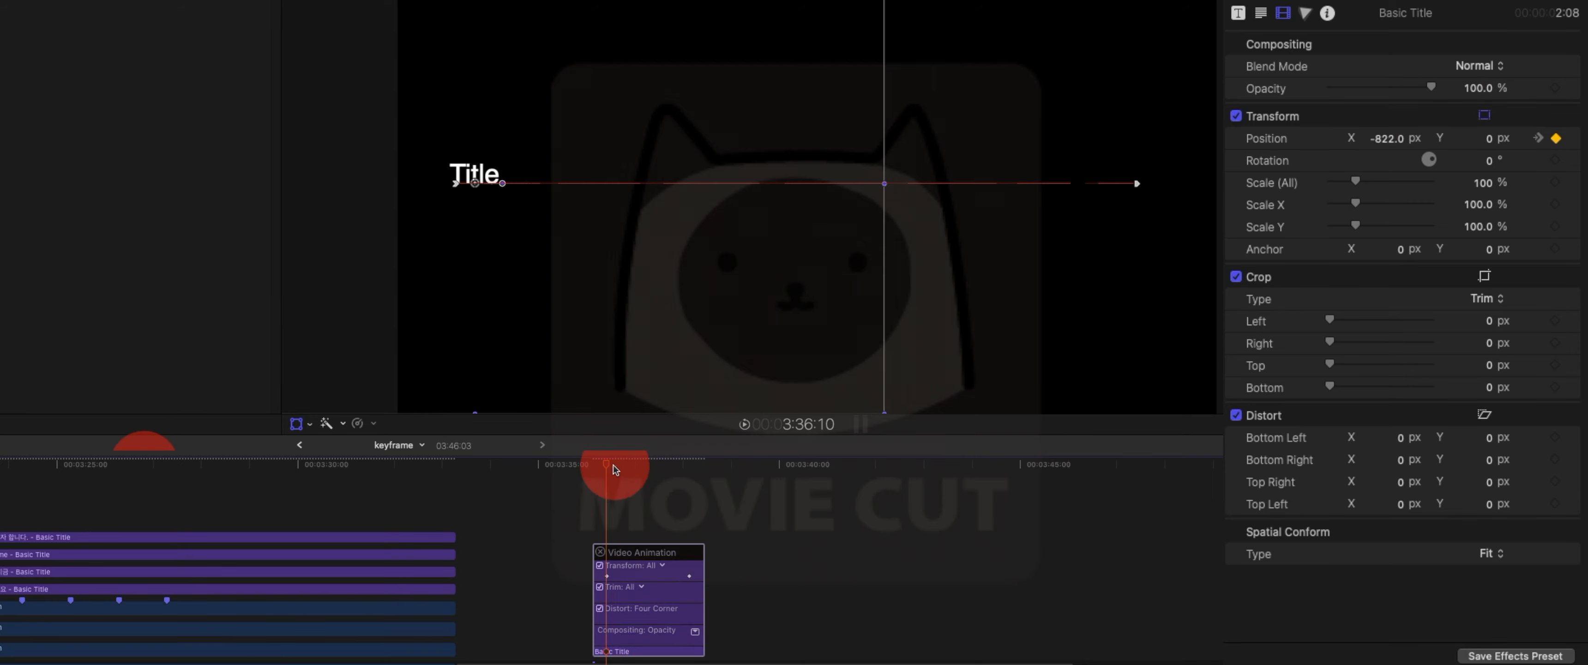
{"action": "key", "text": "space"}
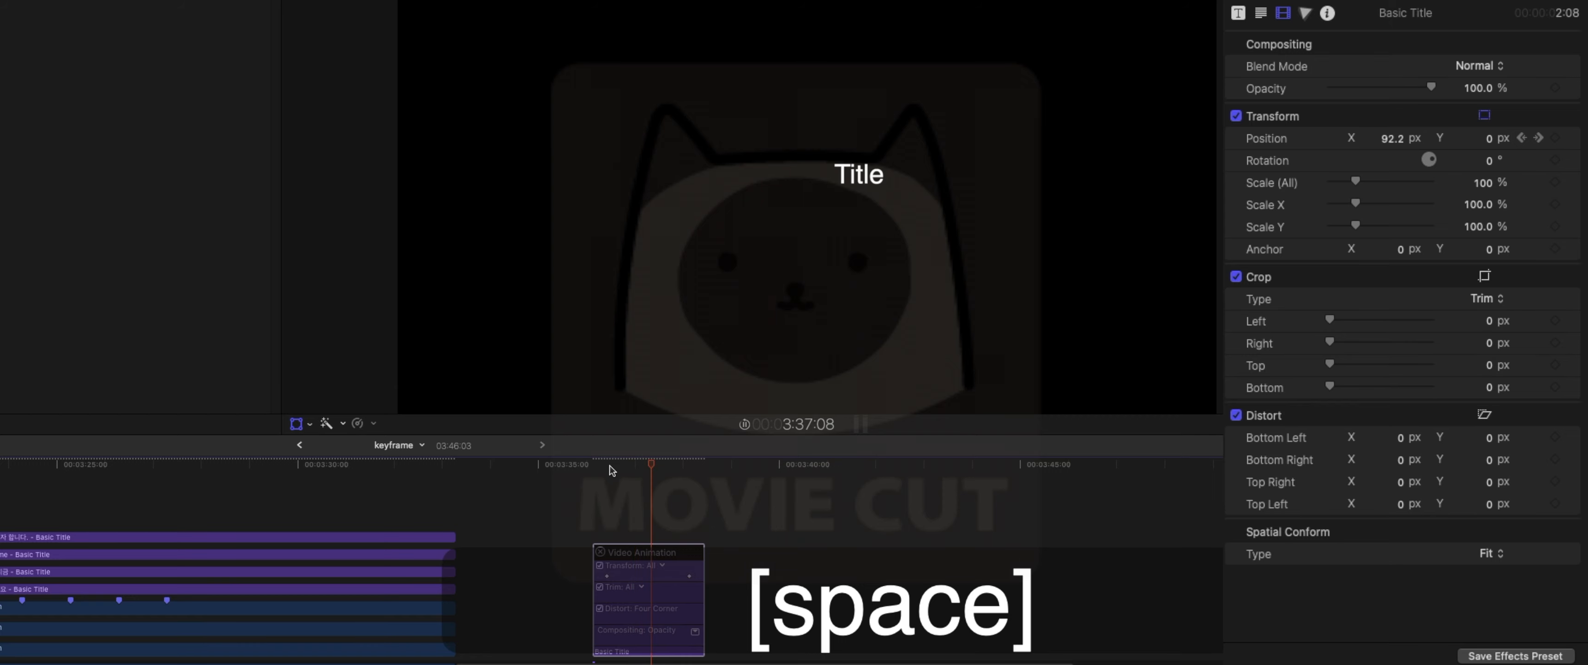
{"action": "key", "text": "space"}
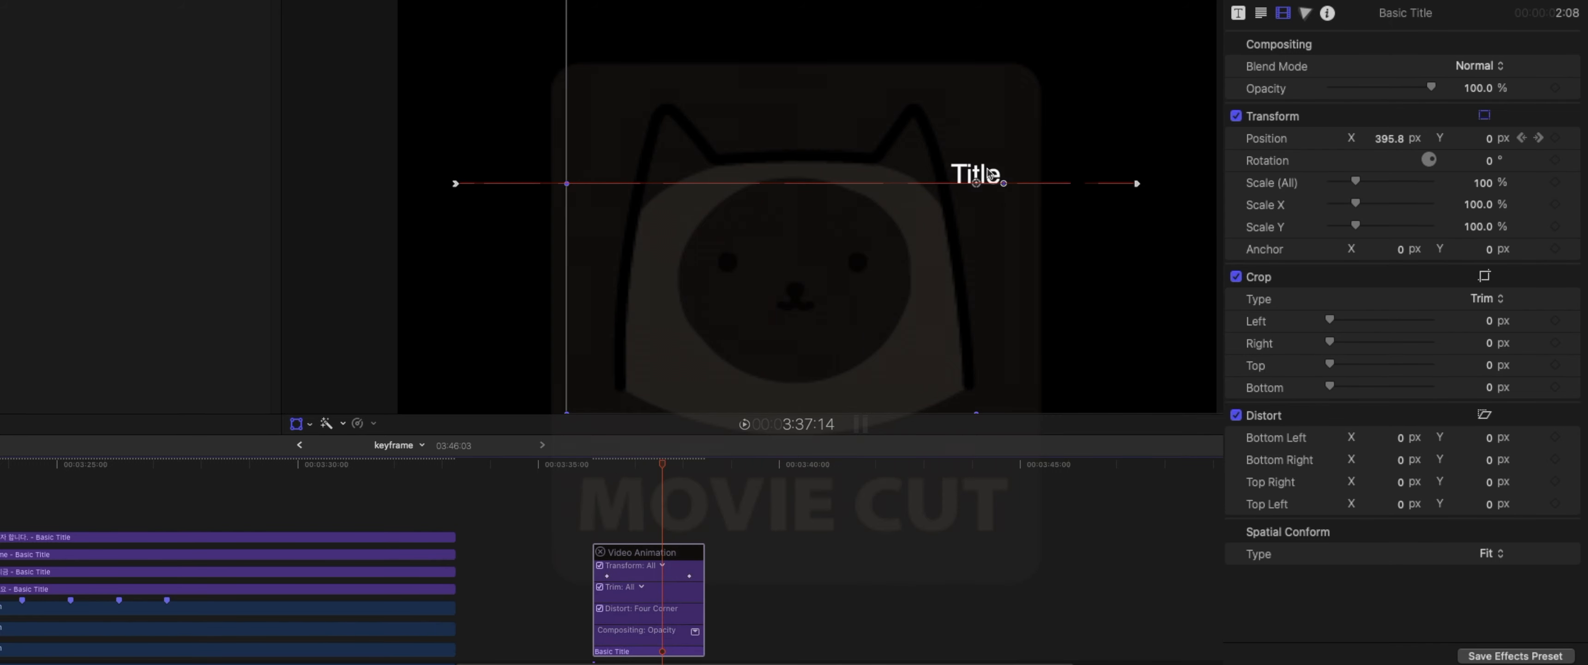
{"action": "right_click", "coordinate": [455, 185]}
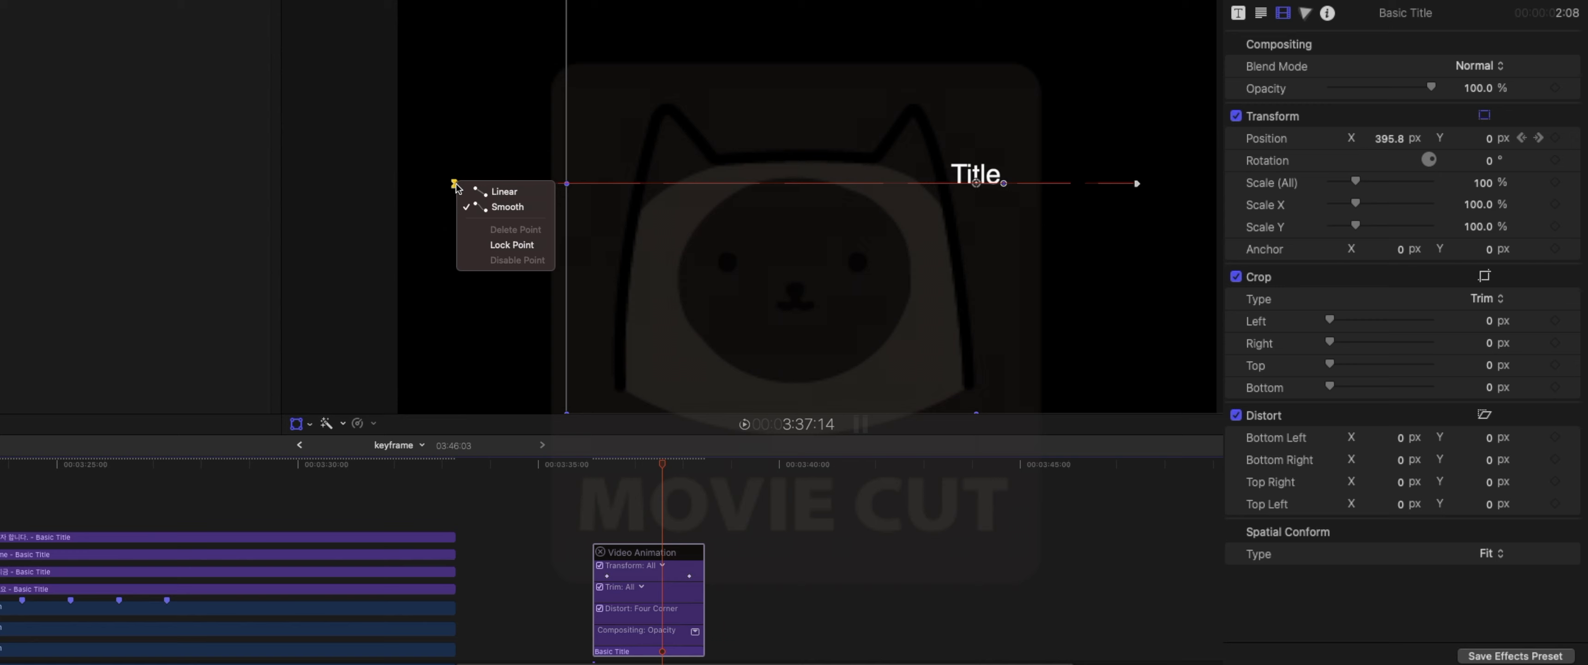
{"action": "left_click", "coordinate": [380, 195]}
Duplicate the animated Basic Title directly above the original and set the copy's Anchor Y to 150 px
{"action": "left_click", "coordinate": [623, 659]}
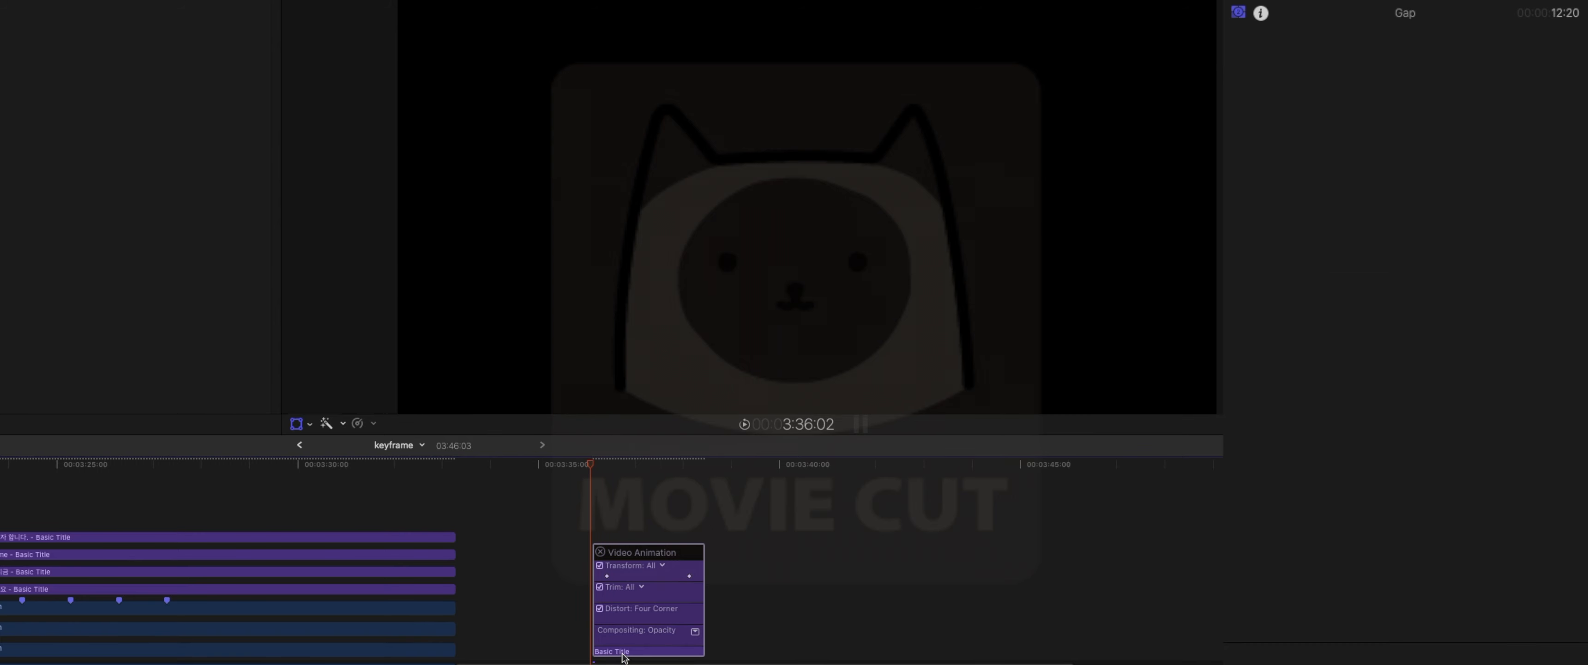
{"action": "left_click", "coordinate": [630, 655]}
{"action": "left_click_drag", "start_coordinate": [630, 655], "coordinate": [638, 509]}
{"action": "left_click", "coordinate": [636, 475]}
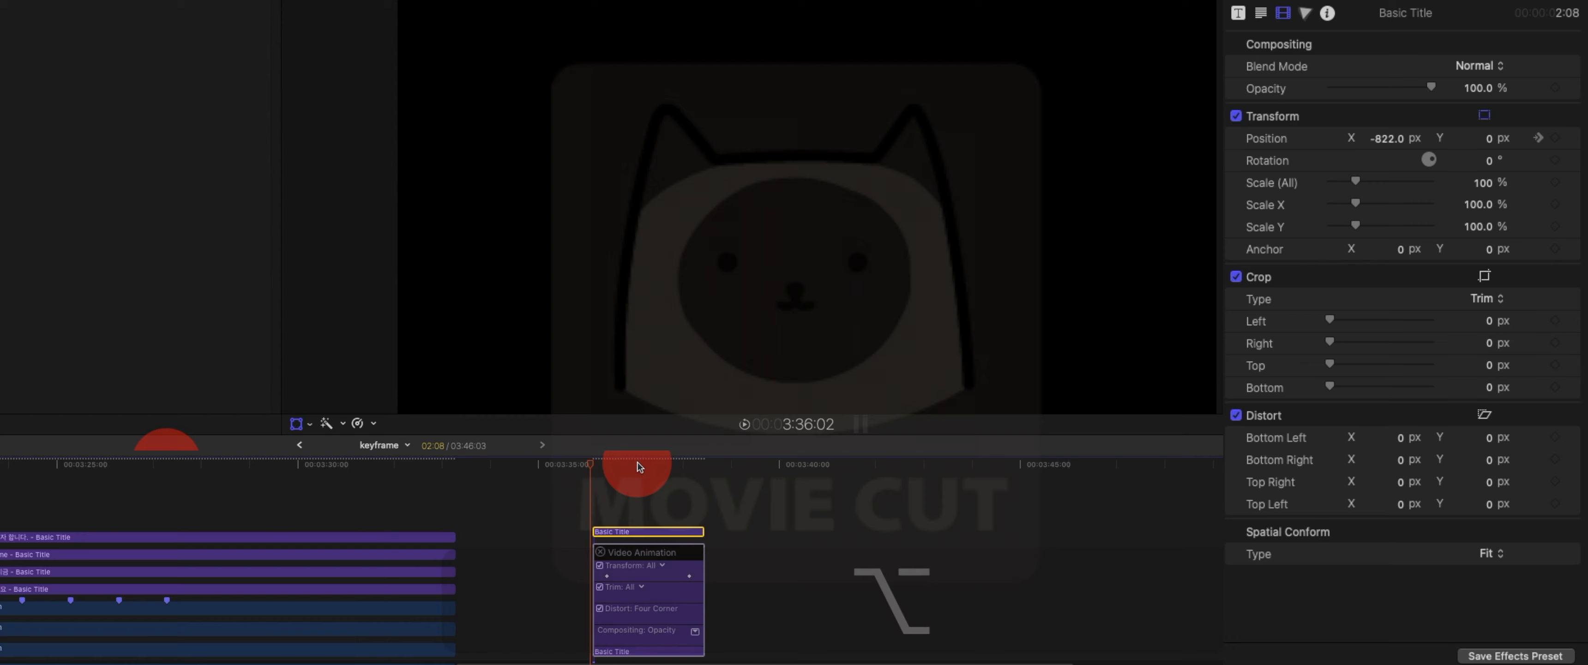
{"action": "left_click_drag", "start_coordinate": [638, 466], "coordinate": [630, 466]}
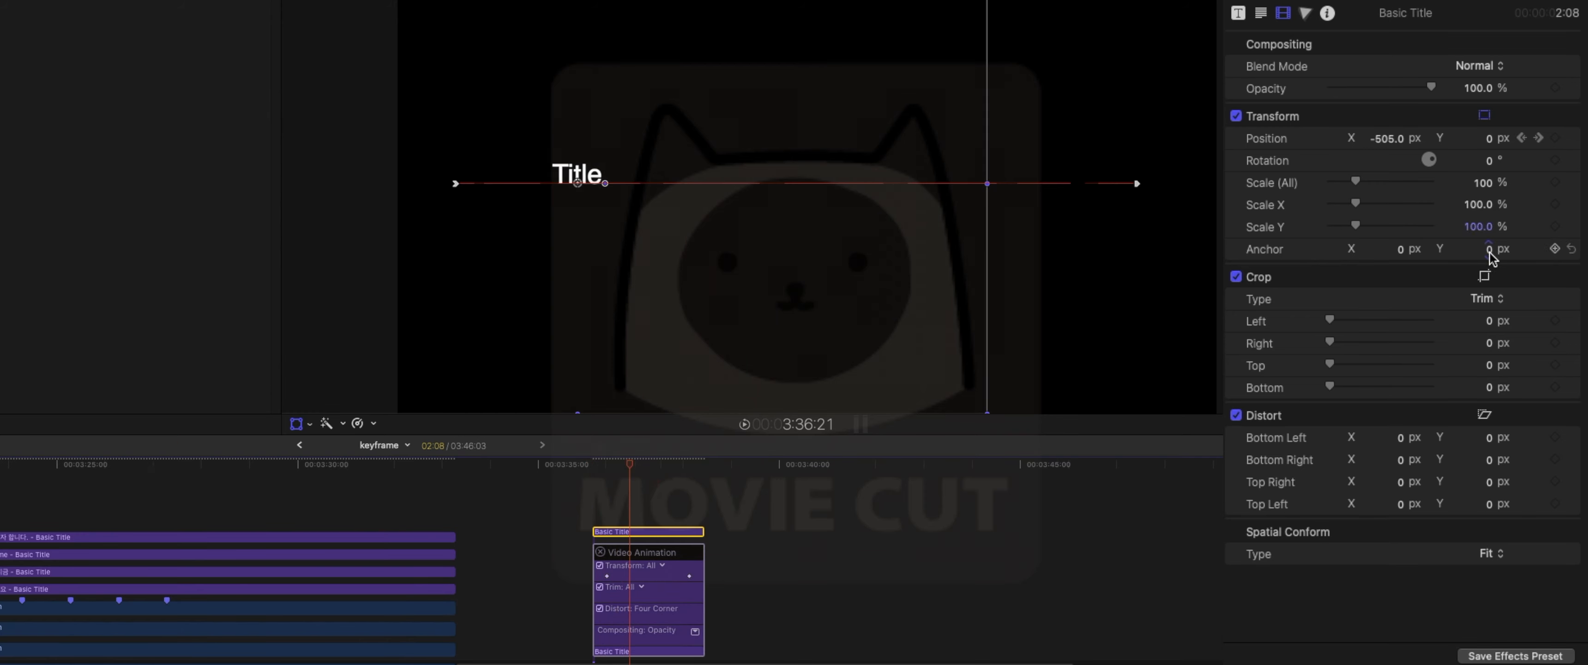
{"action": "left_click_drag", "start_coordinate": [1489, 250], "coordinate": [1489, 250]}
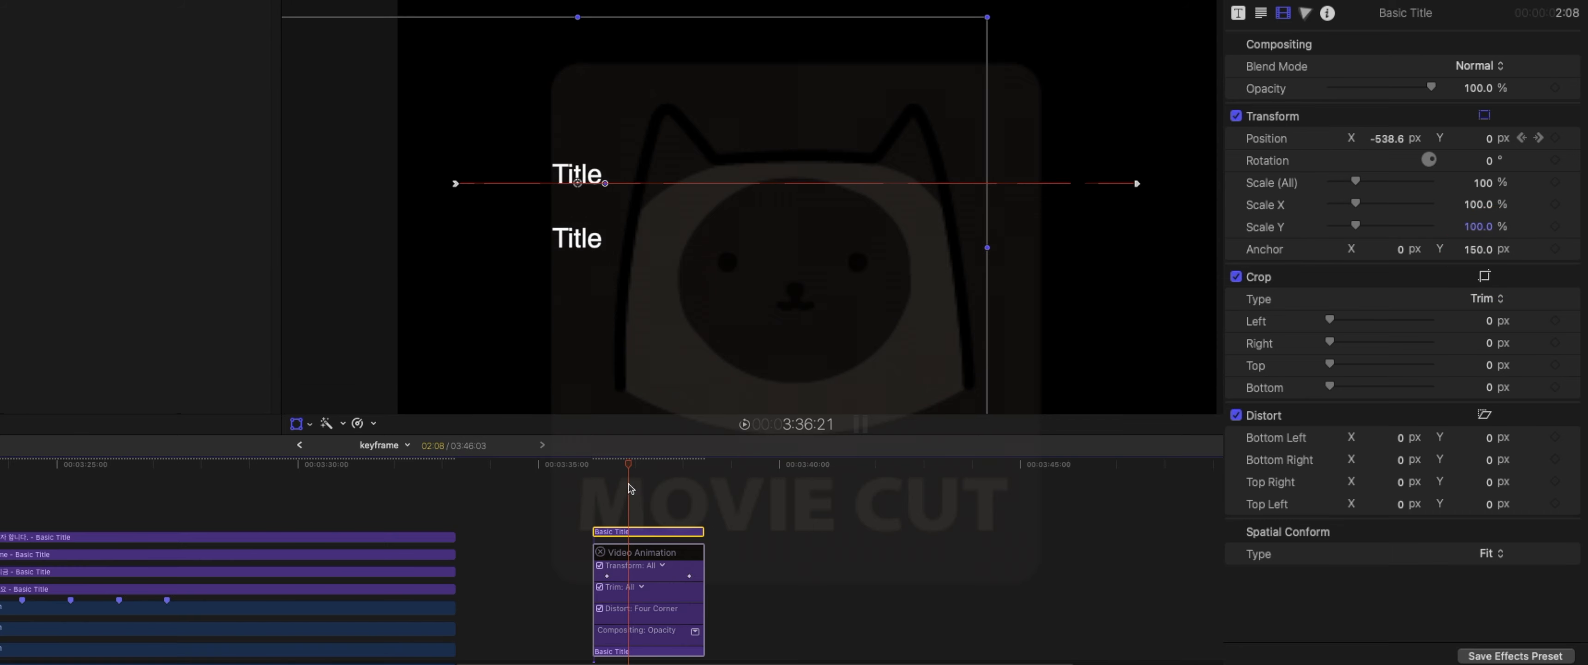
Play back the original title and its duplicate together from the start of the clips
{"action": "left_click", "coordinate": [622, 468]}
{"action": "left_click", "coordinate": [597, 464]}
{"action": "key", "text": "space"}
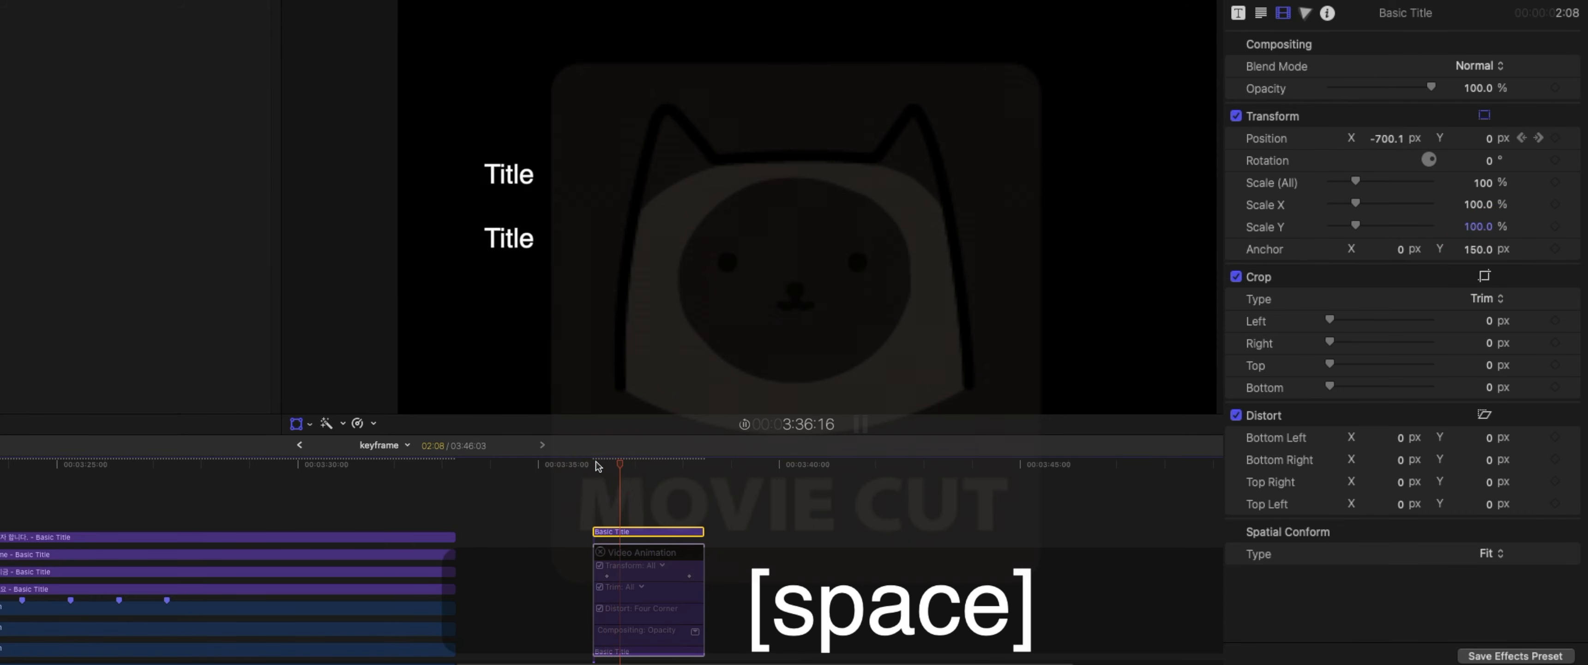
{"action": "key", "text": "space"}
Change the face color of the upper Basic Title copy to yellow
{"action": "left_click", "coordinate": [658, 523]}
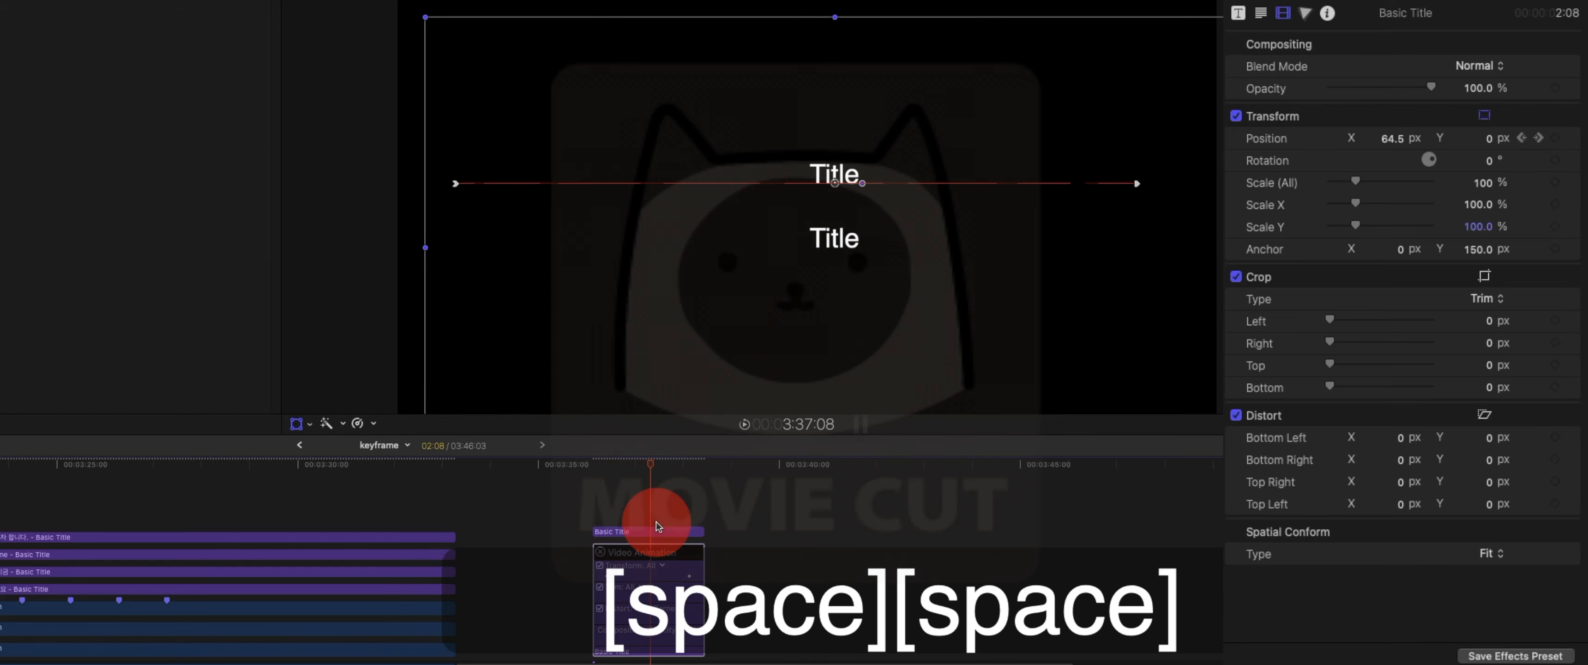
{"action": "left_click", "coordinate": [653, 532]}
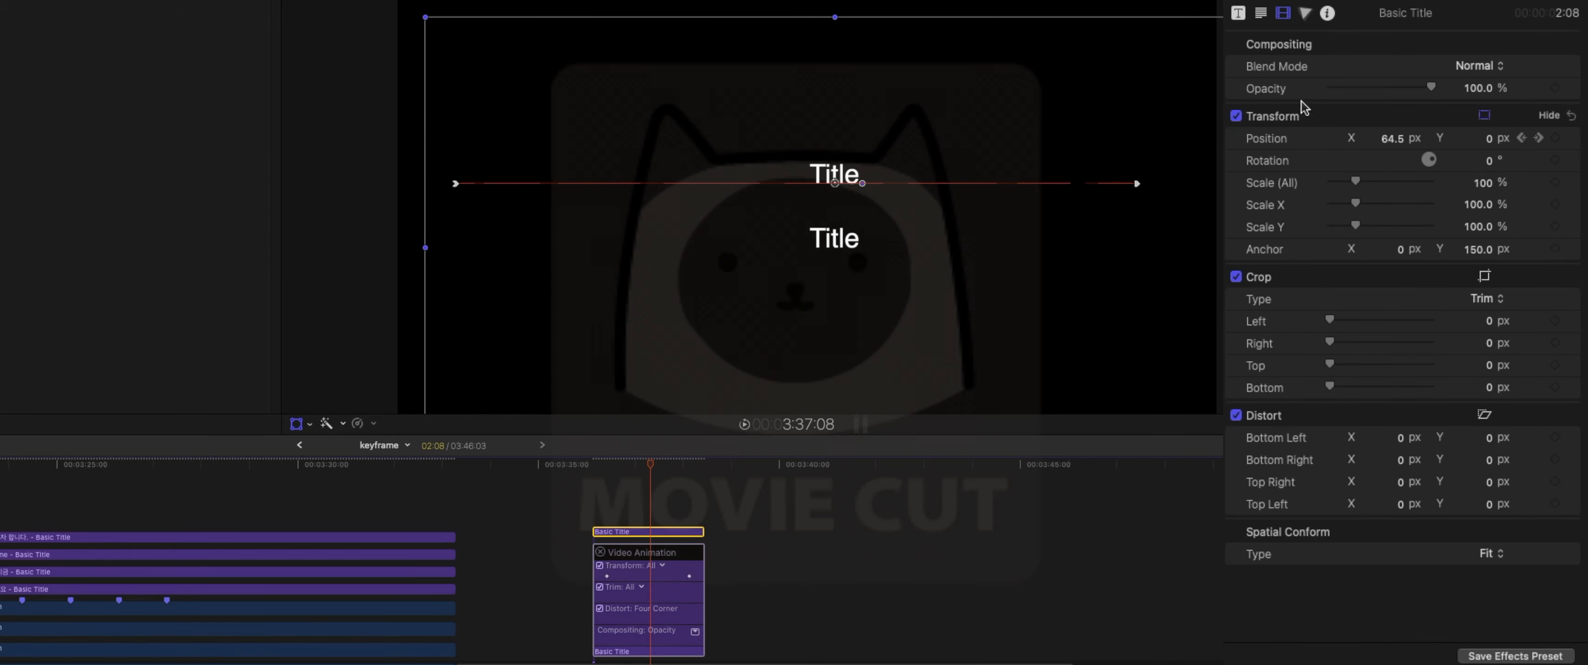
{"action": "left_click", "coordinate": [1261, 12]}
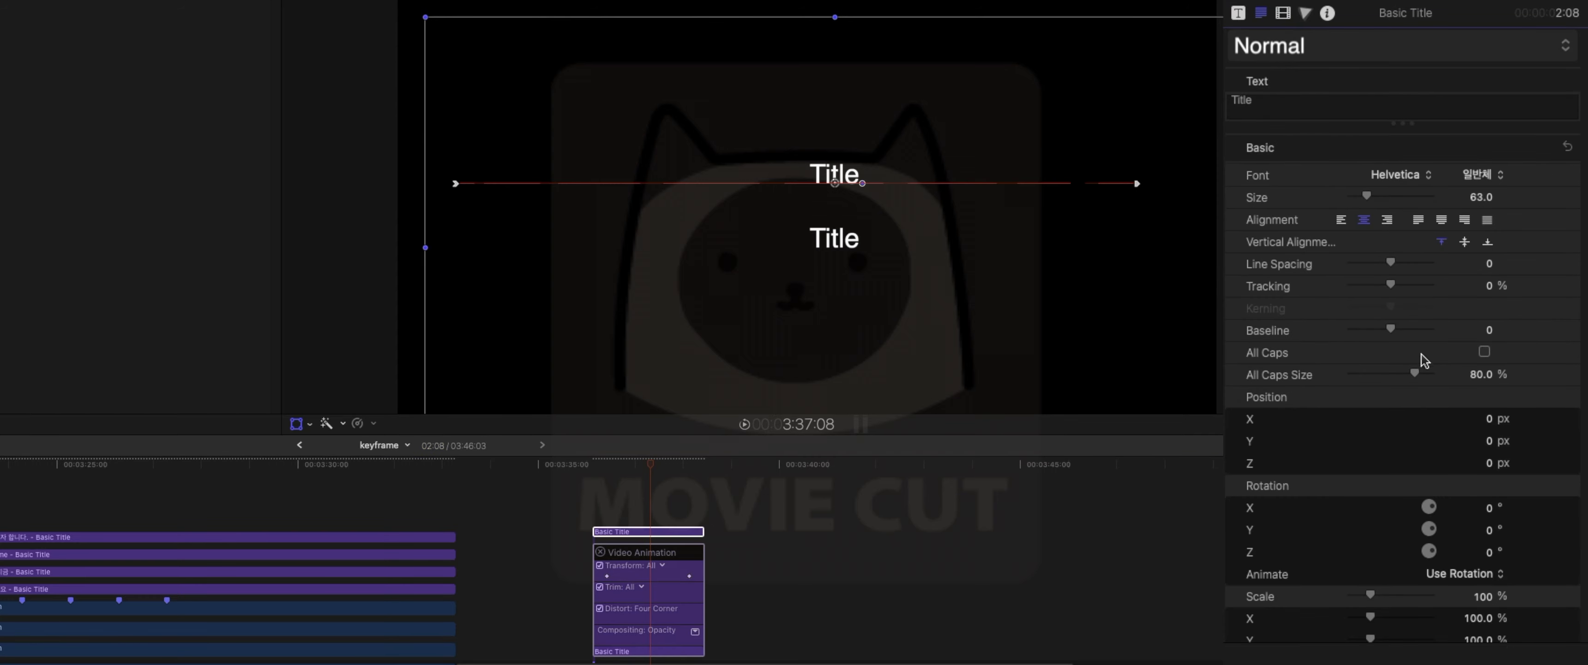
{"action": "scroll", "coordinate": [1319, 358], "scroll_direction": "down", "scroll_amount": 5}
{"action": "left_click", "coordinate": [1541, 548]}
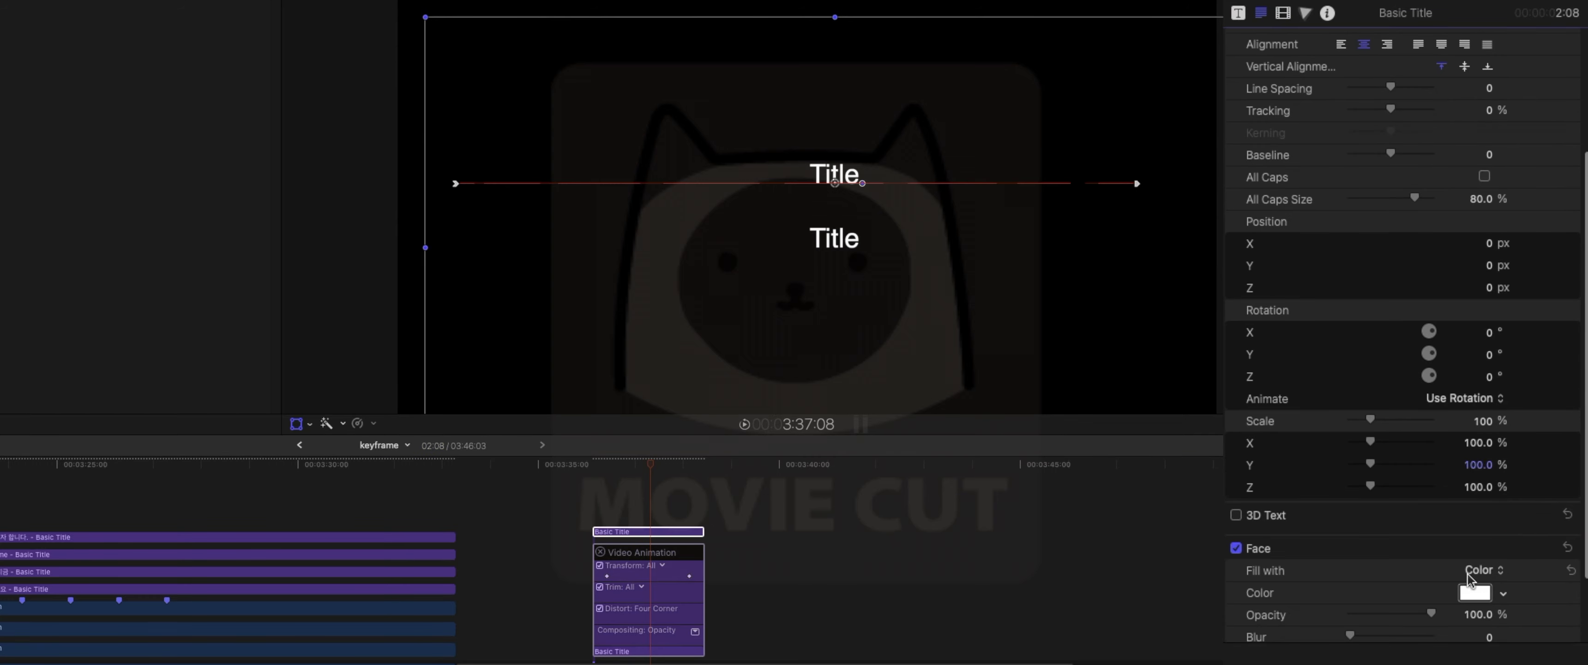
{"action": "left_click", "coordinate": [1502, 593]}
{"action": "left_click", "coordinate": [1462, 638]}
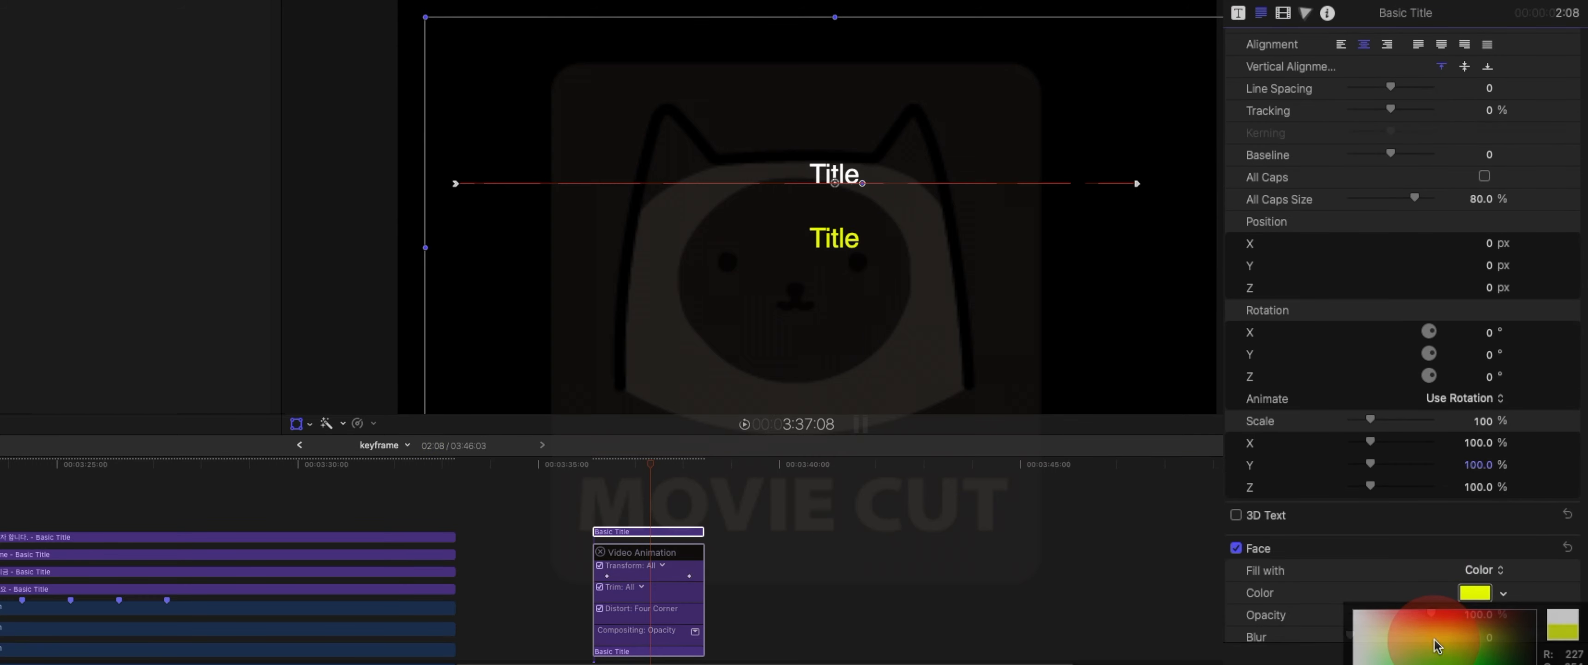
Play back the white and yellow titles together from near the start of their clips
{"action": "left_click", "coordinate": [618, 469]}
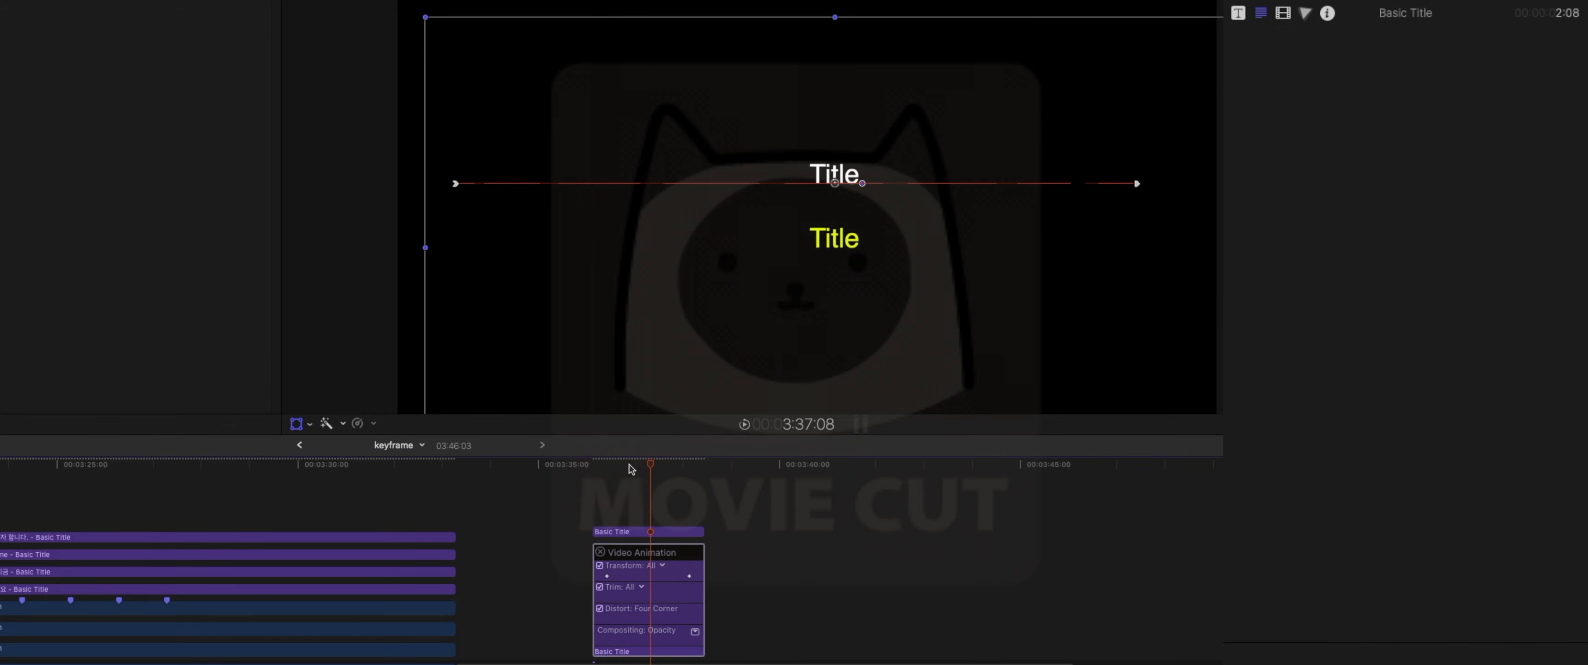
{"action": "left_click", "coordinate": [602, 465]}
{"action": "key", "text": "space"}
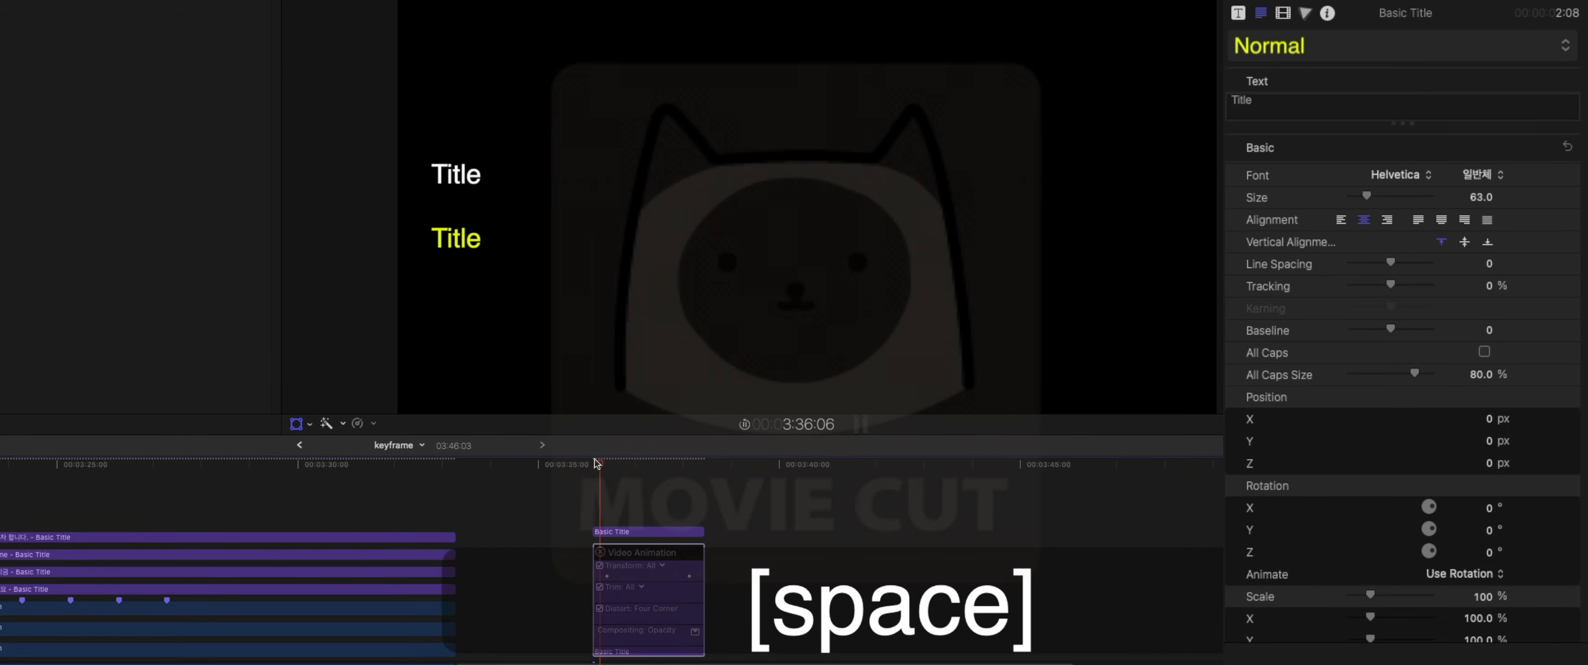
{"action": "key", "text": "space"}
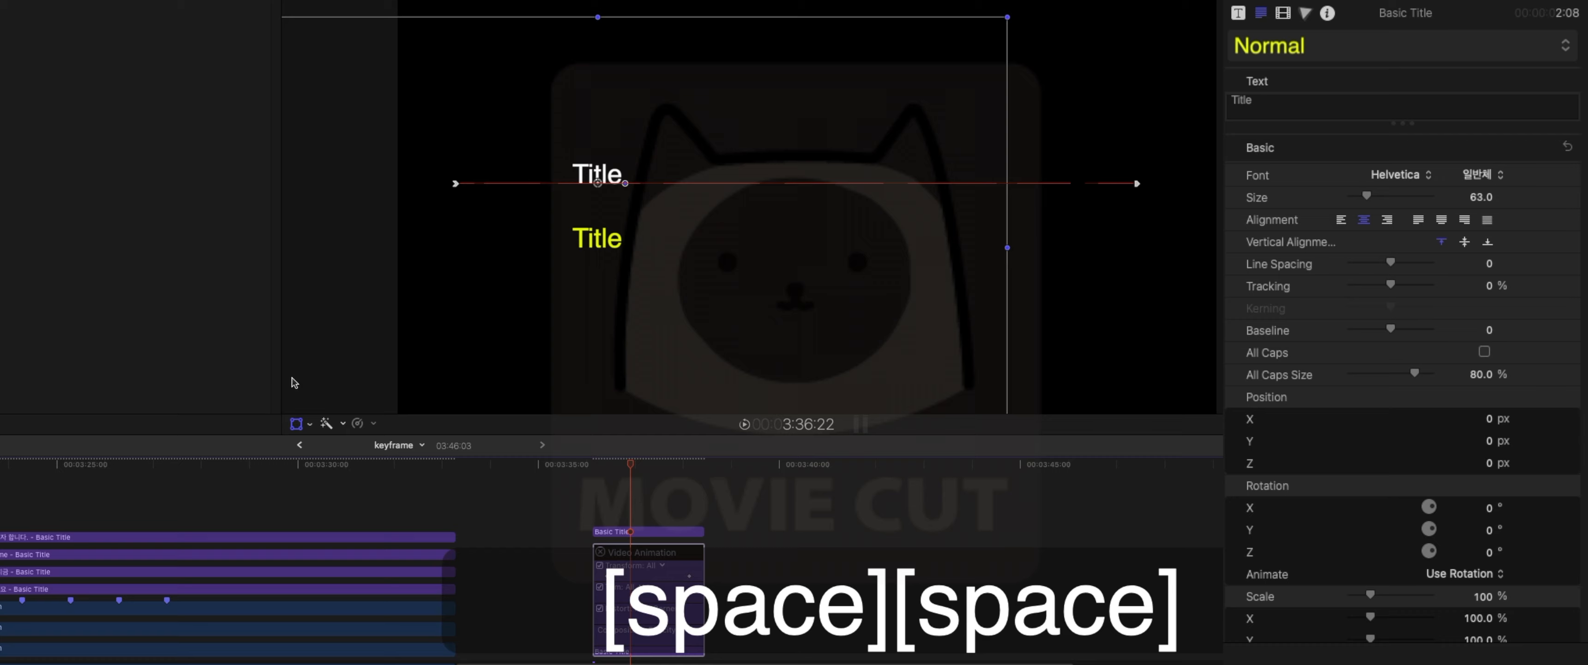
Set both the starting and ending points of the original white title's motion path to Linear
{"action": "left_click", "coordinate": [637, 652]}
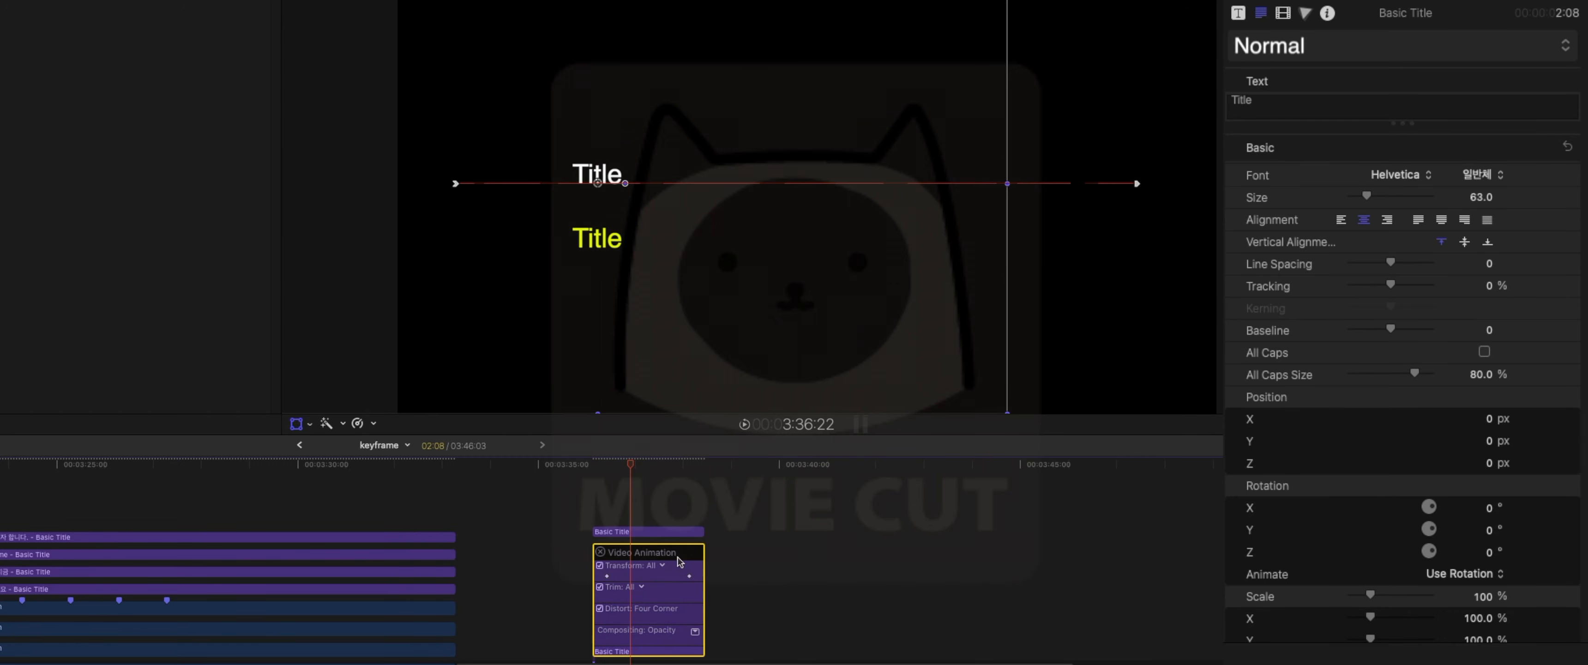
{"action": "right_click", "coordinate": [454, 183]}
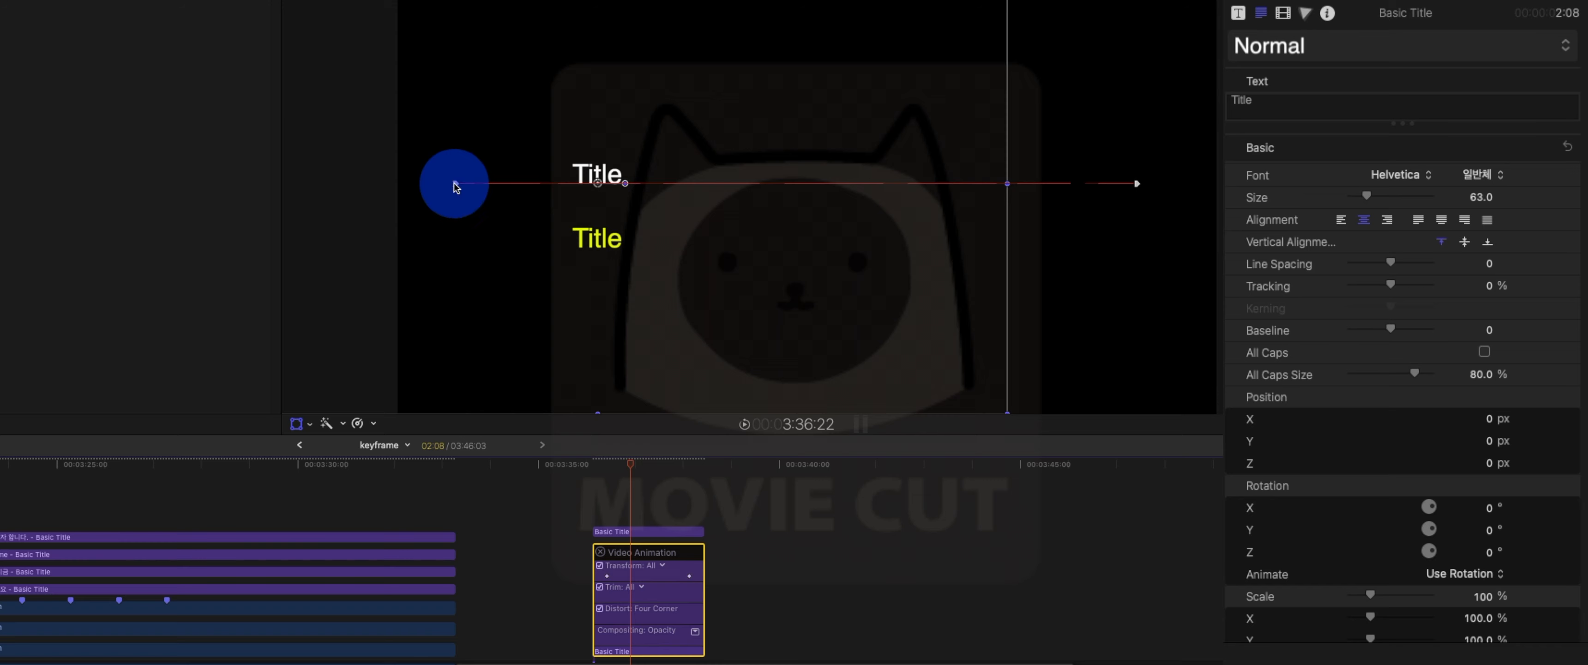
{"action": "left_click", "coordinate": [471, 192]}
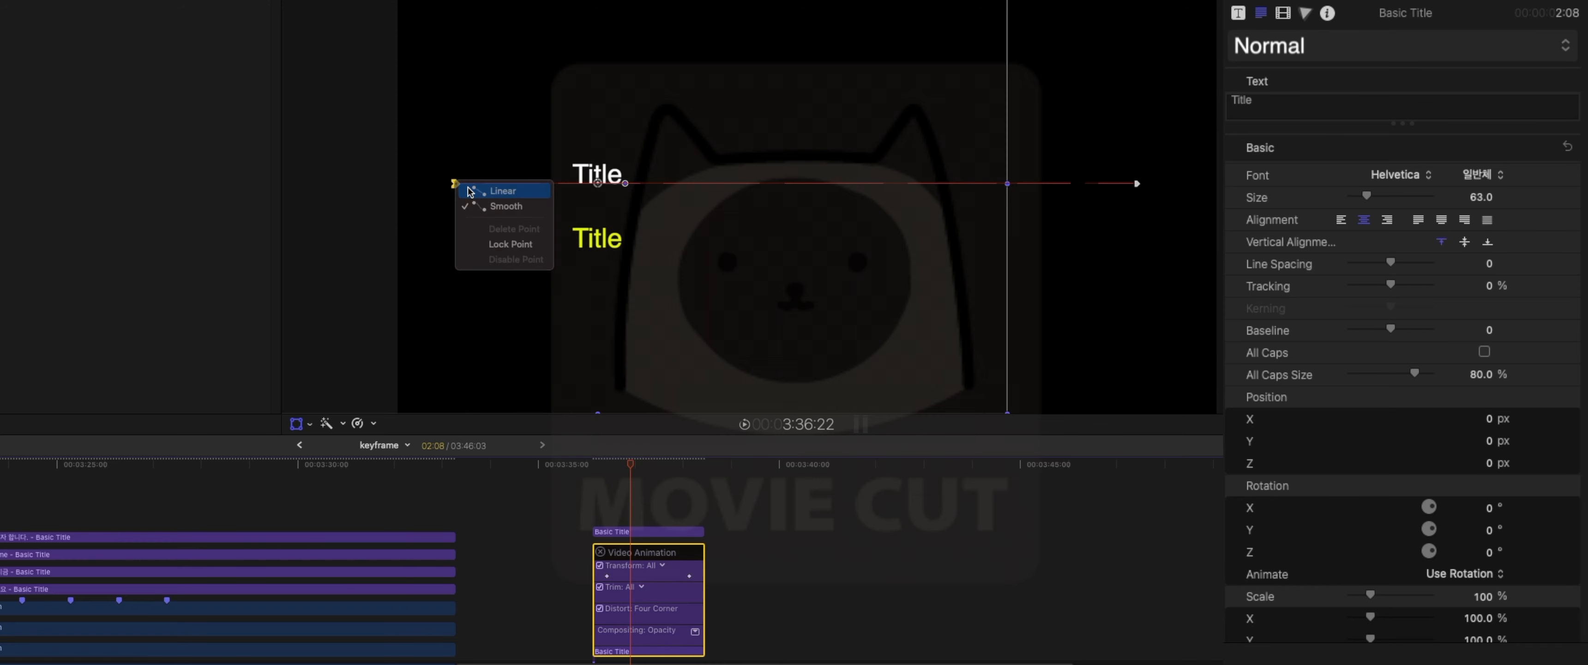
{"action": "right_click", "coordinate": [1137, 183]}
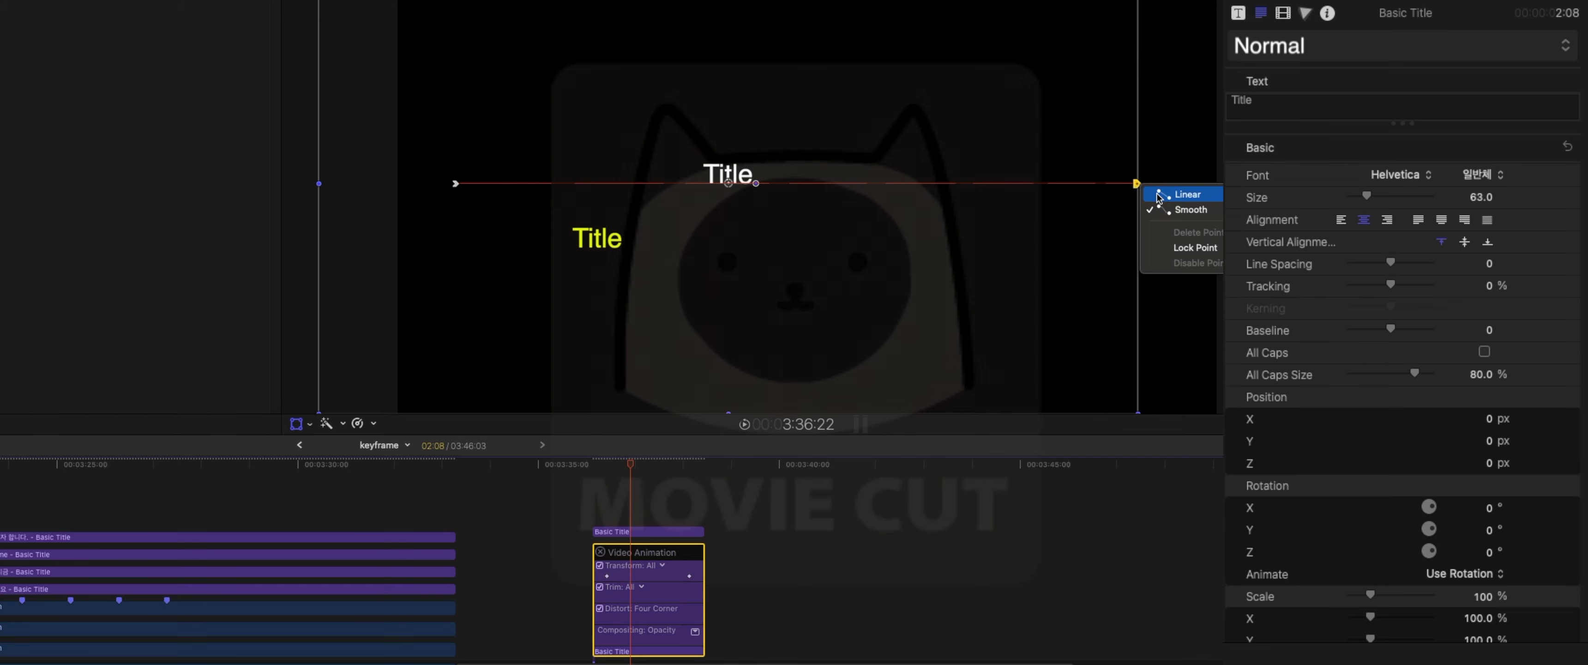
{"action": "left_click", "coordinate": [1155, 193]}
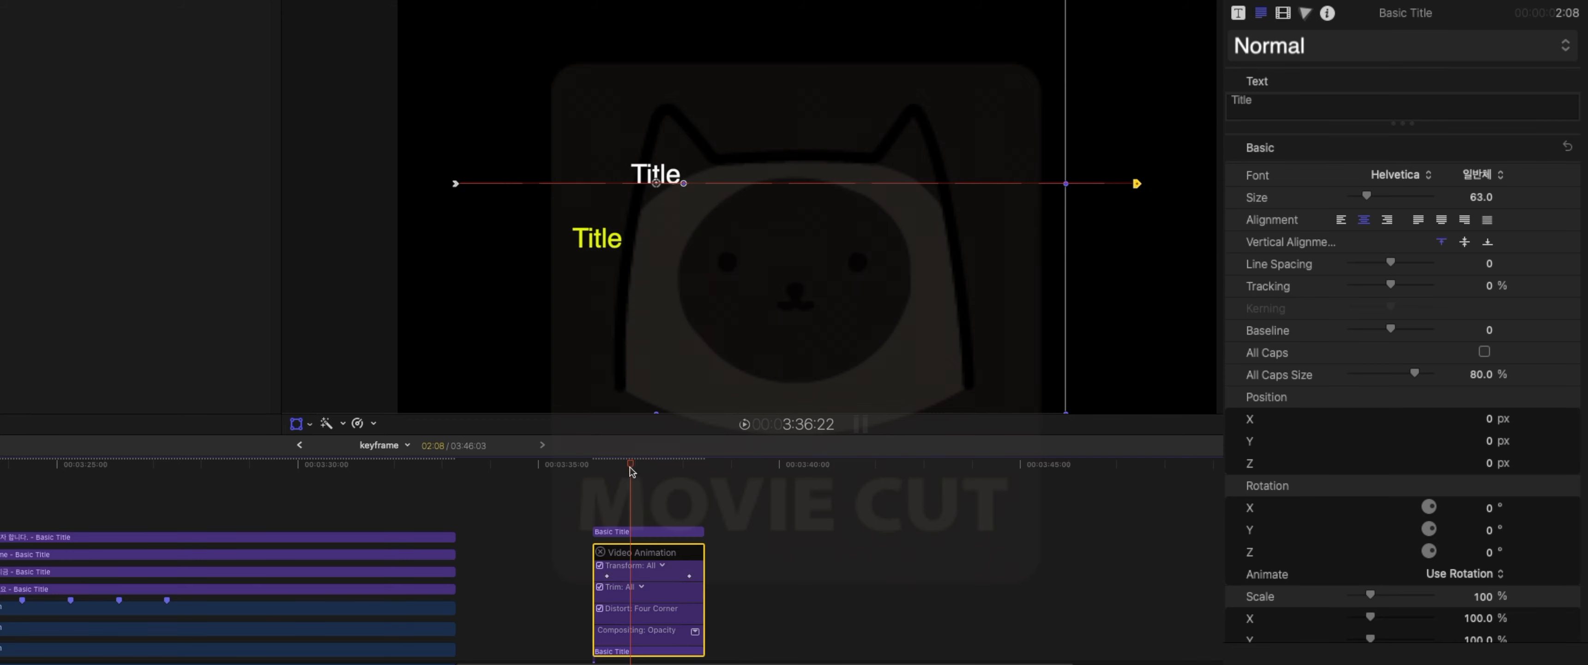
Return to the first position keyframe at 3:36:10 and show the video animation of the yellow title
{"action": "left_click_drag", "start_coordinate": [632, 471], "coordinate": [606, 471]}
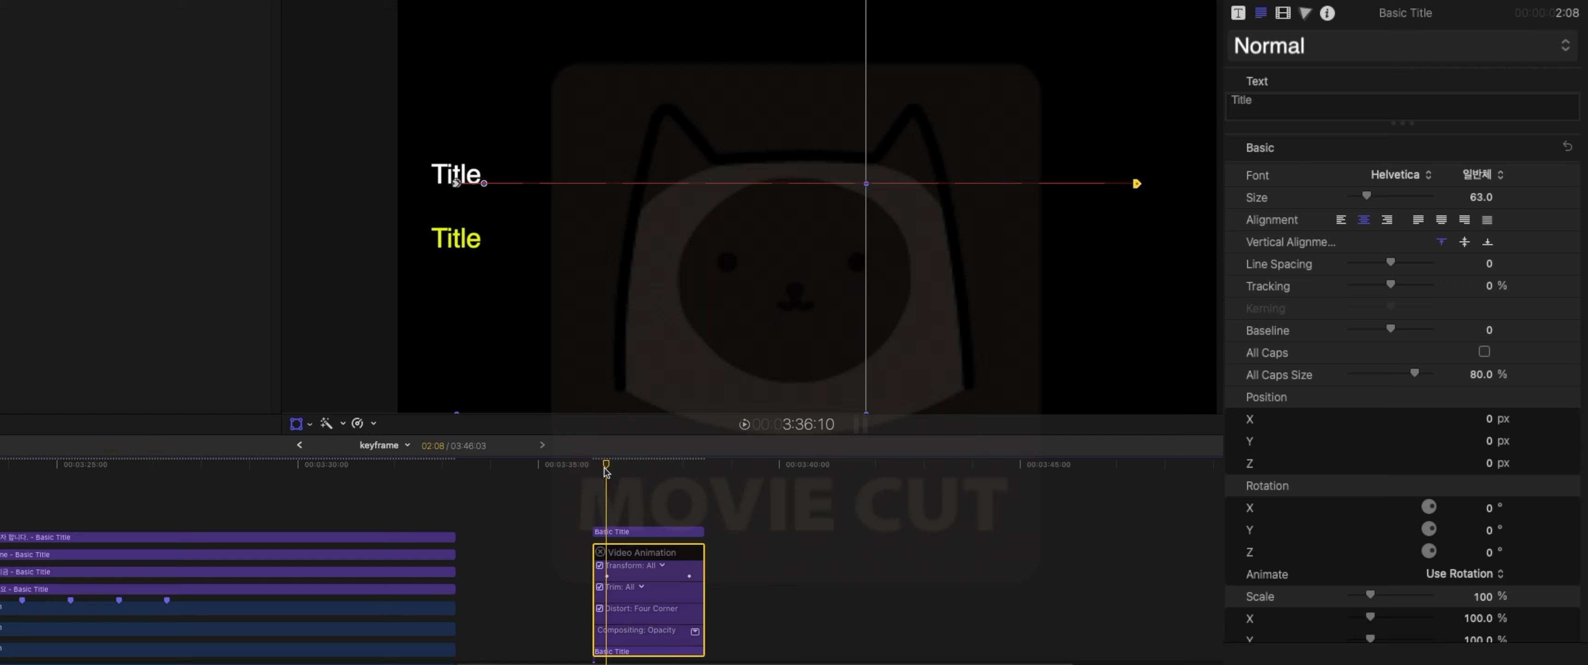
{"action": "left_click", "coordinate": [608, 533]}
{"action": "right_click", "coordinate": [610, 533]}
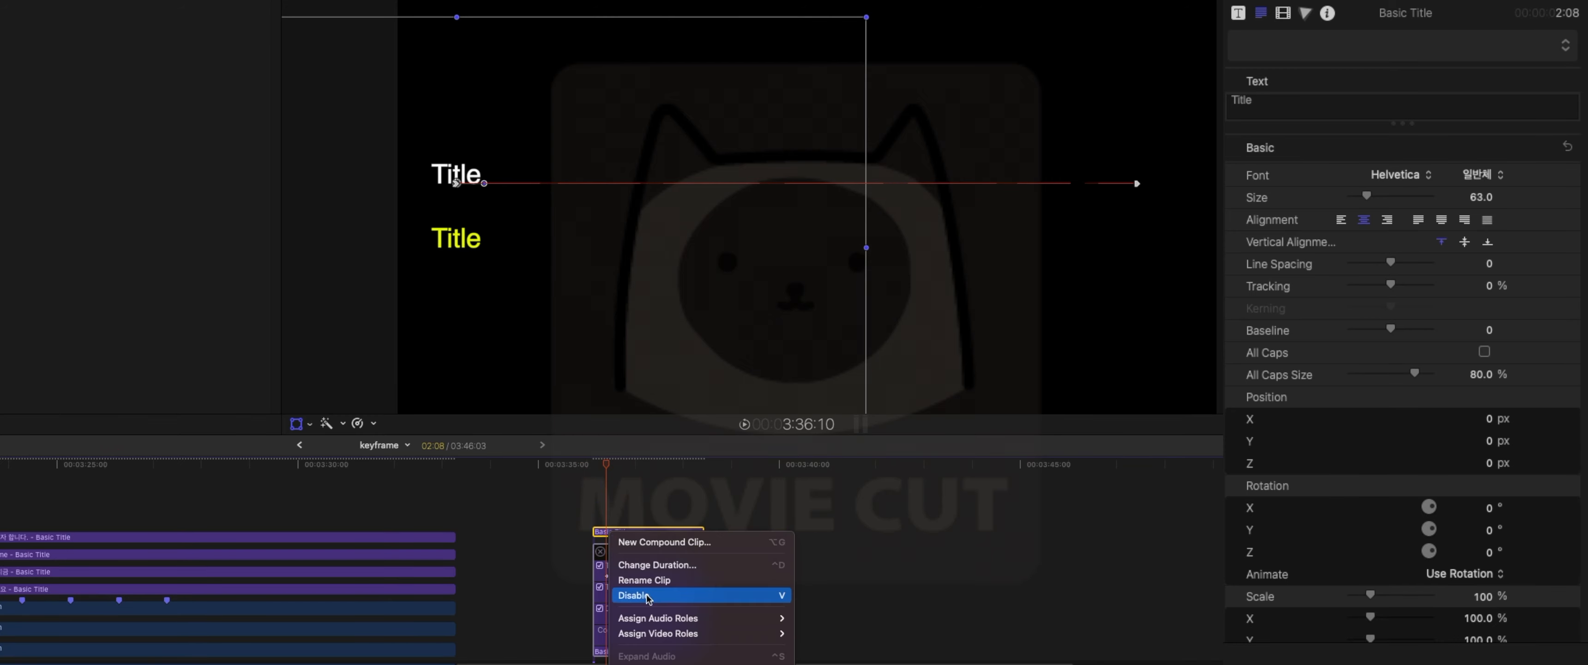
{"action": "left_click", "coordinate": [663, 663]}
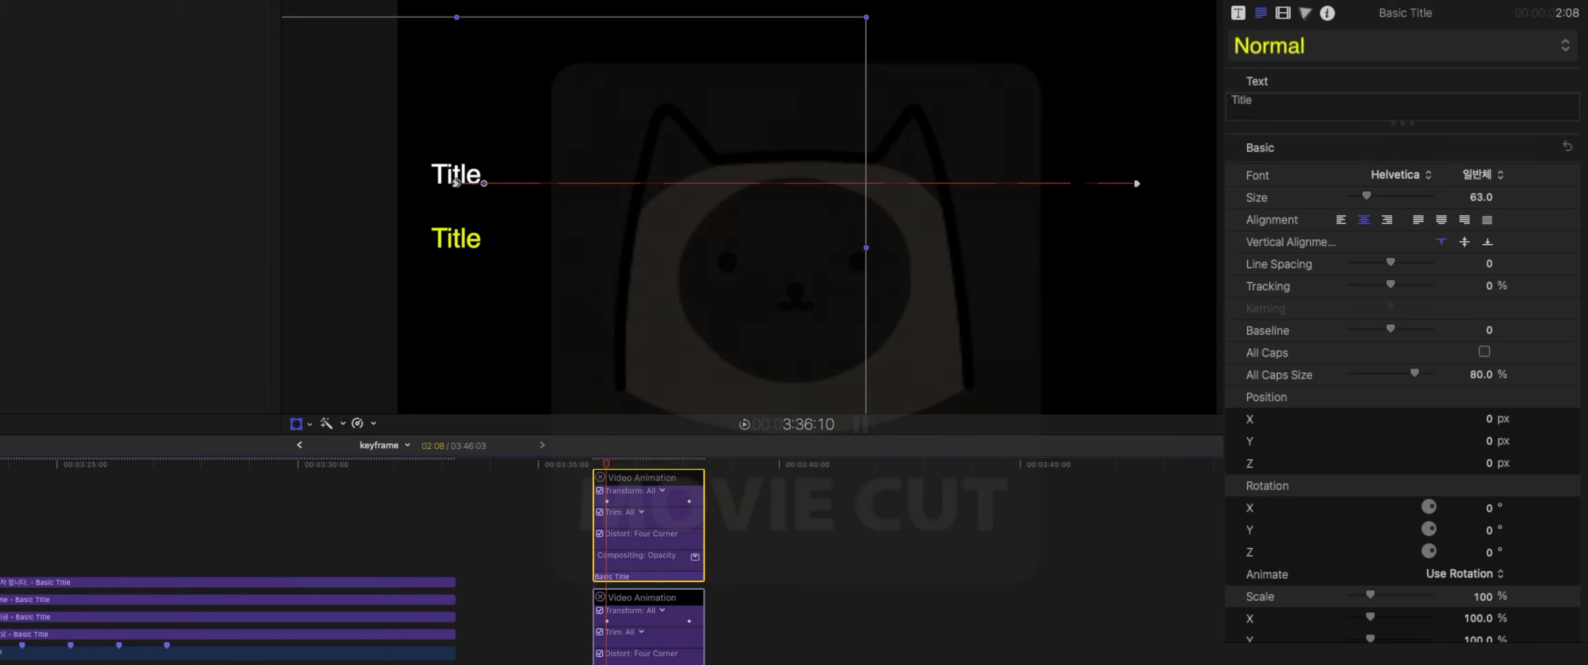
Compare the white and yellow titles' movement by playing and stepping through frames to 3:38:01, and replay it from 3:36:10
{"action": "key", "text": "space"}
{"action": "key", "text": "space"}
{"action": "key", "text": "Right"}
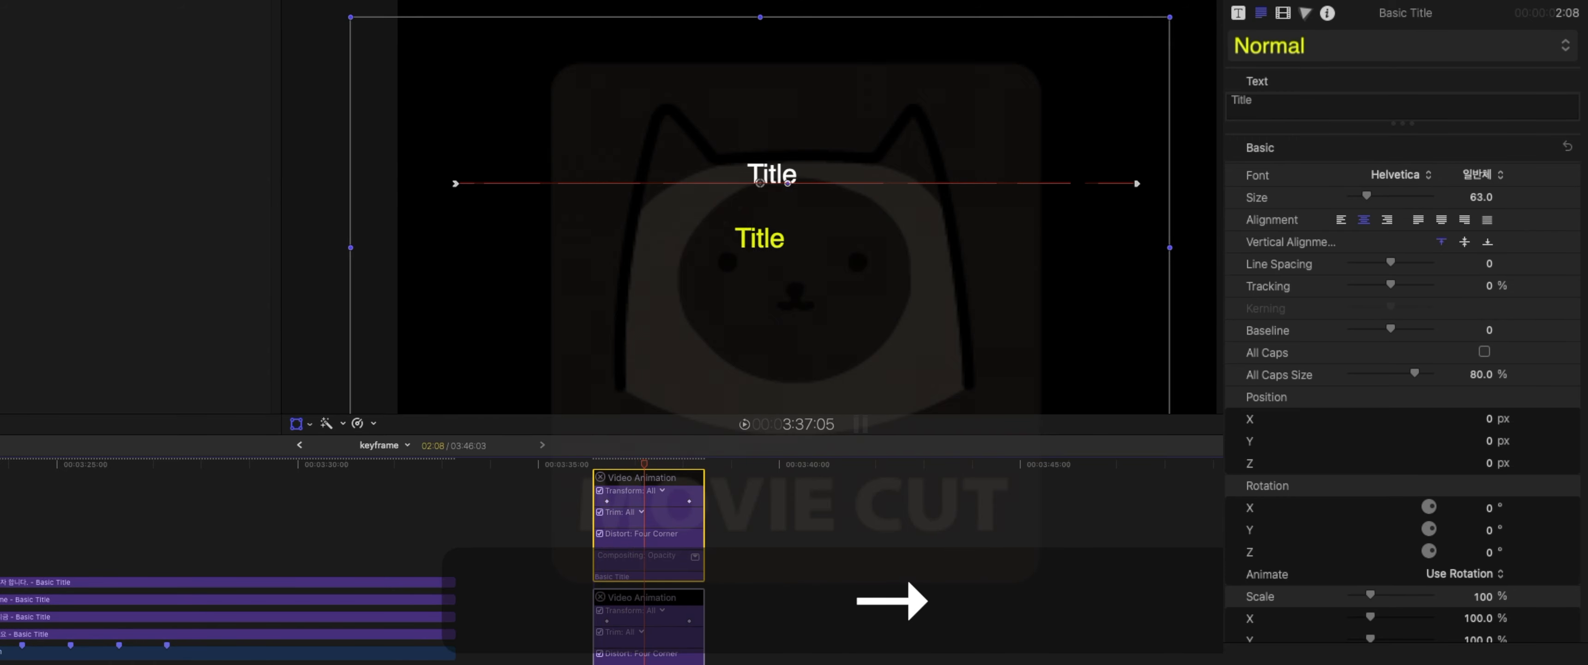
{"action": "key", "text": "Right"}
{"action": "key", "text": "Right"}
{"action": "key", "text": "Right"}
{"action": "key", "text": "Right"}
{"action": "key", "text": "Right"}
{"action": "key", "text": "Right"}
{"action": "key", "text": "Right"}
{"action": "key", "text": "Right"}
{"action": "key", "text": "Right"}
{"action": "key", "text": "Right"}
{"action": "key", "text": "Right"}
{"action": "key", "text": "Right"}
{"action": "key", "text": "Right"}
{"action": "key", "text": "Right"}
{"action": "key", "text": "Right"}
{"action": "key", "text": "Right"}
{"action": "key", "text": "Right"}
{"action": "key", "text": "Right"}
{"action": "key", "text": "Right"}
{"action": "key", "text": "Right"}
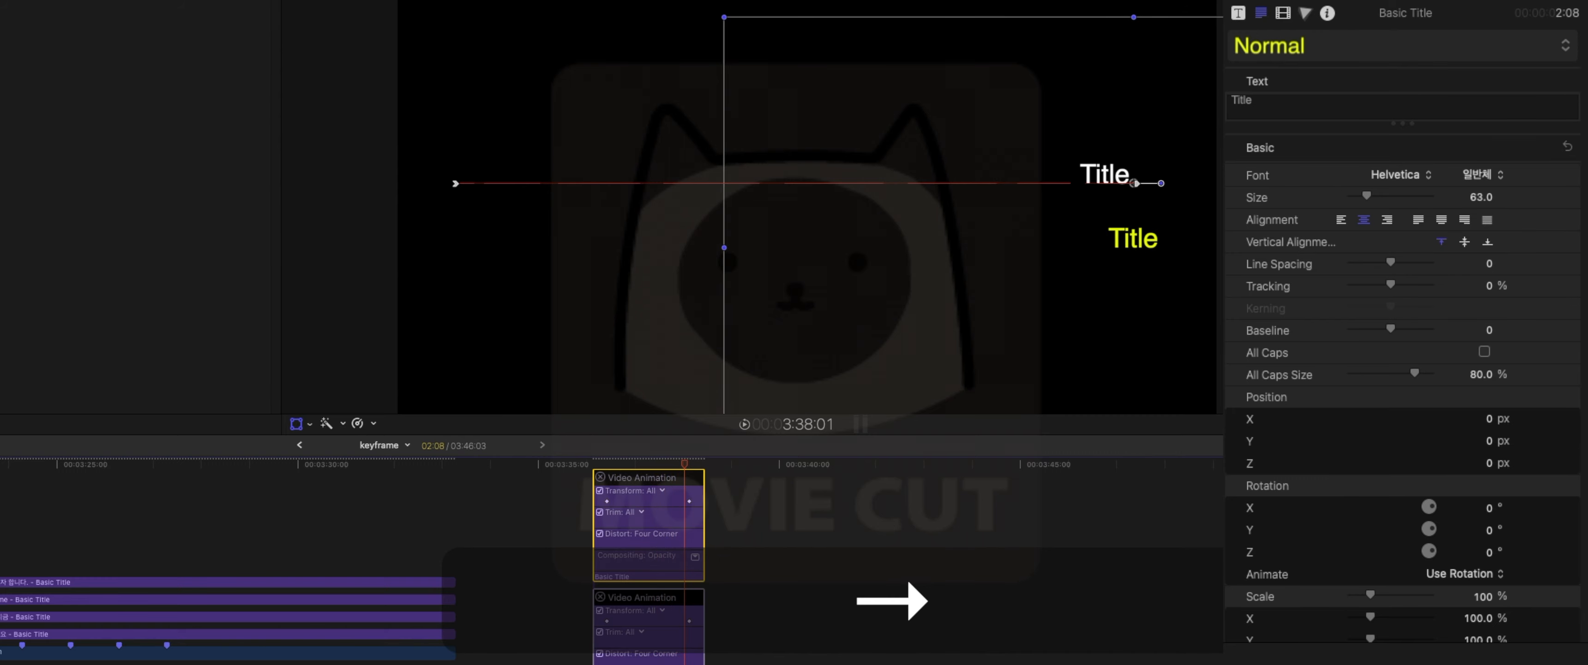
{"action": "left_click", "coordinate": [612, 464]}
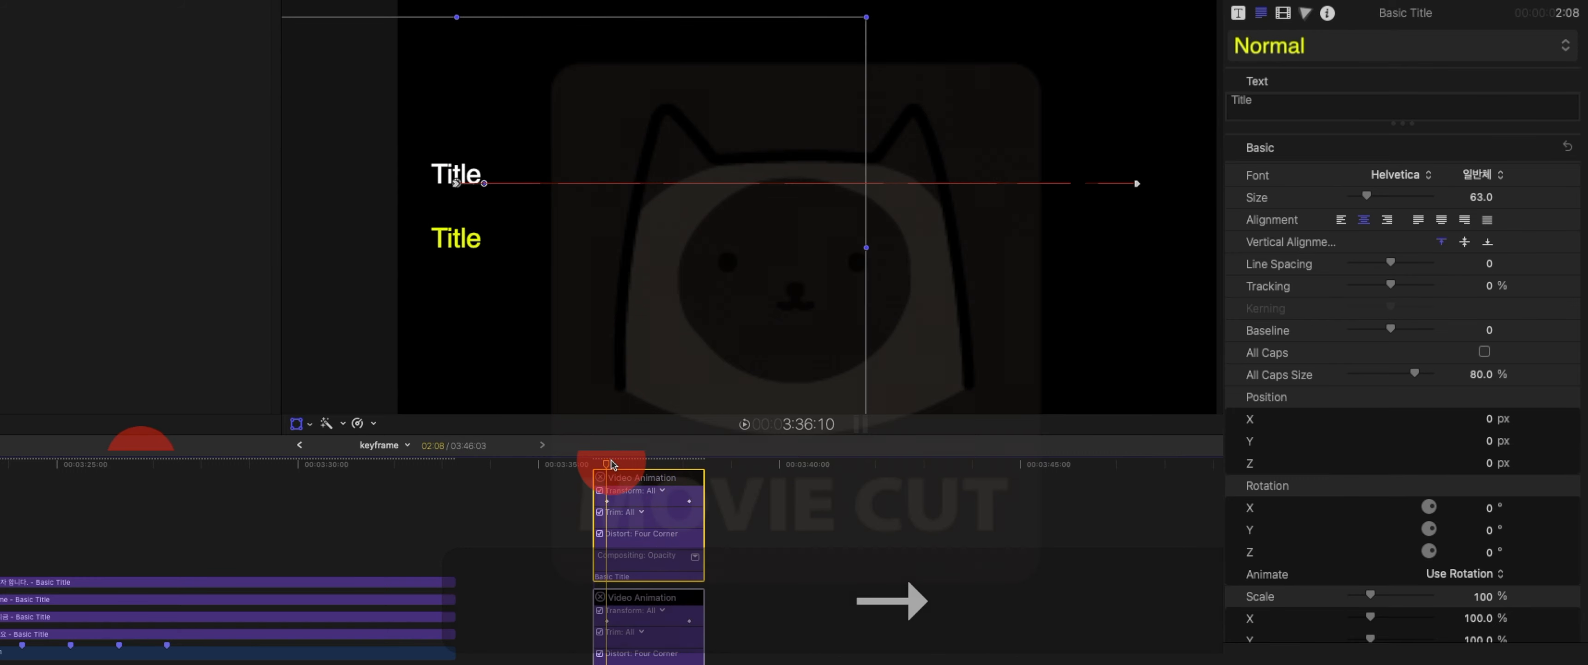
{"action": "key", "text": "space"}
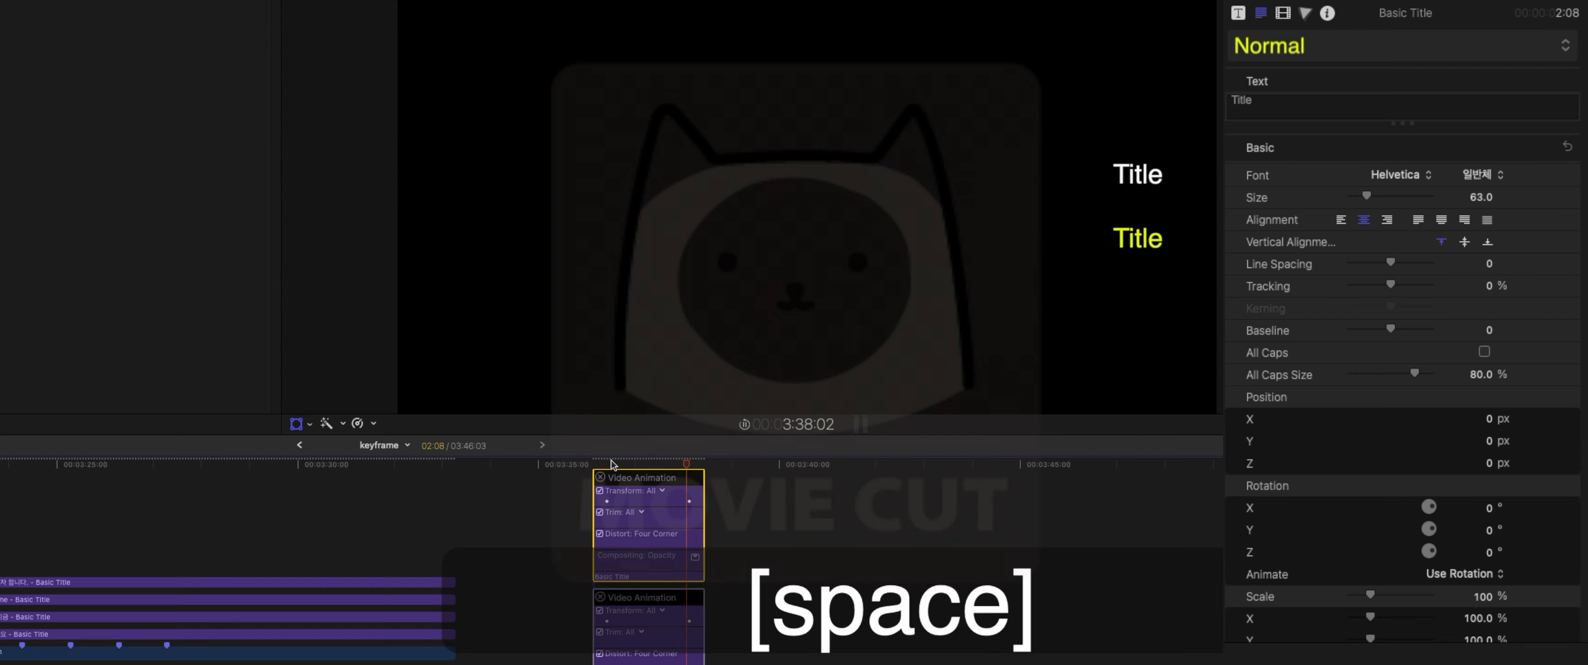
{"action": "key", "text": "space"}
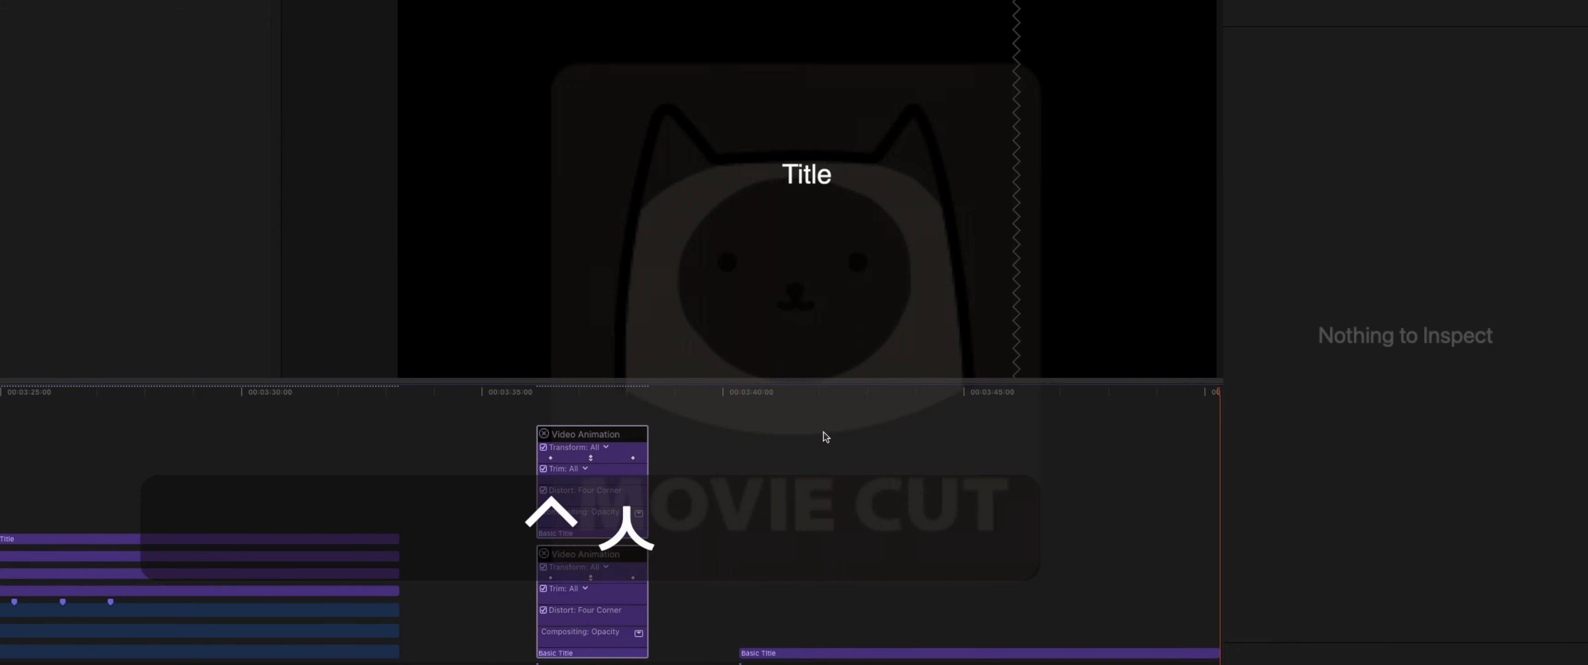
Keyframe the 10-second Basic Title's position at X 0, Y 281.9 px, and further along the clip at X -486.1, Y -206.5 px
{"action": "left_click", "coordinate": [786, 397]}
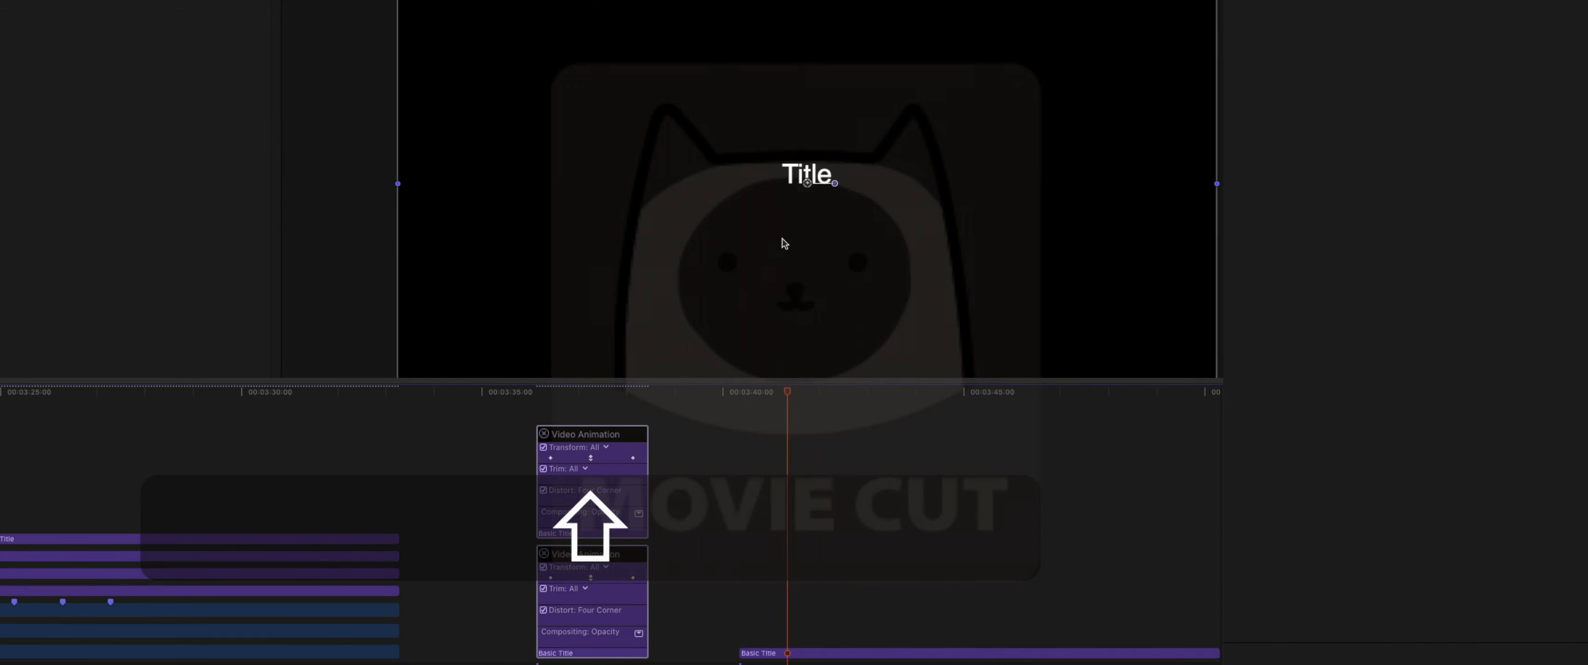
{"action": "left_click_drag", "start_coordinate": [812, 291], "coordinate": [649, 119]}
{"action": "left_click_drag", "start_coordinate": [749, 135], "coordinate": [761, 184]}
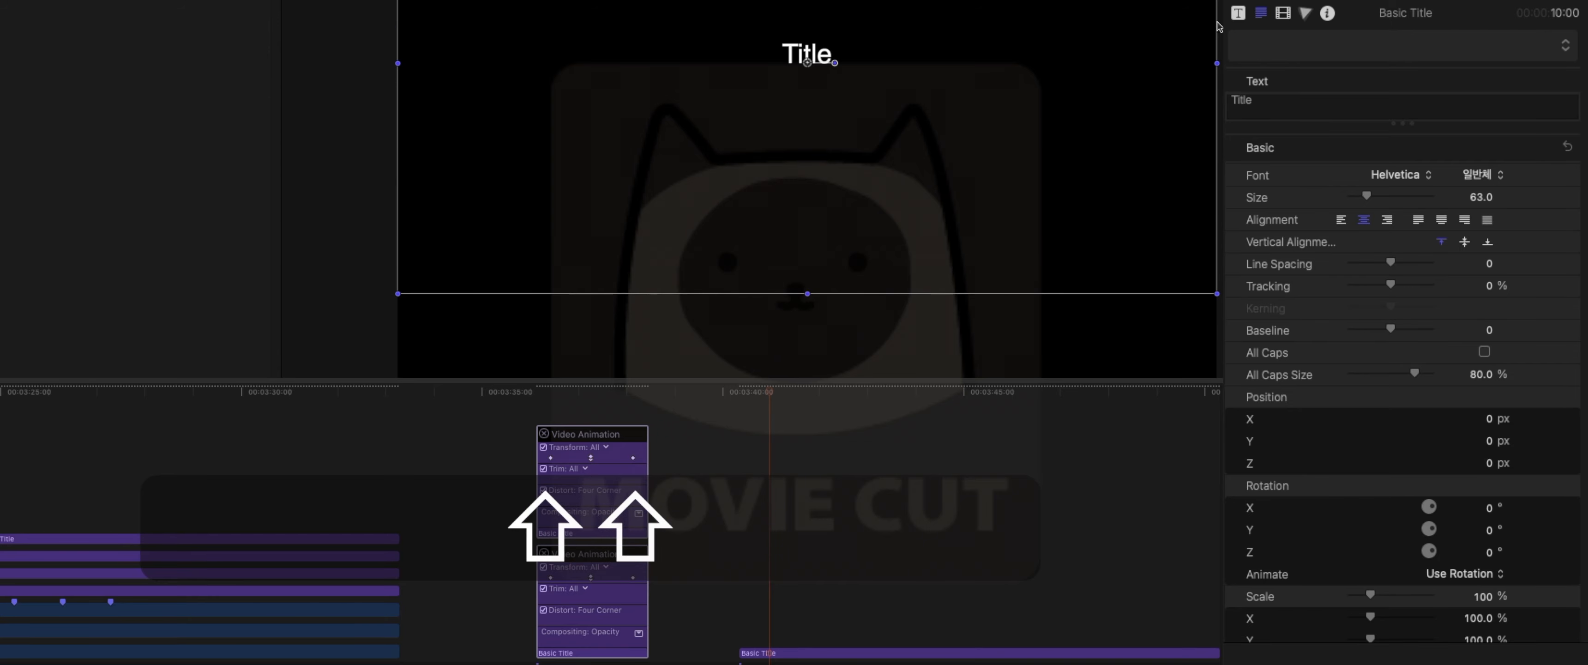
{"action": "left_click", "coordinate": [1283, 12]}
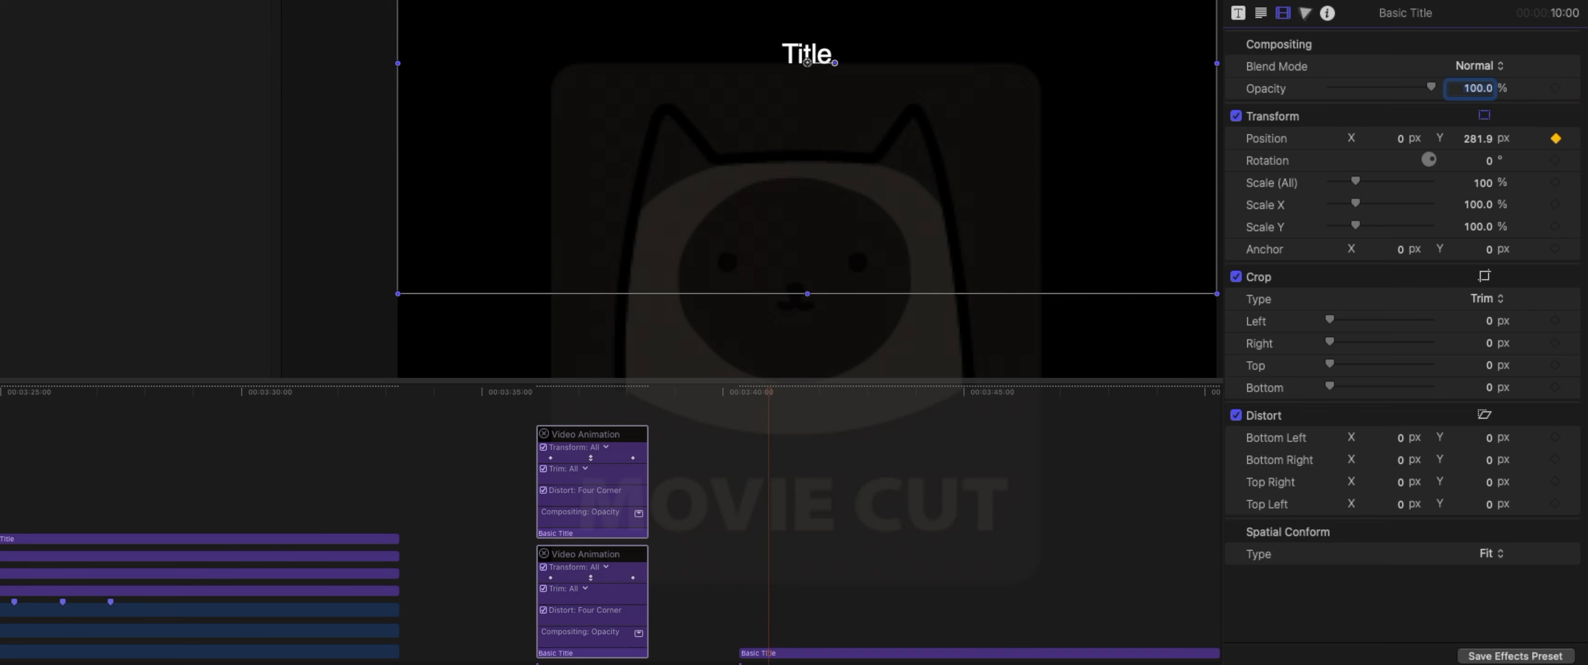
{"action": "left_click", "coordinate": [833, 390]}
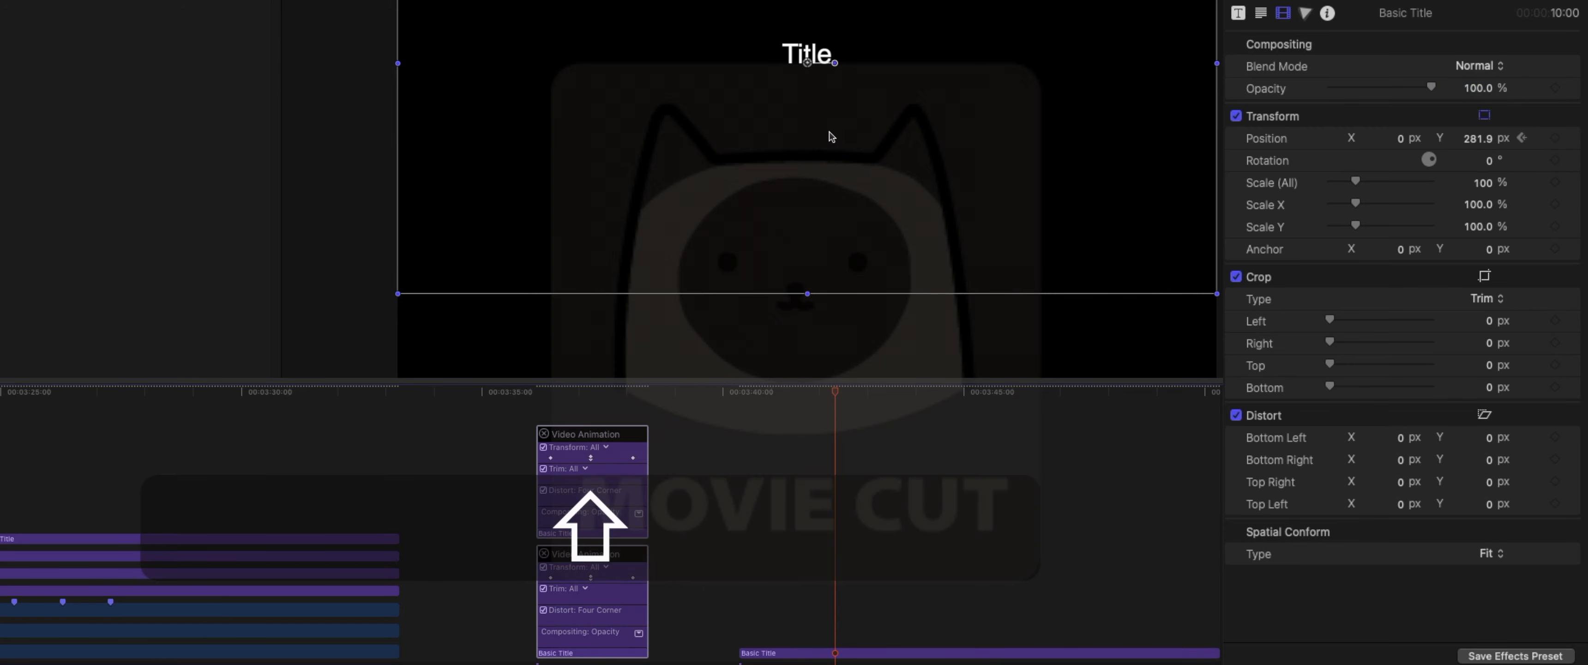
{"action": "left_click_drag", "start_coordinate": [840, 129], "coordinate": [620, 343]}
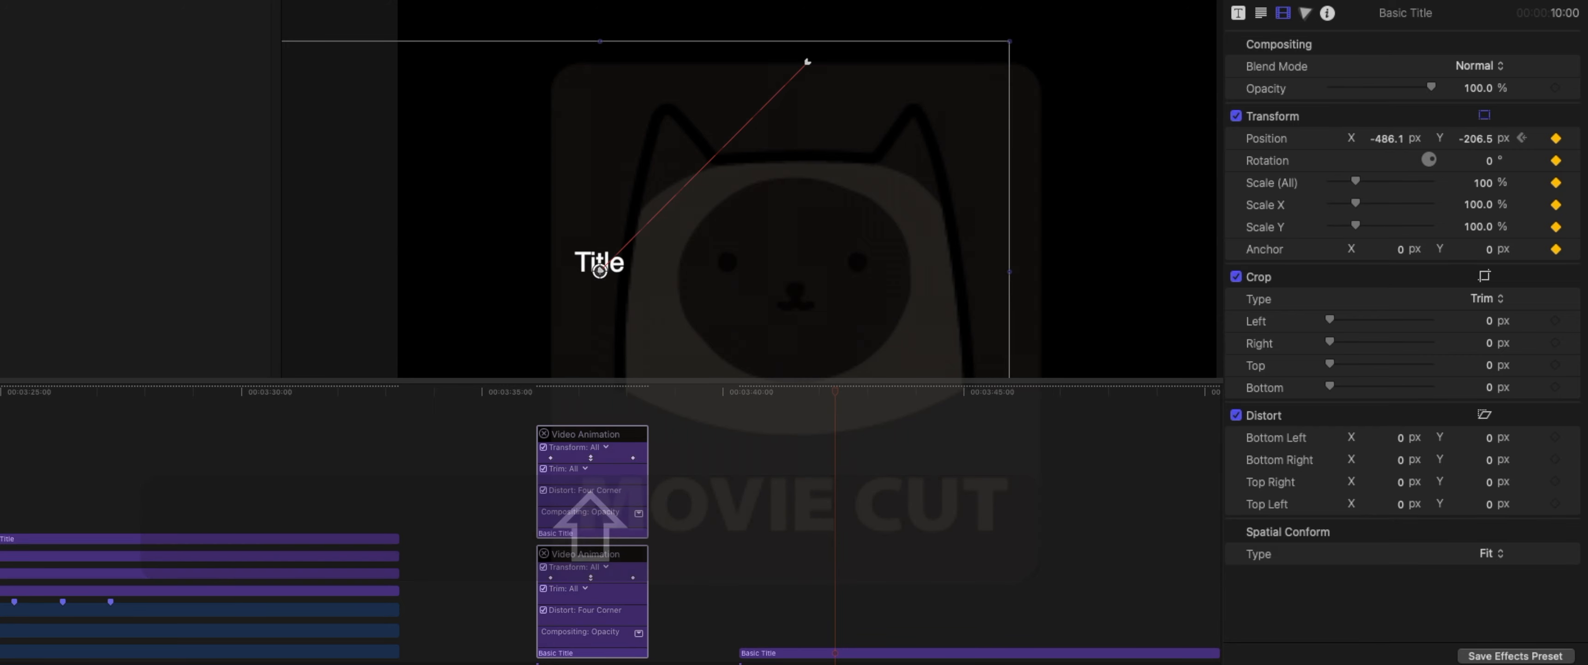
Add two further position keyframes to the 10-second title at X 493.1, Y -228.5 px and X 37.6, Y 330.6 px
{"action": "left_click", "coordinate": [926, 391]}
{"action": "left_click", "coordinate": [950, 392]}
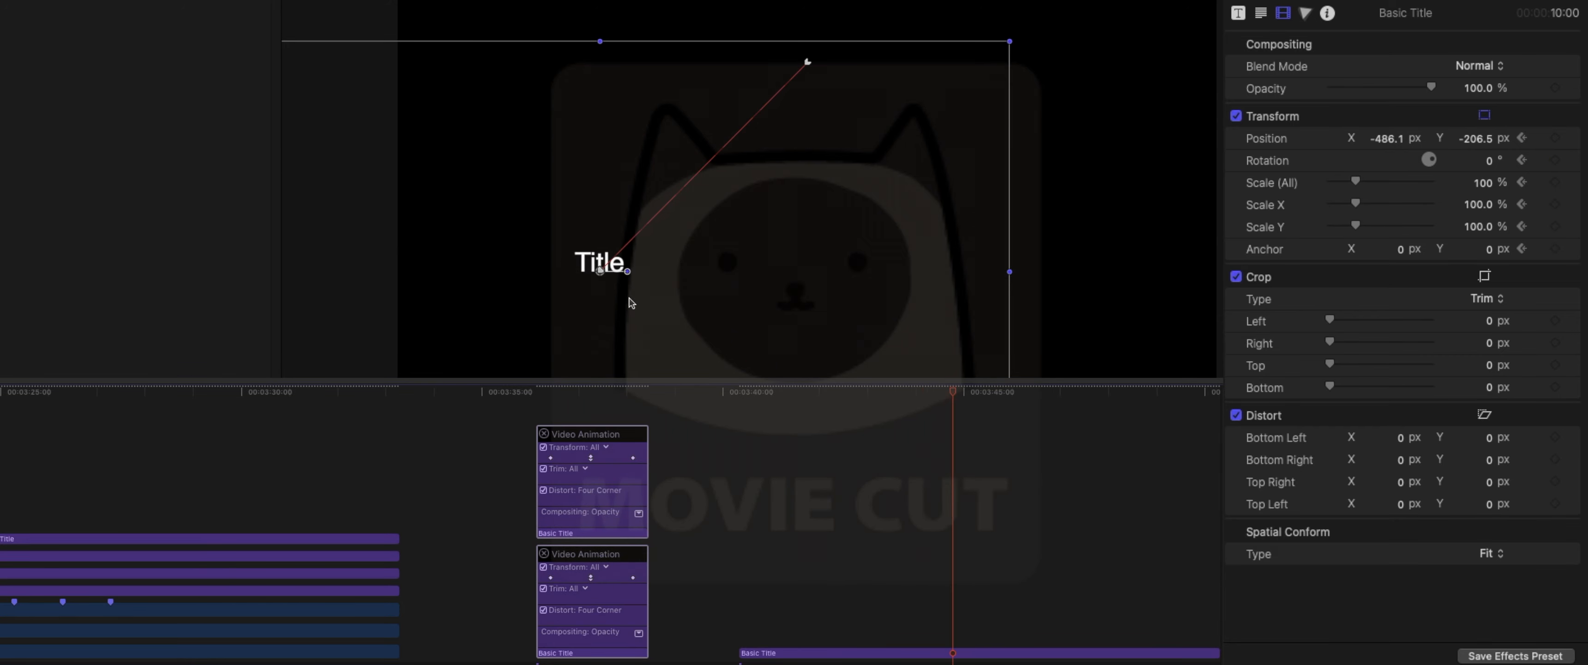
{"action": "left_click_drag", "start_coordinate": [631, 298], "coordinate": [1038, 308]}
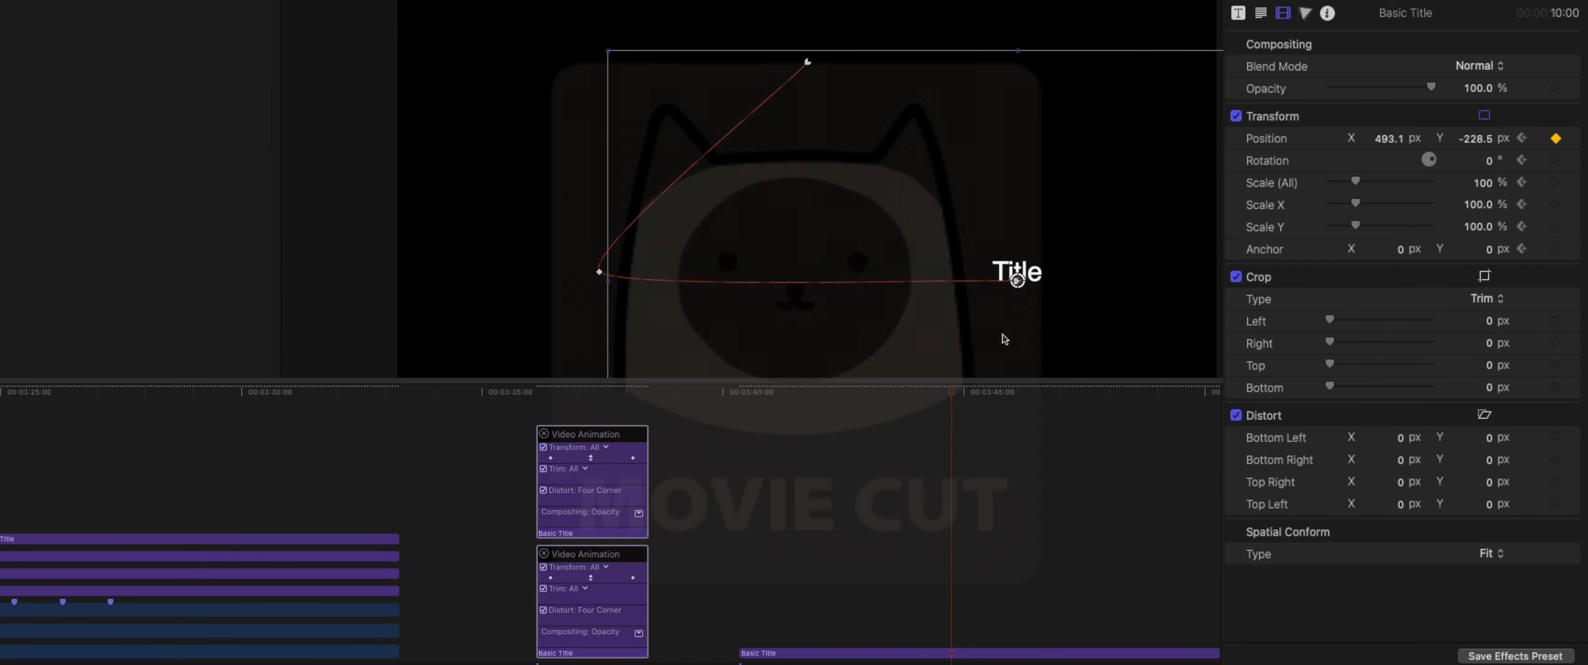
{"action": "left_click", "coordinate": [954, 395]}
{"action": "left_click_drag", "start_coordinate": [954, 396], "coordinate": [1010, 398]}
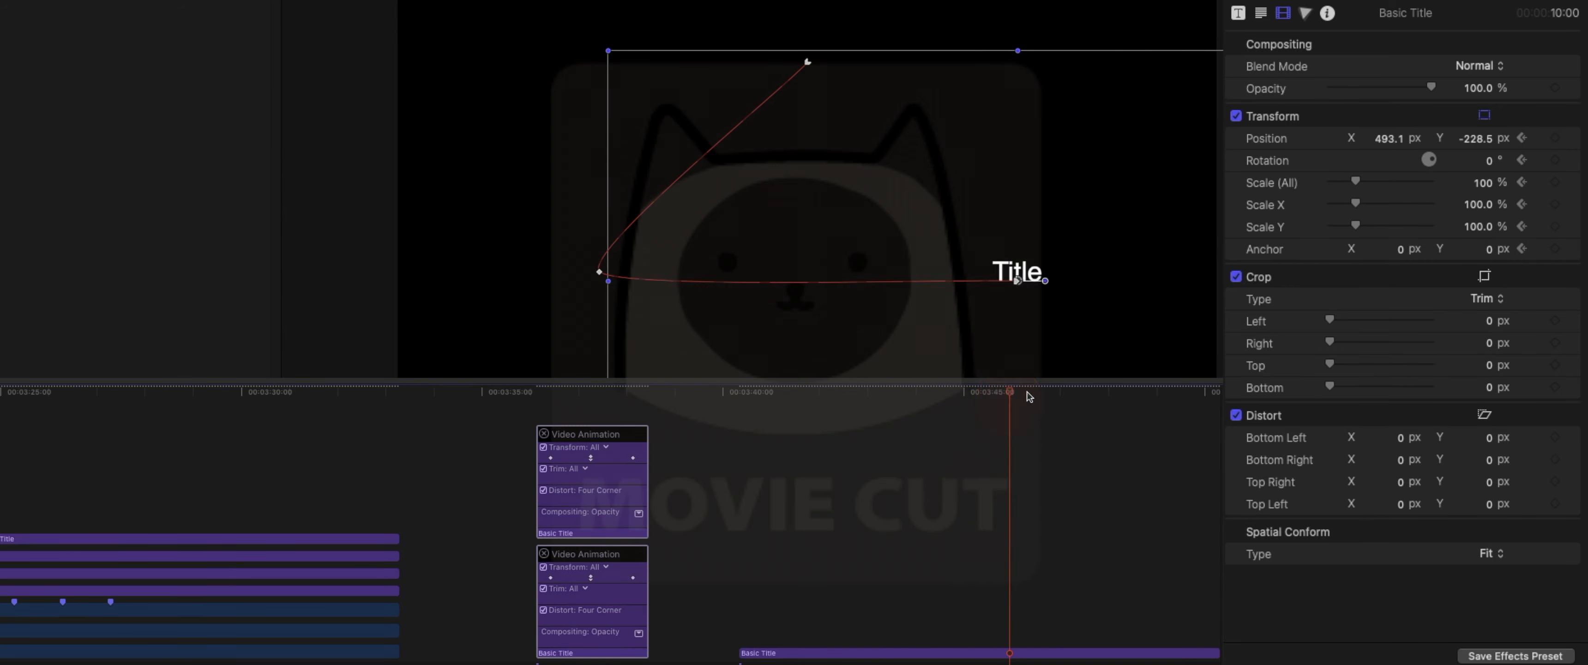
{"action": "left_click_drag", "start_coordinate": [1024, 346], "coordinate": [831, 123]}
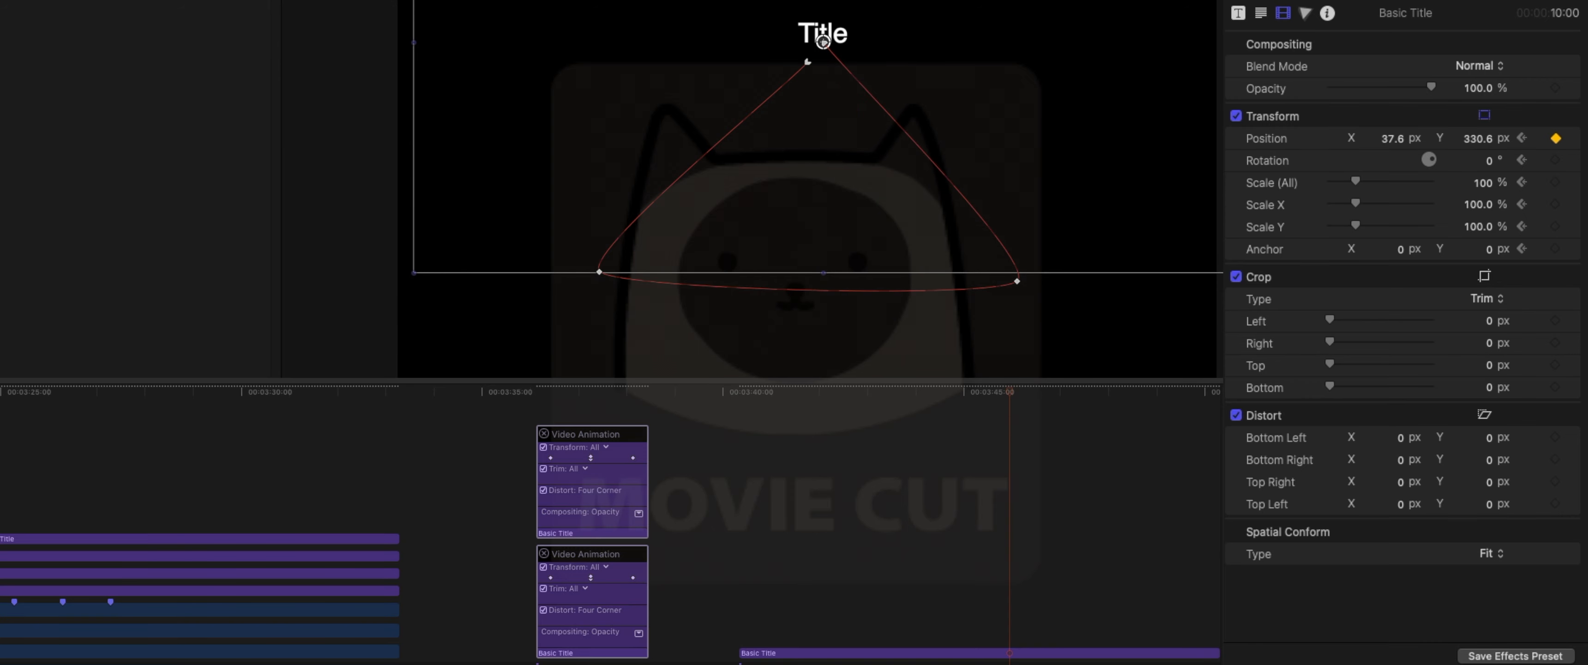
Play back the 10-second title's movement along its triangular motion path from near the first keyframe
{"action": "left_click_drag", "start_coordinate": [828, 398], "coordinate": [752, 393]}
{"action": "key", "text": "space"}
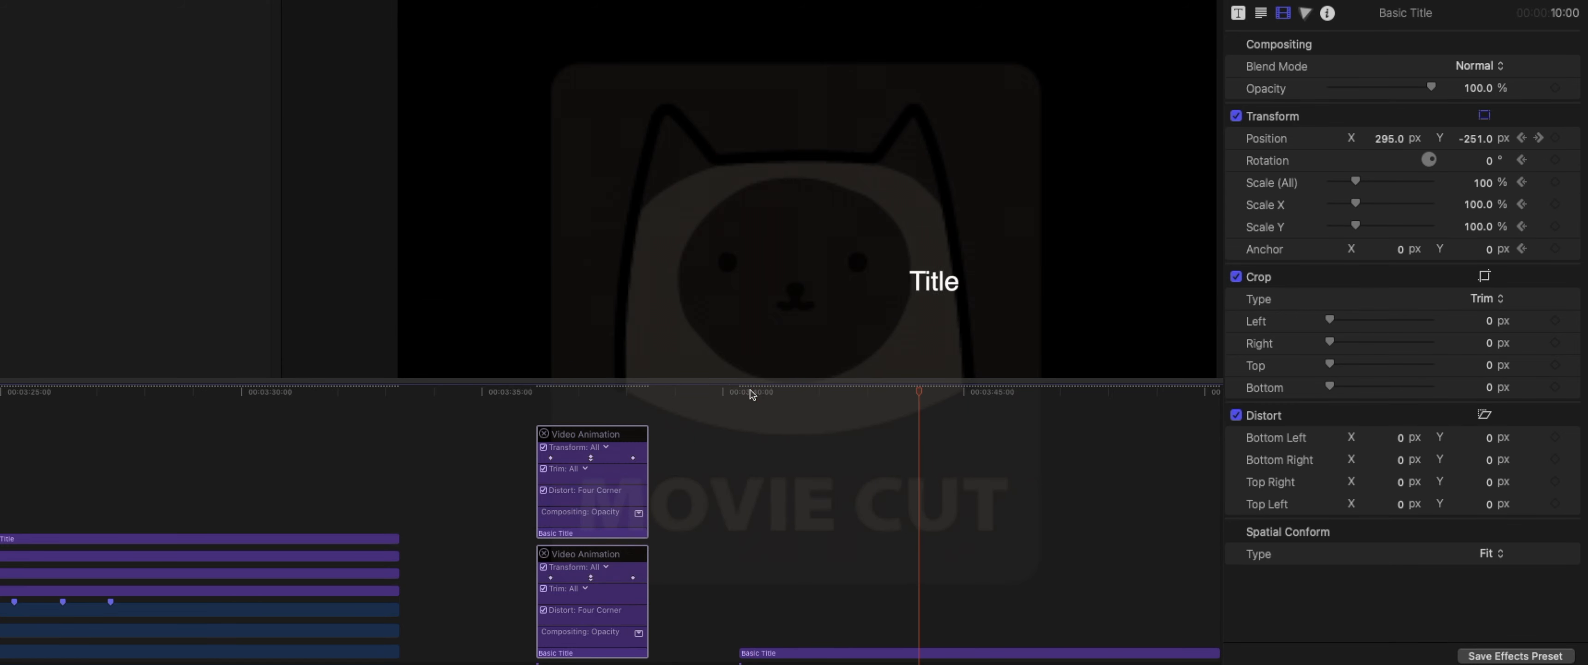
{"action": "key", "text": "space"}
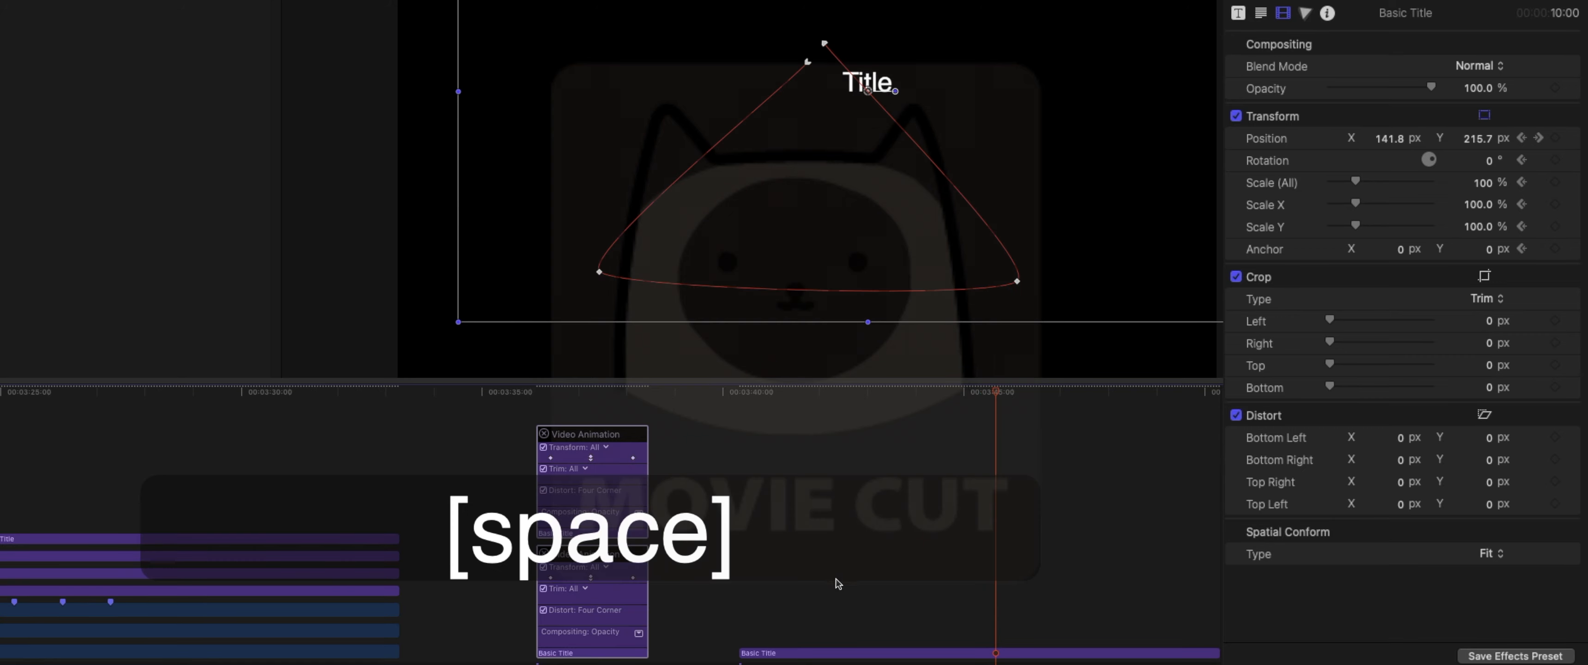
Duplicate the 10-second animated Basic Title directly above the original in the timeline
{"action": "left_click", "coordinate": [835, 648]}
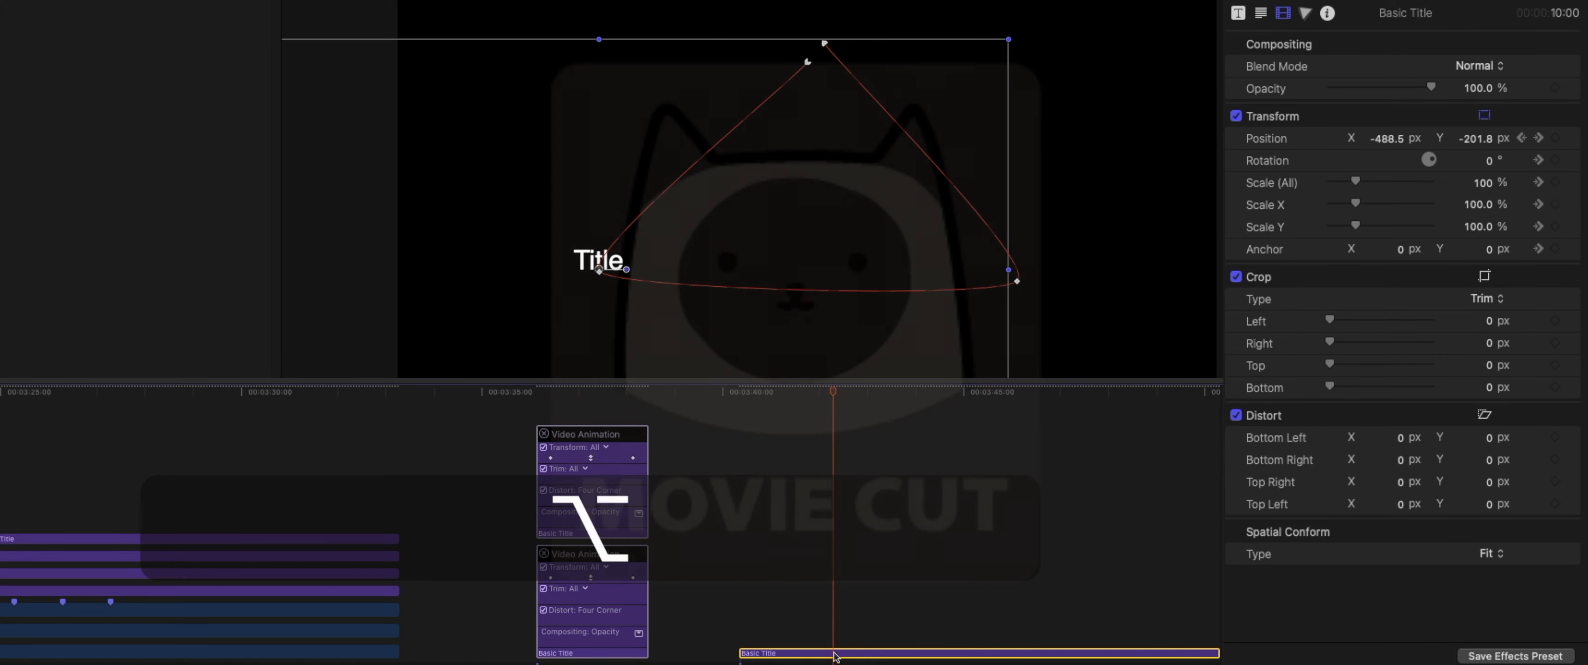
{"action": "left_click_drag", "start_coordinate": [808, 651], "coordinate": [802, 638]}
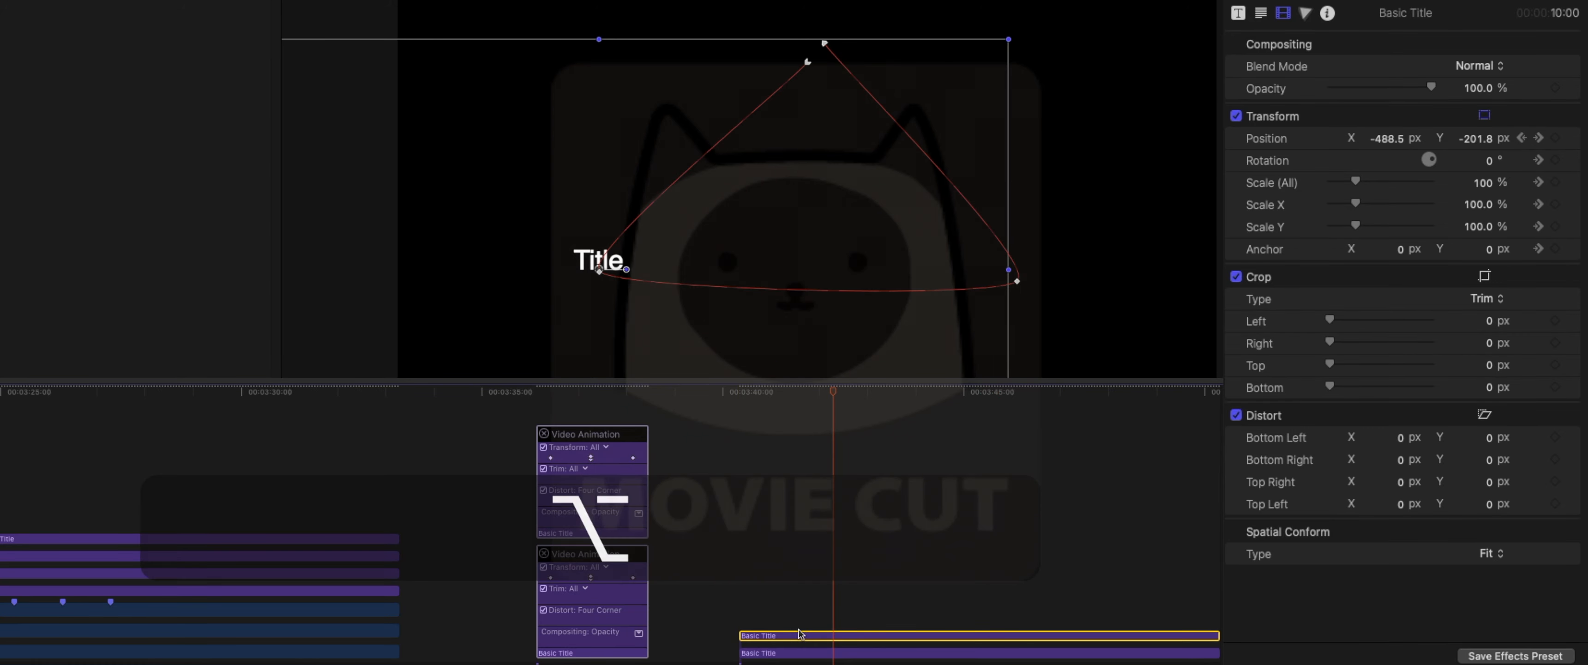
Set the Face color of the upper duplicated 10-second title to yellow
{"action": "left_click", "coordinate": [782, 610]}
{"action": "left_click", "coordinate": [819, 635]}
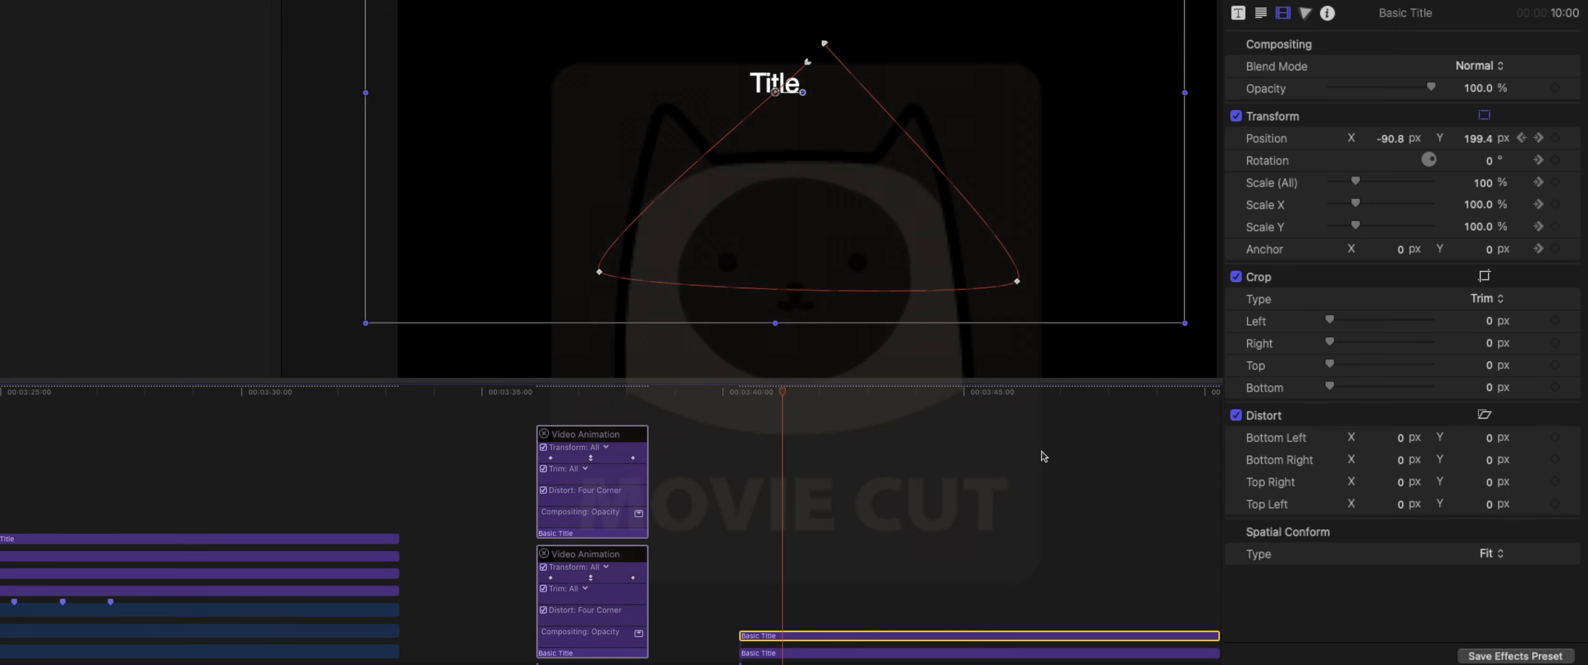
{"action": "left_click", "coordinate": [1287, 18]}
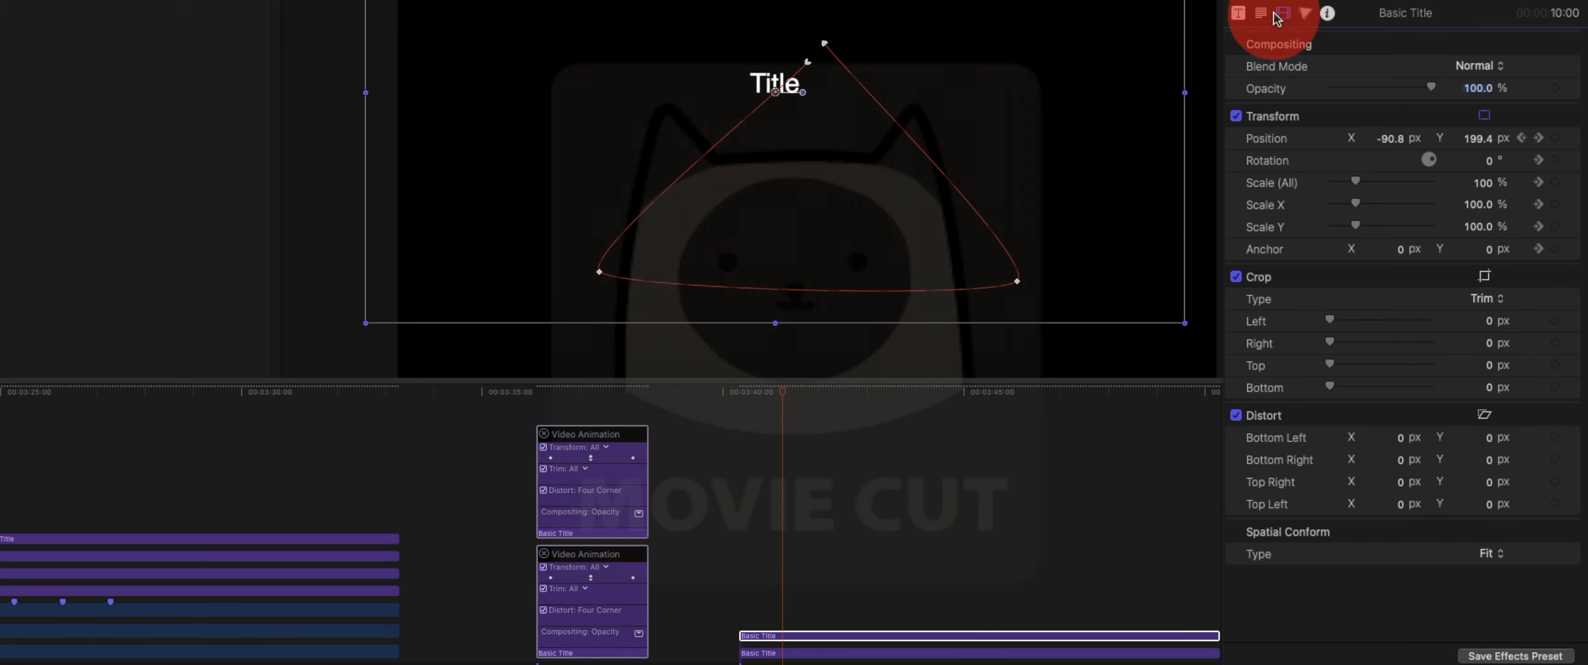
{"action": "left_click", "coordinate": [1260, 12]}
{"action": "scroll", "coordinate": [1417, 399], "scroll_direction": "down", "scroll_amount": 5}
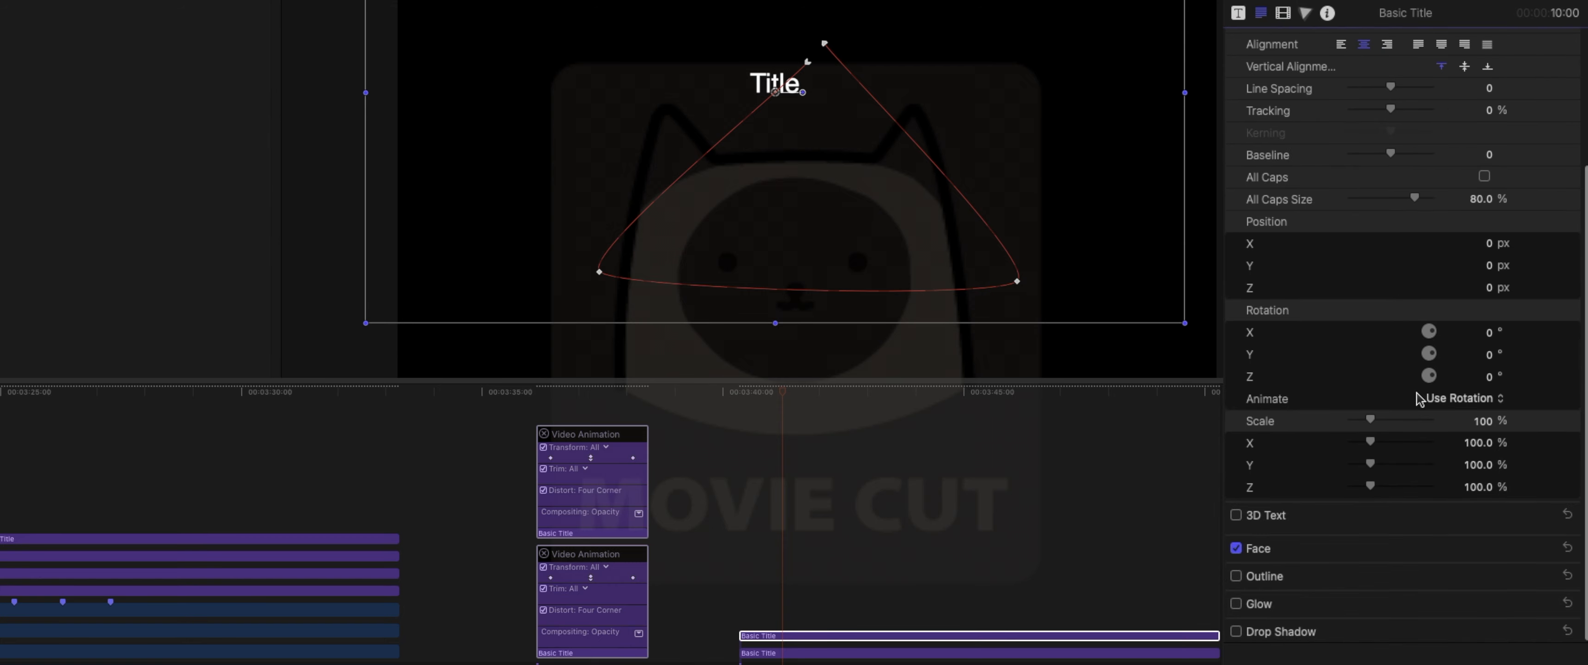
{"action": "left_click", "coordinate": [1547, 547]}
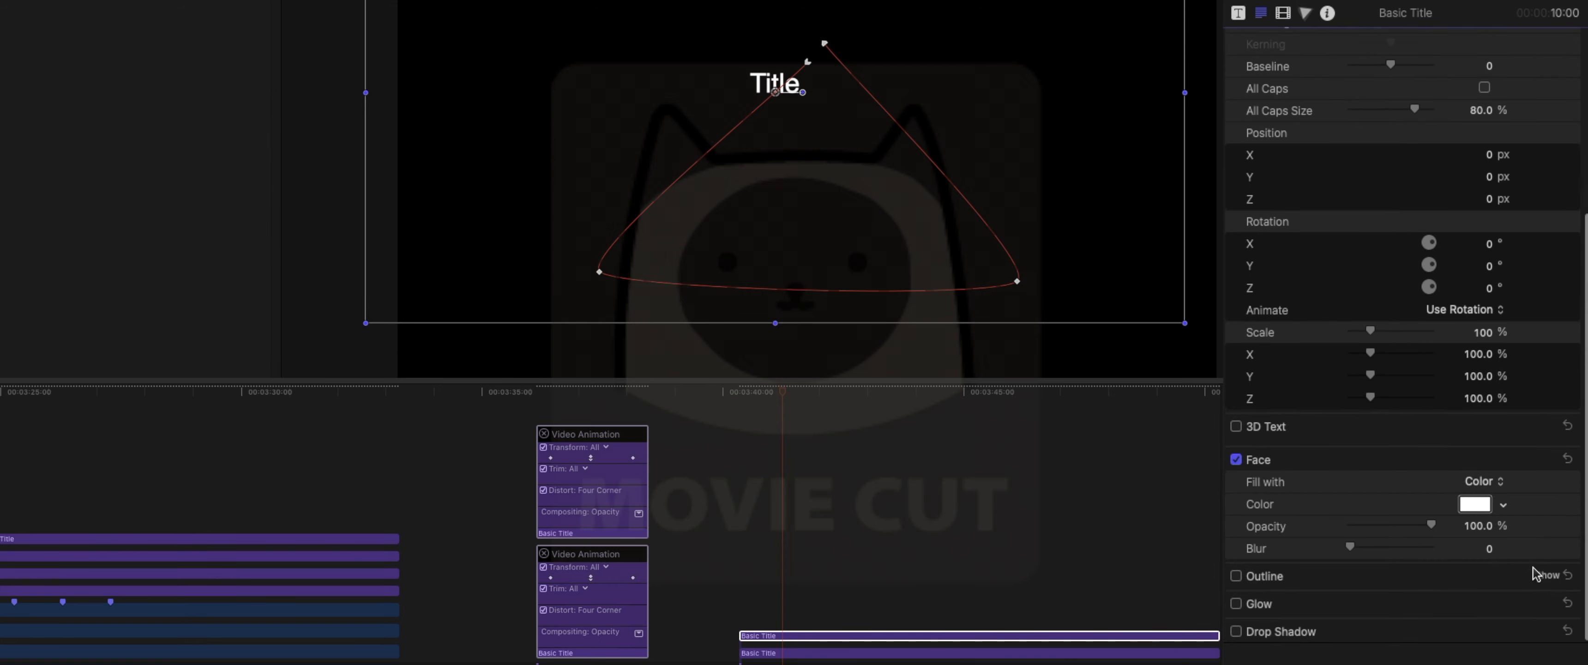
{"action": "left_click", "coordinate": [1474, 504]}
{"action": "left_click_drag", "start_coordinate": [1489, 534], "coordinate": [1433, 543]}
{"action": "key", "text": "Escape"}
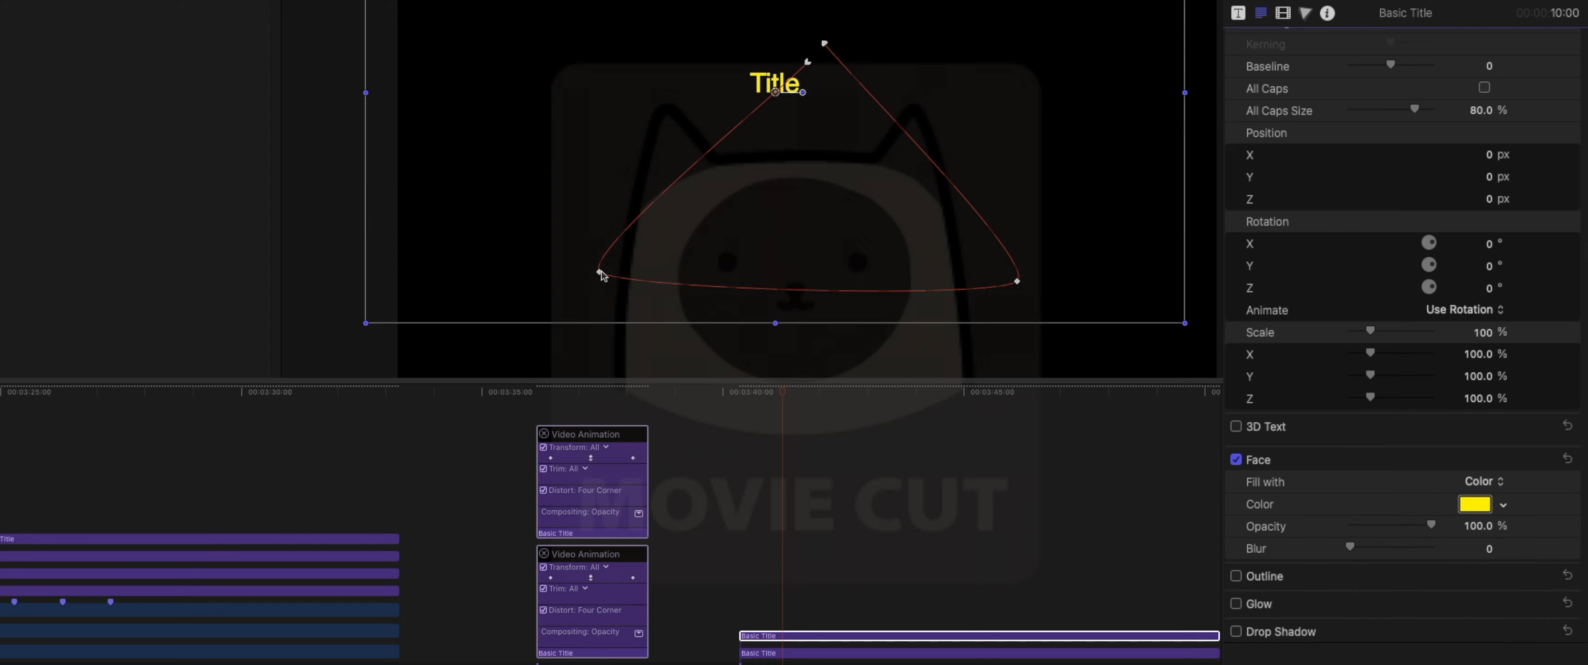
Change all four points on the yellow title's triangular motion path from Smooth to Linear
{"action": "right_click", "coordinate": [809, 62]}
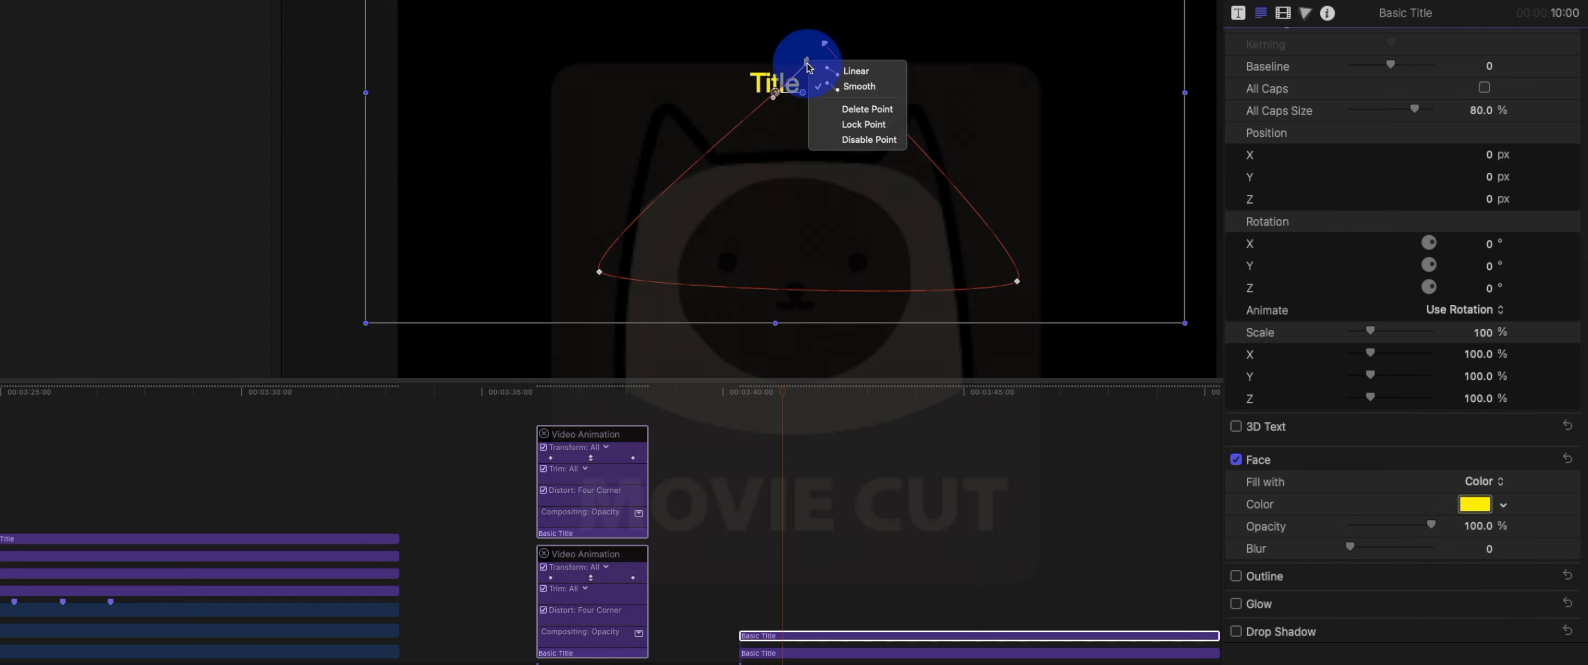
{"action": "left_click", "coordinate": [833, 75]}
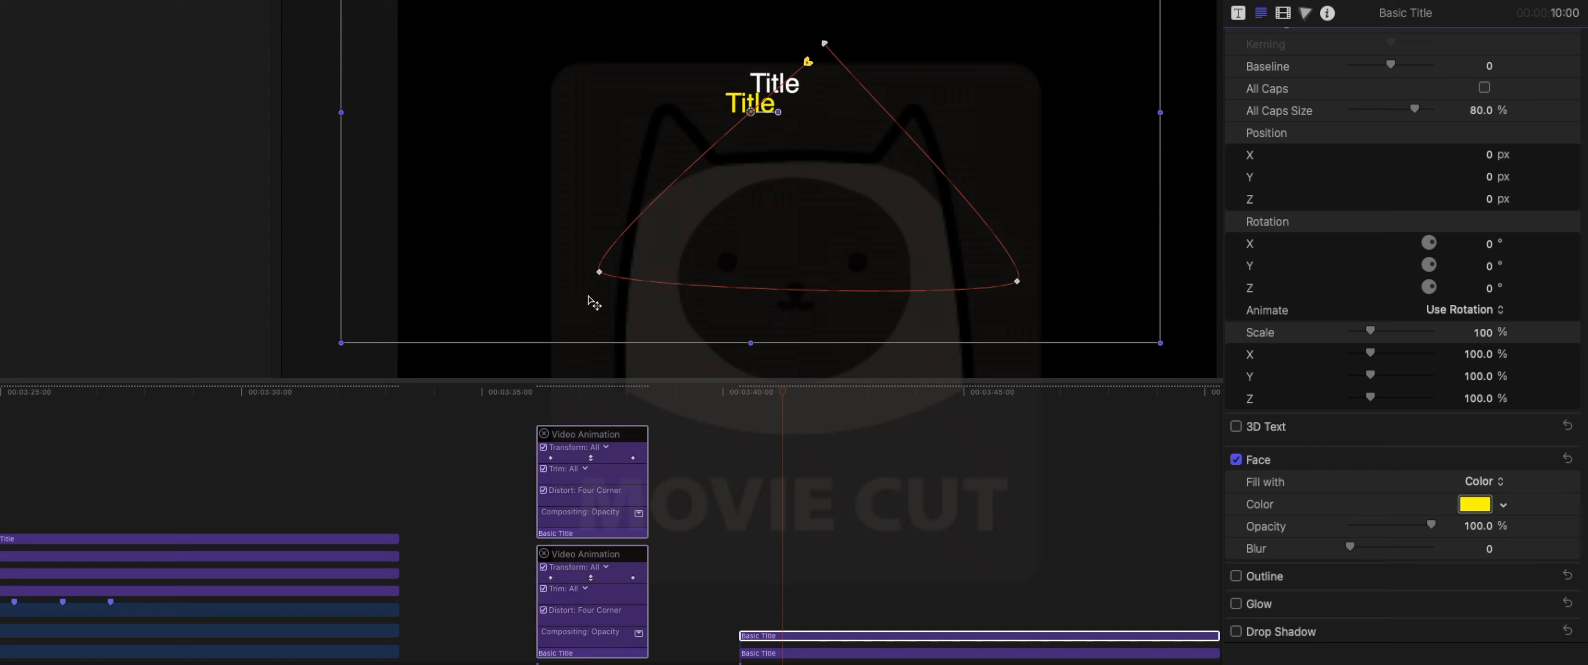
{"action": "right_click", "coordinate": [599, 273]}
{"action": "left_click", "coordinate": [622, 286]}
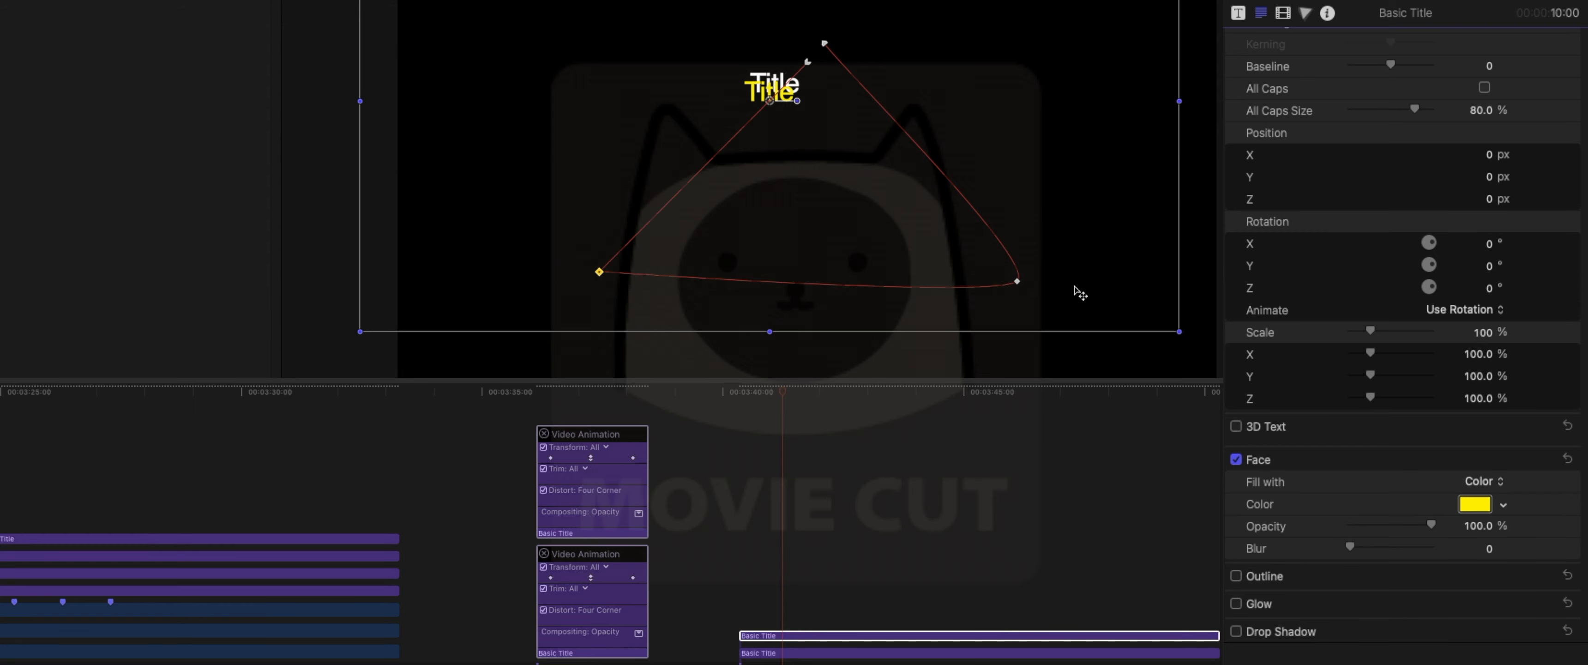
{"action": "right_click", "coordinate": [1019, 283]}
{"action": "left_click", "coordinate": [1042, 296]}
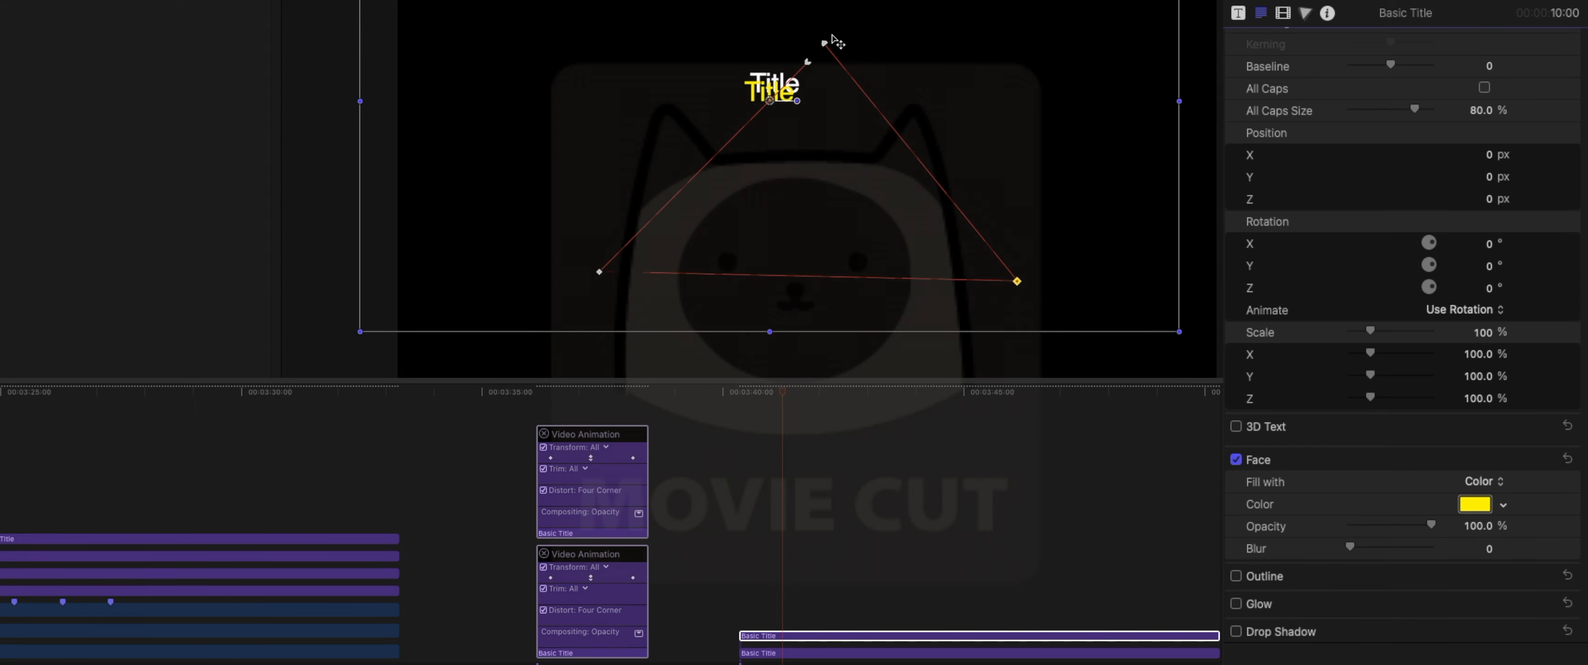
{"action": "right_click", "coordinate": [828, 48]}
{"action": "left_click", "coordinate": [848, 57]}
Play back both titles from near the first keyframe and scrub back to compare Linear and Smooth motion
{"action": "left_click", "coordinate": [768, 407]}
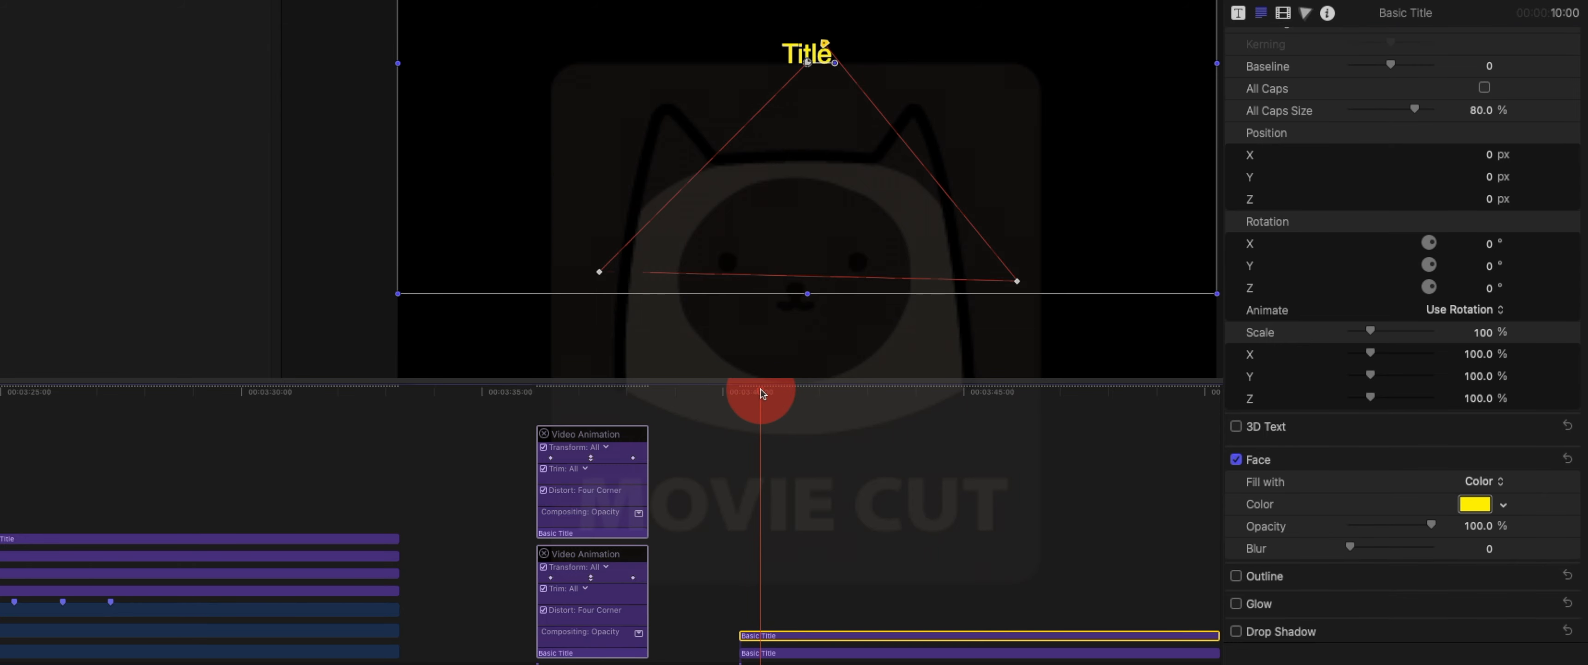
{"action": "key", "text": "space"}
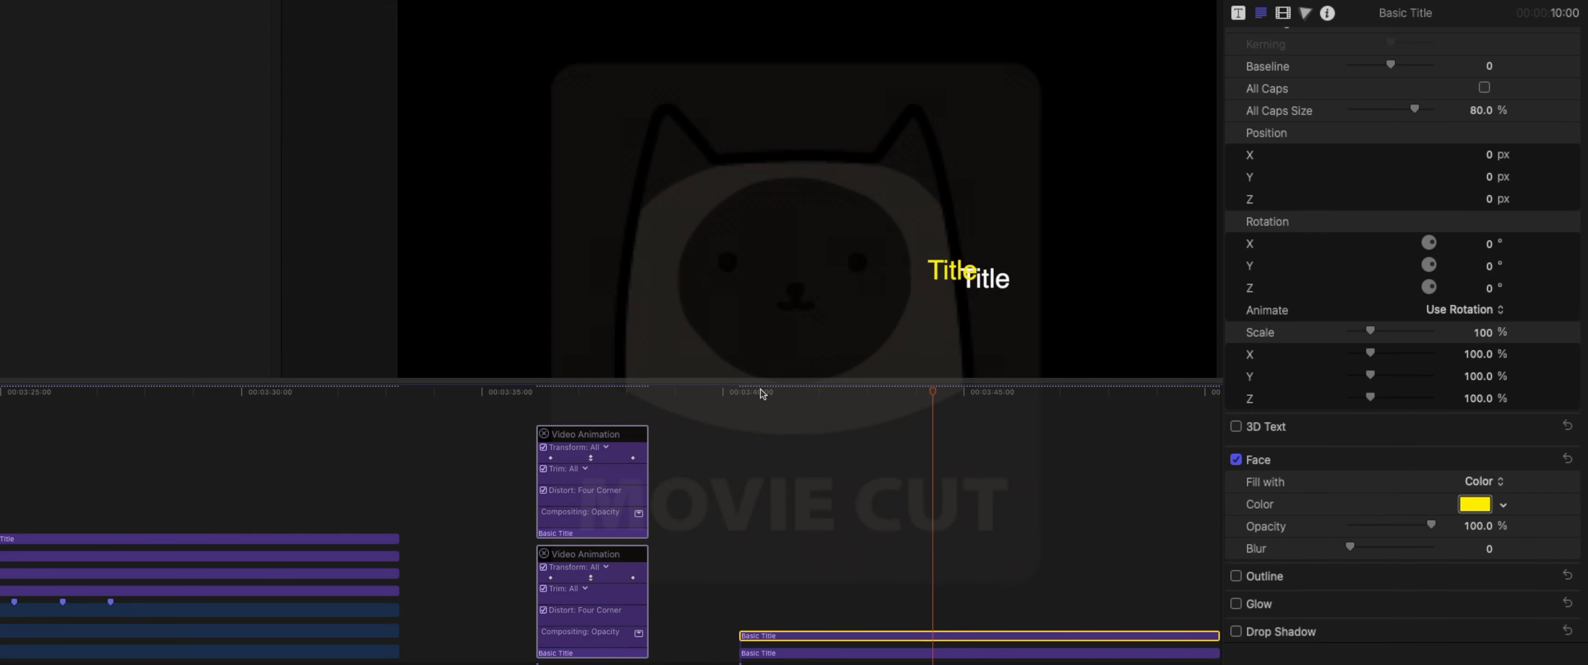
{"action": "key", "text": "space"}
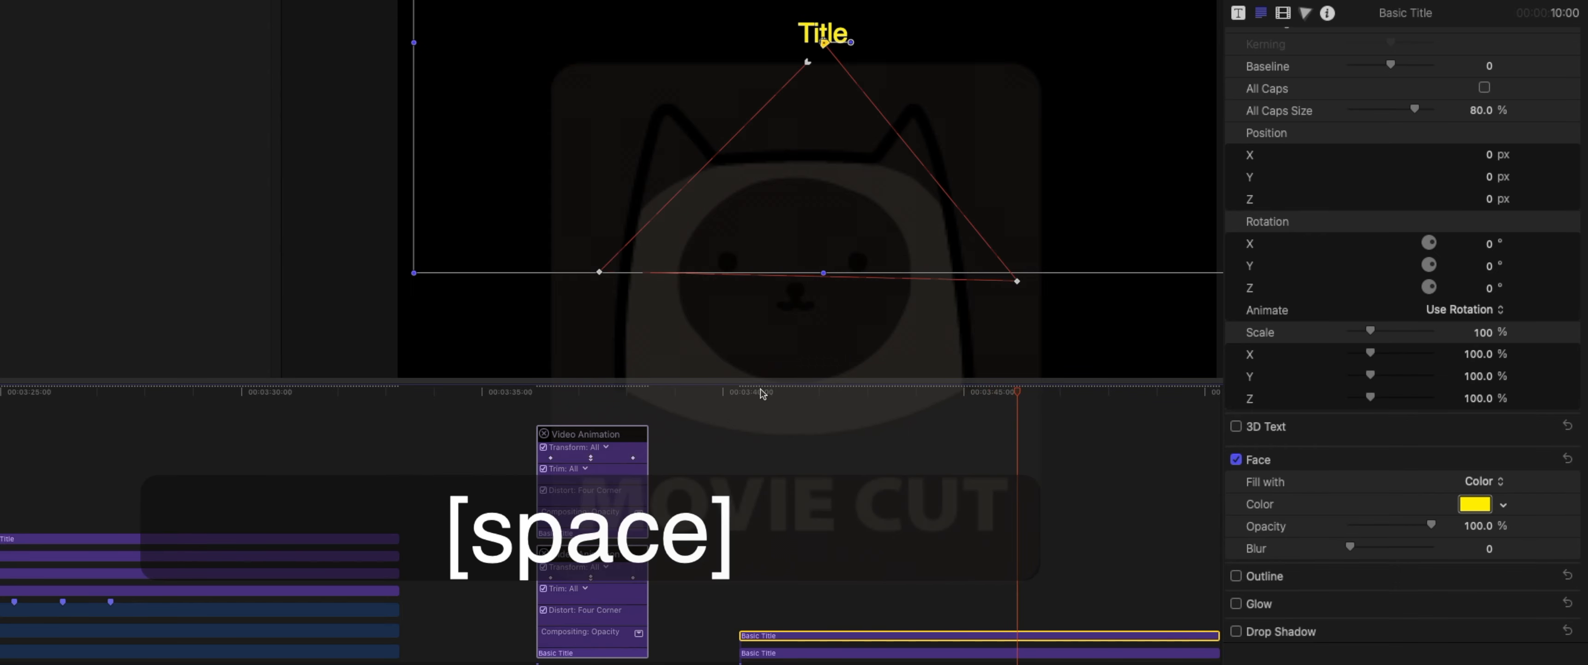
{"action": "left_click", "coordinate": [802, 401]}
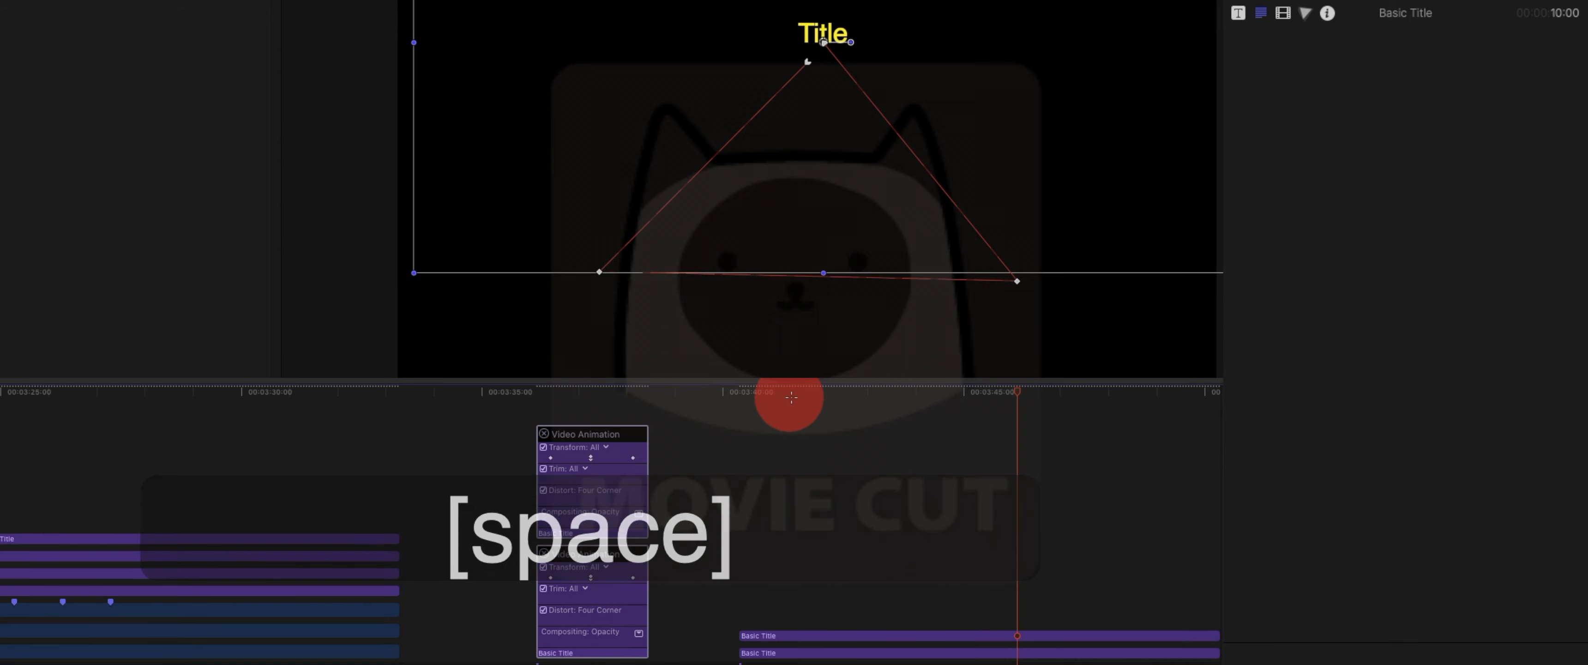
{"action": "mouse_move", "coordinate": [816, 393]}
{"action": "left_mouse_down"}
{"action": "mouse_move", "coordinate": [845, 394]}
{"action": "mouse_move", "coordinate": [797, 393]}
{"action": "left_mouse_up"}
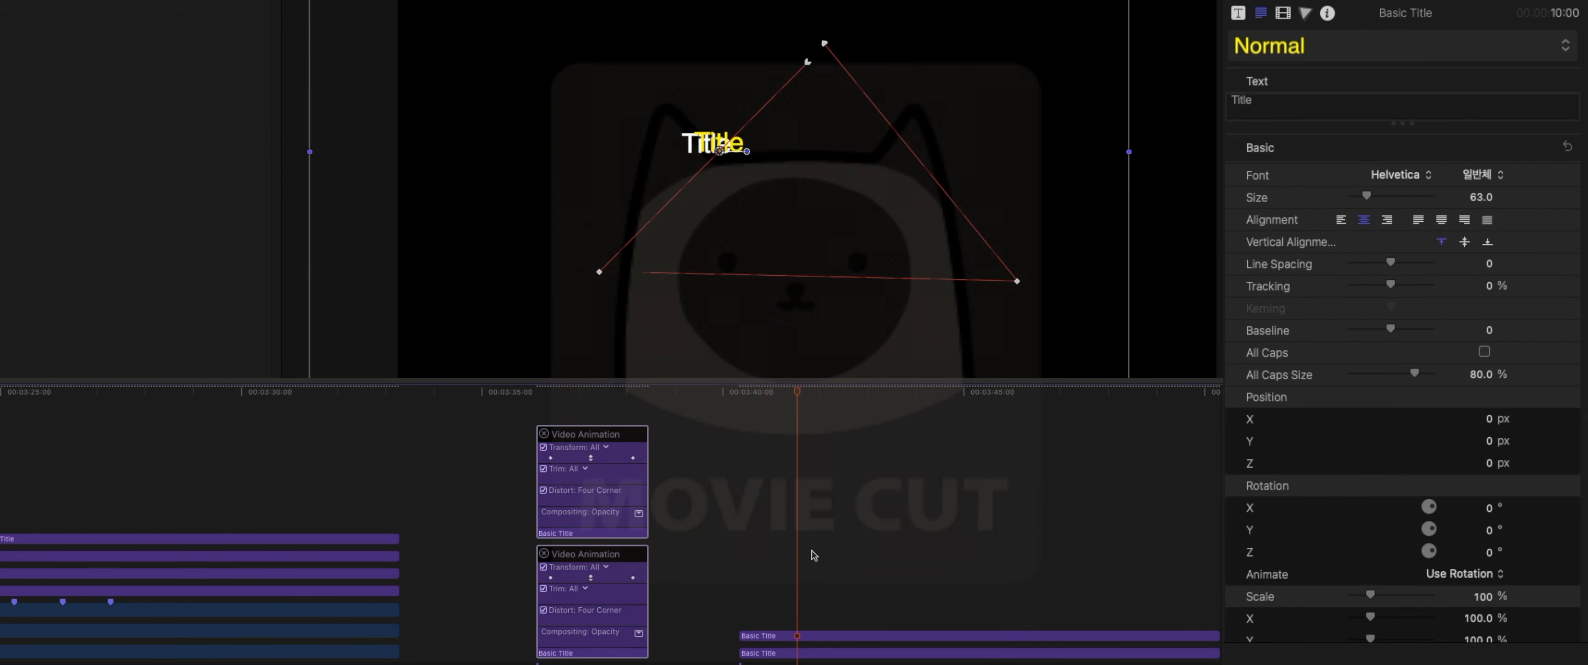
On the lower white title, bow the motion path outward around its lower-left point by extending both curve handles
{"action": "left_click", "coordinate": [806, 653]}
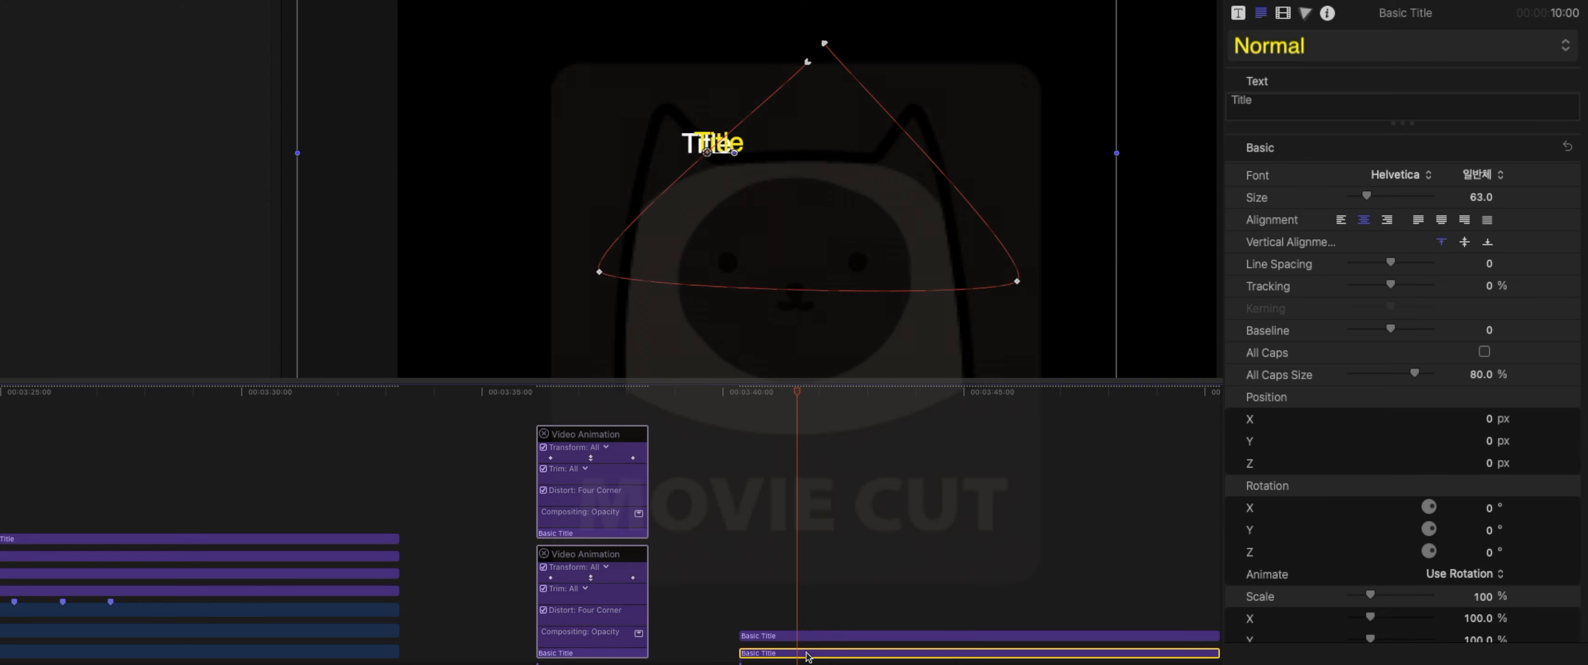
{"action": "left_click", "coordinate": [598, 272]}
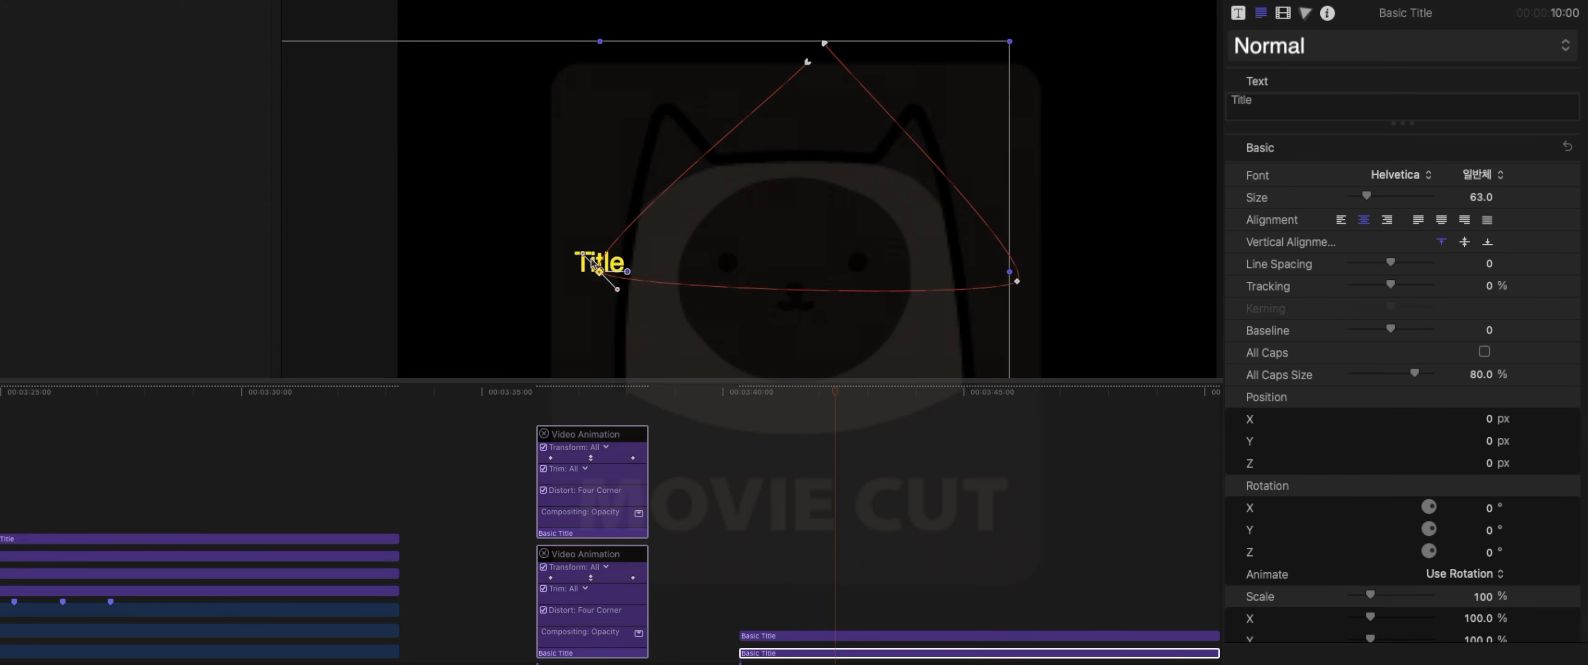
{"action": "left_click_drag", "start_coordinate": [581, 257], "coordinate": [478, 21]}
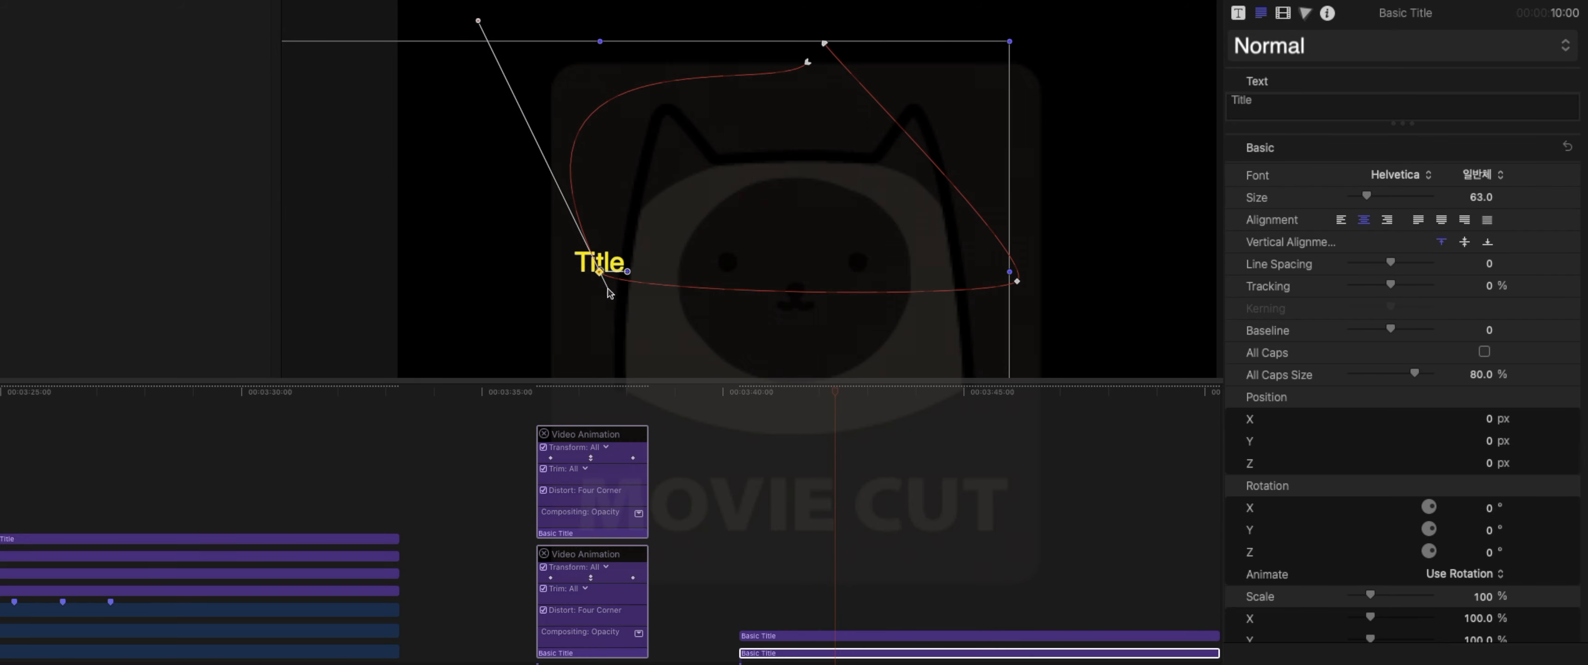
{"action": "left_click_drag", "start_coordinate": [608, 288], "coordinate": [873, 414]}
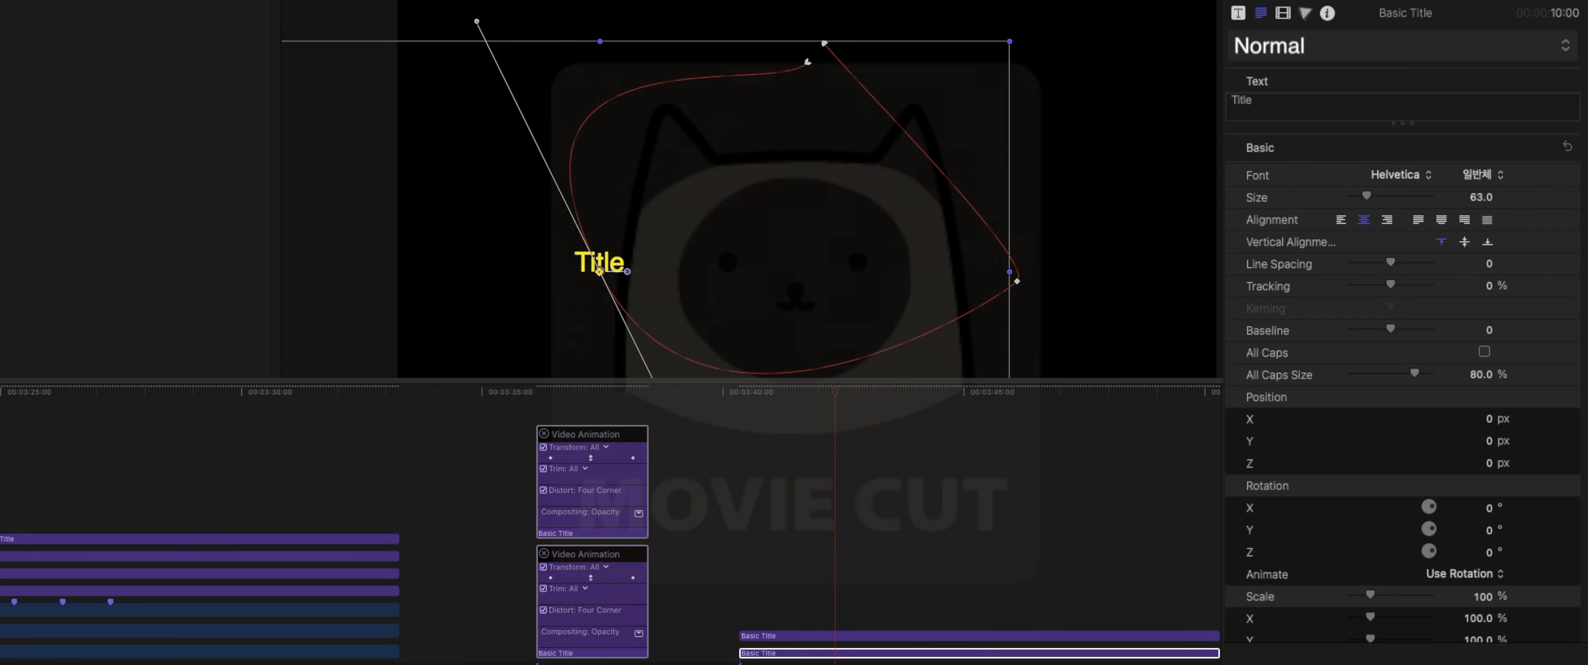
Curve the white title's path around its lower-right point by pulling one handle far upward and the other downward
{"action": "left_click", "coordinate": [1017, 281]}
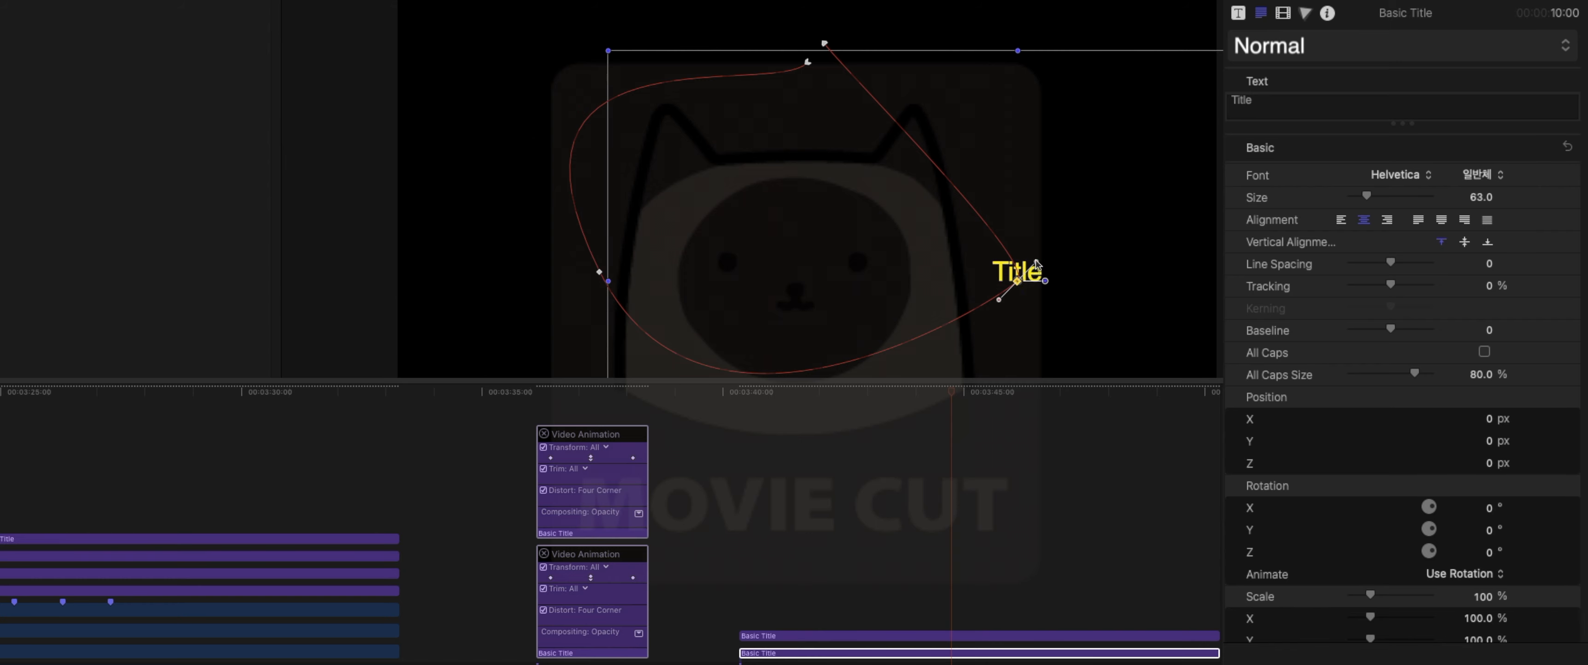
{"action": "left_click_drag", "start_coordinate": [1035, 262], "coordinate": [1123, 2]}
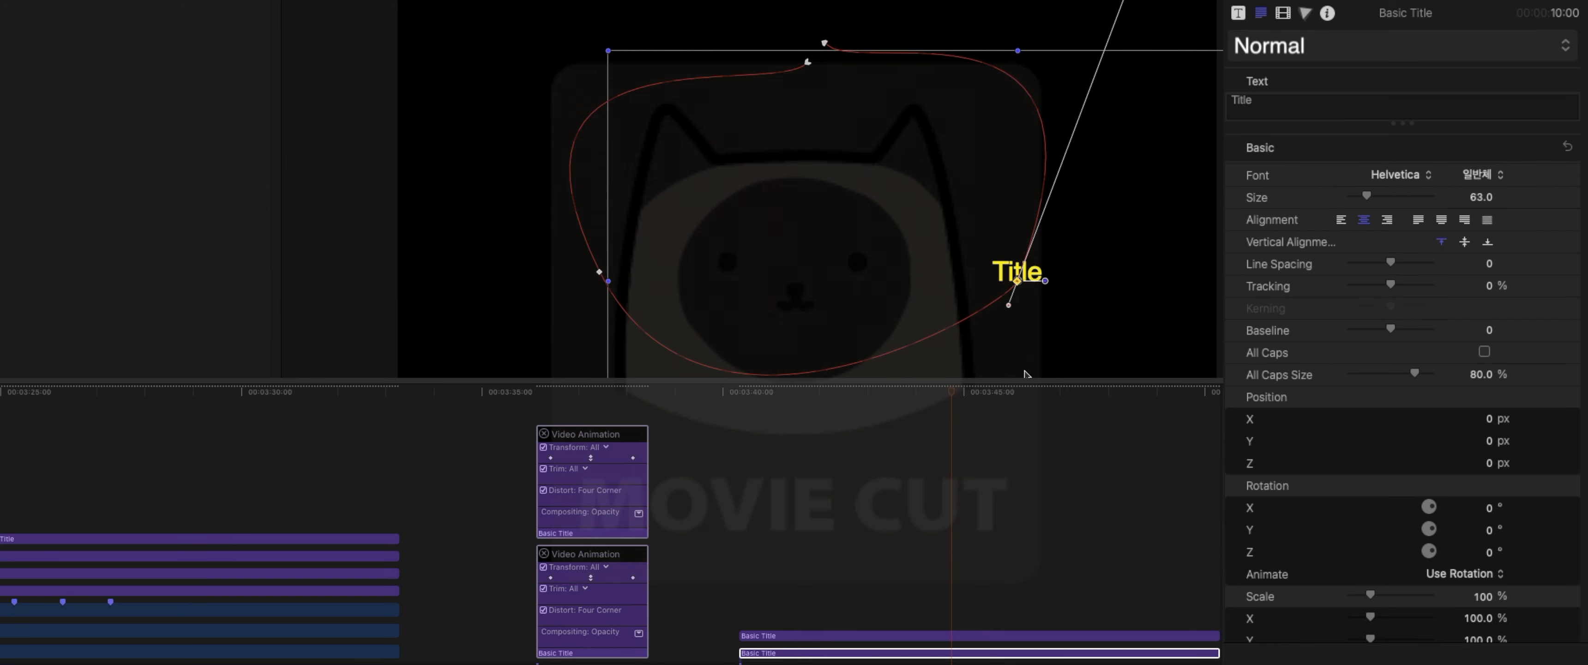
{"action": "left_click_drag", "start_coordinate": [1012, 307], "coordinate": [987, 365]}
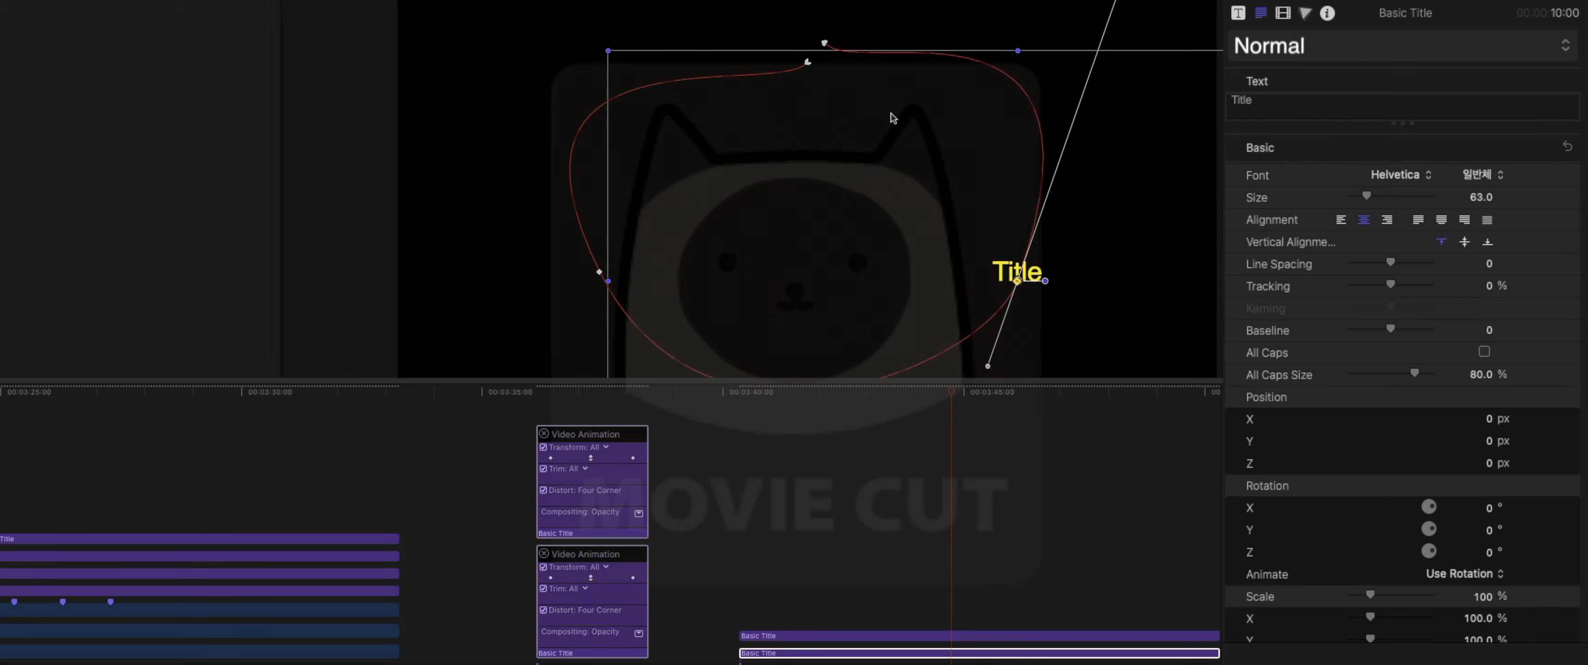
Pull the curve handles of the path's last and first points steeply downward so both upper segments dip inward
{"action": "left_click", "coordinate": [823, 45]}
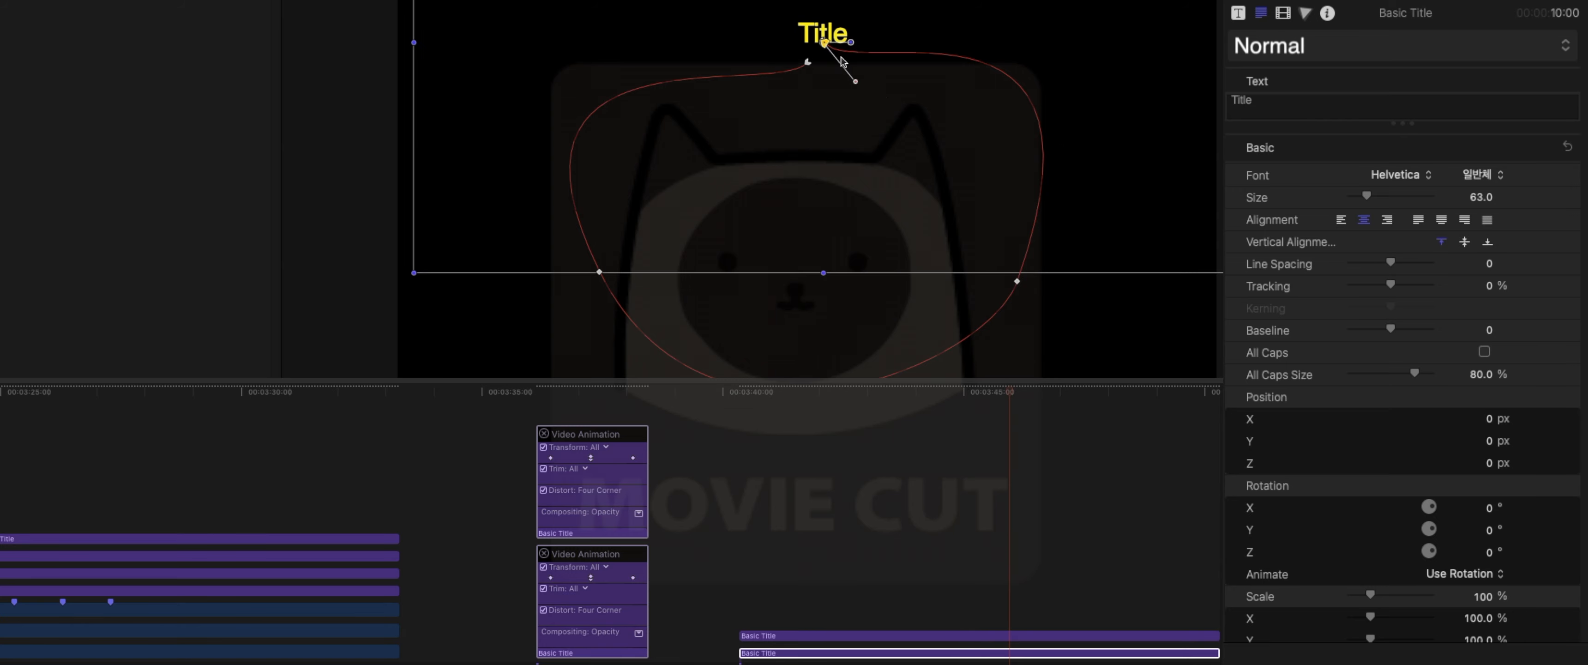
{"action": "left_click_drag", "start_coordinate": [854, 84], "coordinate": [783, 373]}
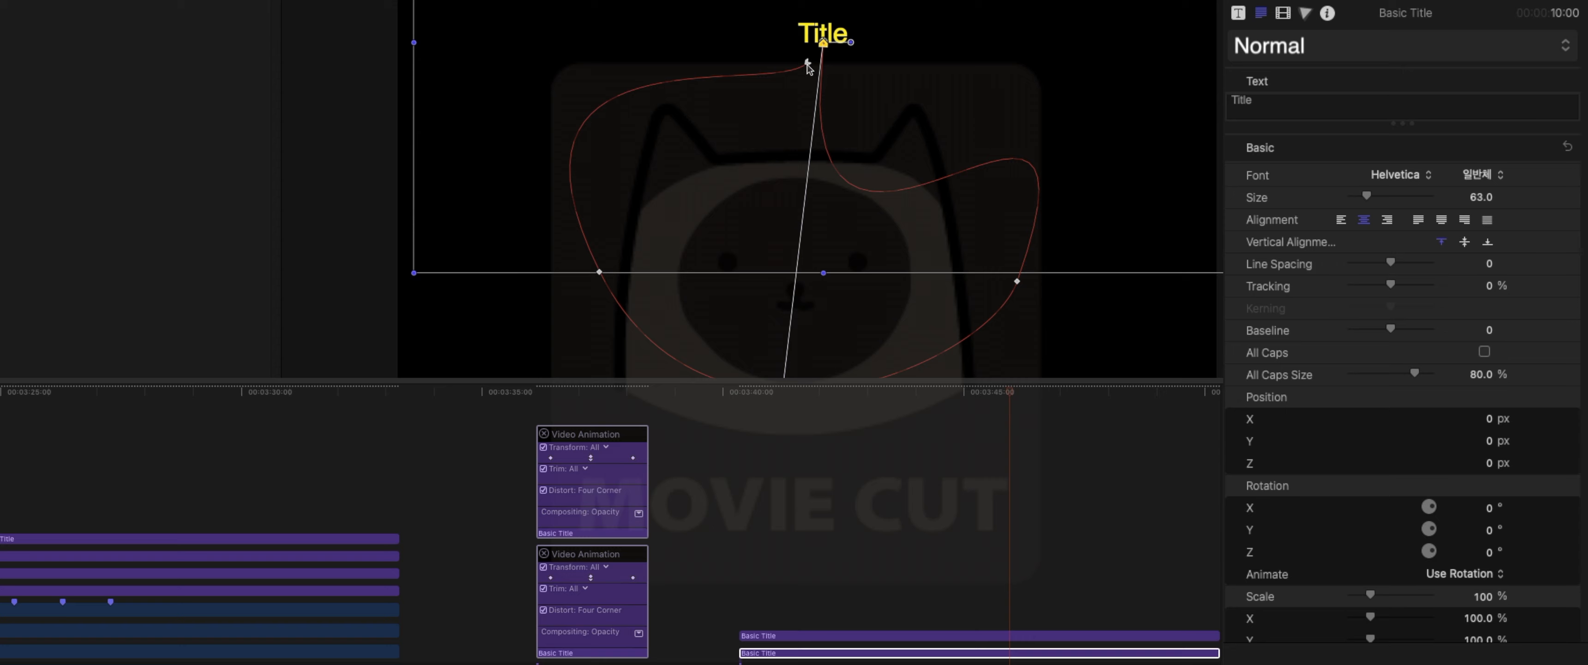
{"action": "left_click", "coordinate": [807, 63]}
{"action": "left_click_drag", "start_coordinate": [775, 97], "coordinate": [836, 330]}
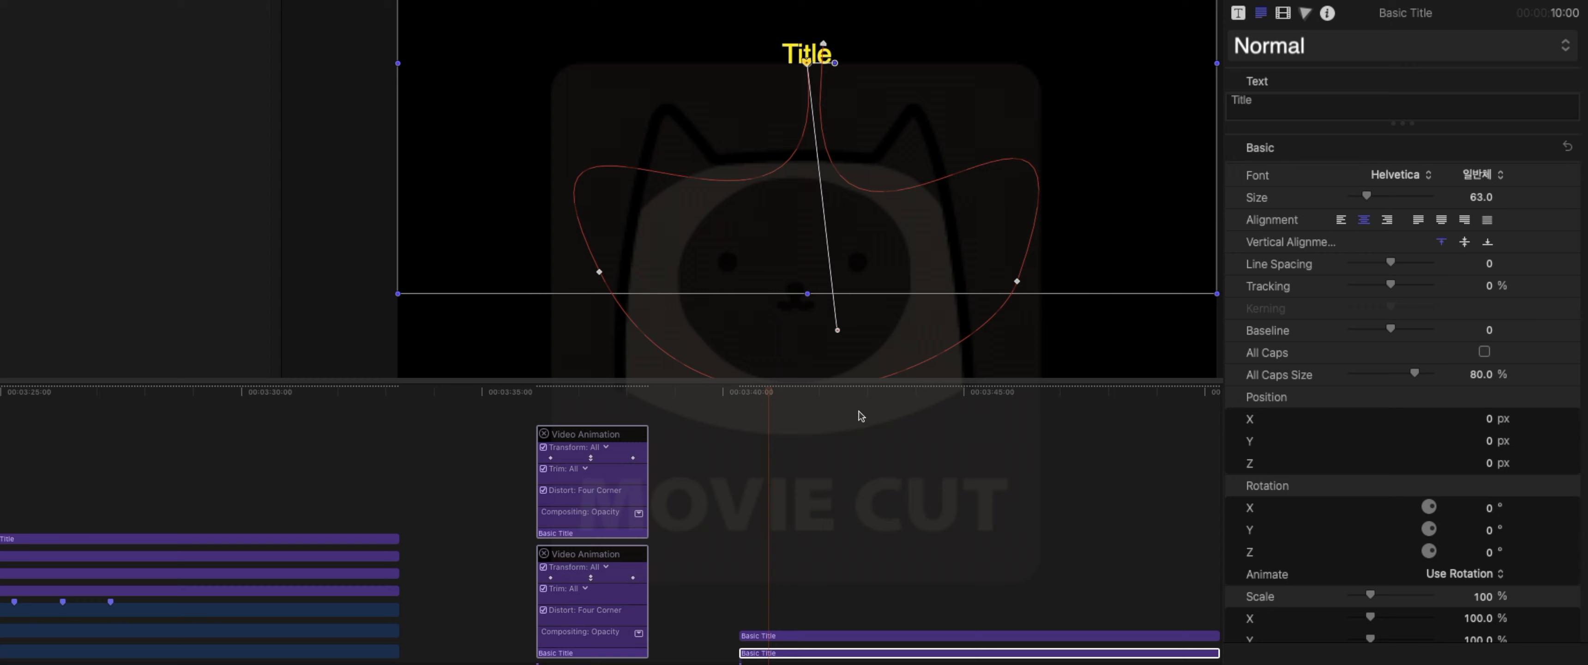
Play back both titles from the clip start to compare the curved path with the straight triangular one
{"action": "left_click", "coordinate": [747, 398]}
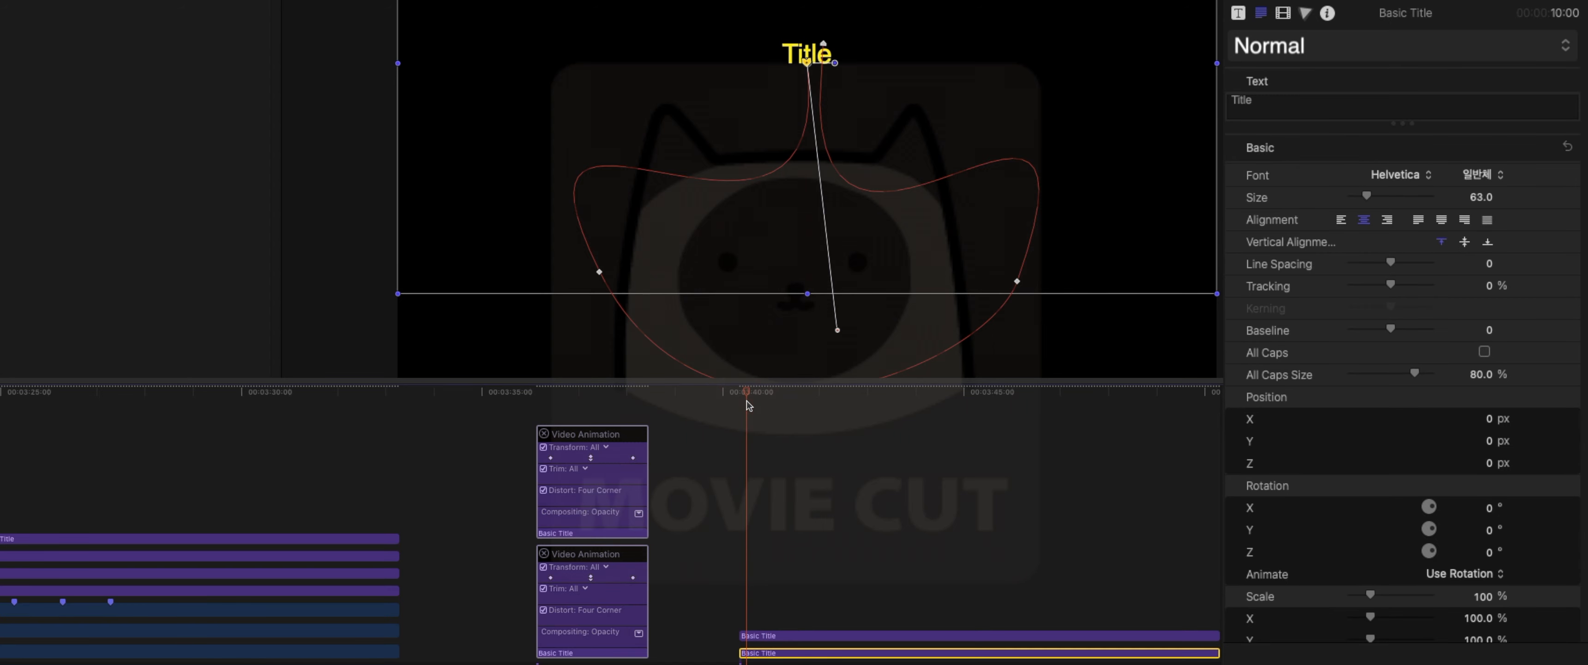
{"action": "key", "text": "space"}
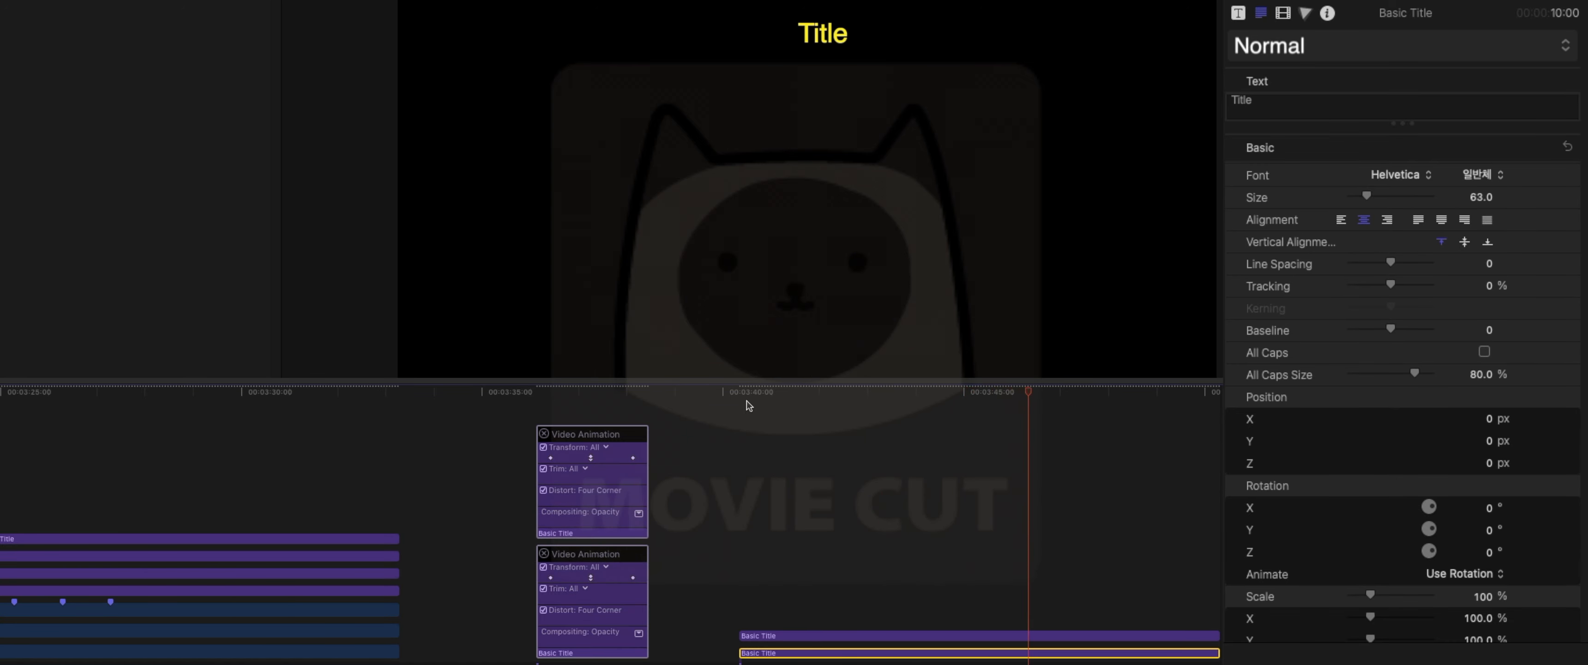
{"action": "key", "text": "space"}
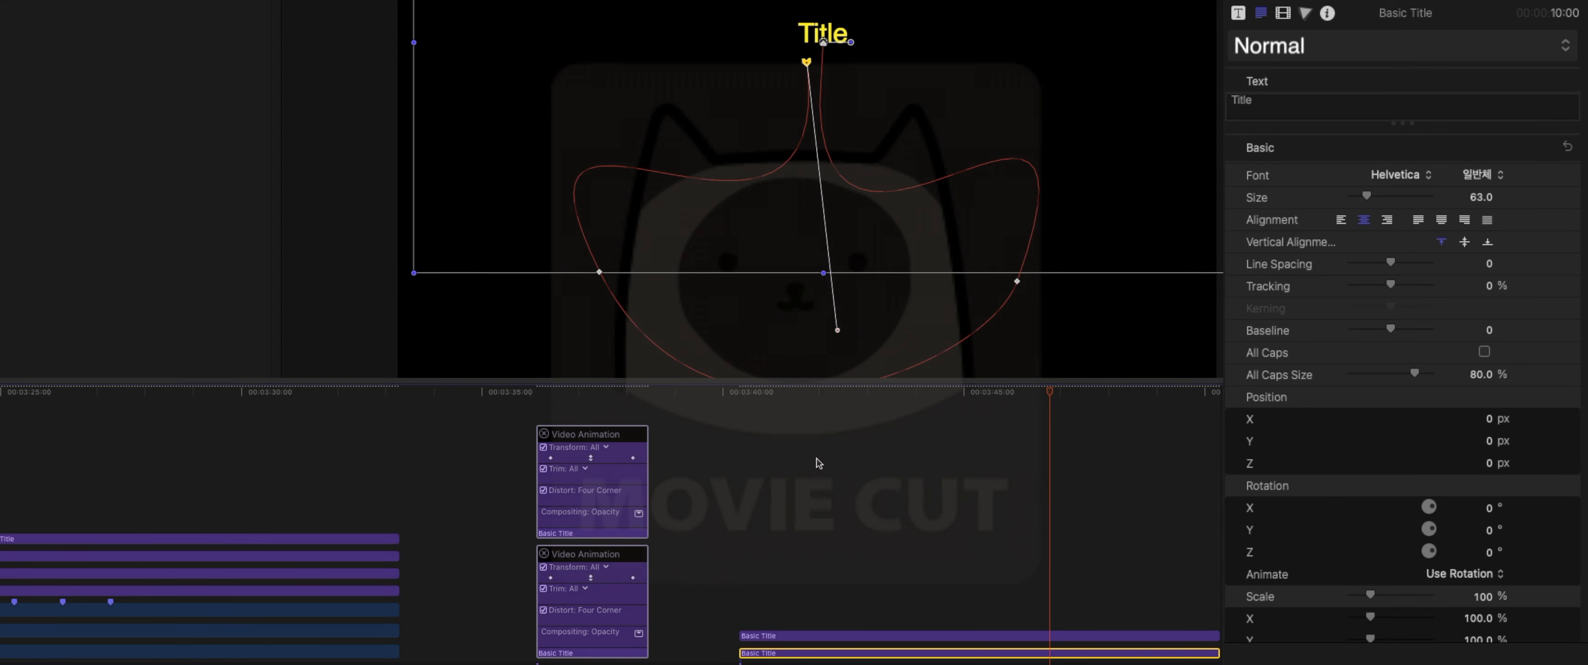
Delete the lower white 10-second title and show the video animation keyframes of the remaining yellow title
{"action": "scroll", "coordinate": [727, 478], "scroll_direction": "right", "scroll_amount": 5}
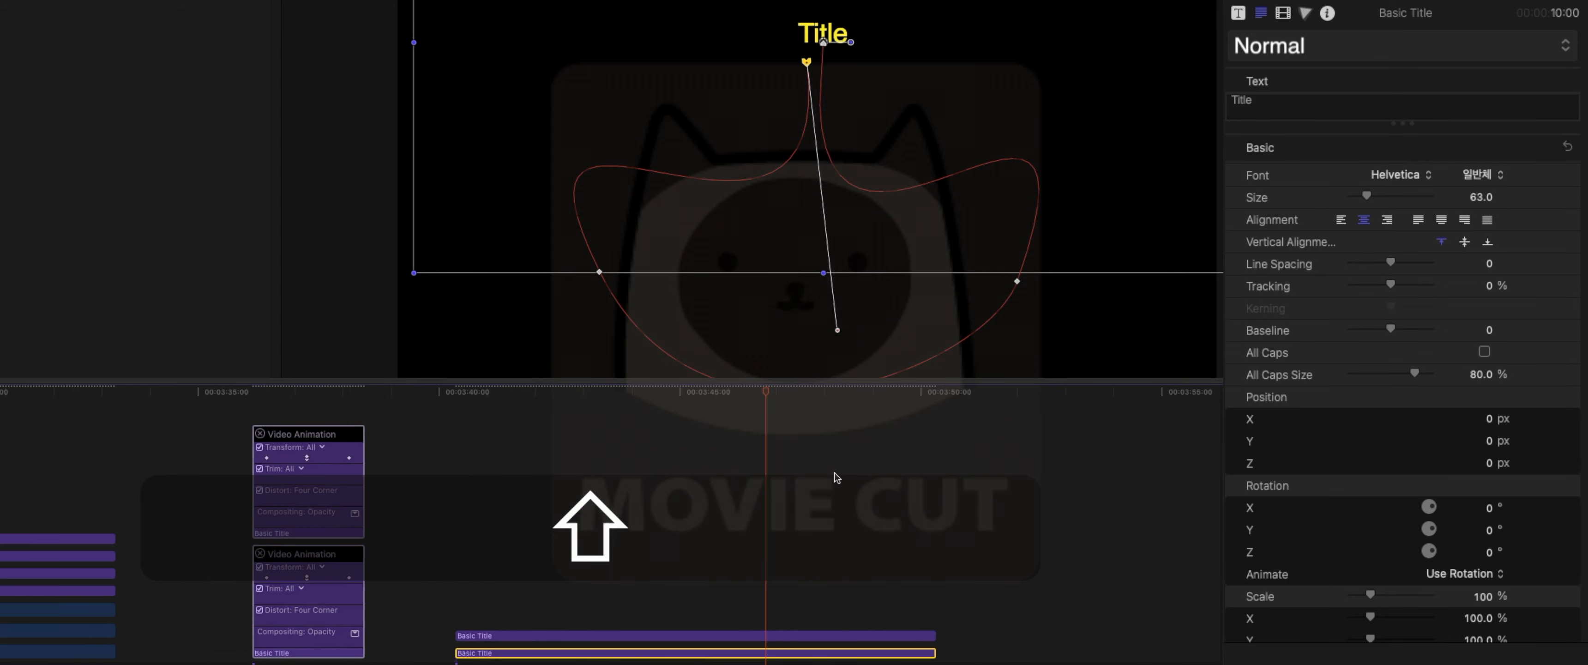
{"action": "left_click", "coordinate": [603, 638]}
{"action": "left_click", "coordinate": [592, 659]}
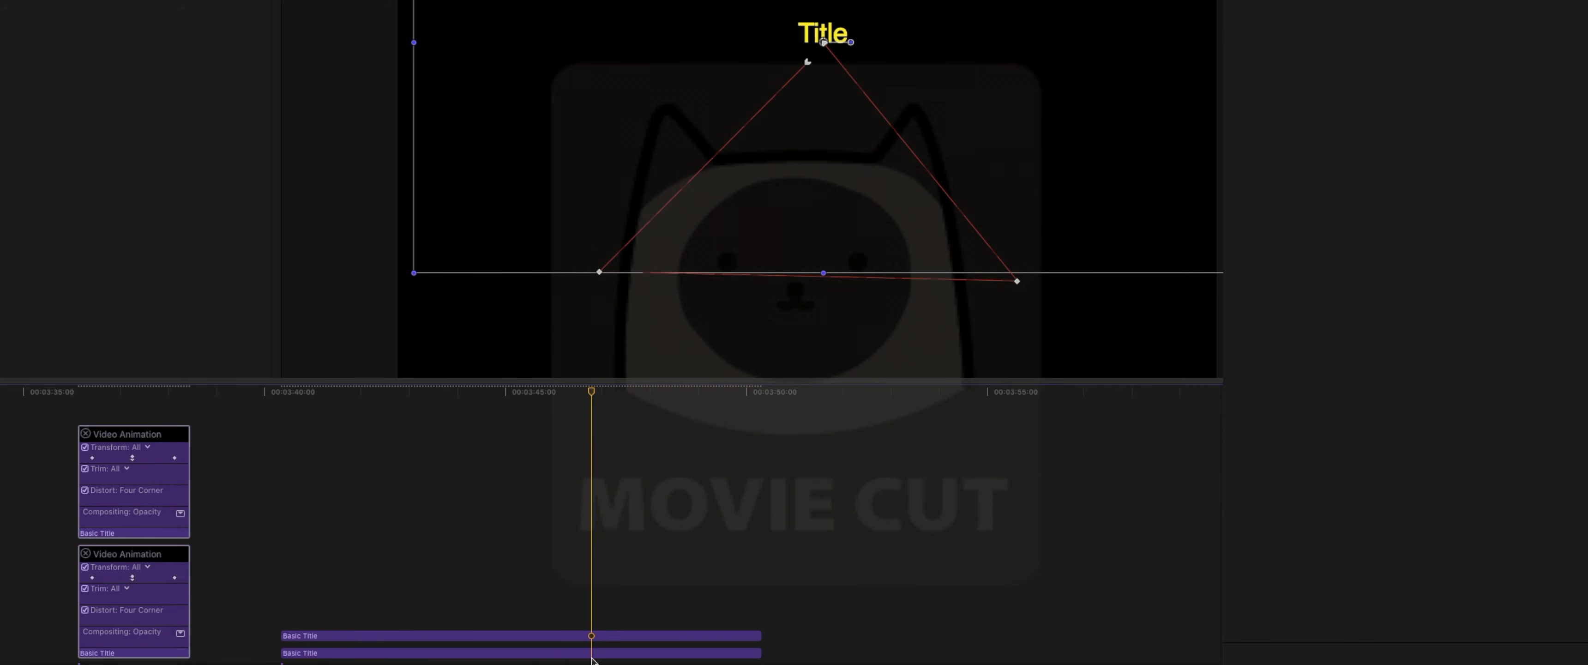
{"action": "left_click", "coordinate": [589, 652]}
{"action": "key", "text": "BackSpace"}
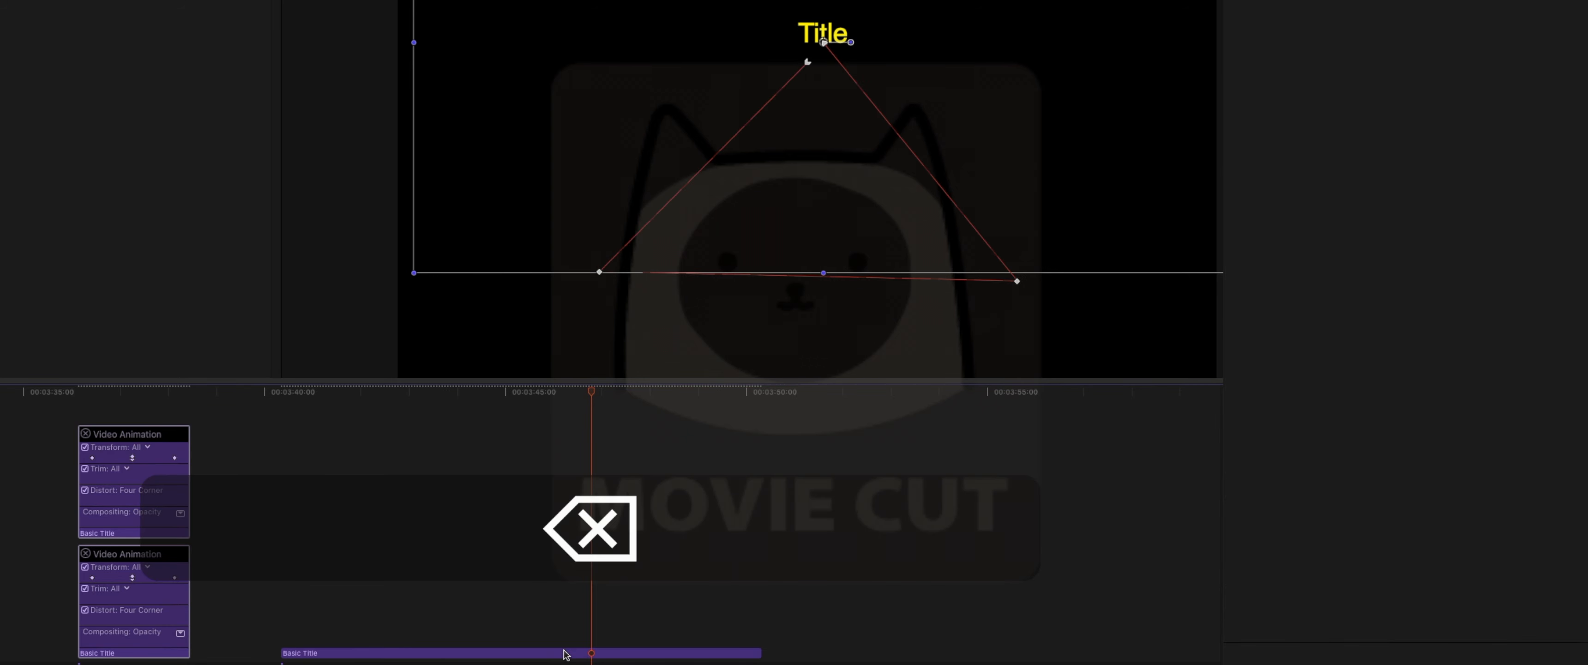
{"action": "right_click", "coordinate": [568, 650]}
{"action": "left_click", "coordinate": [607, 664]}
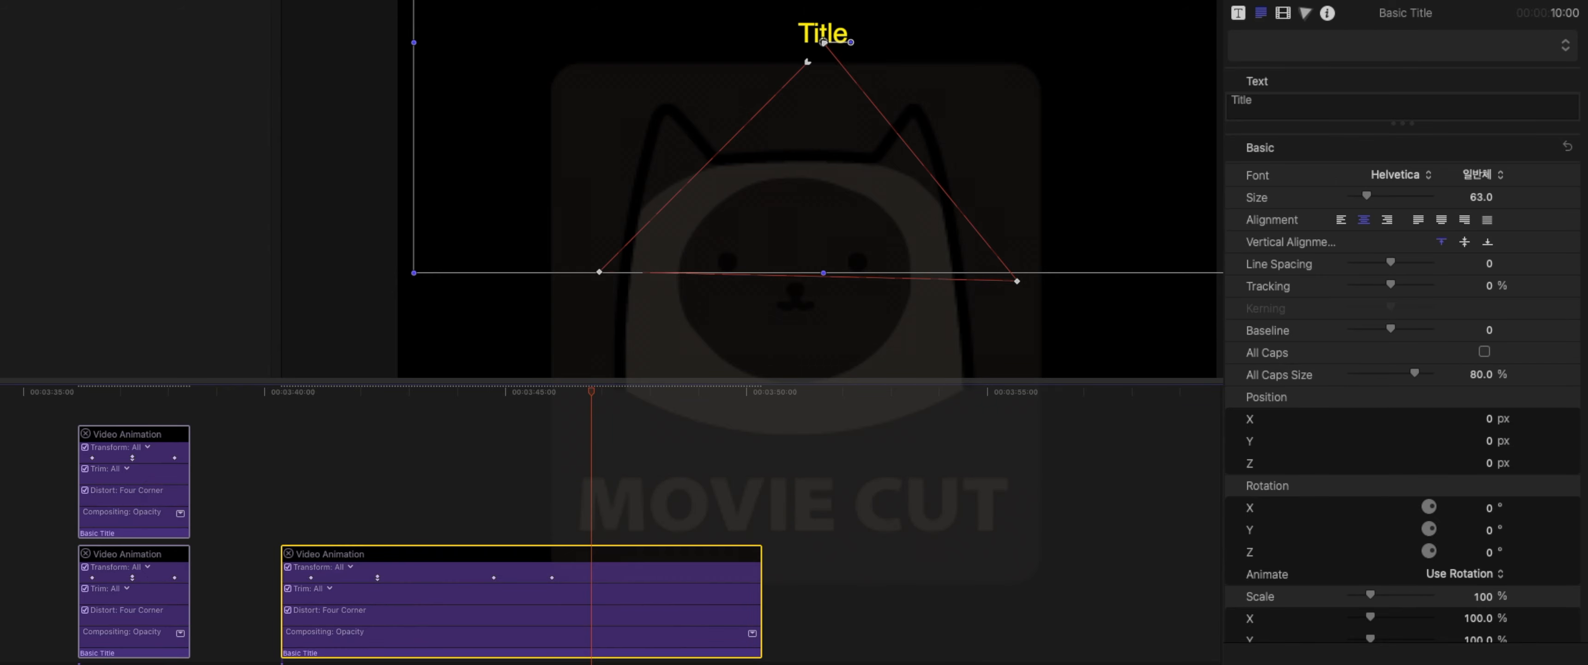
Add a new connected basic title above the yellow title, starting at the same point
{"action": "left_click_drag", "start_coordinate": [522, 398], "coordinate": [283, 391]}
{"action": "key", "text": "ctrl+t"}
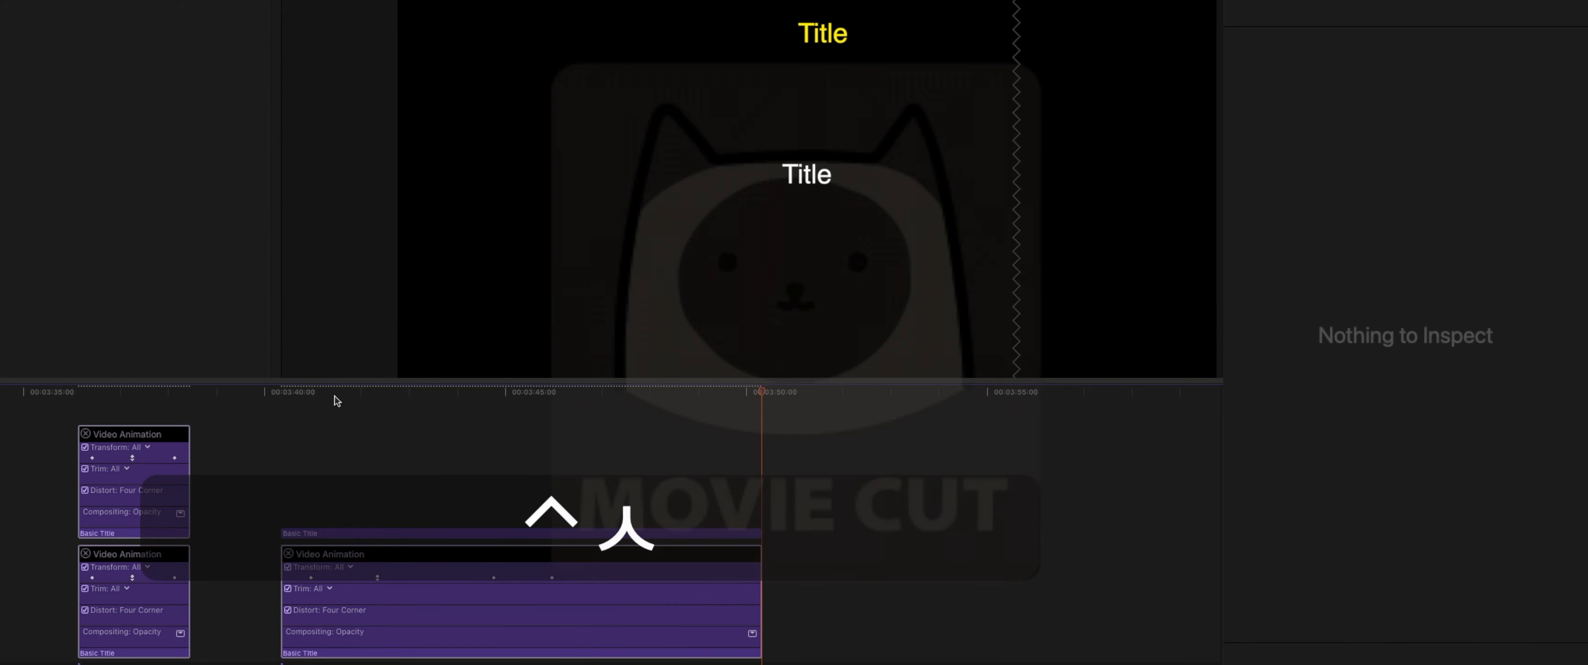
{"action": "left_click", "coordinate": [412, 399]}
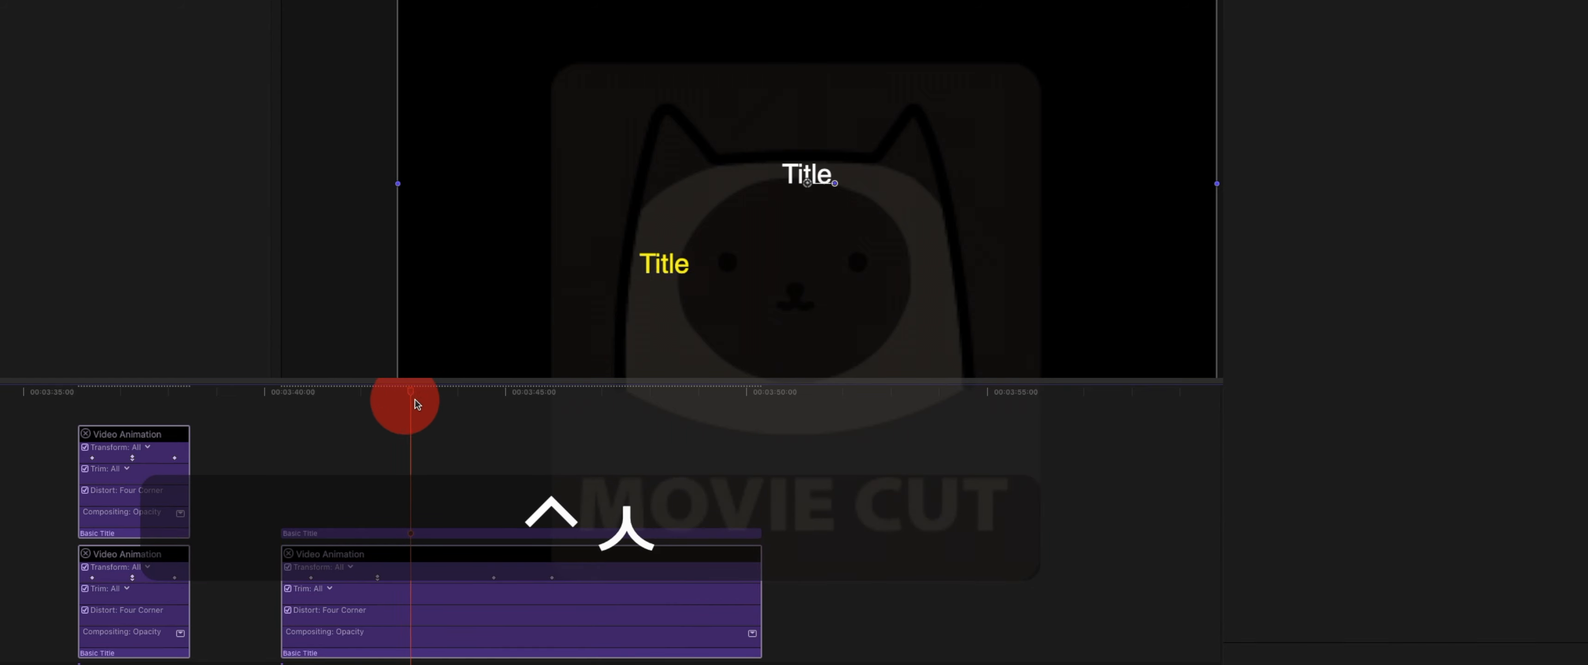
Set the new white title's text to "복사 붙여넣기"
{"action": "left_click", "coordinate": [467, 535]}
{"action": "type", "text": "북사"}
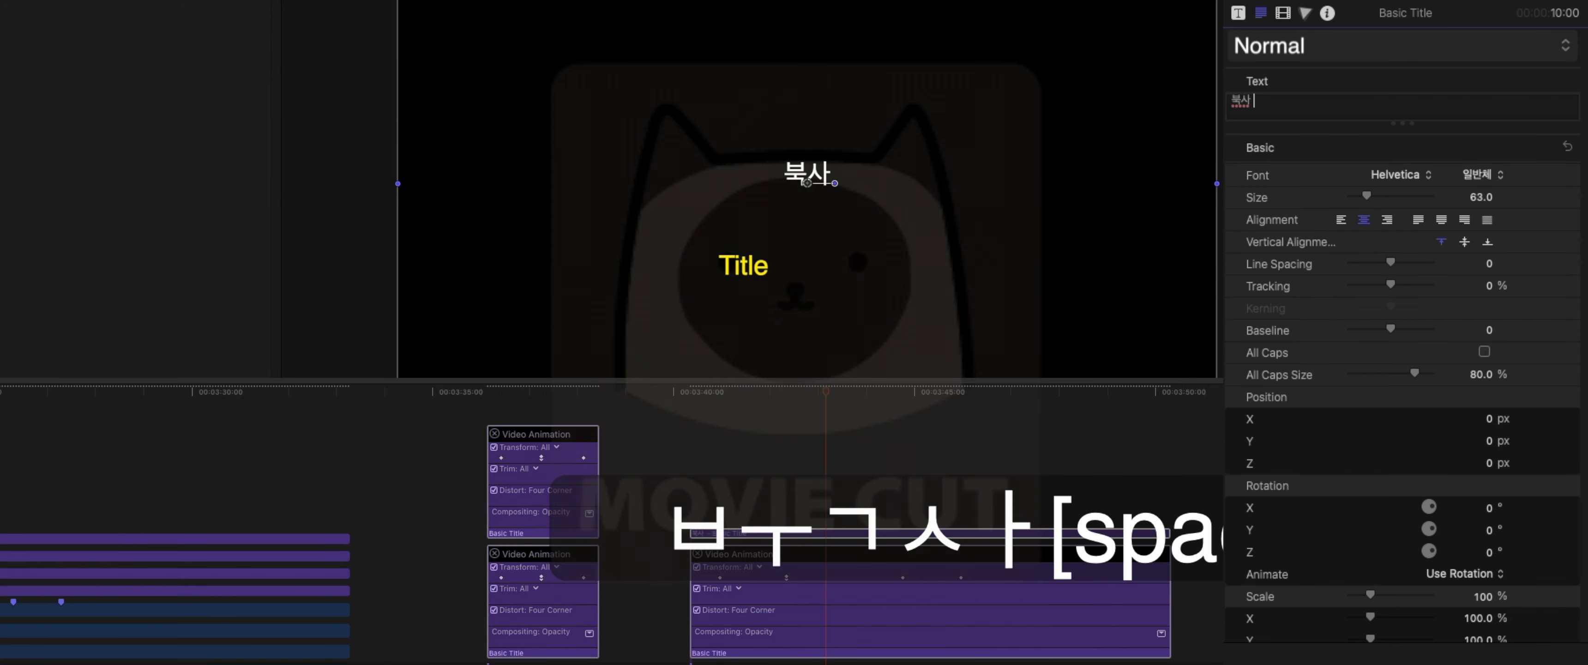
{"action": "key", "text": "BackSpace"}
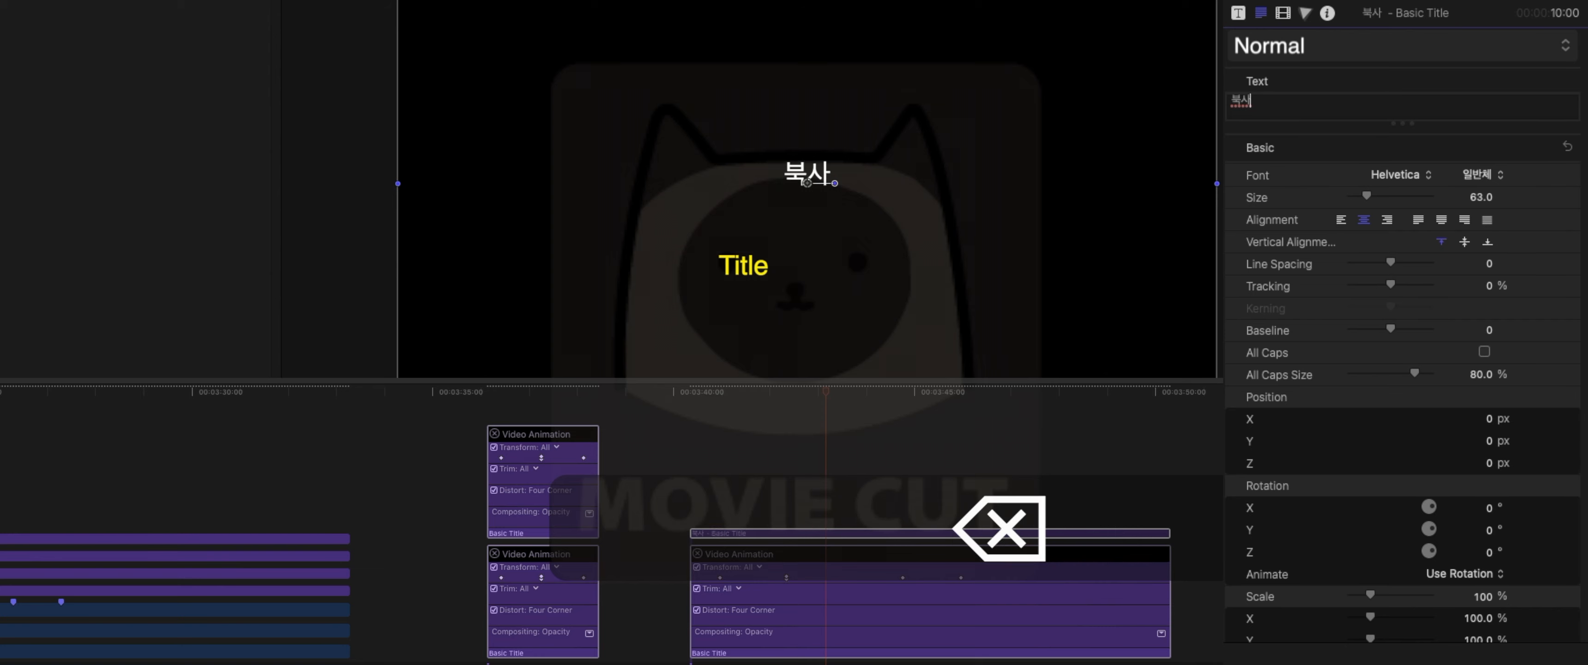
{"action": "key", "text": "BackSpace"}
{"action": "key", "text": "BackSpace"}
{"action": "type", "text": "복사 부"}
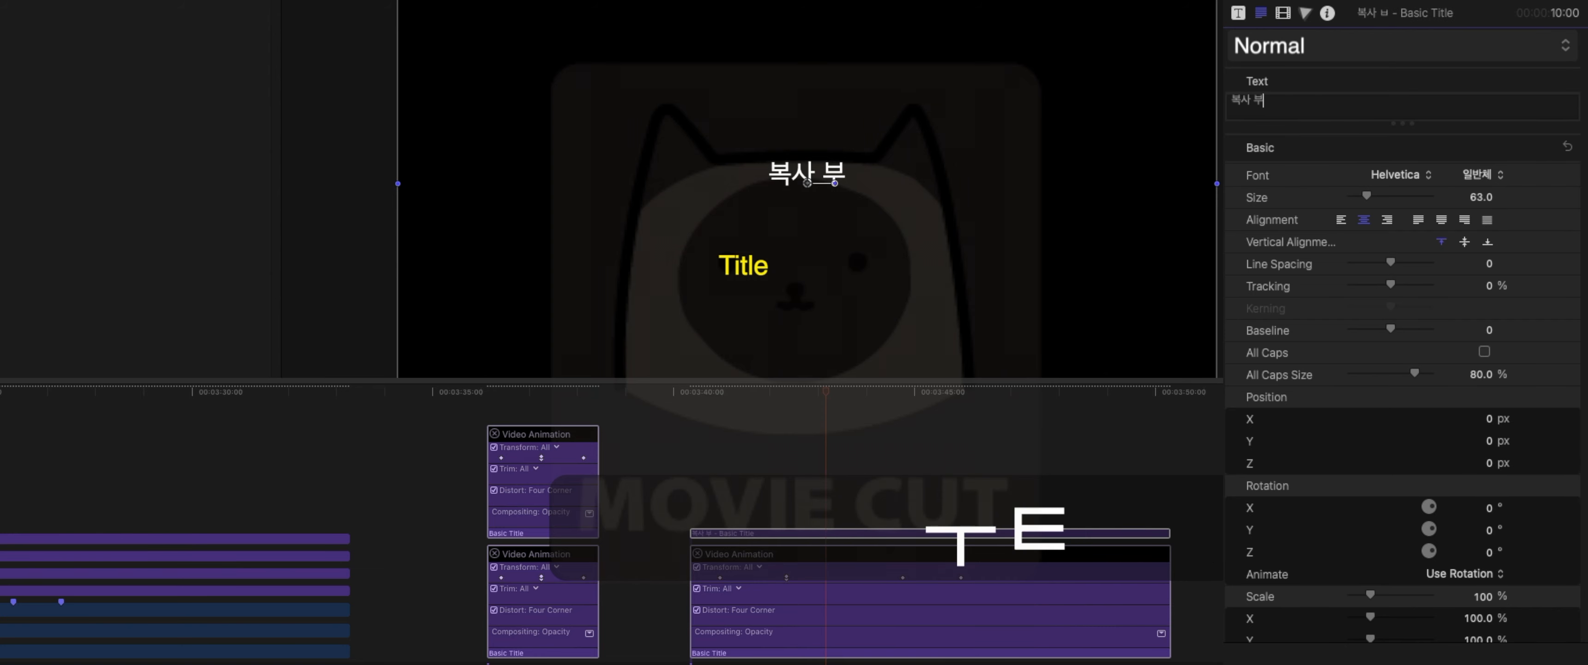
{"action": "type", "text": "ㅌ여넣ㄱ"}
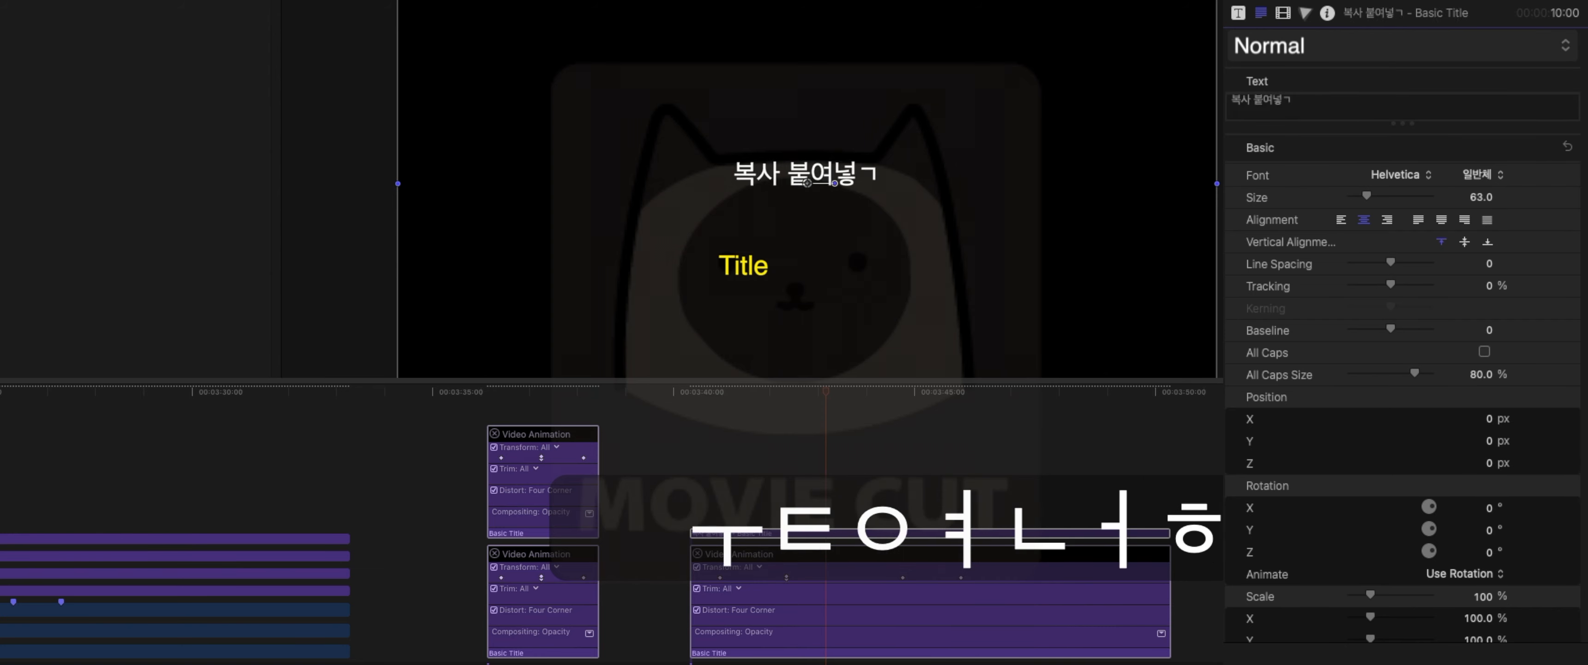
{"action": "type", "text": "ㅣ"}
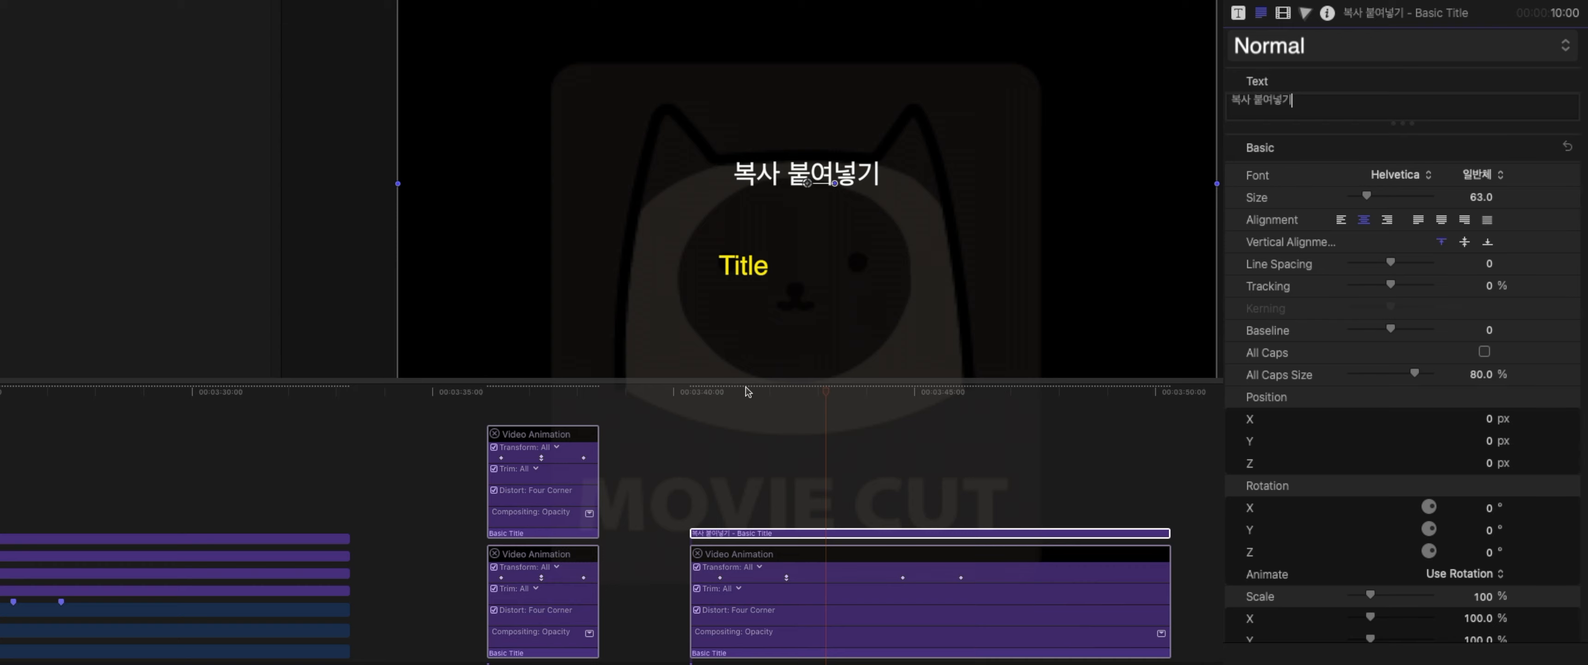
Show the video animation lanes of the "복사 붙여넣기" title
{"action": "left_click", "coordinate": [797, 533]}
{"action": "right_click", "coordinate": [833, 538]}
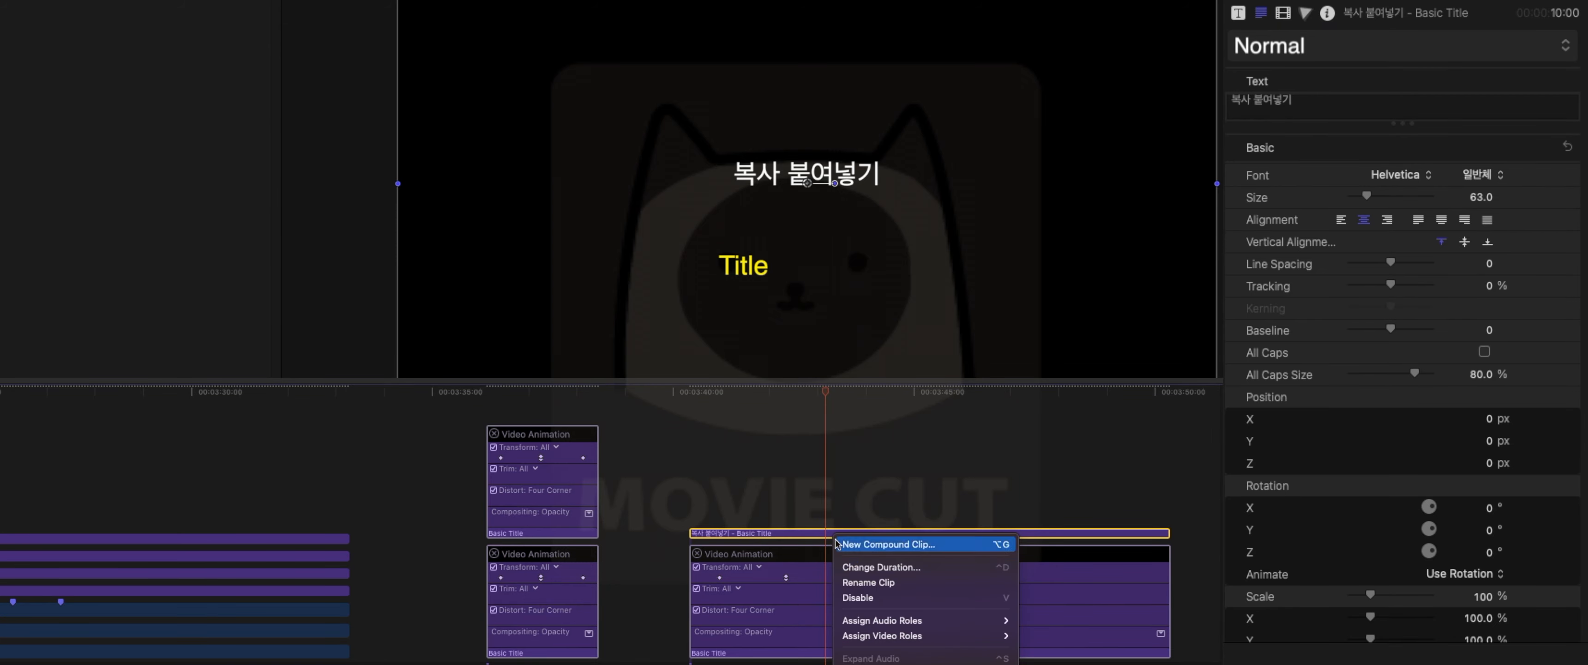
{"action": "left_click", "coordinate": [869, 535]}
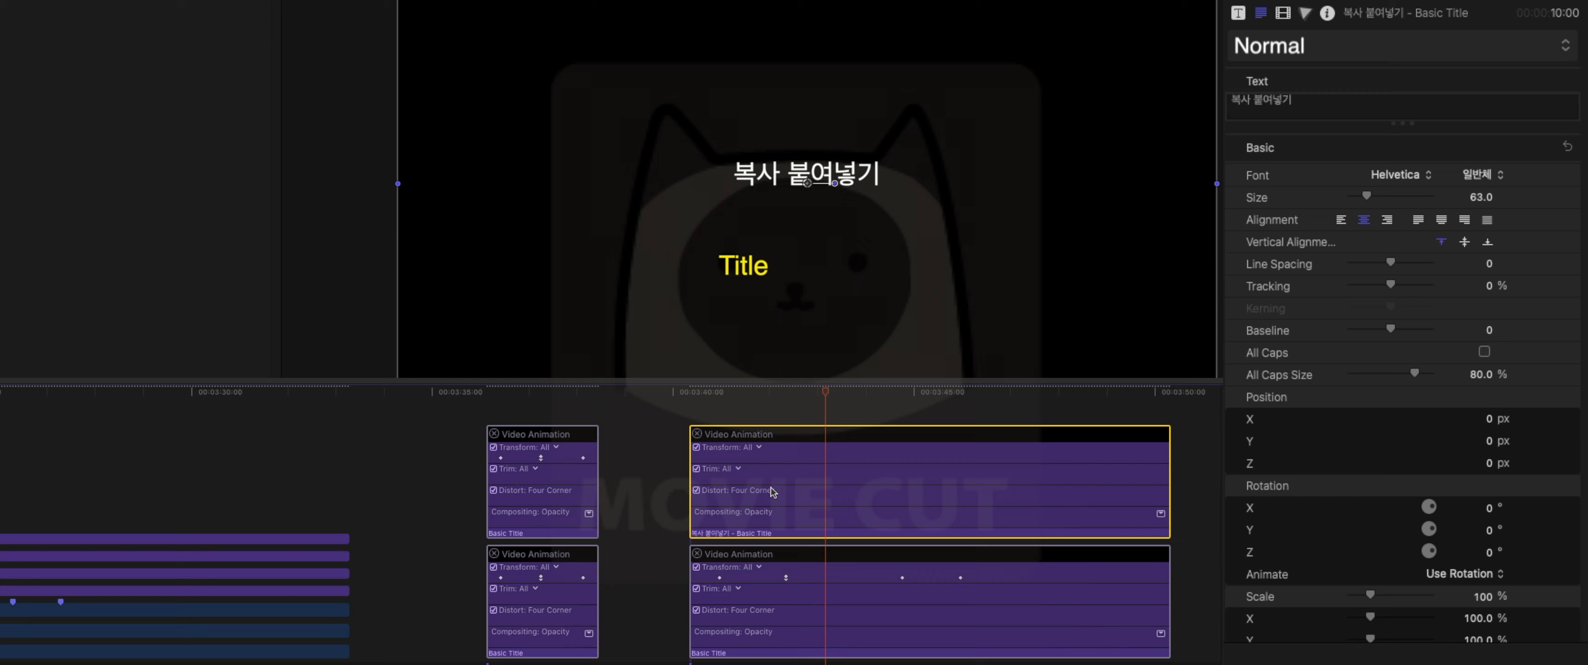
Copy the yellow animated title and paste it into the empty timeline area after the two stacked titles
{"action": "left_click", "coordinate": [841, 662]}
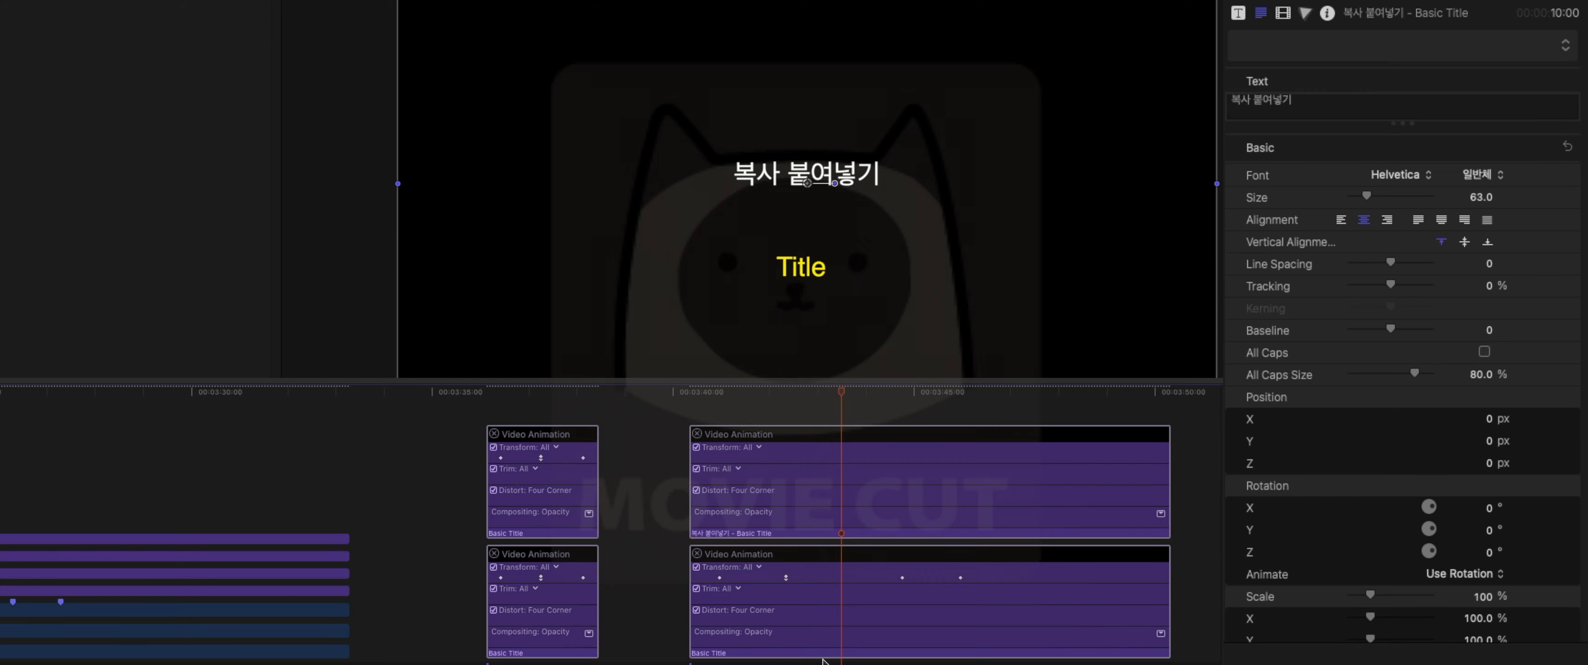
{"action": "left_click", "coordinate": [822, 657]}
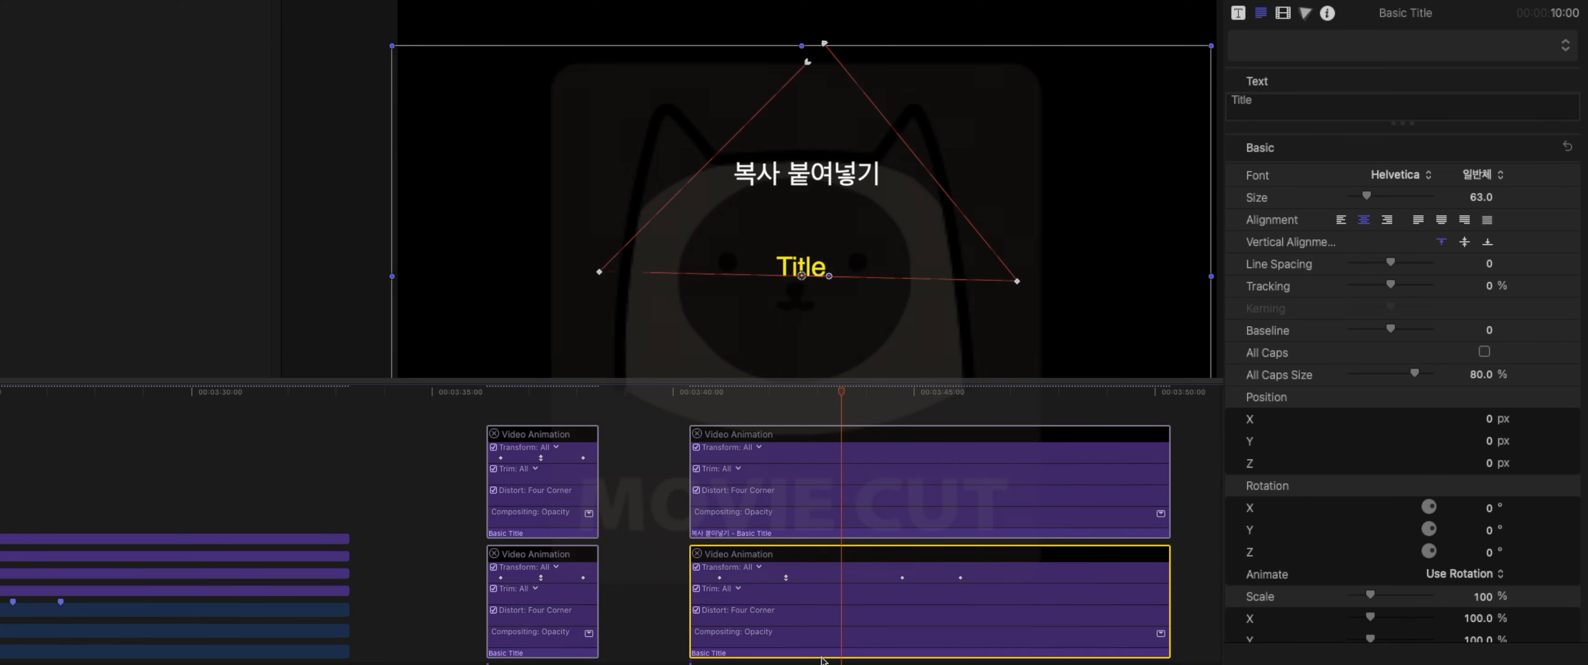
{"action": "key", "text": "super+c"}
{"action": "key", "text": "shift"}
{"action": "key", "text": "shift"}
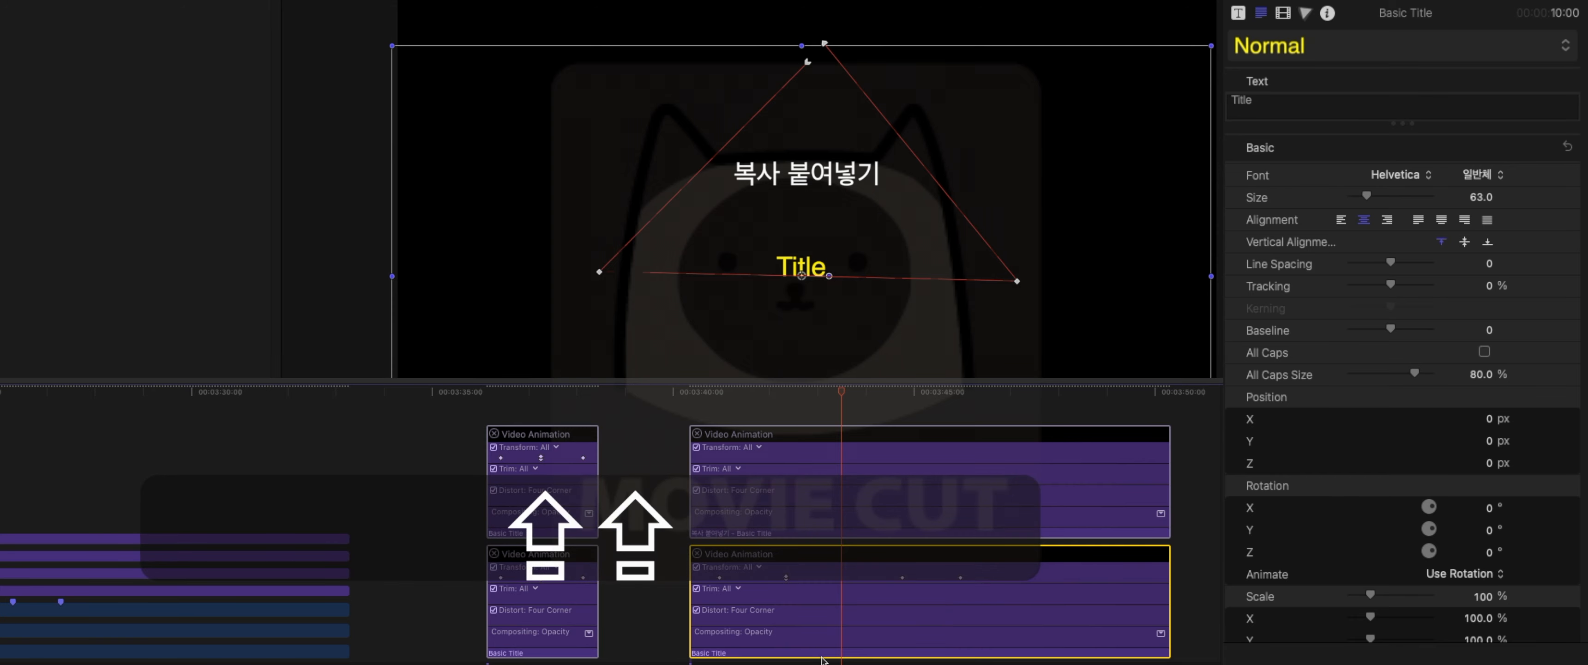
{"action": "key", "text": "super+c"}
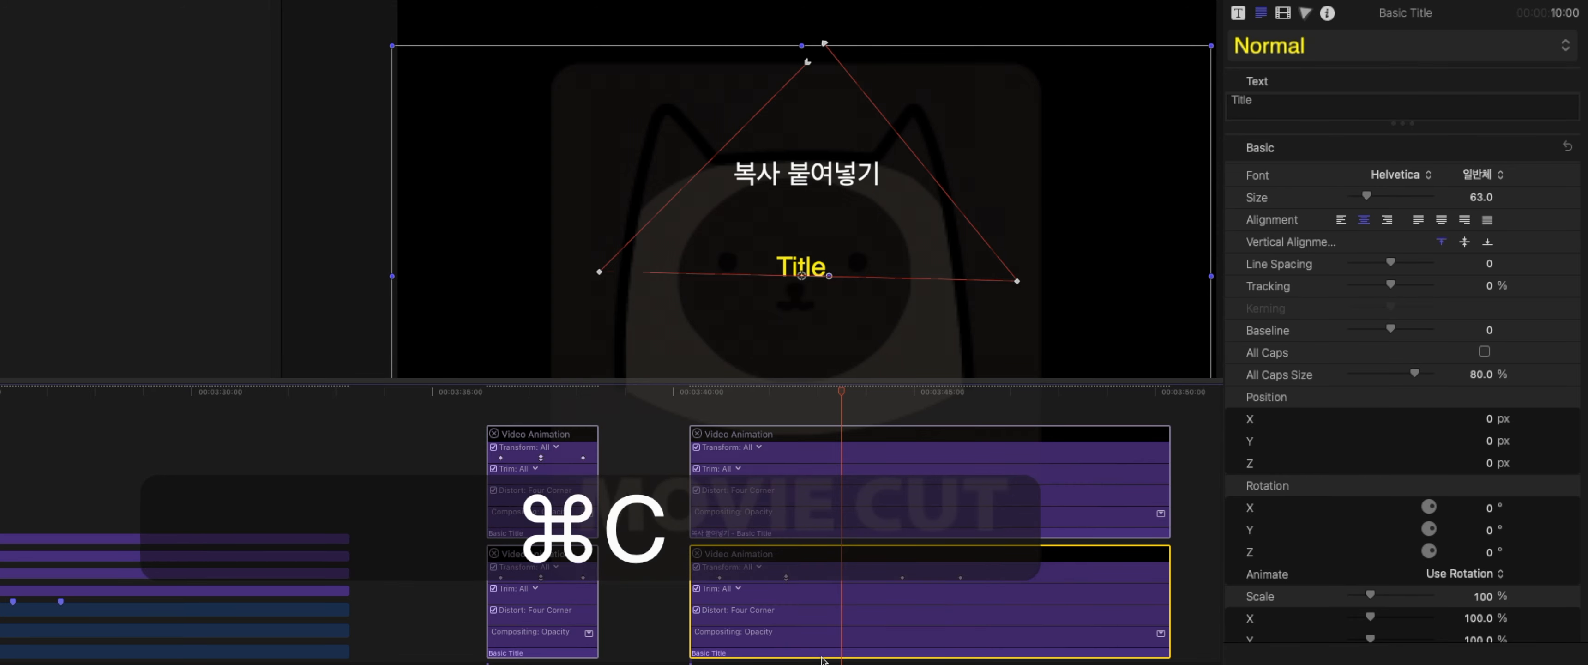
{"action": "scroll", "coordinate": [822, 660], "scroll_direction": "right", "scroll_amount": 5}
{"action": "left_click", "coordinate": [822, 659]}
{"action": "key", "text": "super+v"}
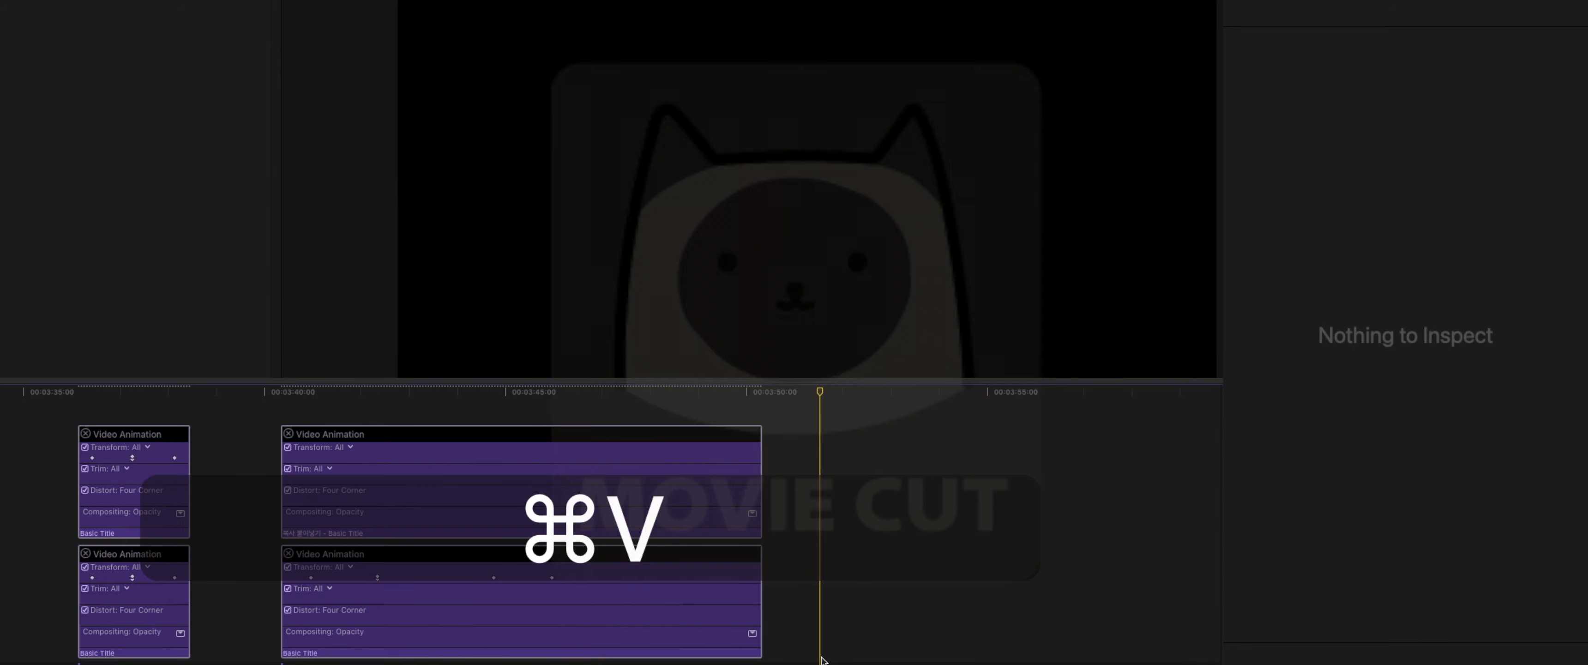
{"action": "key", "text": "shift"}
{"action": "scroll", "coordinate": [822, 659], "scroll_direction": "left", "scroll_amount": 3}
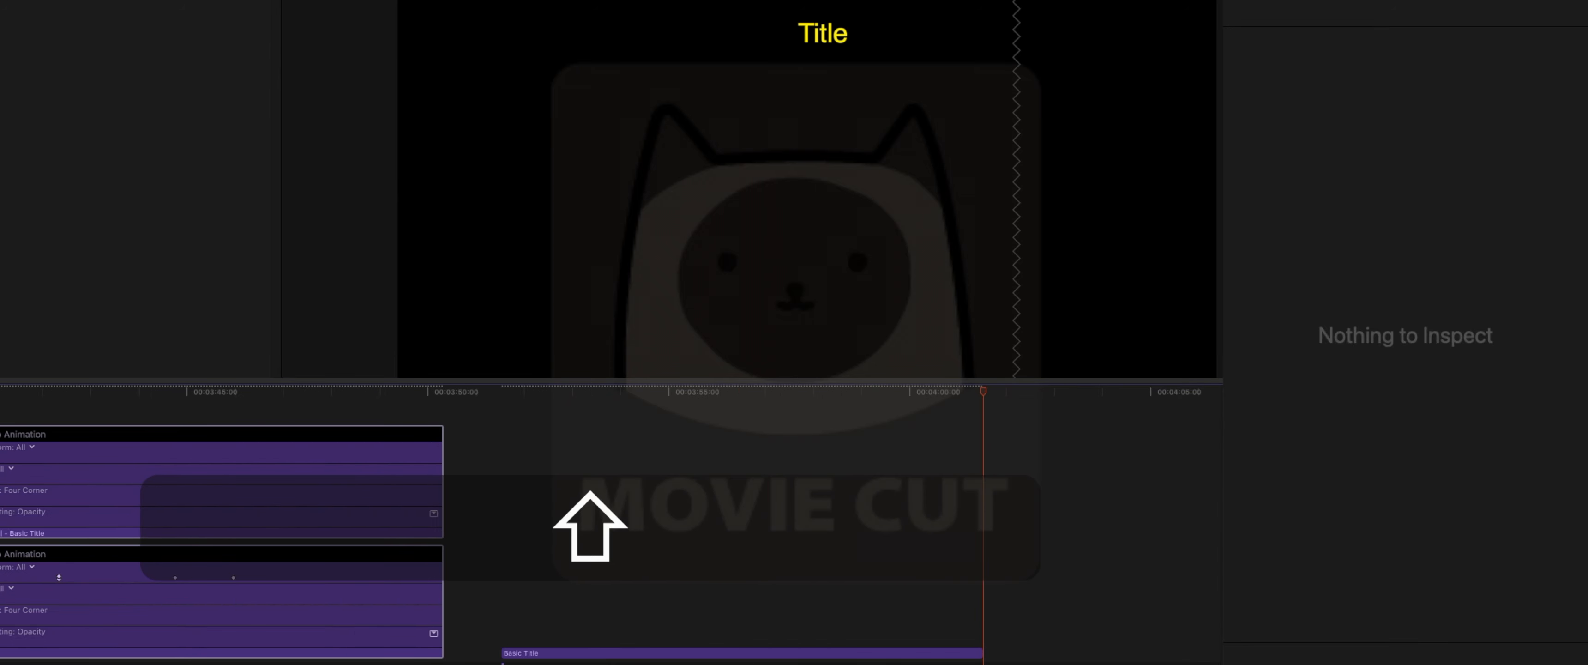
Delete the pasted copy of the yellow title
{"action": "right_click", "coordinate": [665, 647]}
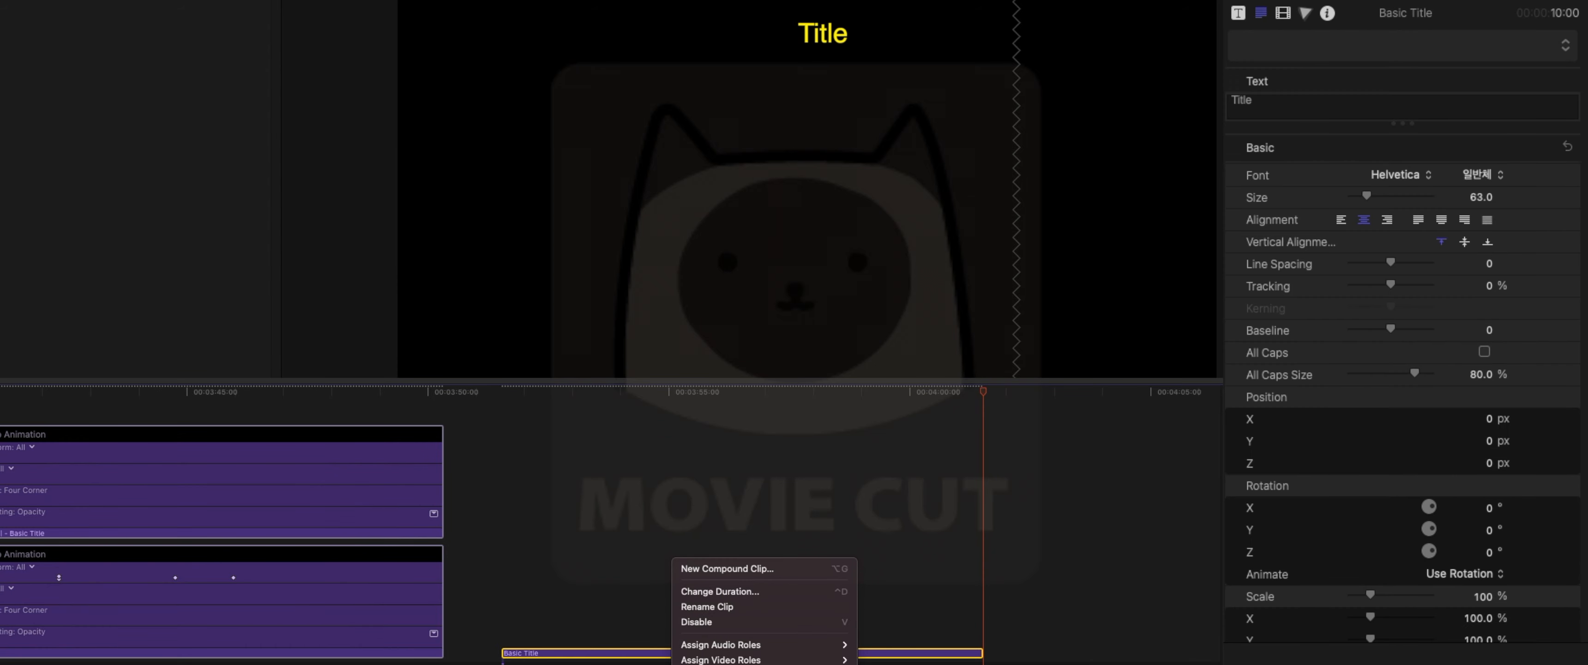
{"action": "left_click", "coordinate": [463, 609]}
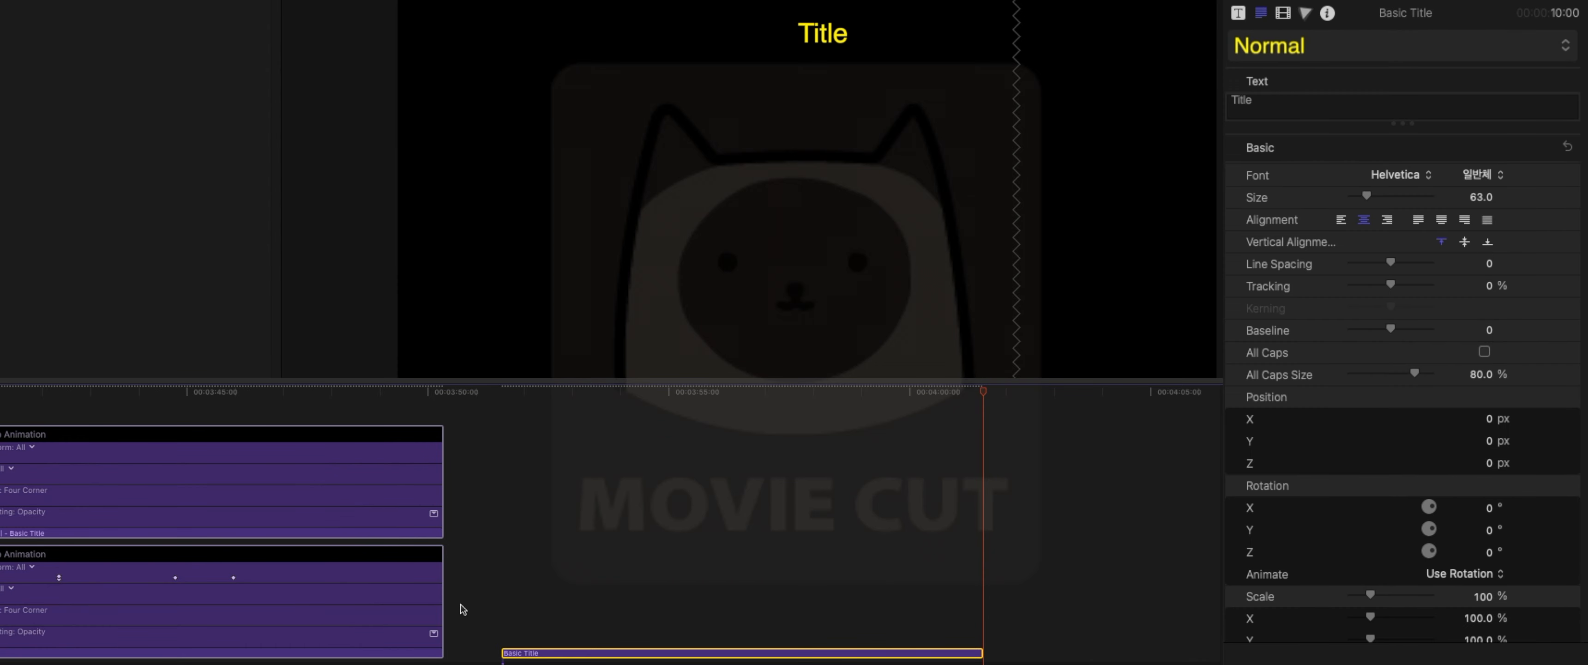
{"action": "left_click", "coordinate": [479, 391]}
{"action": "key", "text": "super+b"}
{"action": "key", "text": "a"}
{"action": "left_click", "coordinate": [681, 643]}
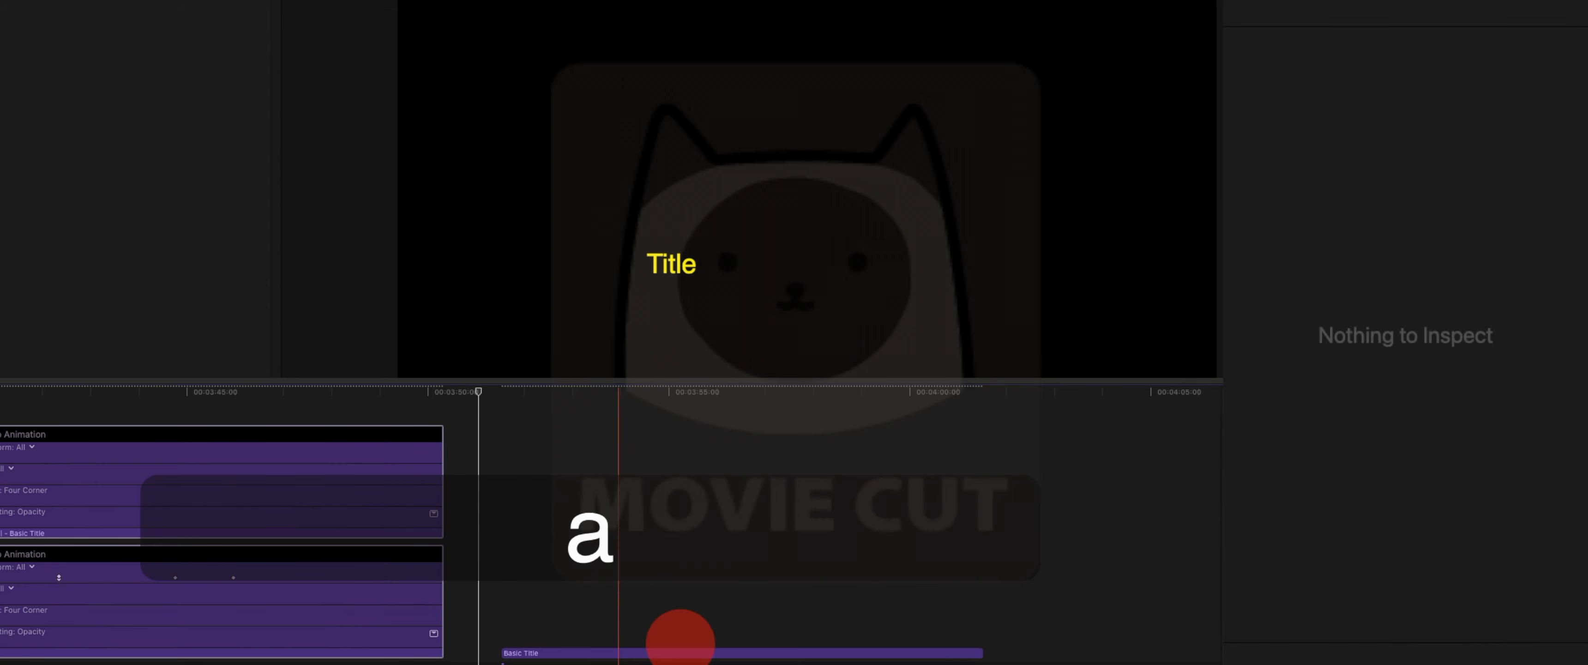
{"action": "key", "text": "BackSpace"}
{"action": "scroll", "coordinate": [551, 650], "scroll_direction": "left", "scroll_amount": 5}
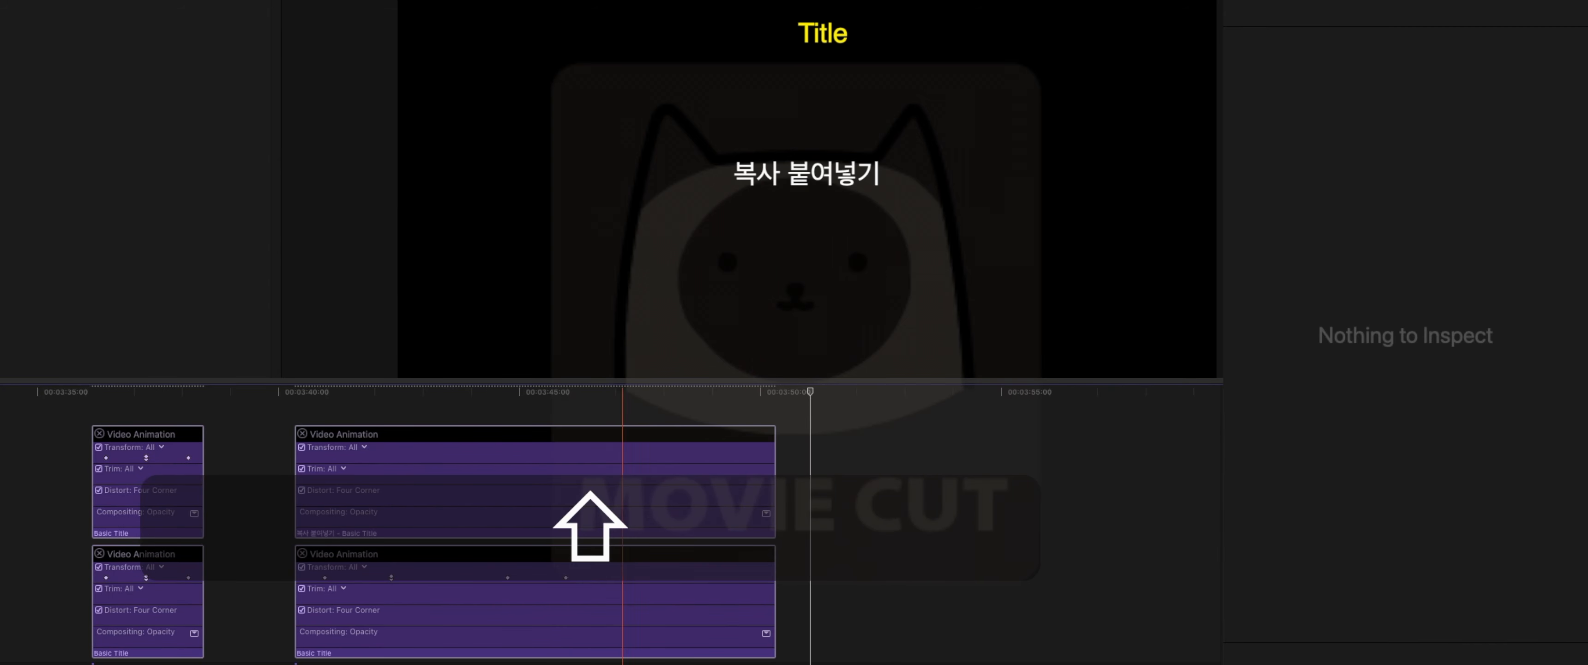
Copy the yellow title and paste its effects onto the "복사 붙여넣기" title
{"action": "left_click", "coordinate": [552, 655]}
{"action": "key", "text": "super+c"}
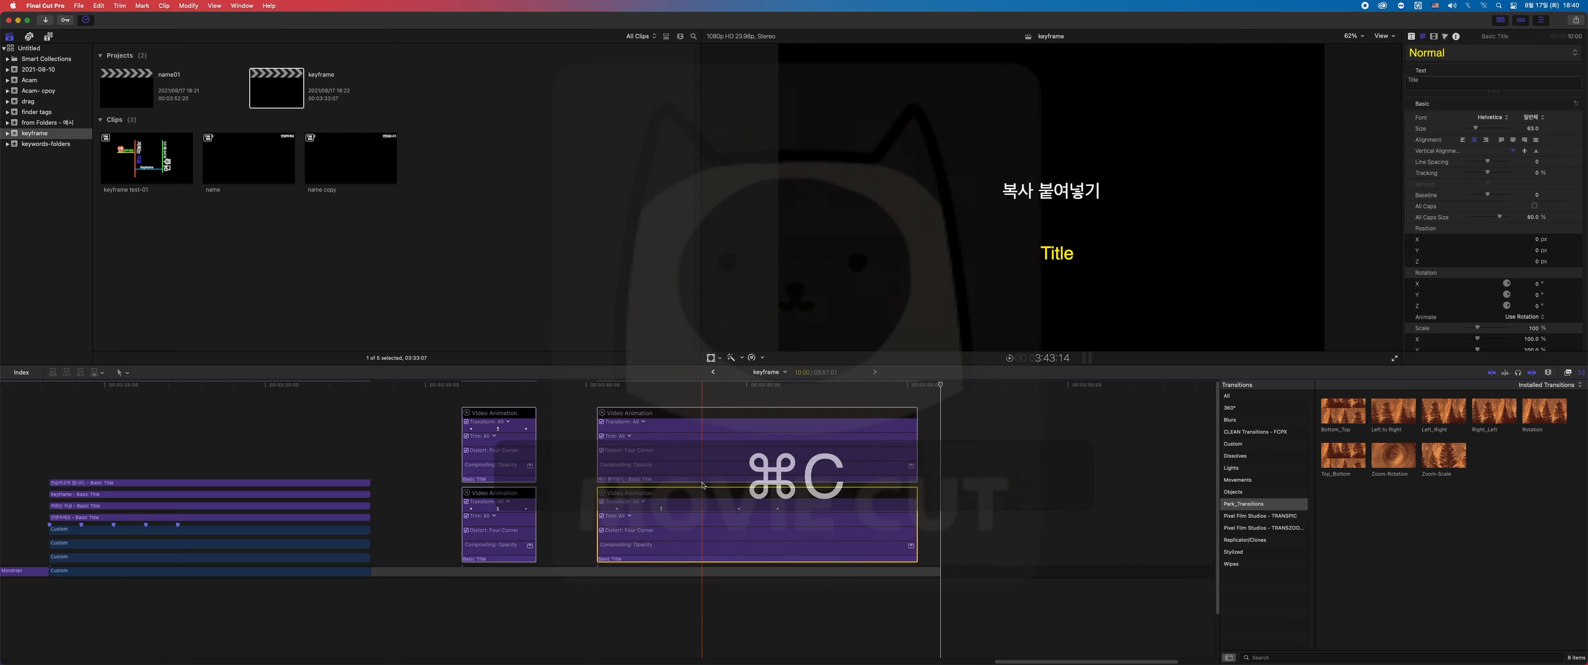
{"action": "left_click", "coordinate": [446, 535]}
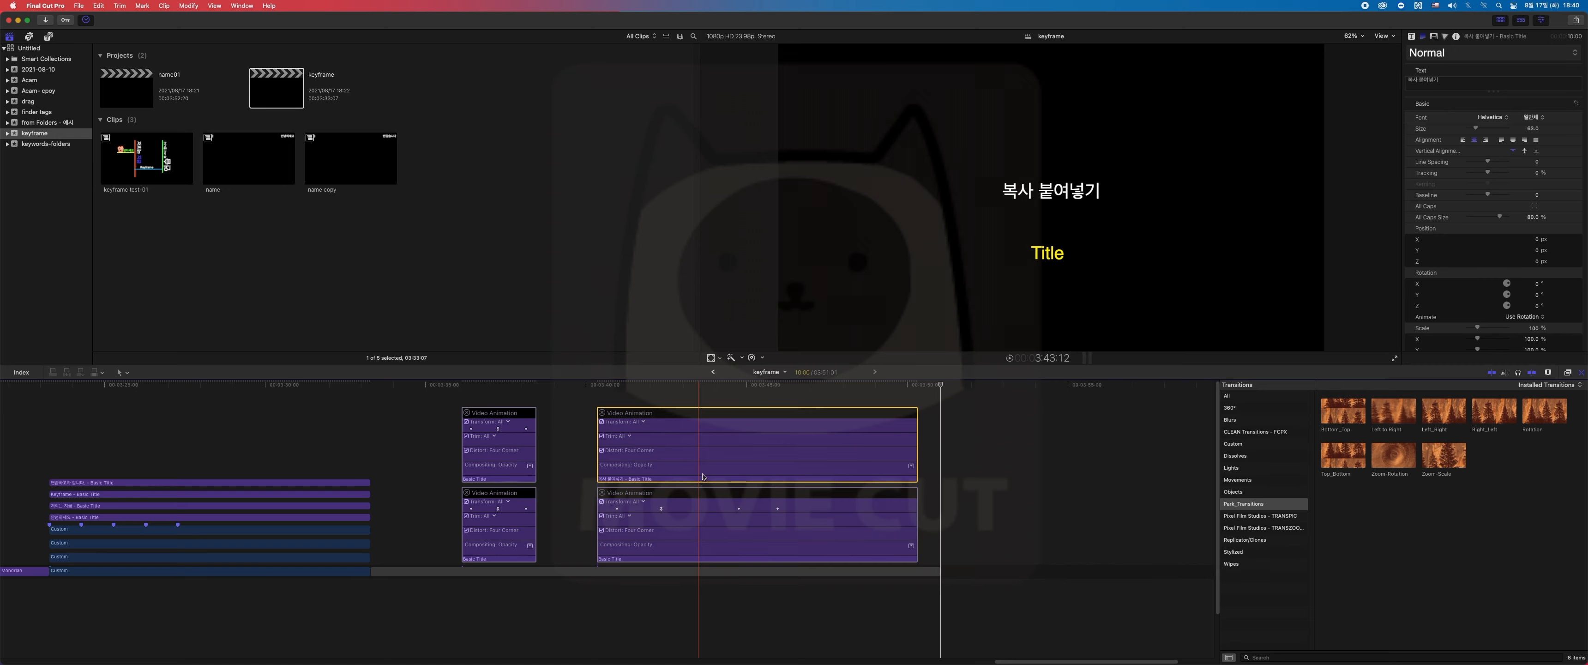
{"action": "left_click", "coordinate": [97, 5]}
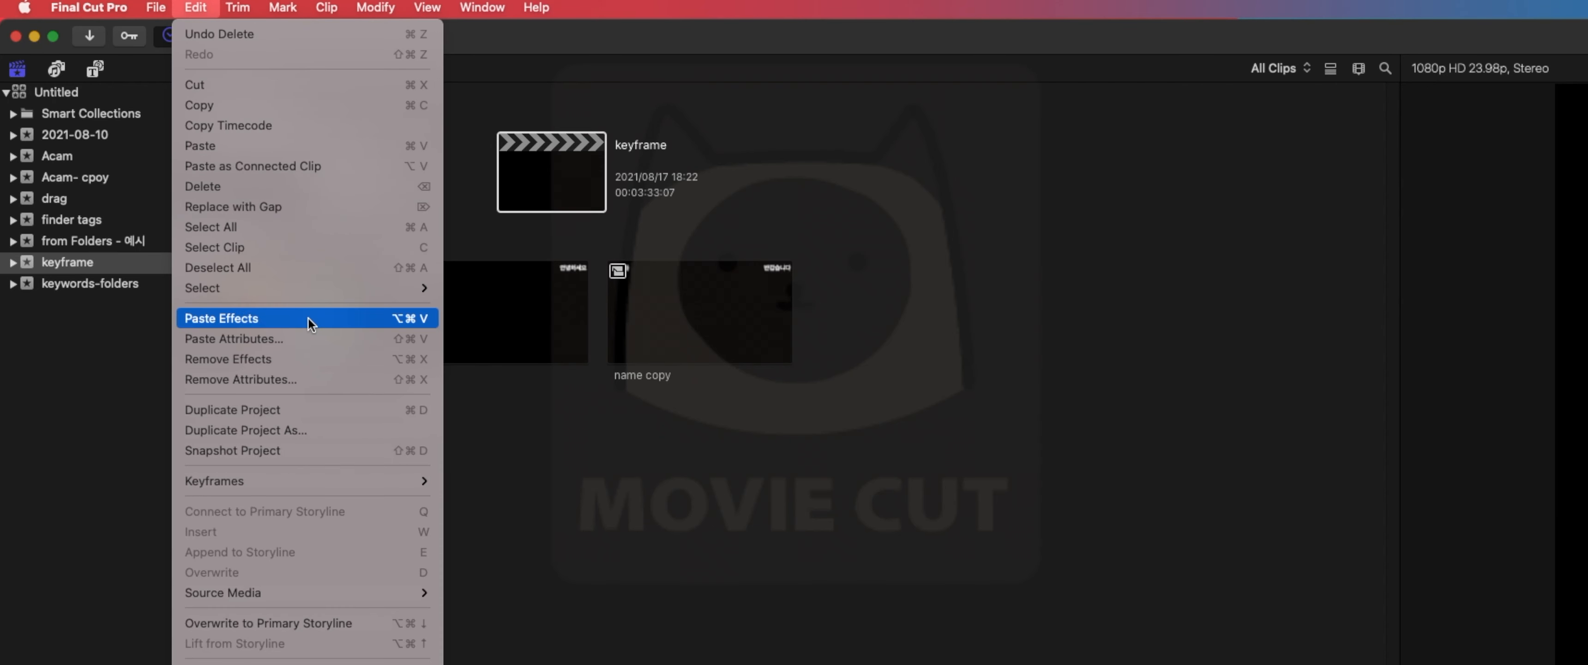
{"action": "left_click", "coordinate": [307, 318]}
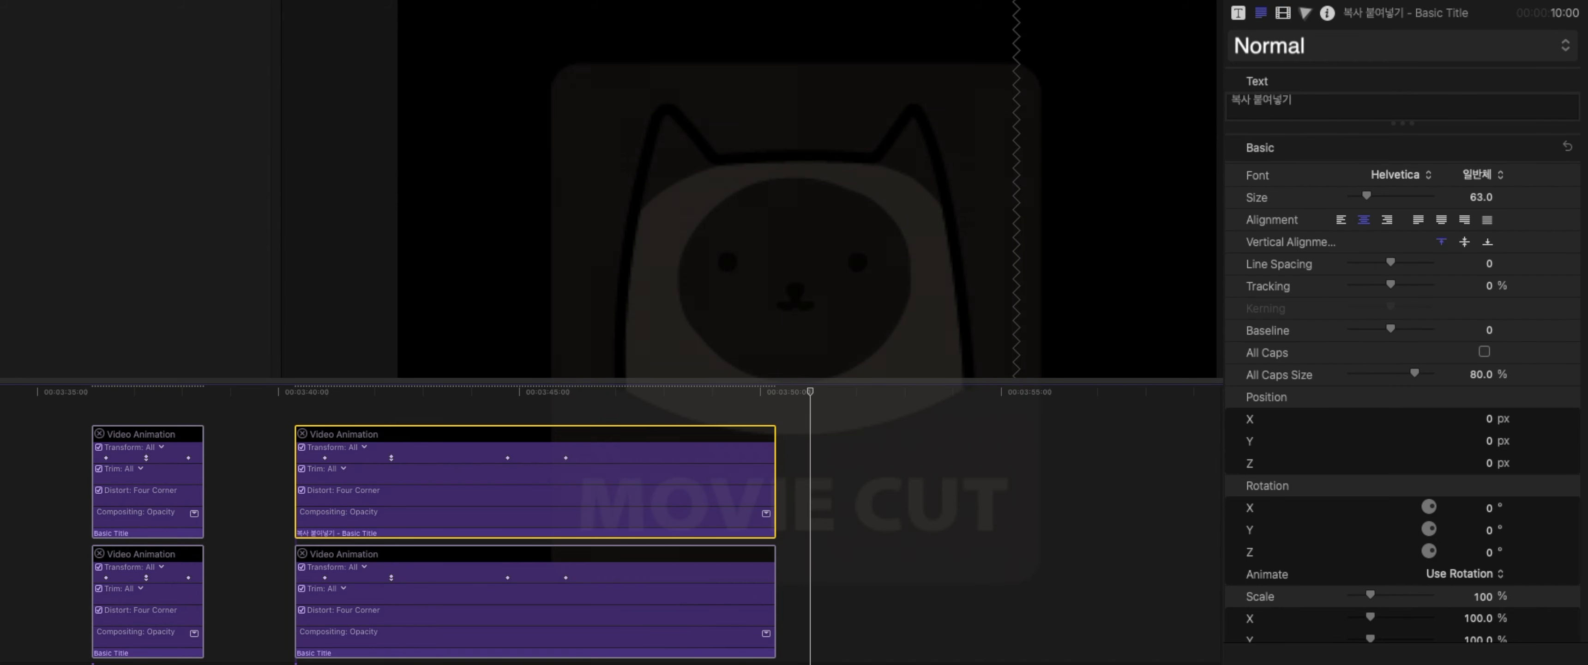
Play back both titles from the first keyframe, and undo the effects paste on the white title
{"action": "left_click", "coordinate": [326, 390]}
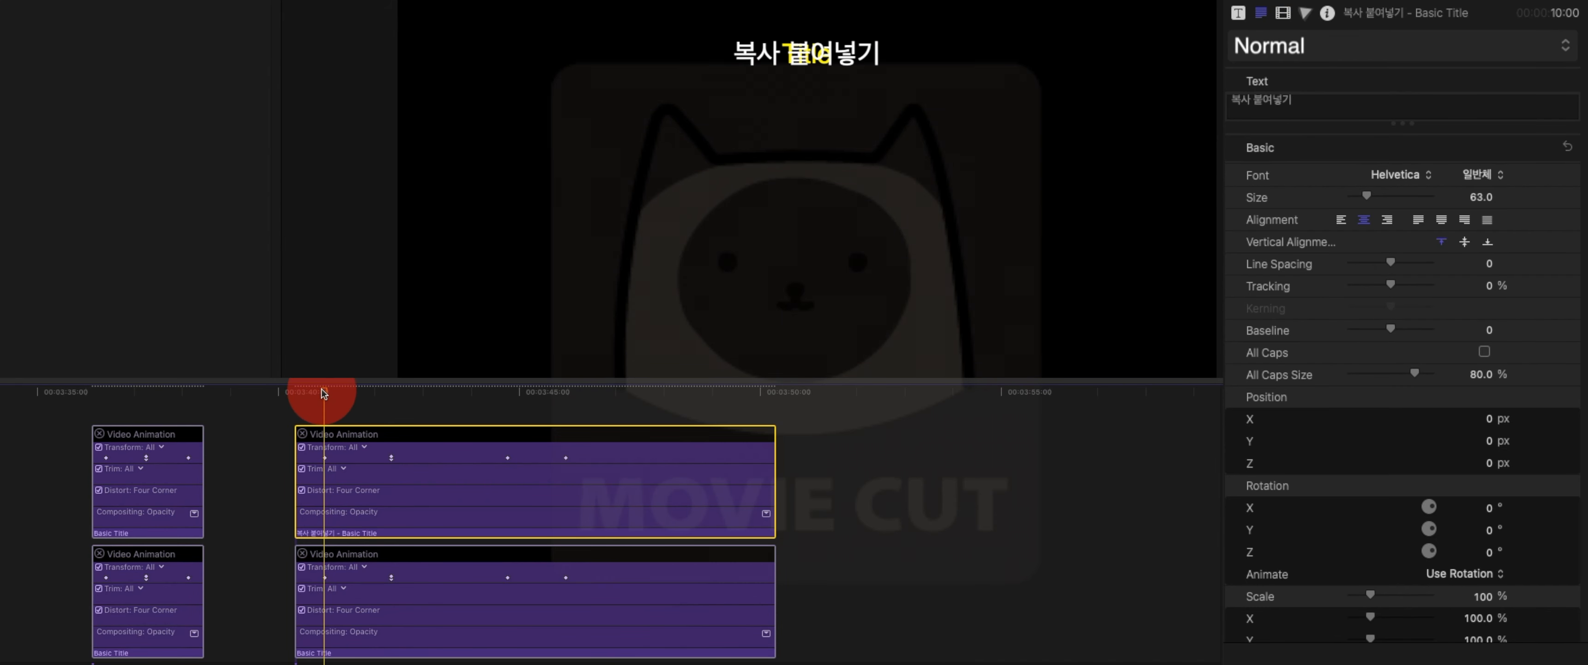
{"action": "key", "text": "space"}
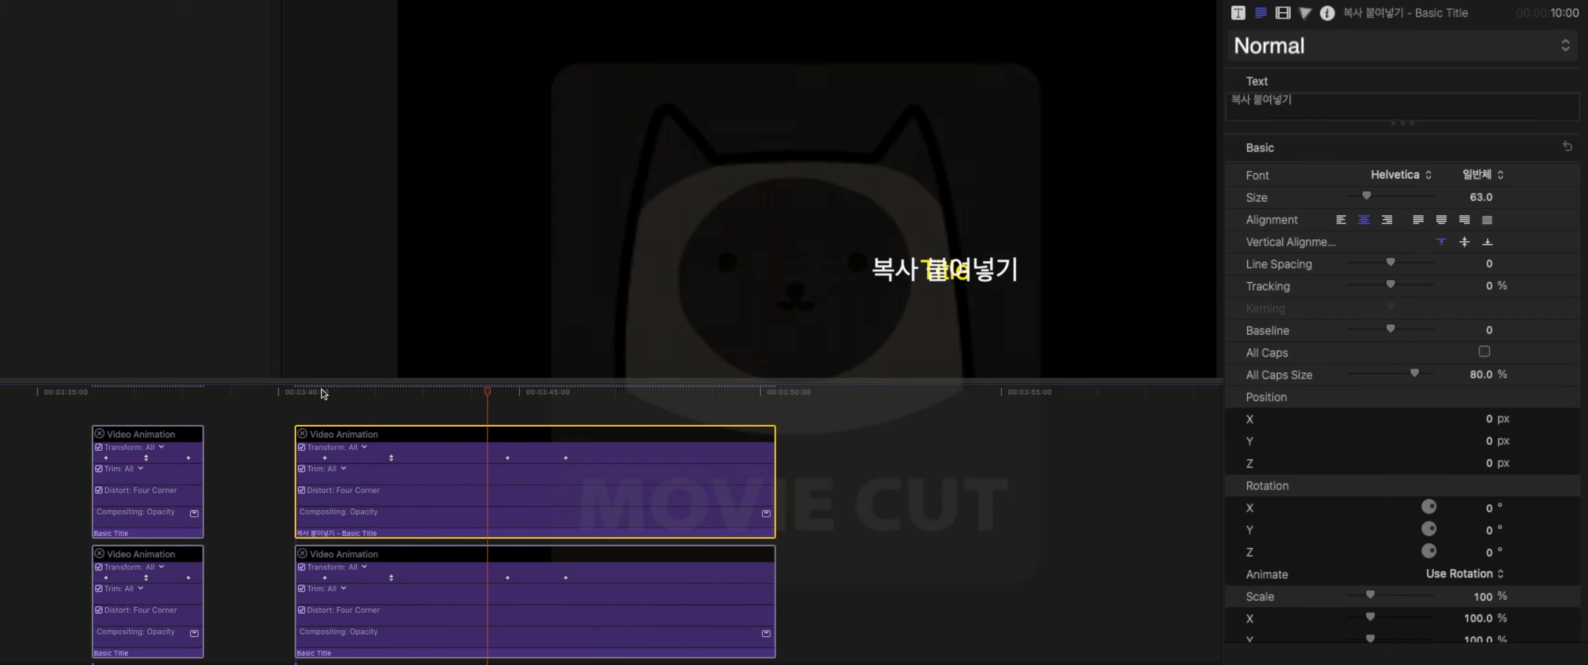
{"action": "key", "text": "space"}
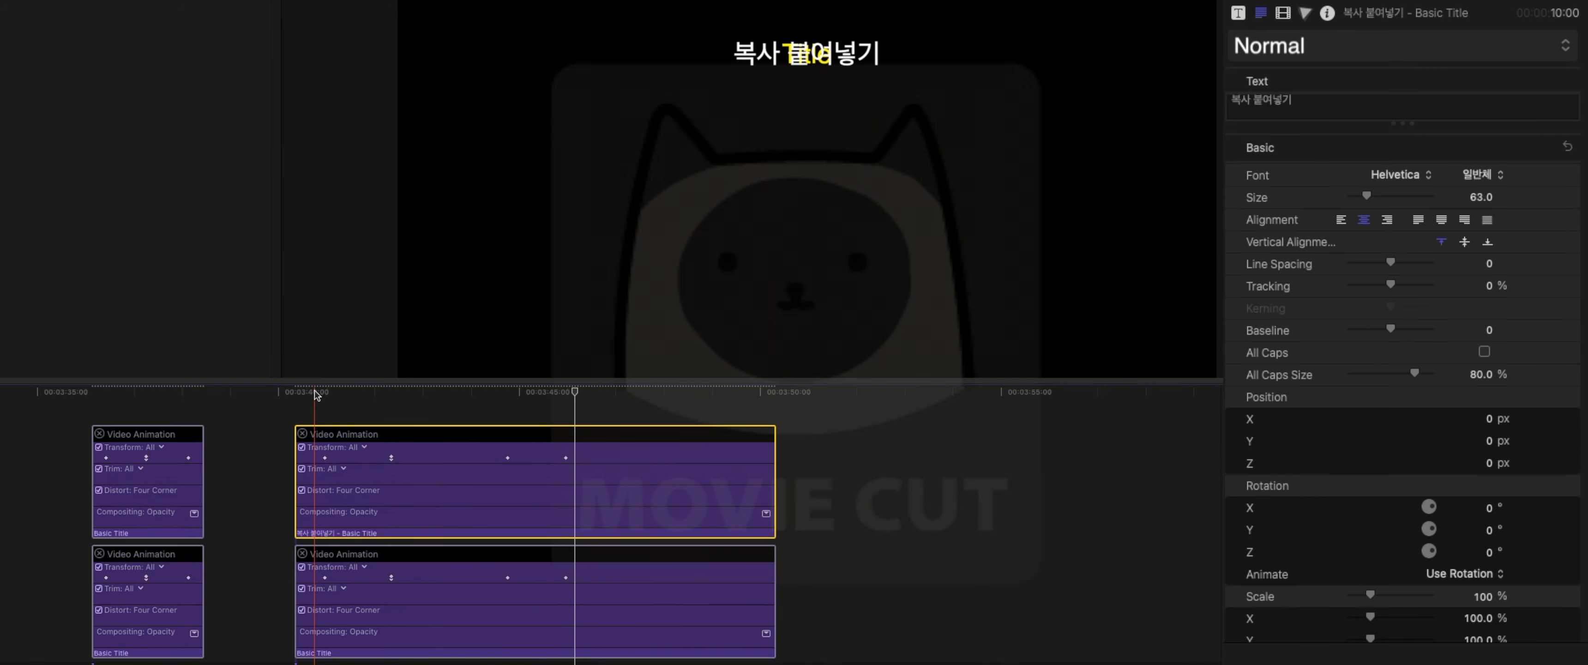
{"action": "key", "text": "super+z"}
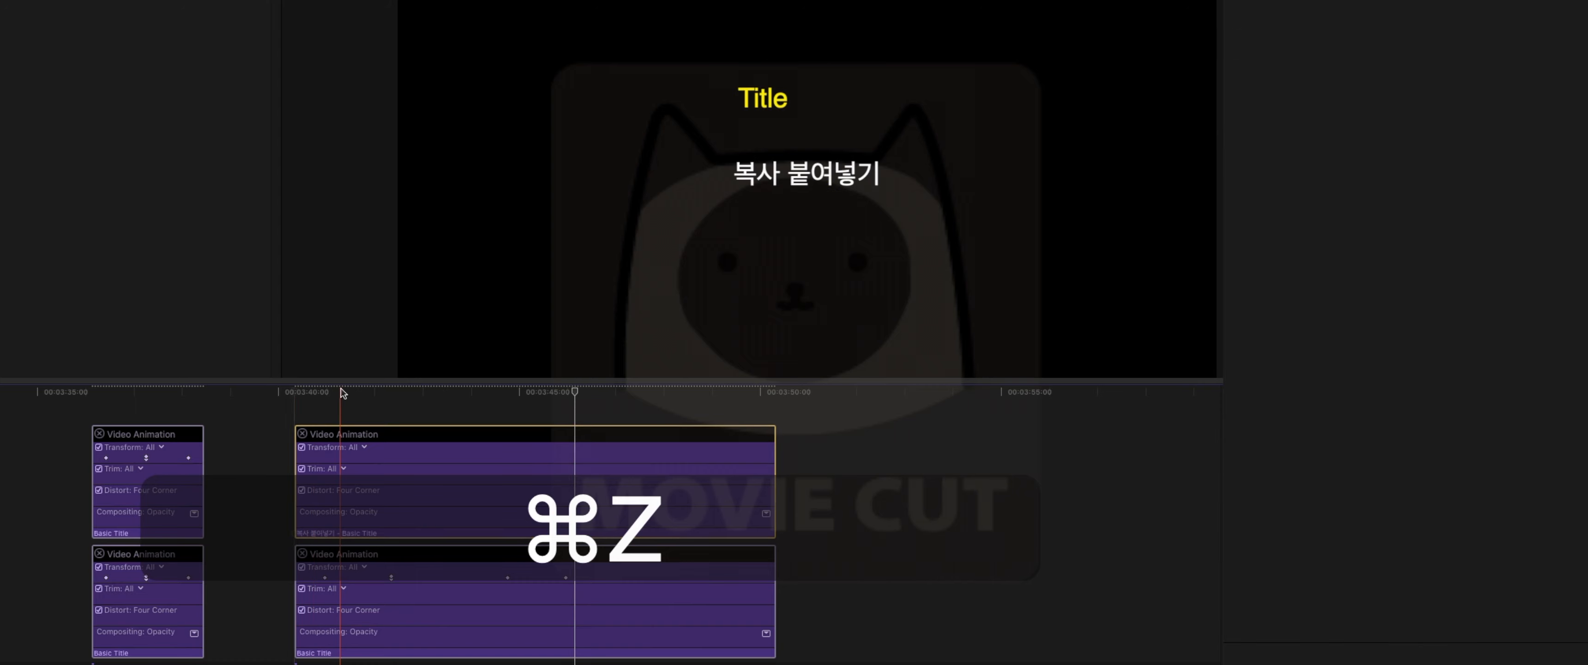
Set the yellow title's overall scale to 406% at its second keyframe
{"action": "mouse_move", "coordinate": [395, 396]}
{"action": "left_mouse_down"}
{"action": "mouse_move", "coordinate": [325, 386]}
{"action": "mouse_move", "coordinate": [395, 406]}
{"action": "left_mouse_up"}
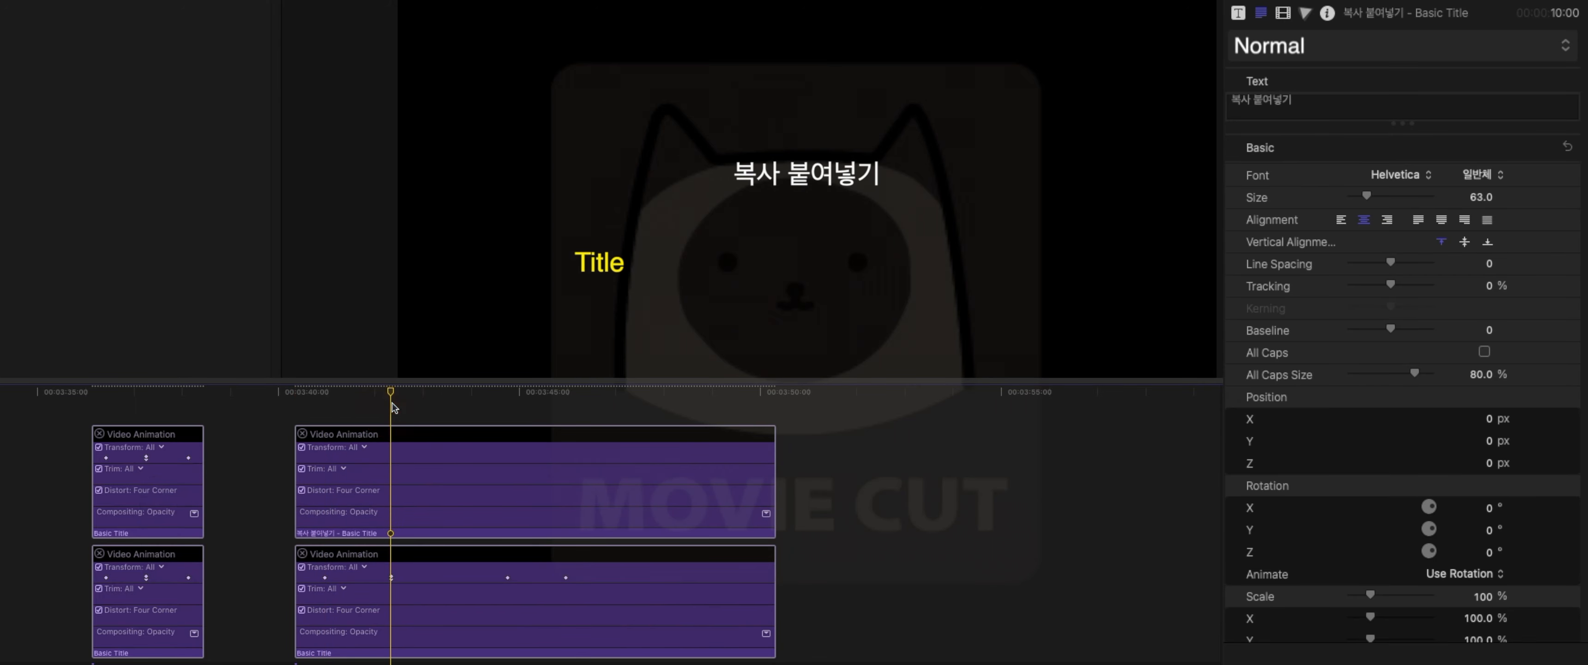
{"action": "left_click", "coordinate": [1283, 12]}
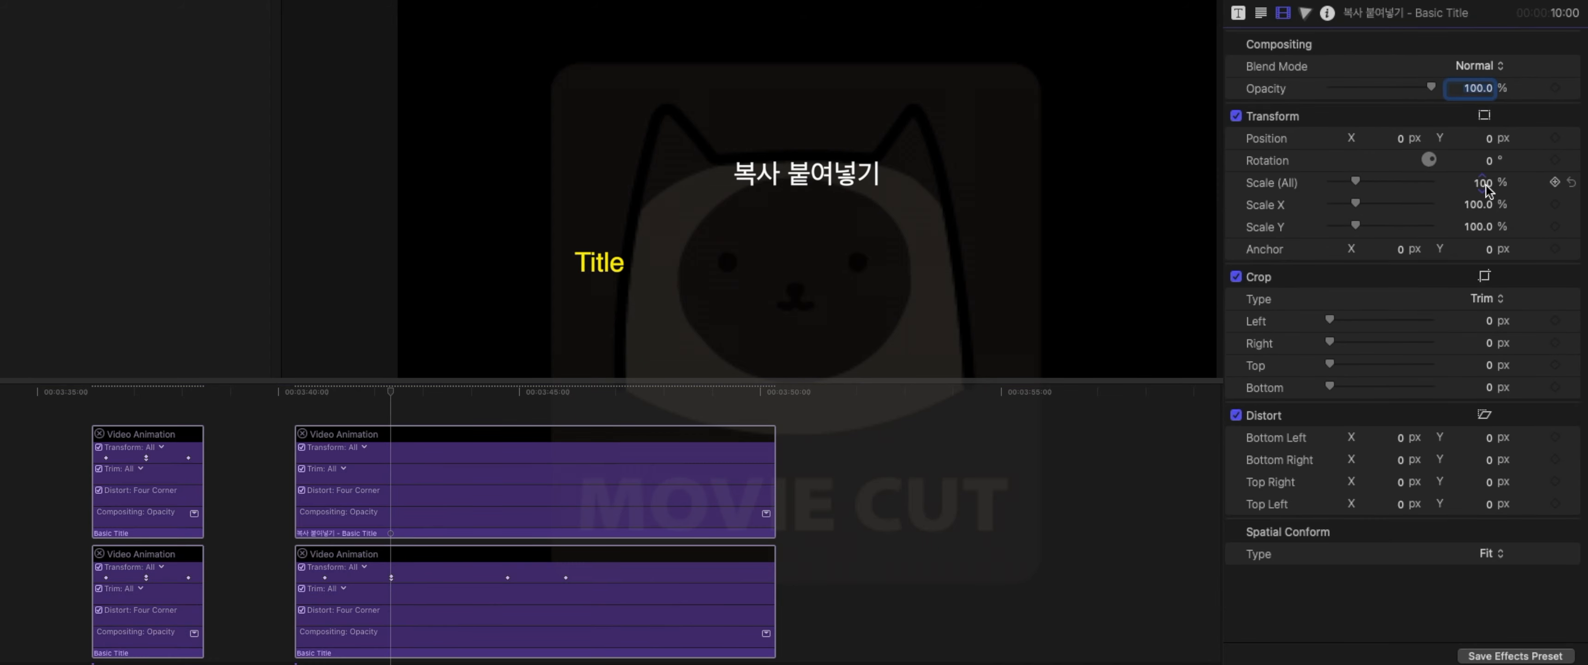
{"action": "left_click", "coordinate": [461, 643]}
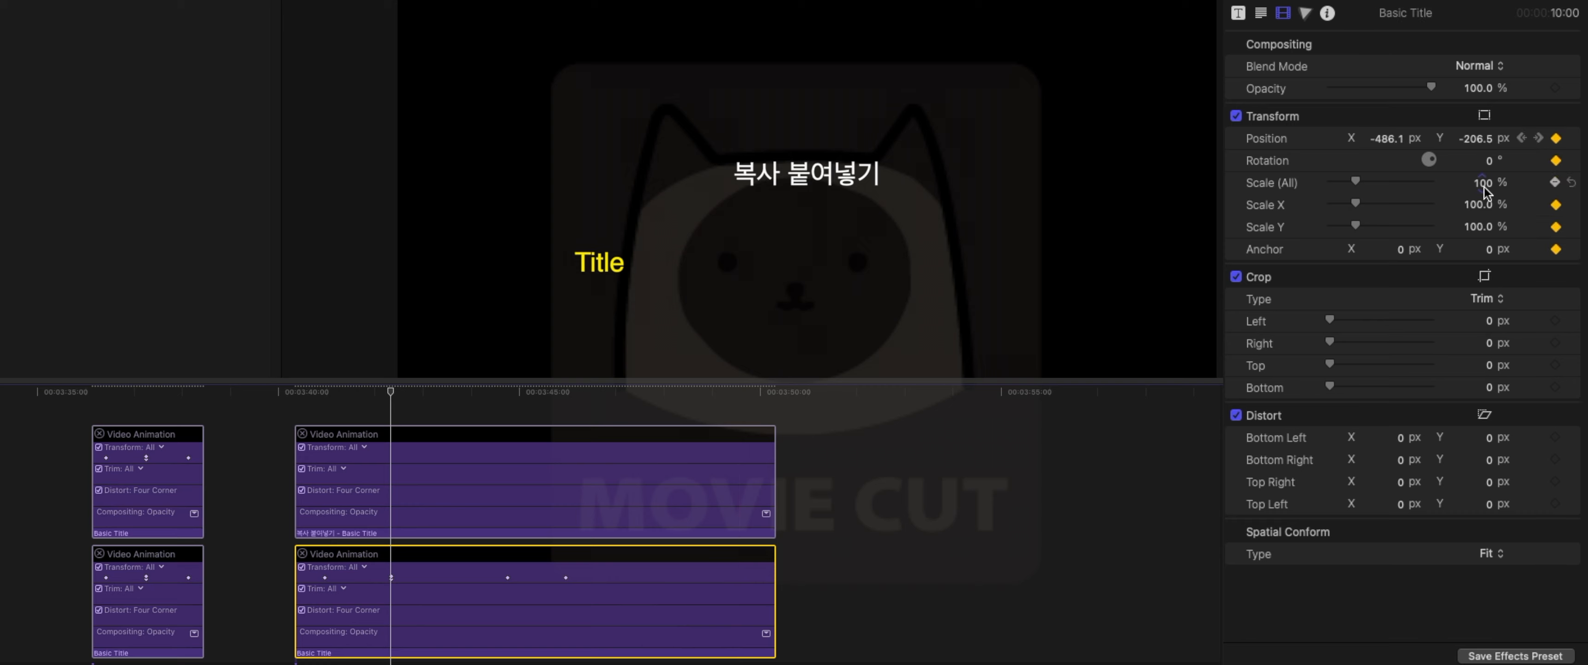
{"action": "left_click_drag", "start_coordinate": [1483, 186], "coordinate": [1516, 177]}
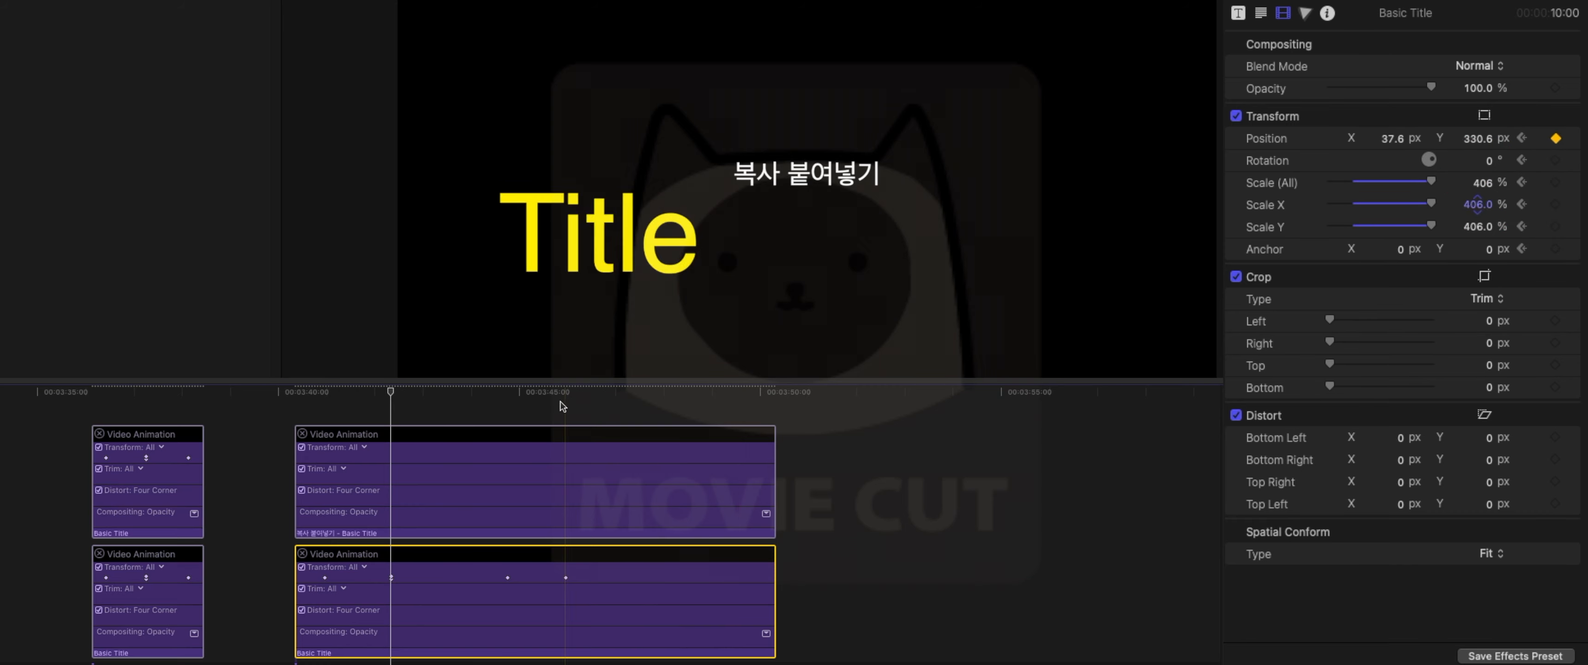
Reduce the yellow title's overall scale at its third keyframe and preview the size change between the keyframes
{"action": "left_click", "coordinate": [508, 393]}
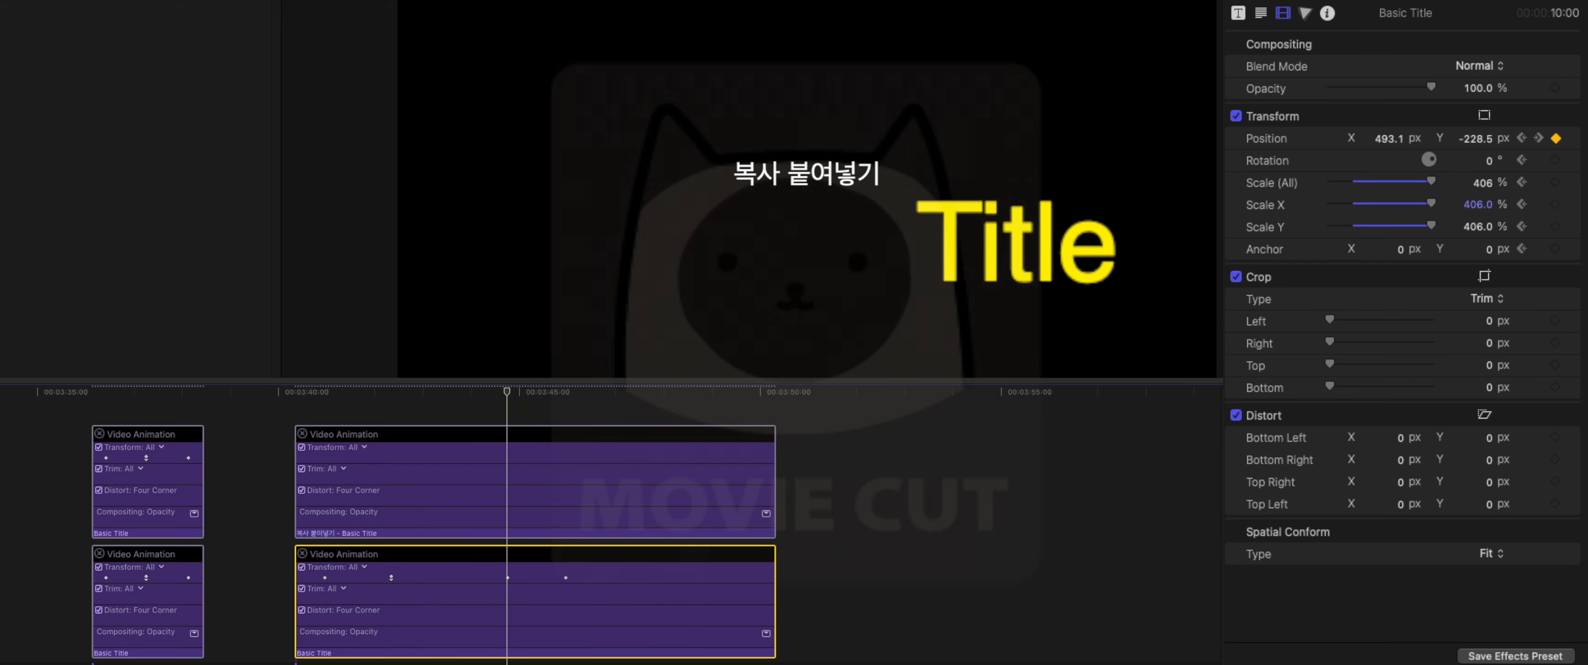
{"action": "left_click_drag", "start_coordinate": [1486, 182], "coordinate": [1482, 182]}
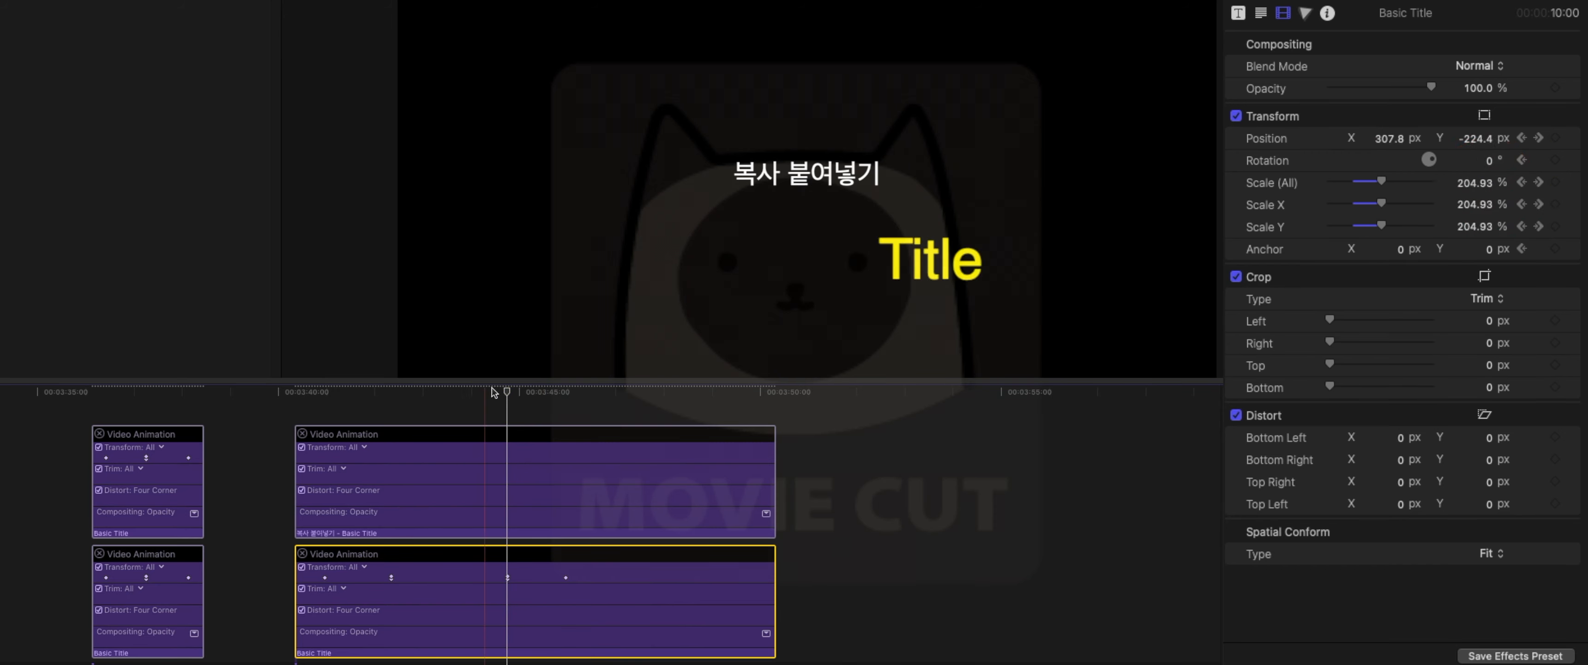
{"action": "left_click_drag", "start_coordinate": [507, 393], "coordinate": [445, 400]}
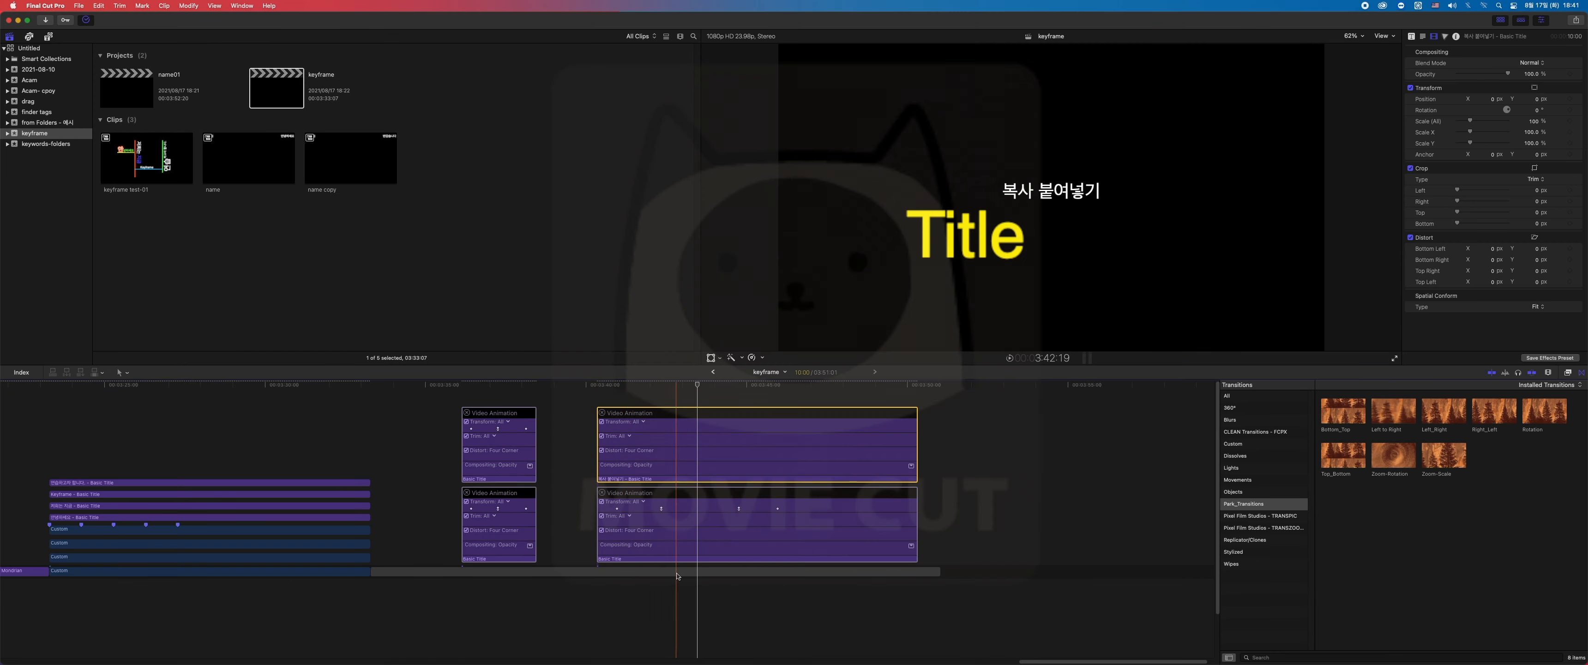
Copy the yellow title, paste its effects onto the "복사 붙여넣기" title, and preview the combined movement and size change
{"action": "left_click", "coordinate": [428, 645]}
{"action": "key", "text": "cmd+c"}
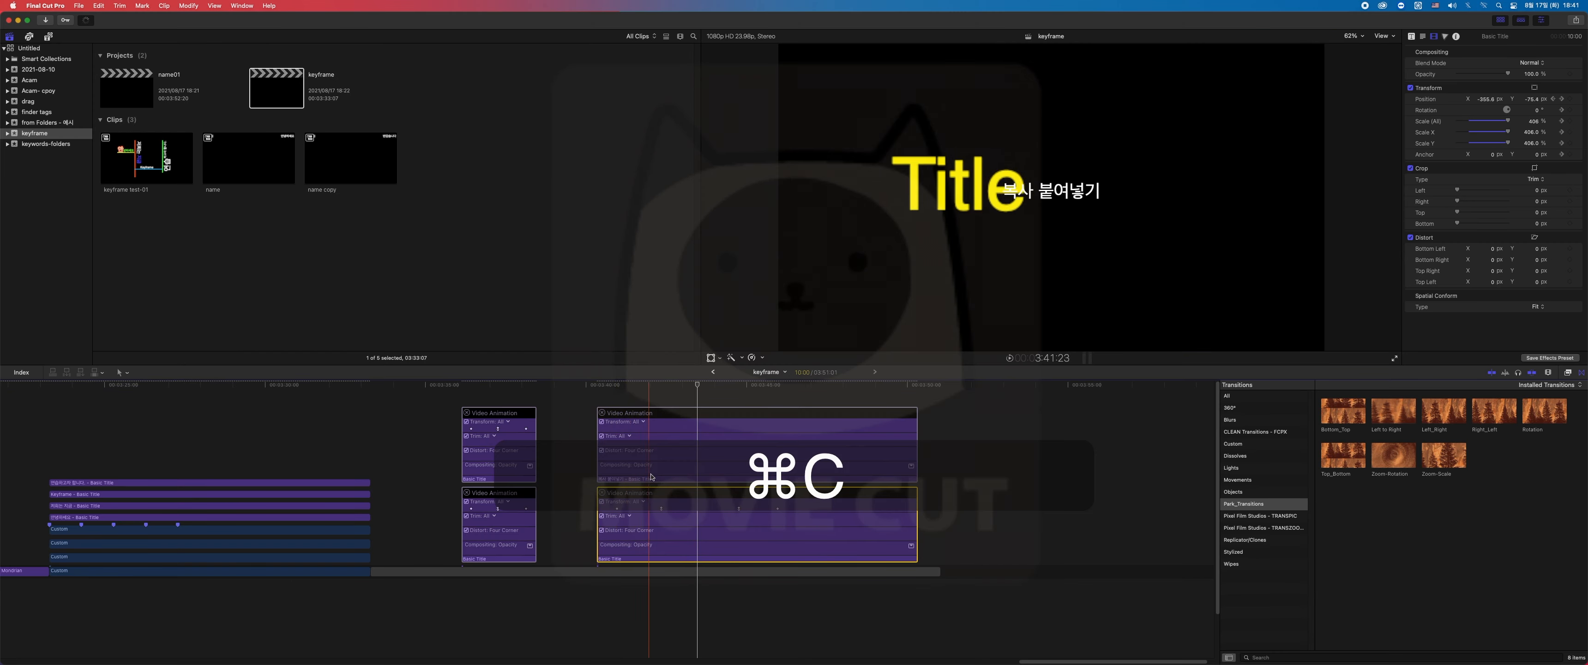
{"action": "left_click", "coordinate": [627, 477]}
{"action": "left_click", "coordinate": [99, 5]}
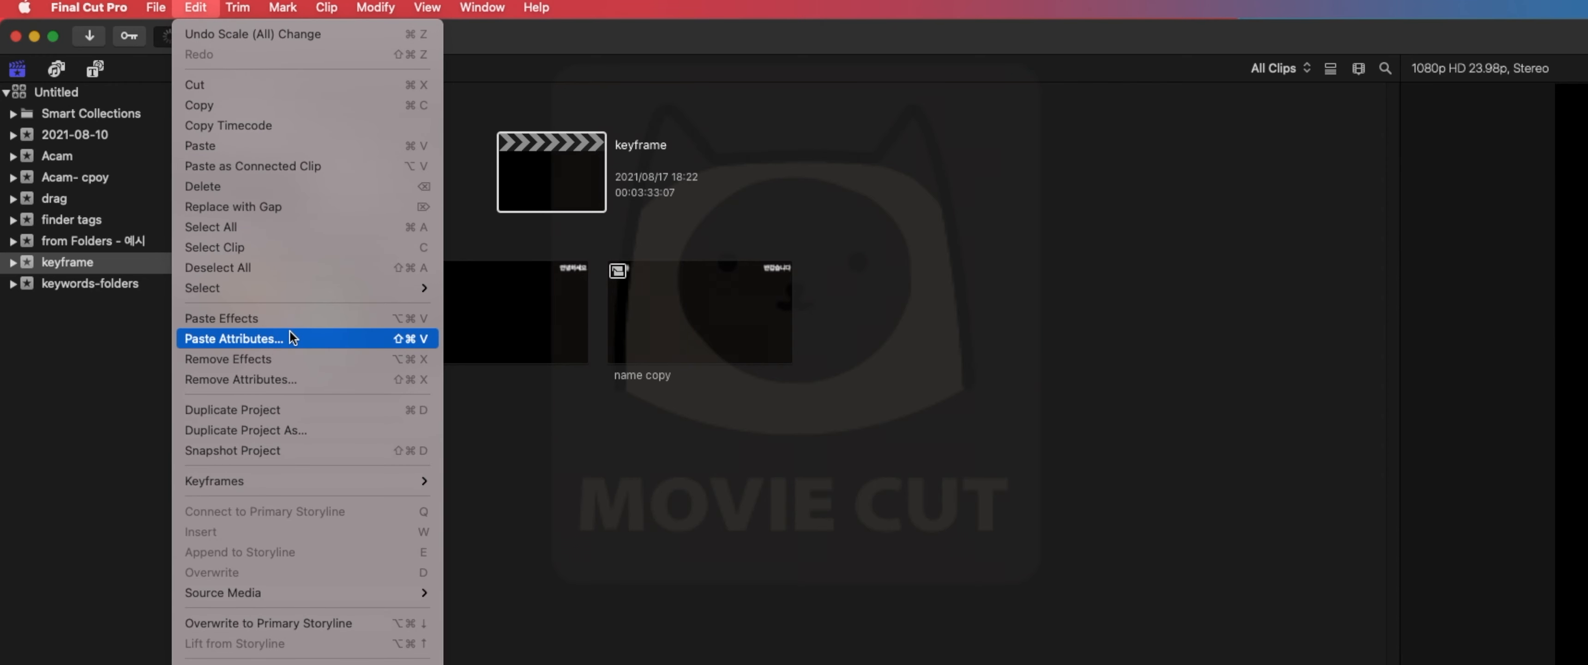
{"action": "left_click", "coordinate": [285, 321]}
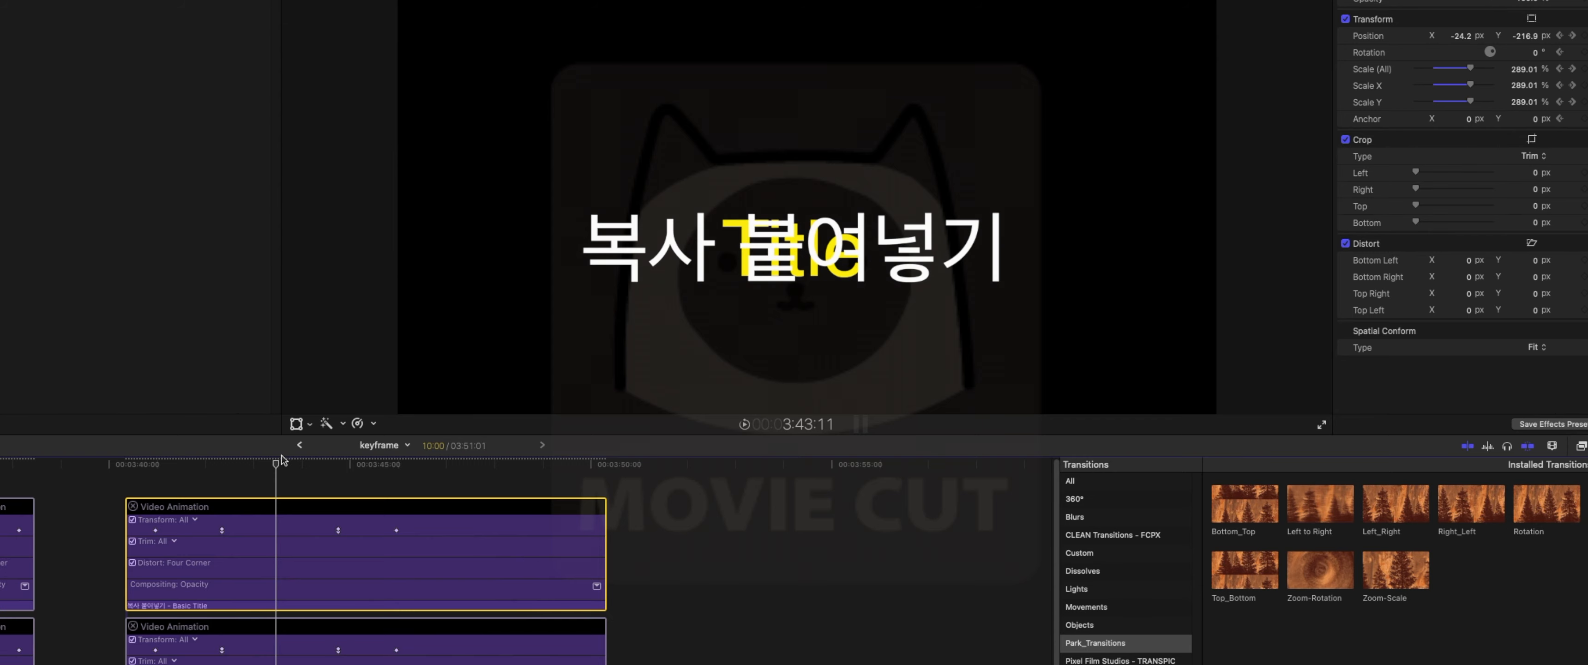
{"action": "mouse_move", "coordinate": [281, 463]}
{"action": "left_mouse_down"}
{"action": "mouse_move", "coordinate": [184, 463]}
{"action": "mouse_move", "coordinate": [397, 478]}
{"action": "mouse_move", "coordinate": [297, 468]}
{"action": "left_mouse_up"}
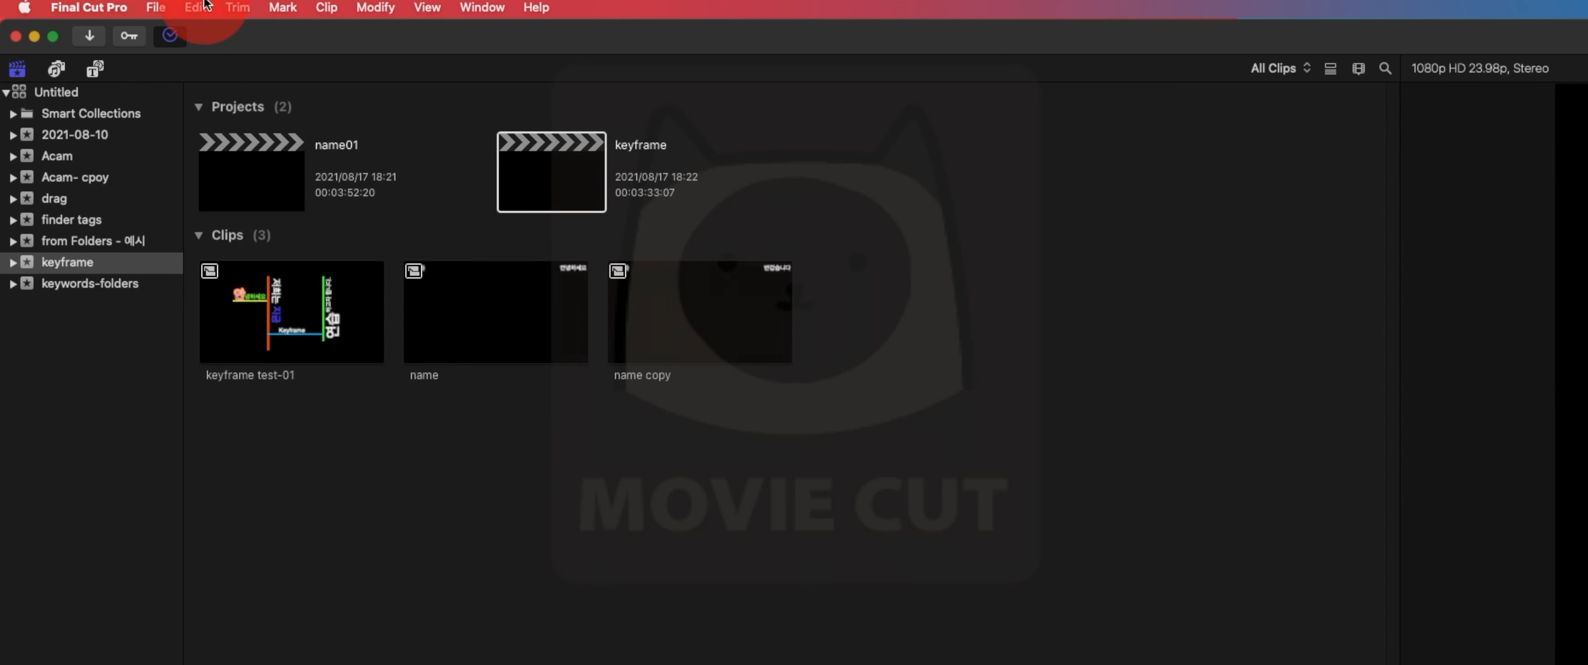
Remove the pasted effects from the "복사 붙여넣기" title
{"action": "left_click", "coordinate": [237, 7]}
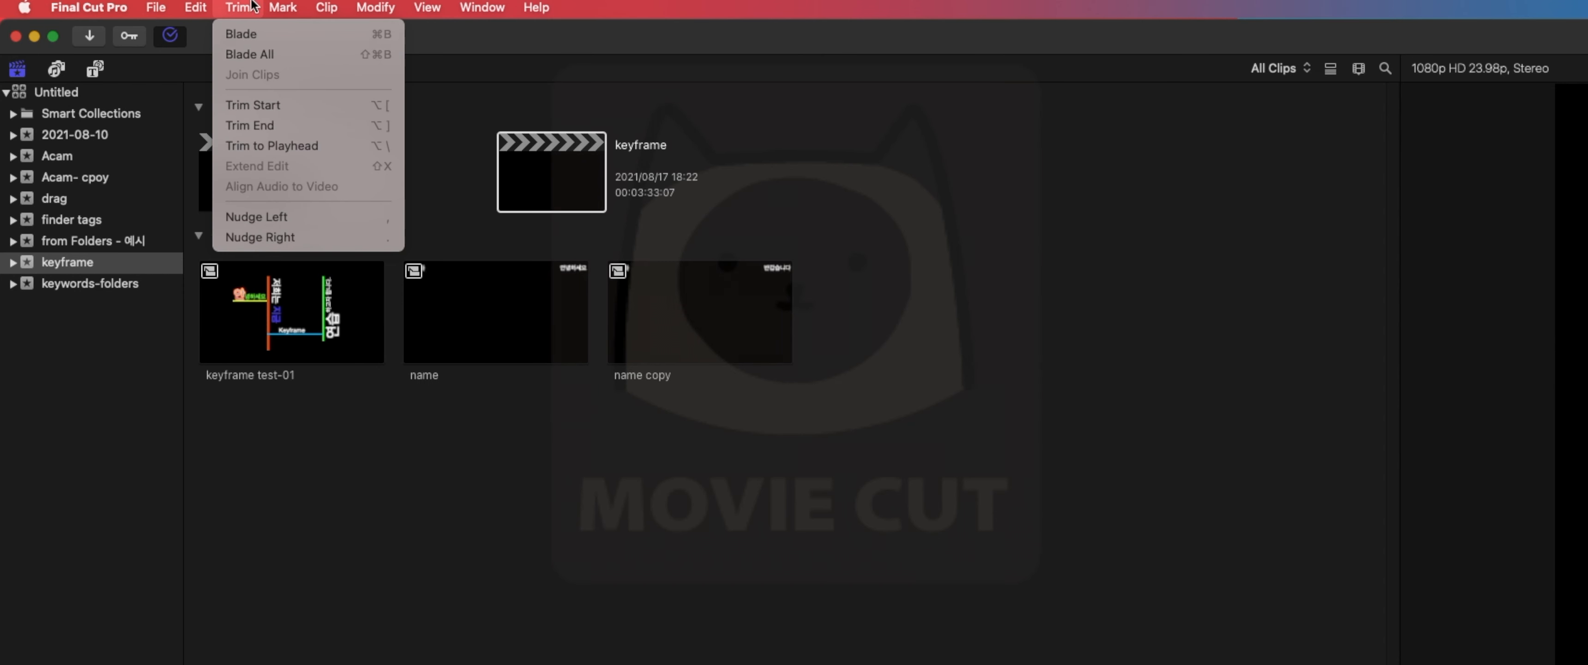
{"action": "mouse_move", "coordinate": [195, 7]}
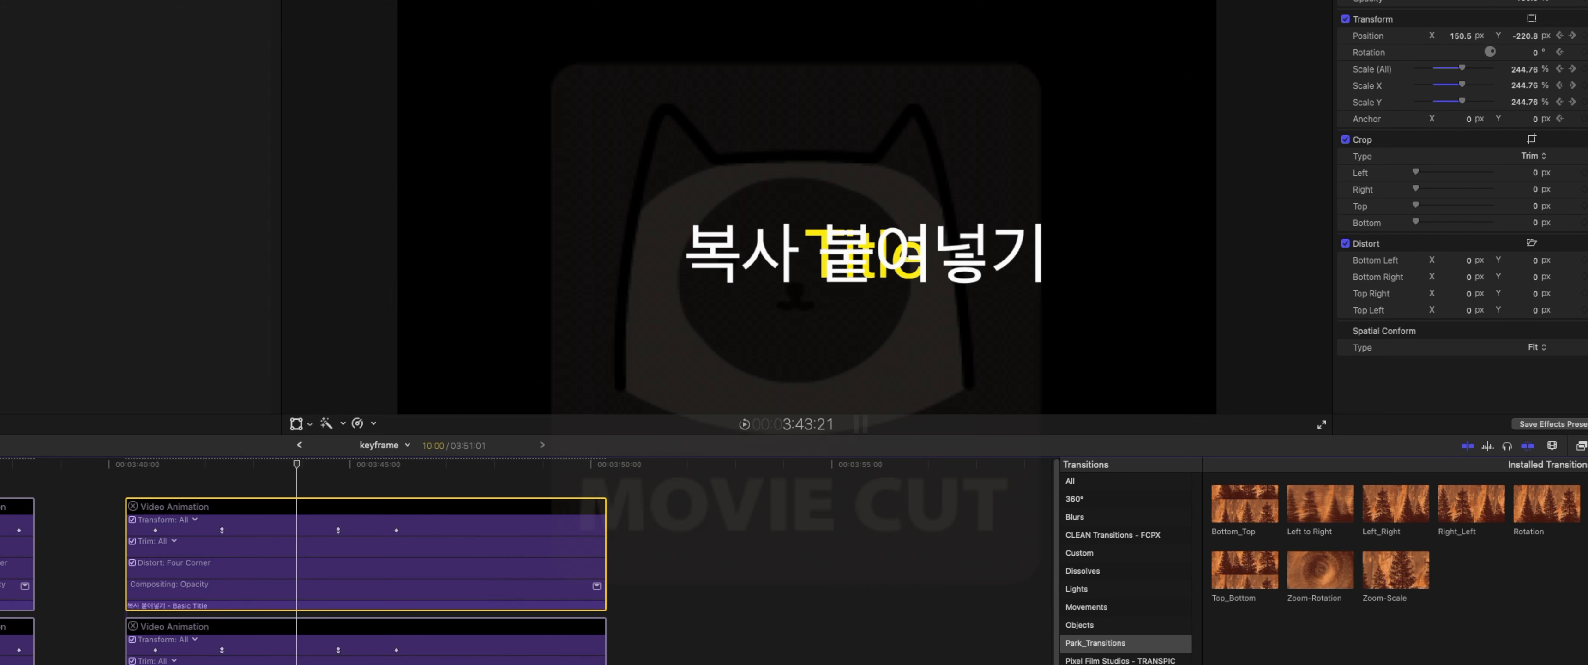
{"action": "key", "text": "alt+super+x"}
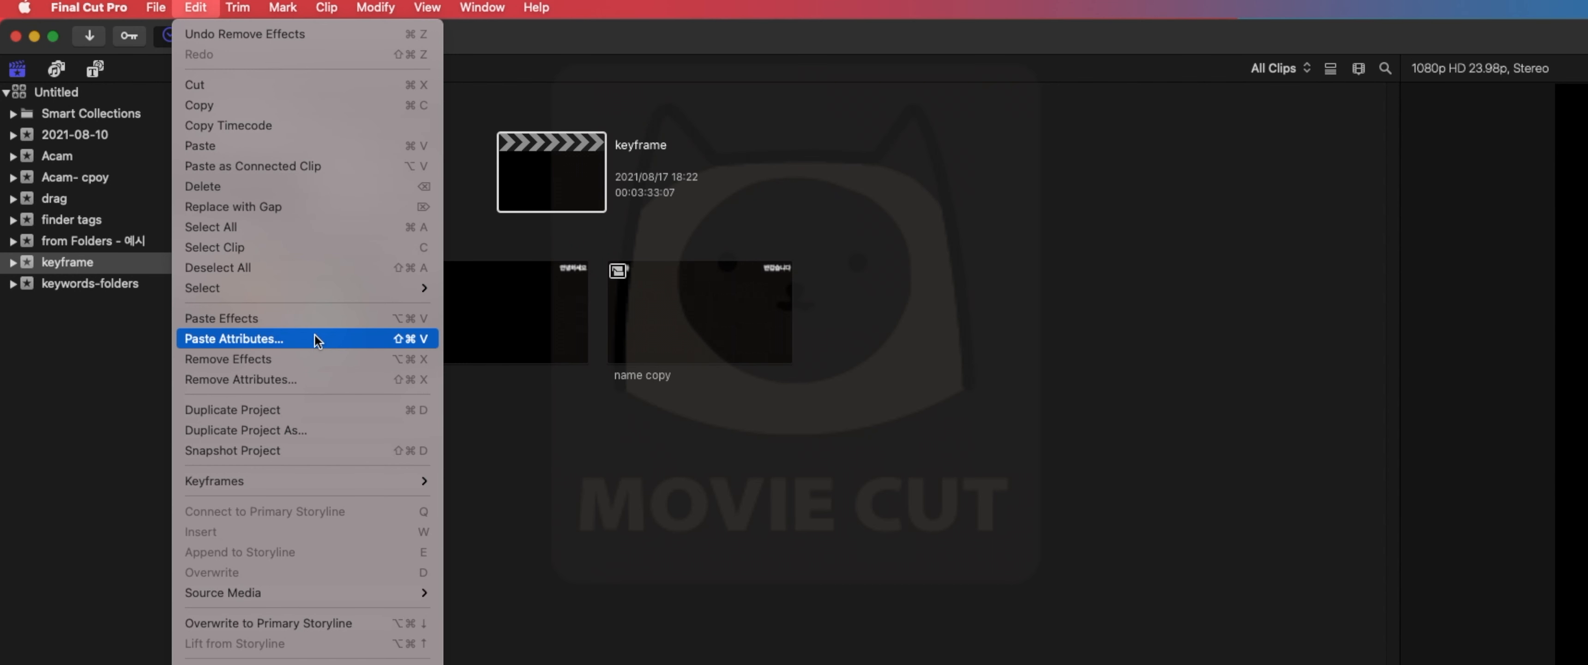
Paste only the position, rotation and anchor attributes, without scale, onto the "복사 붙여넣기" title and play back both titles
{"action": "left_click", "coordinate": [314, 336]}
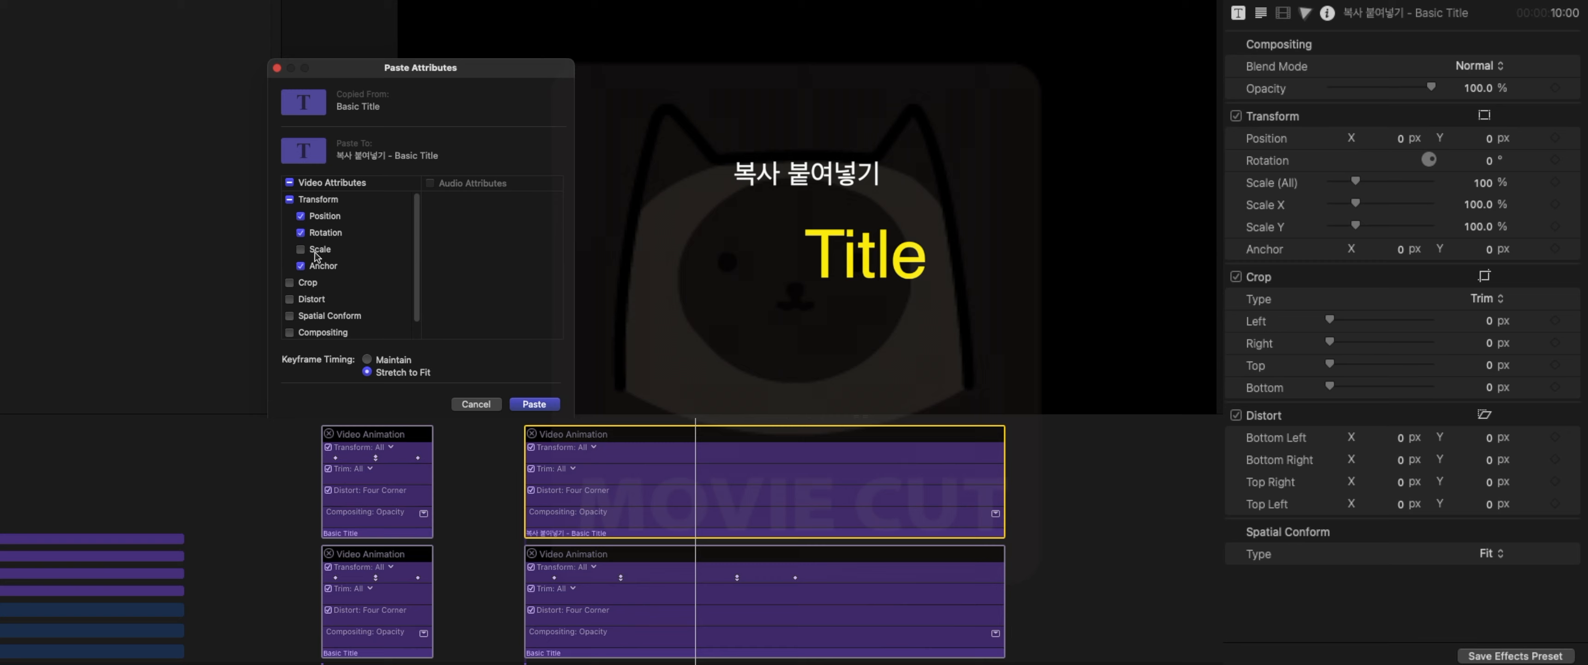
{"action": "left_click", "coordinate": [536, 405]}
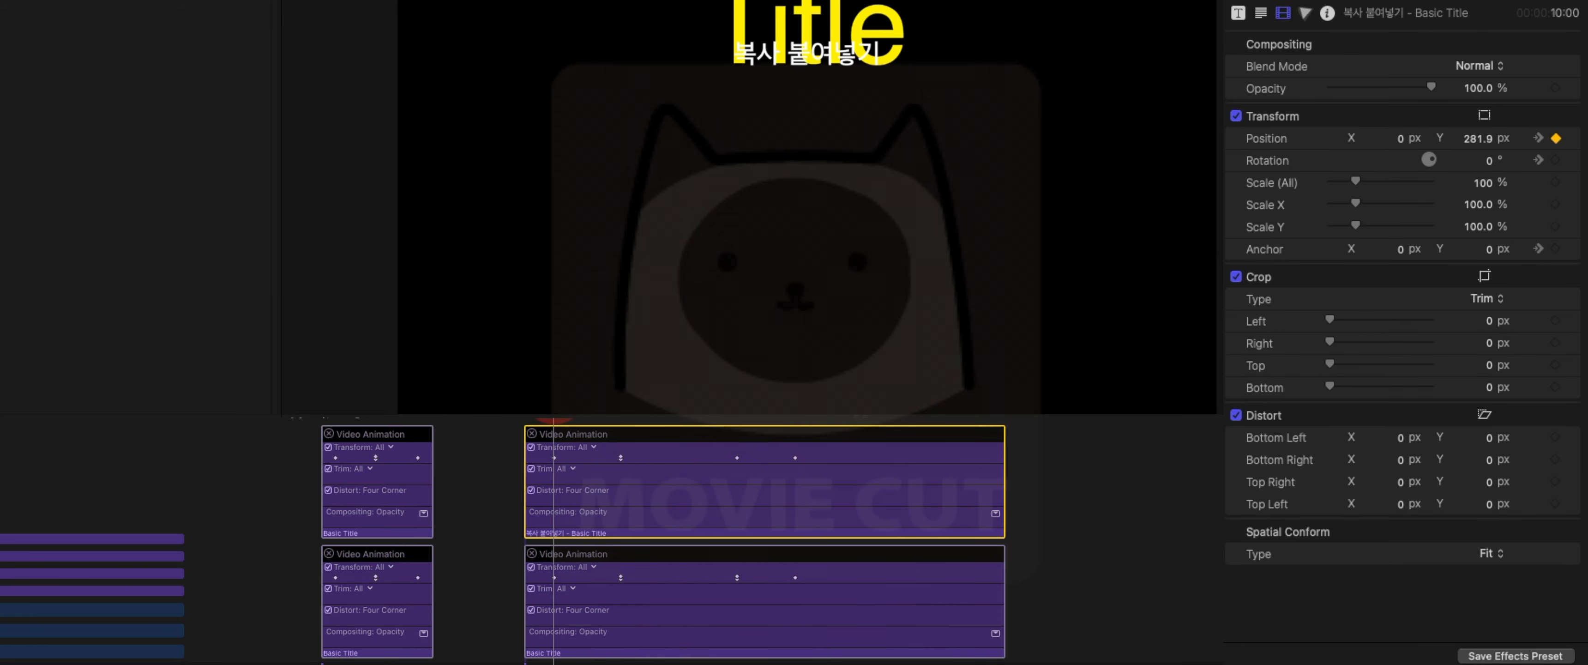
{"action": "key", "text": "space"}
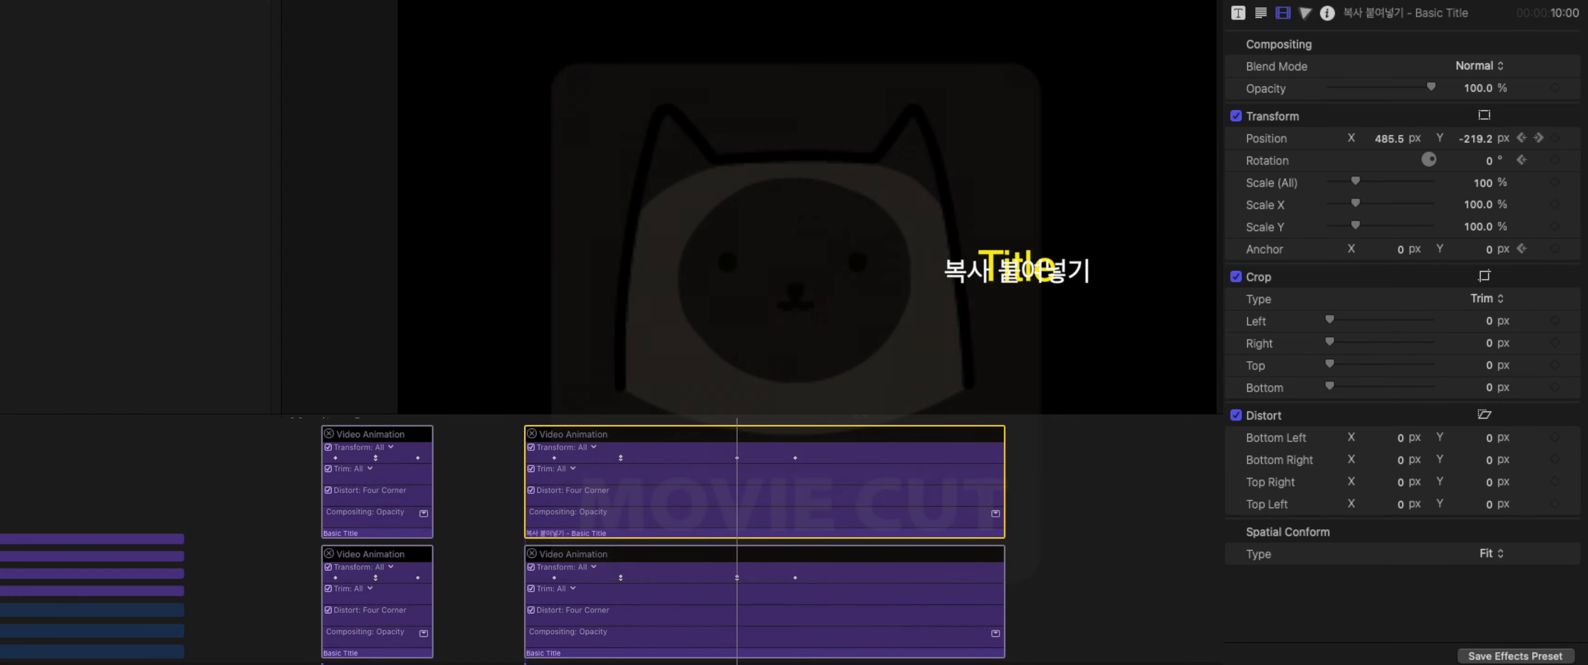
{"action": "key", "text": "space"}
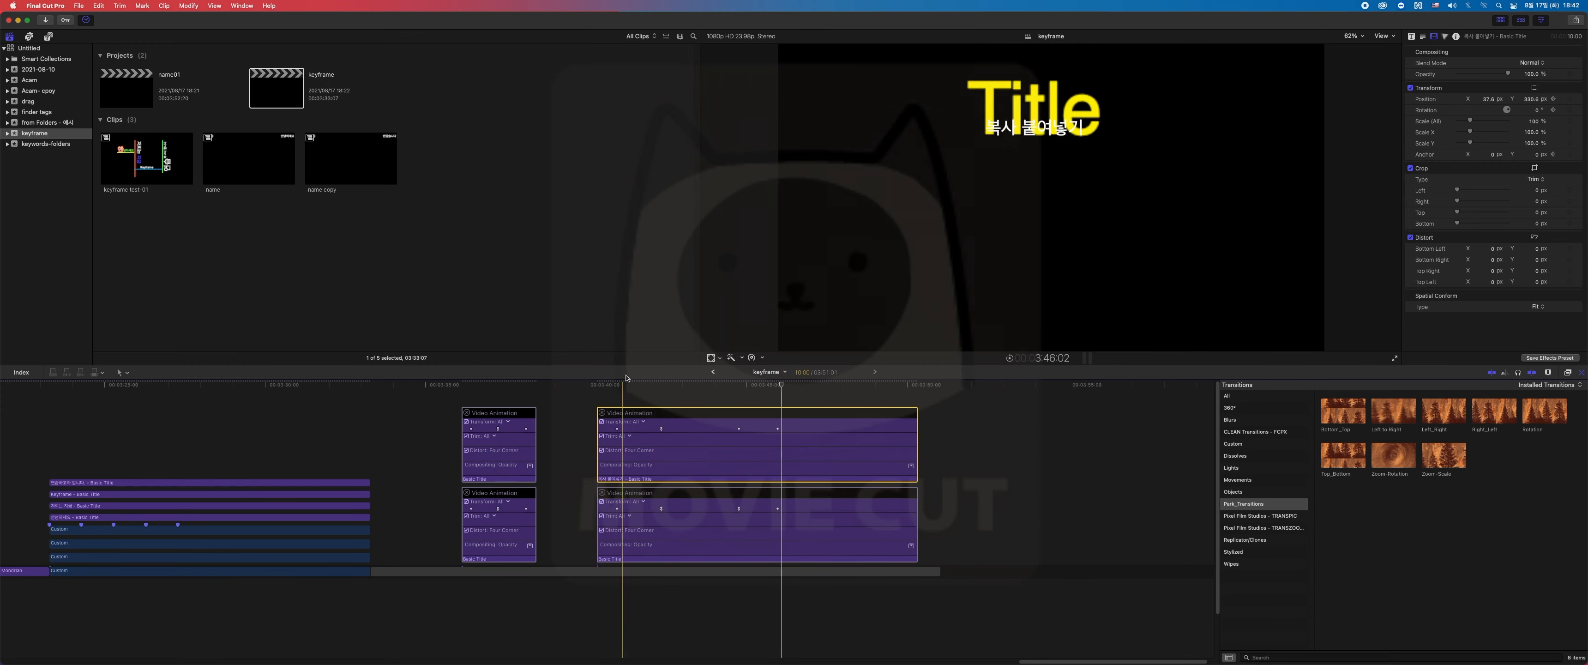
{"action": "left_click", "coordinate": [104, 6]}
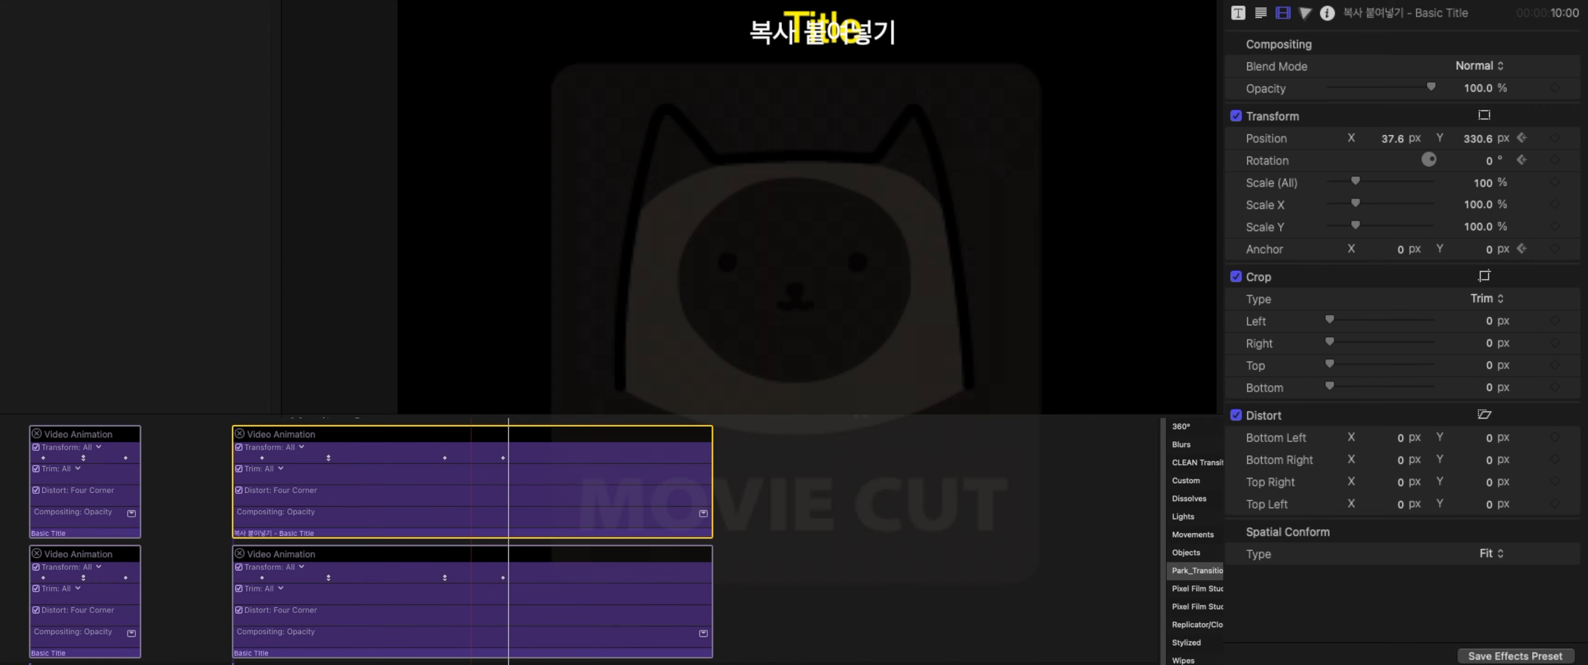
Delete the yellow title from the timeline
{"action": "scroll", "coordinate": [542, 515], "scroll_direction": "right", "scroll_amount": 2}
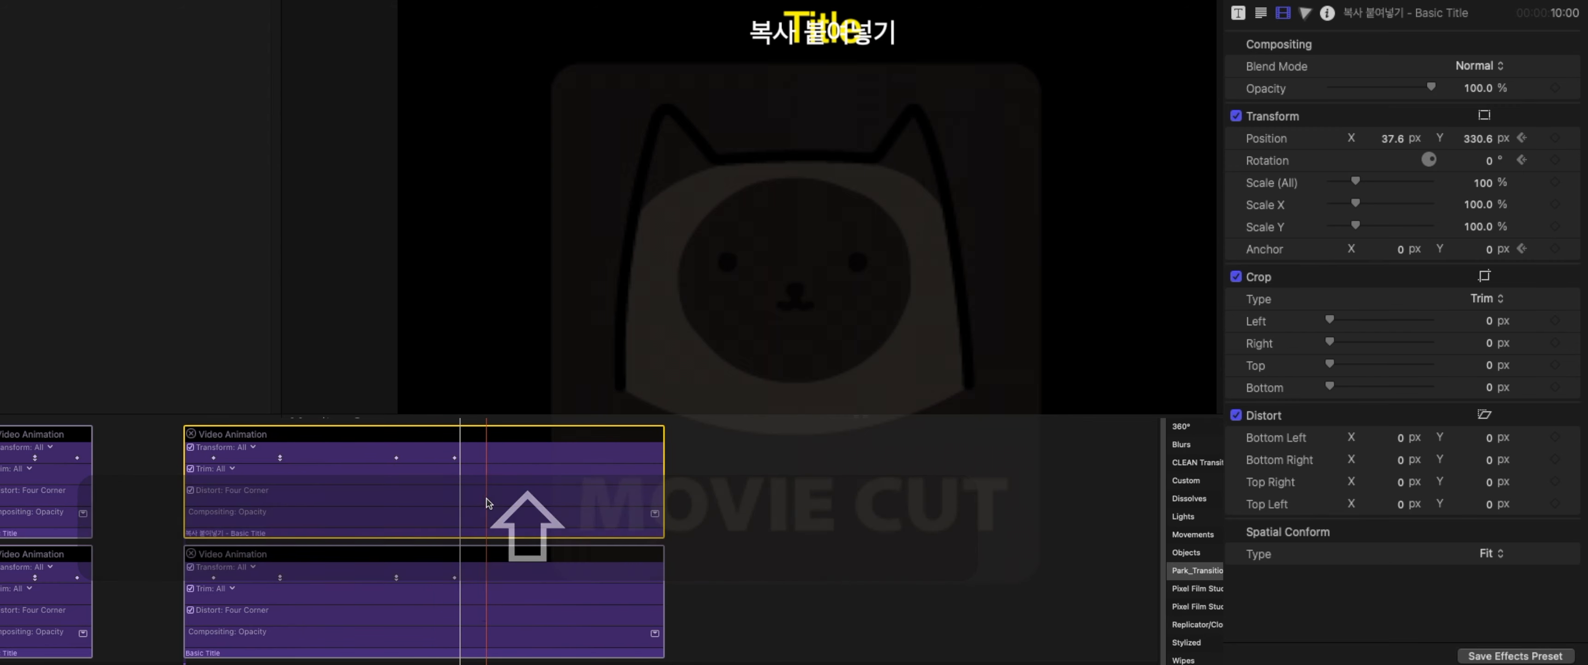
{"action": "left_click", "coordinate": [404, 655]}
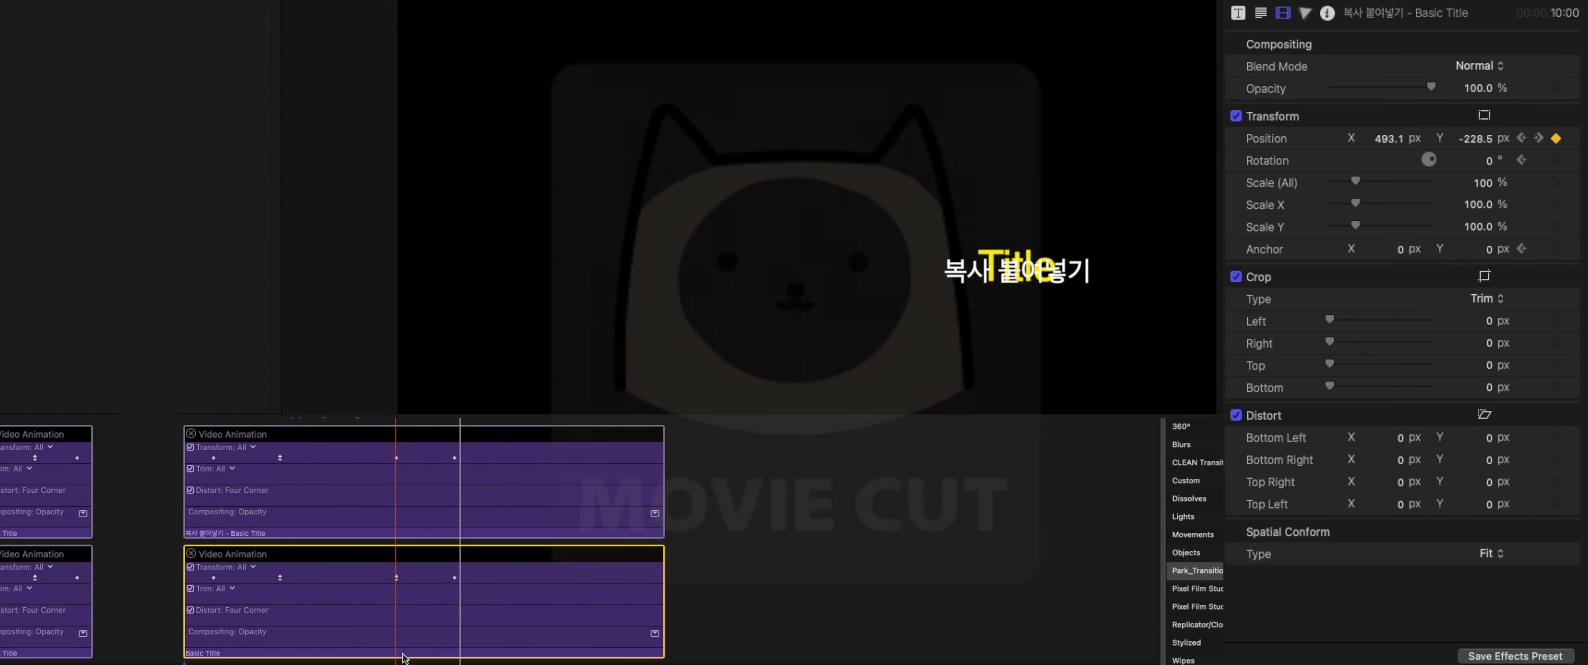
{"action": "key", "text": "BackSpace"}
Add a new Basic Title above the "복사 붙여넣기" title, extend it to 18:07, and show its video animation
{"action": "left_click", "coordinate": [197, 421]}
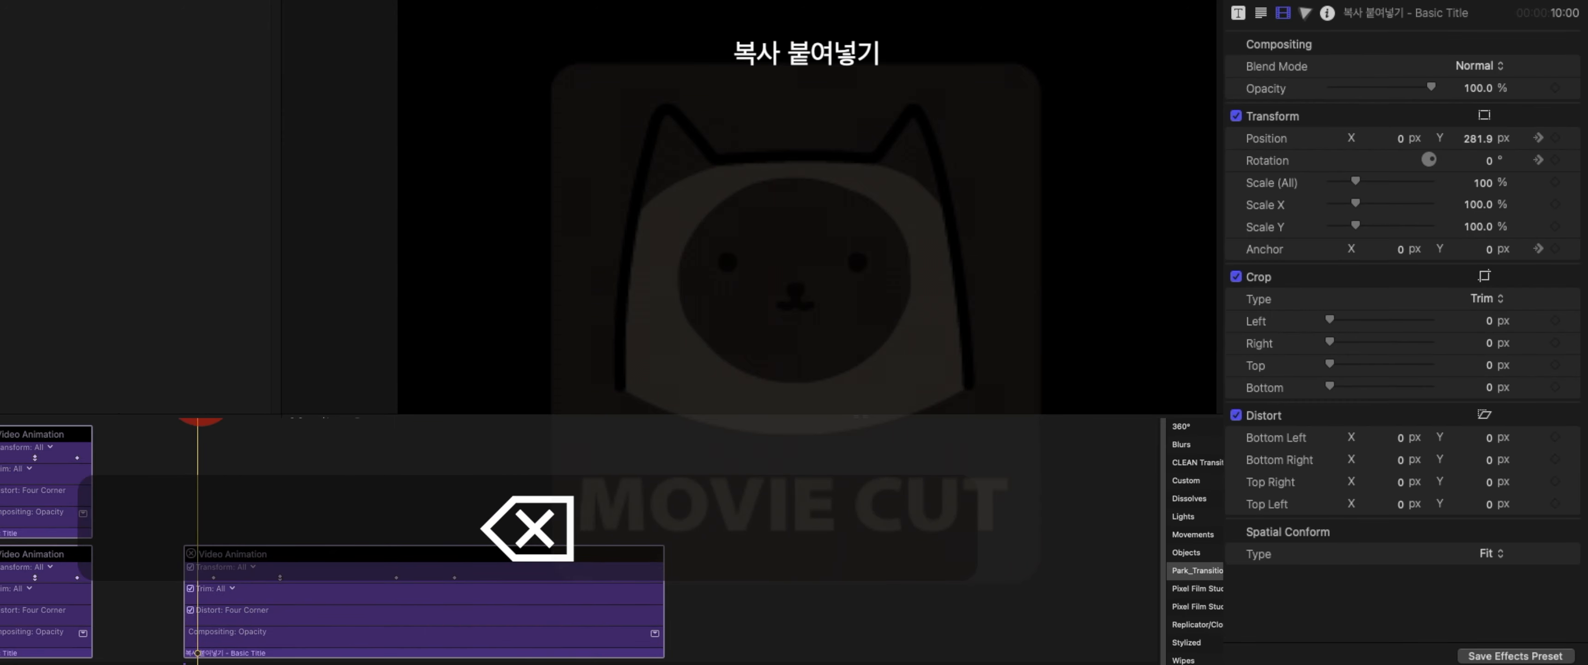
{"action": "key", "text": "ctrl+t"}
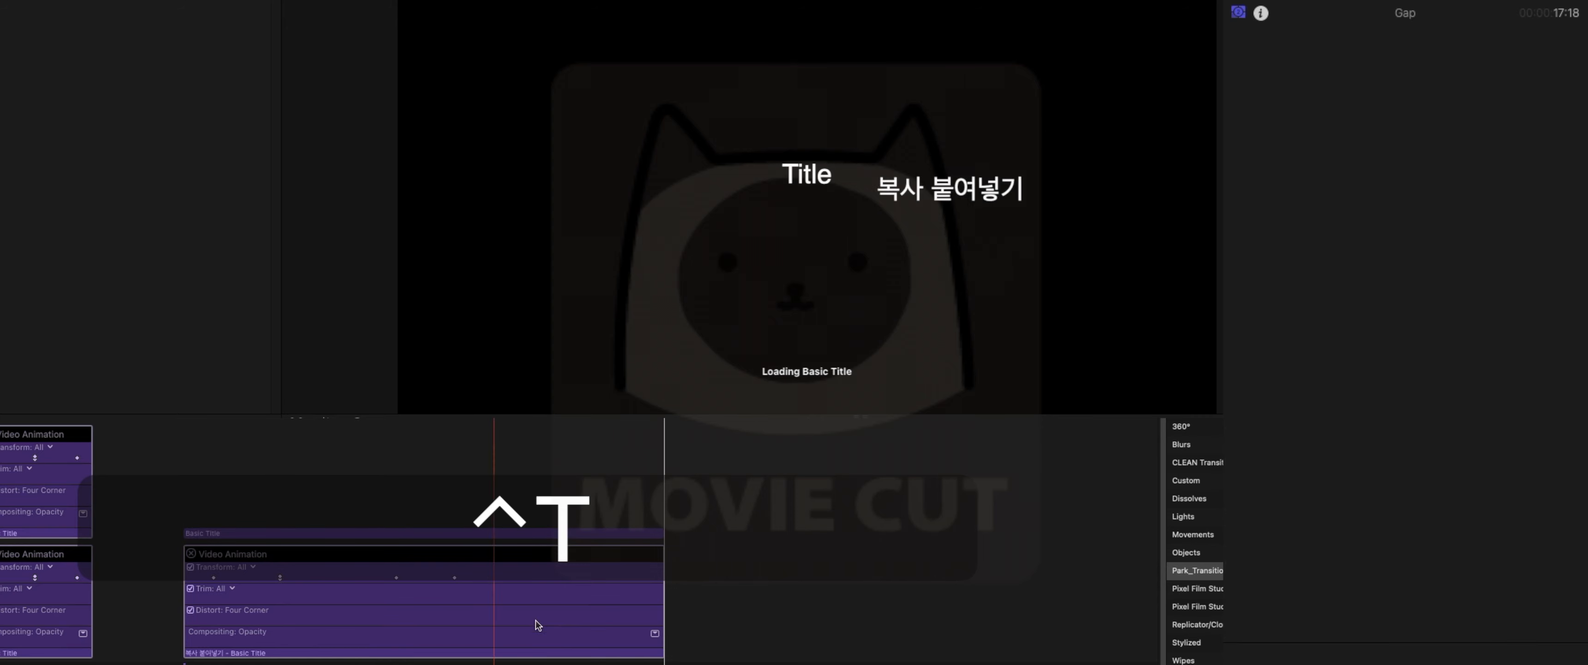
{"action": "left_click_drag", "start_coordinate": [664, 533], "coordinate": [1061, 517]}
{"action": "right_click", "coordinate": [678, 533]}
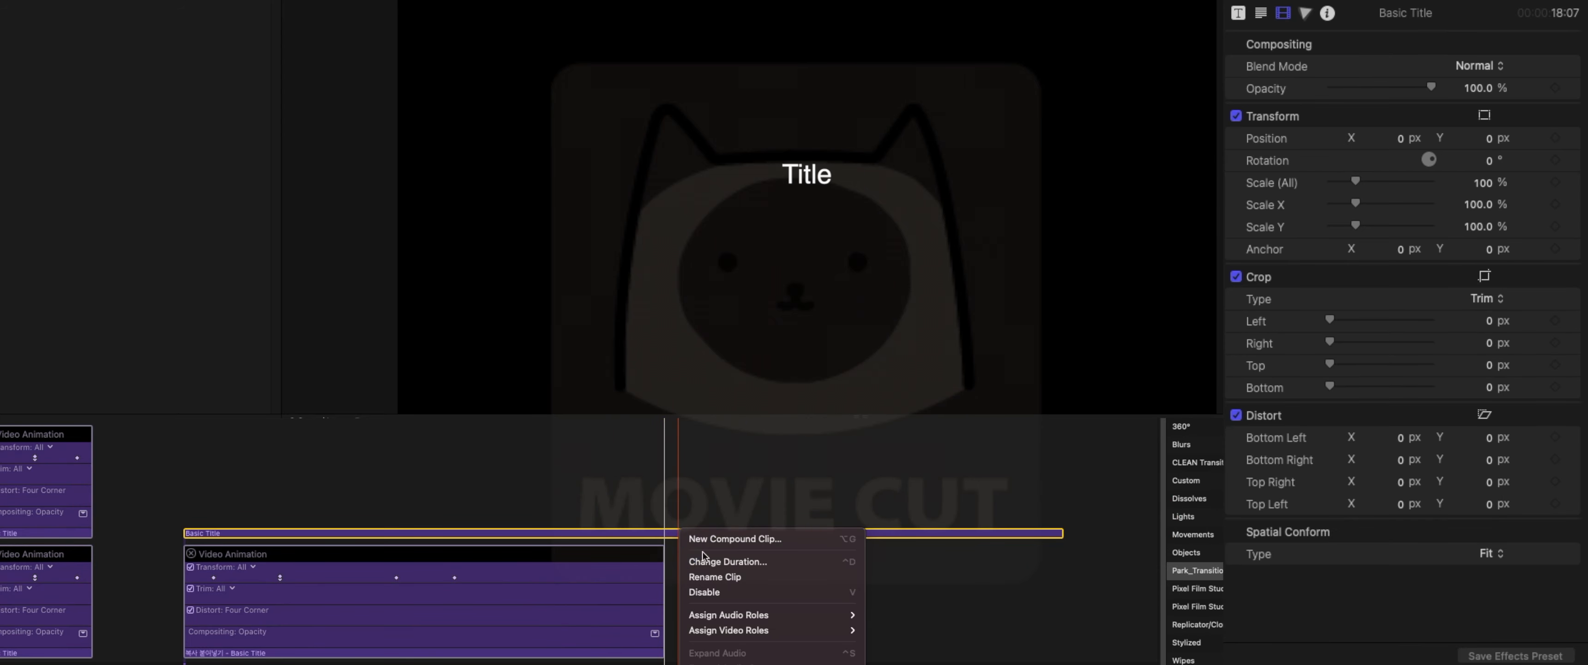
{"action": "left_click", "coordinate": [765, 663]}
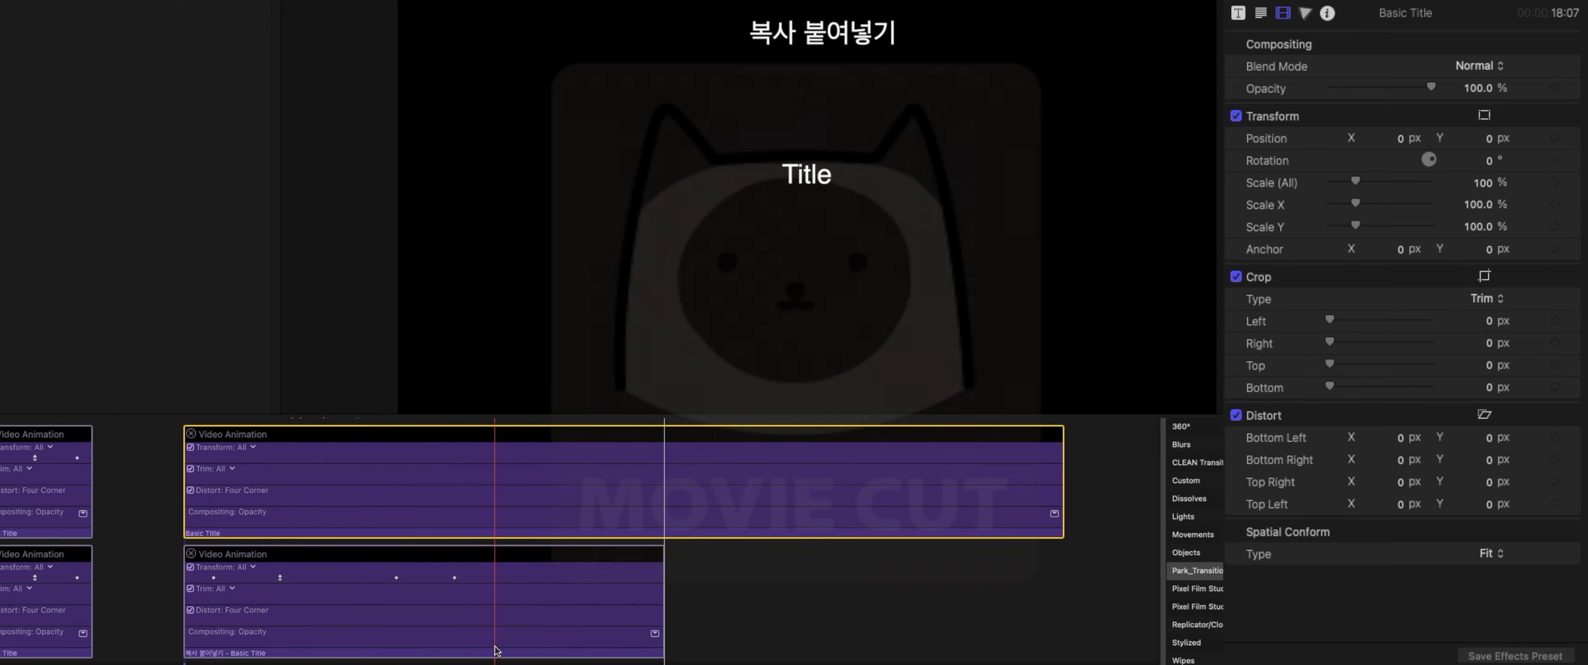
Paste the "복사 붙여넣기" title's position, rotation, scale and anchor attributes onto the longer title with keyframe timing Stretch to Fit
{"action": "left_click", "coordinate": [502, 654]}
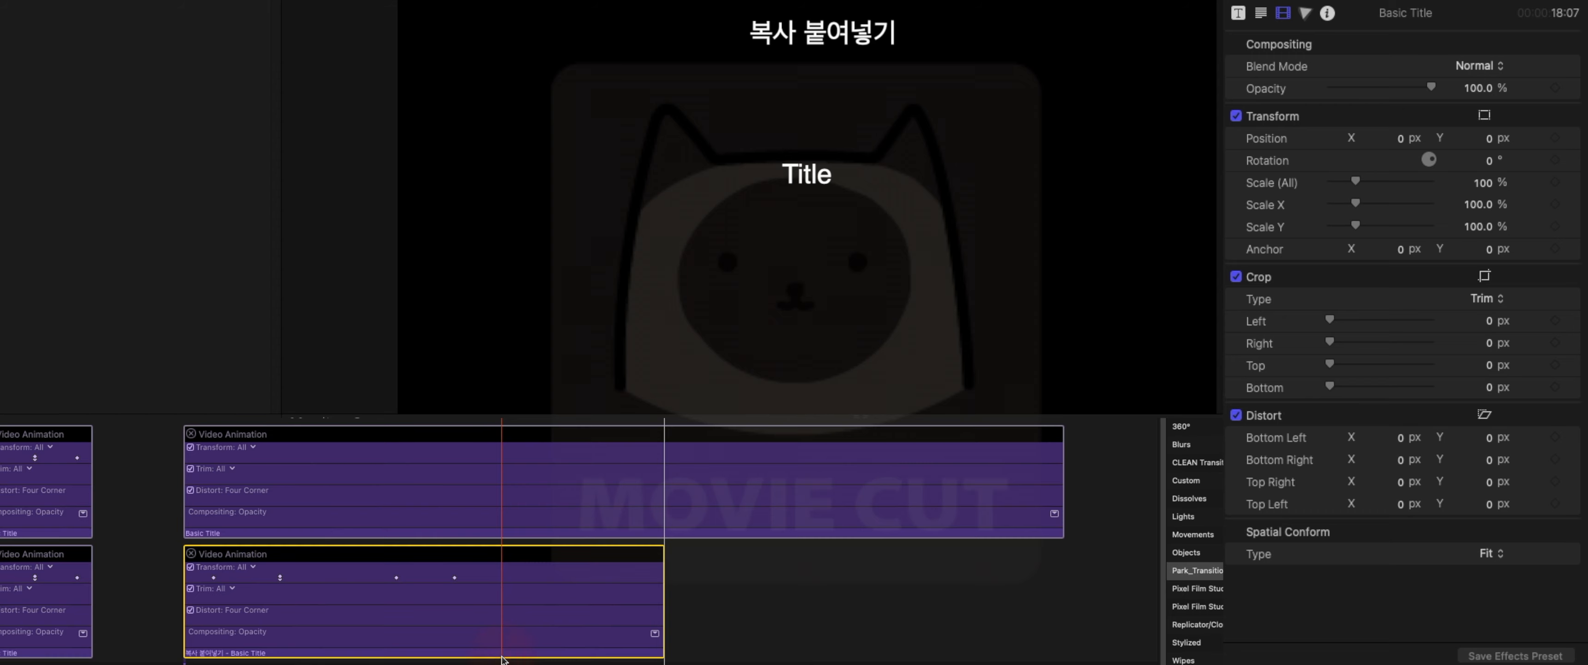
{"action": "key", "text": "super+c"}
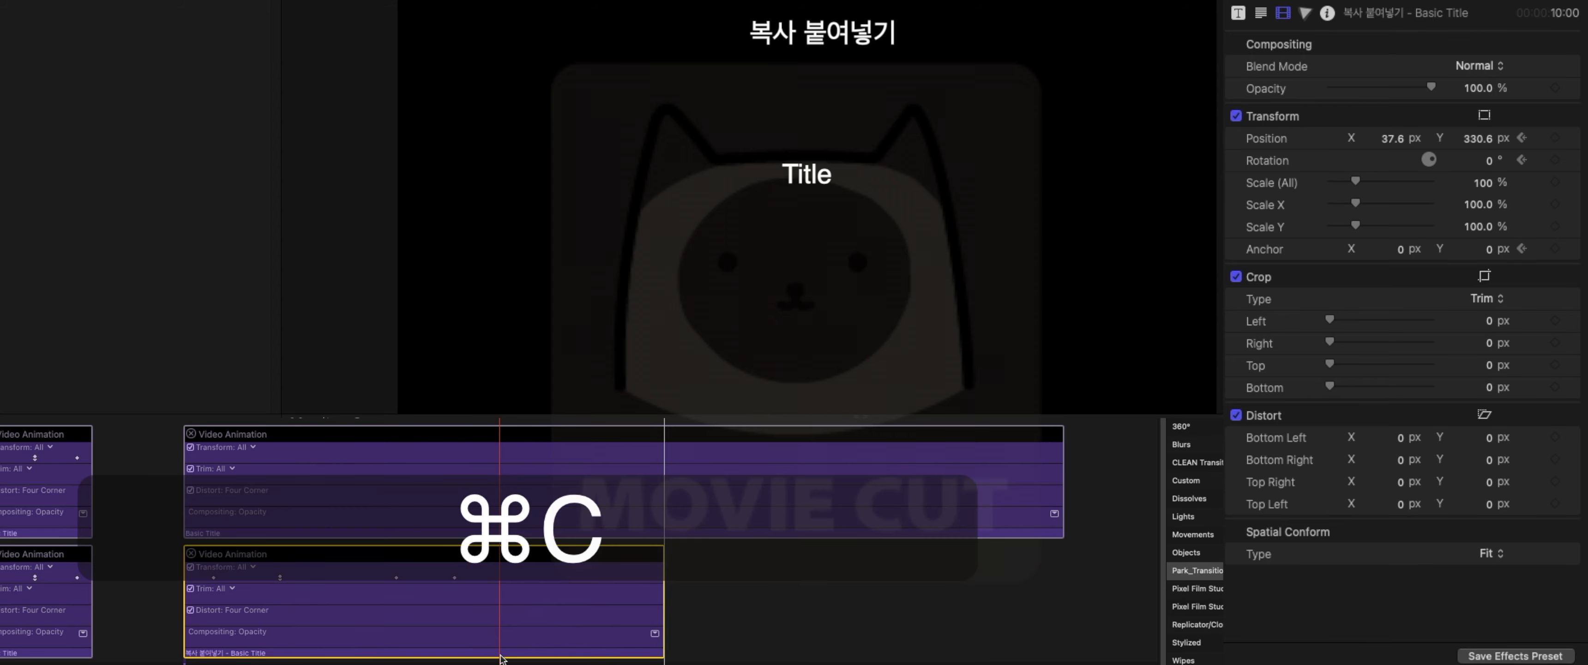
{"action": "left_click", "coordinate": [476, 536]}
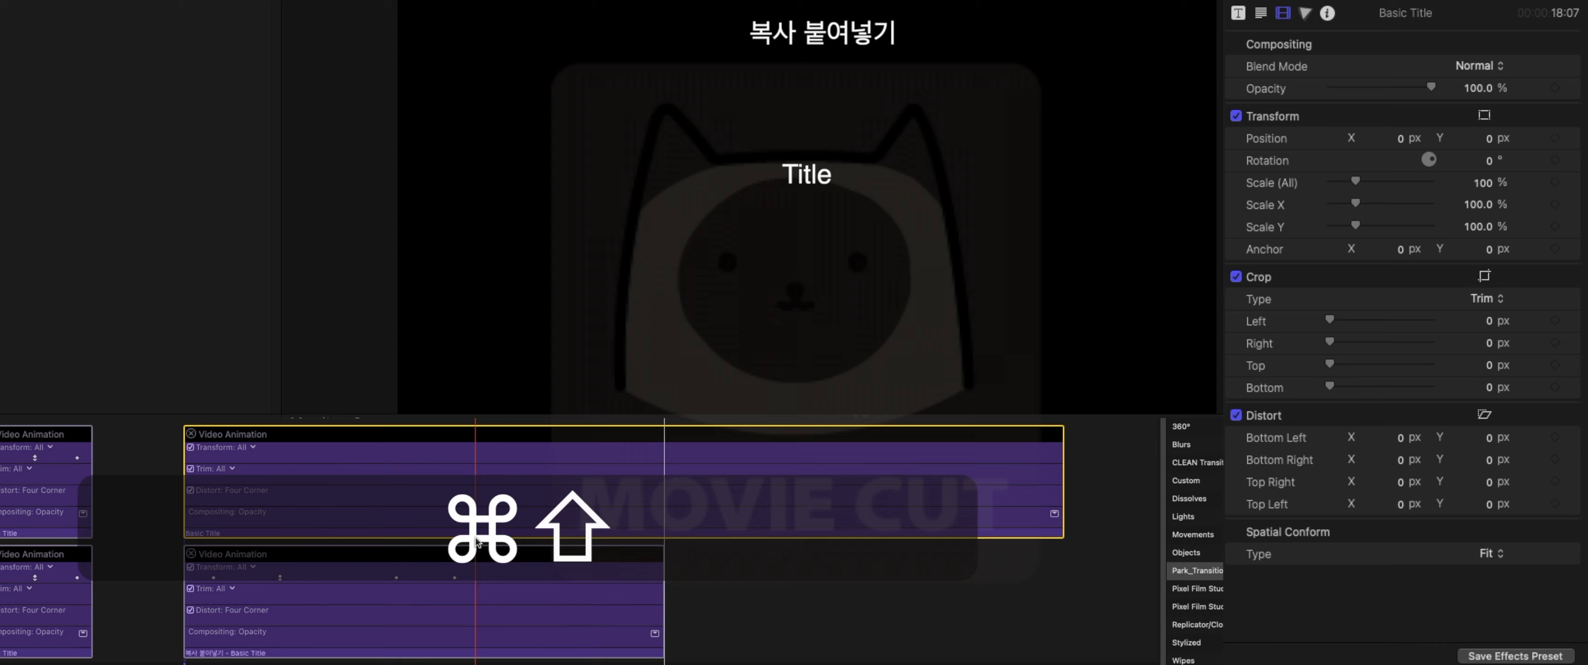
{"action": "key", "text": "shift+super+v"}
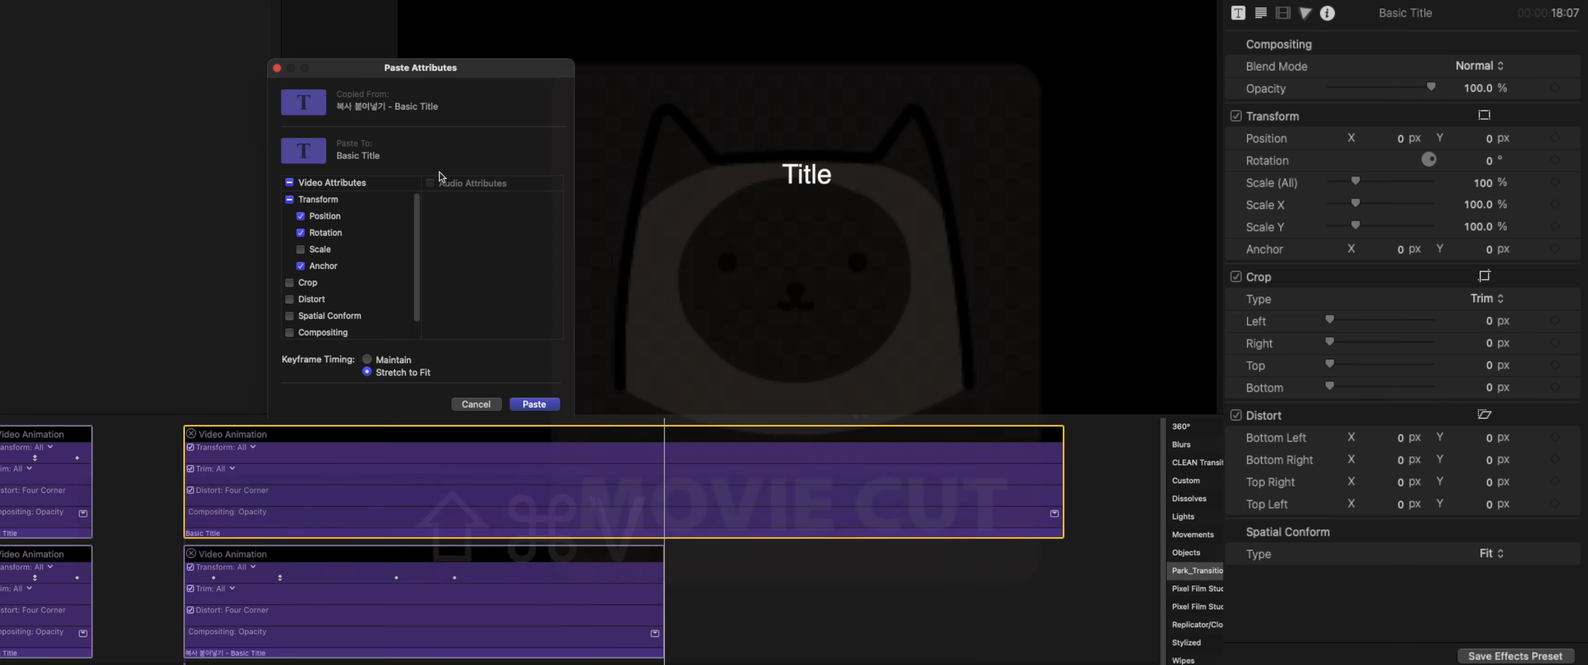
{"action": "left_click", "coordinate": [321, 250]}
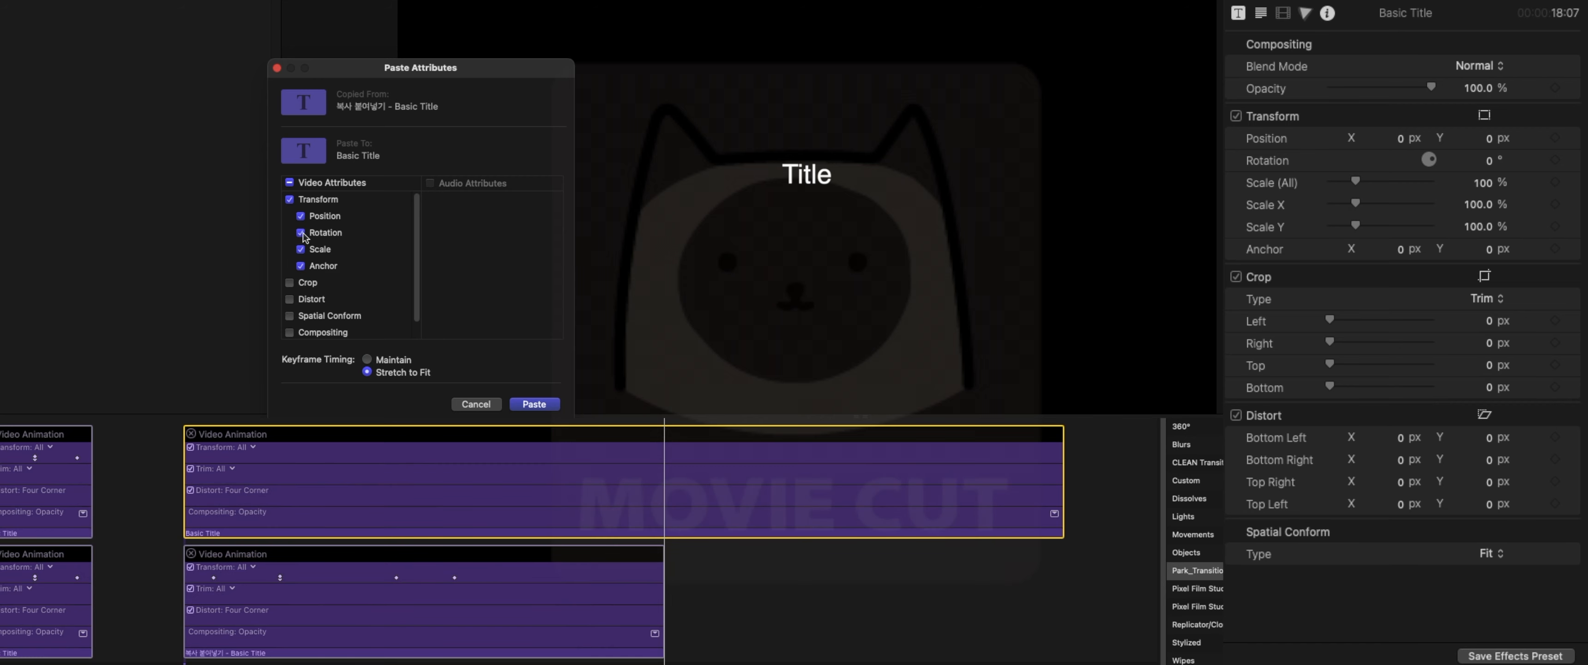
{"action": "left_click", "coordinate": [532, 404]}
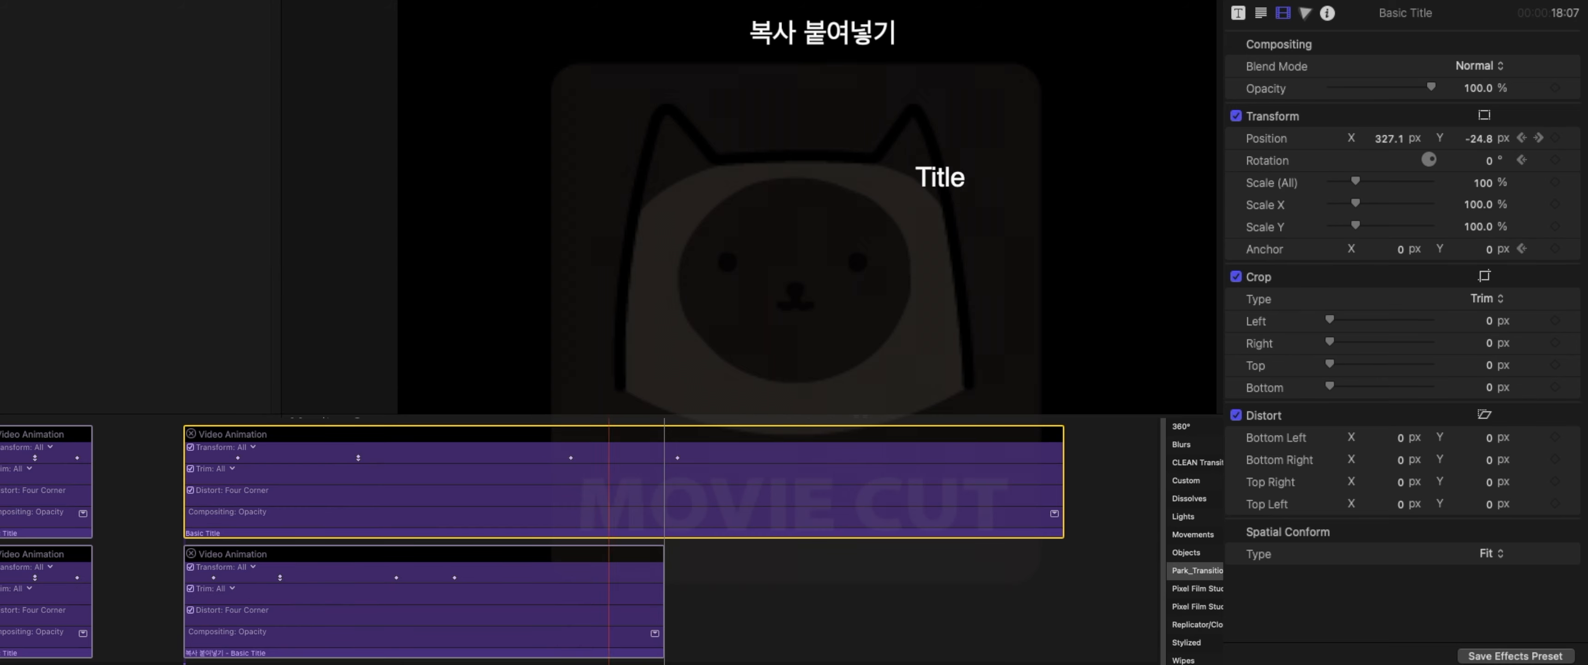
Play back both titles, and paste the attributes onto the longer title again with keyframe timing set to Maintain
{"action": "key", "text": "space"}
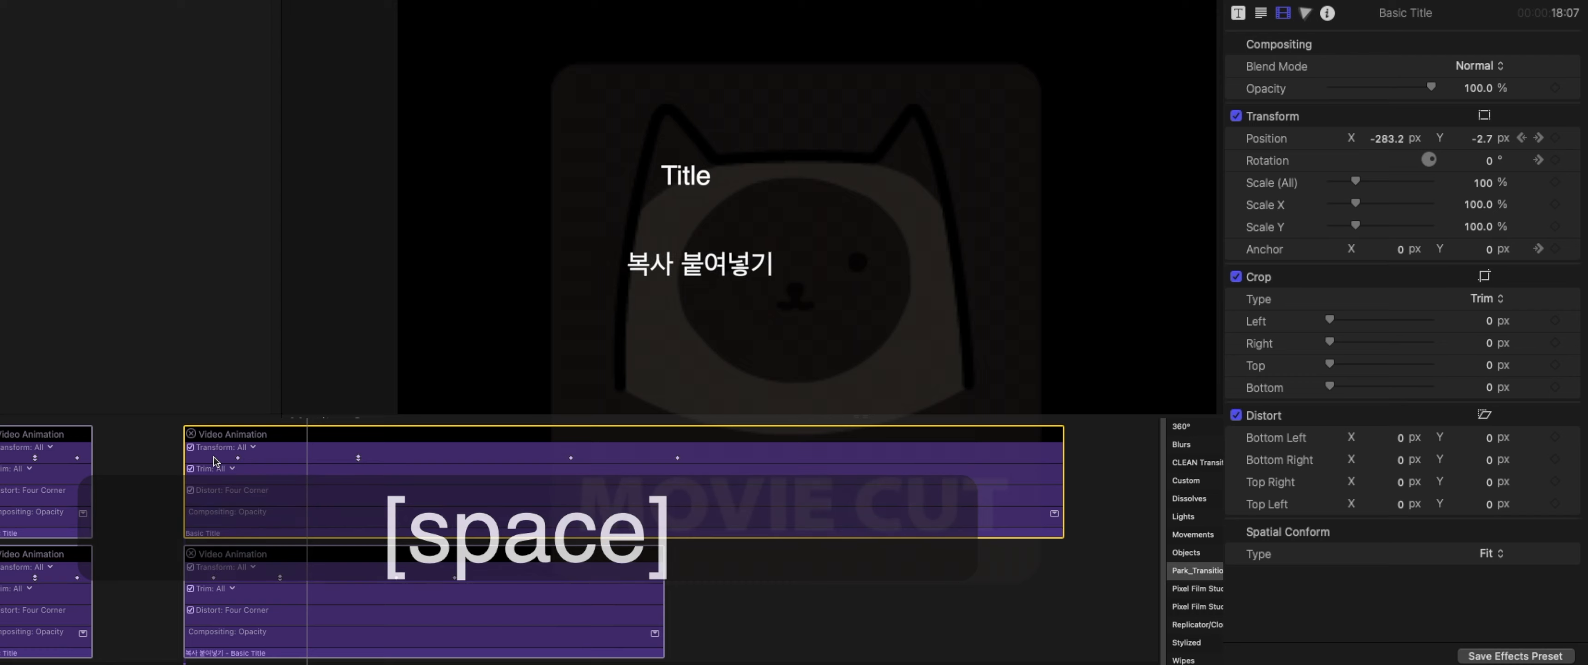
{"action": "key", "text": "space"}
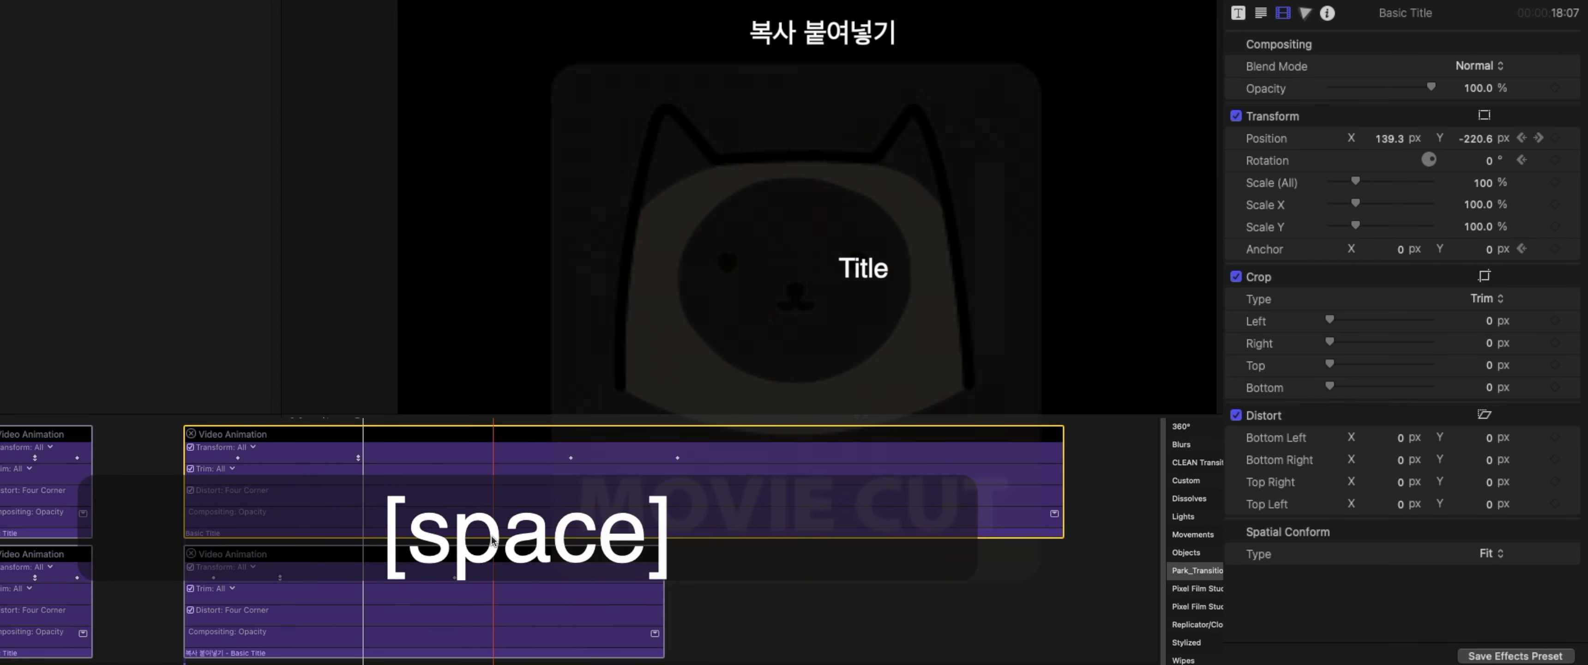
{"action": "key", "text": "super+shift+v"}
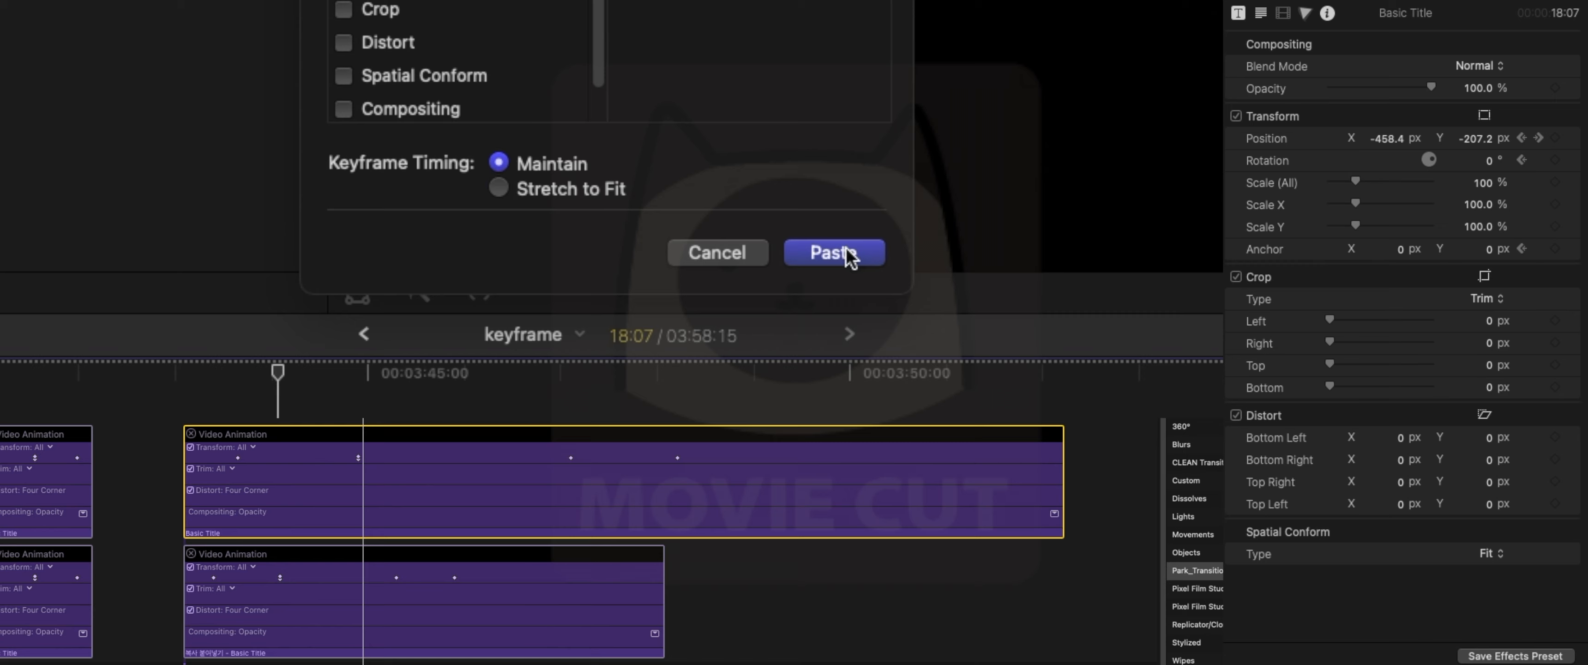
{"action": "left_click", "coordinate": [833, 253]}
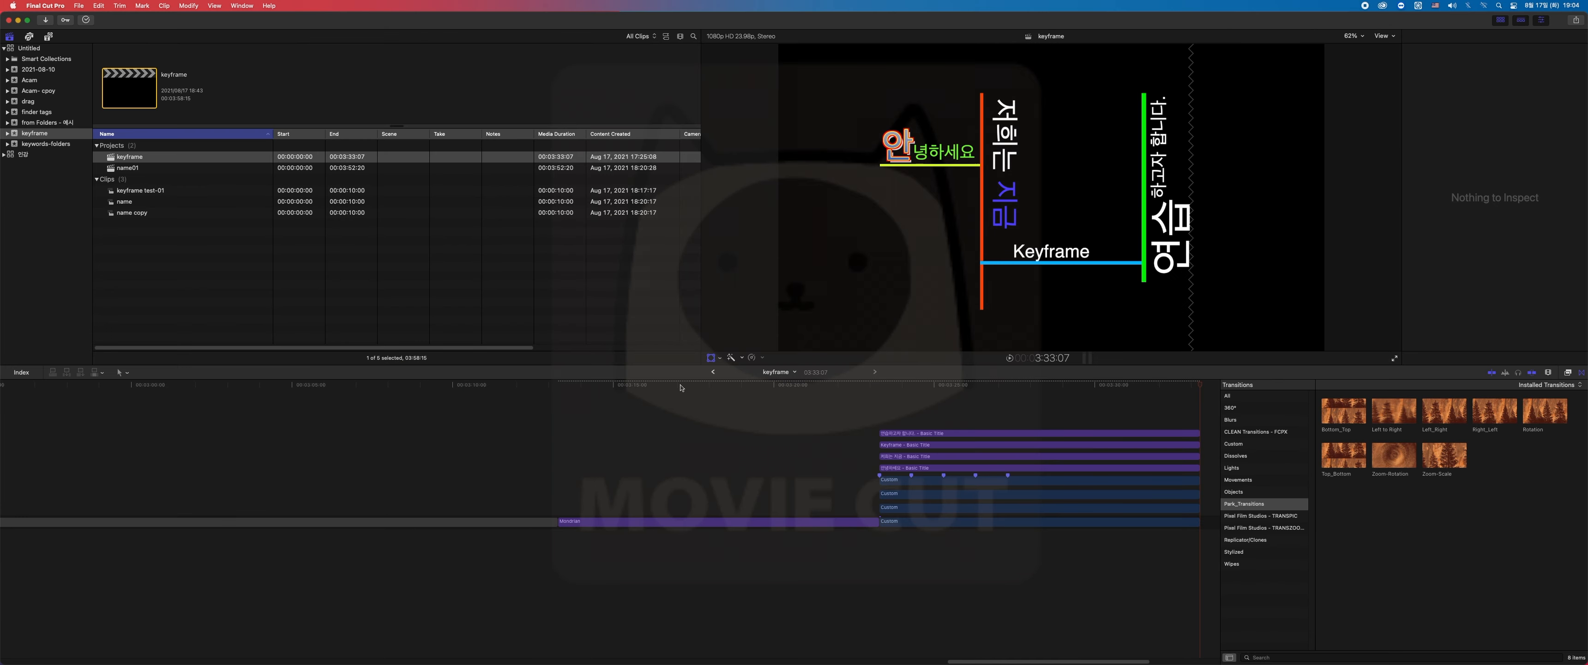
Scrub through the opening of the Meridian title with its properties shown in the inspector
{"action": "left_click_drag", "start_coordinate": [681, 387], "coordinate": [580, 383]}
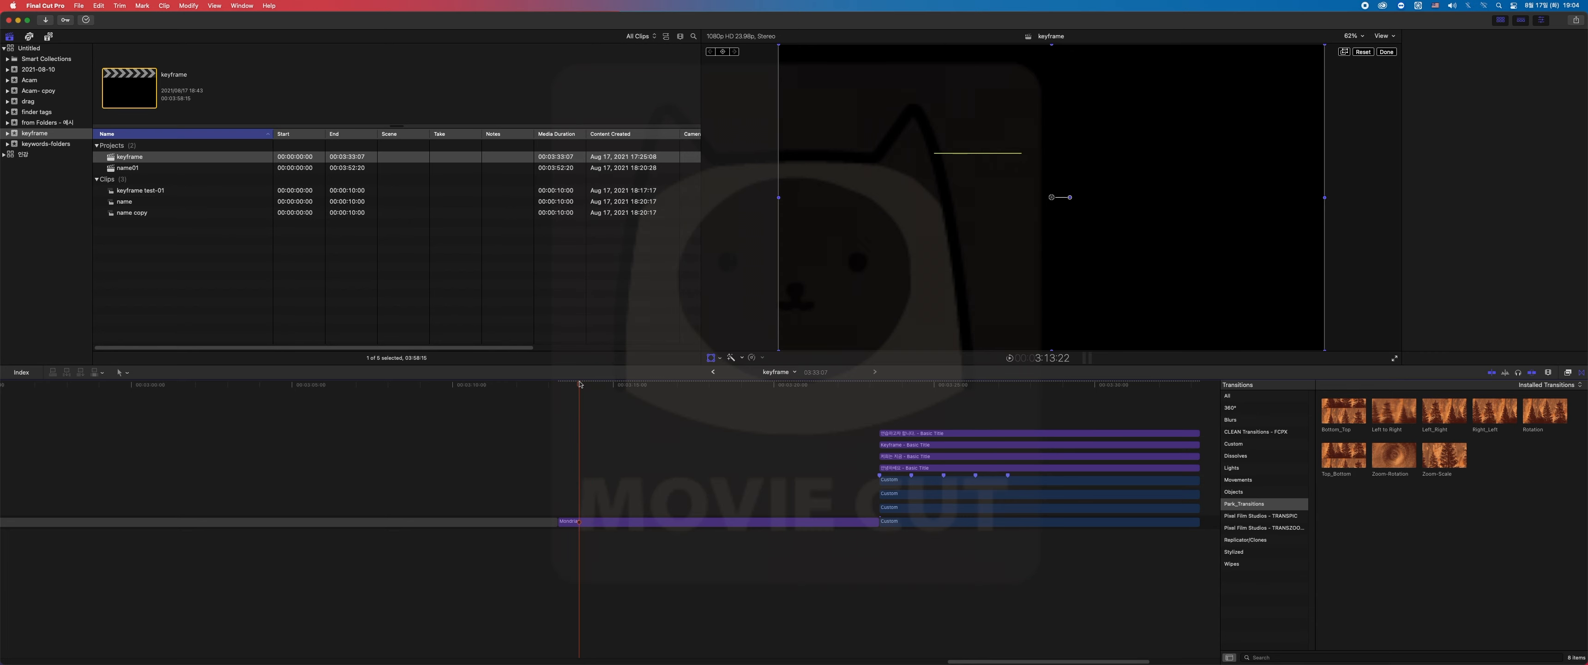
{"action": "key", "text": "super+4"}
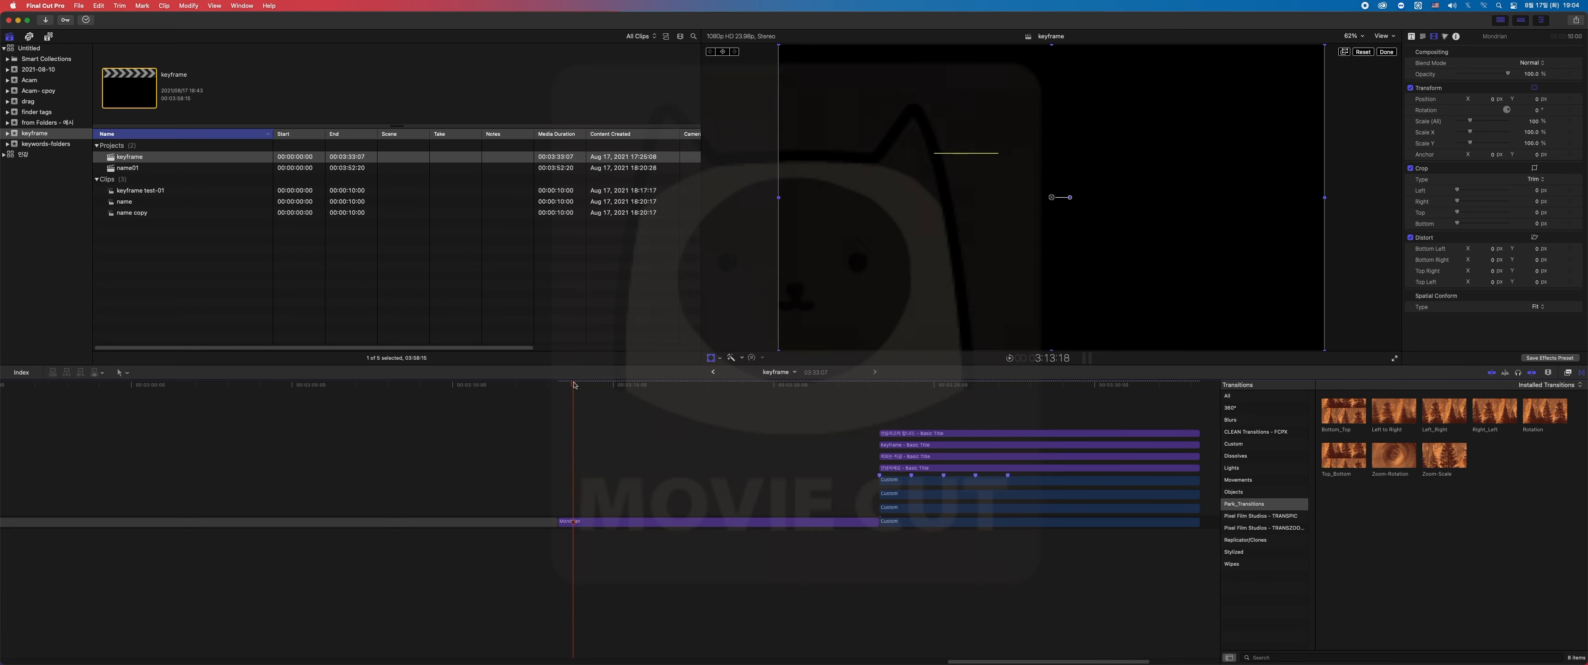
{"action": "left_click_drag", "start_coordinate": [579, 383], "coordinate": [603, 385]}
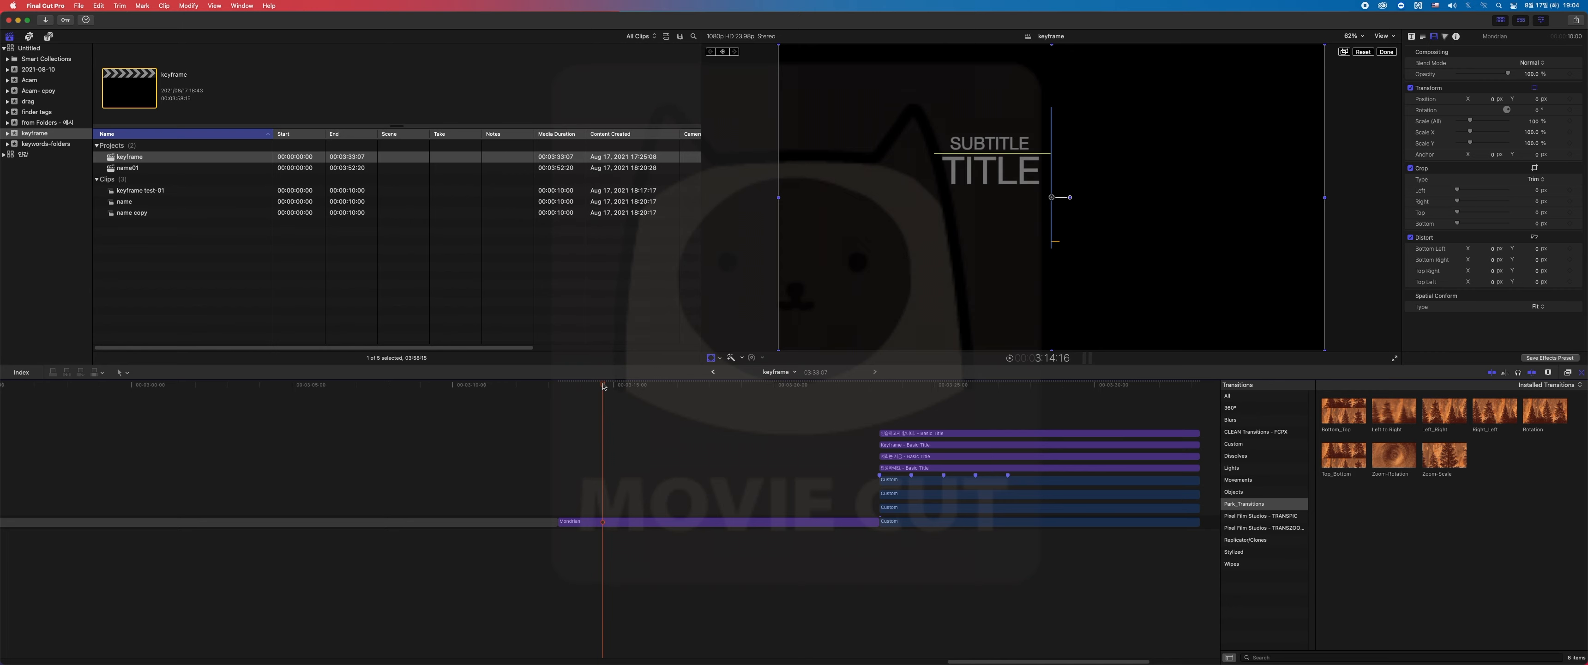
Copy the "안녕하세요" title together with its underline Custom clip, and paste both past the end of the existing clips
{"action": "scroll", "coordinate": [637, 457], "scroll_direction": "right", "scroll_amount": 5}
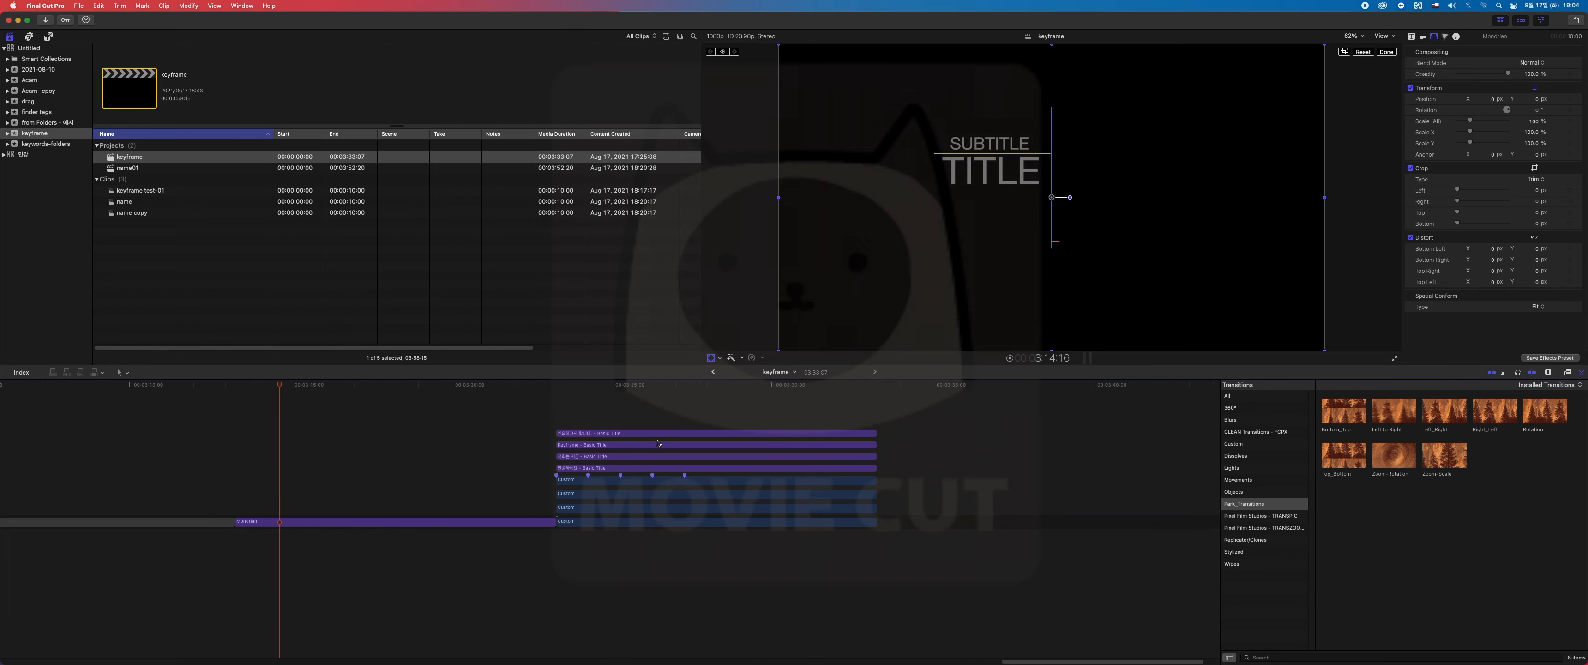
{"action": "scroll", "coordinate": [649, 414], "scroll_direction": "left", "scroll_amount": 3}
{"action": "left_click", "coordinate": [699, 385]}
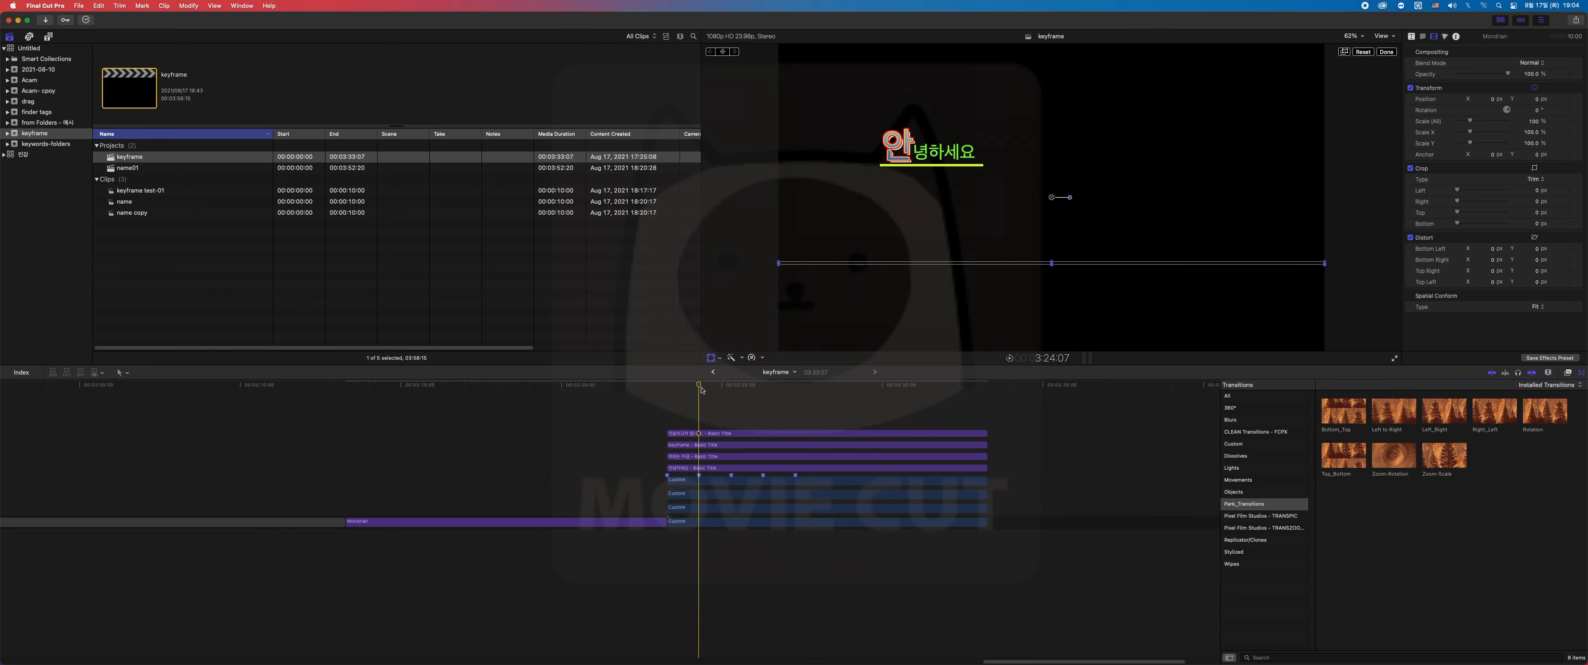
{"action": "left_click", "coordinate": [704, 526]}
{"action": "left_click", "coordinate": [695, 469], "text": "super"}
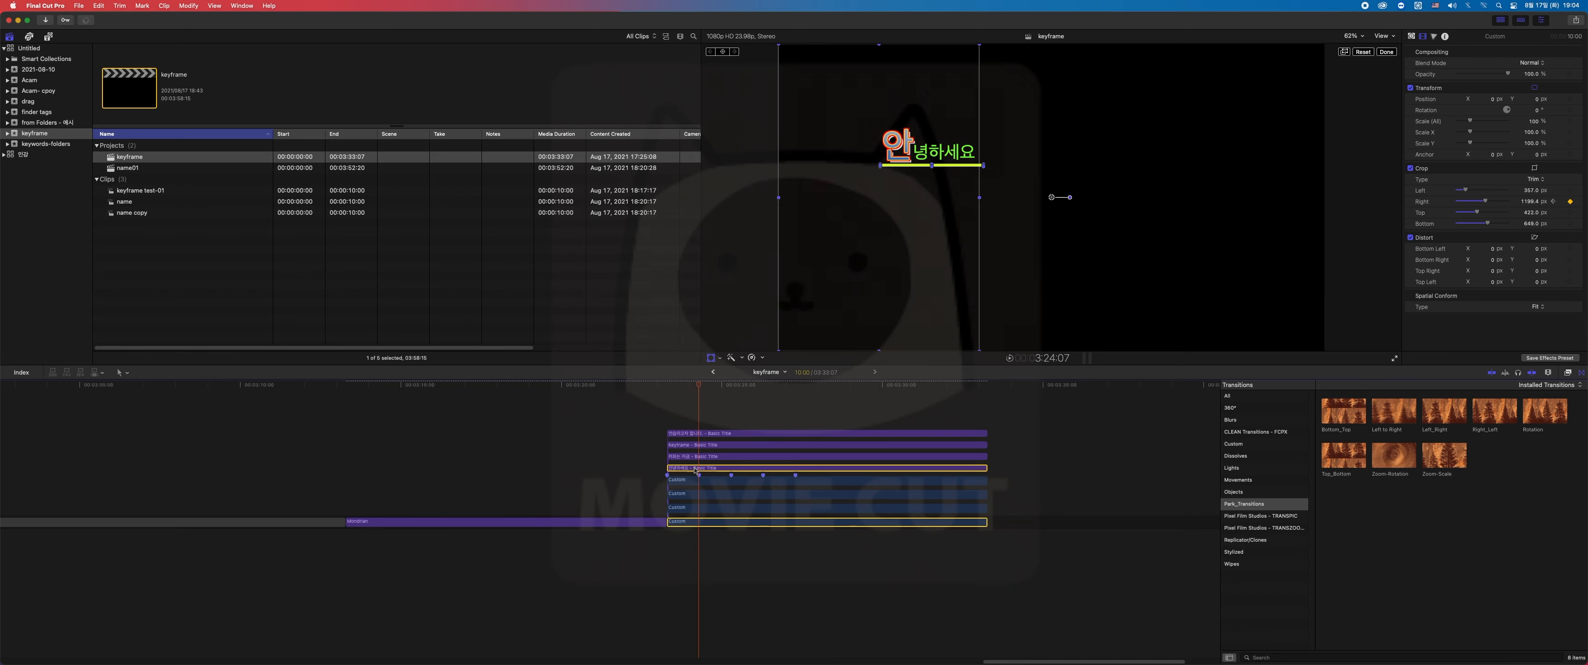
{"action": "scroll", "coordinate": [729, 495], "scroll_direction": "right", "scroll_amount": 4}
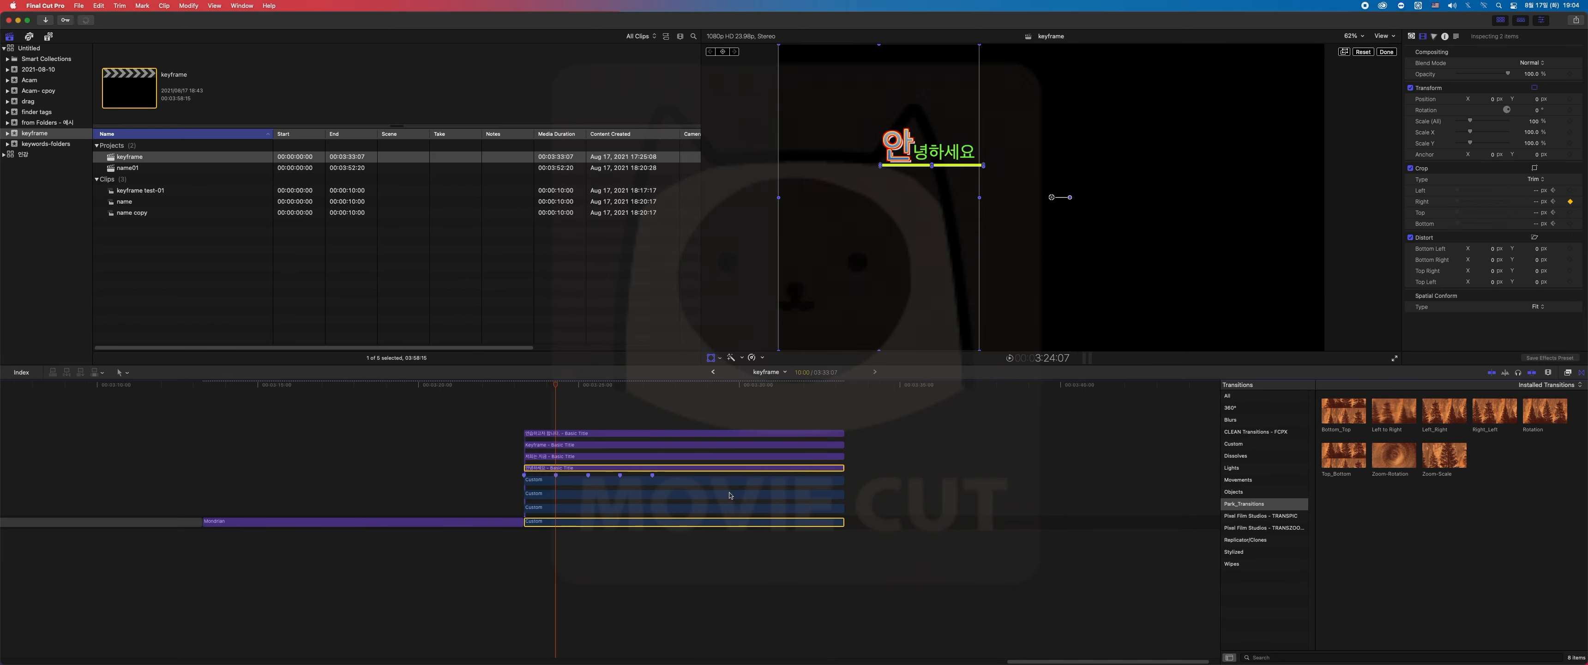
{"action": "left_click", "coordinate": [880, 385]}
{"action": "key", "text": "super+v"}
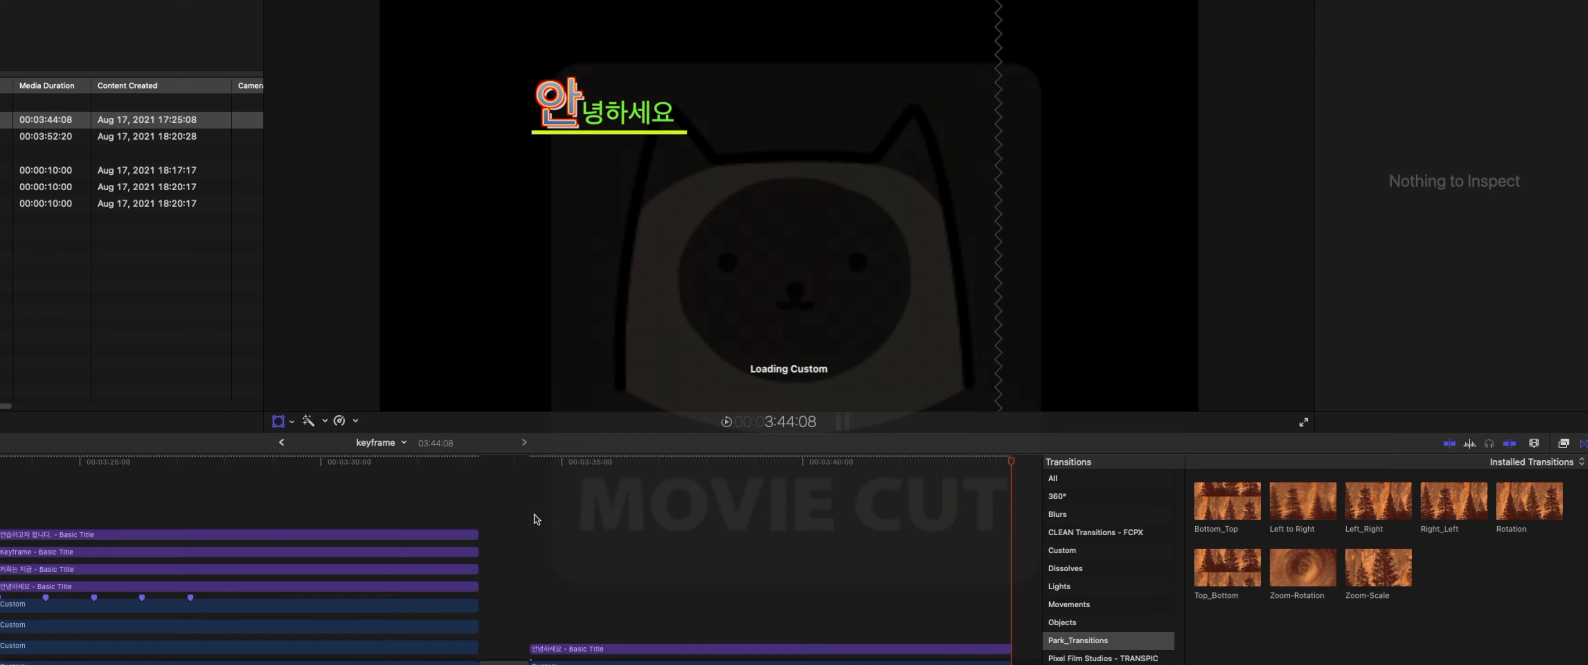
Reset the Crop settings of the pasted "안녕하세요" title, removing its trim keyframes
{"action": "left_click", "coordinate": [543, 462]}
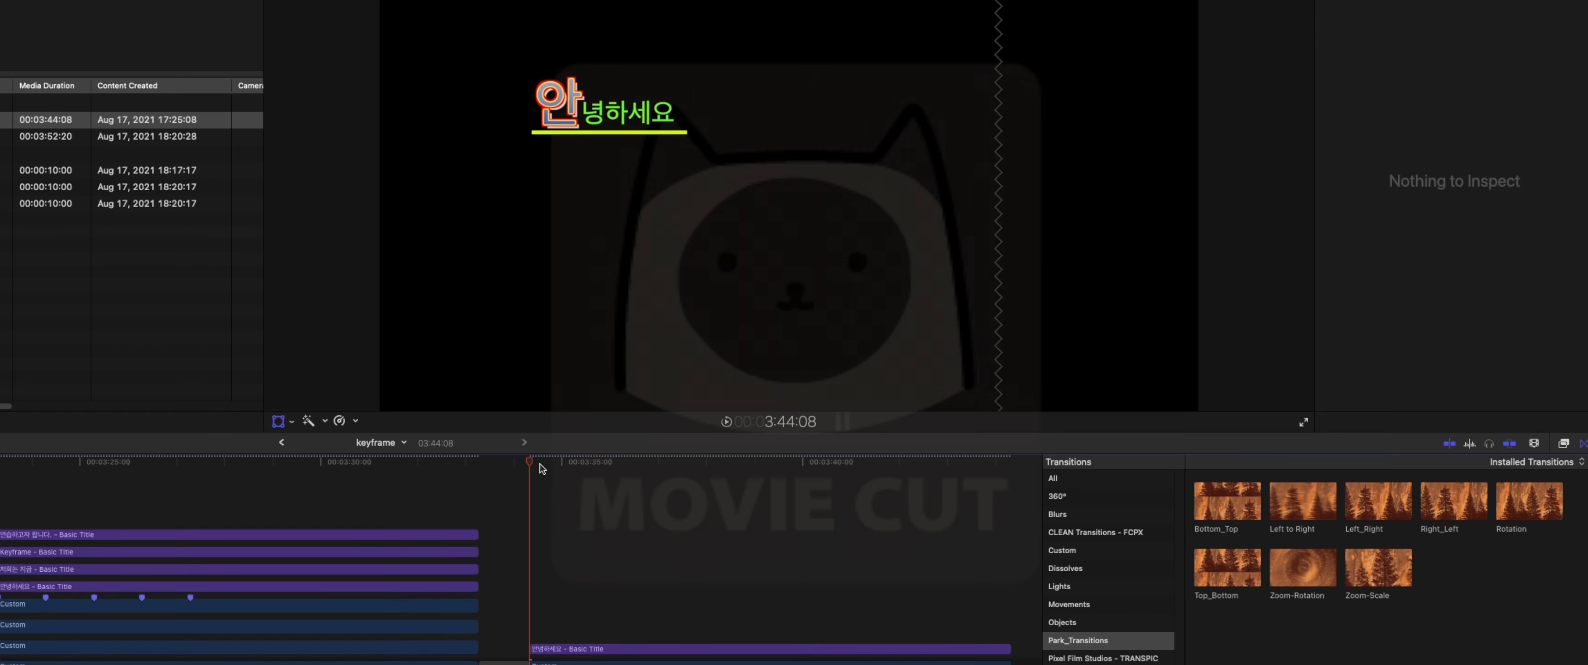
{"action": "left_click", "coordinate": [614, 651]}
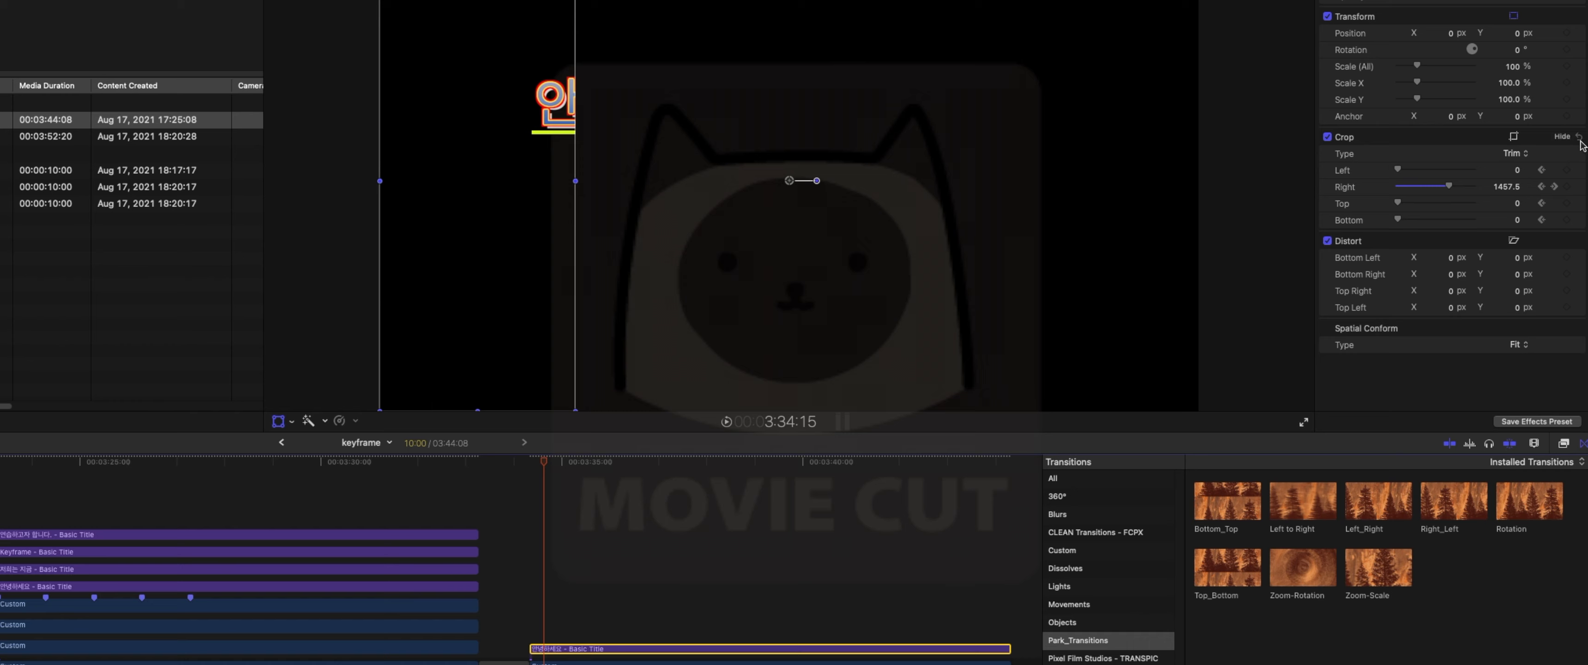
{"action": "left_click", "coordinate": [1579, 137]}
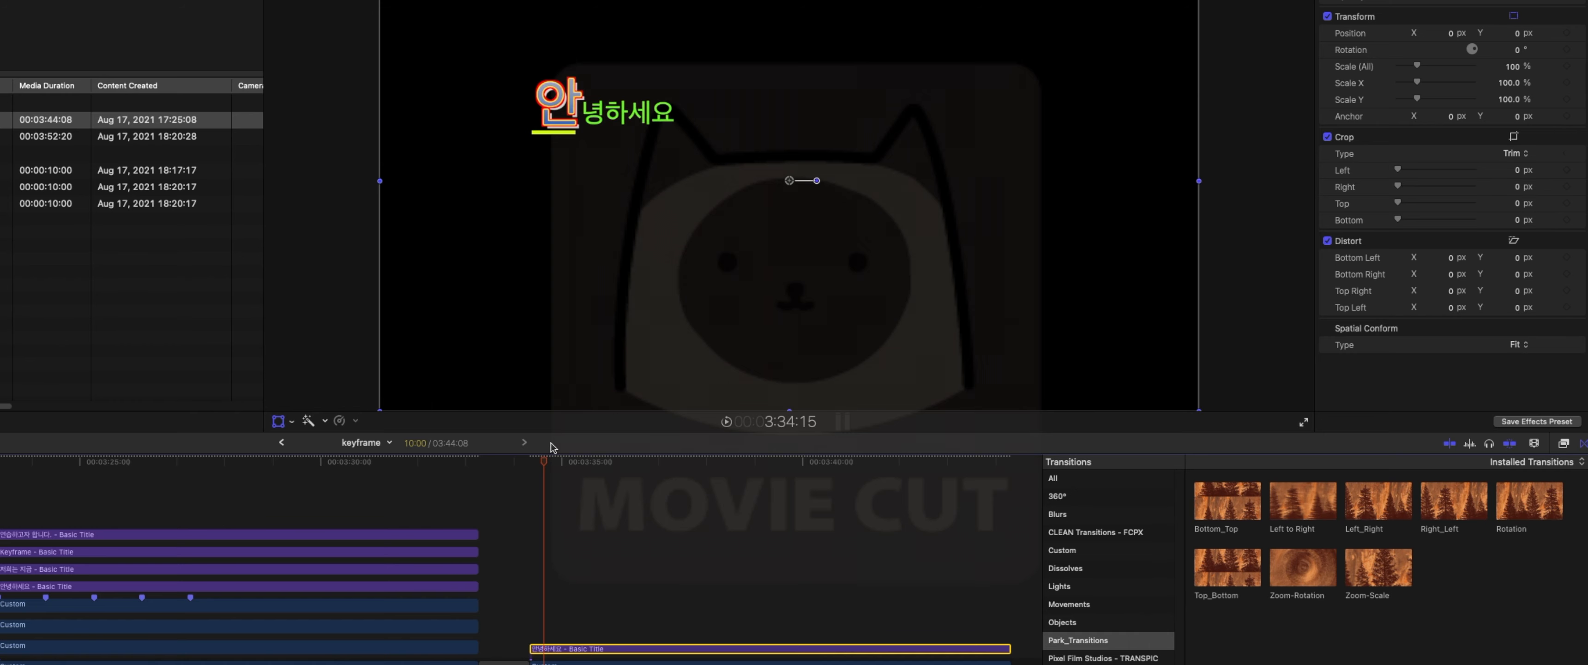
Keyframe the pasted title's position at 3:35:09 with Y 0 px and at 3:34:17 with Y -142 px
{"action": "left_click", "coordinate": [558, 461]}
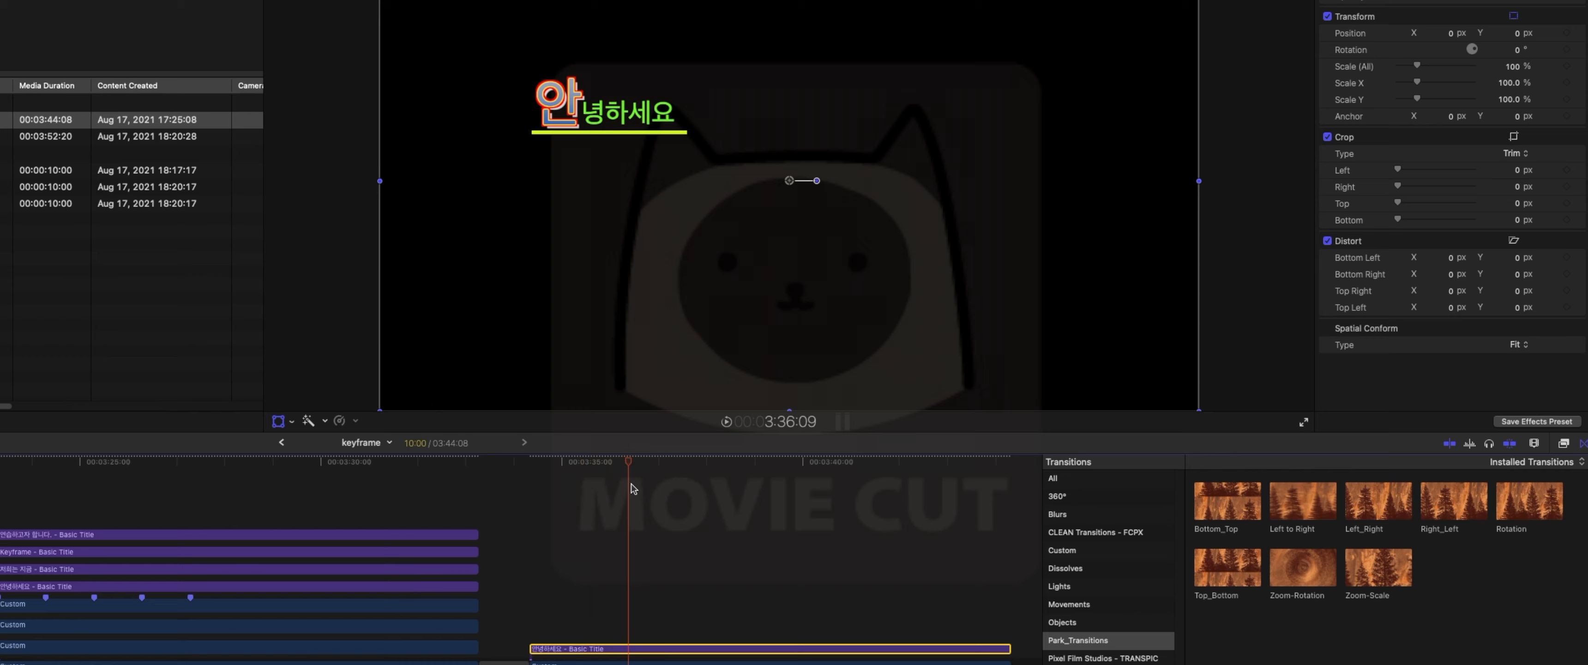
{"action": "left_click_drag", "start_coordinate": [560, 488], "coordinate": [576, 490]}
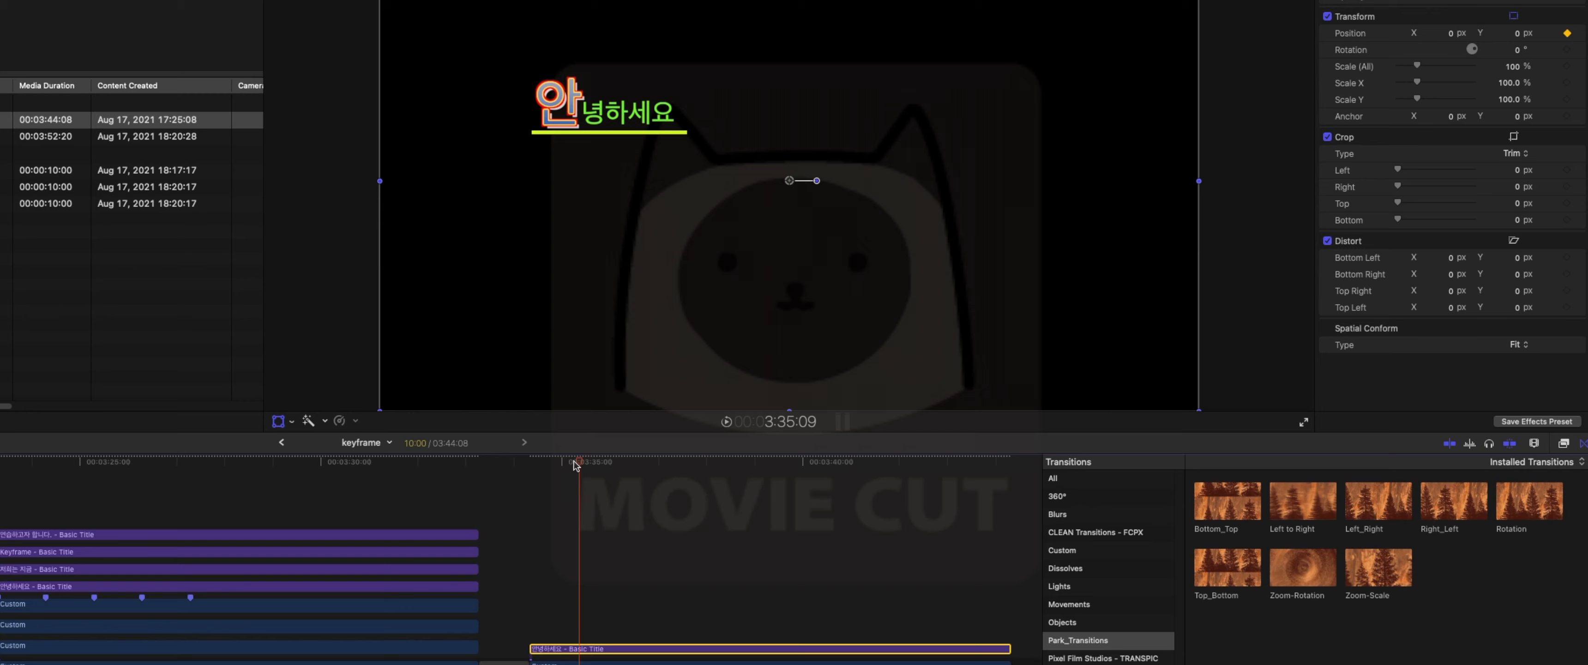
{"action": "left_click", "coordinate": [556, 463]}
{"action": "left_click_drag", "start_coordinate": [555, 461], "coordinate": [548, 461]}
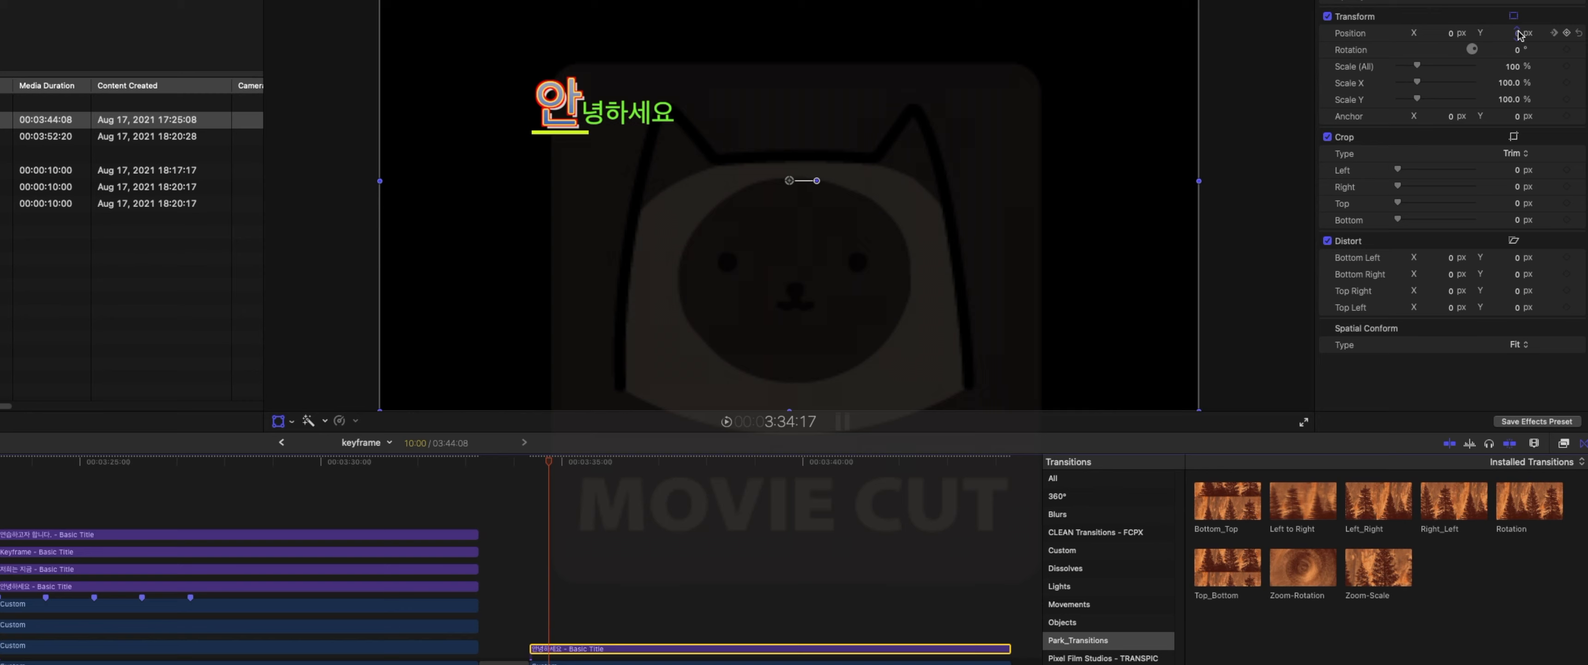
{"action": "left_click_drag", "start_coordinate": [1519, 35], "coordinate": [1520, 81]}
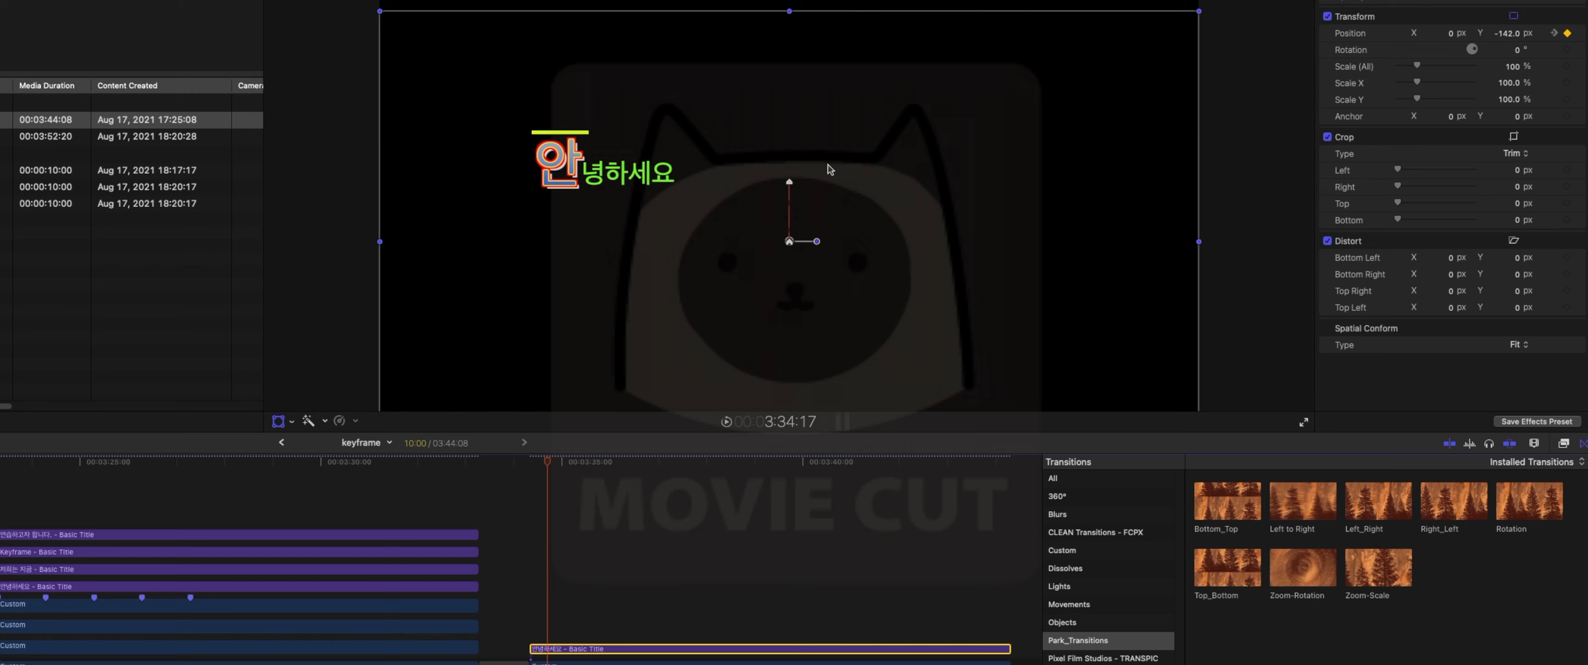
Set both points of the title's motion path to Linear and play back the rising movement
{"action": "right_click", "coordinate": [790, 241]}
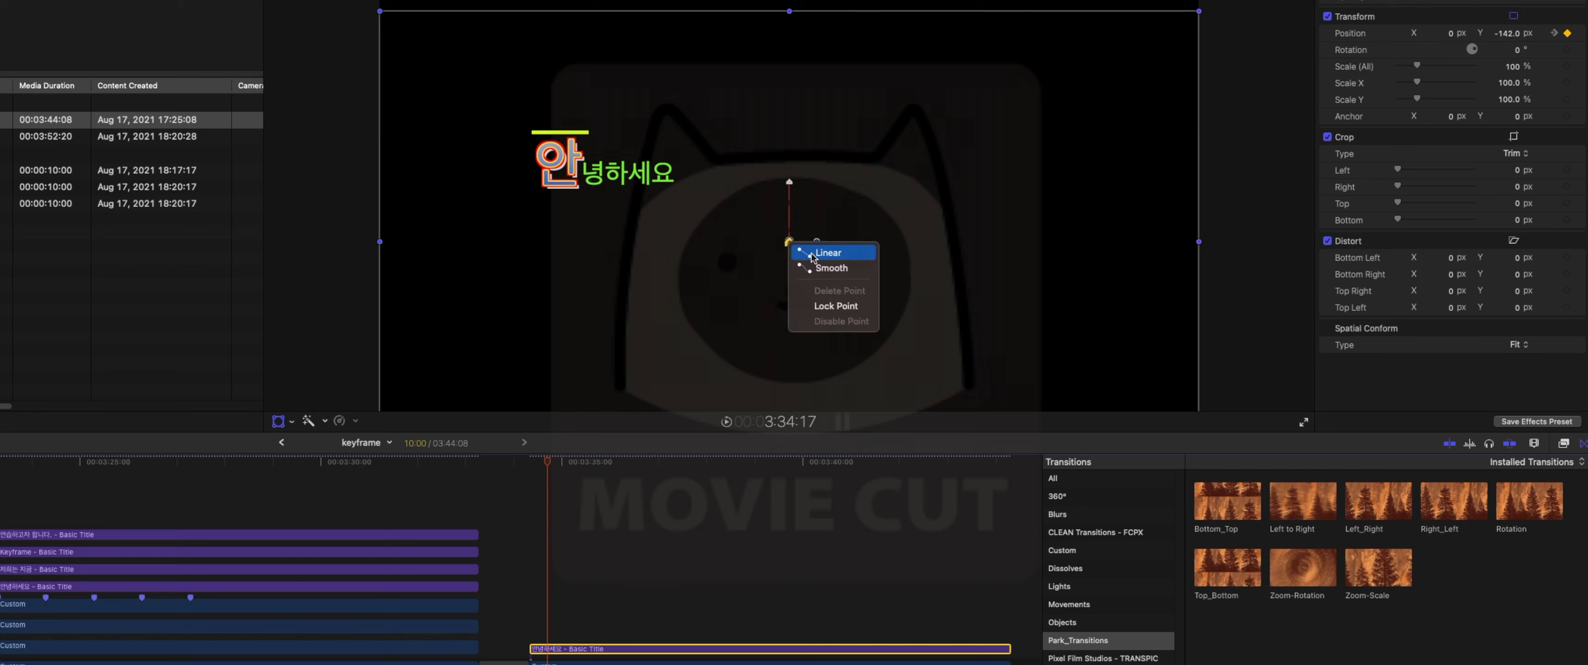
{"action": "left_click", "coordinate": [811, 258]}
{"action": "right_click", "coordinate": [790, 180]}
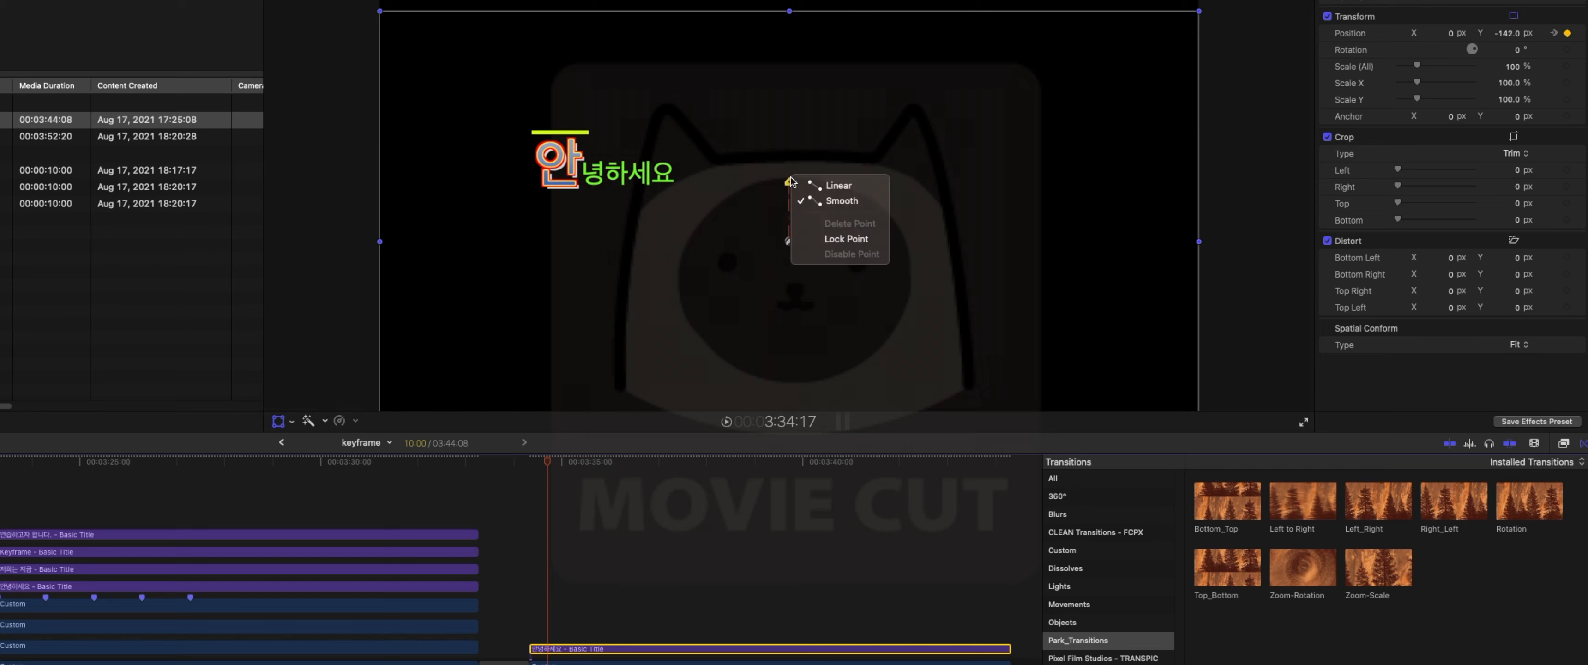
{"action": "left_click", "coordinate": [830, 186]}
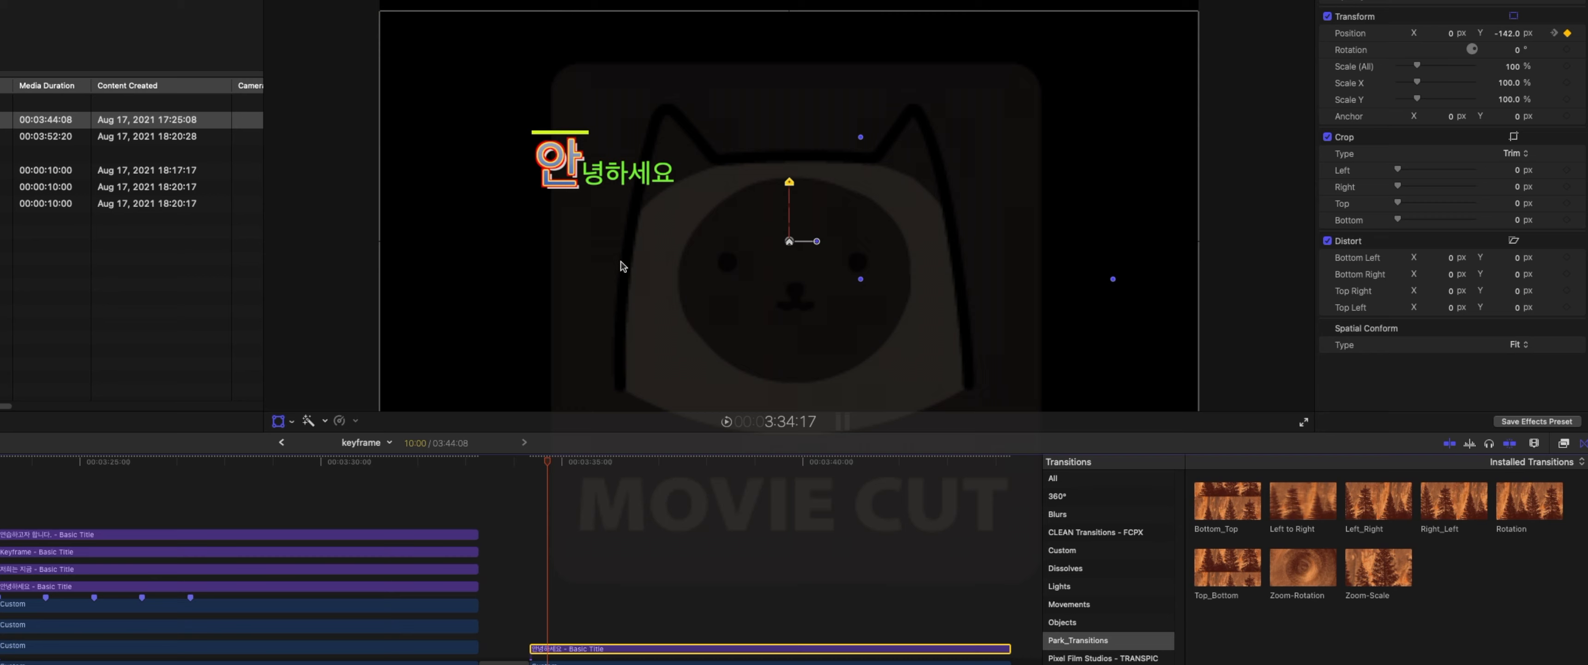
{"action": "key", "text": "space"}
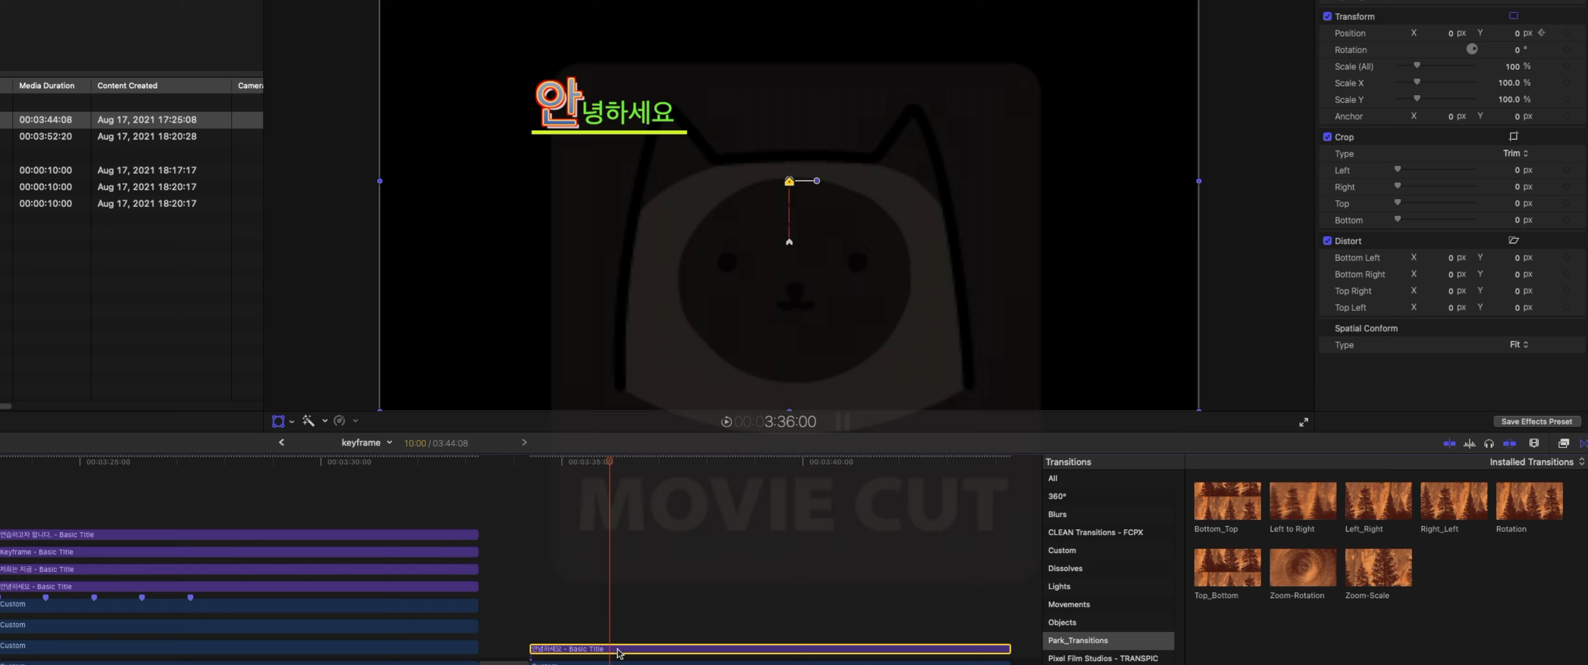
Show the title's video animation, change the upper motion path point to Smooth, and play back the movement
{"action": "right_click", "coordinate": [636, 650]}
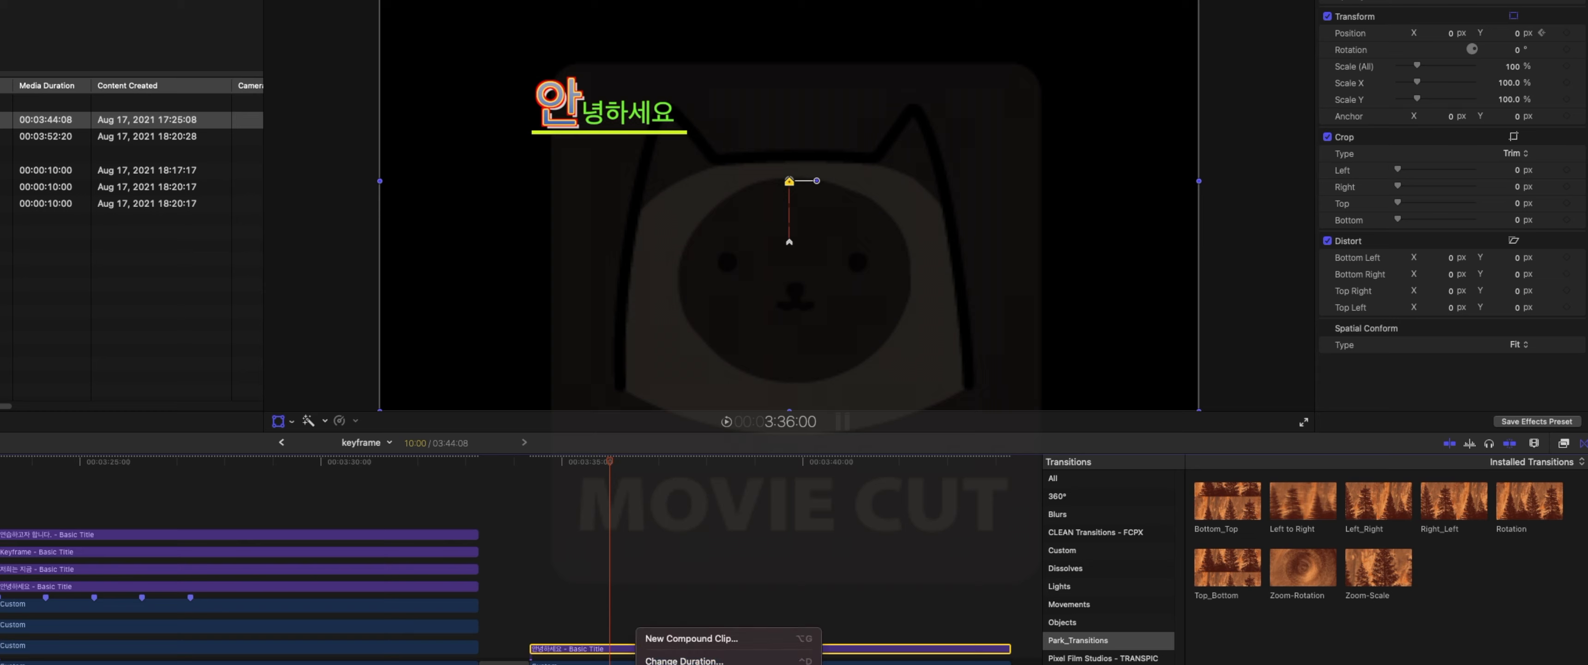
{"action": "left_click", "coordinate": [684, 664]}
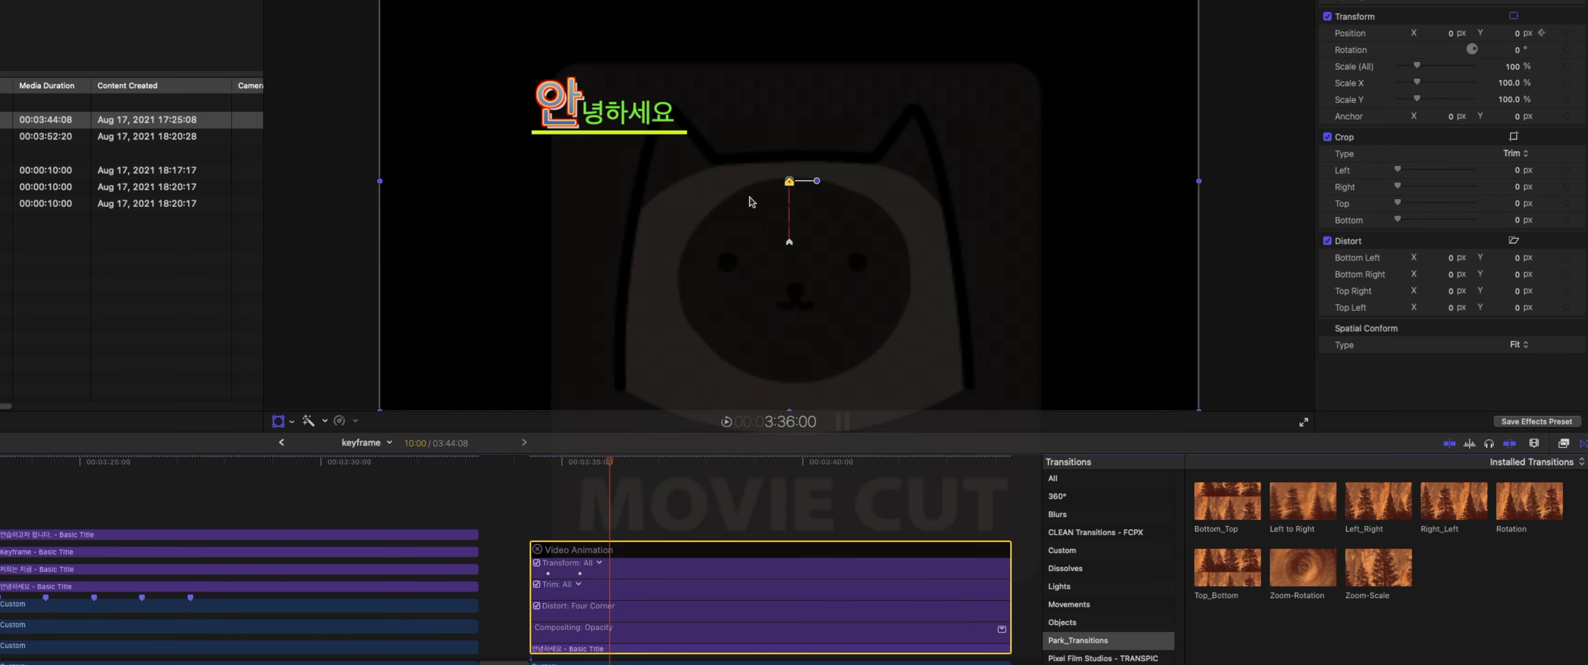
{"action": "left_click_drag", "start_coordinate": [614, 483], "coordinate": [566, 471]}
{"action": "right_click", "coordinate": [788, 182]}
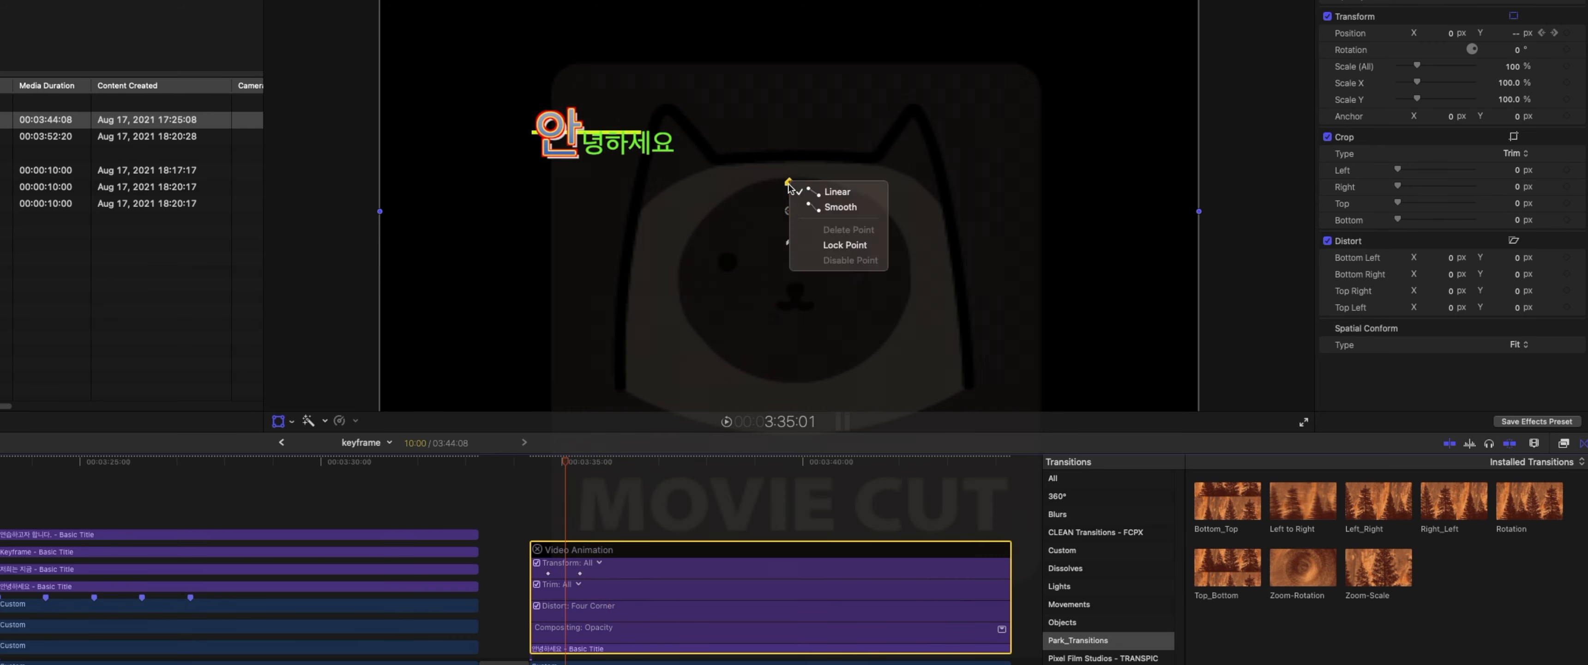
{"action": "left_click", "coordinate": [807, 207]}
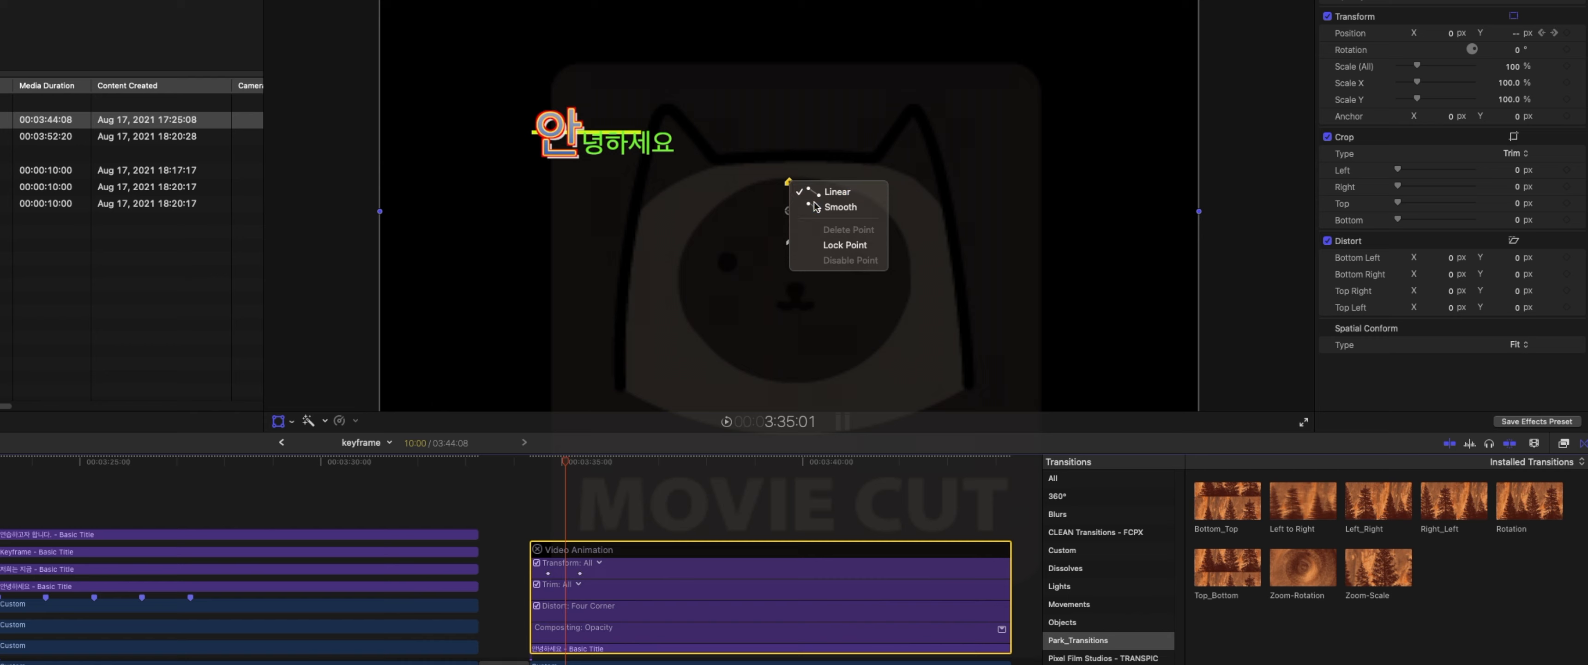
{"action": "left_click", "coordinate": [561, 464]}
{"action": "key", "text": "space"}
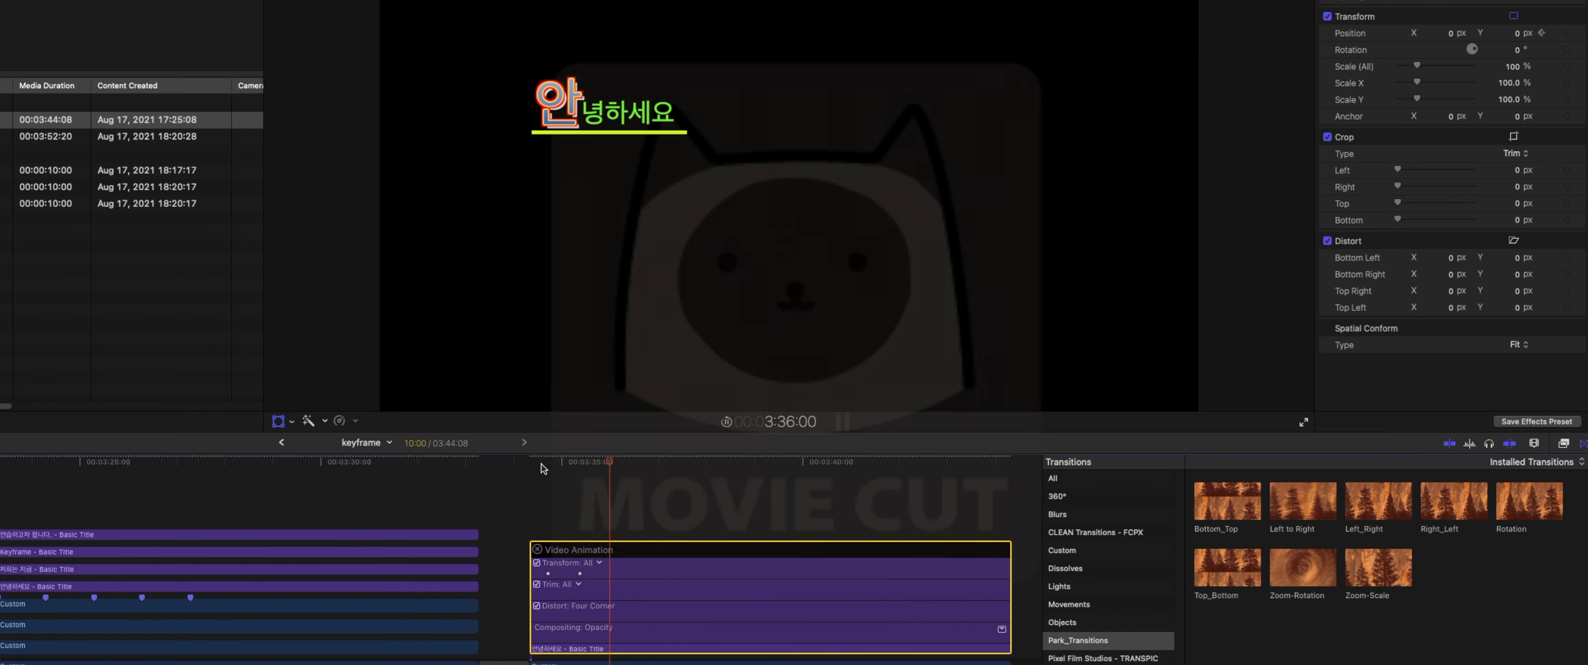
{"action": "key", "text": "space"}
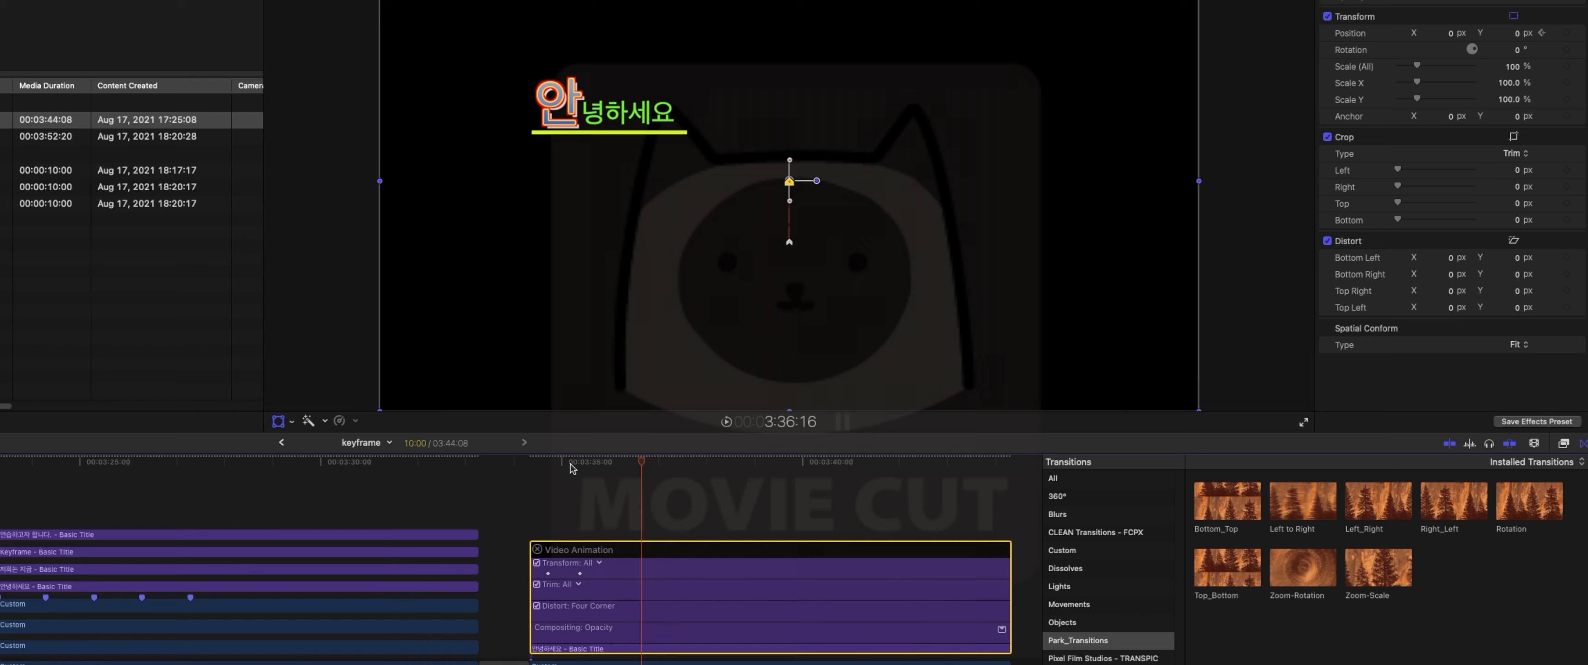
Try trimming the moving title's bottom edge to about 715 px, and reset the trim
{"action": "left_click_drag", "start_coordinate": [636, 463], "coordinate": [562, 468]}
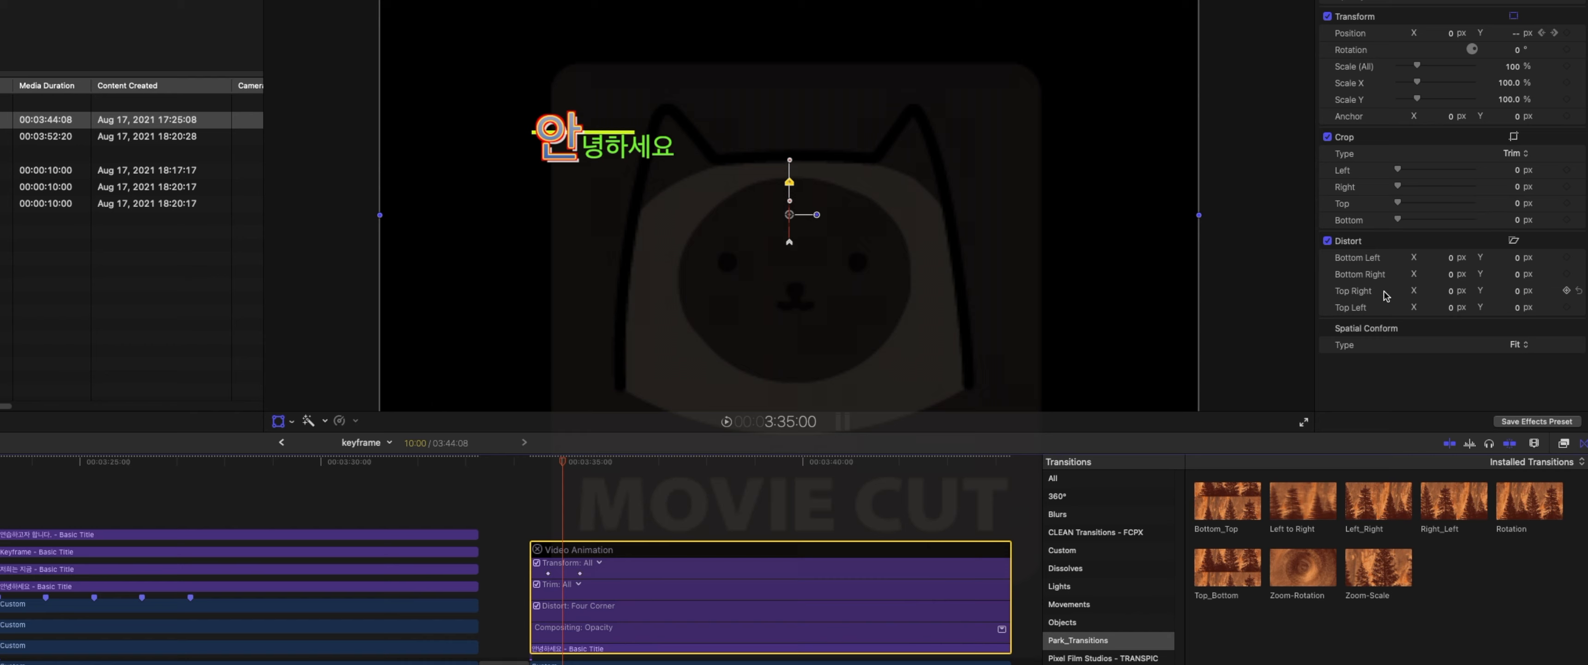
{"action": "left_click", "coordinate": [1513, 136]}
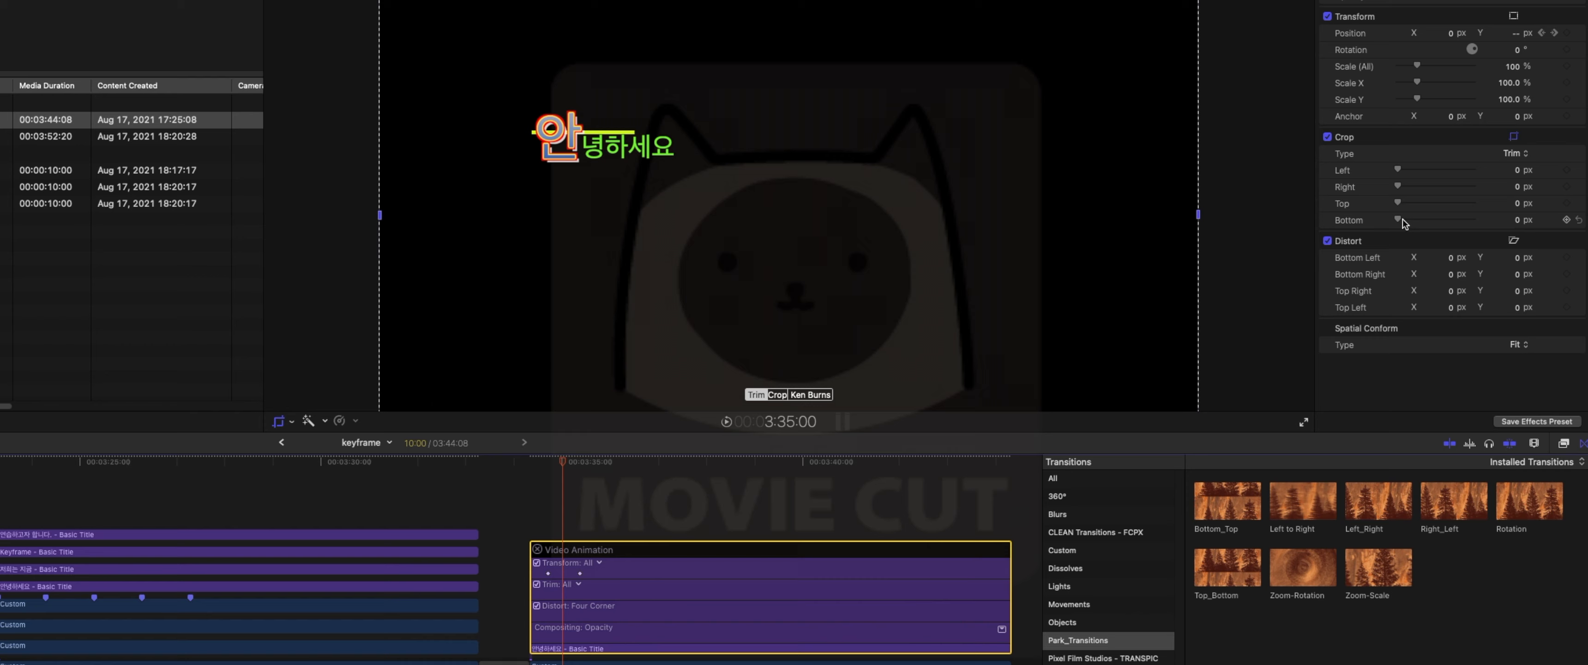
{"action": "left_click_drag", "start_coordinate": [1398, 220], "coordinate": [1450, 220]}
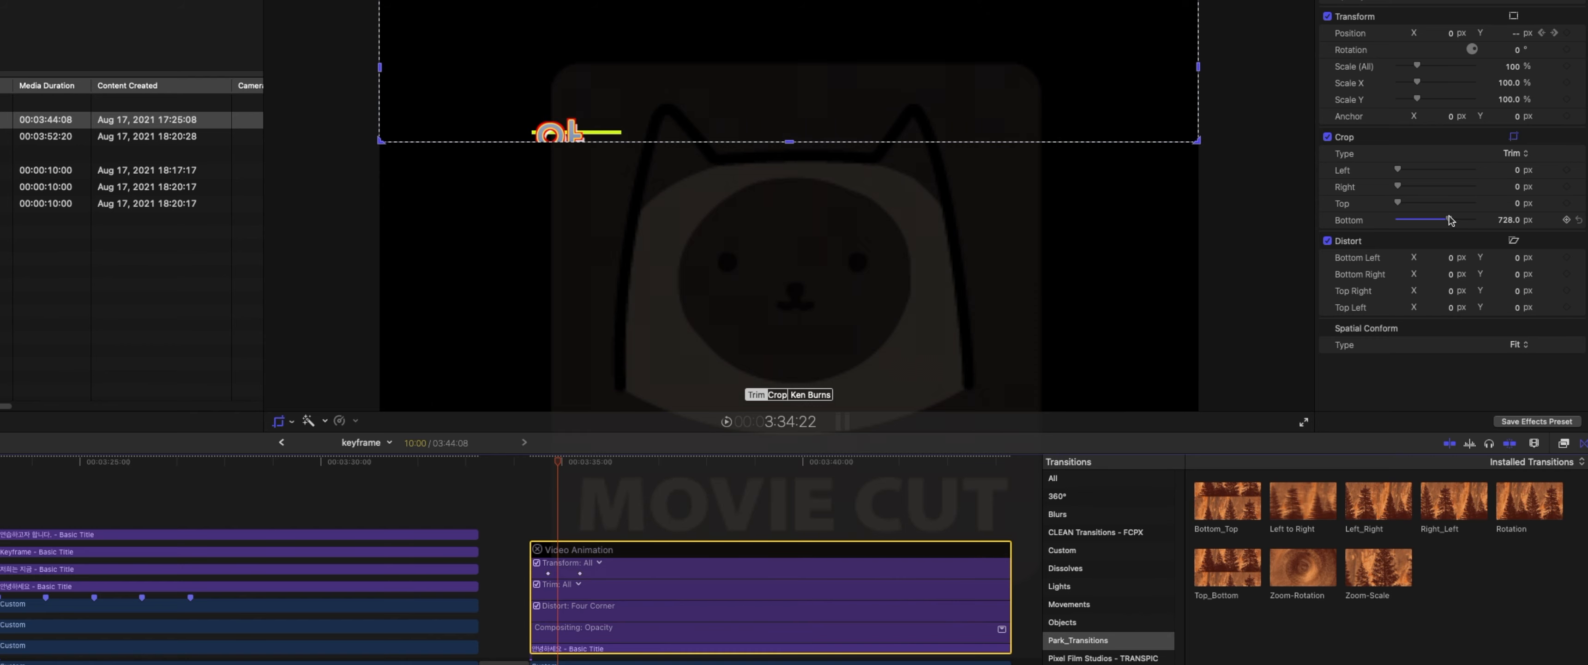
{"action": "left_click_drag", "start_coordinate": [1449, 220], "coordinate": [1455, 222]}
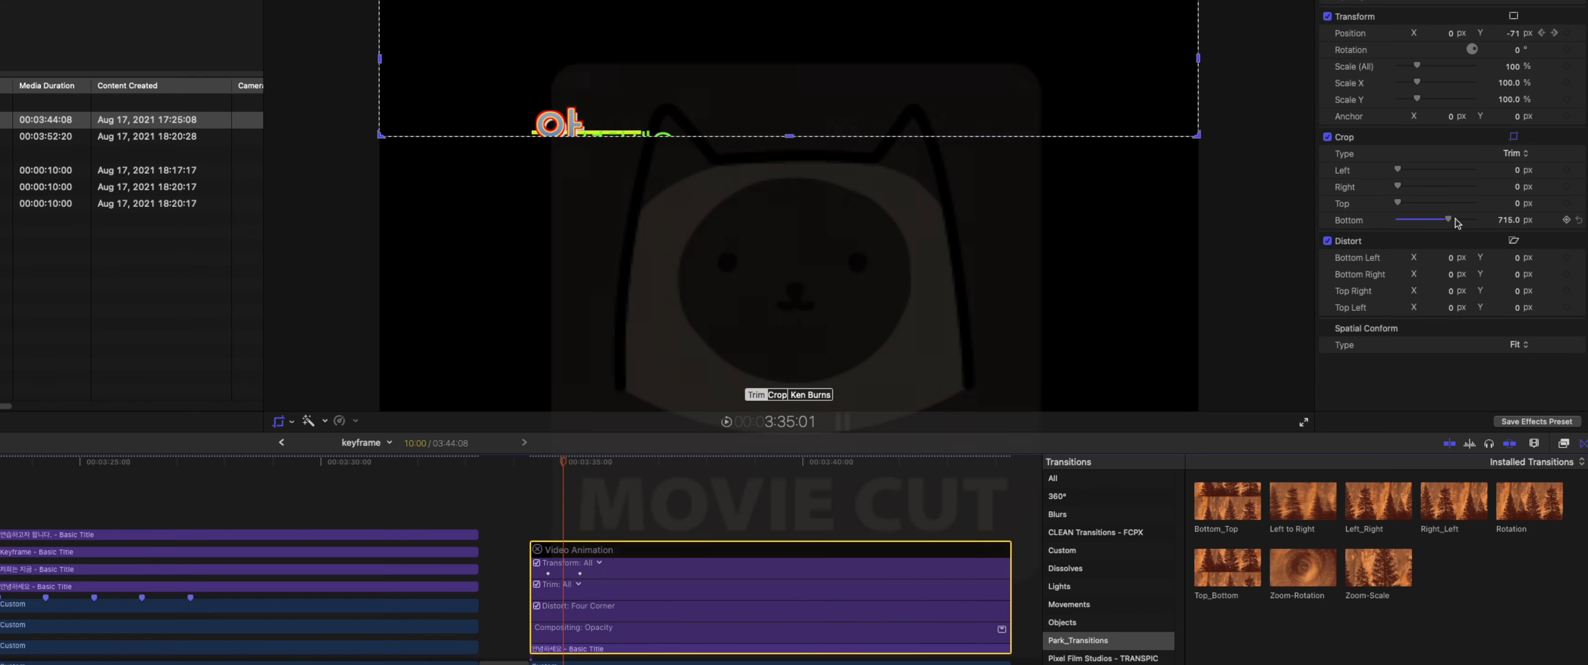
{"action": "left_click", "coordinate": [1579, 220]}
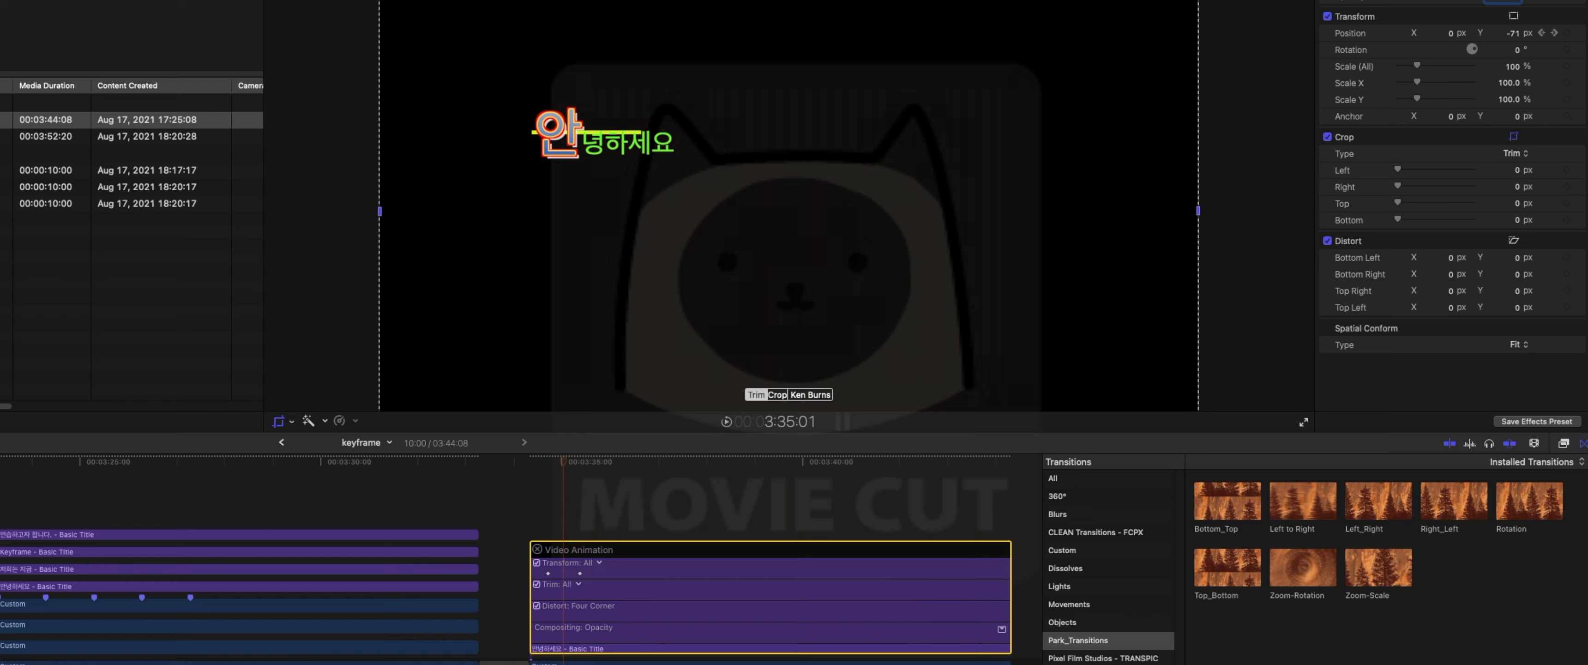
Turn the animated title into a compound clip named "안녕하세요" in the keyframe event
{"action": "right_click", "coordinate": [629, 652]}
{"action": "left_click", "coordinate": [670, 635]}
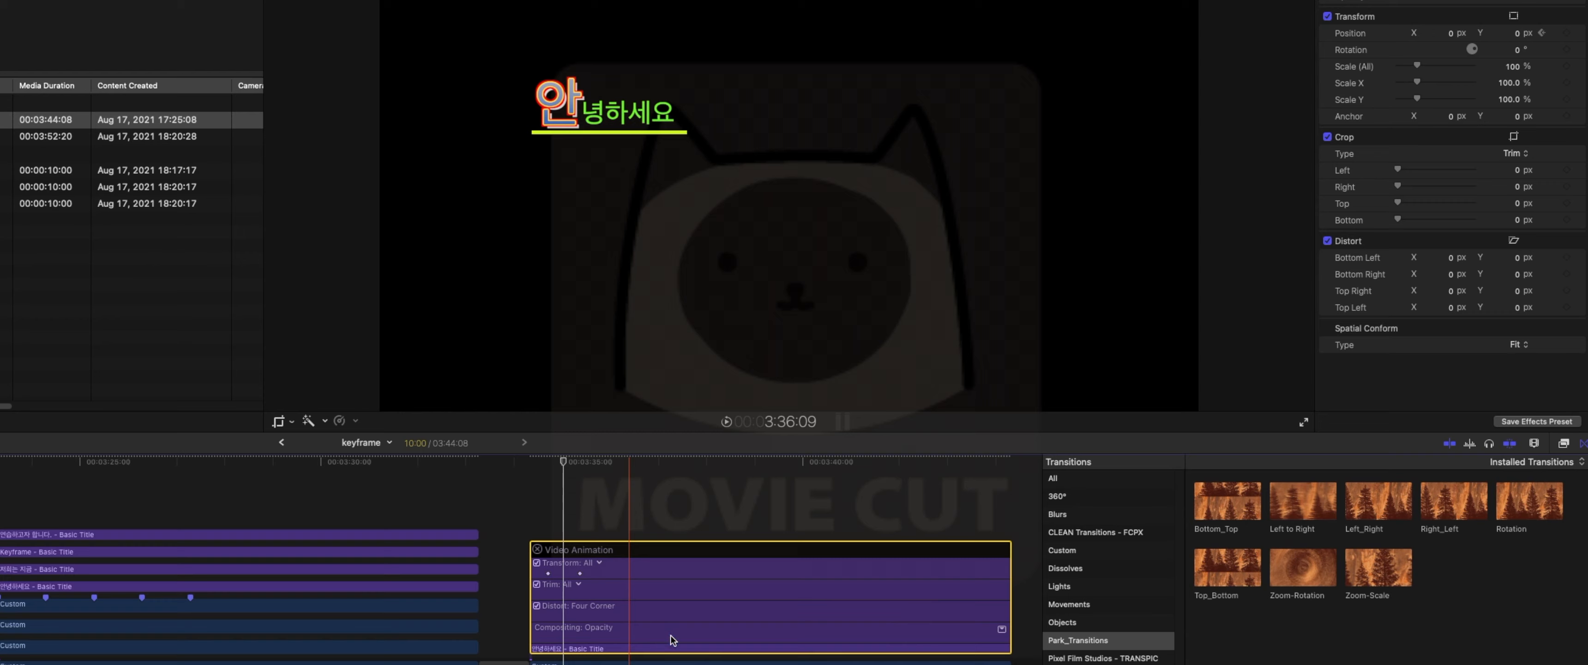
{"action": "type", "text": "dkssu"}
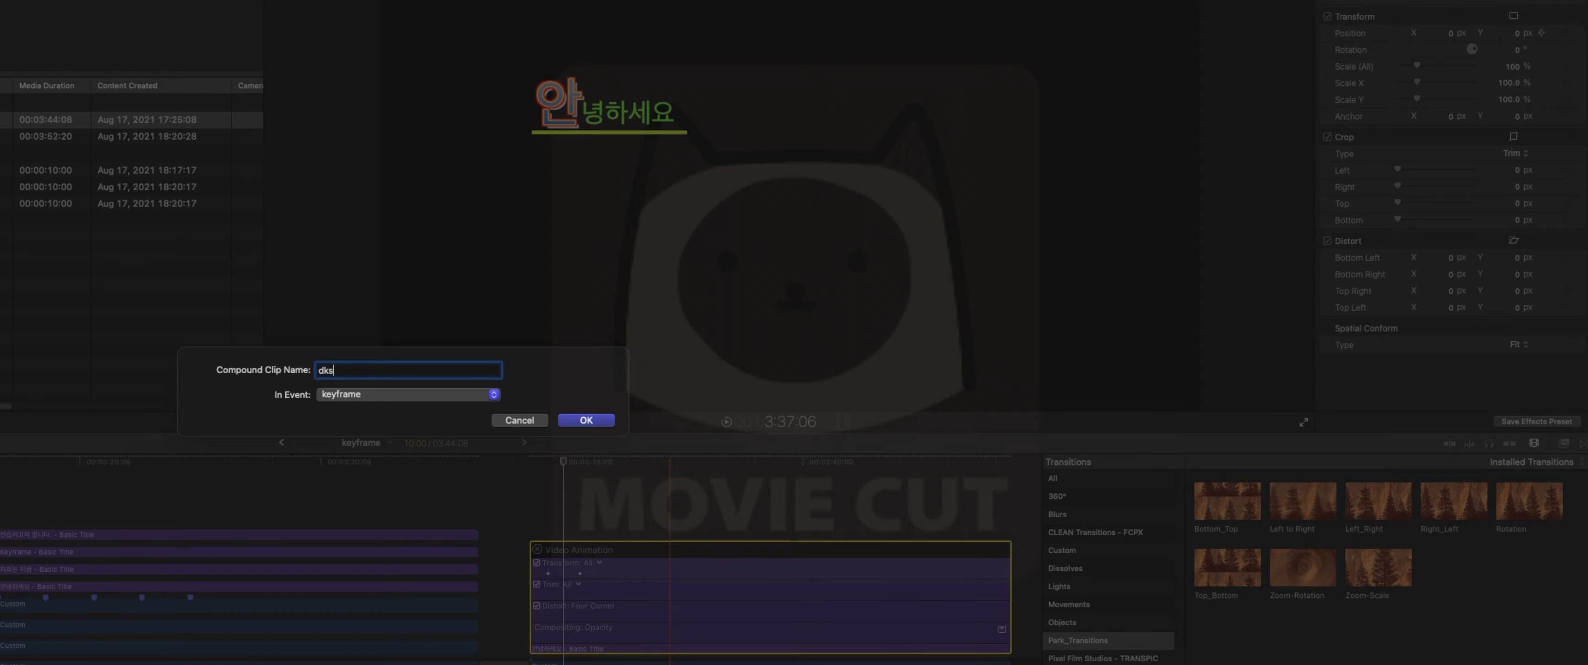
{"action": "key", "text": "BackSpace"}
{"action": "key", "text": "BackSpace"}
{"action": "key", "text": "BackSpace"}
{"action": "key", "text": "BackSpace"}
{"action": "key", "text": "BackSpace"}
{"action": "type", "text": "안녕하세요"}
{"action": "key", "text": "Return"}
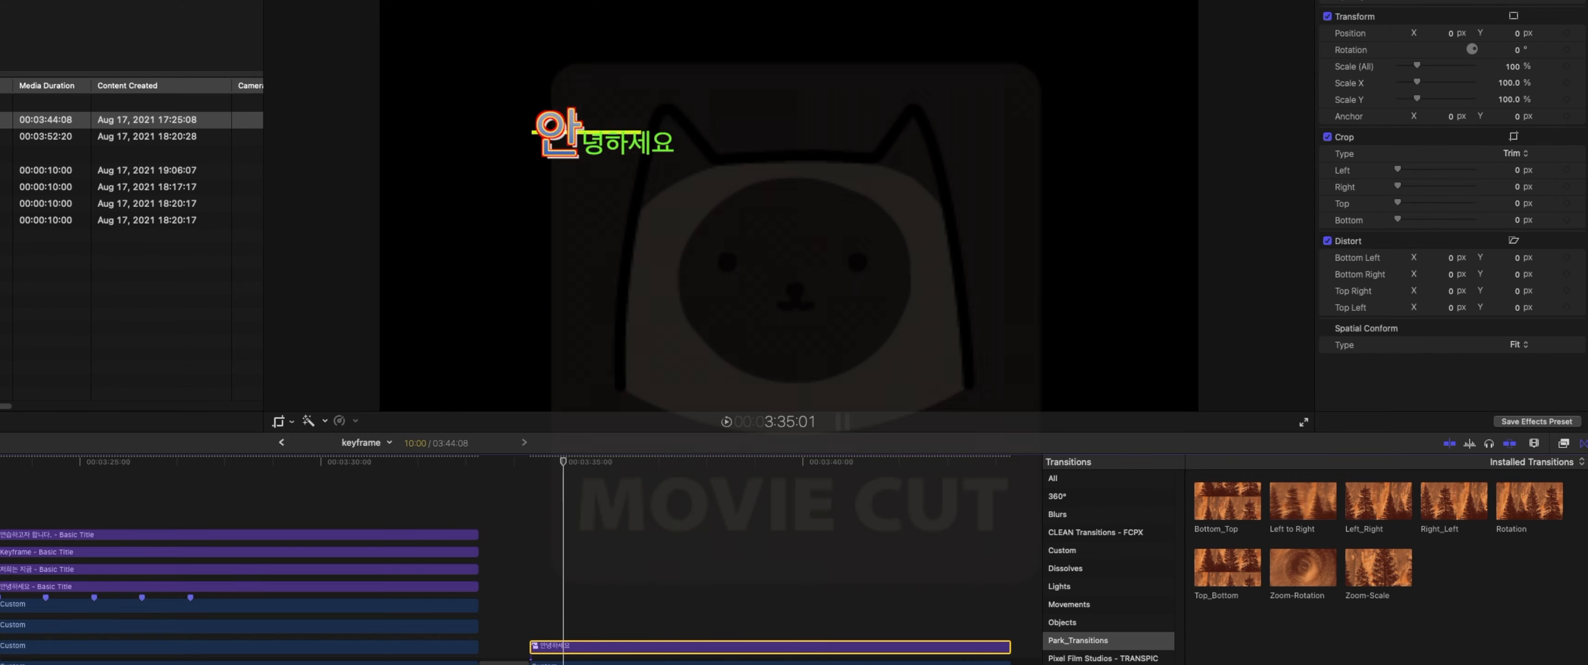
Trim the bottom of the "안녕하세요" compound clip to 656.8 px with the playhead at 3:35:09, along the underline
{"action": "left_click", "coordinate": [1455, 114]}
{"action": "left_click_drag", "start_coordinate": [567, 463], "coordinate": [580, 464]}
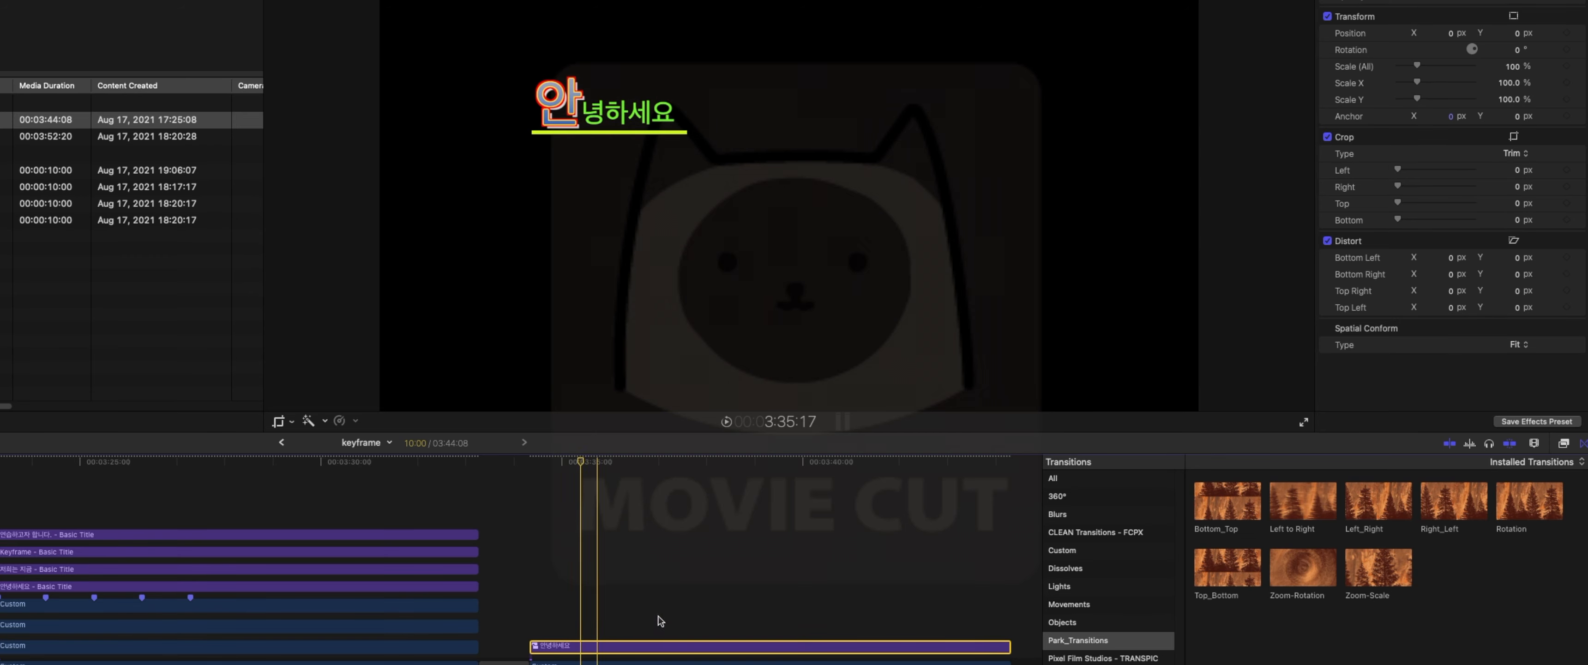
{"action": "left_click", "coordinate": [1518, 136]}
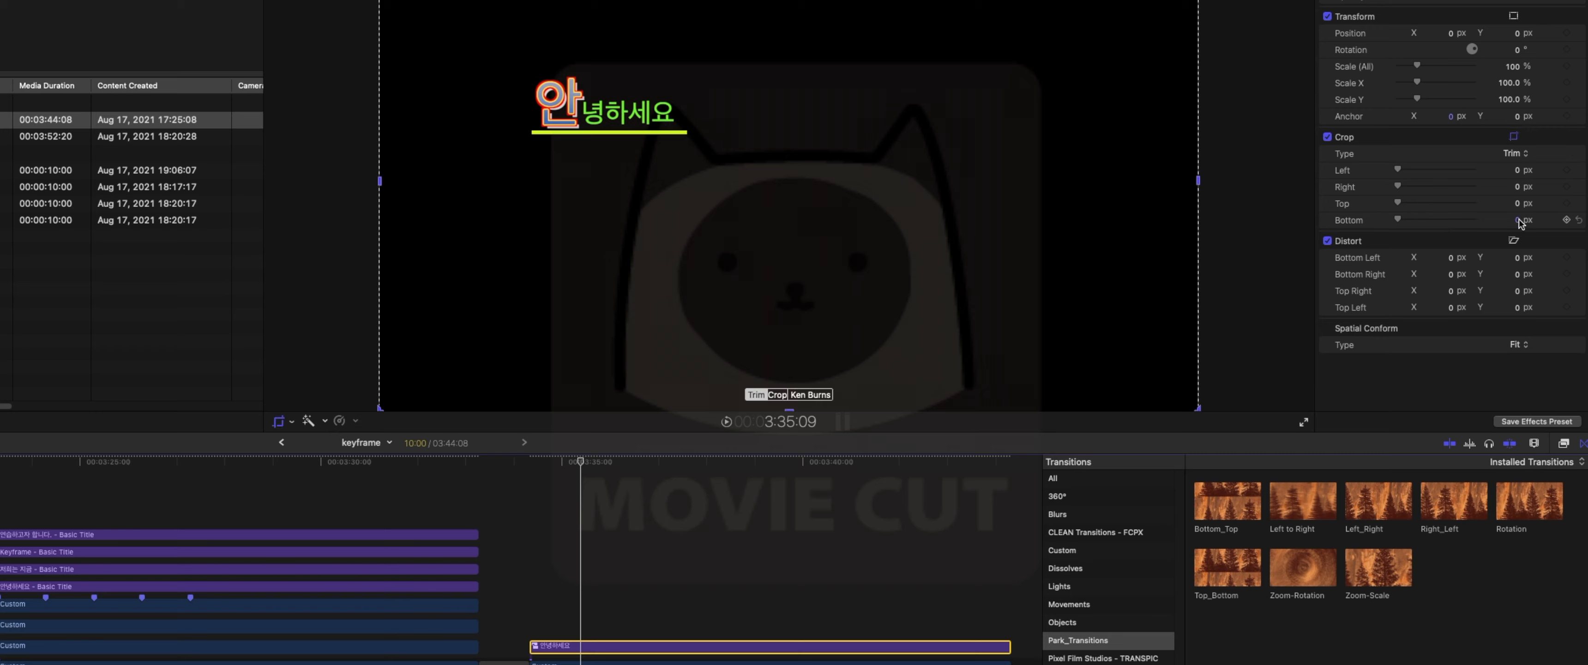
{"action": "left_click_drag", "start_coordinate": [1518, 220], "coordinate": [1517, 147]}
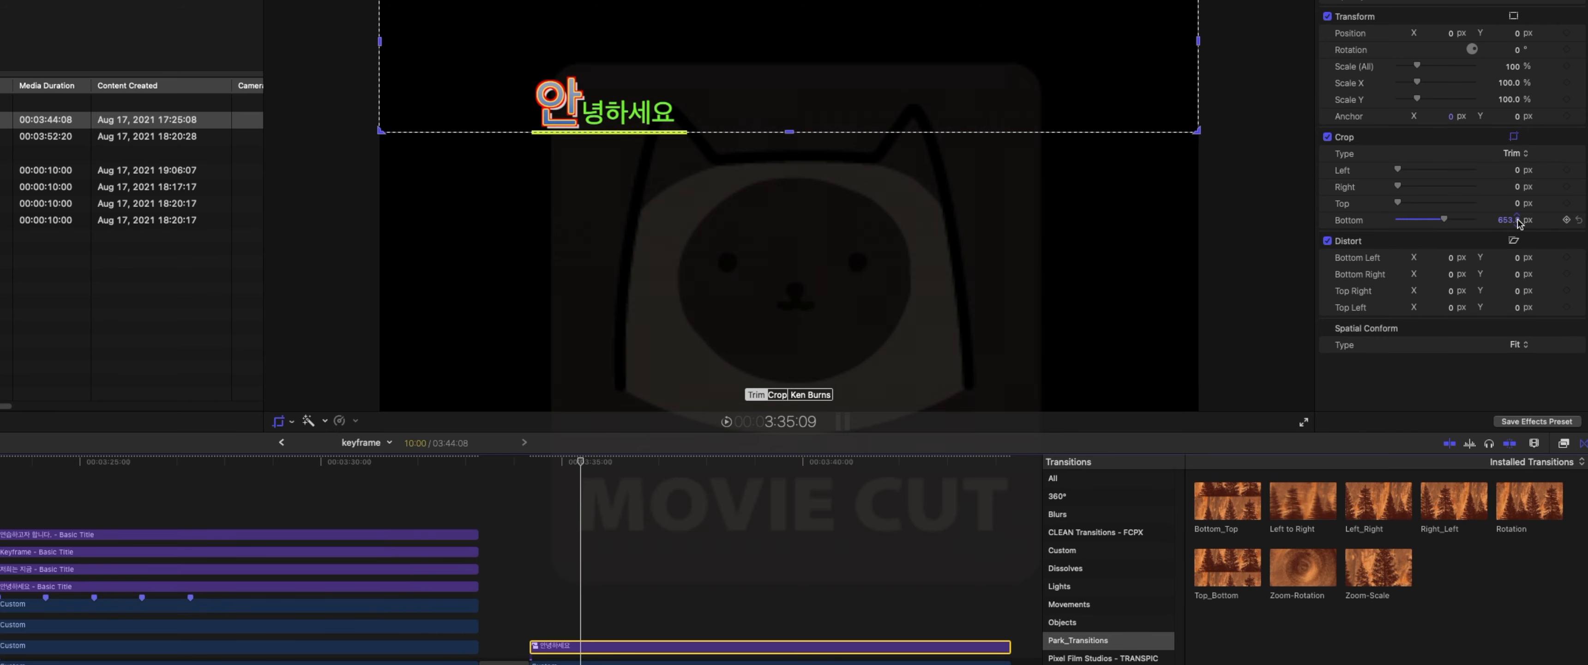
{"action": "left_click", "coordinate": [791, 130]}
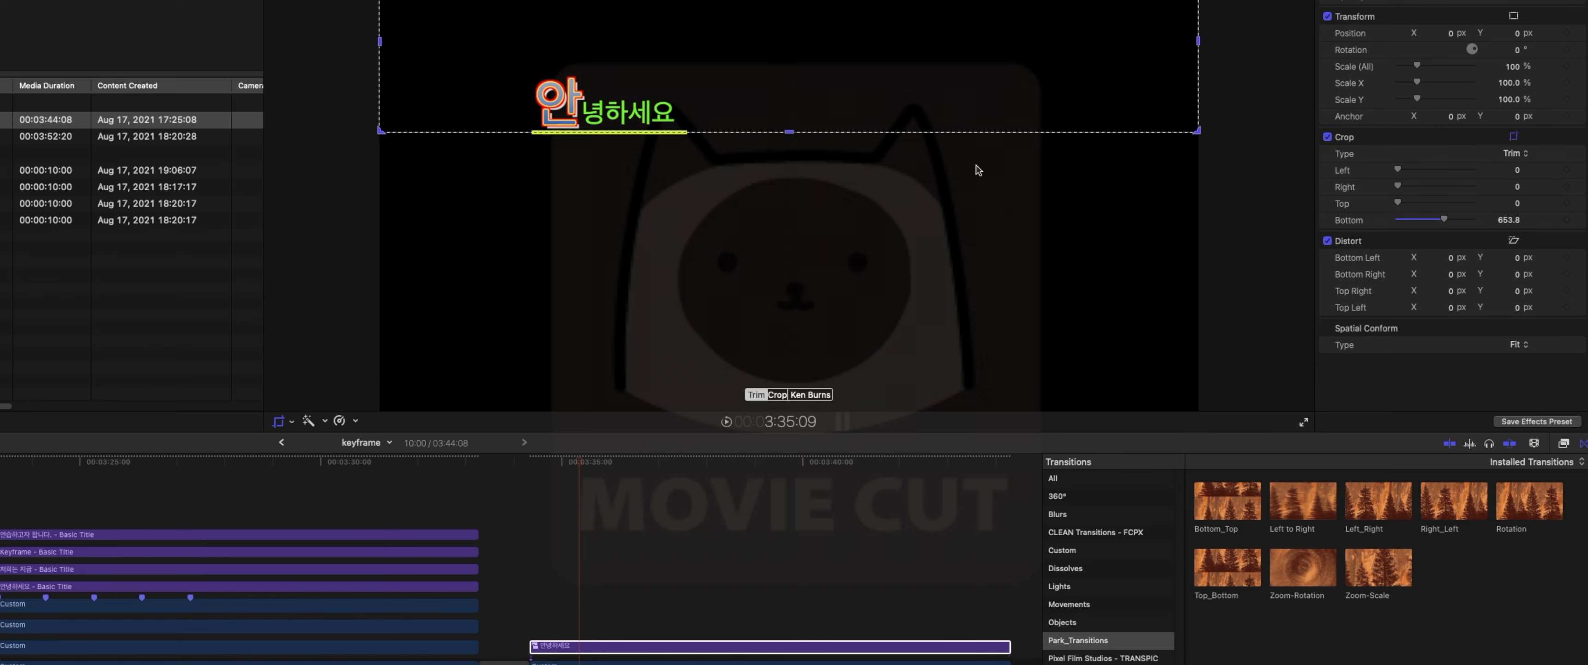
{"action": "left_click_drag", "start_coordinate": [1508, 225], "coordinate": [1508, 223]}
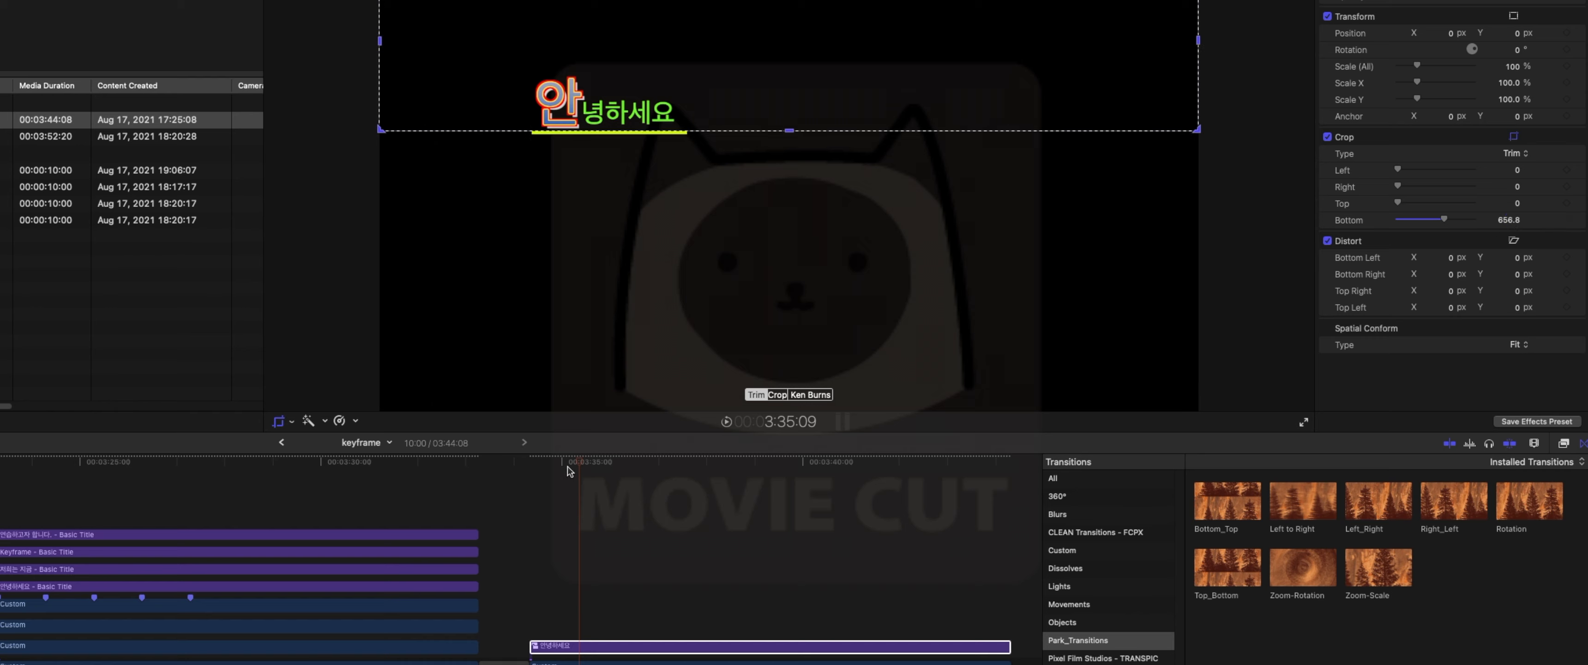
Play back the compound clip from its start to check the text rising from behind the underline
{"action": "left_click_drag", "start_coordinate": [567, 462], "coordinate": [529, 463]}
{"action": "key", "text": "l"}
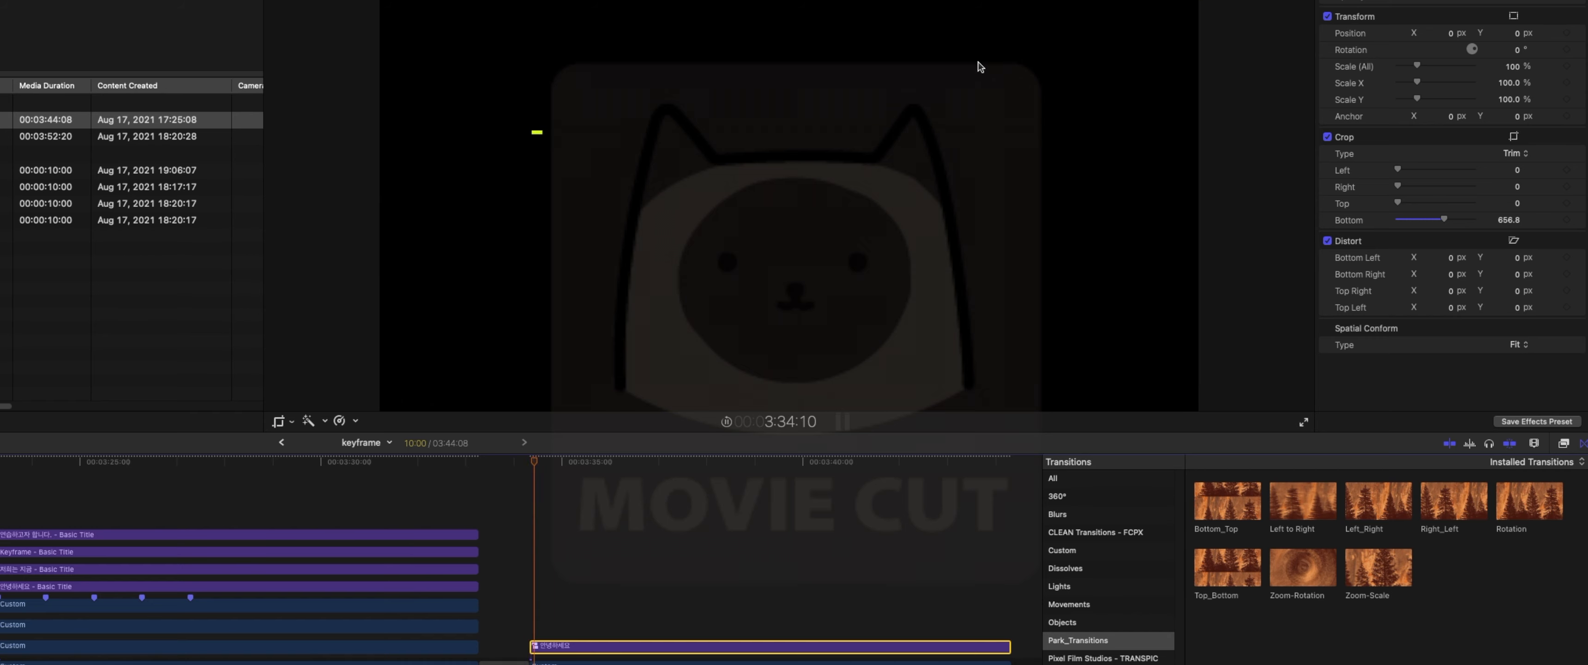
{"action": "key", "text": "k"}
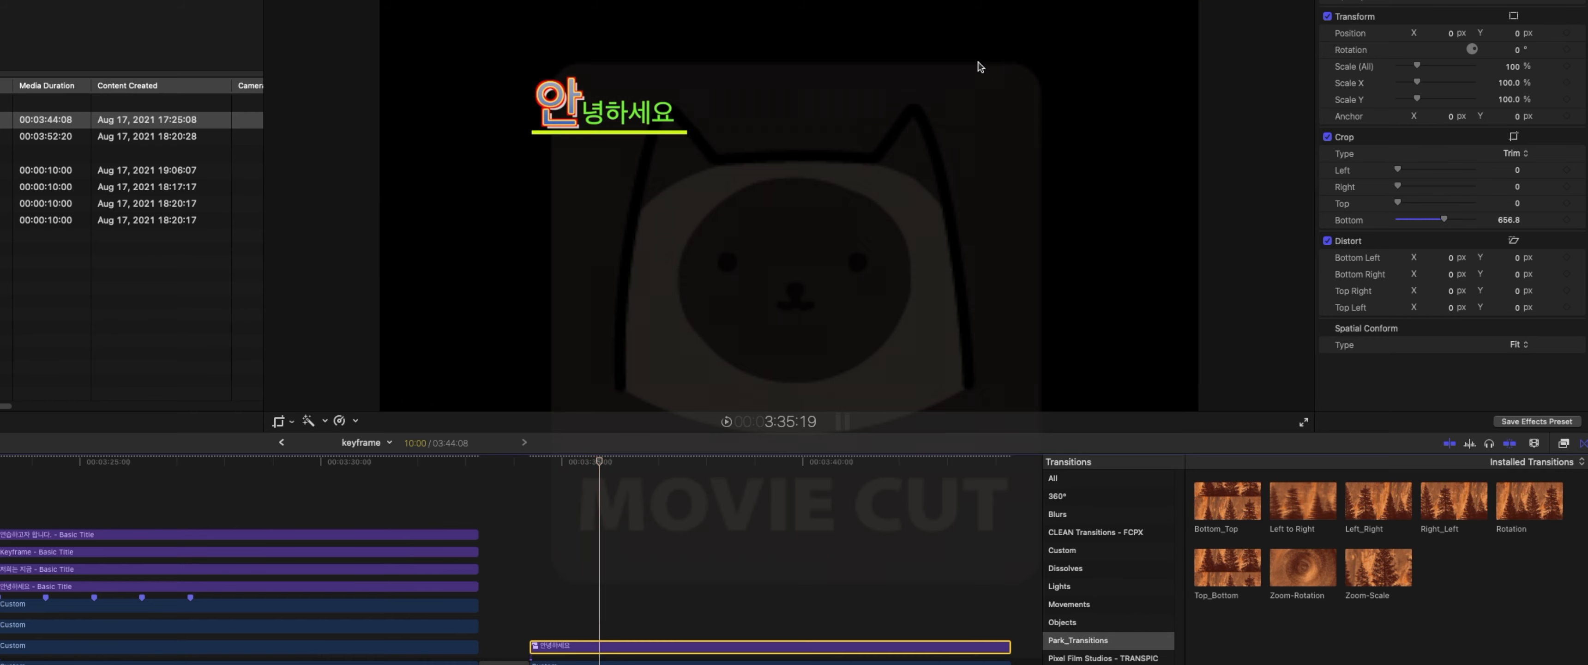